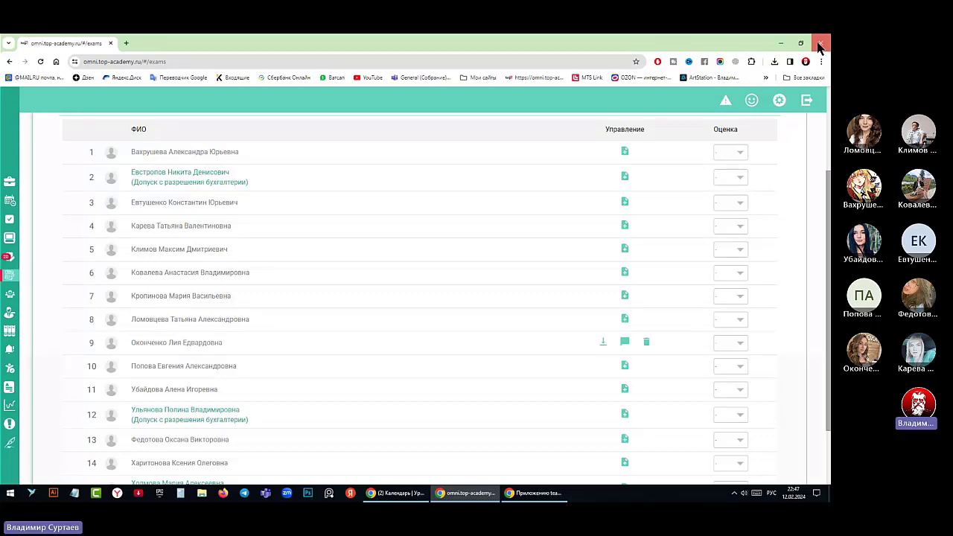
Close the Chrome window showing the Omni Top Academy exam list
click(819, 47)
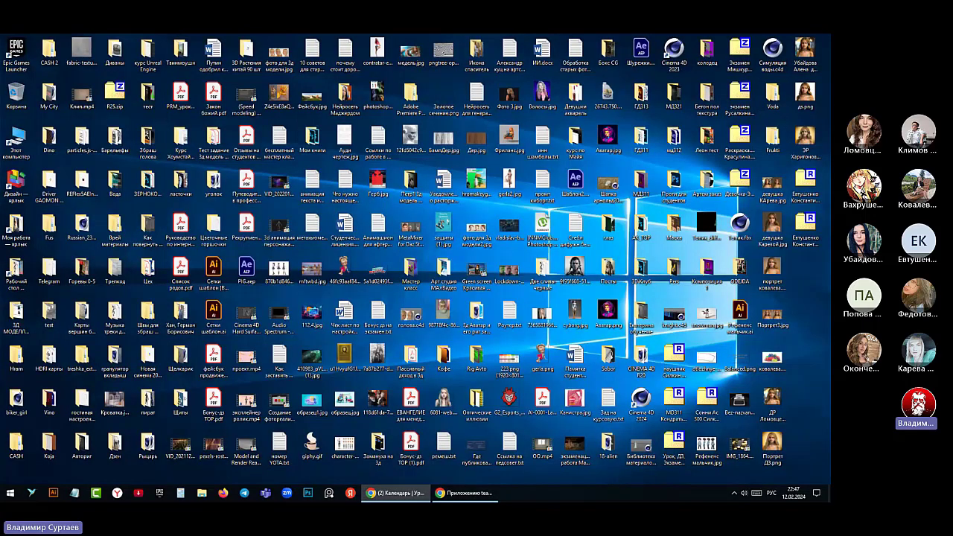
In a new Chrome window, search Google for 'буклет' and show the Картинки (images) results
key(ctrl+n)
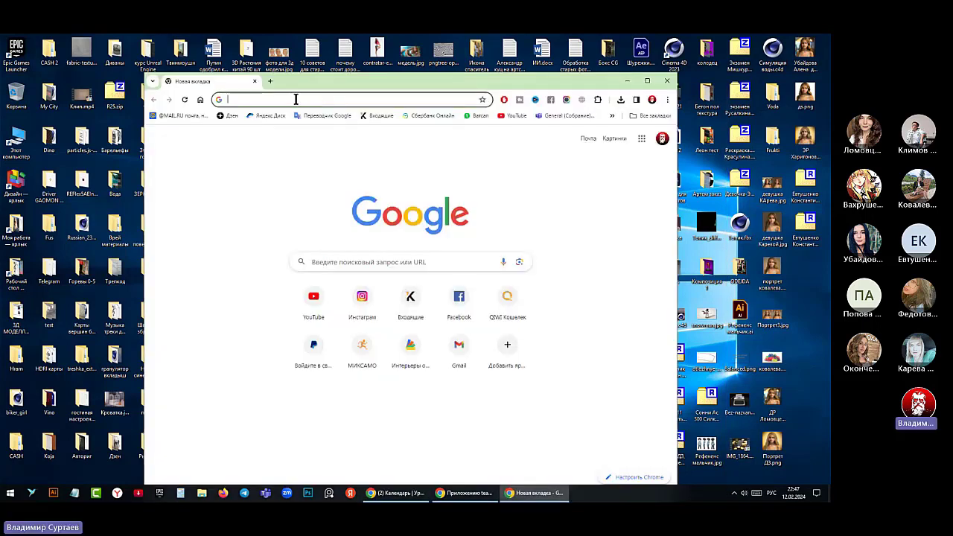
text(б)
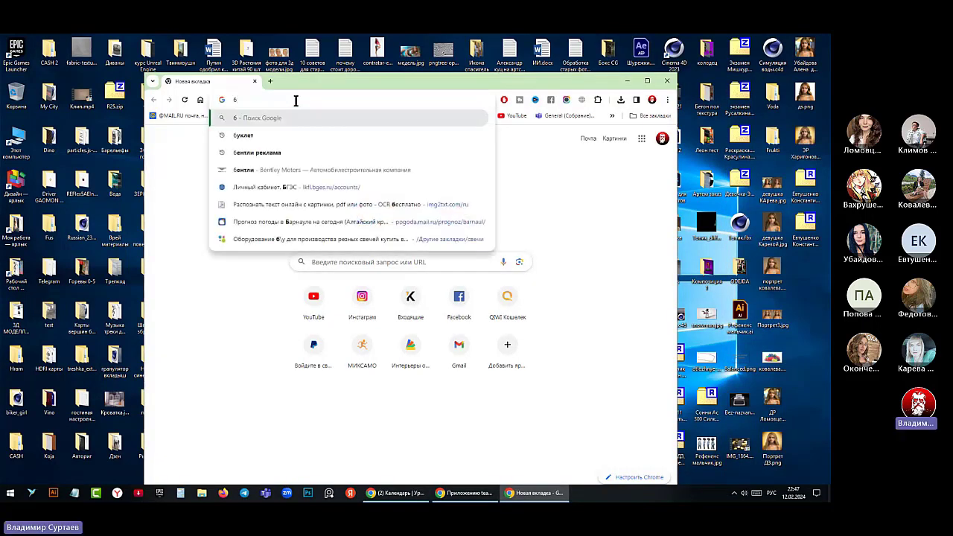
text(укле)
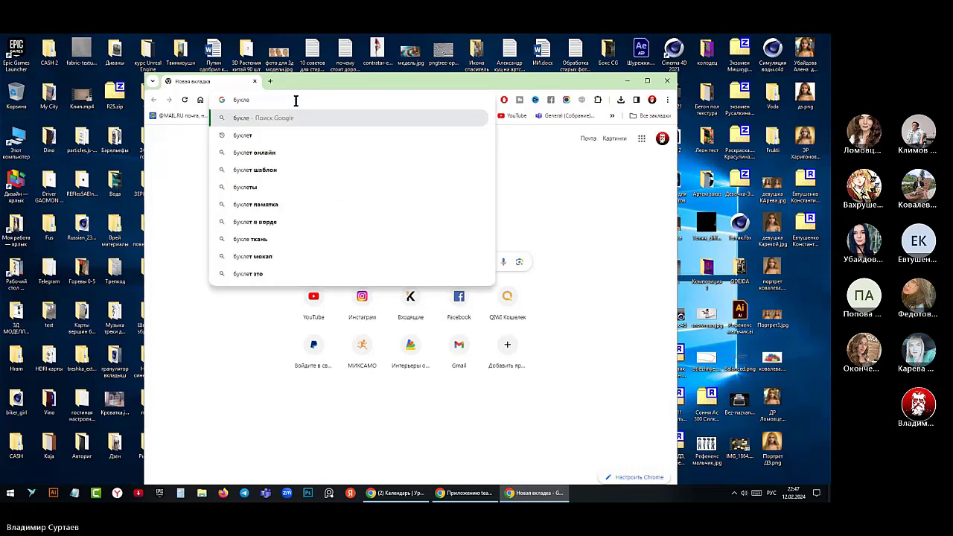
text(т)
click(246, 119)
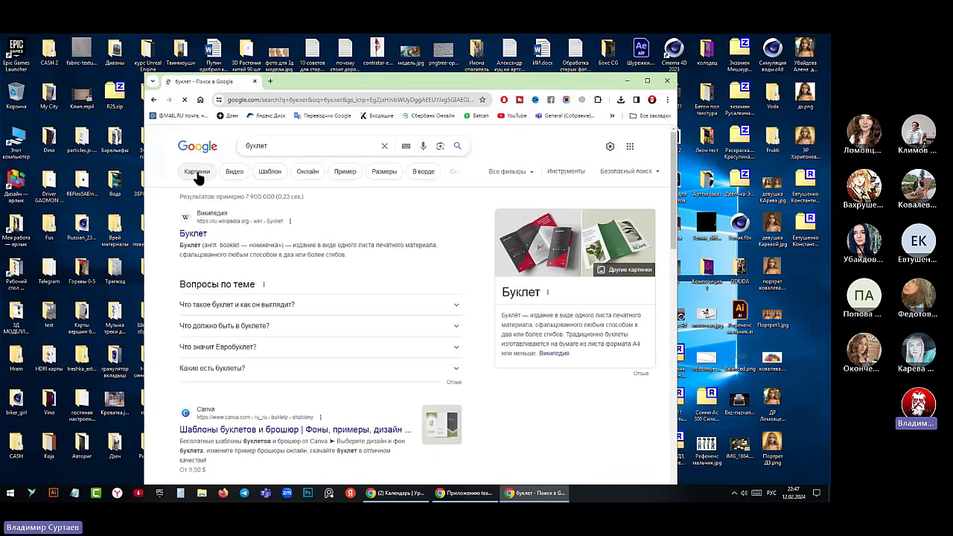
click(198, 172)
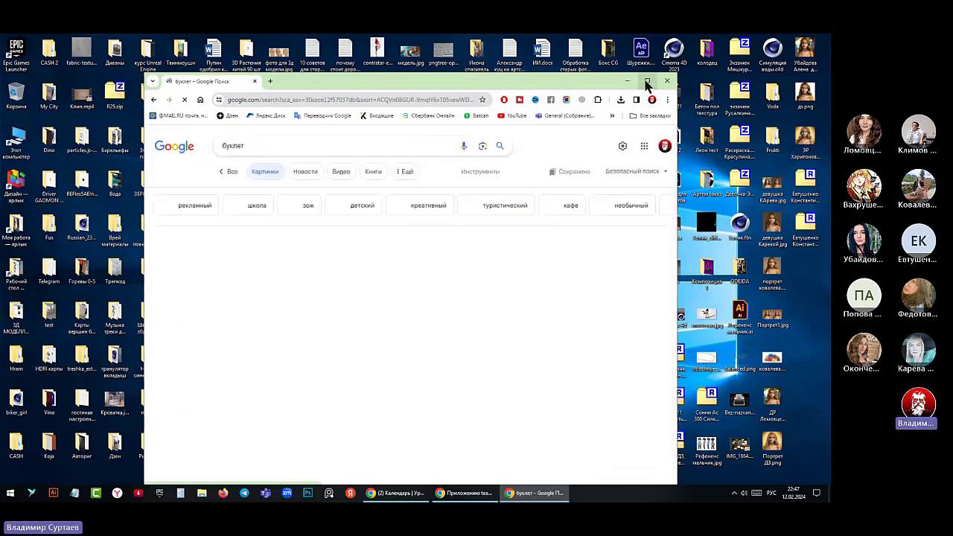
Maximise the Chrome window so the full буклет image grid is visible
click(646, 81)
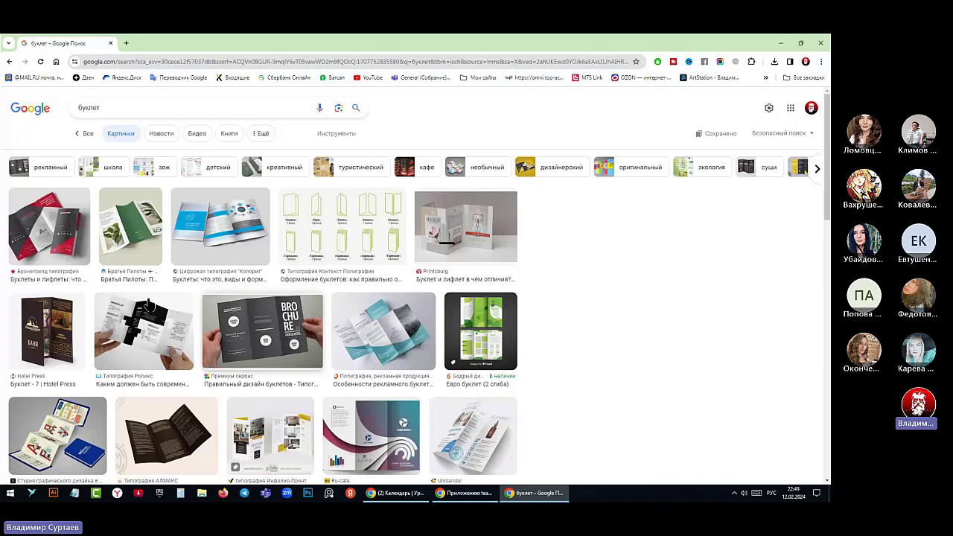
Preview the blue booklet, the black АЛМАКС brochure, then the green Евро буклет (2 сгиба)
click(209, 235)
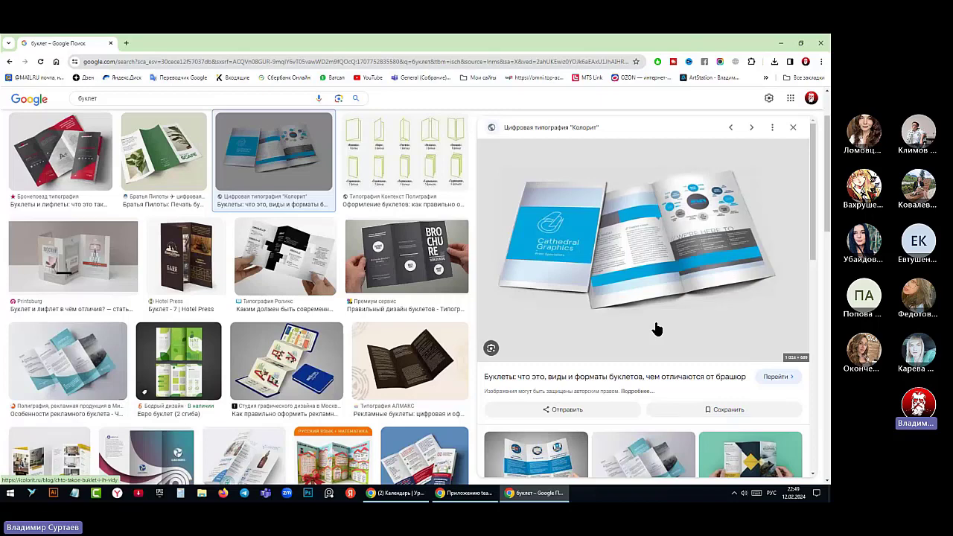
click(409, 361)
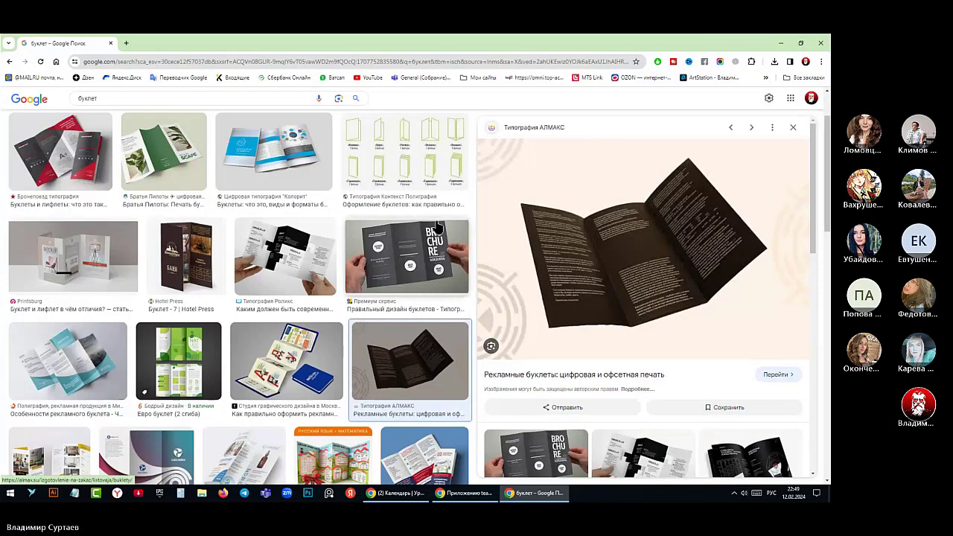
click(212, 343)
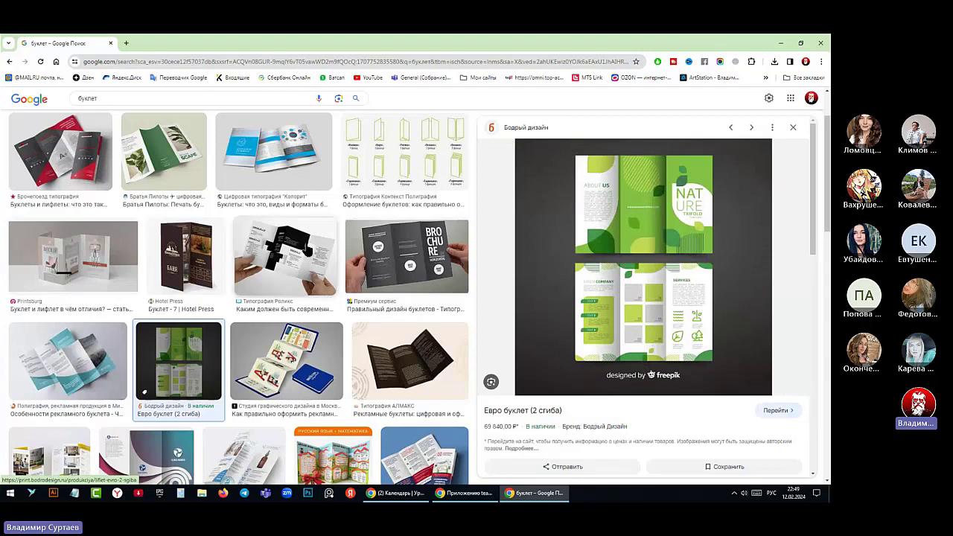
Preview the OZON, Типография Растр and yellow Алтэя booklets in turn
scroll(276, 249, down, 5)
scroll(276, 249, up, 2)
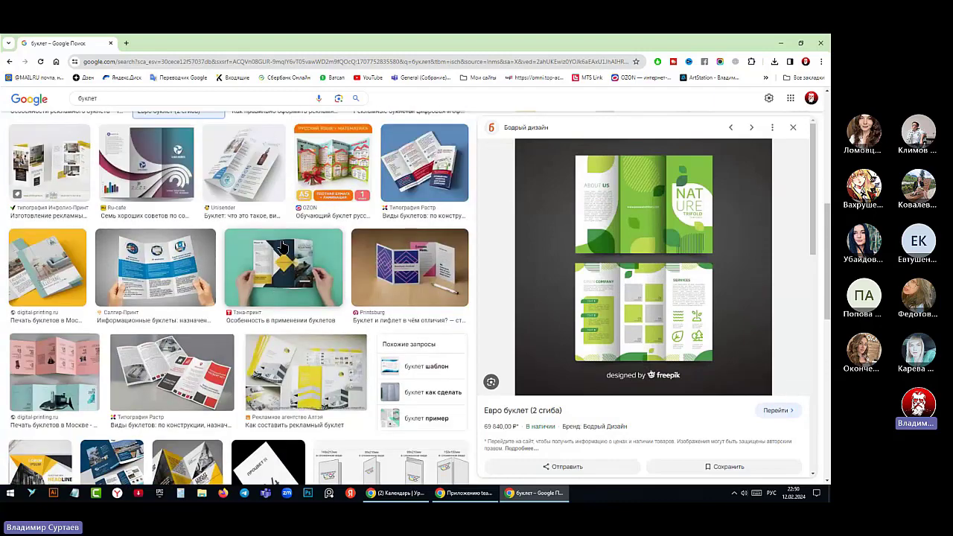
click(331, 212)
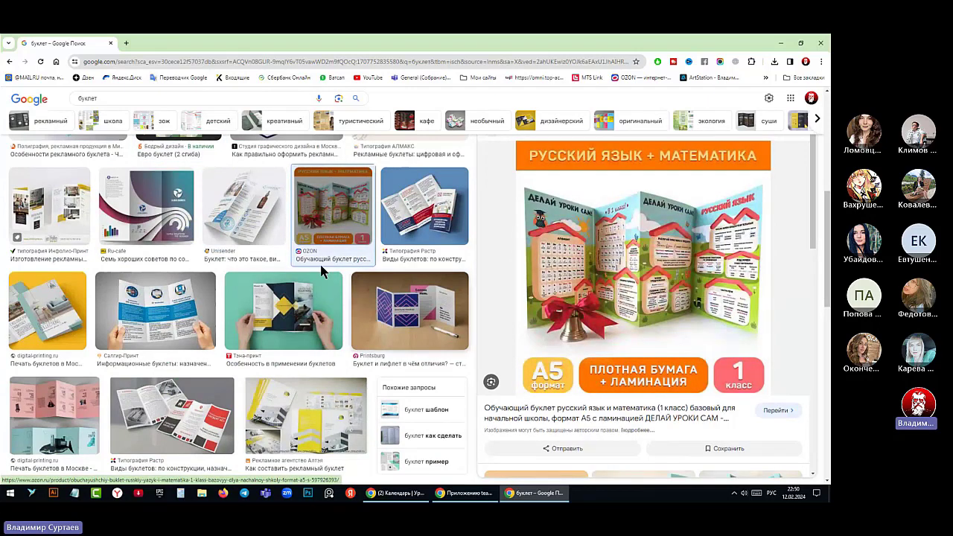
scroll(319, 262, down, 2)
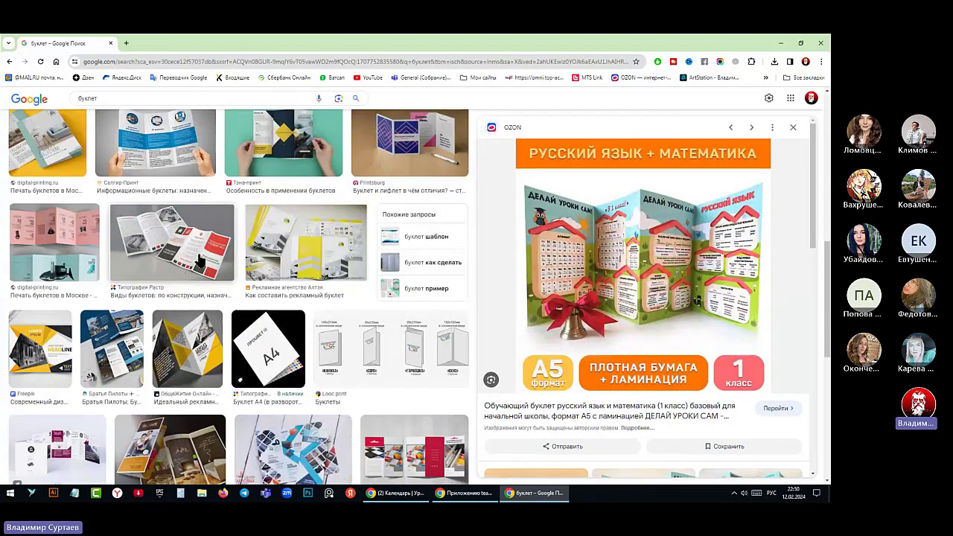
click(186, 277)
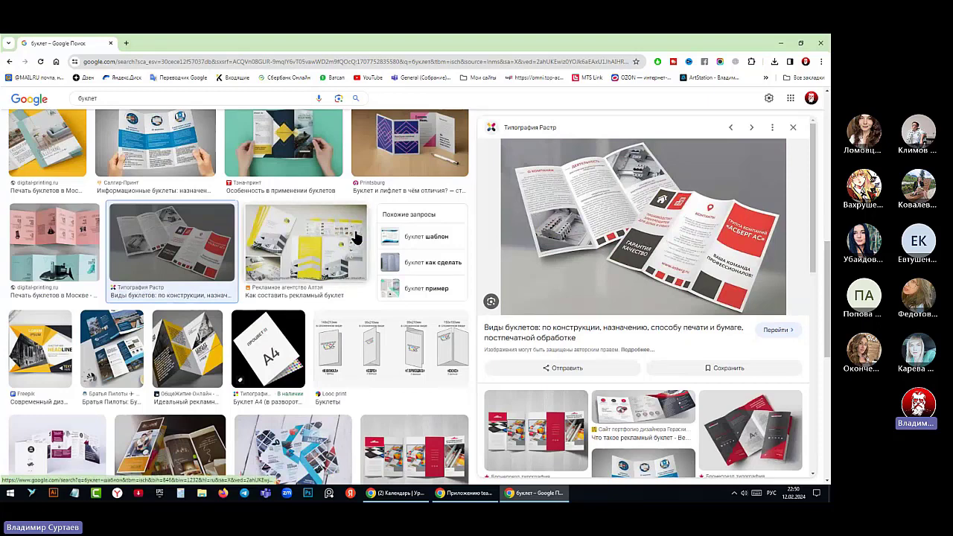
click(340, 250)
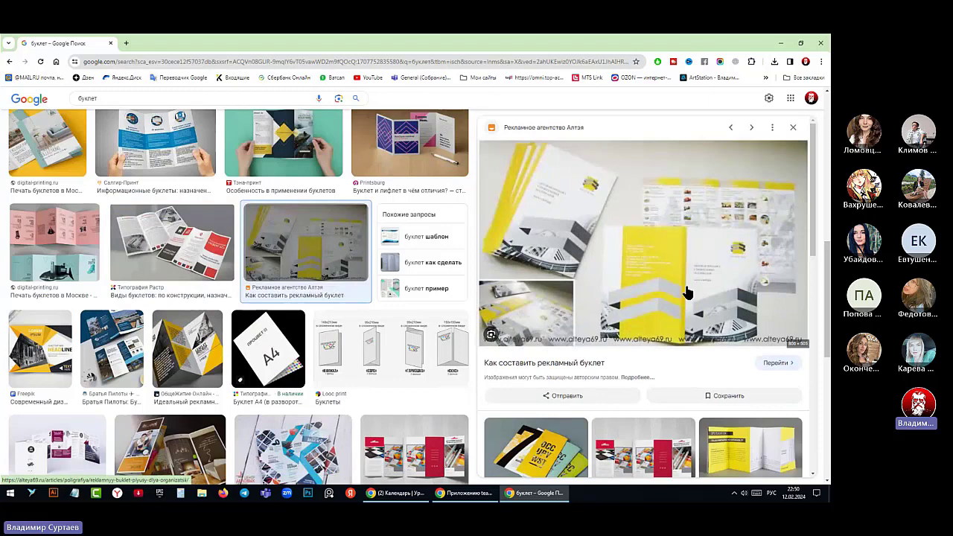
scroll(383, 313, down, 3)
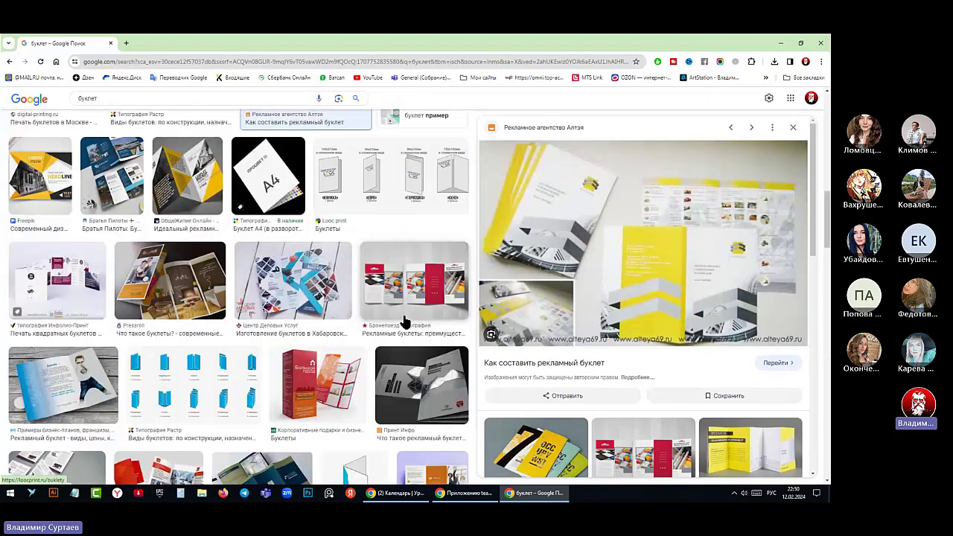
Preview the red-and-white Бронепоезд типография booklet about advertising booklets
click(409, 320)
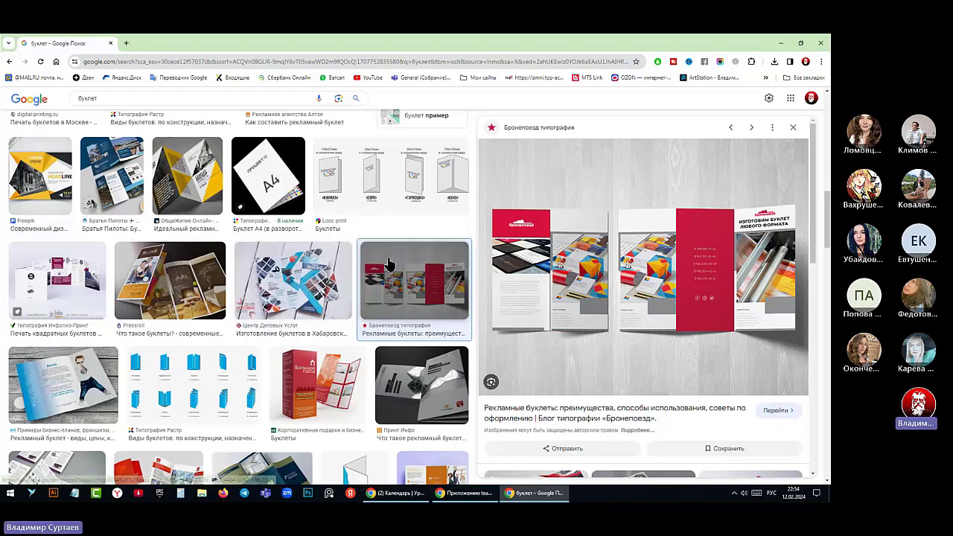
Scroll down the results until the 'Печать буклетов в Москве' result and related images appear
scroll(387, 261, down, 2)
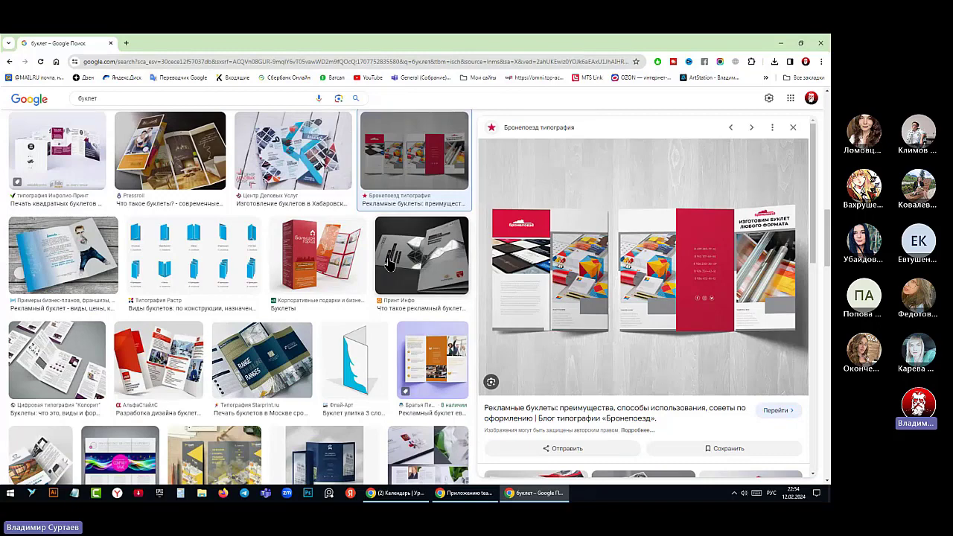
scroll(387, 261, down, 1)
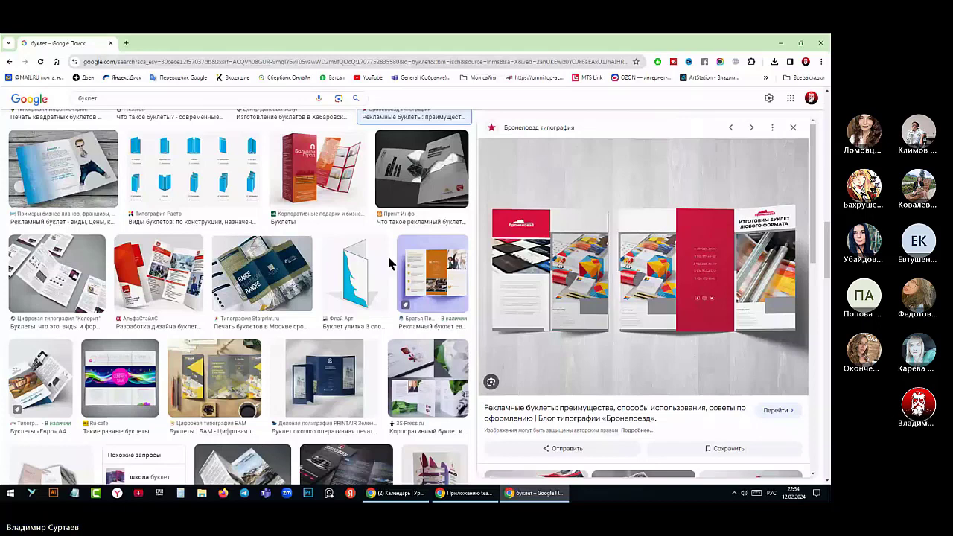
scroll(430, 360, down, 10)
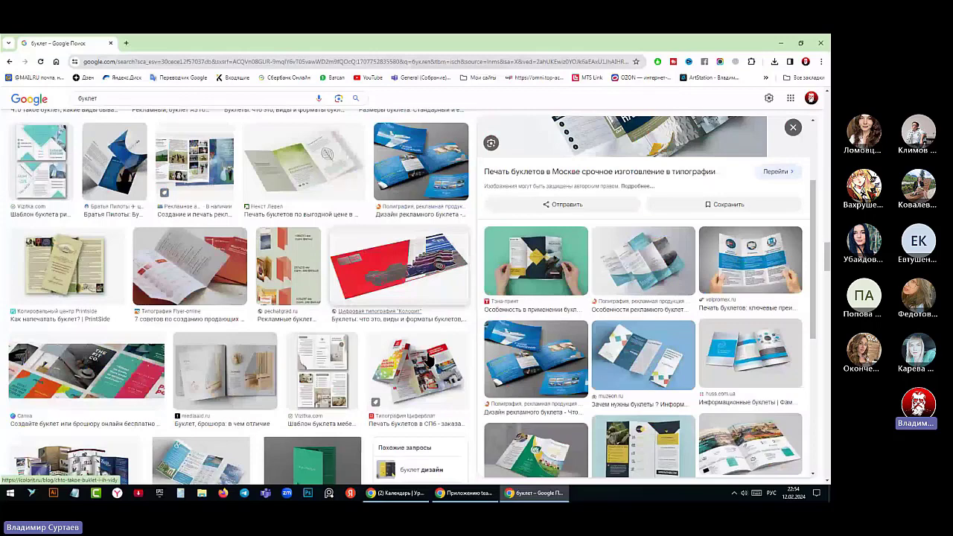
Scroll further down to the Типография Девиз 'Как сделать идеальный буклет' image
scroll(429, 360, down, 5)
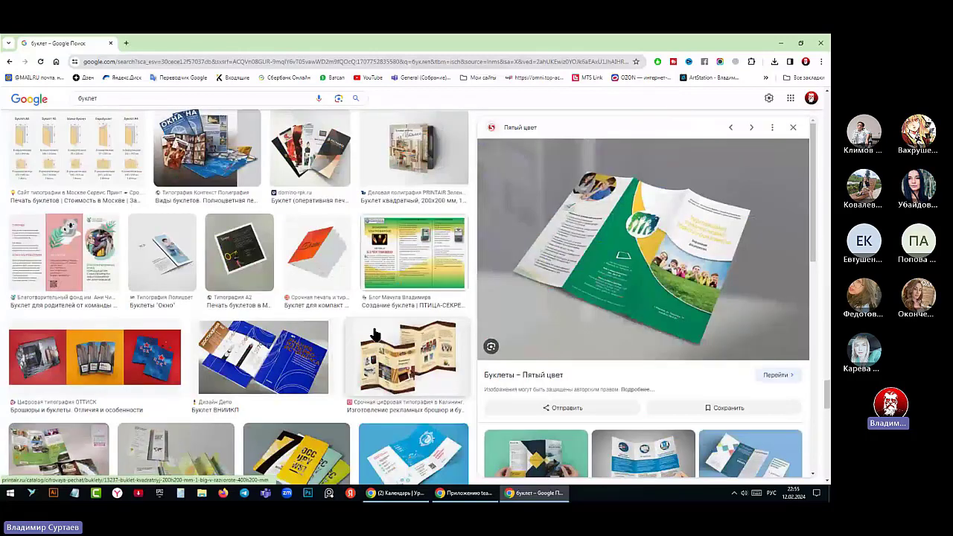
scroll(375, 335, down, 1)
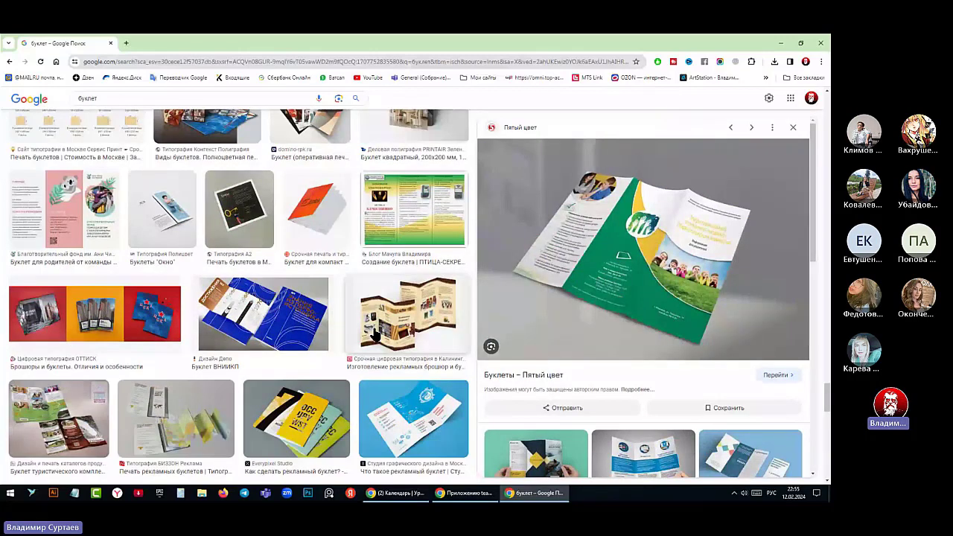
scroll(374, 335, down, 1)
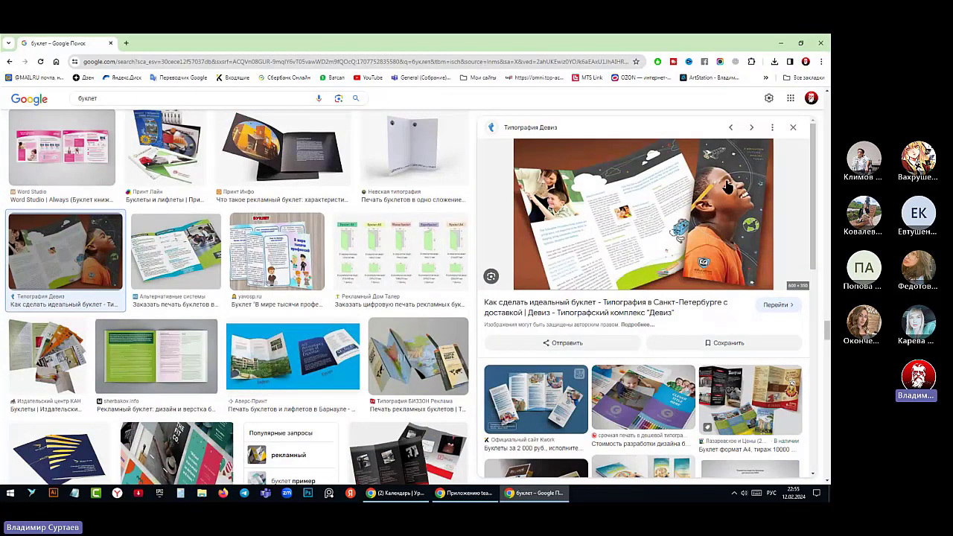
Scroll down and preview the pink-and-purple digital-printing.ru booklet set
scroll(427, 379, down, 3)
scroll(427, 380, down, 2)
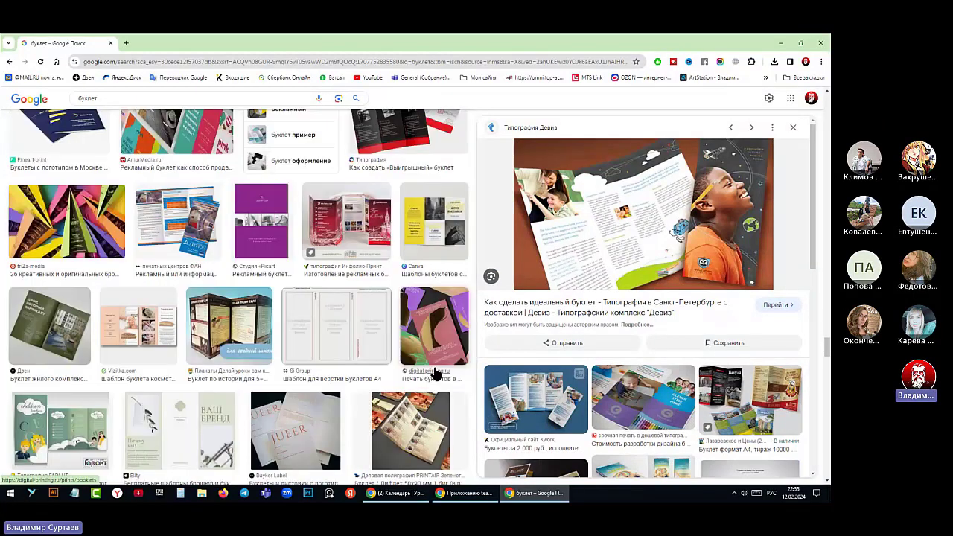
scroll(434, 374, down, 1)
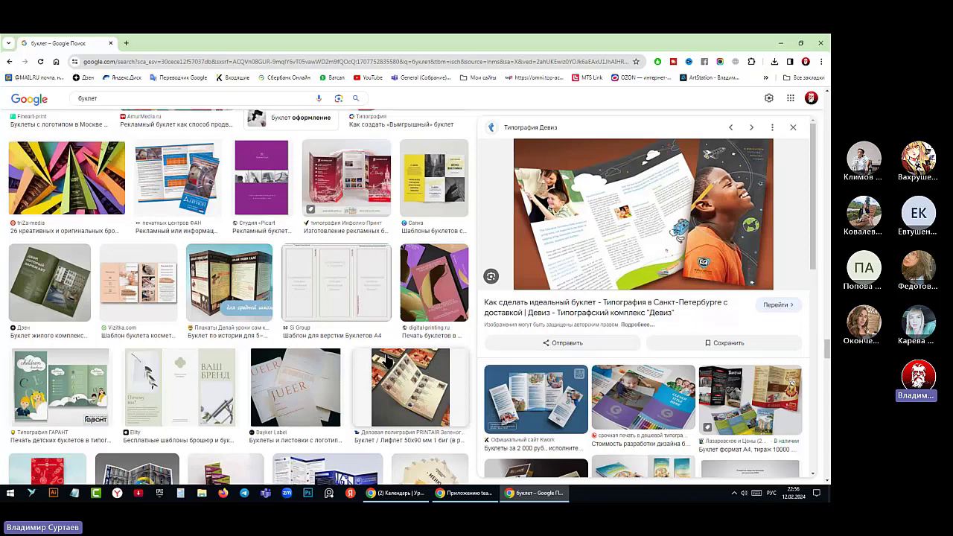
click(419, 298)
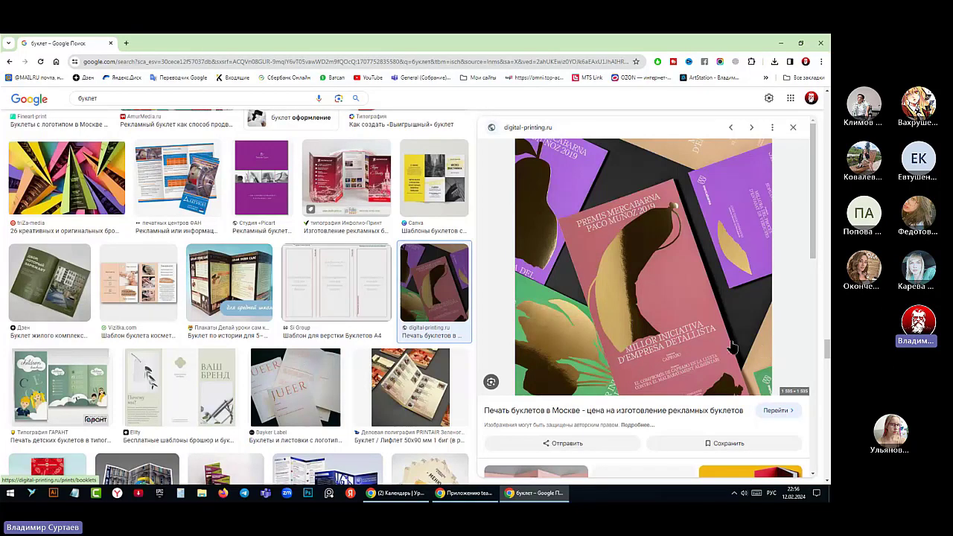
Preview the red Калитатур two-fold booklet from Типография Инфолио-Принт, priced 6 000.00 ₽
click(350, 173)
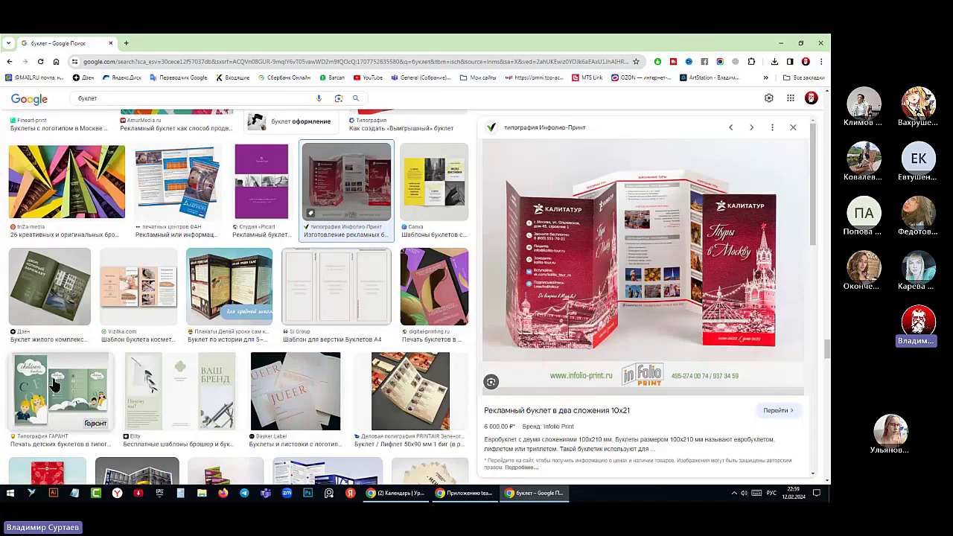
Swap the red tour booklet preview for the ГАРАНТ 'Печать детских буклетов в типографии Москва' brochure
key(Escape)
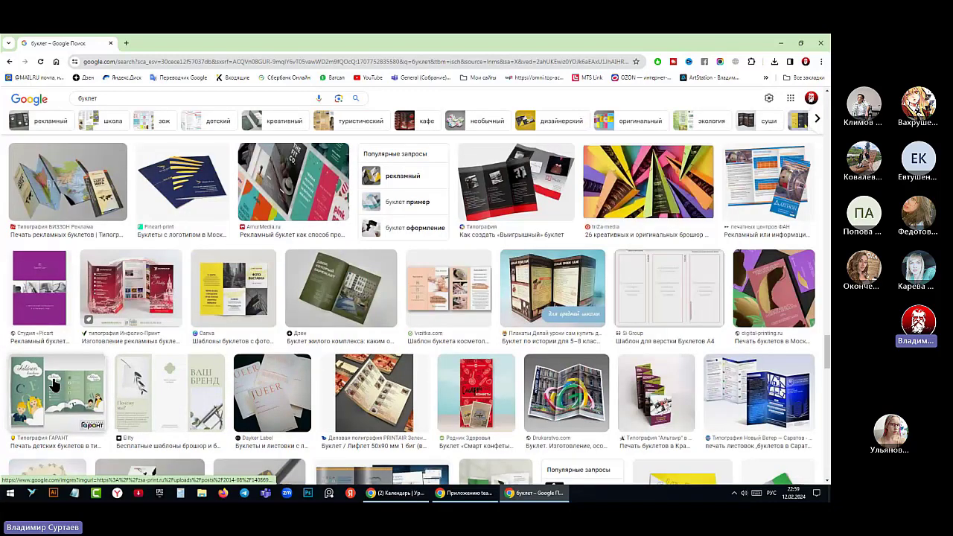
click(53, 384)
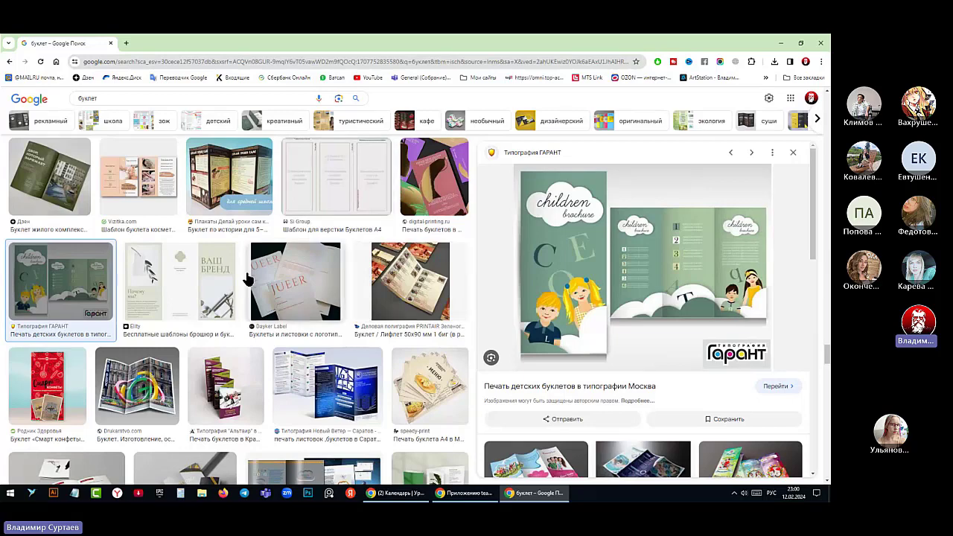
Preview the Дзен residential-complex booklet, then the blue Новый Ветер trifold leaflet from Saratov
click(67, 186)
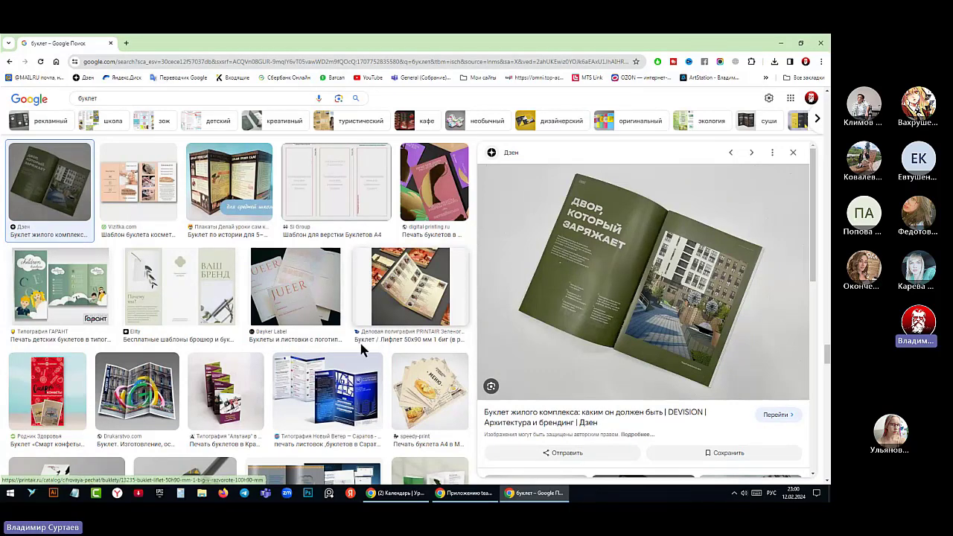
click(335, 387)
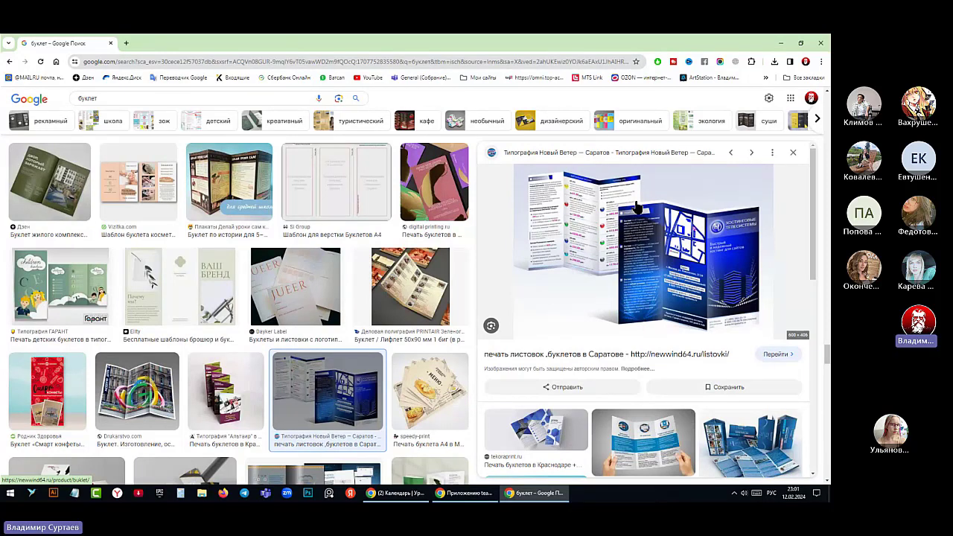
click(638, 309)
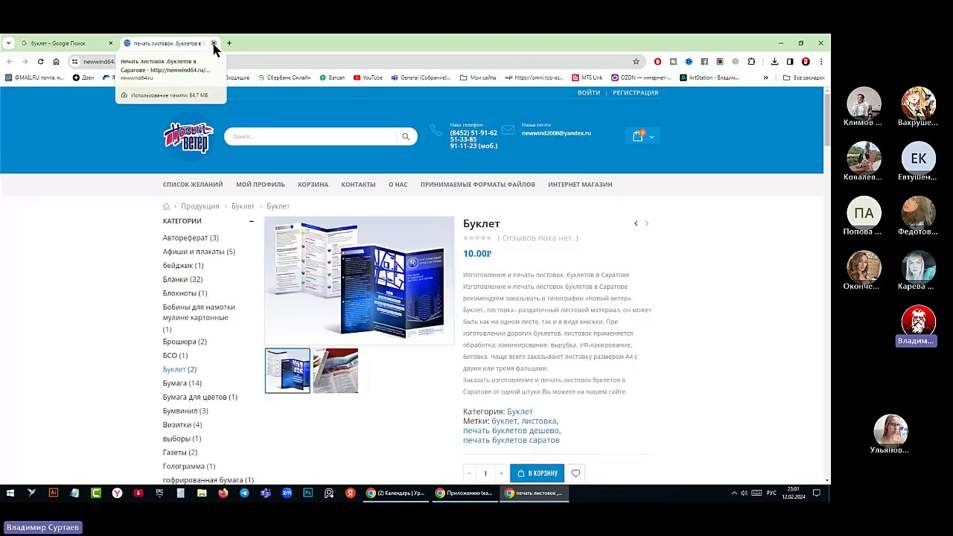
click(214, 43)
scroll(359, 295, down, 1)
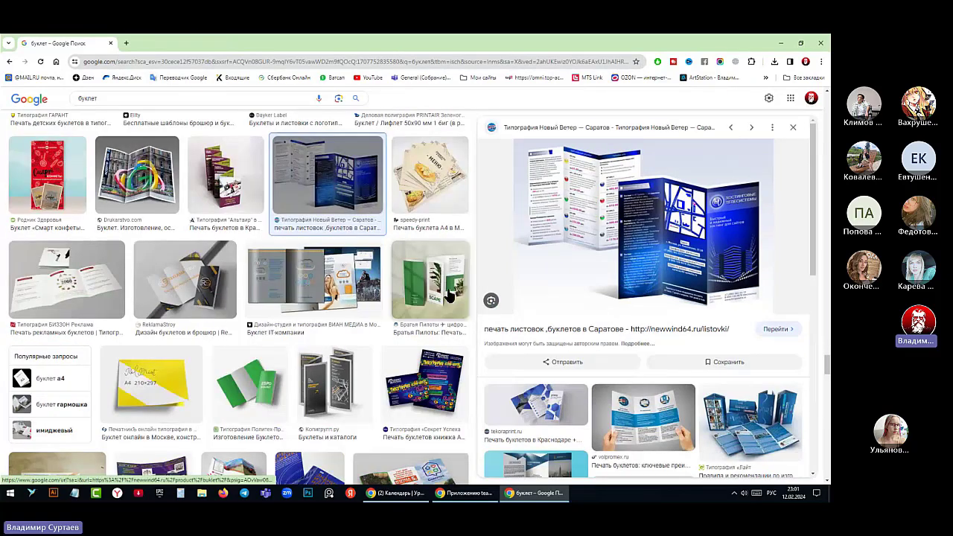
scroll(446, 298, down, 3)
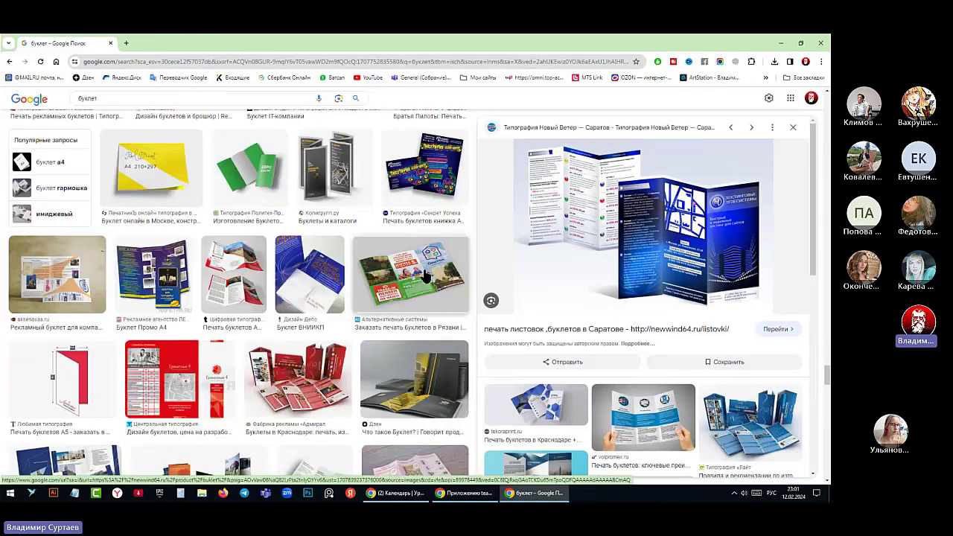
Preview the green Альтернативные системы booklet, 'Заказать печать буклетов в Рязани'
click(425, 276)
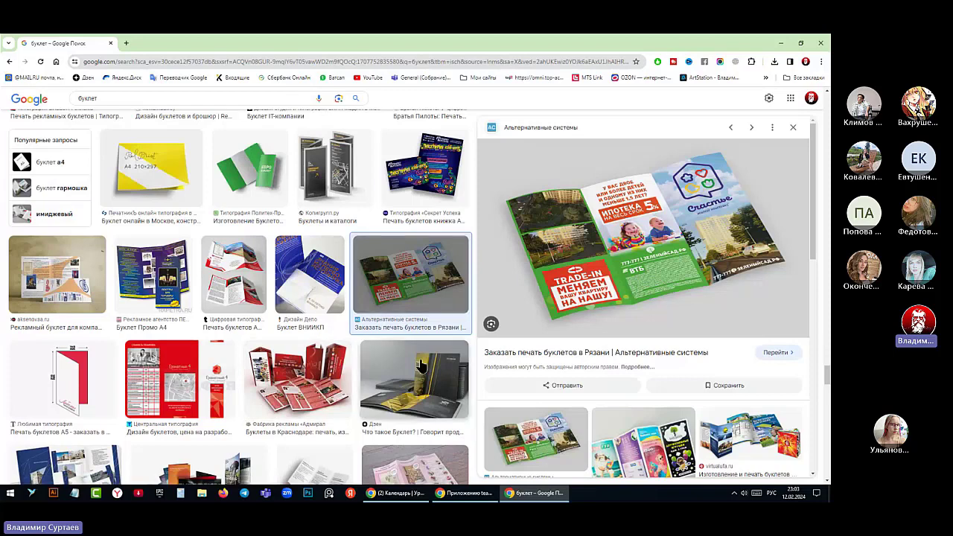
scroll(431, 372, down, 2)
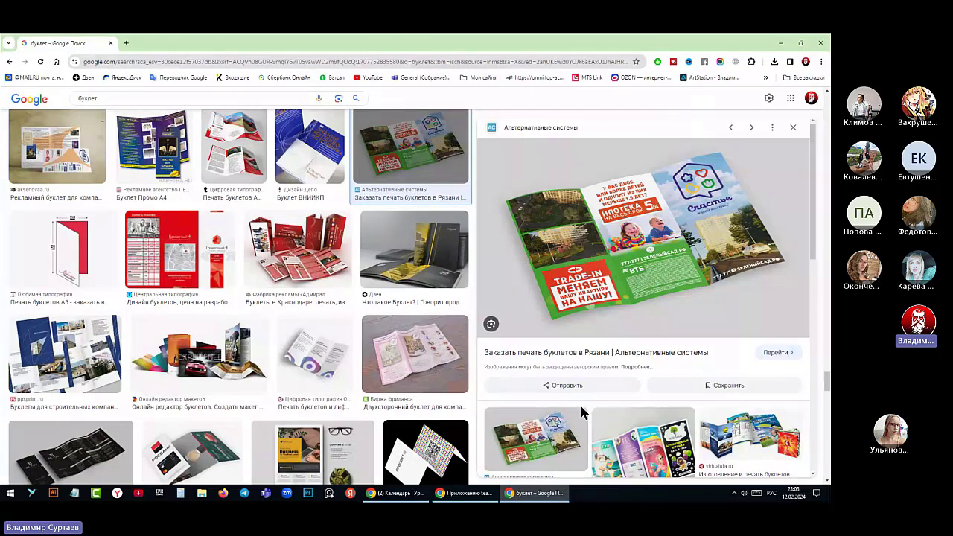
Show the related Mospraz.ru tri-fold travel booklet, 'Заказать срочную печать буклетов в Москве'
scroll(582, 413, down, 4)
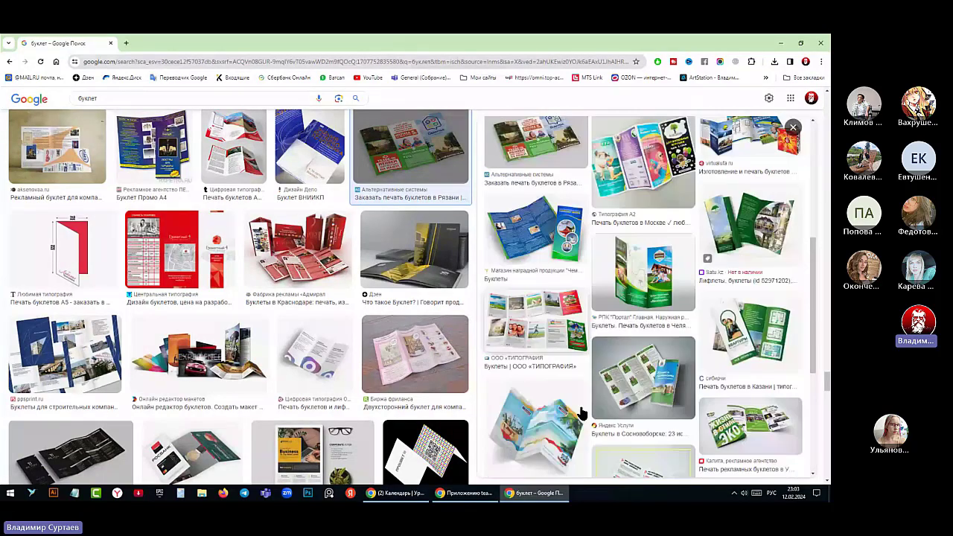
scroll(583, 413, down, 1)
click(581, 413)
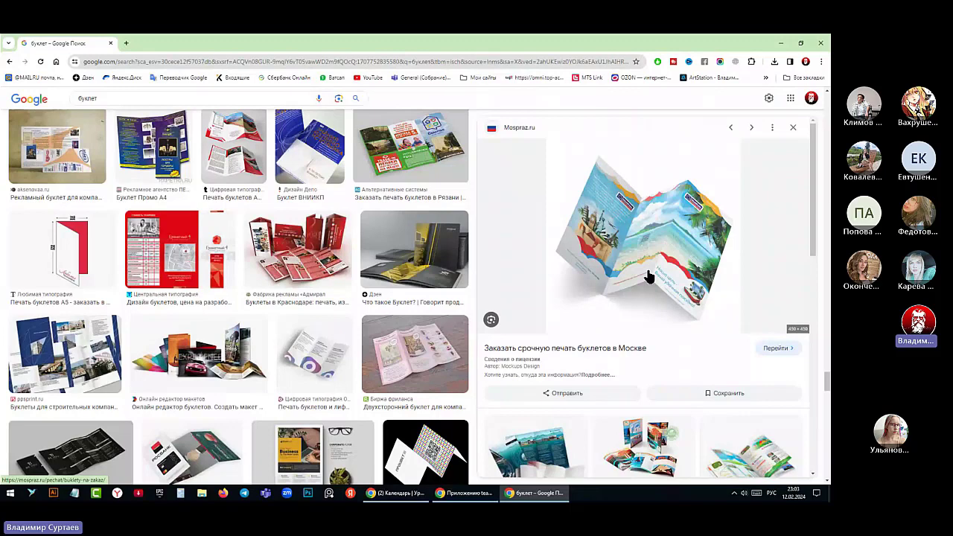
scroll(375, 361, down, 5)
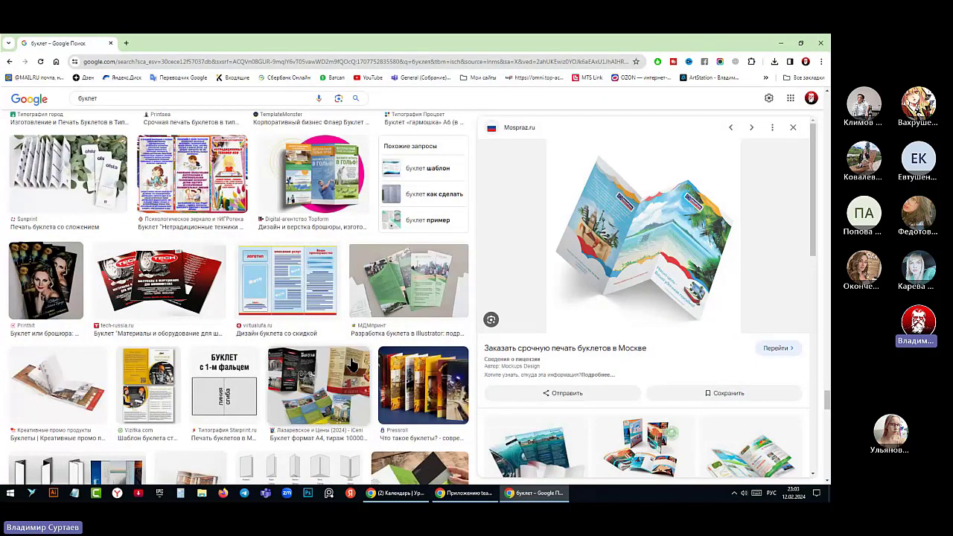
Preview the red TECH tire-equipment brochure, then the green LIME corporate booklet from 3S-Press
click(159, 279)
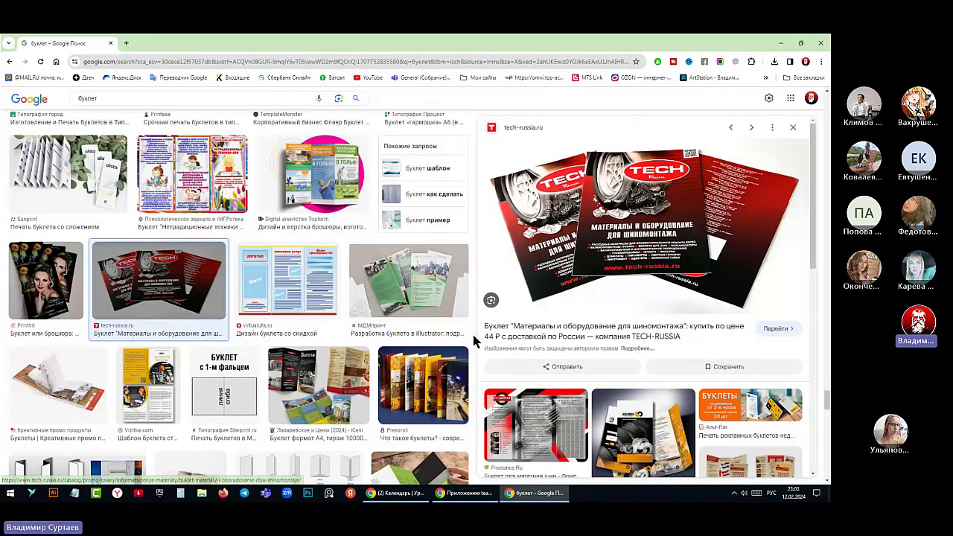
scroll(469, 333, down, 10)
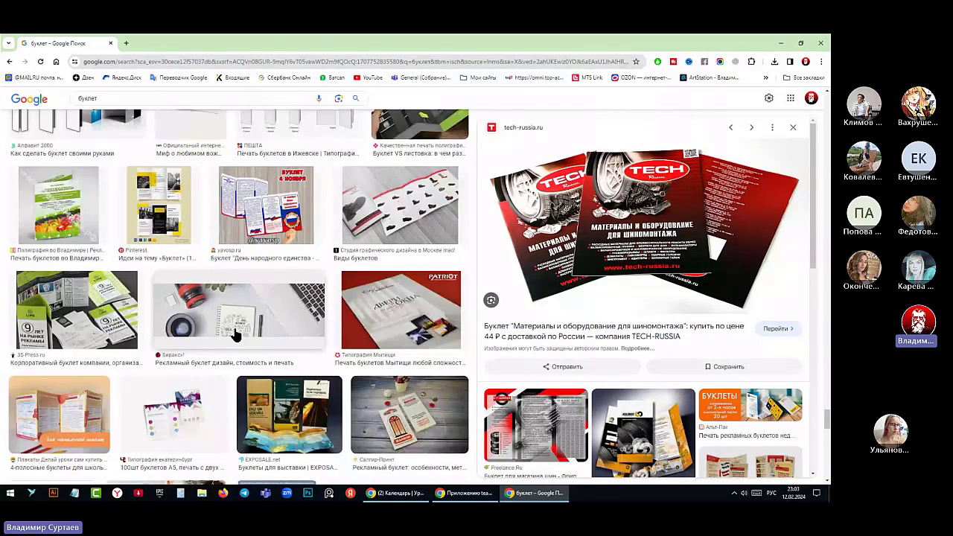
click(113, 306)
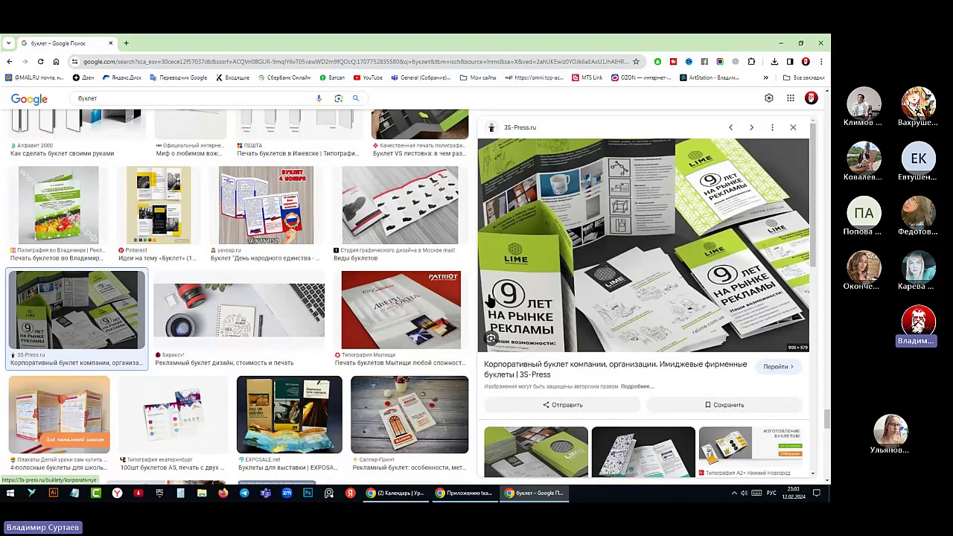
View the related Печать 32 LIME booklet, then the grey Everypixel Studio BROCHURE tri-fold mockup
scroll(499, 312, down, 1)
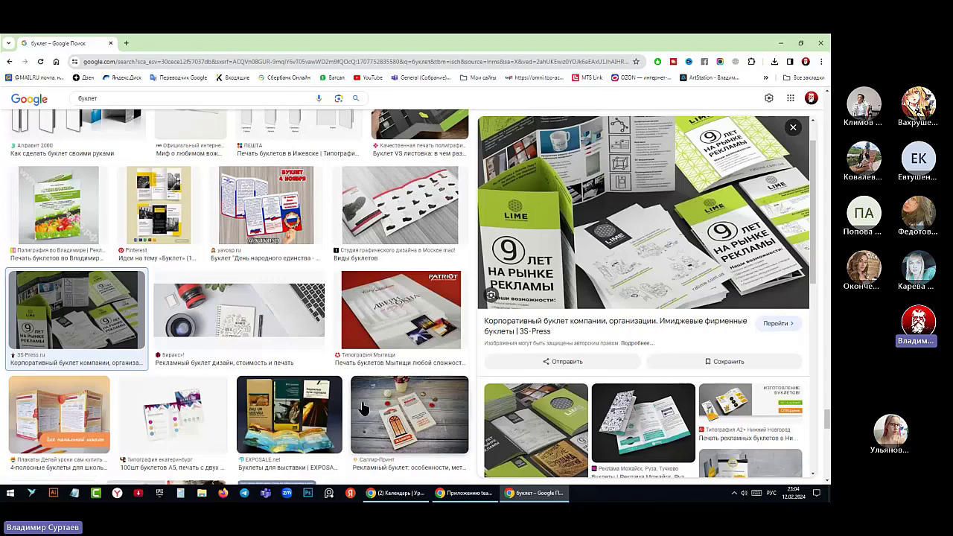
click(562, 471)
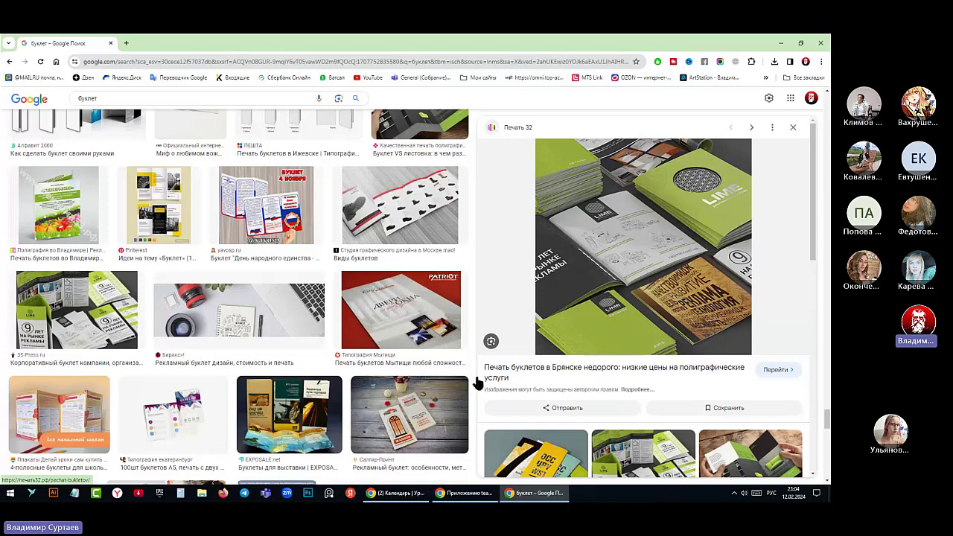
scroll(559, 445, down, 2)
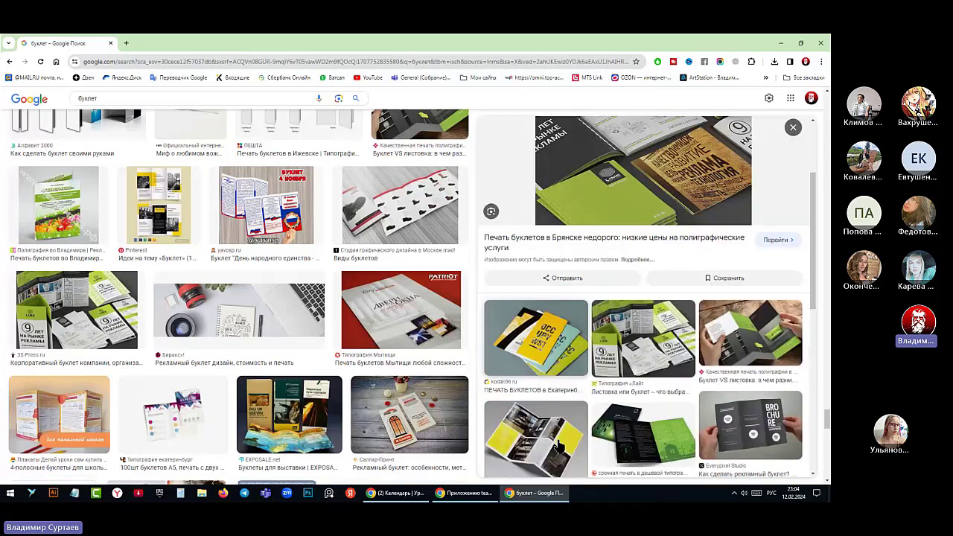
click(742, 430)
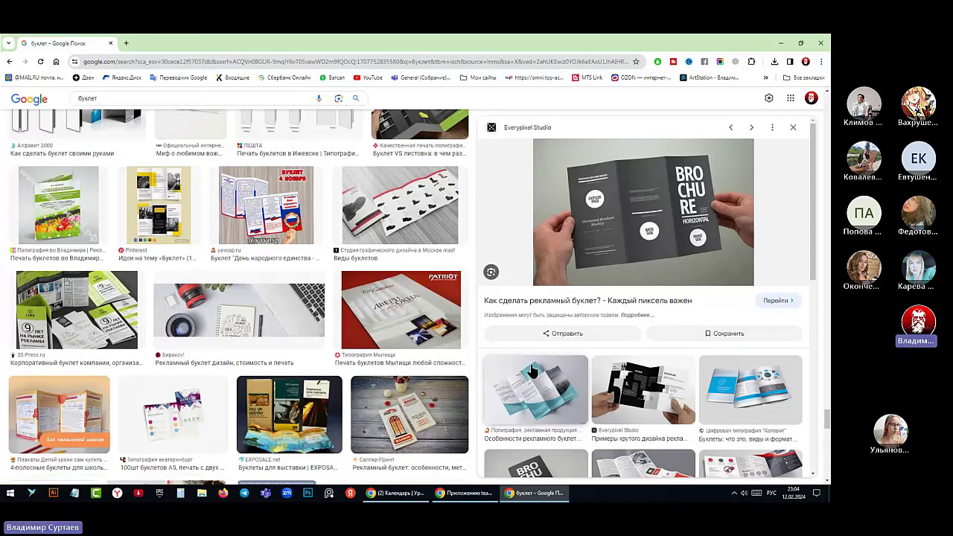
scroll(504, 381, down, 1)
scroll(366, 359, down, 4)
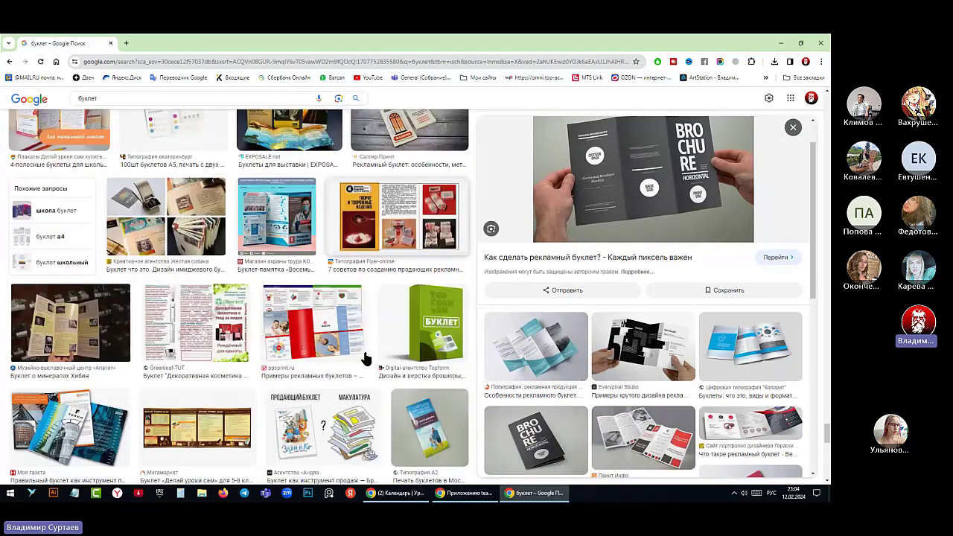
scroll(366, 358, down, 2)
scroll(366, 359, down, 2)
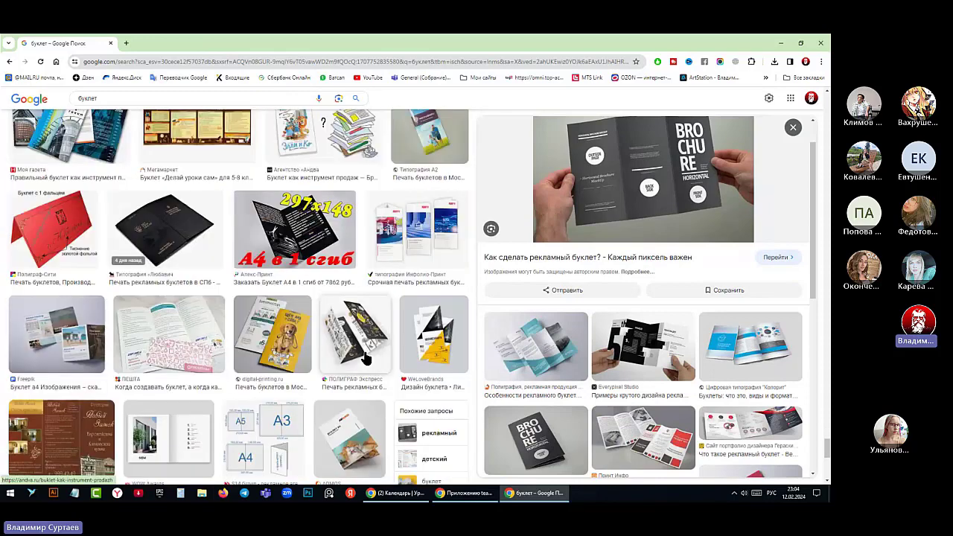
scroll(365, 358, down, 7)
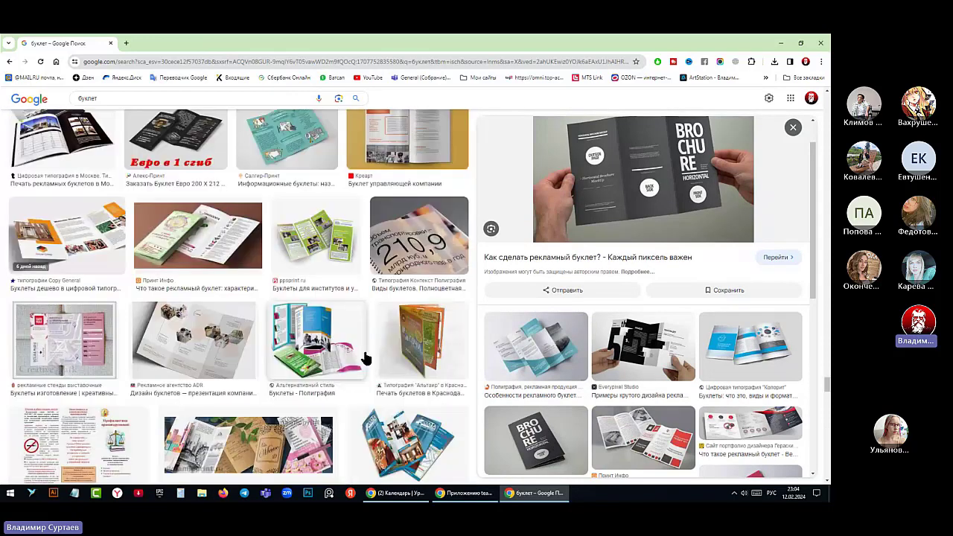
scroll(365, 359, up, 1)
scroll(366, 358, down, 2)
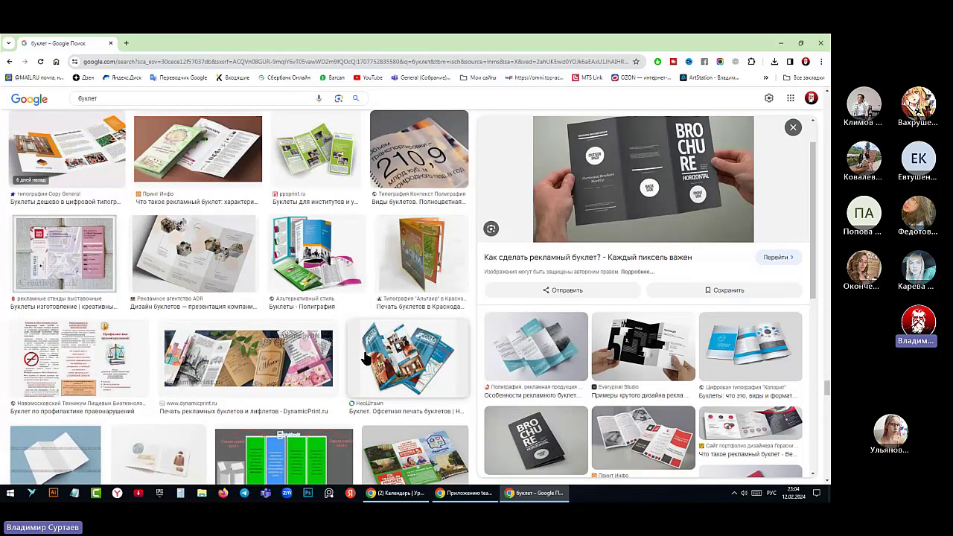
scroll(365, 358, down, 7)
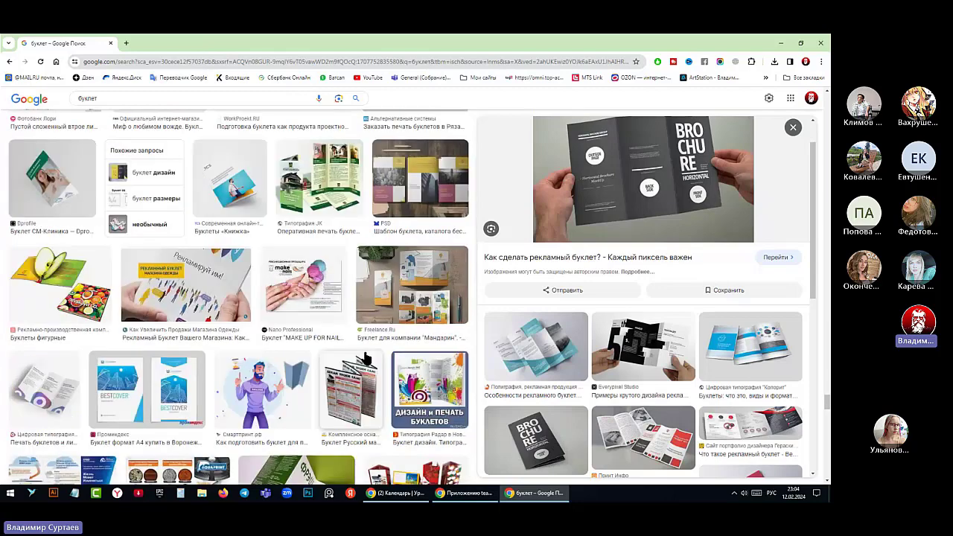
scroll(365, 359, down, 1)
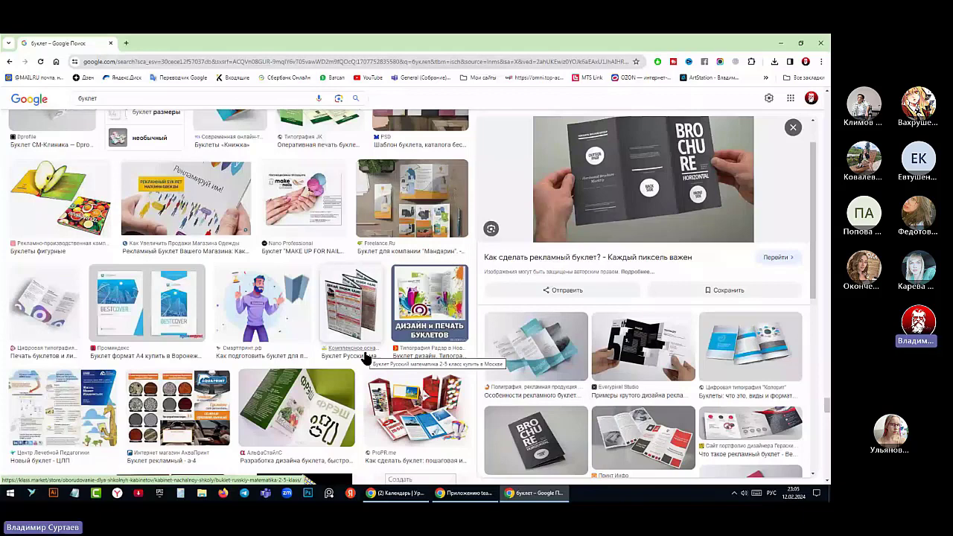
Preview the Nano Professional 'MAKE UP FOR NAILS' A4 booklet
click(303, 197)
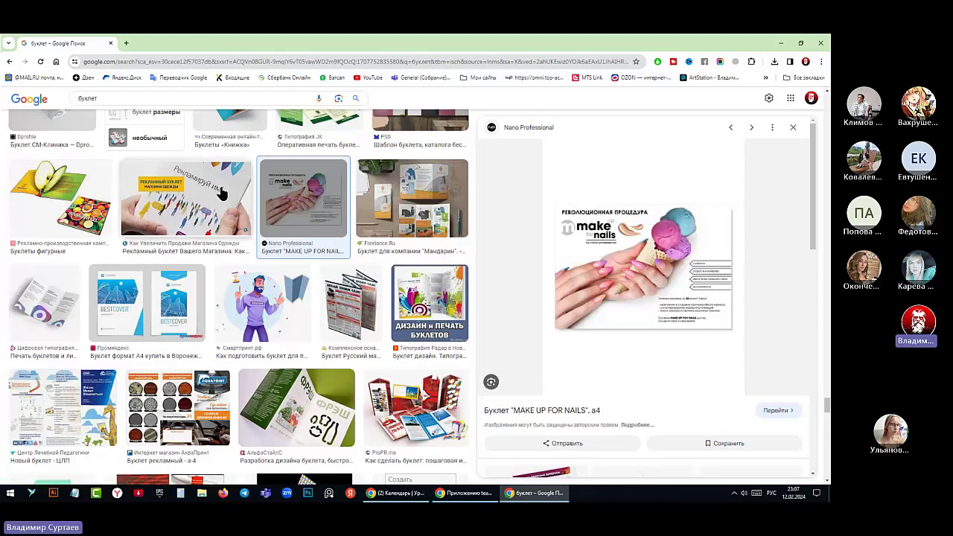
Preview the clothing-store booklet, then its related Abrakadabra.fun 'Подростки и алкоголь' booklet
click(249, 235)
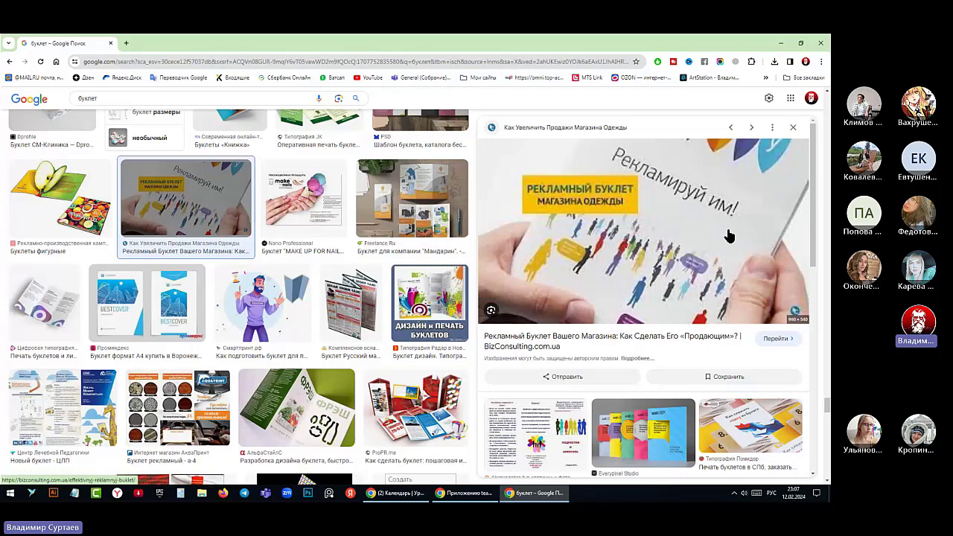
click(573, 435)
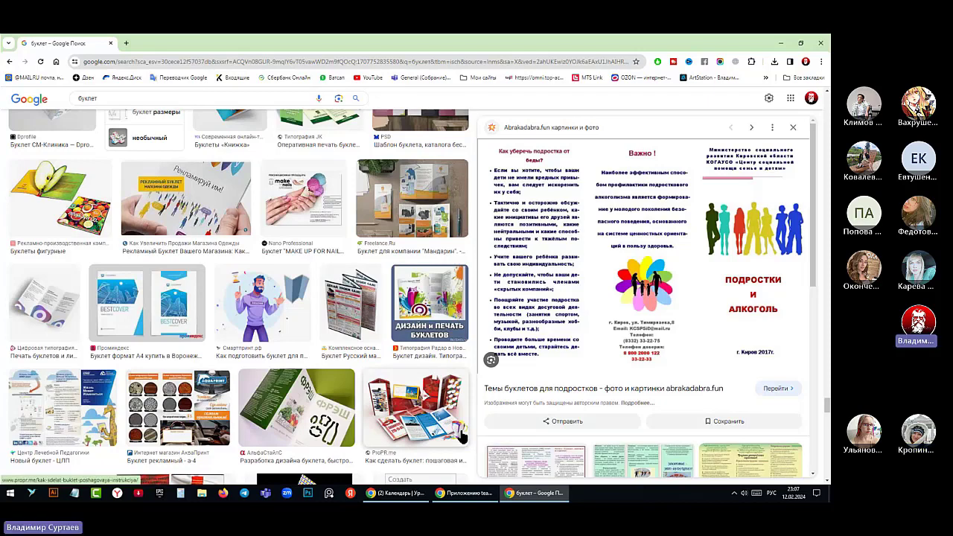
scroll(352, 433, down, 3)
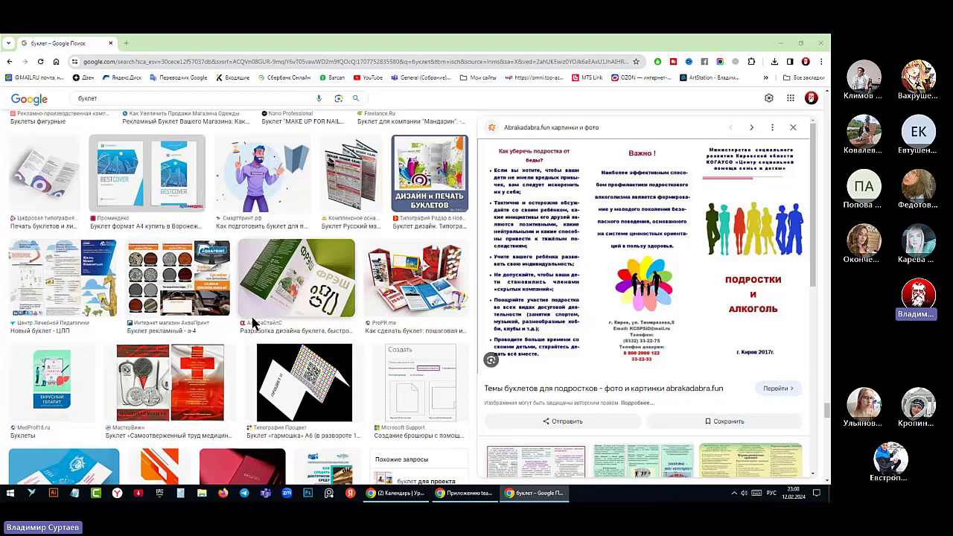
Preview the green ФРЭШ booklet, then the Сувирин.рф Санкт-Петербург tourist booklet further down
click(260, 272)
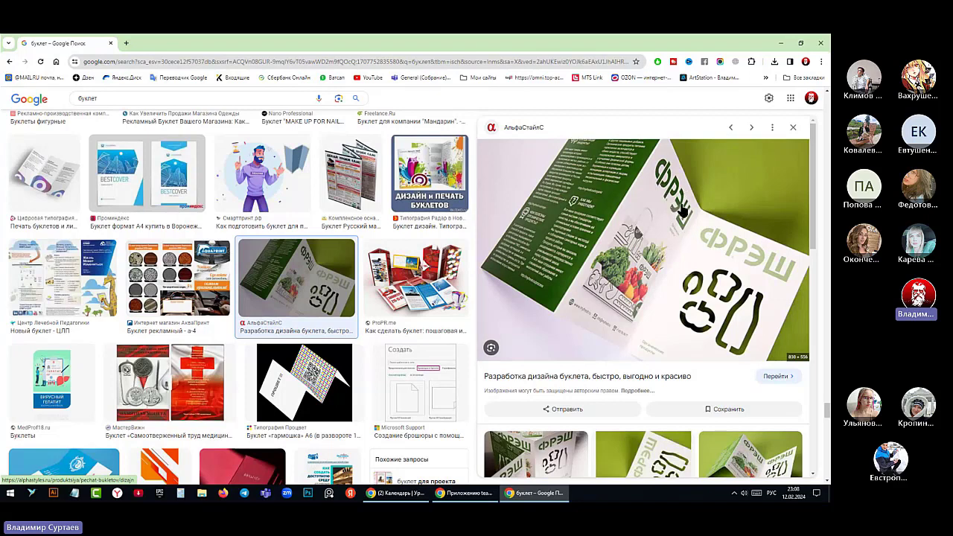
scroll(352, 381, down, 1)
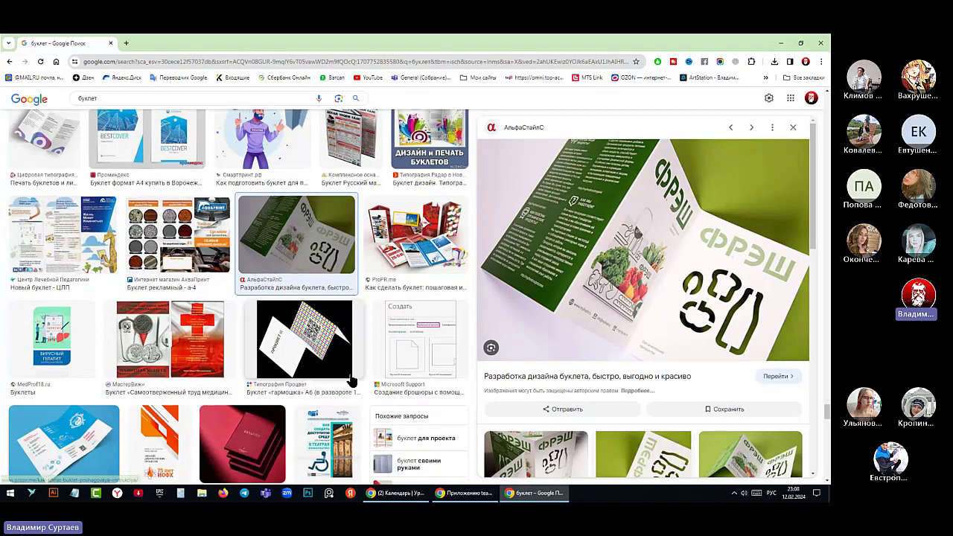
scroll(352, 381, down, 5)
scroll(352, 380, down, 5)
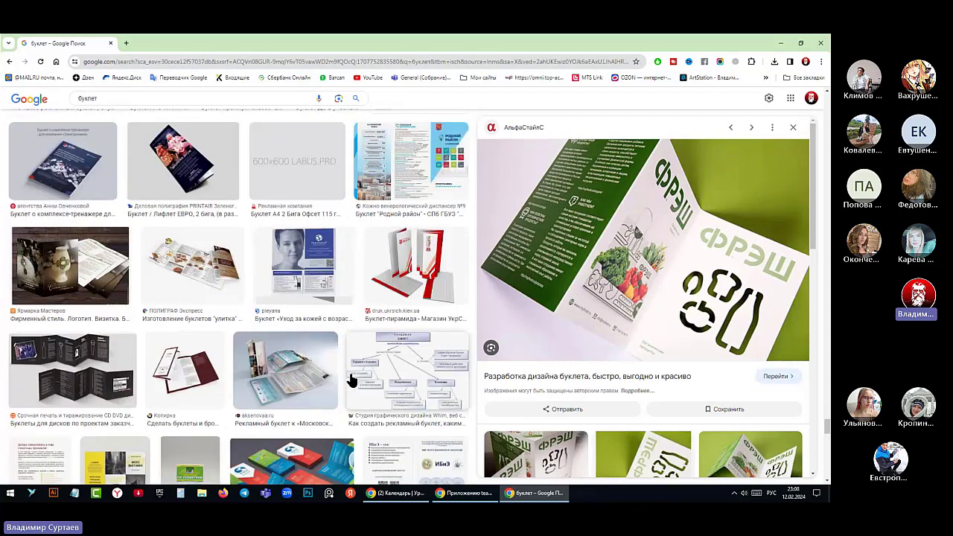
scroll(352, 380, down, 3)
scroll(352, 380, down, 2)
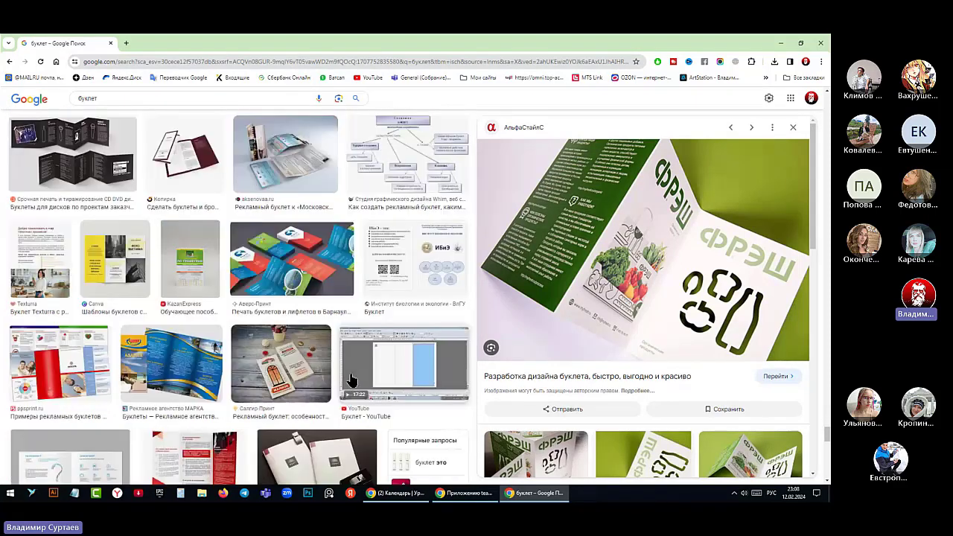
scroll(352, 380, down, 5)
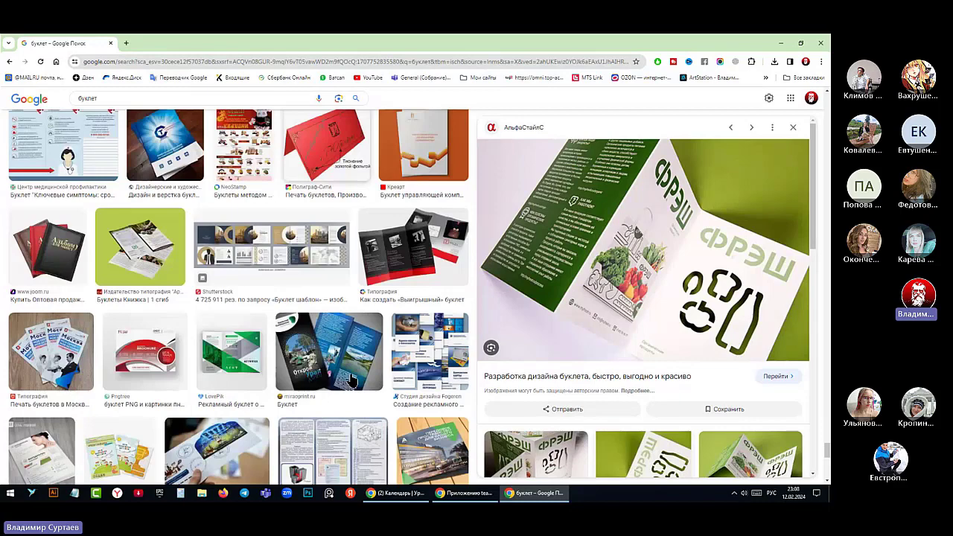
scroll(352, 381, down, 4)
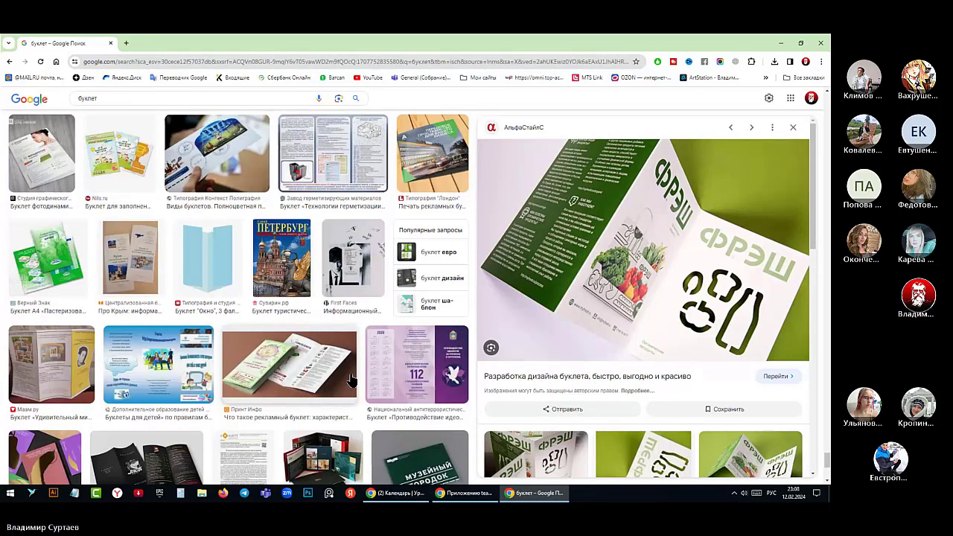
click(281, 257)
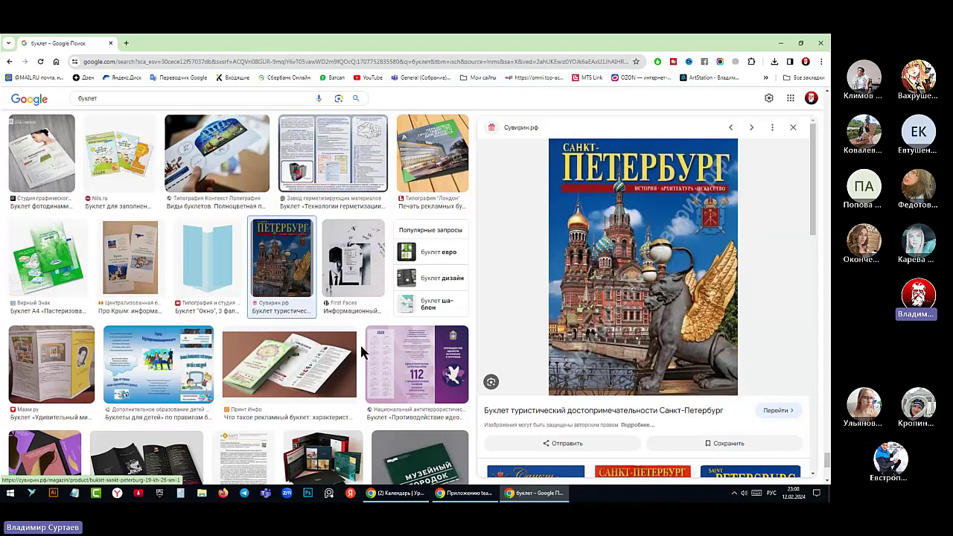
Preview the purple 'Противодействие идеологии терроризма' booklet from the anti-terrorism committee
click(387, 357)
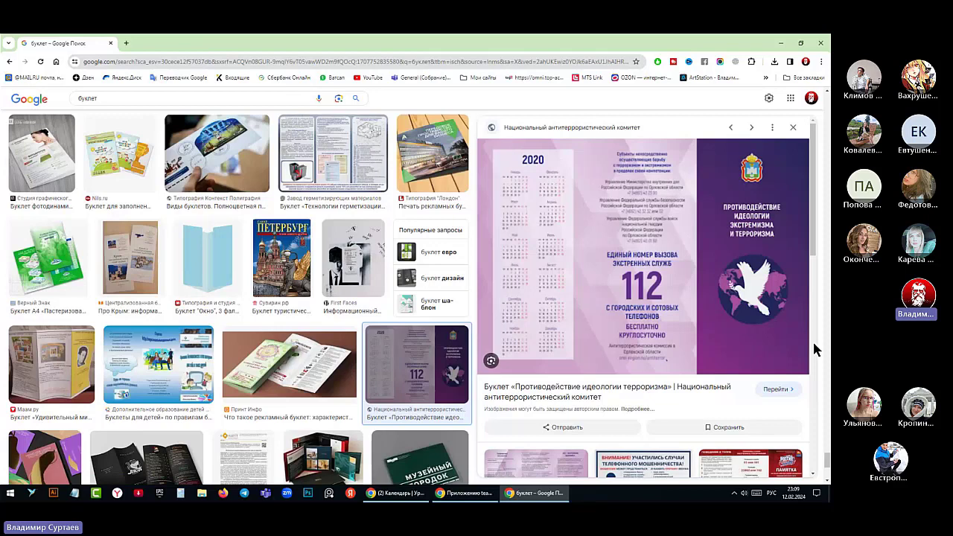
Compare the green Parmalat A4 booklet preview with the anti-terrorism booklet preview
click(41, 268)
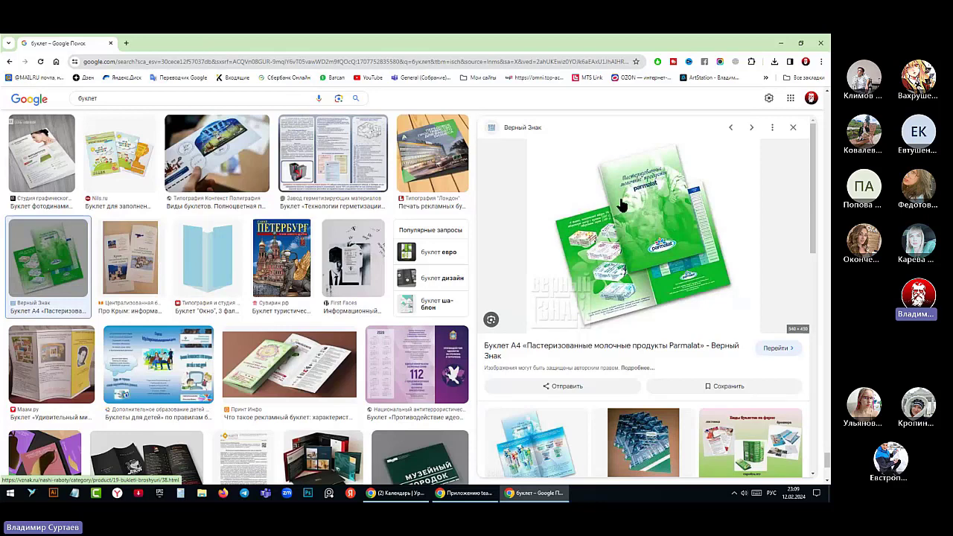
click(426, 355)
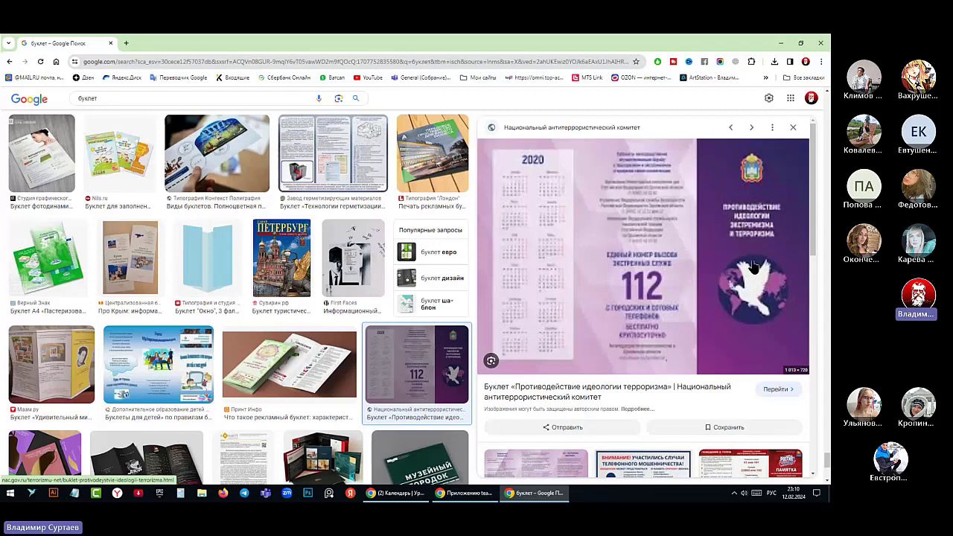
click(62, 253)
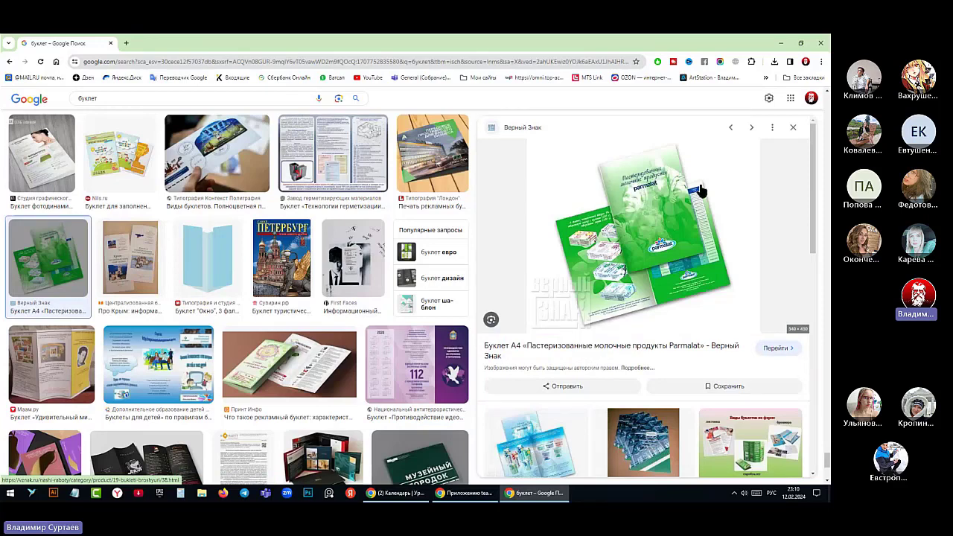
scroll(269, 363, down, 5)
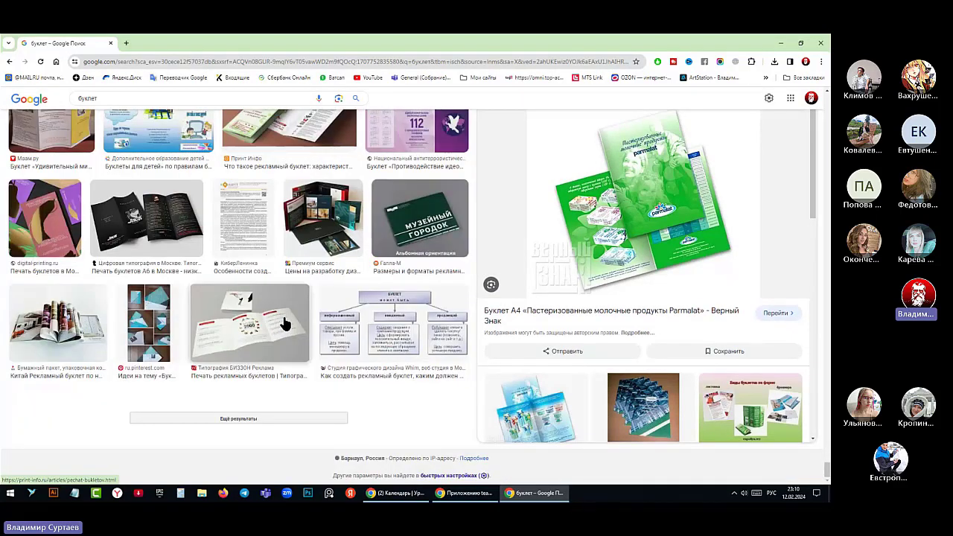
Preview the green 'Музейный городок' booklet and browse its related booklet images
click(420, 219)
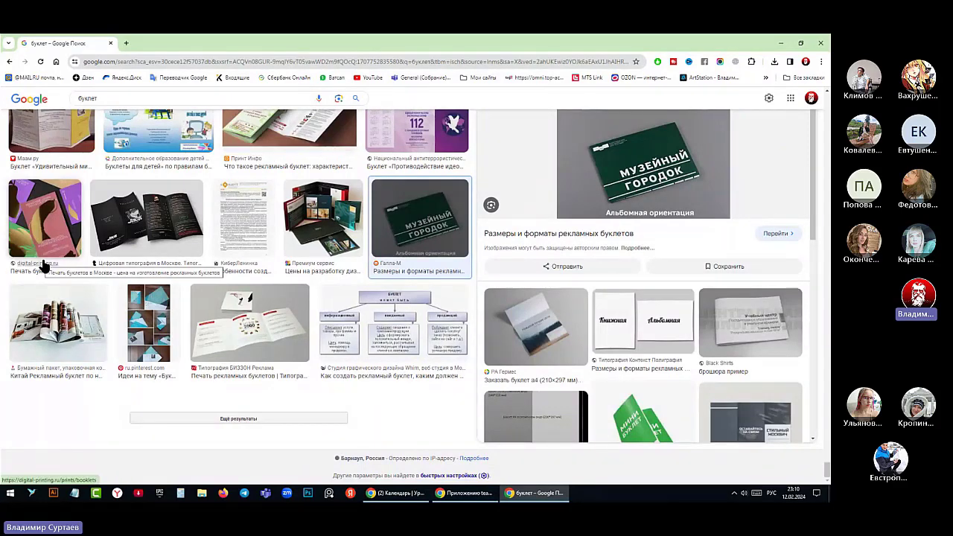
scroll(635, 308, down, 4)
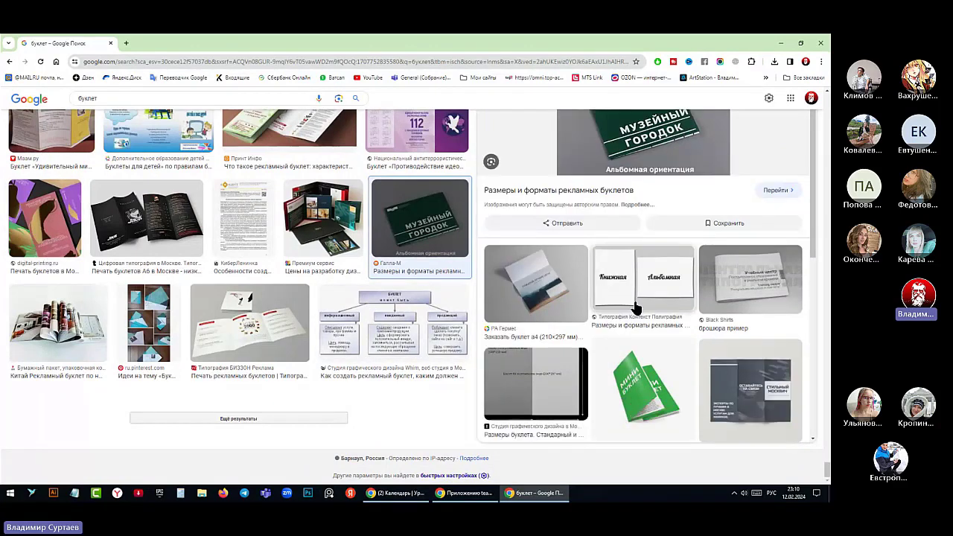
scroll(635, 307, down, 2)
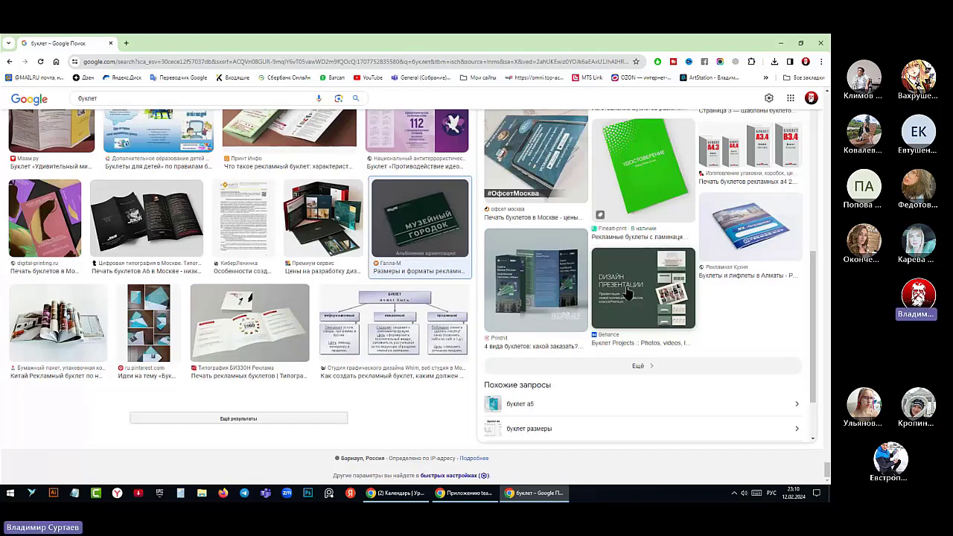
scroll(395, 199, up, 1)
scroll(395, 200, up, 1)
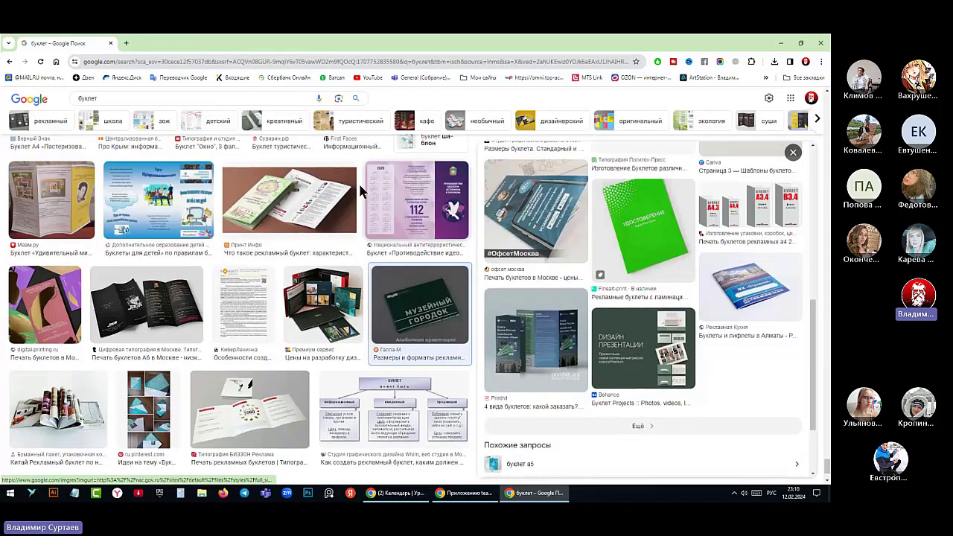
Preview the Принт Инфо green tri-fold booklet, then scroll back up the results grid
click(266, 196)
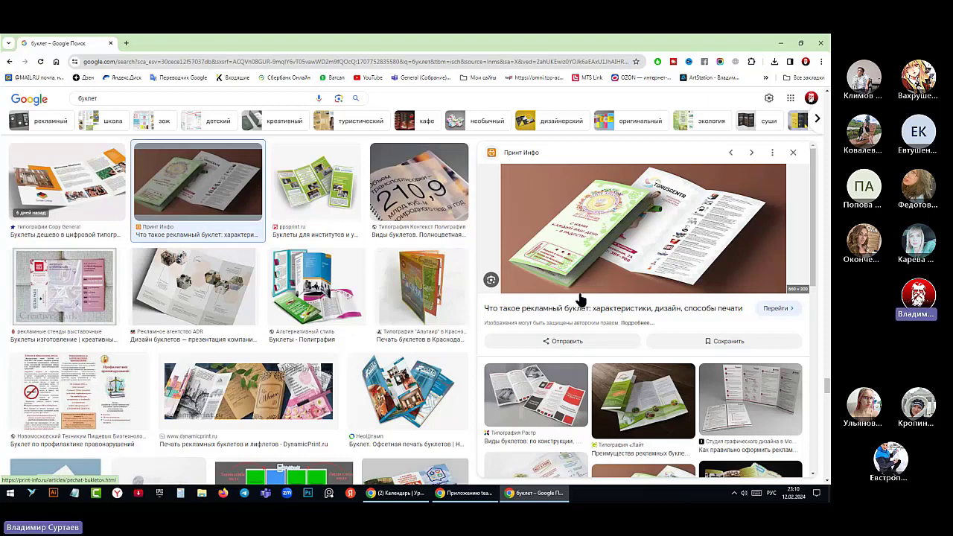
scroll(287, 275, up, 1)
scroll(288, 275, up, 6)
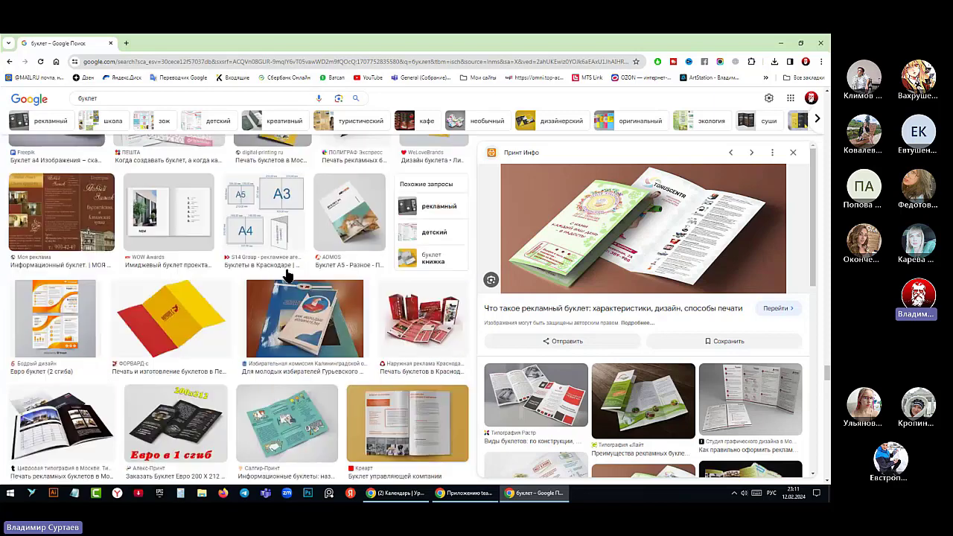
scroll(287, 276, up, 5)
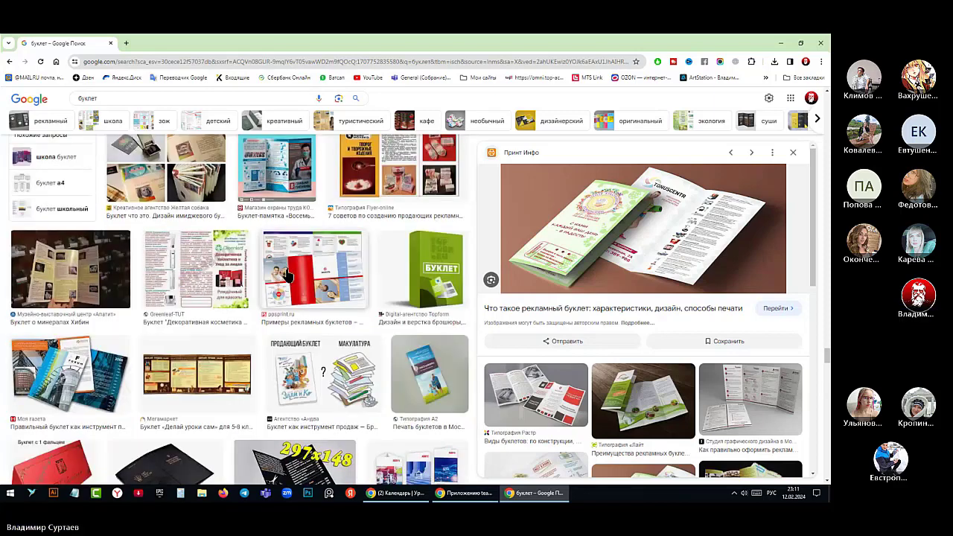
scroll(288, 276, up, 5)
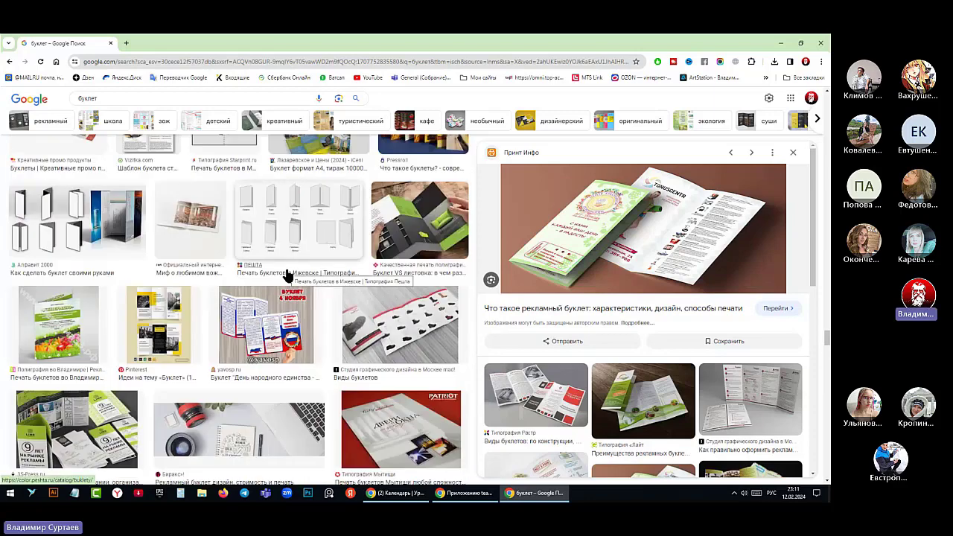
scroll(288, 275, up, 5)
scroll(147, 281, up, 3)
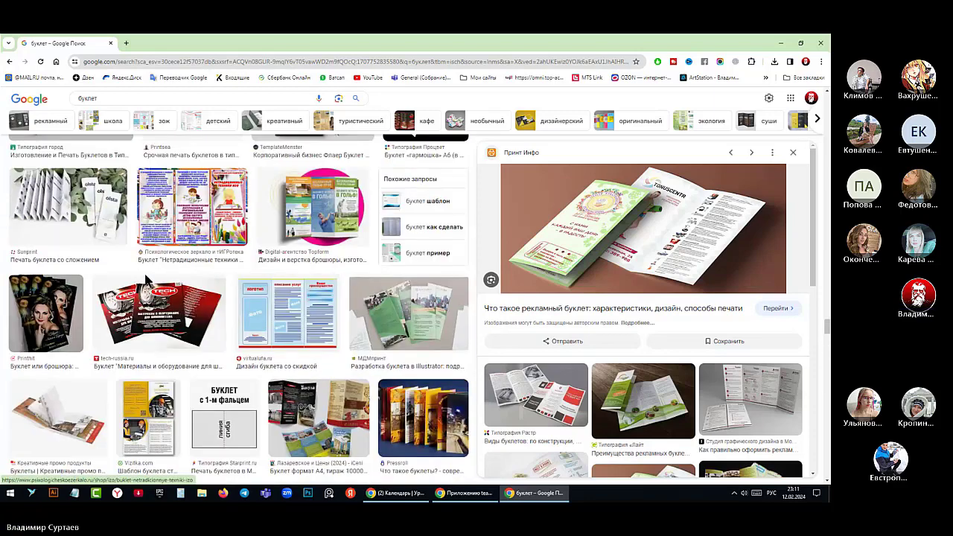
Preview Printhit's 'Буклет или брошюра' portrait-cover booklet, then scroll further down the results
click(44, 313)
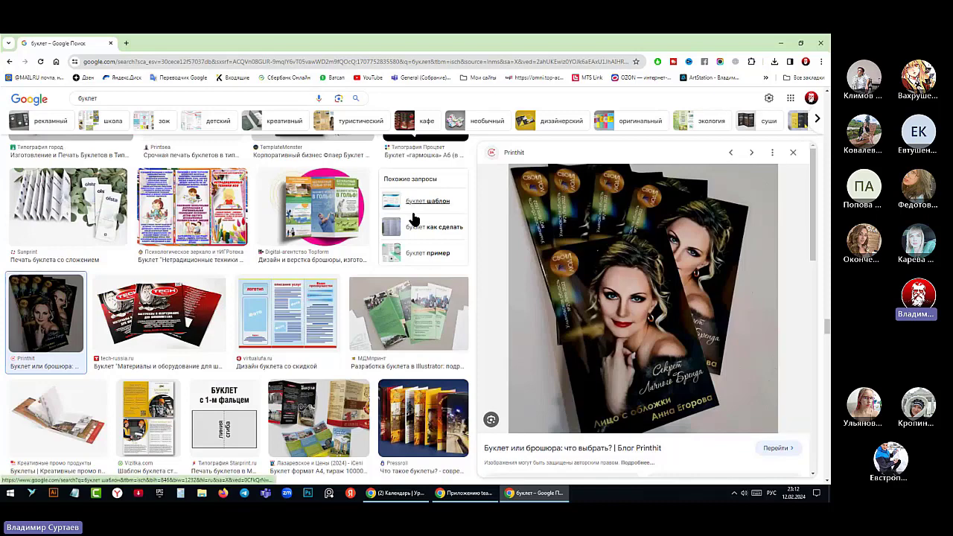
scroll(415, 219, down, 3)
scroll(414, 220, down, 10)
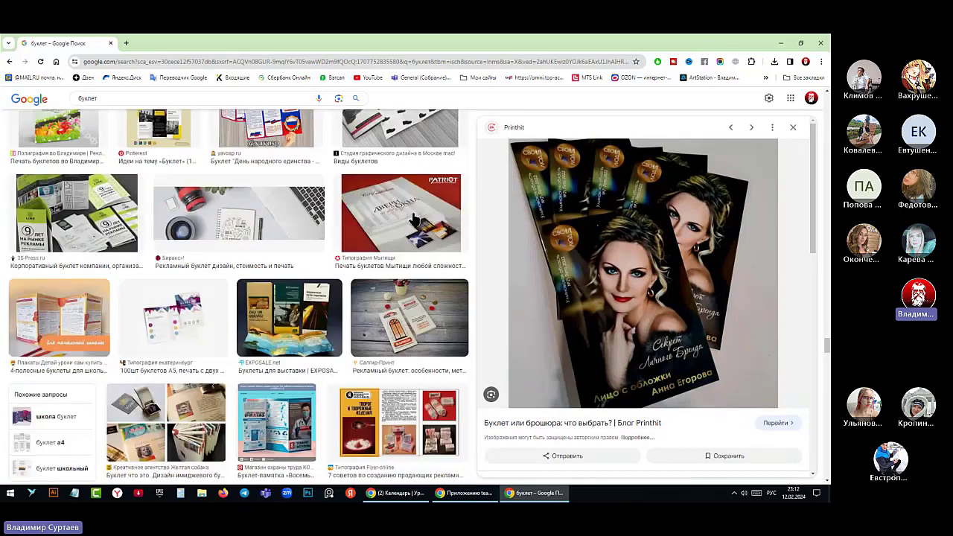
scroll(414, 220, down, 4)
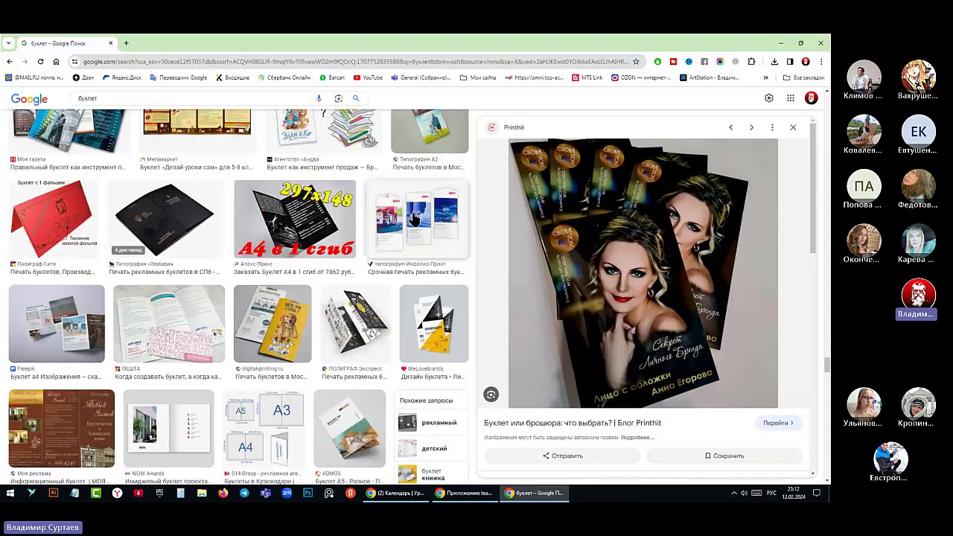
Preview the digital-printing.ru yellow dog booklet, then the Калининград young-voter election booklet
click(272, 280)
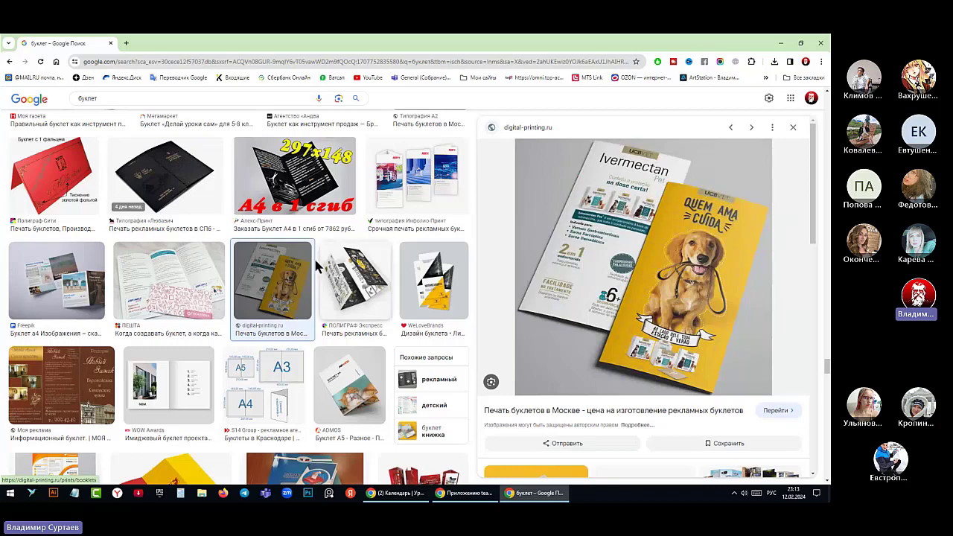
scroll(317, 266, down, 3)
click(312, 333)
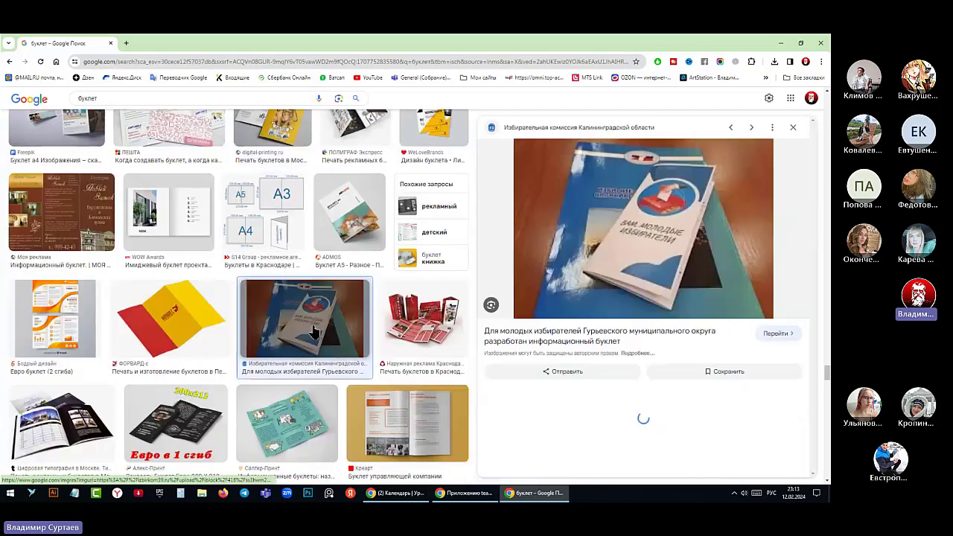
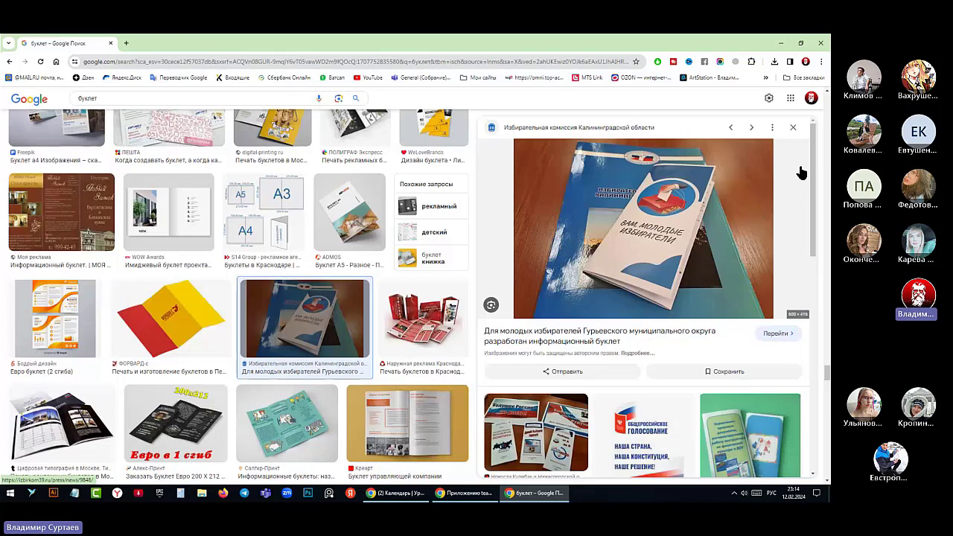
Preview the ФОРВАРД-с booklet, then the orange 'Евро буклет (2 сгиба)' template
click(173, 318)
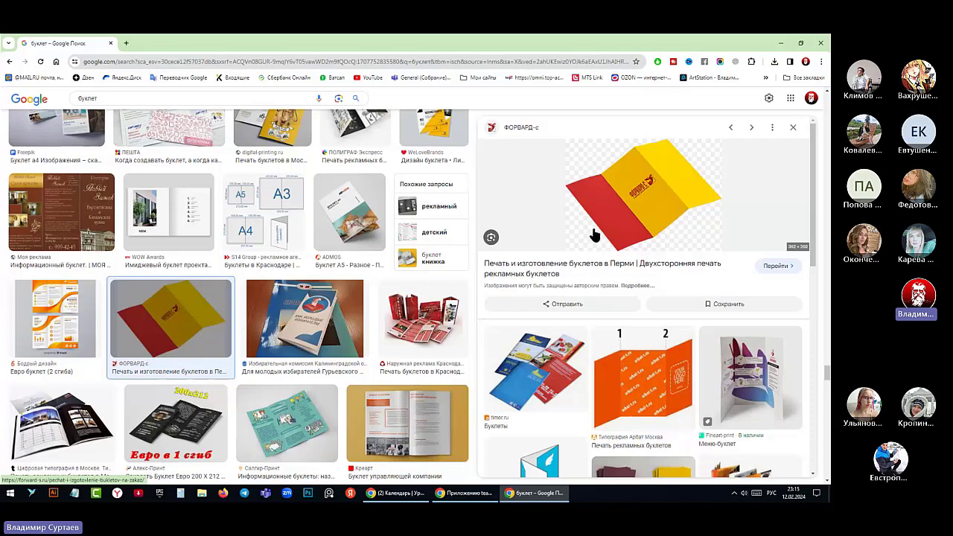
click(46, 334)
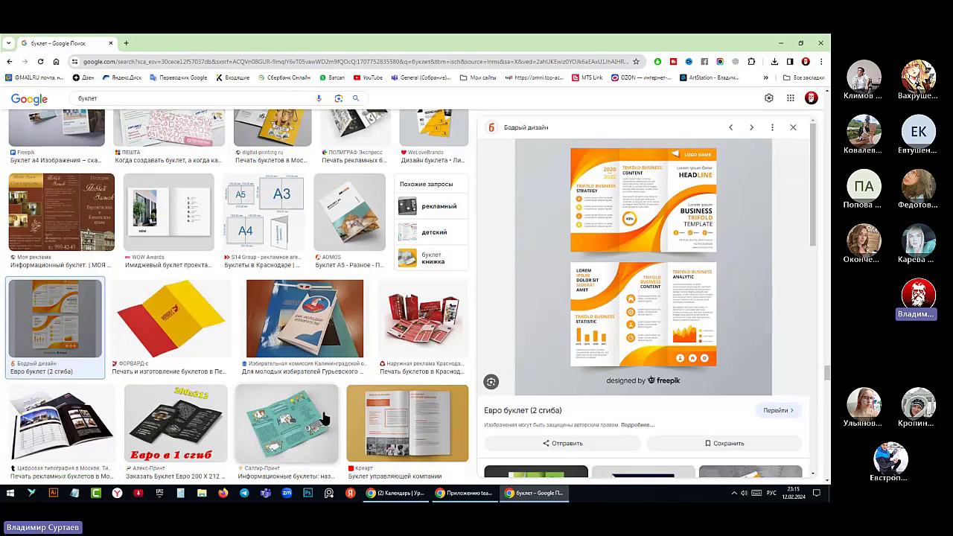
scroll(382, 380, down, 4)
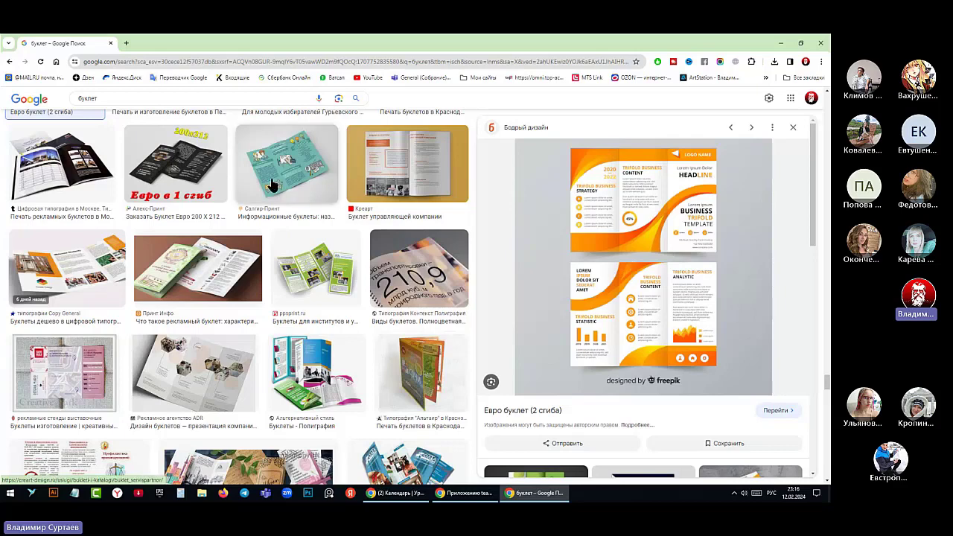
scroll(443, 337, down, 3)
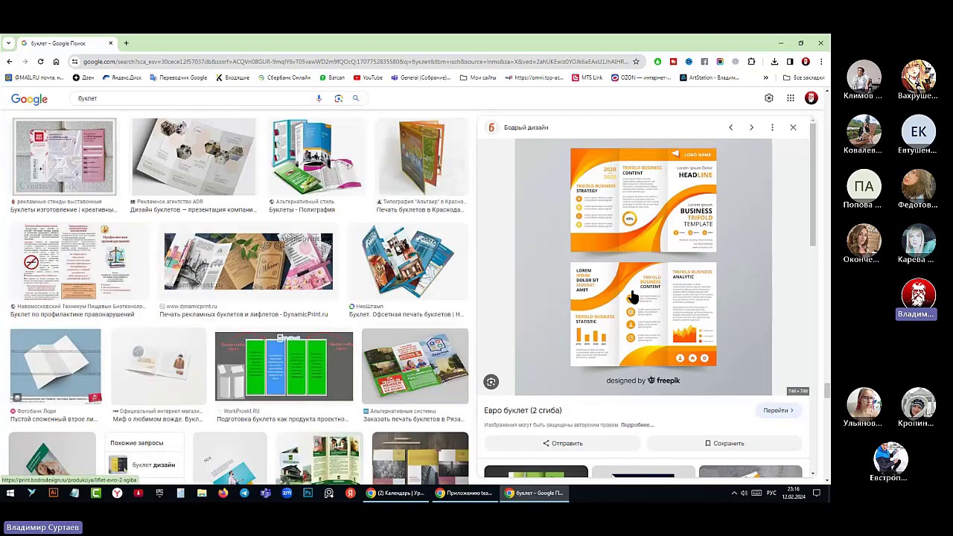
scroll(447, 321, down, 2)
scroll(449, 331, down, 2)
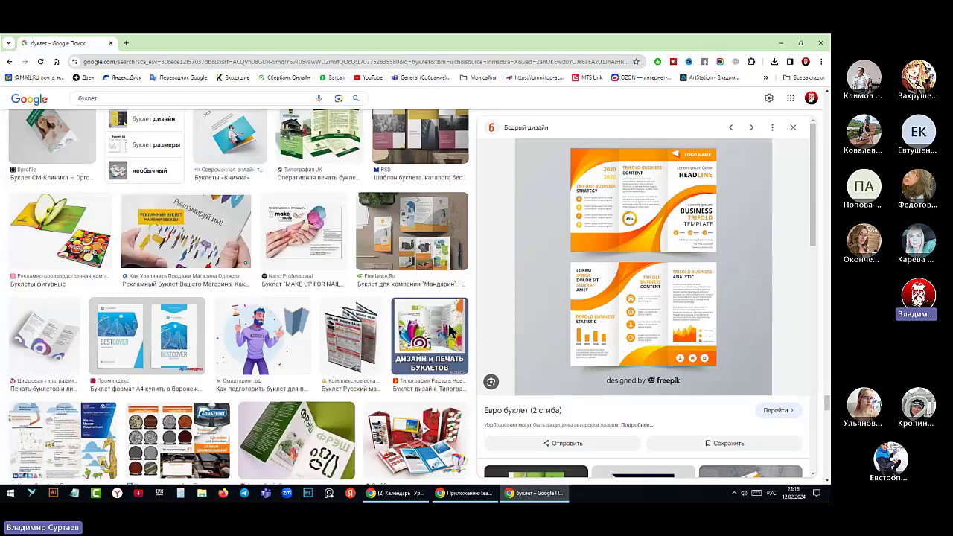
scroll(449, 332, down, 4)
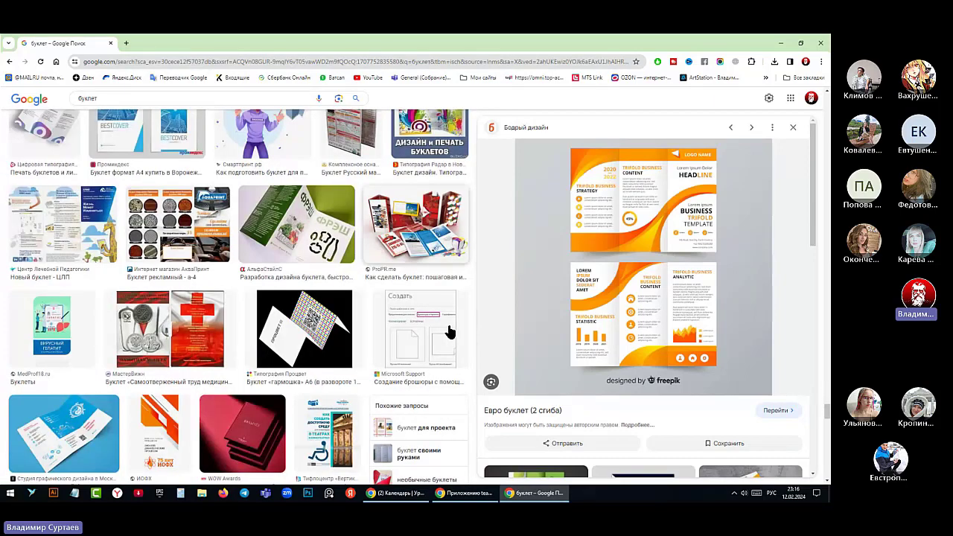
scroll(448, 321, up, 2)
Preview the green ФРЭШ booklet and scroll down toward the Moscow printing-shop images
click(297, 312)
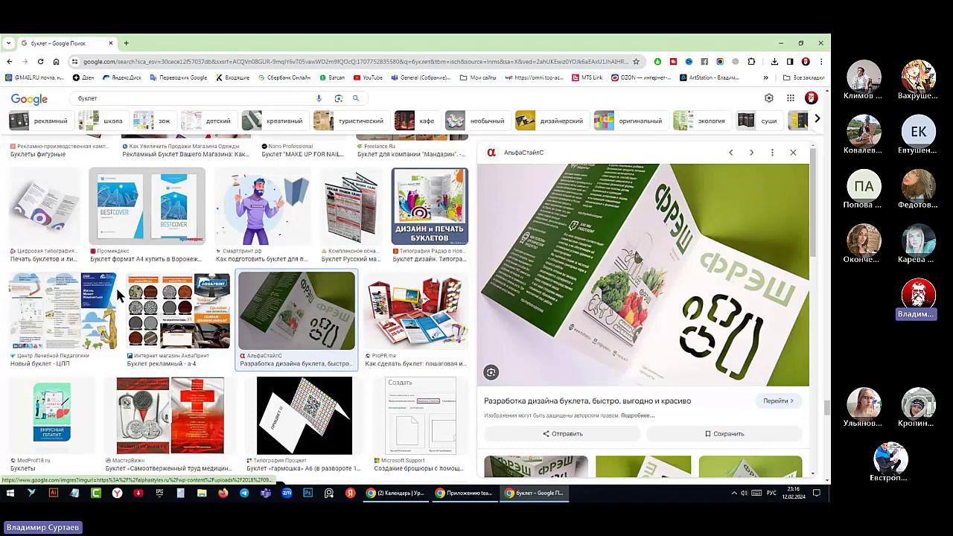
scroll(117, 285, down, 5)
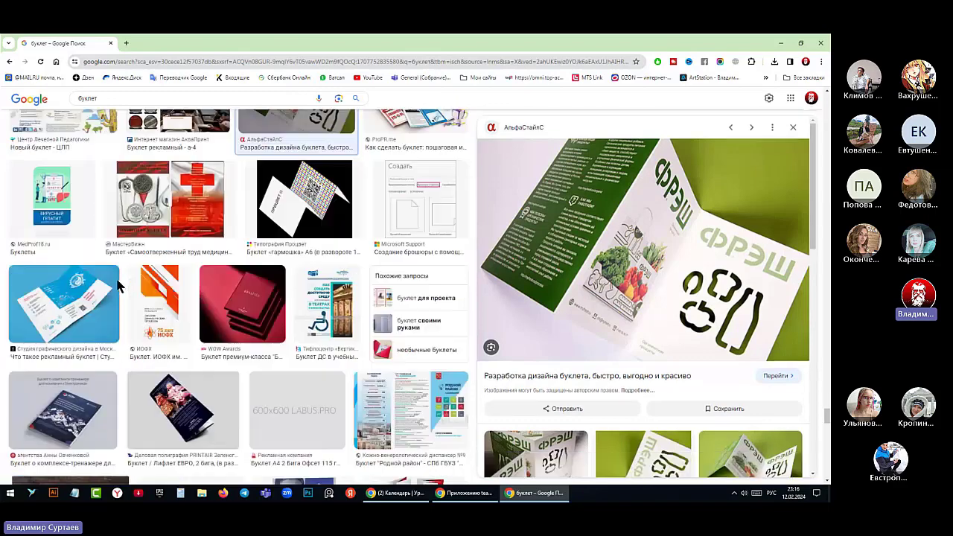
scroll(117, 285, down, 1)
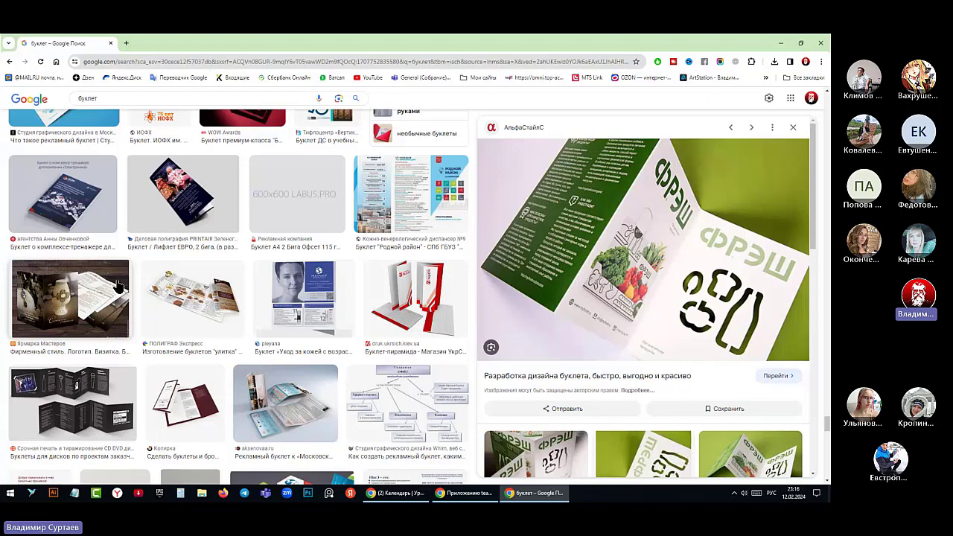
scroll(153, 255, down, 1)
scroll(153, 257, down, 4)
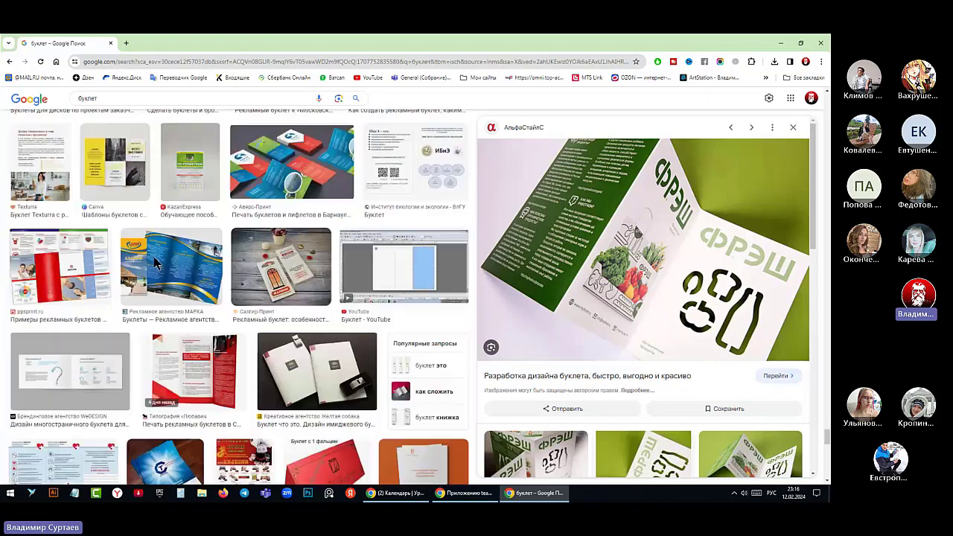
scroll(154, 260, down, 3)
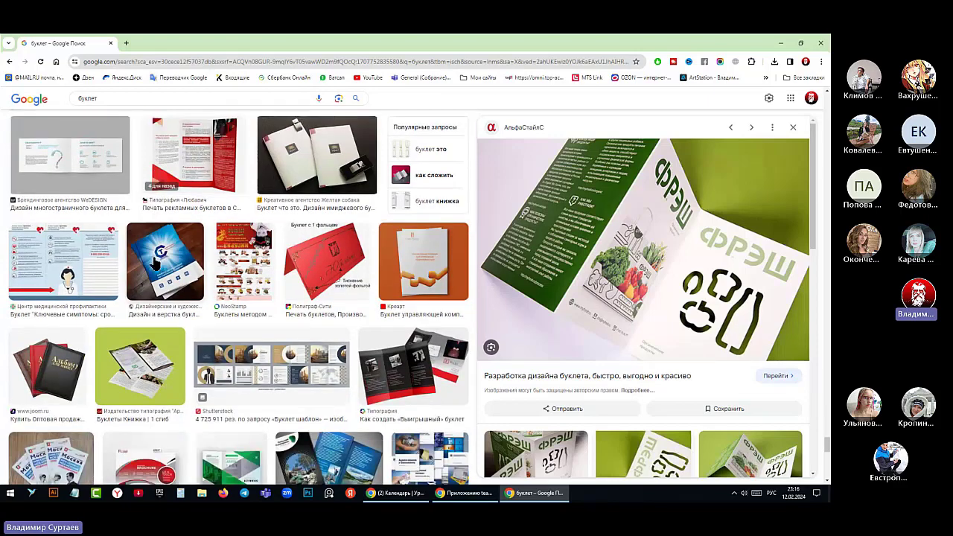
scroll(154, 261, down, 3)
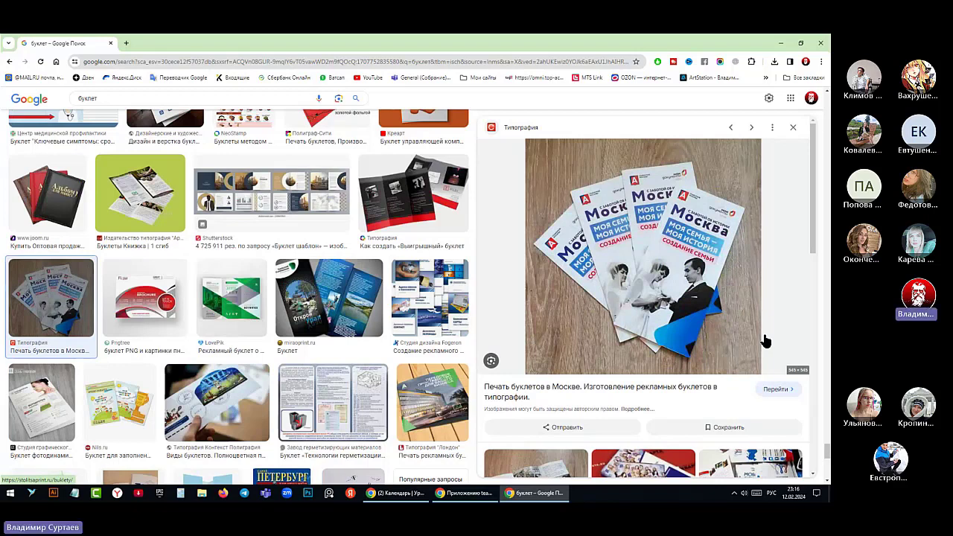
Preview the grey tri-fold «Выигрышный» буклет brochure and scroll further down the results
click(412, 207)
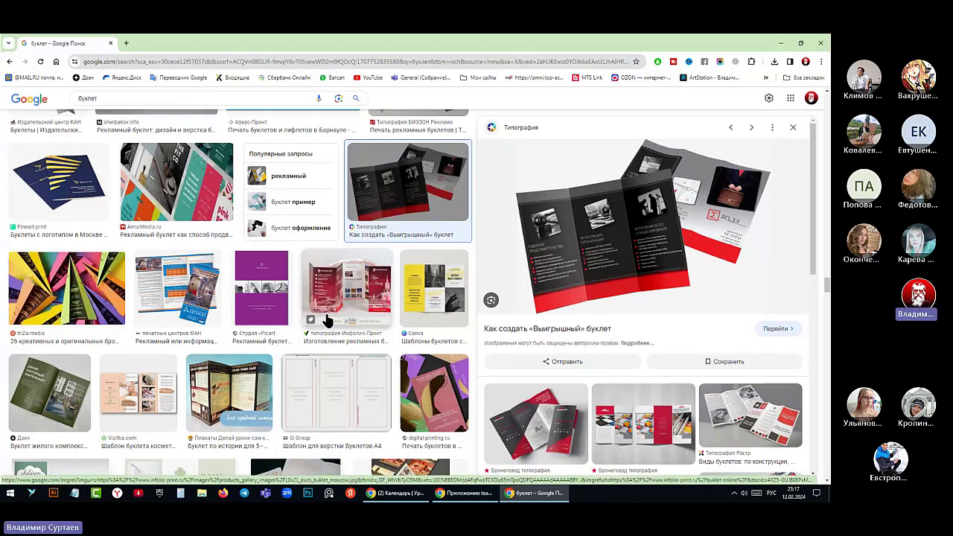
scroll(328, 320, down, 5)
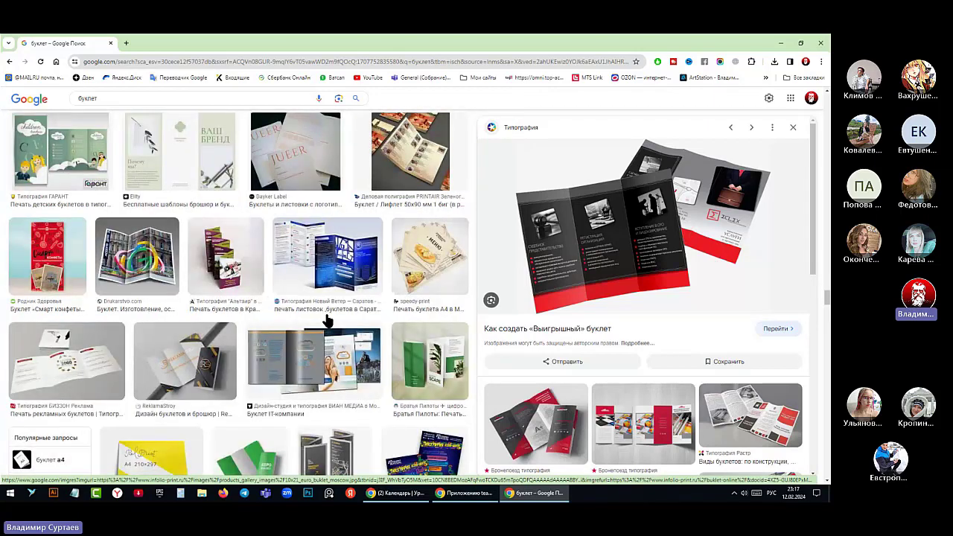
scroll(327, 320, down, 5)
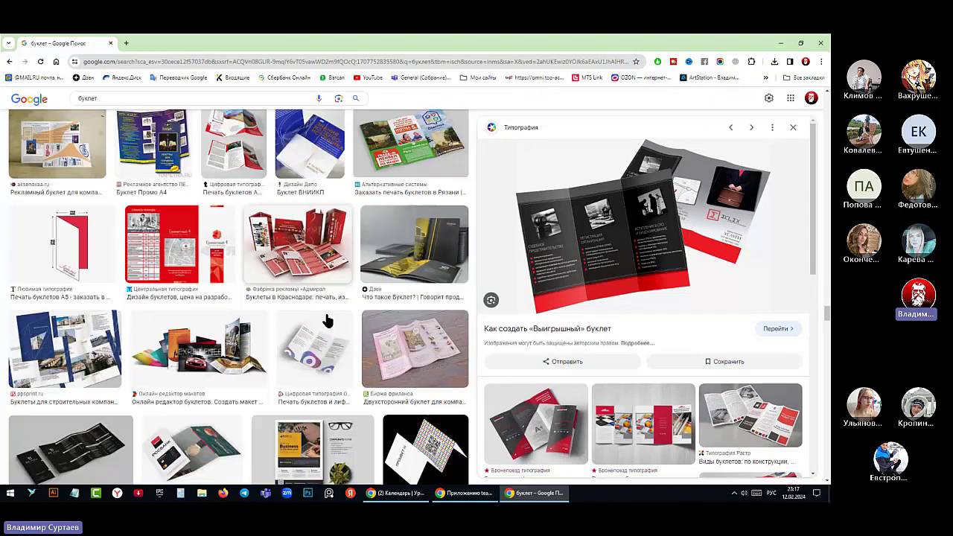
scroll(327, 320, down, 6)
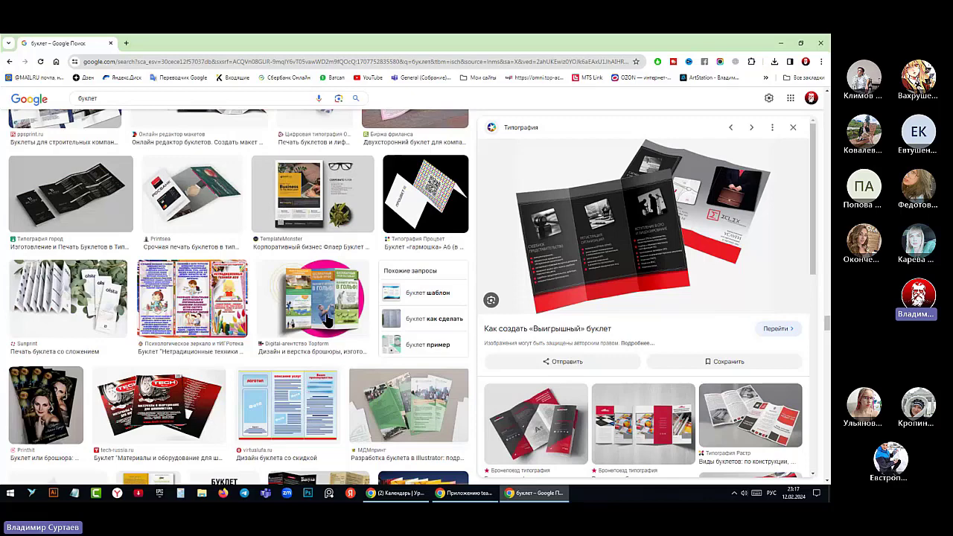
scroll(327, 320, down, 1)
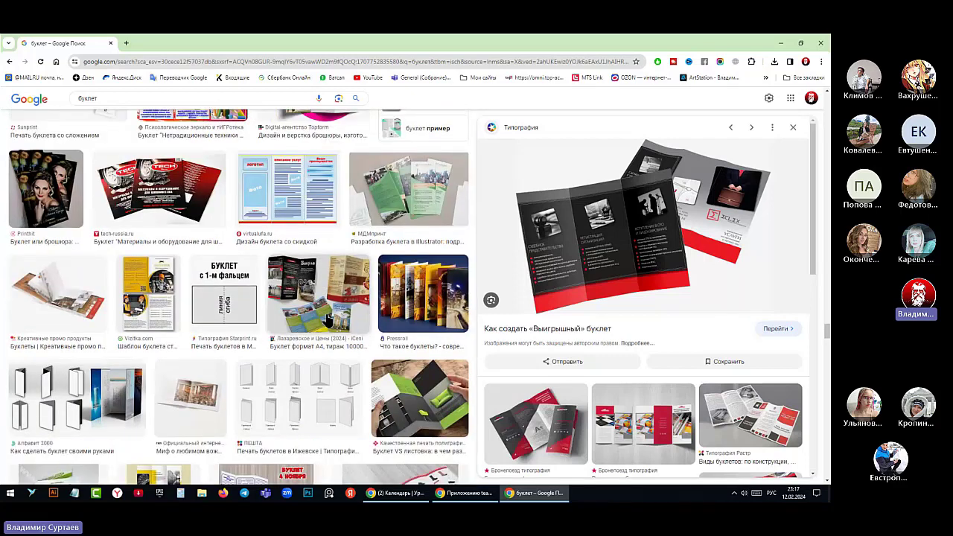
scroll(327, 320, down, 3)
scroll(328, 320, down, 7)
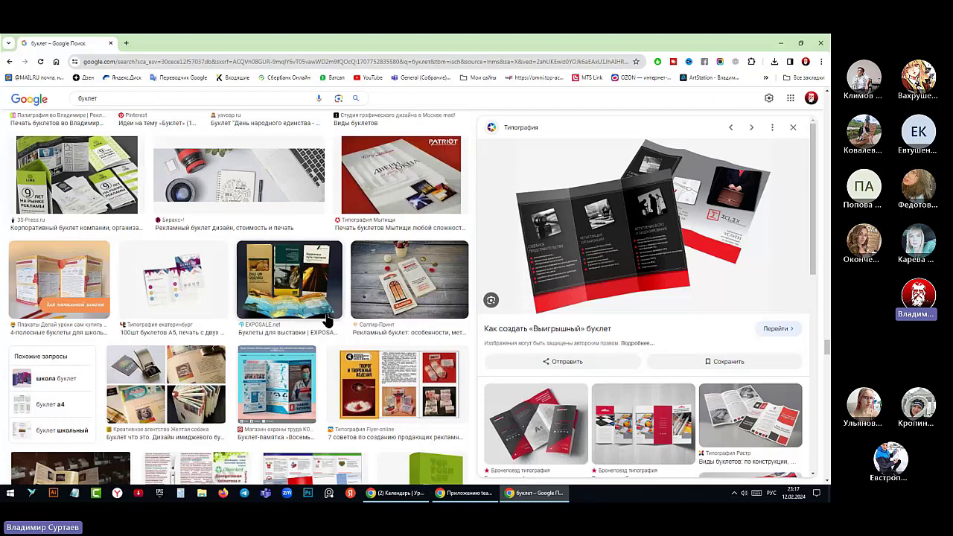
scroll(327, 320, down, 1)
Preview the Flyer-online dairy-products brochure and scroll to its related booklet images
click(379, 338)
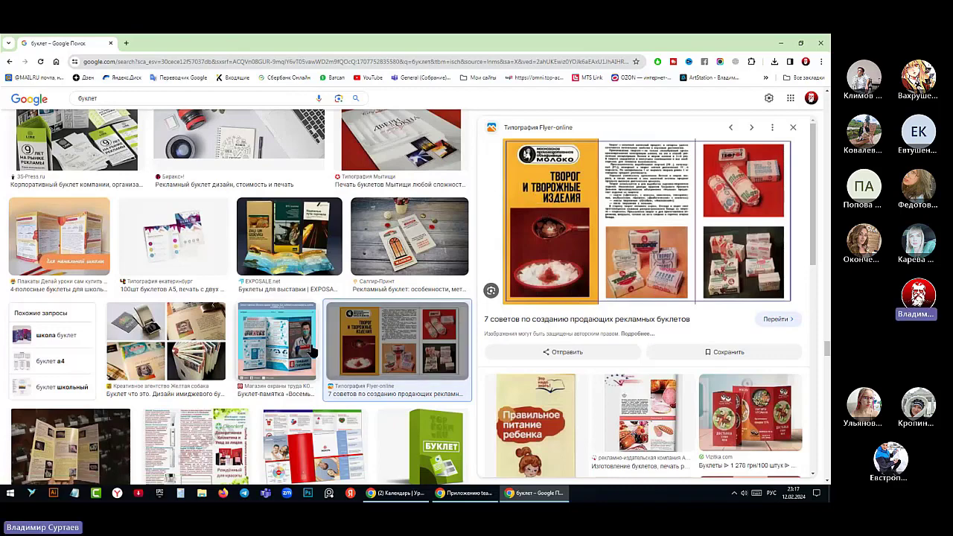
scroll(314, 353, down, 1)
scroll(493, 377, down, 1)
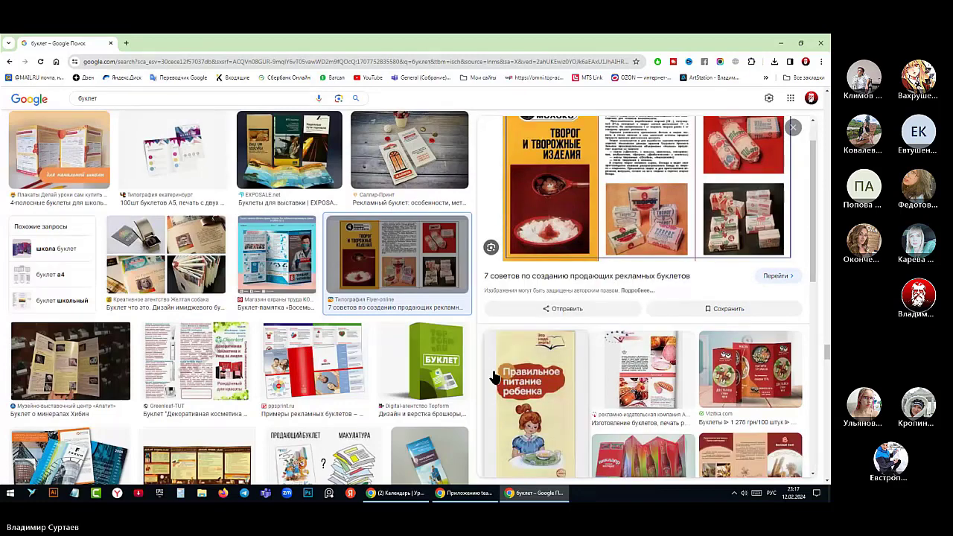
scroll(493, 377, down, 2)
Preview the Правильное питание ребенка, Deal.by Правильное питание and Правильная одежда и обувь booklets
scroll(549, 281, up, 1)
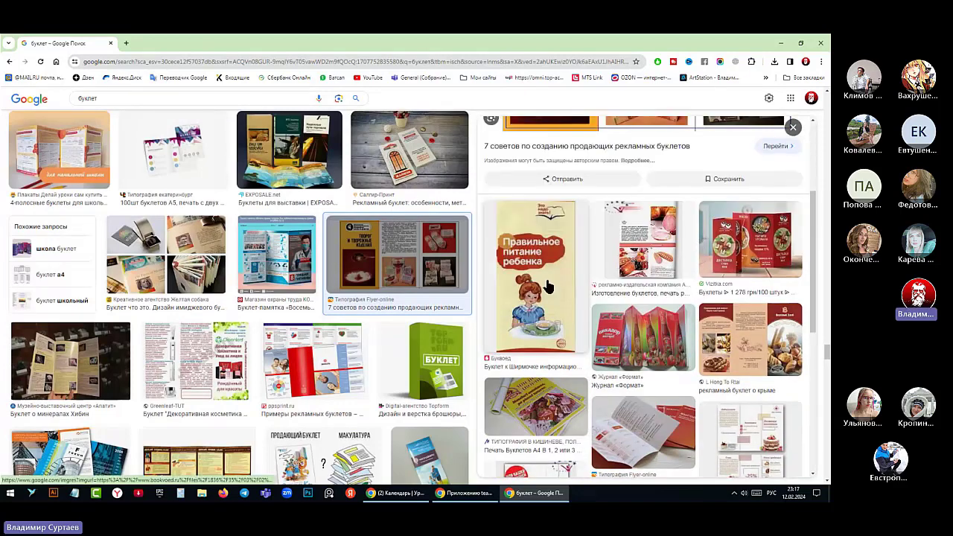
click(549, 283)
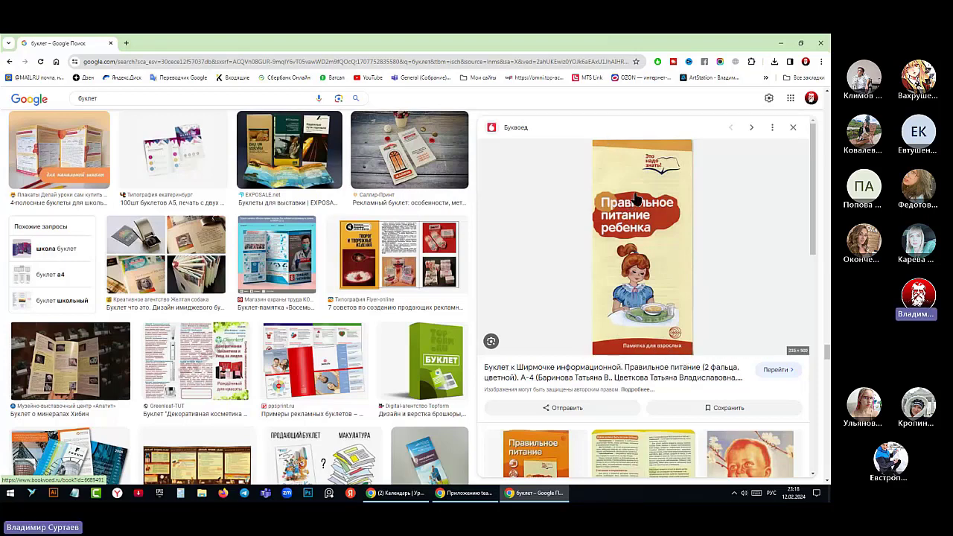
scroll(557, 300, down, 2)
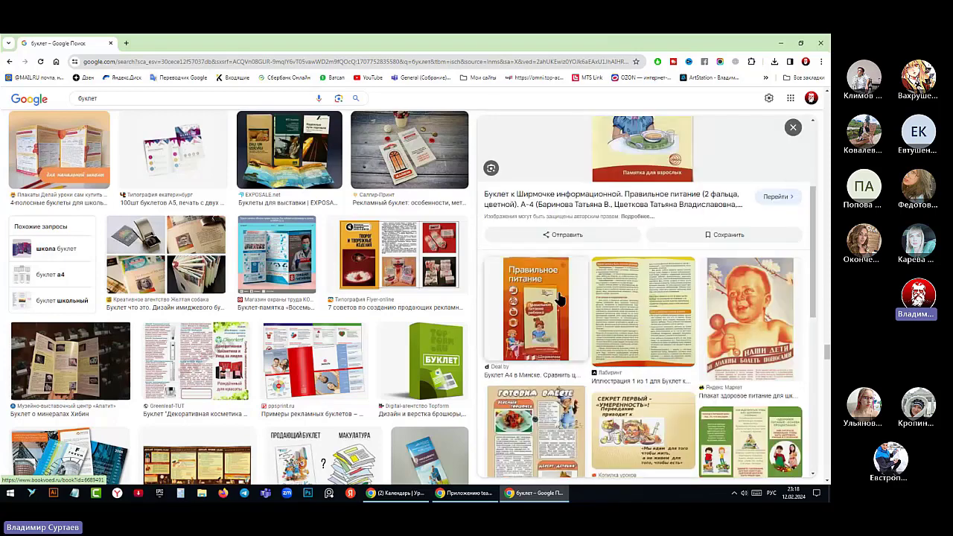
click(559, 298)
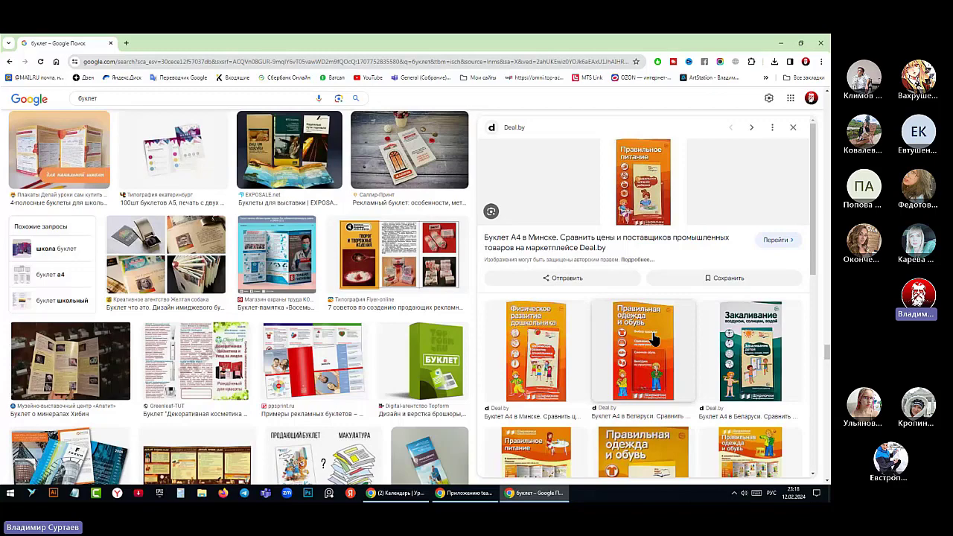
scroll(654, 339, down, 3)
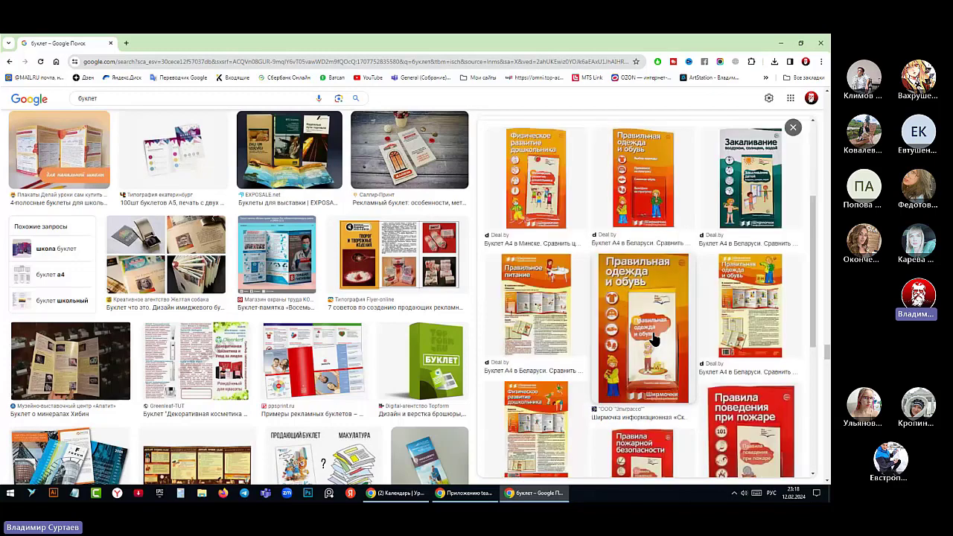
click(657, 337)
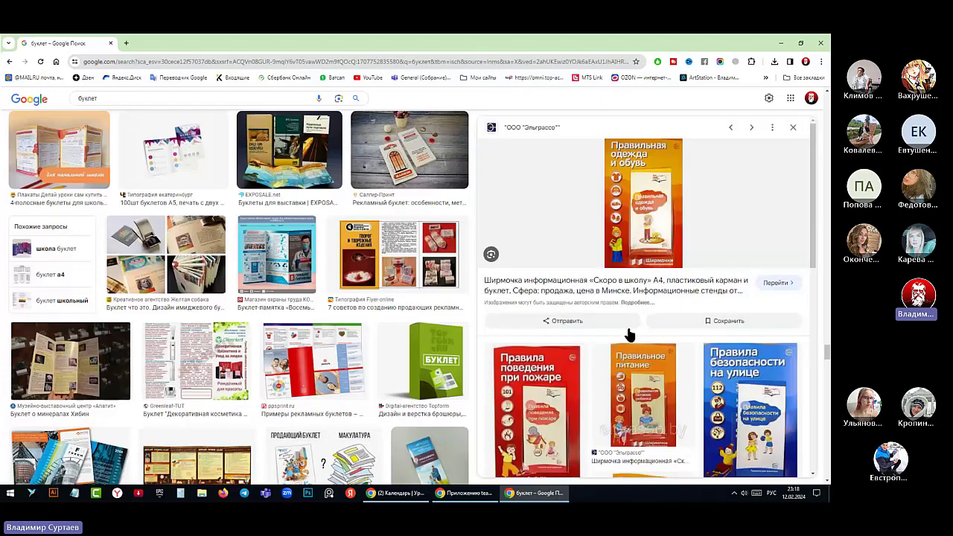
scroll(629, 335, down, 2)
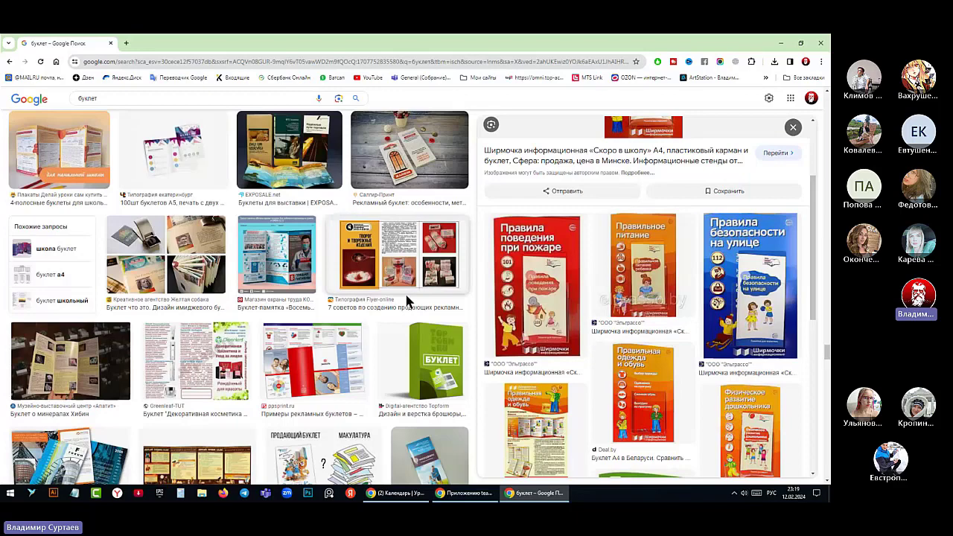
scroll(364, 278, down, 3)
Preview the Евро в 1 сгиб, MAKE UP FOR NAILS and green Типография JK booklets in turn
scroll(364, 278, down, 4)
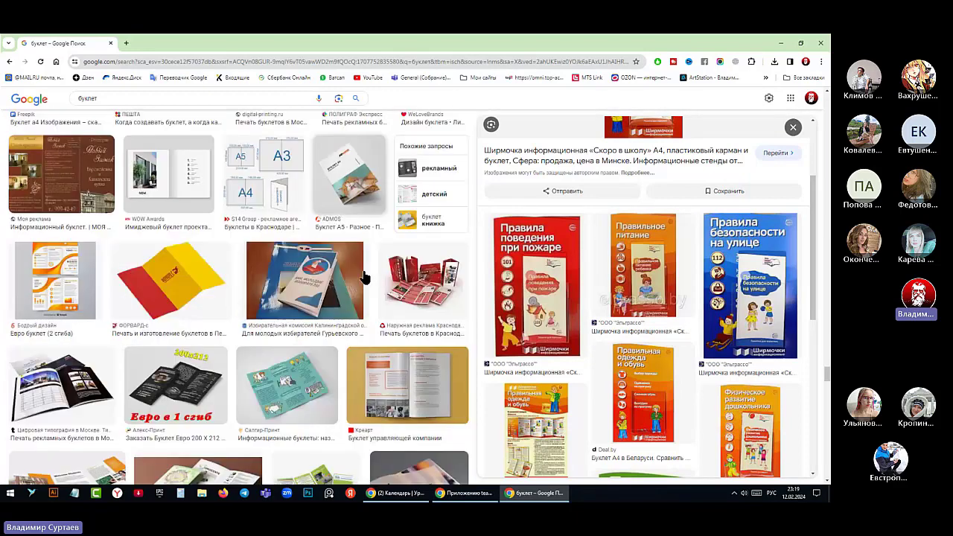
scroll(364, 278, down, 1)
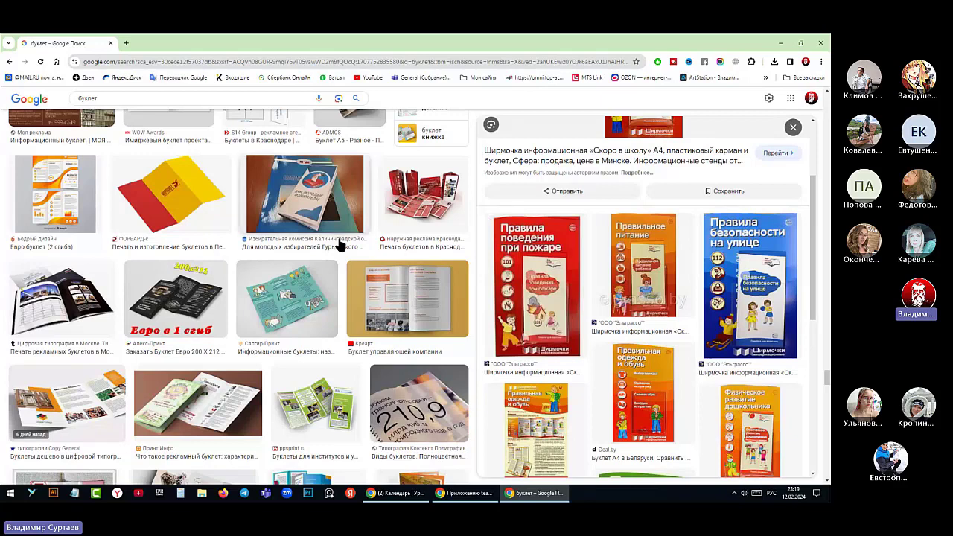
click(175, 297)
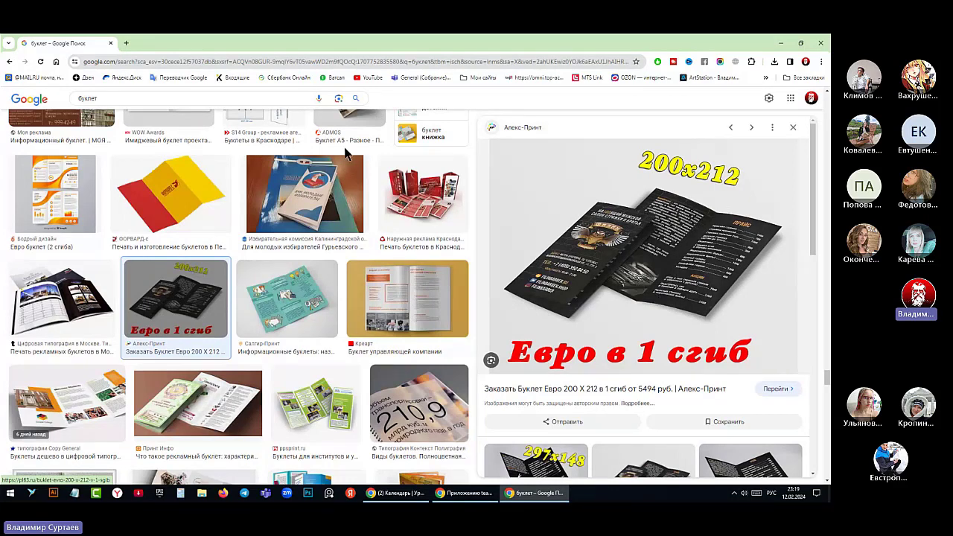
scroll(414, 262, down, 3)
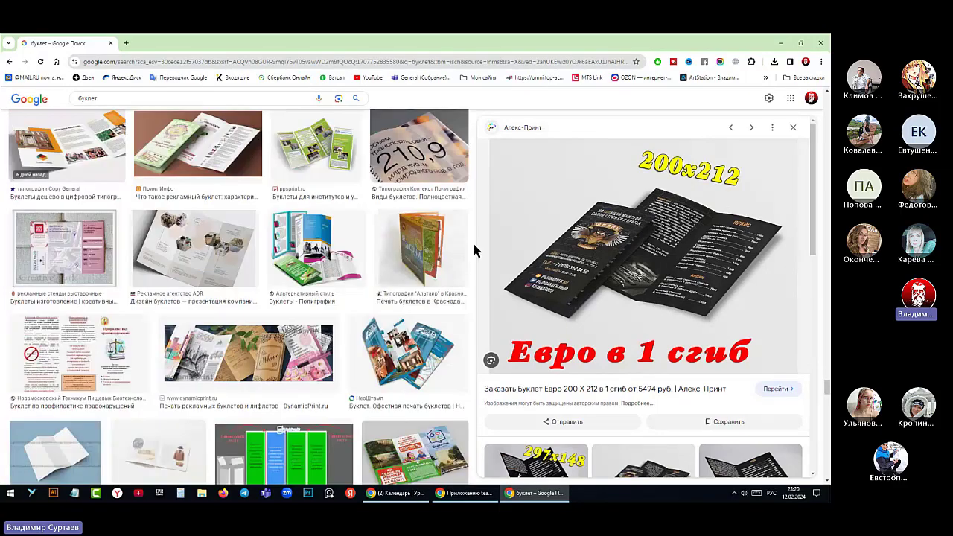
scroll(474, 251, down, 4)
scroll(475, 251, down, 2)
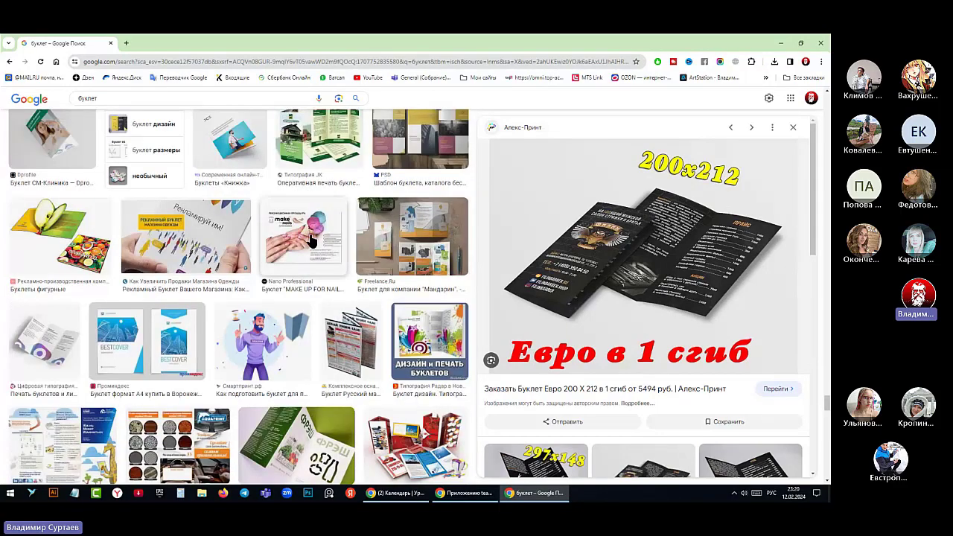
click(311, 240)
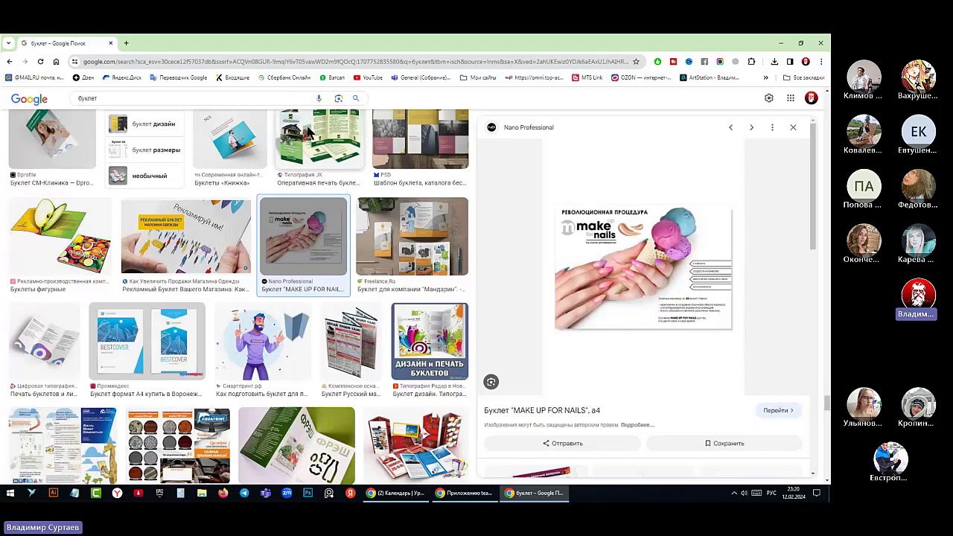
click(309, 131)
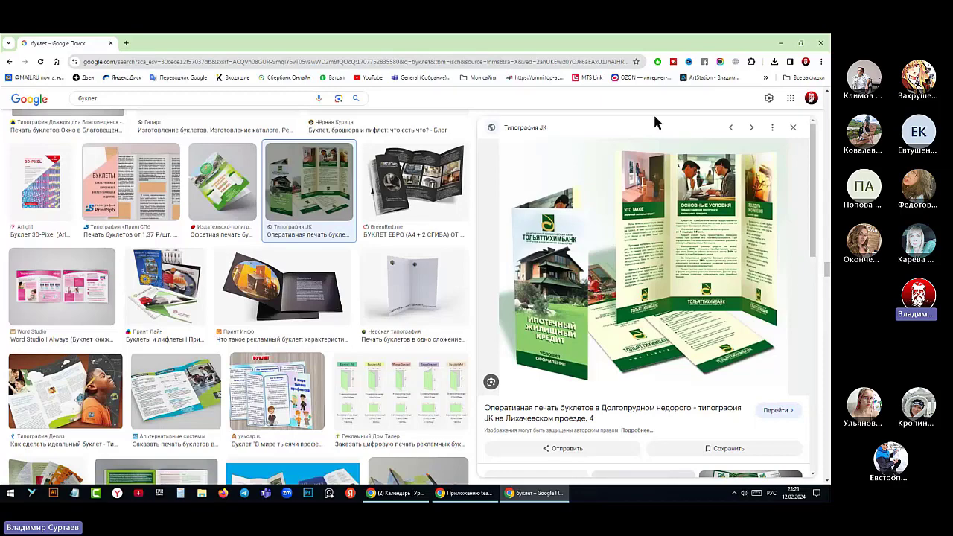
Scroll far down the booklet results and preview the blue 'Открой Урал' booklet from miraoprint.ru
scroll(655, 123, down, 3)
scroll(759, 251, down, 5)
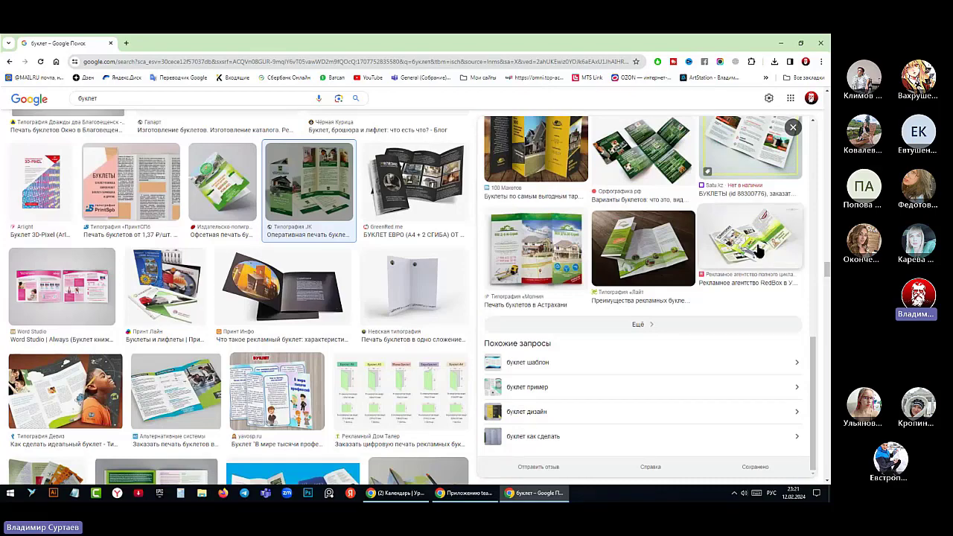
scroll(273, 290, down, 5)
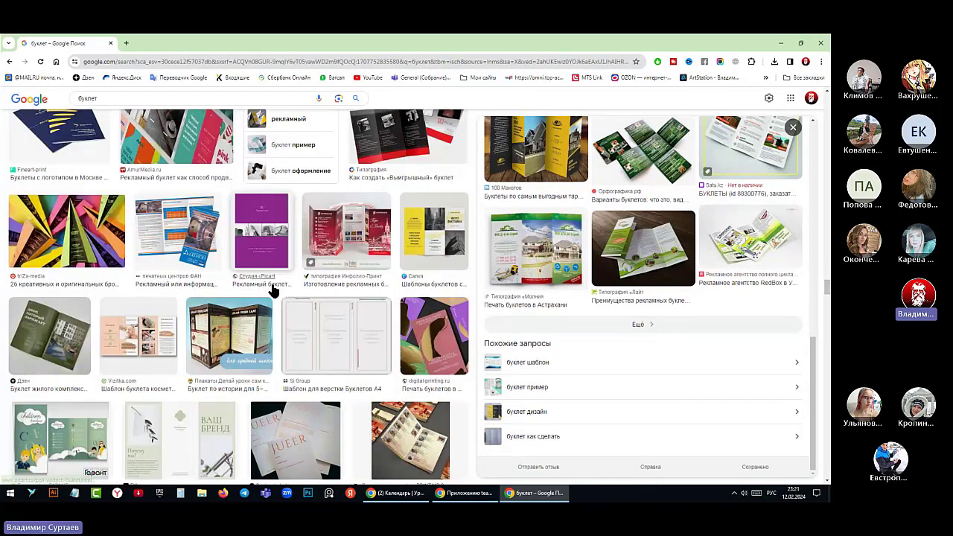
scroll(274, 290, up, 1)
scroll(274, 291, down, 2)
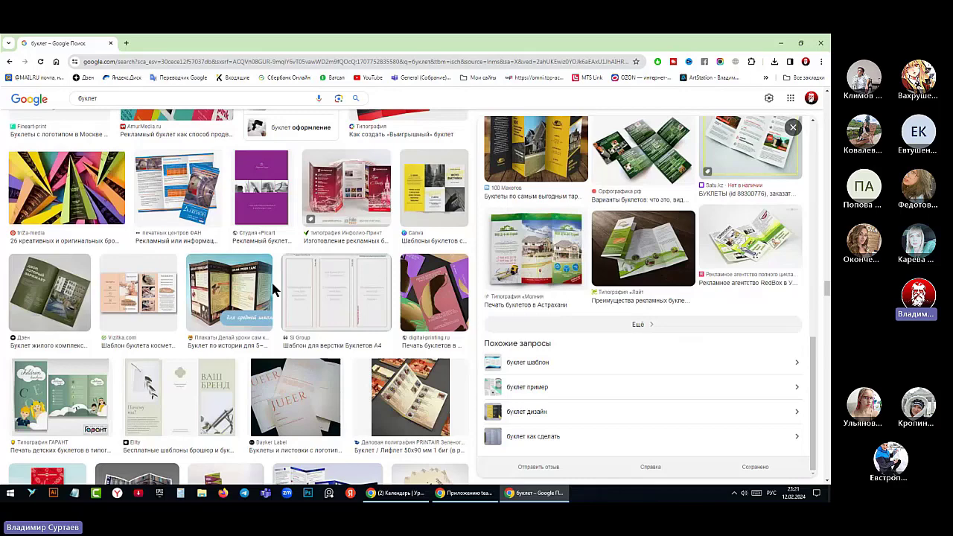
scroll(273, 291, down, 5)
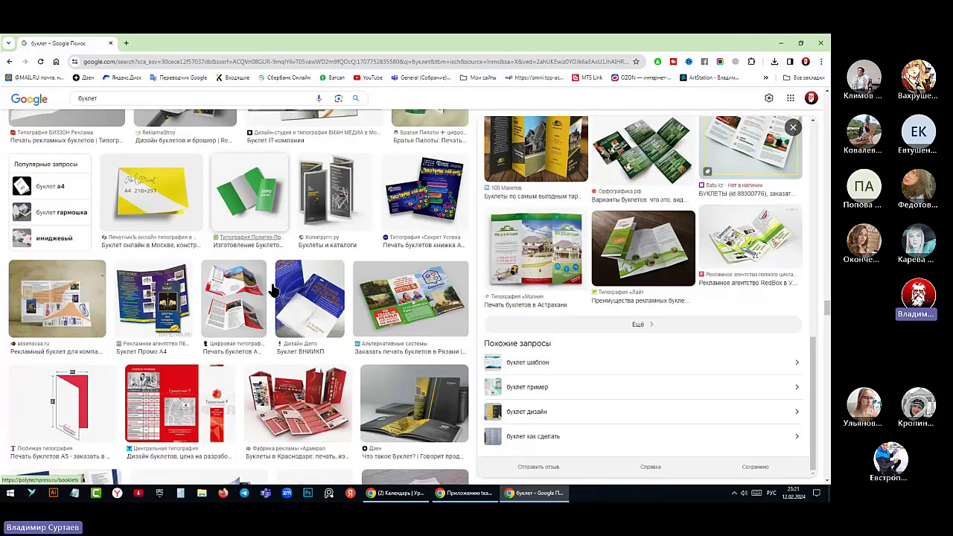
scroll(273, 290, down, 5)
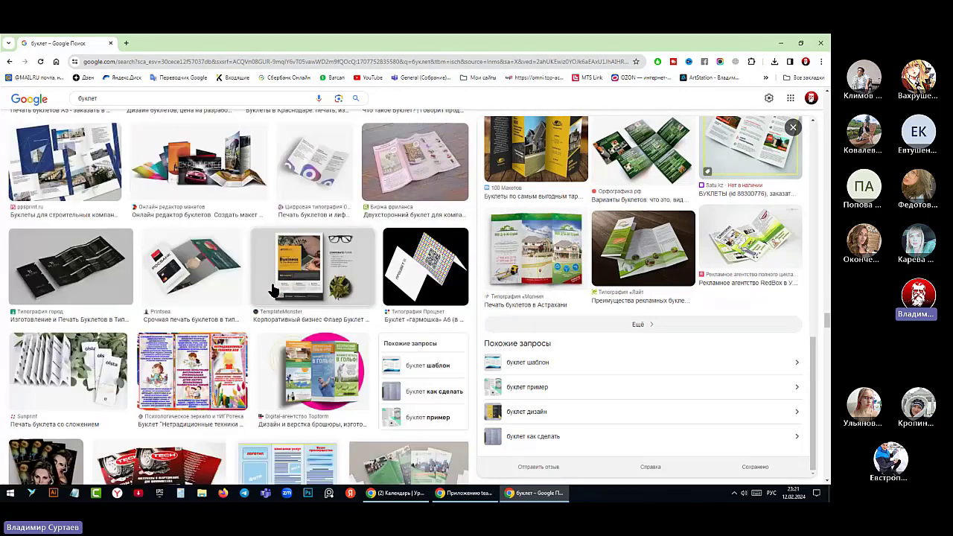
scroll(273, 291, down, 5)
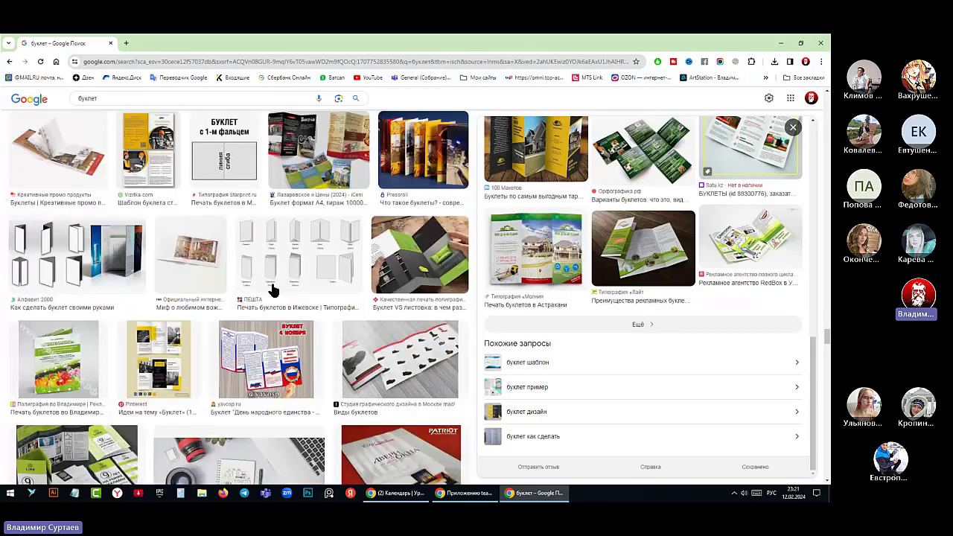
scroll(273, 290, down, 5)
scroll(274, 290, down, 10)
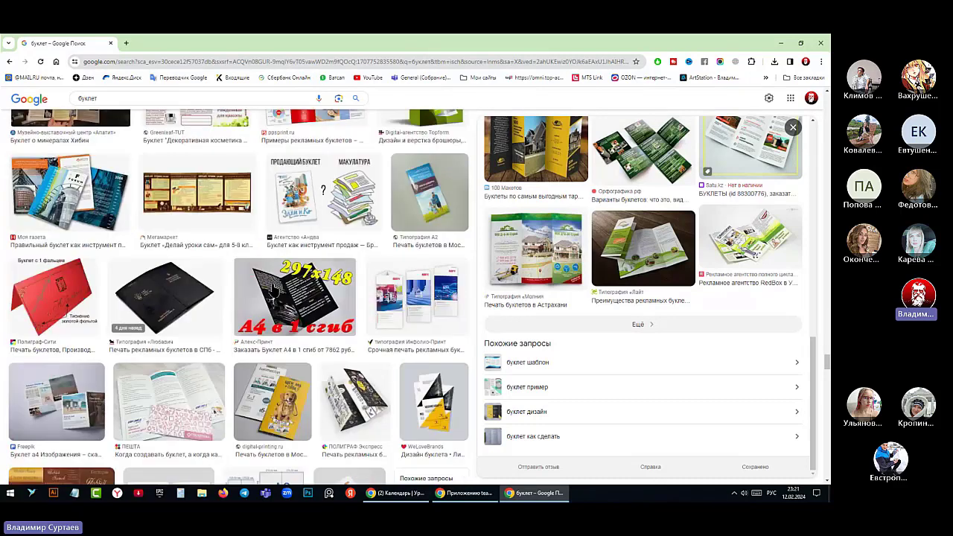
scroll(273, 290, down, 6)
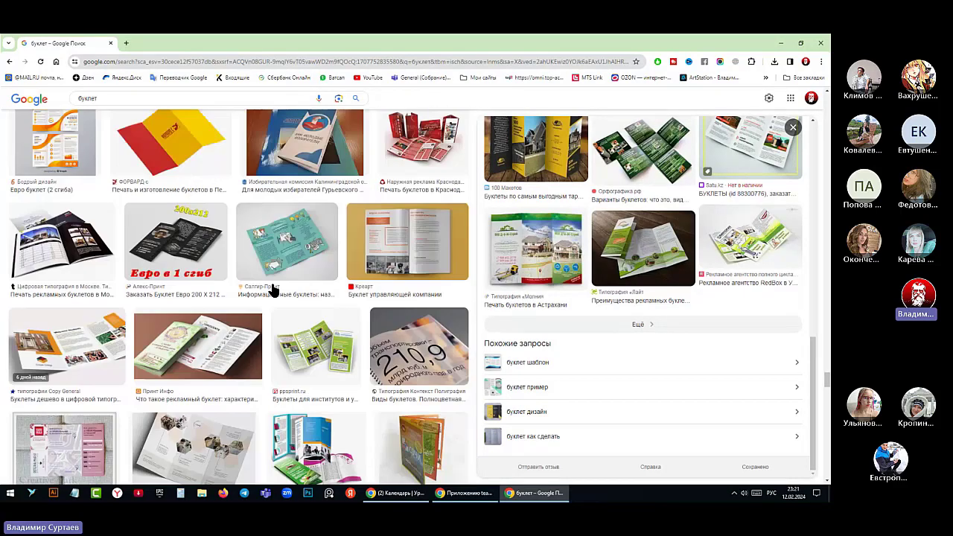
scroll(273, 290, down, 10)
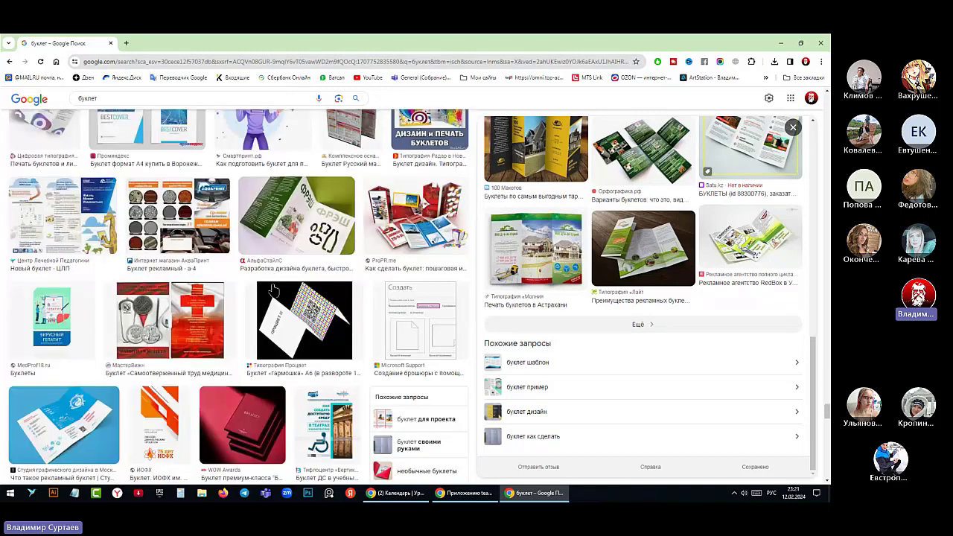
scroll(273, 290, down, 3)
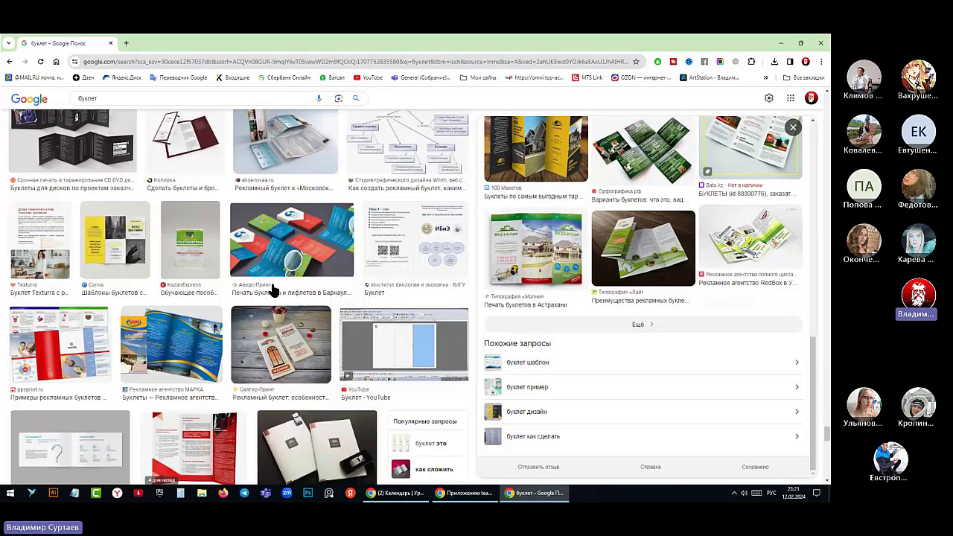
scroll(273, 290, up, 1)
scroll(273, 290, down, 2)
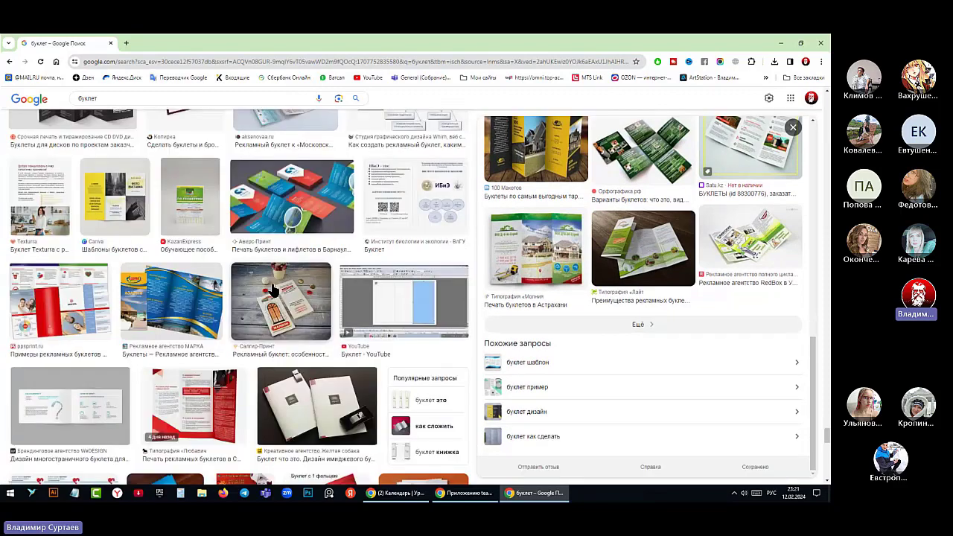
scroll(273, 290, down, 6)
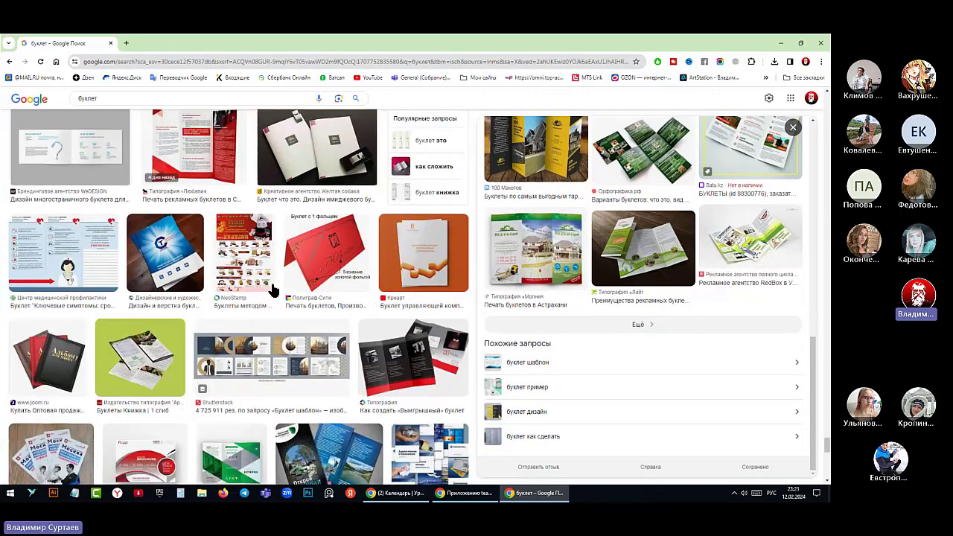
scroll(273, 290, down, 6)
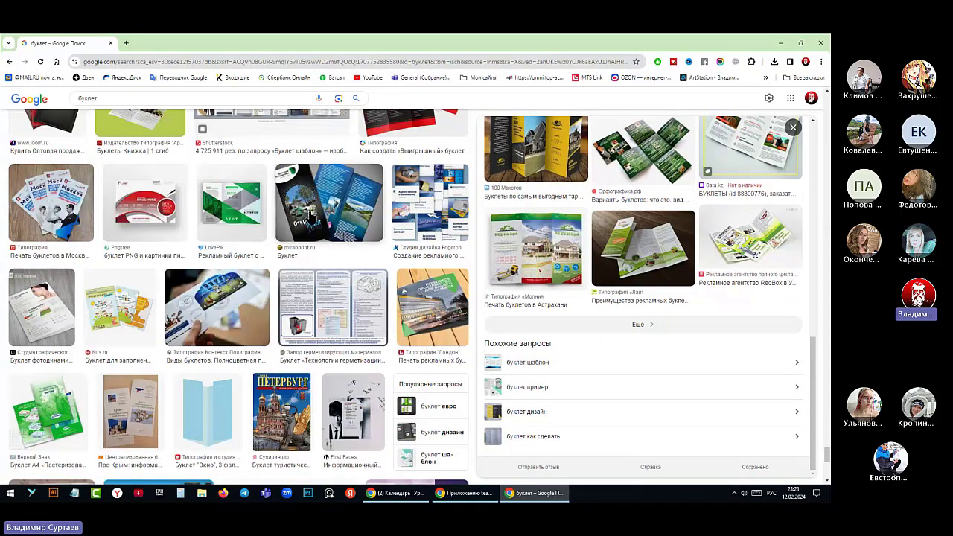
click(325, 217)
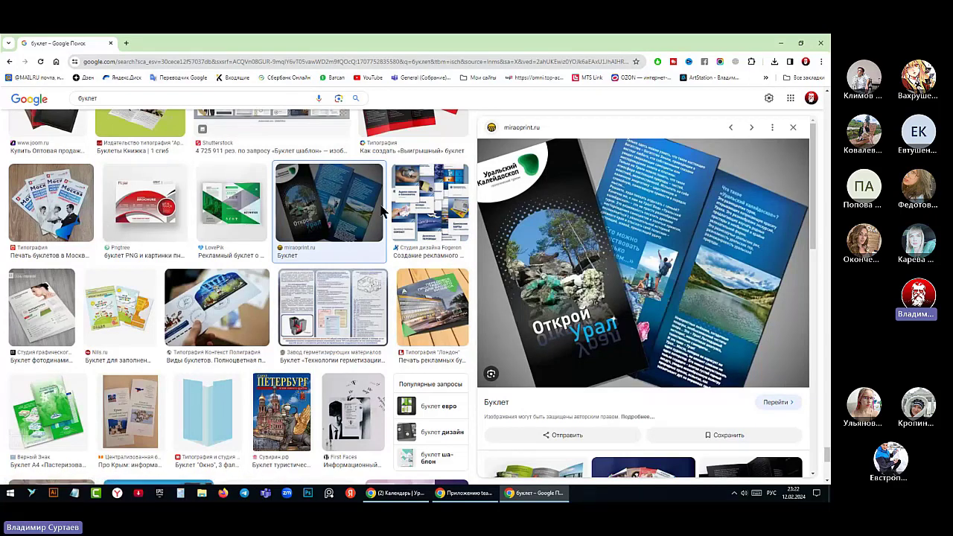
scroll(382, 212, down, 4)
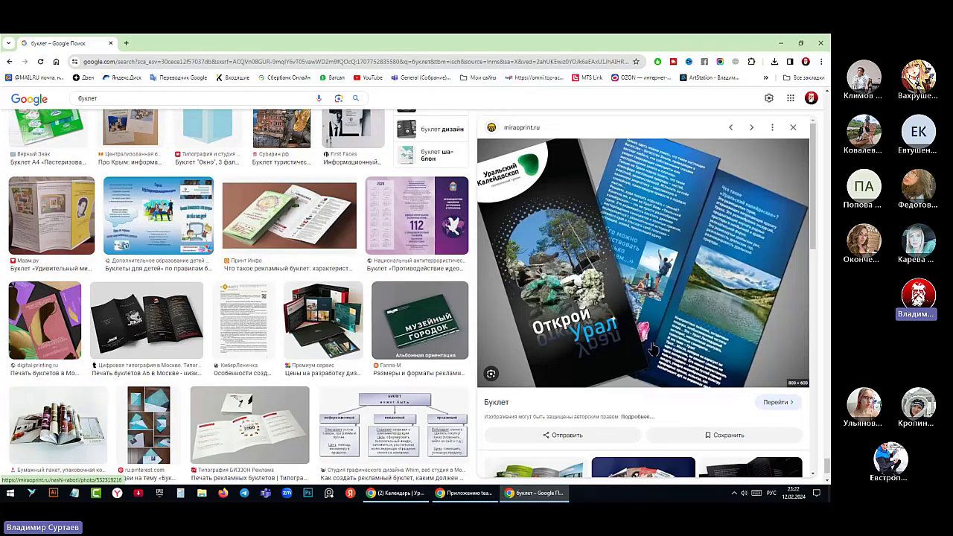
scroll(653, 348, down, 3)
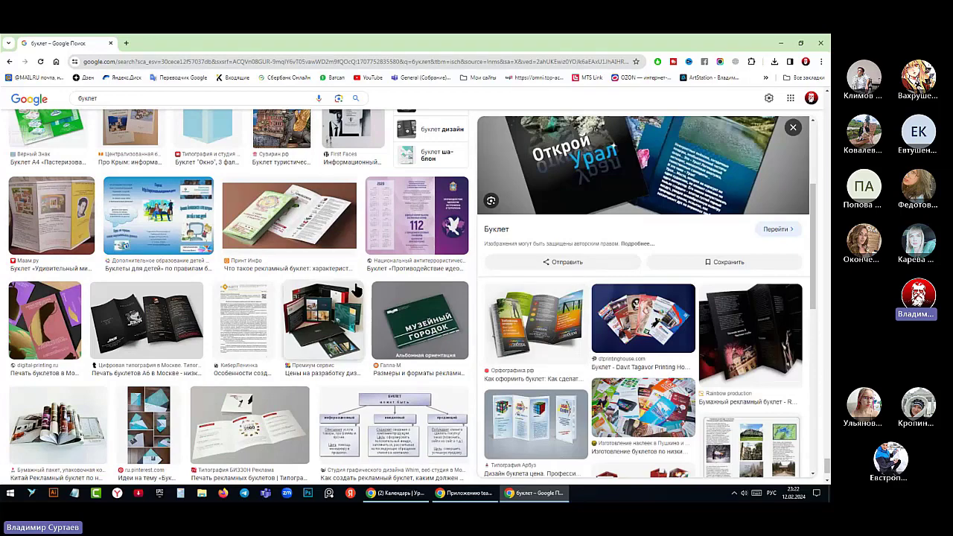
scroll(487, 261, up, 3)
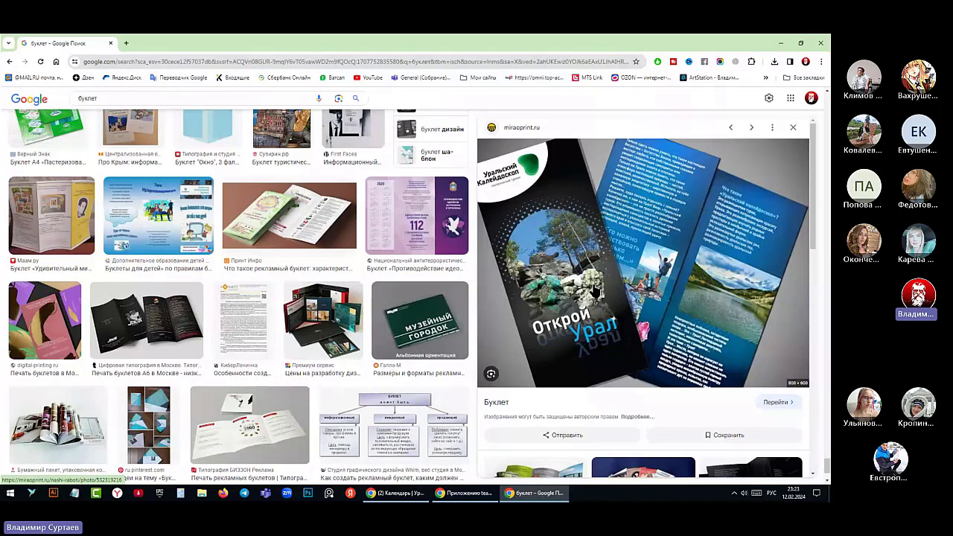
scroll(428, 275, down, 3)
scroll(428, 275, up, 1)
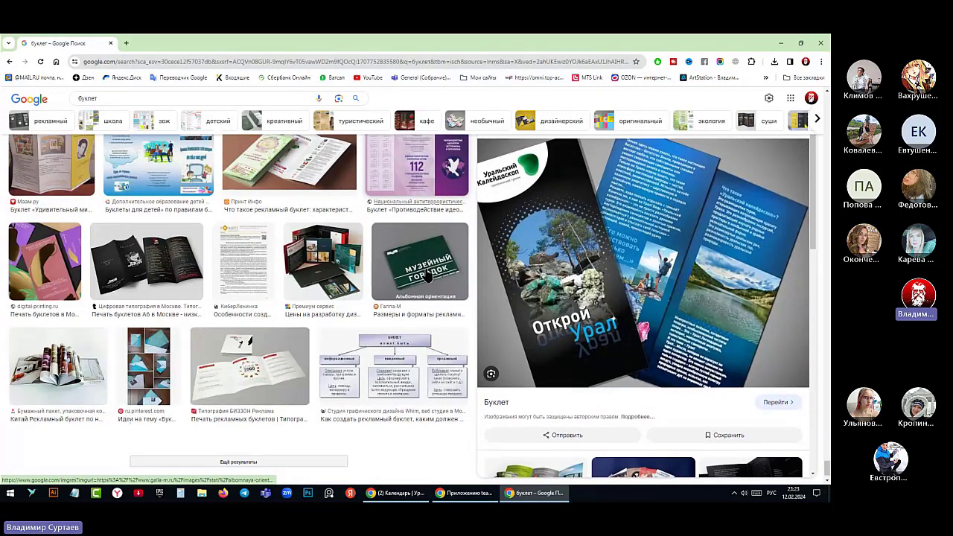
scroll(428, 275, up, 5)
scroll(428, 275, up, 5)
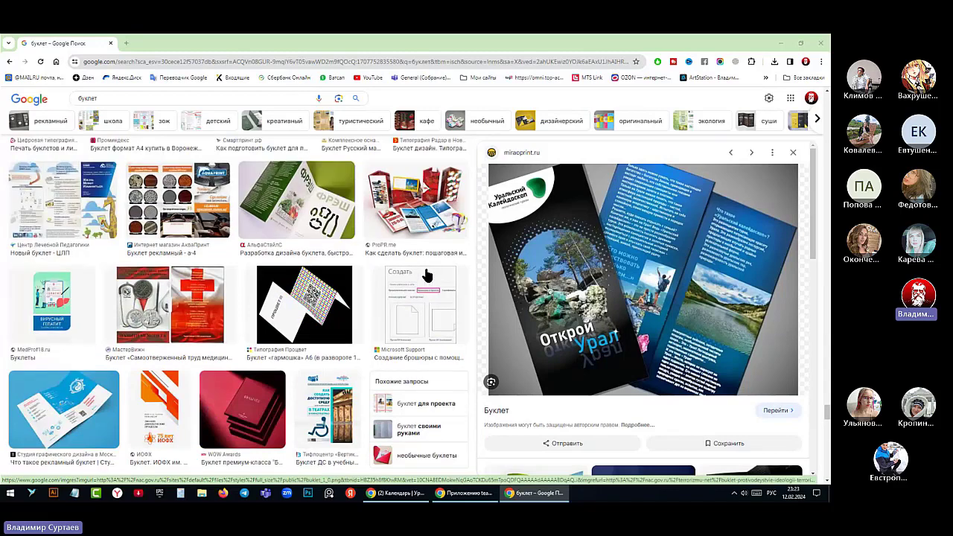
scroll(428, 275, up, 5)
scroll(428, 275, up, 5)
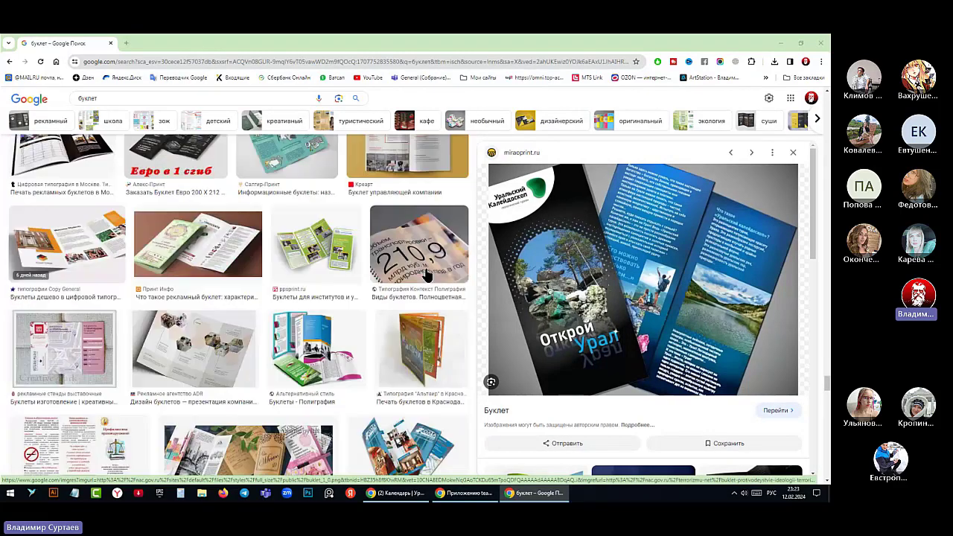
scroll(428, 275, up, 5)
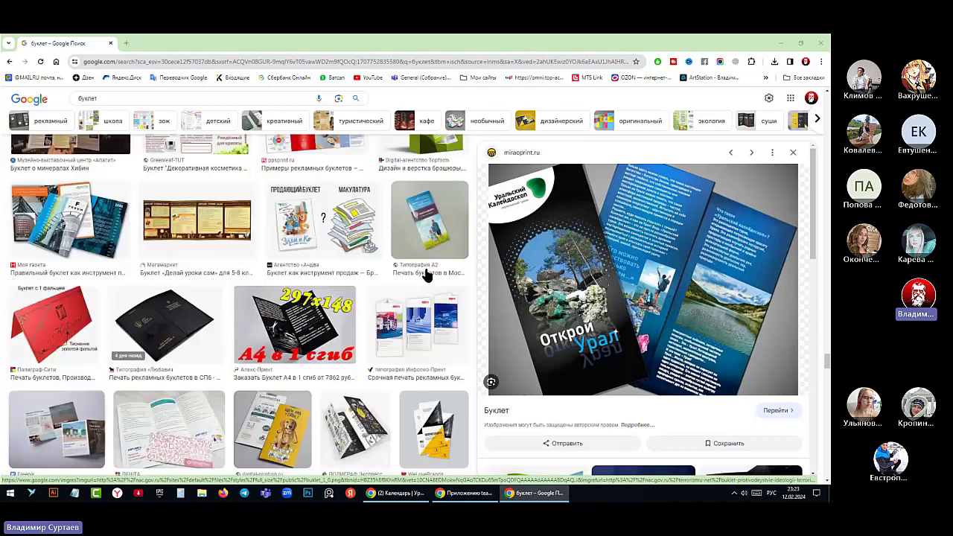
scroll(428, 275, up, 5)
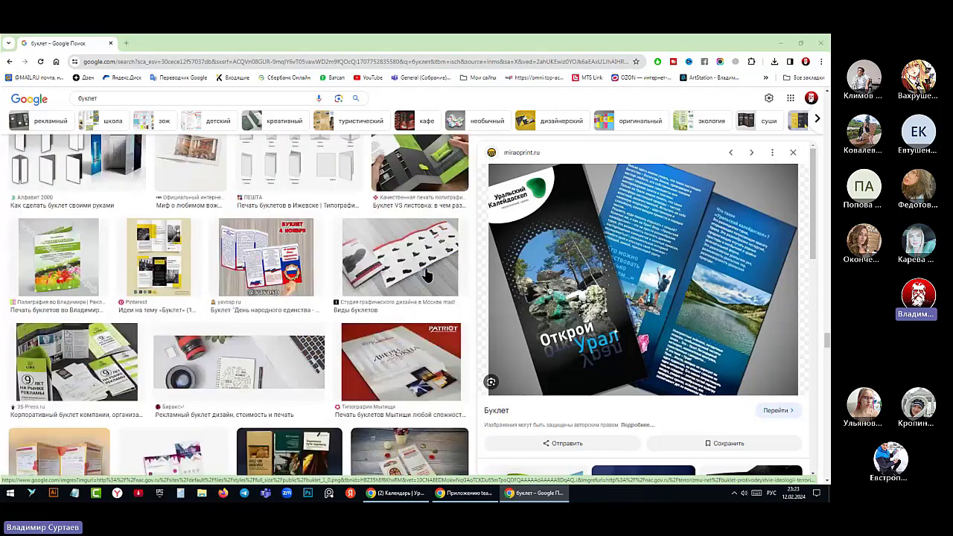
scroll(428, 275, up, 5)
scroll(428, 276, up, 2)
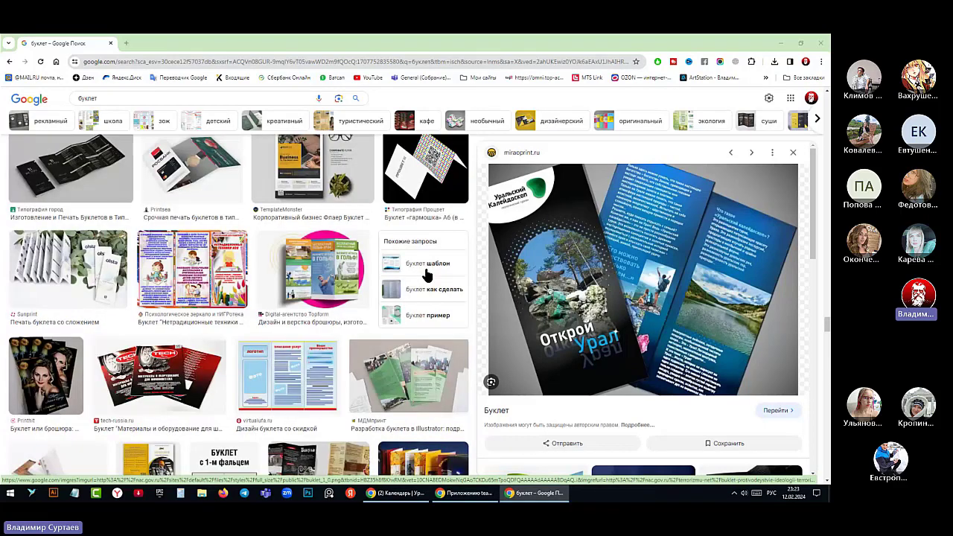
scroll(427, 275, up, 4)
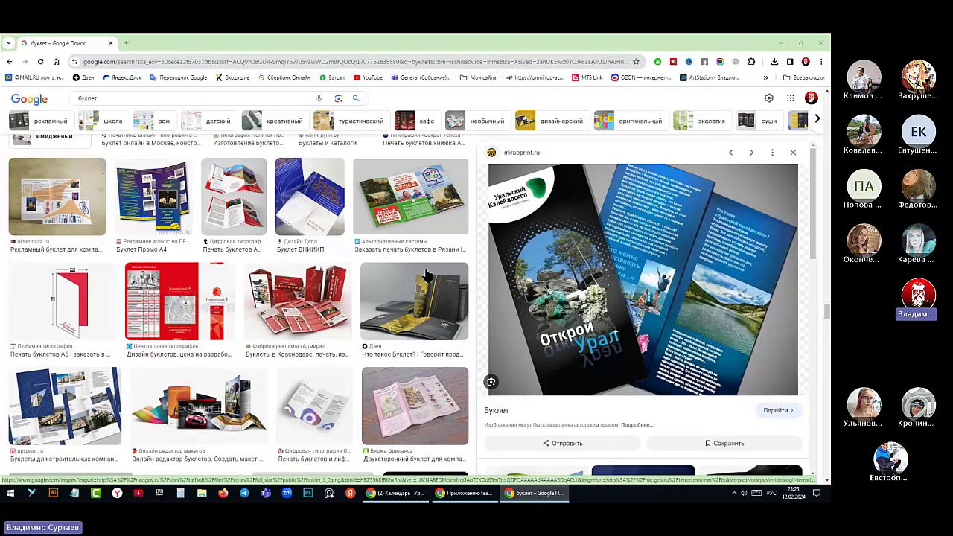
scroll(428, 275, up, 4)
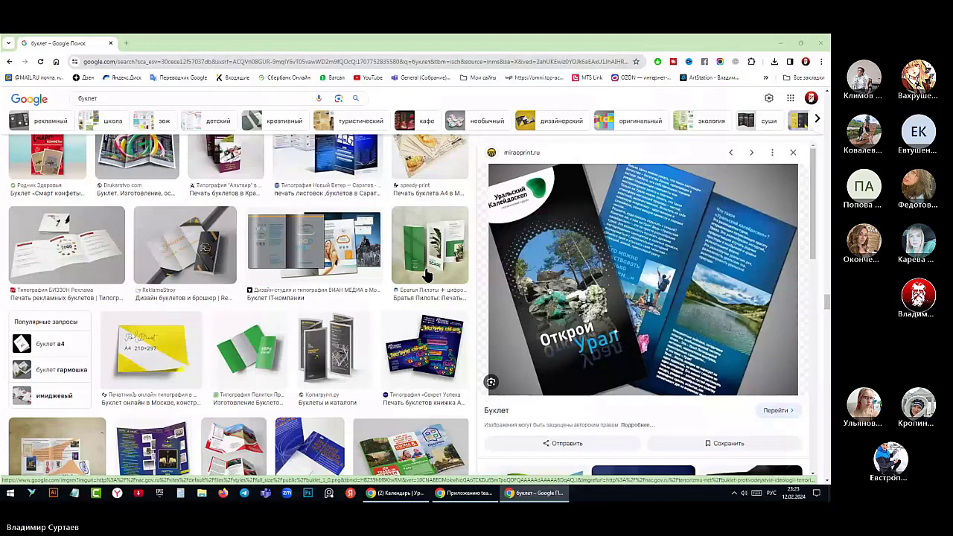
scroll(427, 276, down, 3)
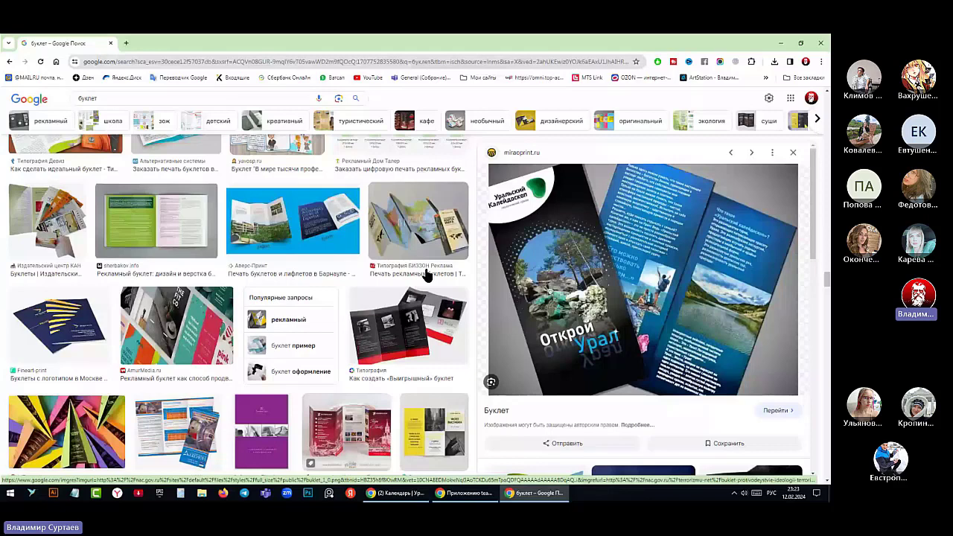
Preview the БИЗЗОН fold-out world-map booklet and scroll back up the results
click(427, 276)
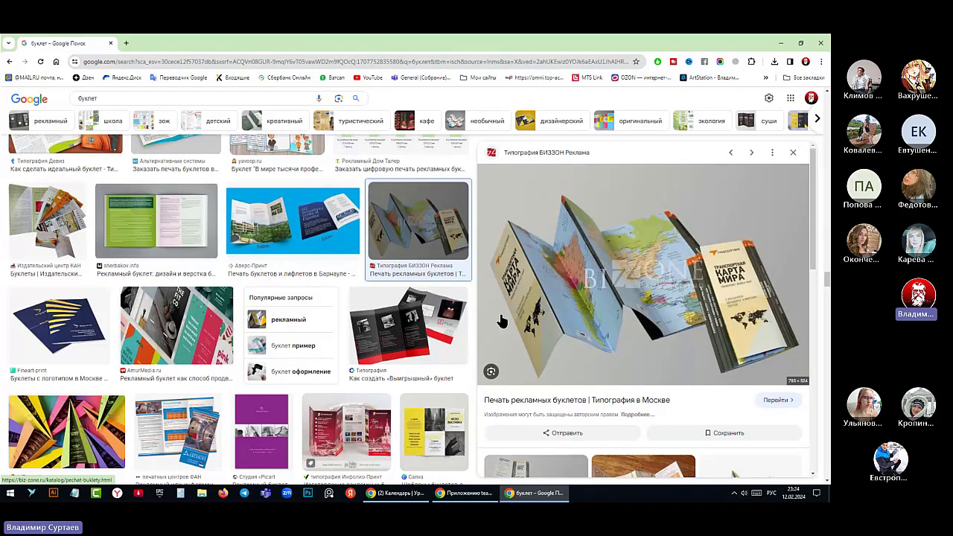
scroll(438, 305, up, 3)
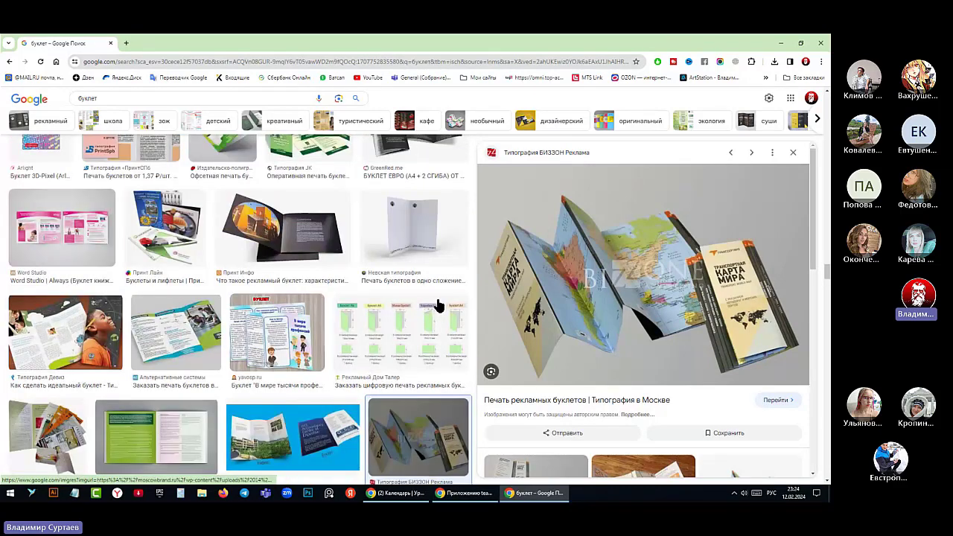
scroll(438, 305, up, 2)
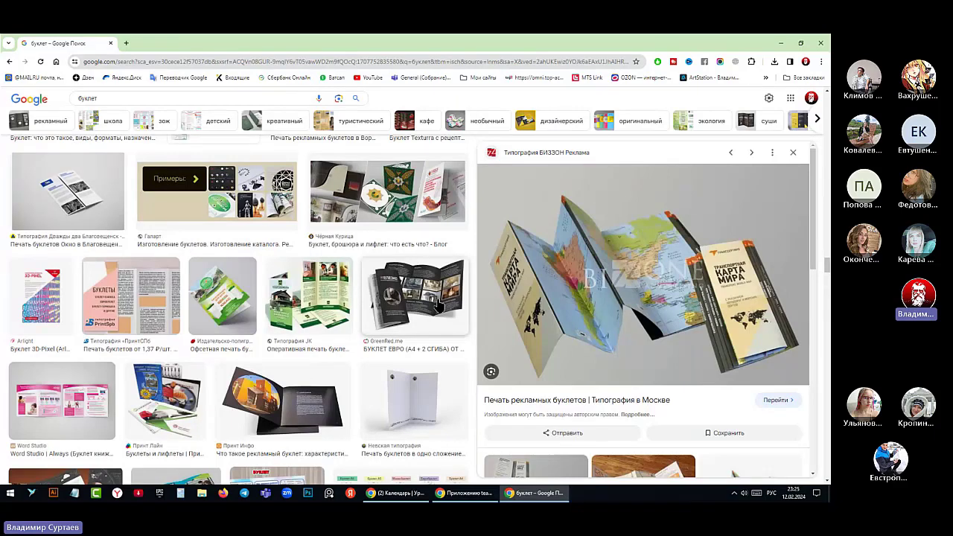
scroll(461, 339, up, 1)
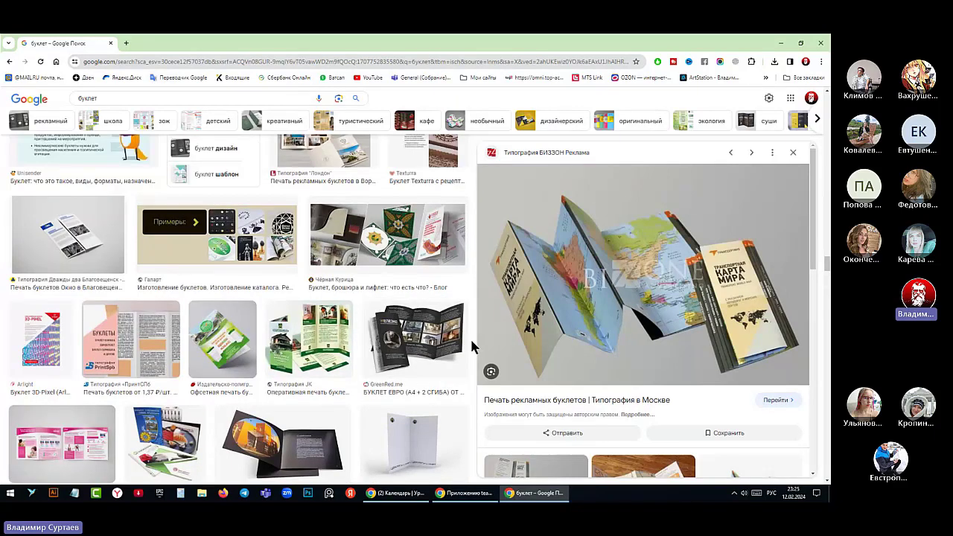
scroll(472, 346, up, 1)
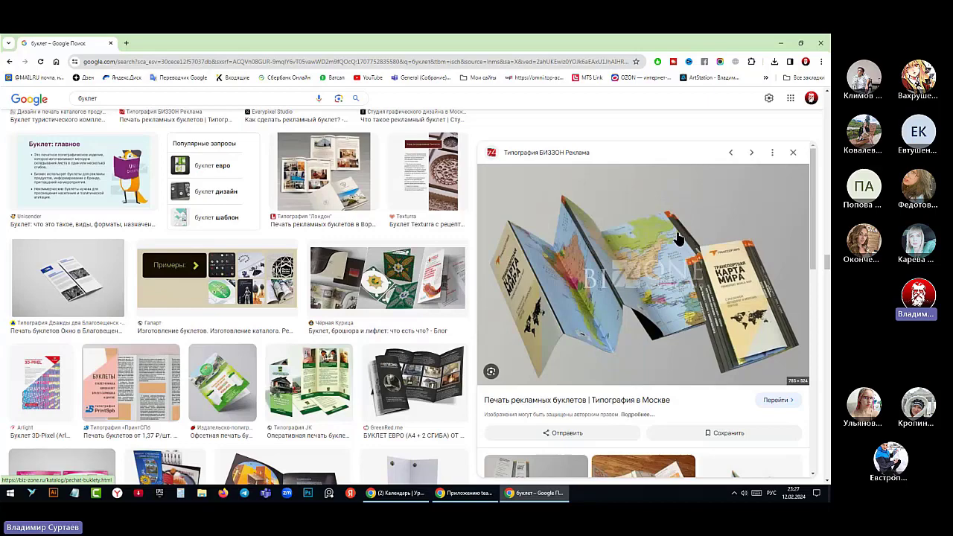
Minimize the browser and launch Adobe Illustrator 2022 from the Start menu
click(779, 43)
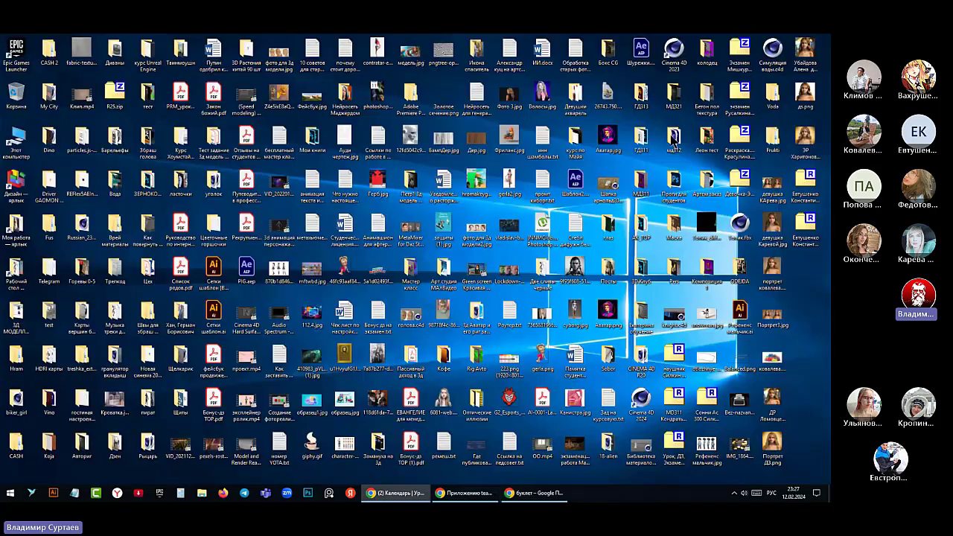
key(super)
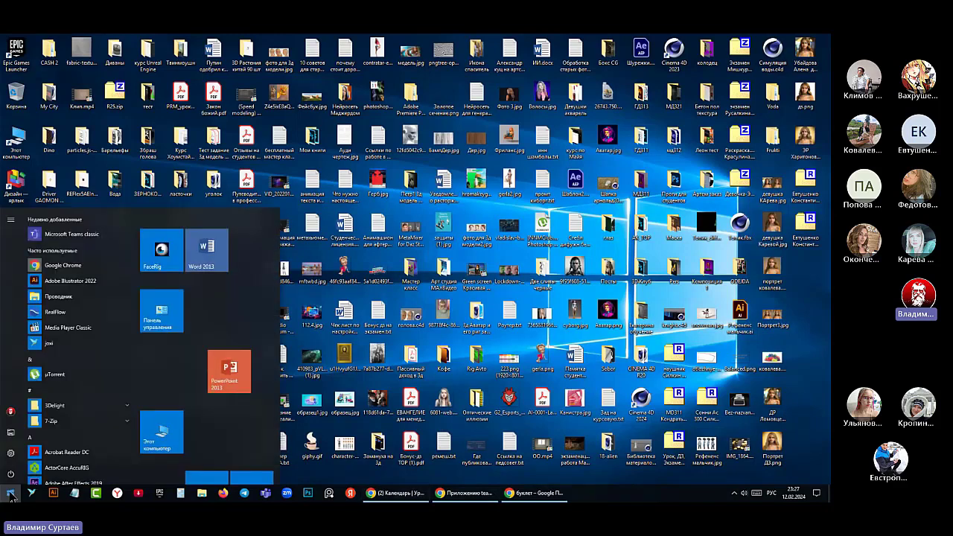
click(87, 287)
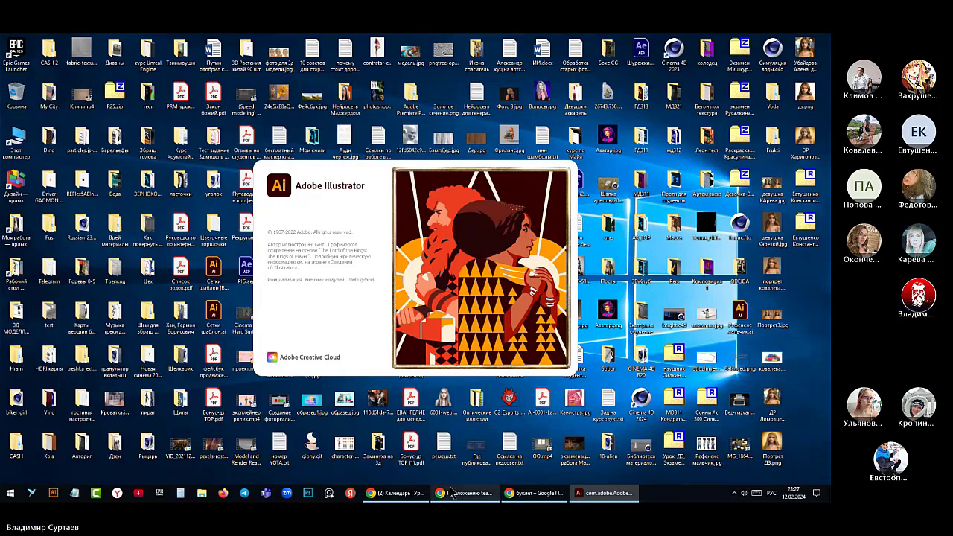
mouse_move(472, 497)
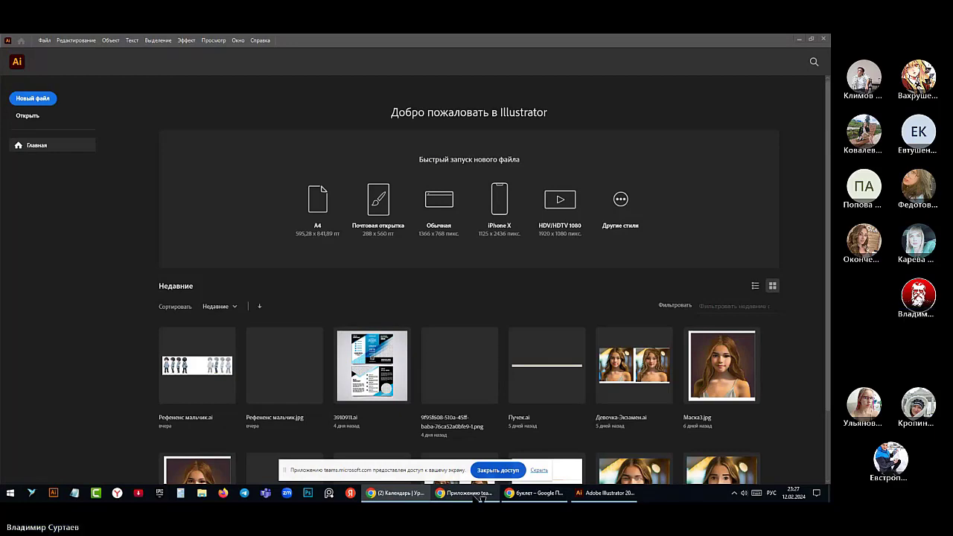
Restore Chrome and open the Omni attendance journal for today's lessons in a new tab
click(530, 497)
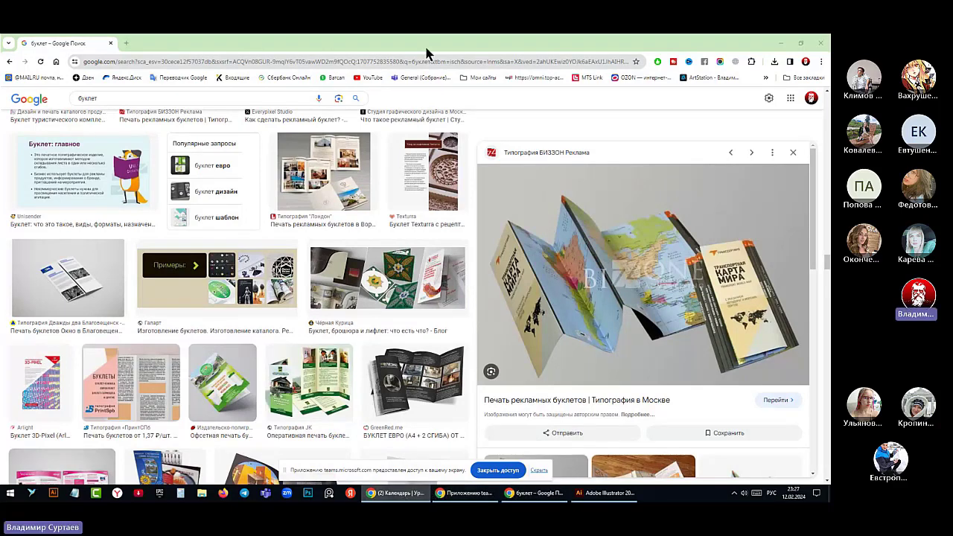
click(128, 43)
click(639, 76)
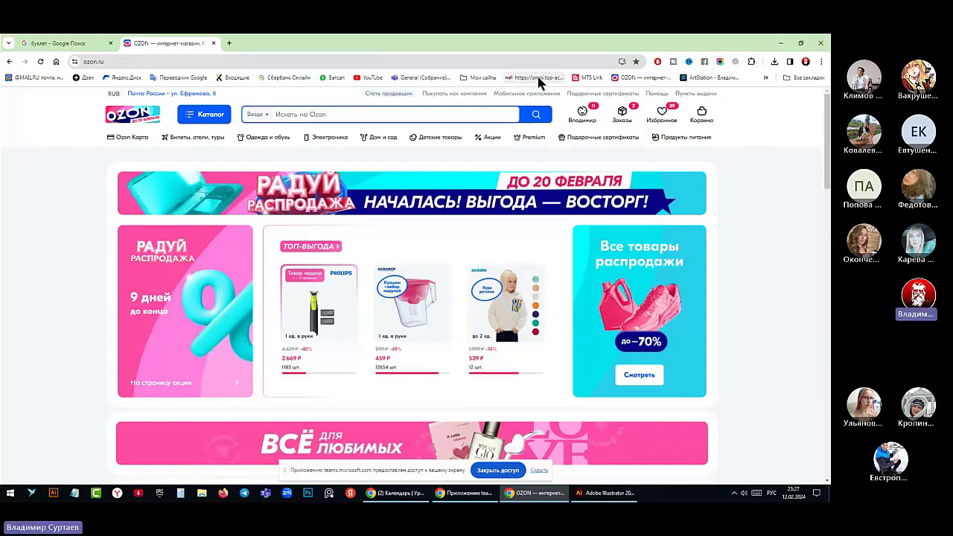
click(537, 78)
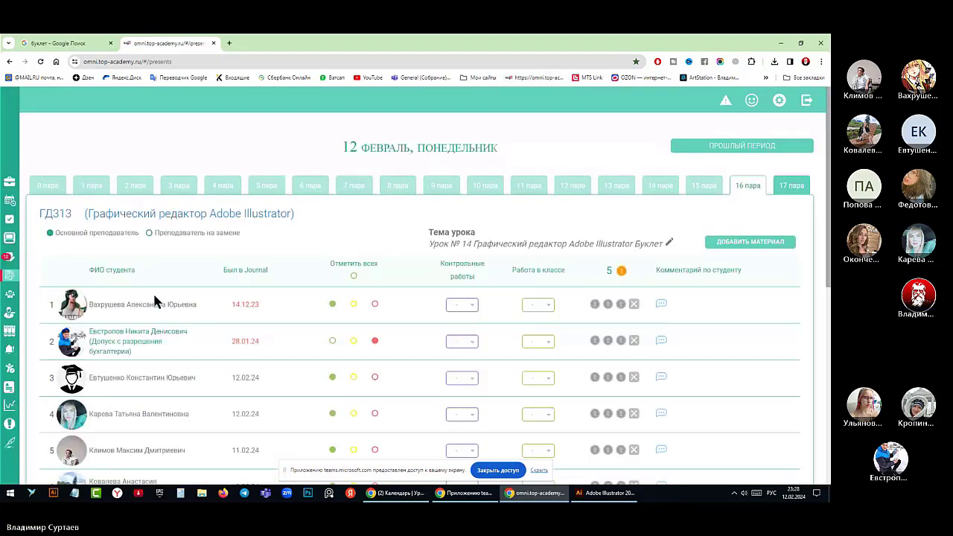
Mark the seventh student present, then switch back to Illustrator
scroll(153, 292, down, 3)
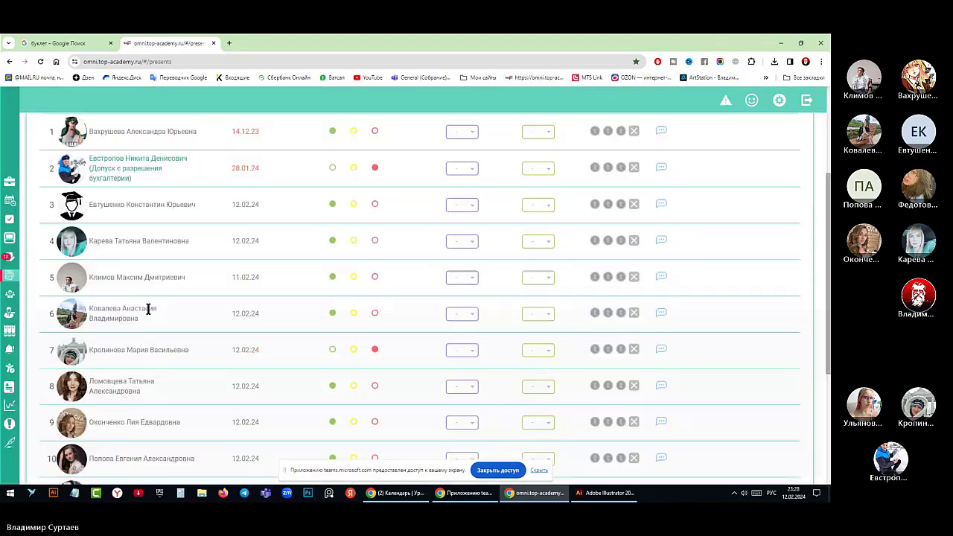
click(333, 350)
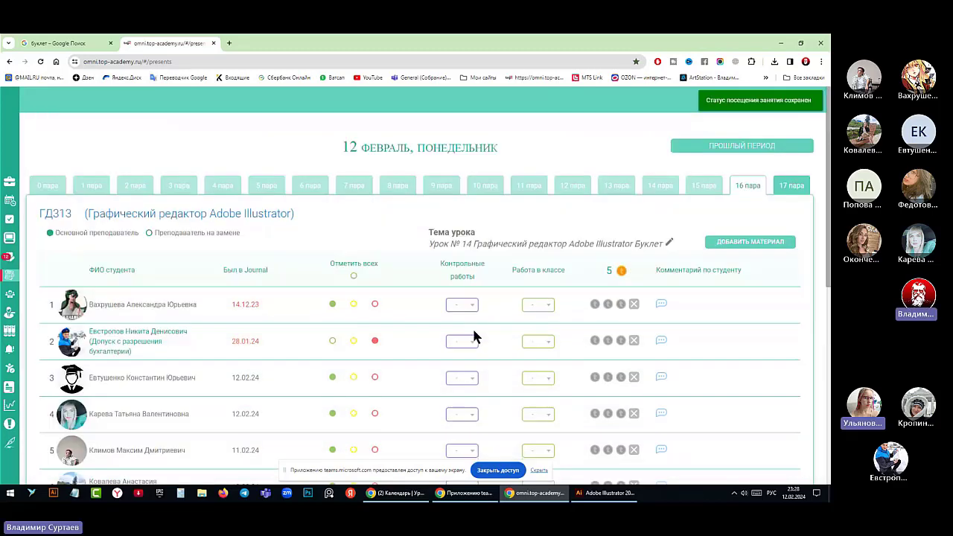
scroll(452, 331, up, 3)
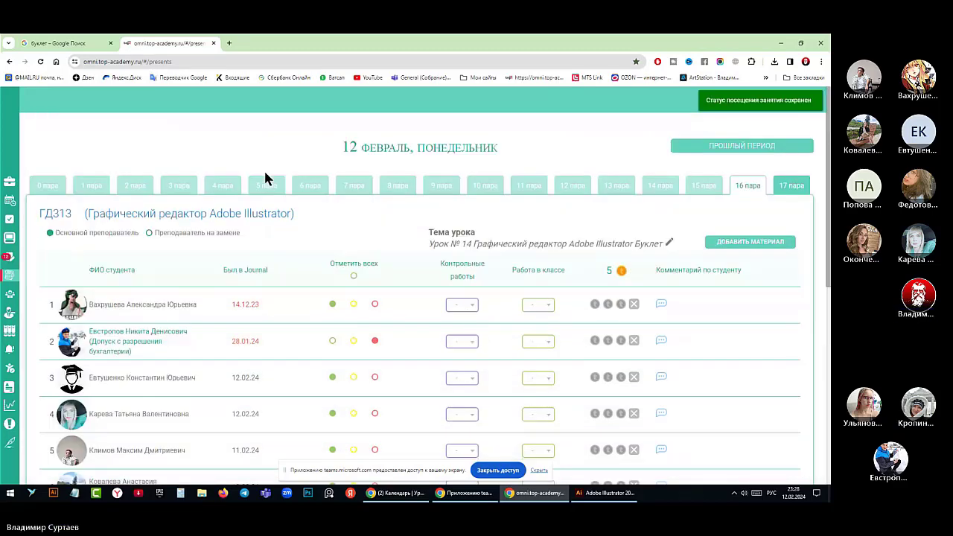
scroll(268, 223, down, 2)
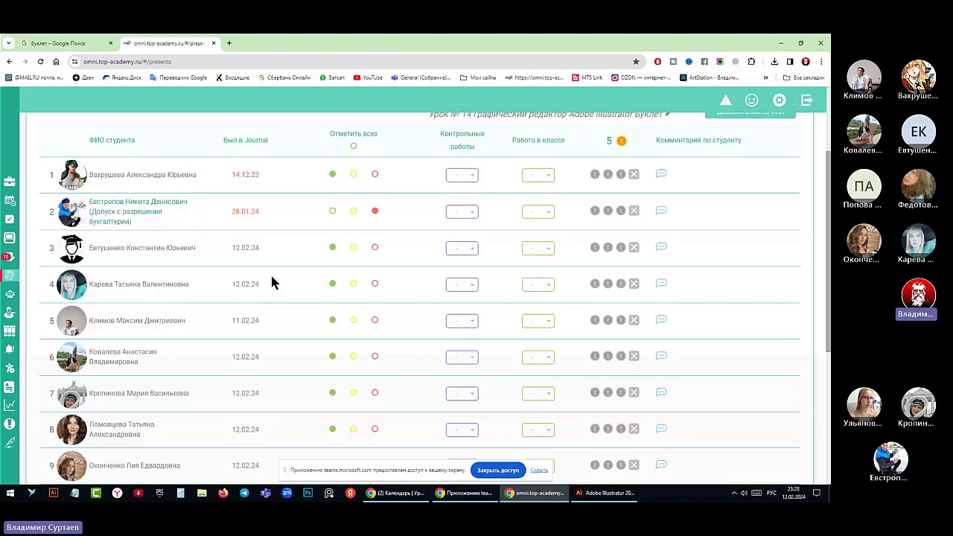
scroll(272, 278, down, 1)
scroll(272, 279, down, 3)
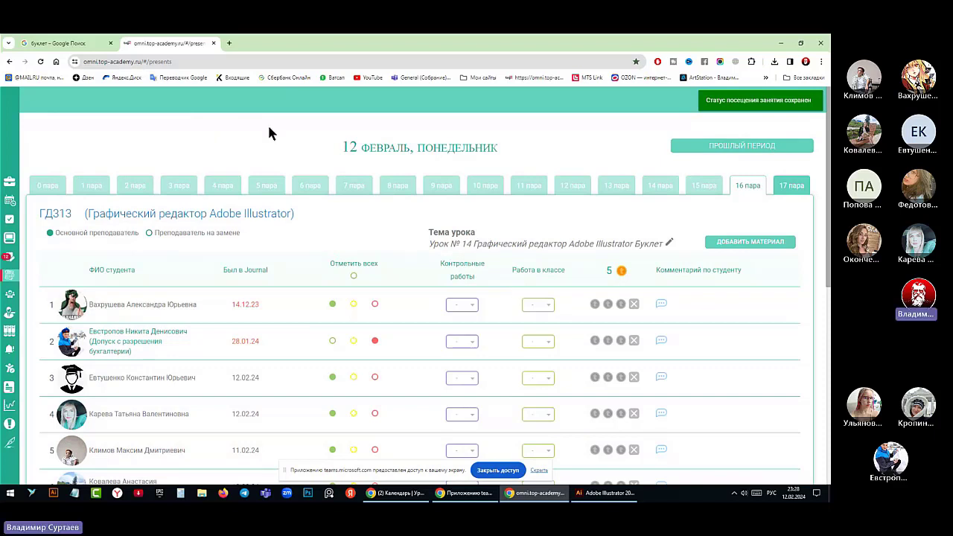
key(alt+Tab)
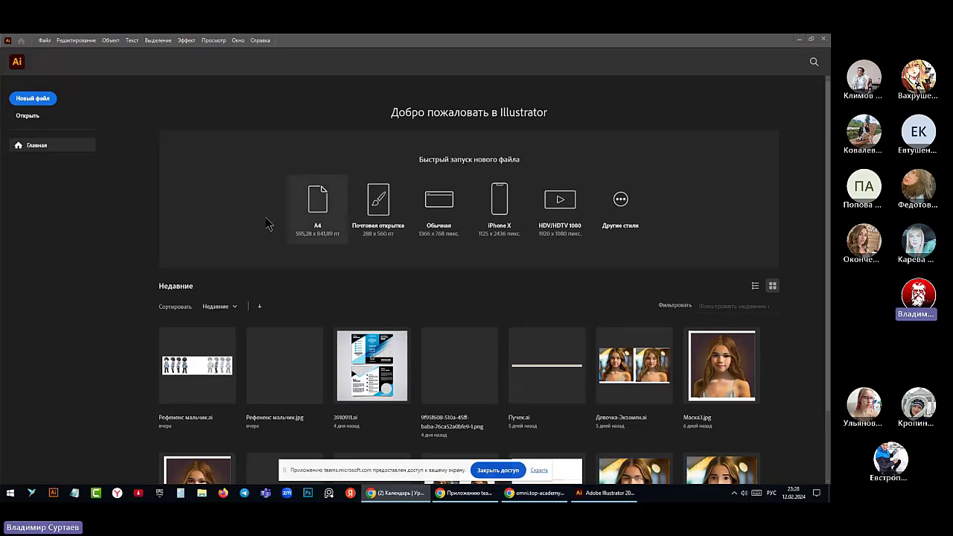
Start a new document and pick the A4 (210 × 297 mm) preset under Print presets
click(36, 99)
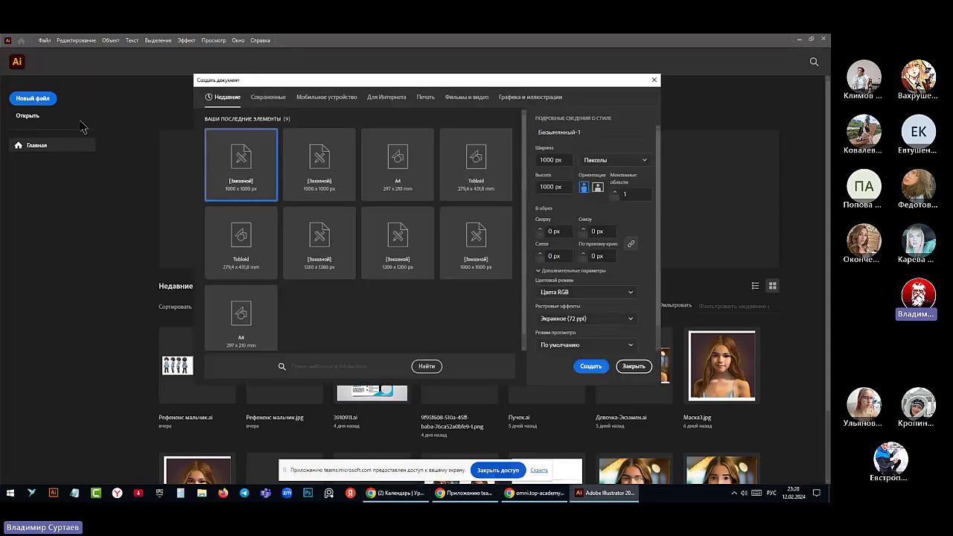
drag(455, 79, 482, 78)
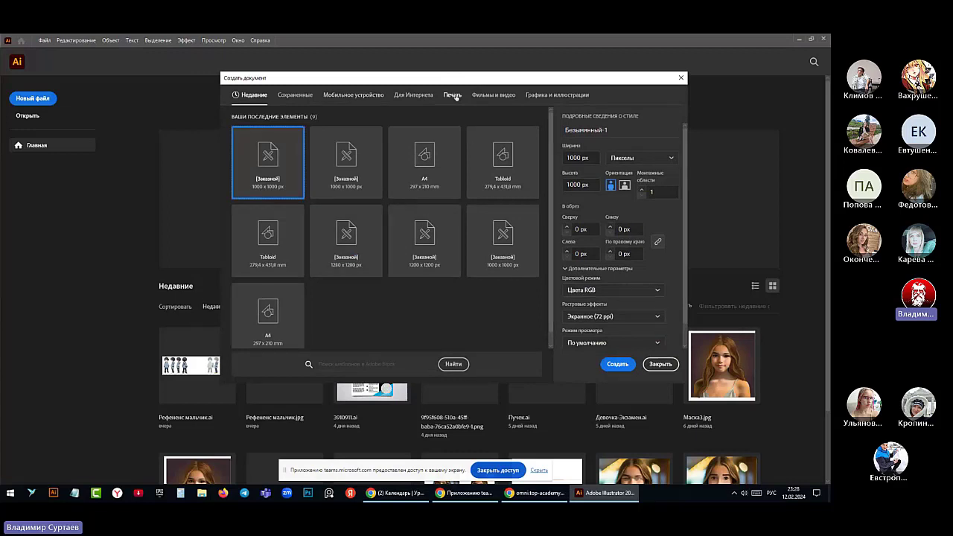
click(453, 95)
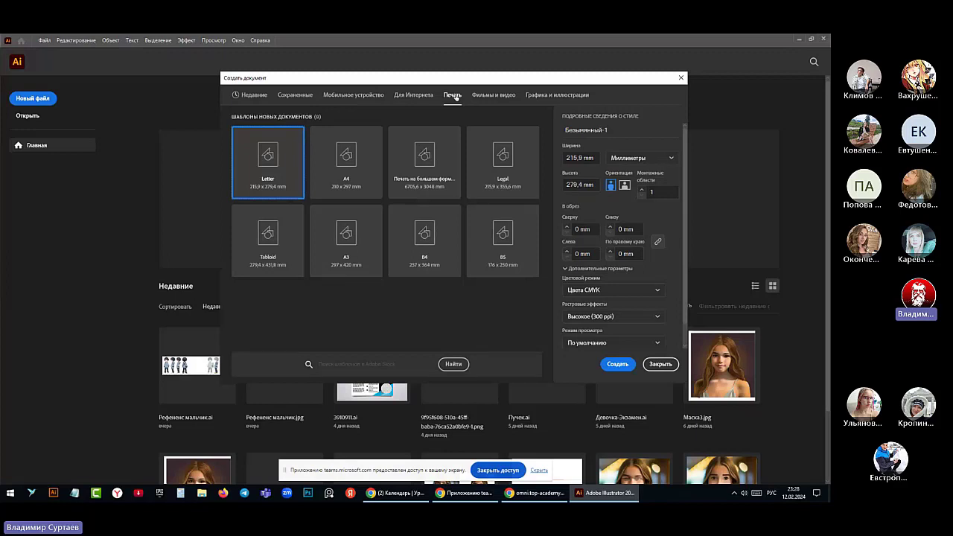
click(345, 168)
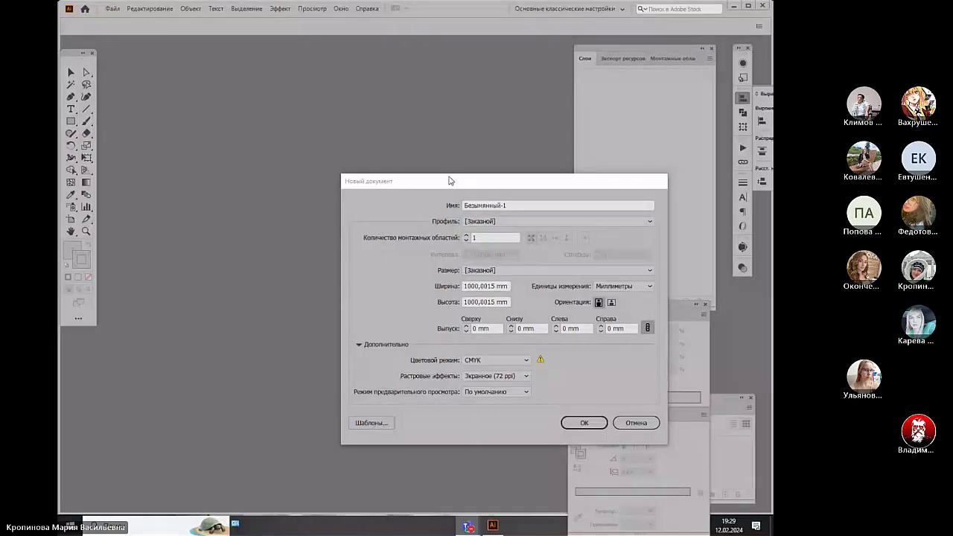
Cancel the unfinished new document, then quit and relaunch Illustrator
drag(321, 82, 310, 68)
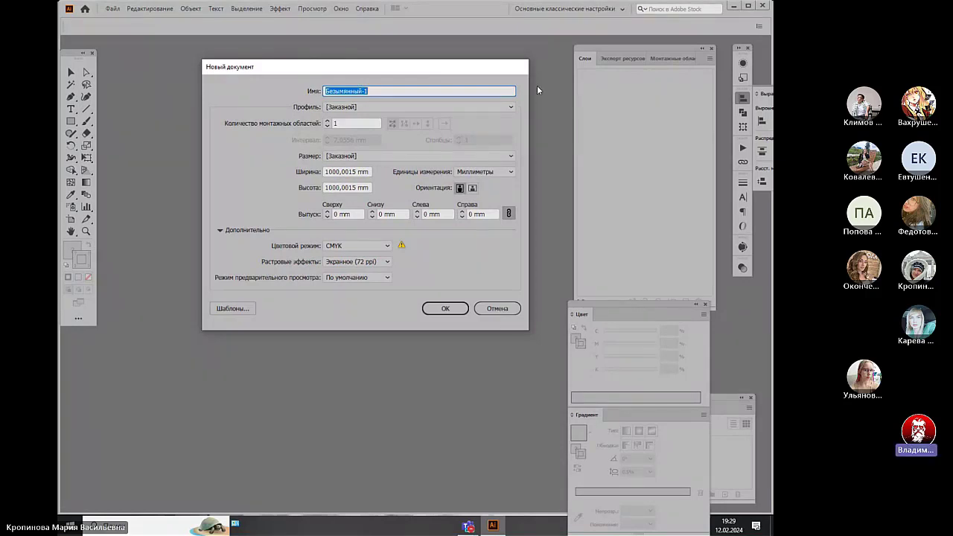
click(496, 308)
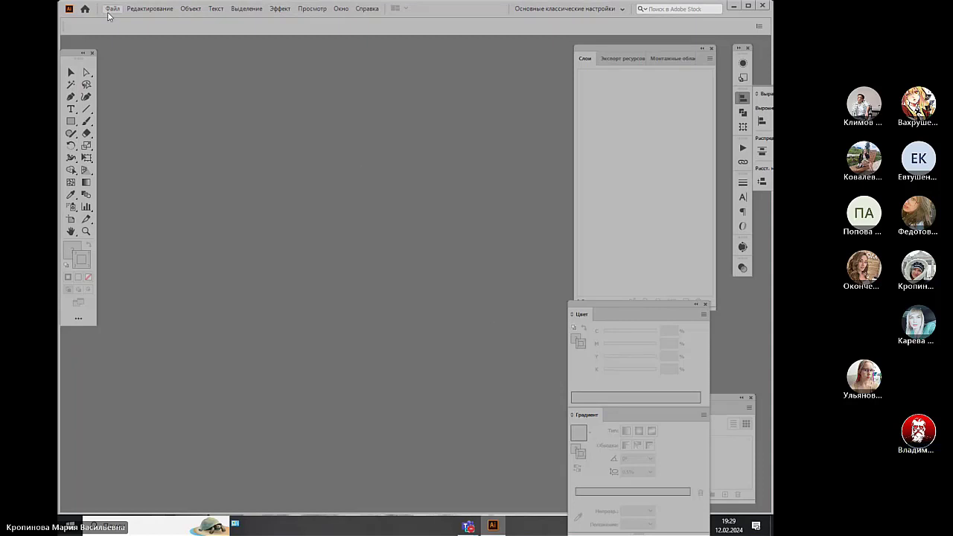
click(761, 7)
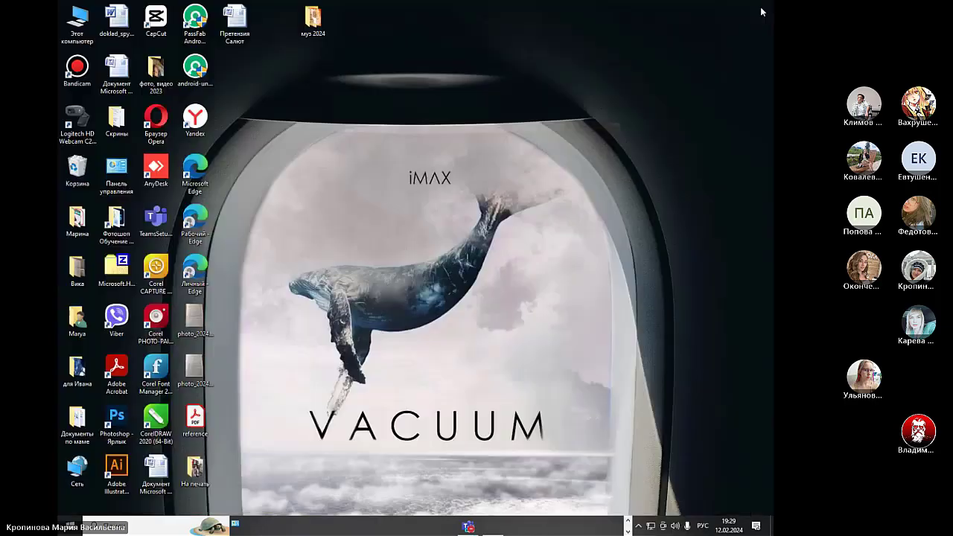
double_click(115, 467)
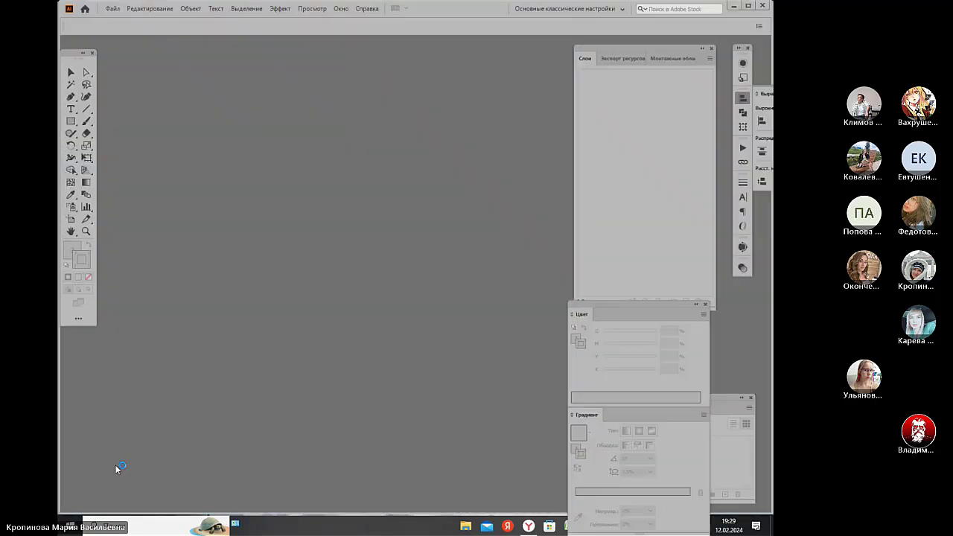
Open File > New from Template and close the template browser without choosing a template
click(112, 9)
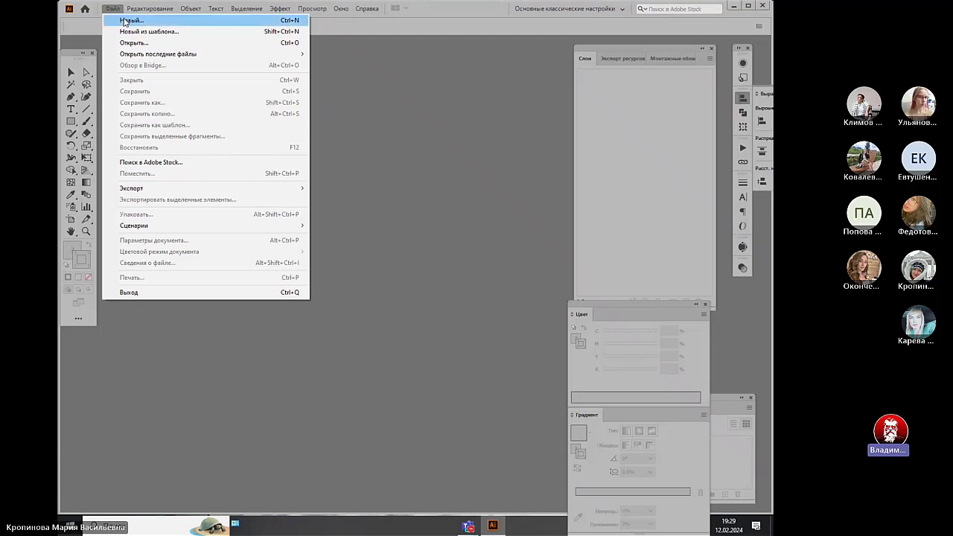
click(125, 30)
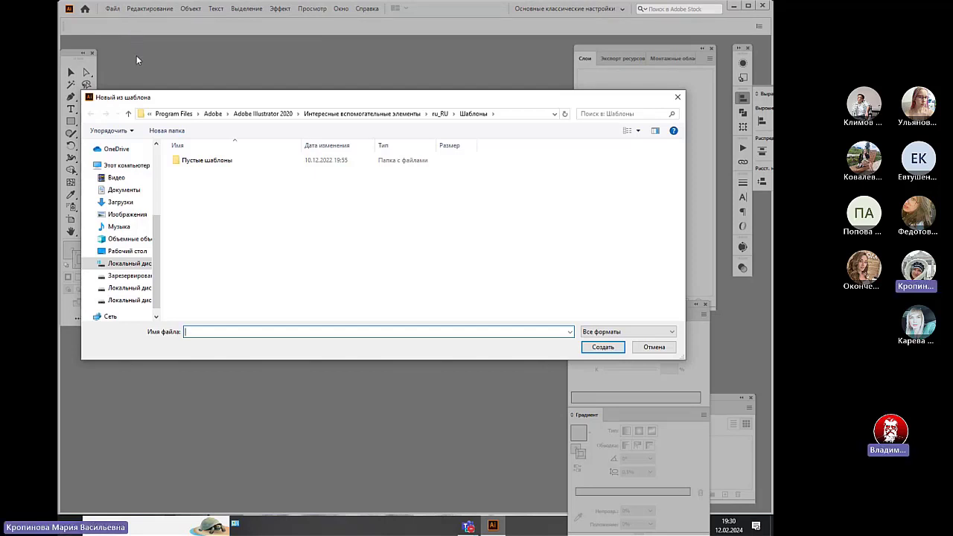
click(679, 98)
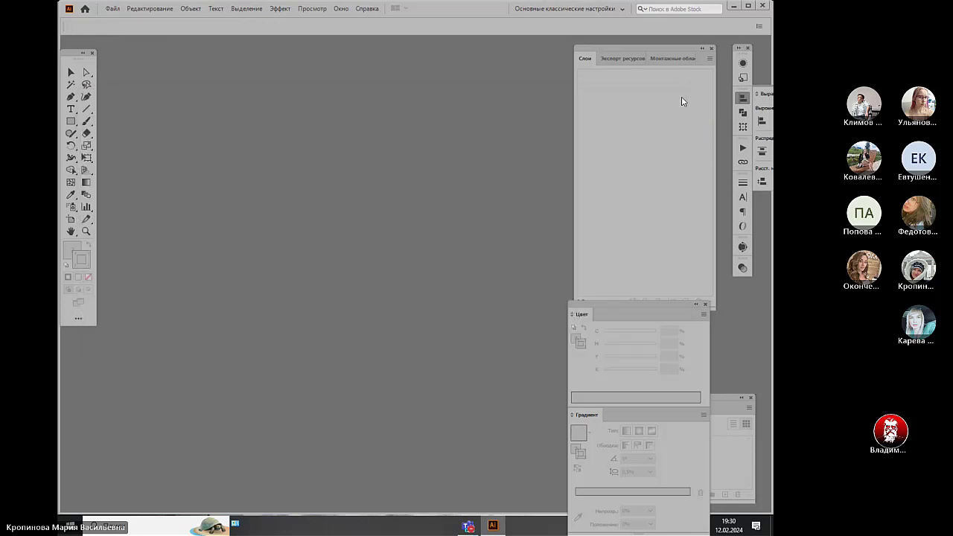
Look through the File menu, then switch to Illustrator's Home start screen
click(114, 11)
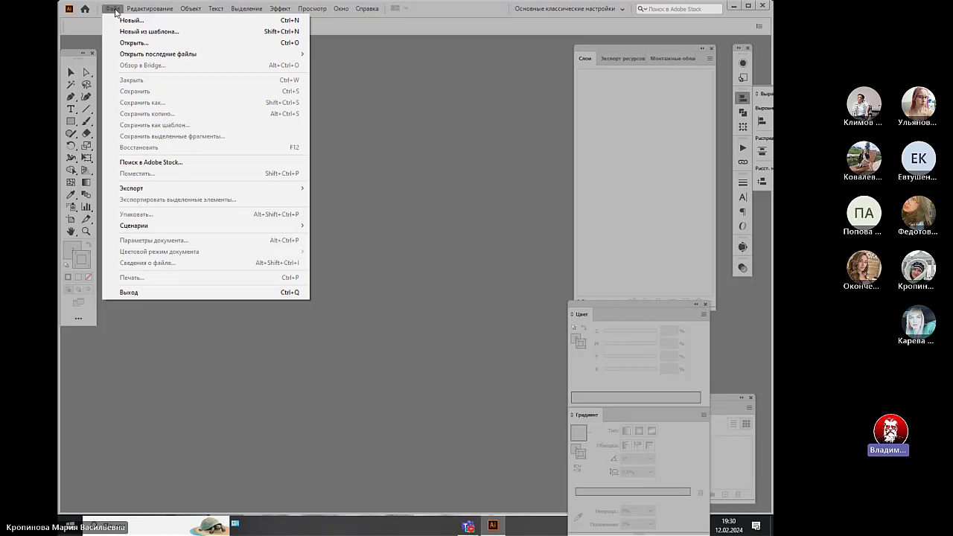
mouse_move(138, 11)
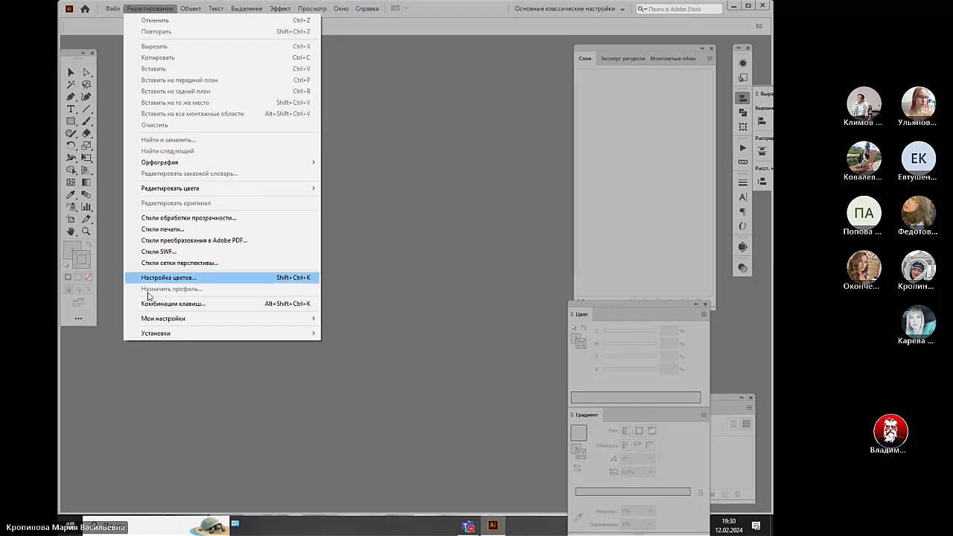
mouse_move(164, 335)
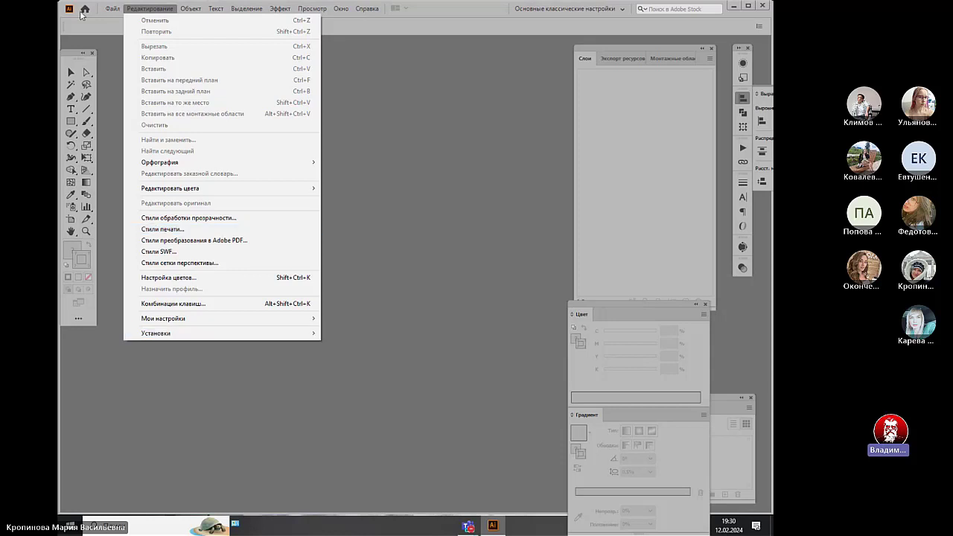
click(84, 10)
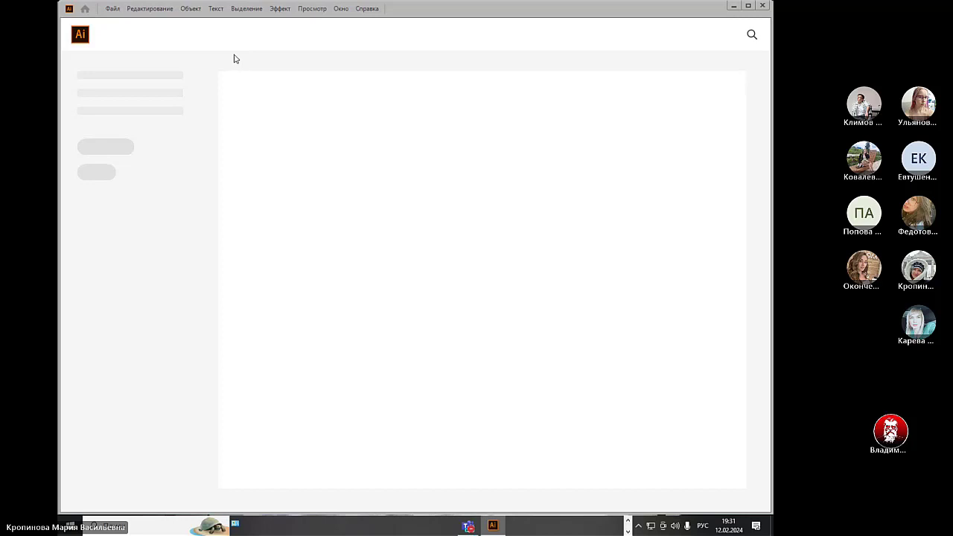
Create a landscape A4 document (297 × 210 mm, CMYK) using the Печать print profile
click(113, 9)
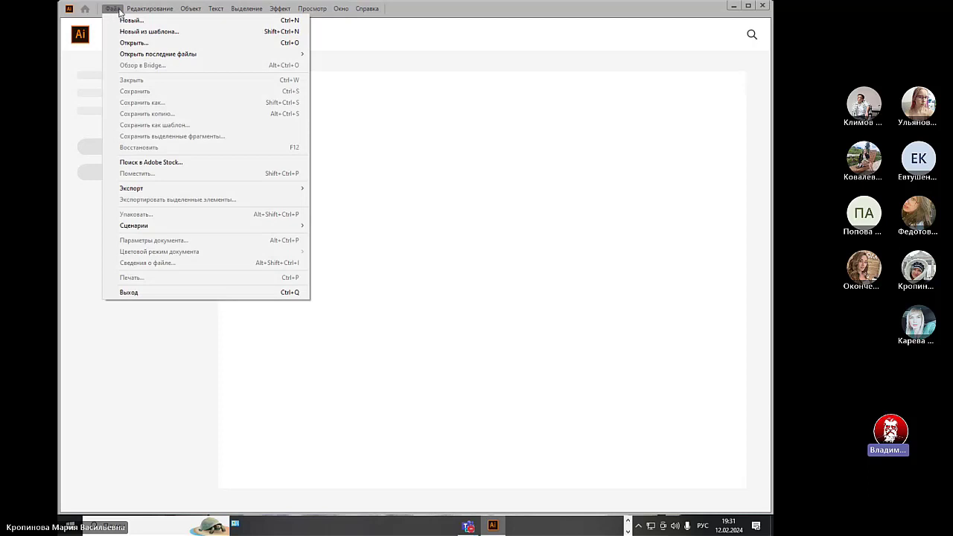
click(119, 21)
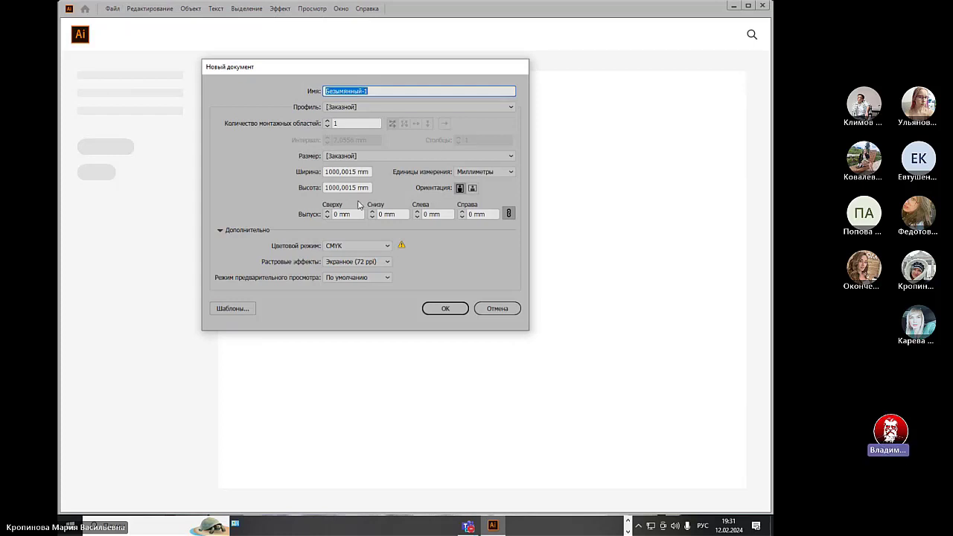
click(352, 172)
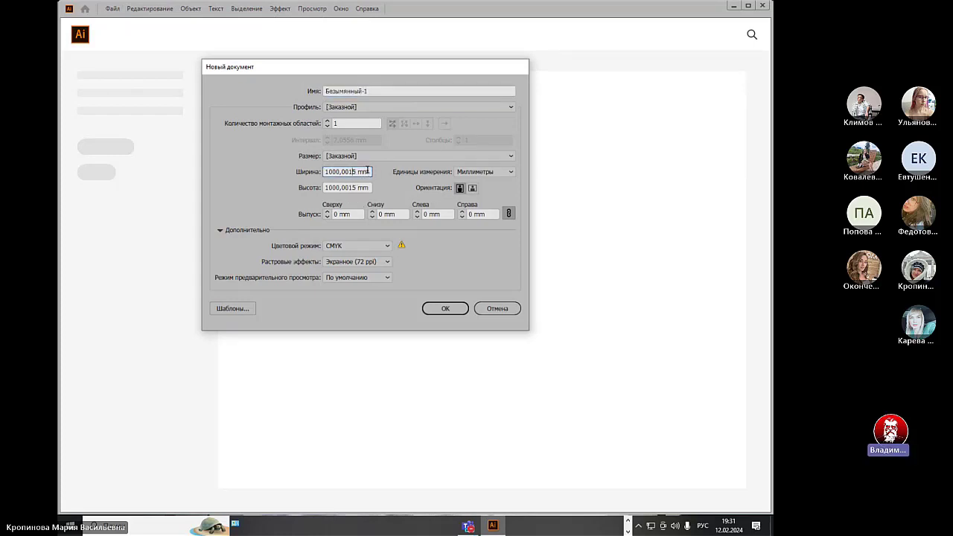
click(380, 107)
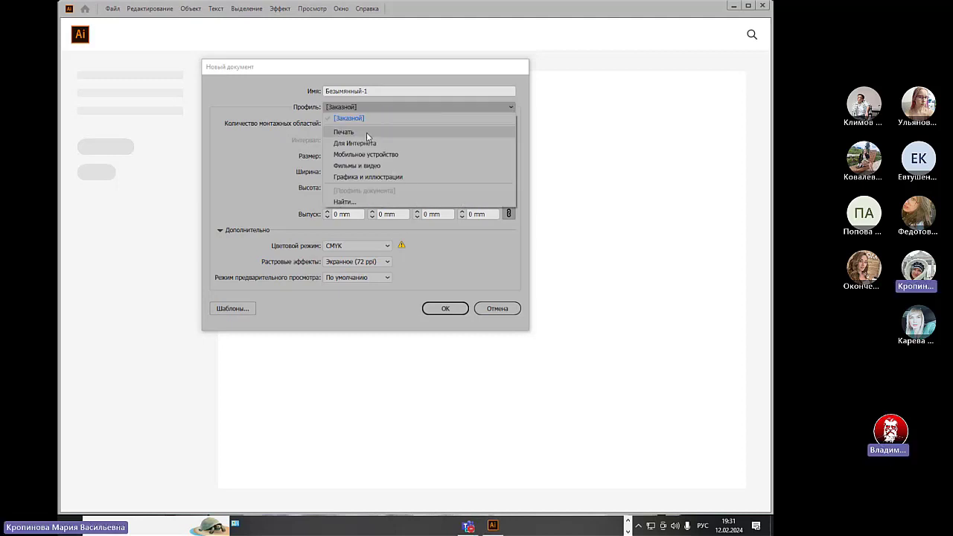
click(366, 131)
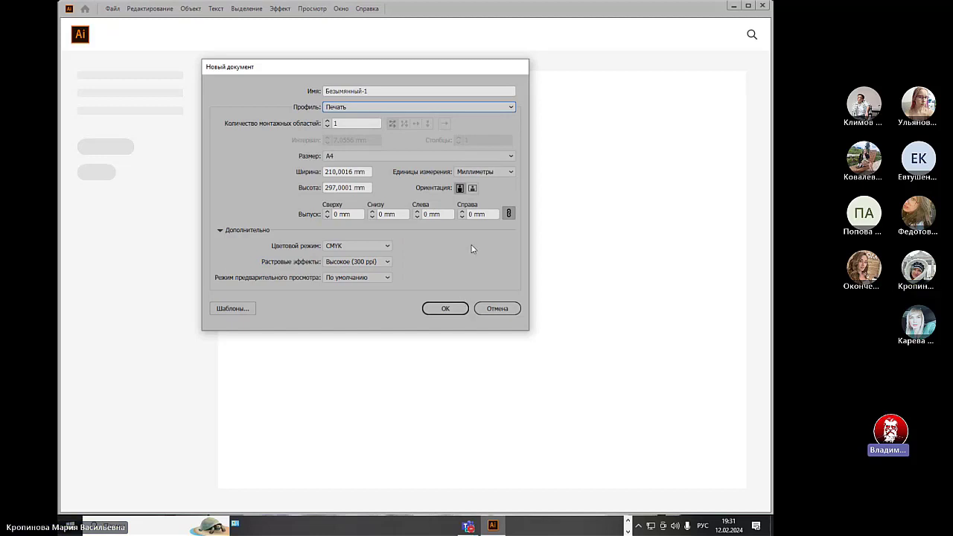
click(472, 188)
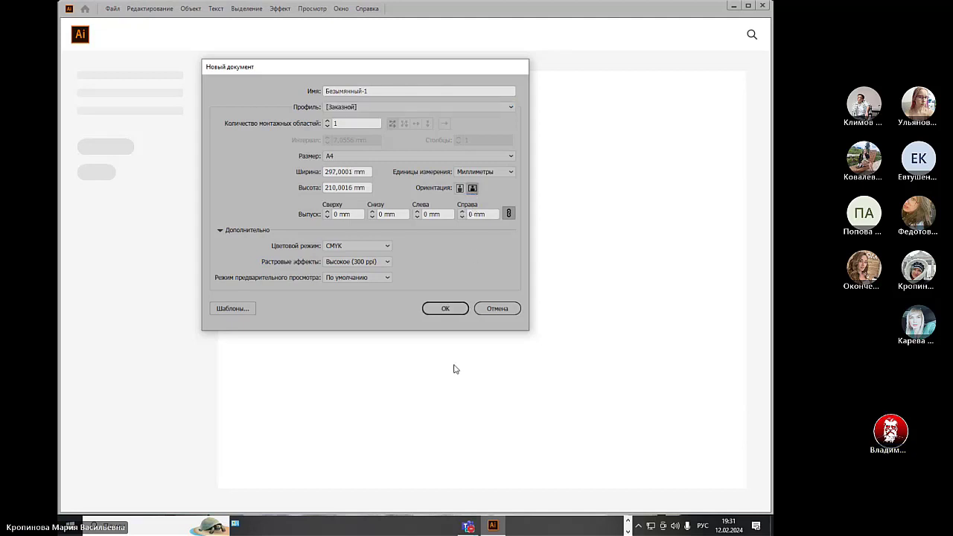
click(444, 308)
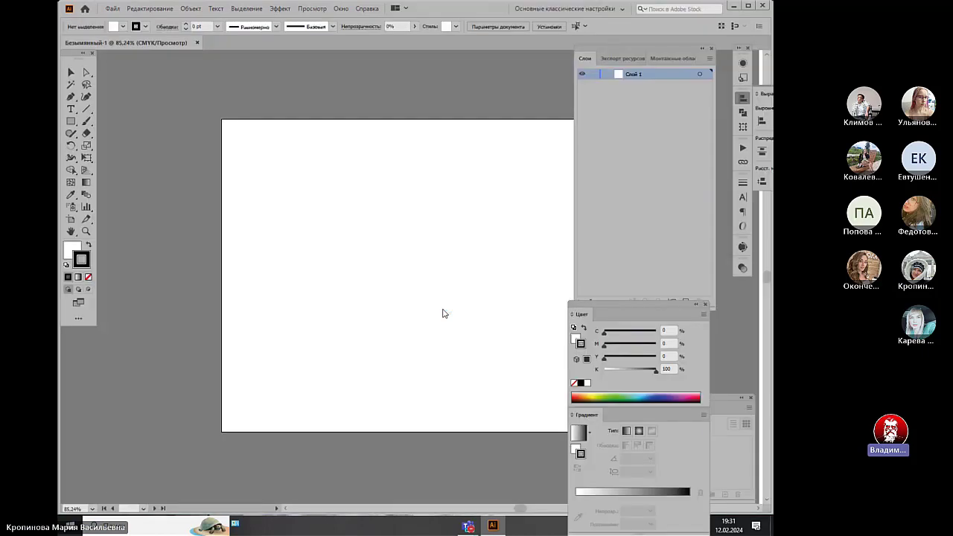
Bring the Teams meeting's shared screen with the A4 New Document settings to the front
mouse_move(476, 525)
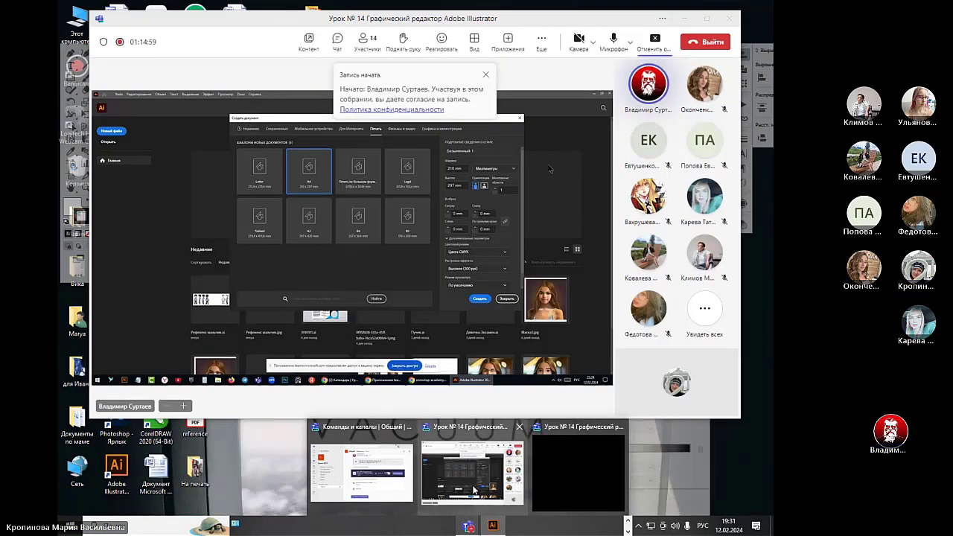
click(474, 489)
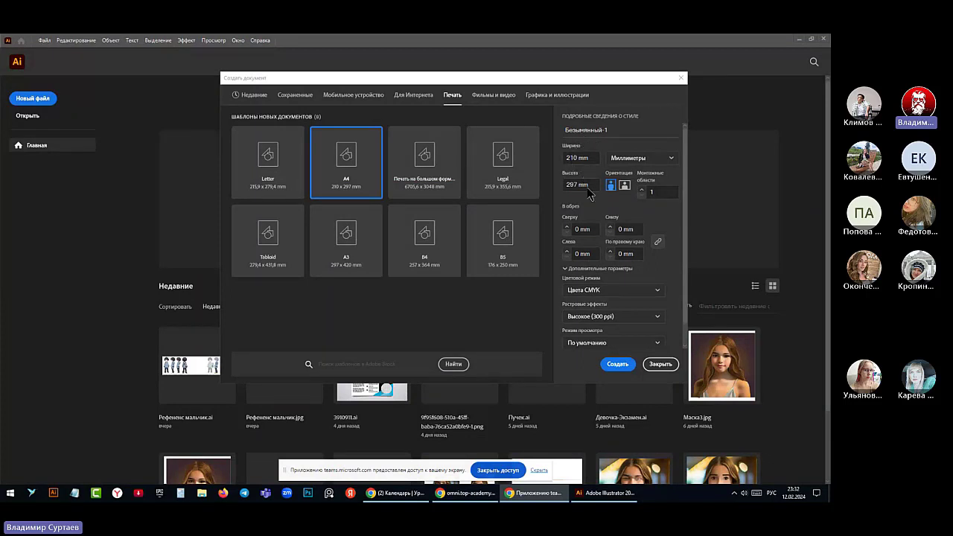
Switch the A4 page to landscape 297 × 210 mm and raise the artboard count to 2
click(624, 186)
click(624, 186)
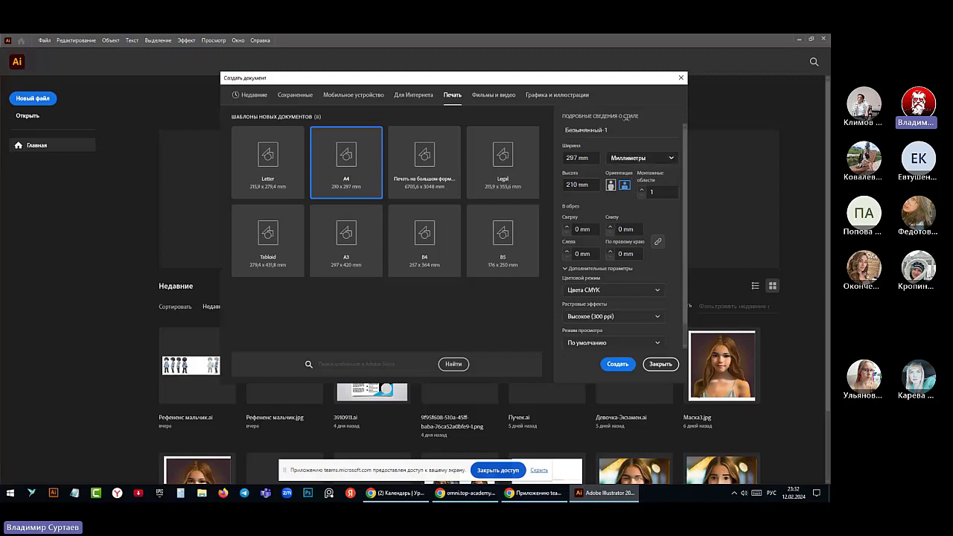
click(641, 189)
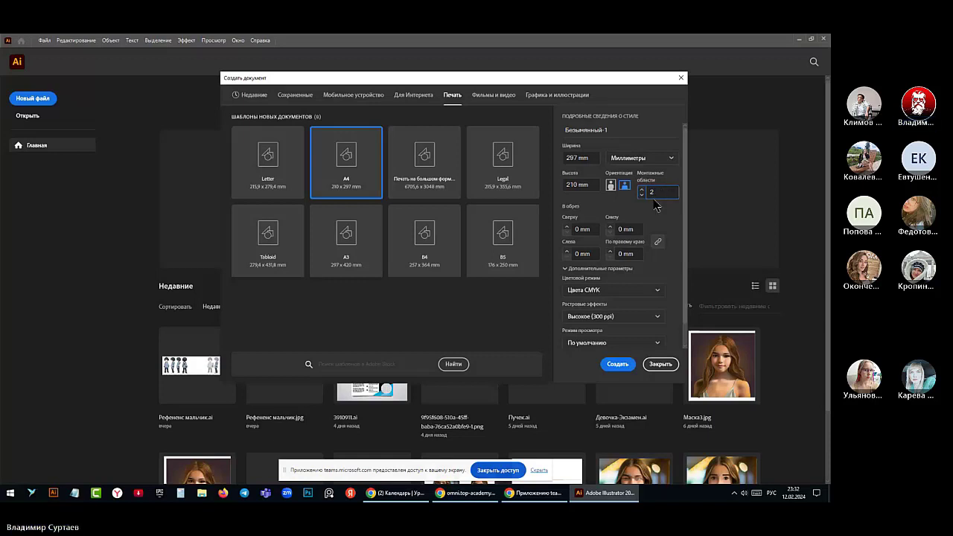
Enter 2 in the top Bleed field so all four linked bleed values become 2 mm
double_click(578, 229)
click(578, 228)
double_click(578, 229)
text(2)
click(623, 228)
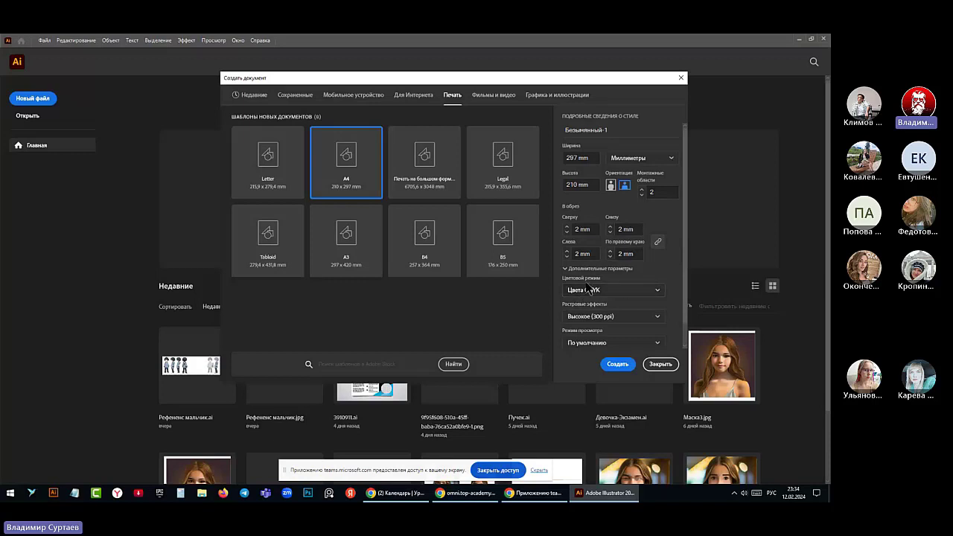
Keep CMYK Color mode and High (300 ppi) raster effects in the New Document settings
click(651, 292)
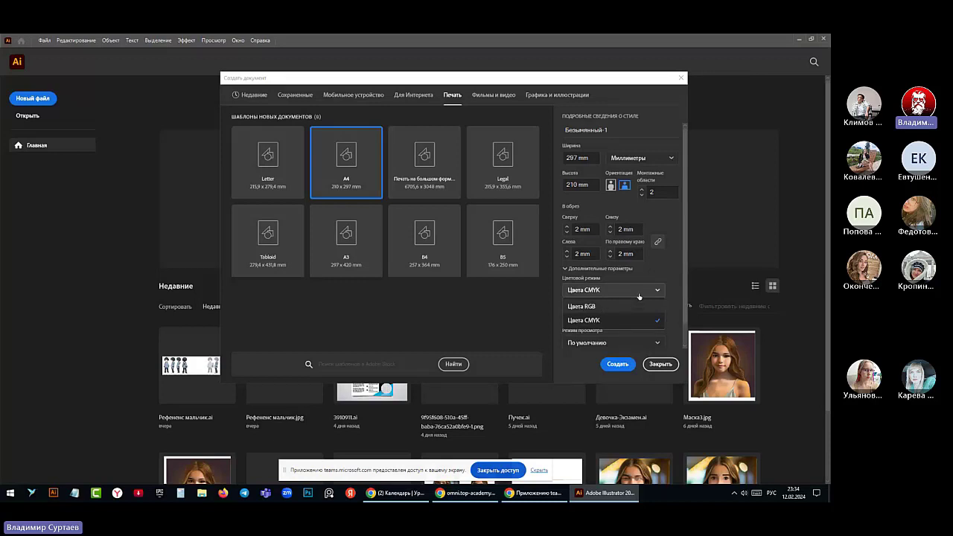
click(634, 293)
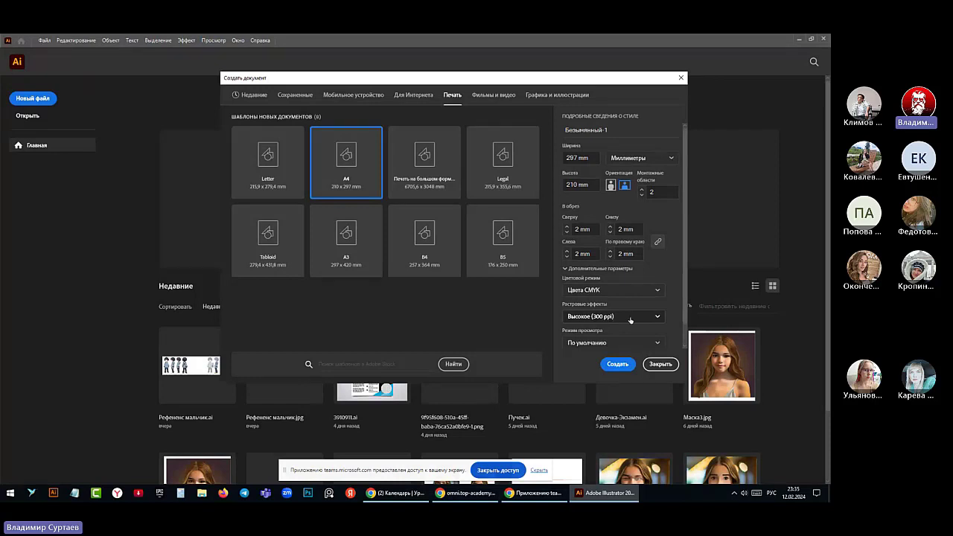
click(657, 318)
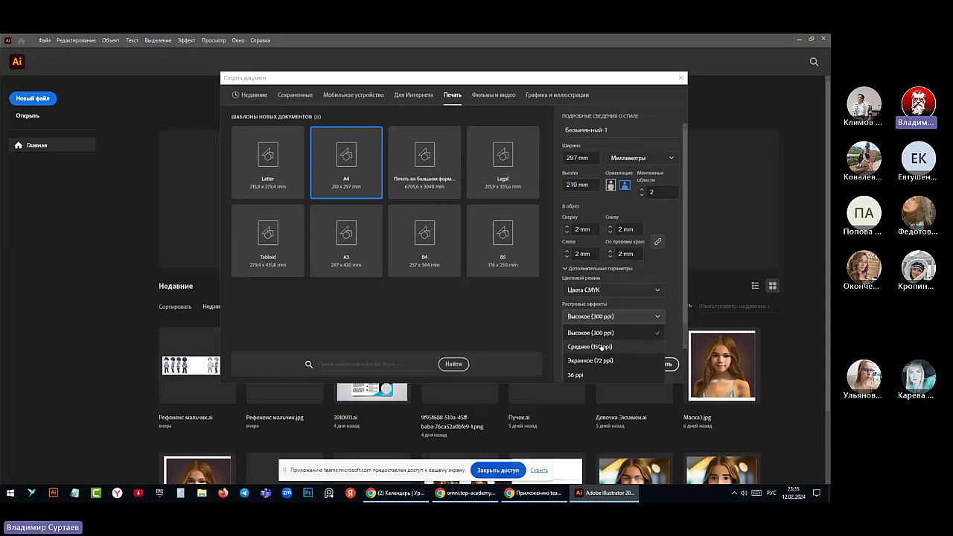
click(637, 321)
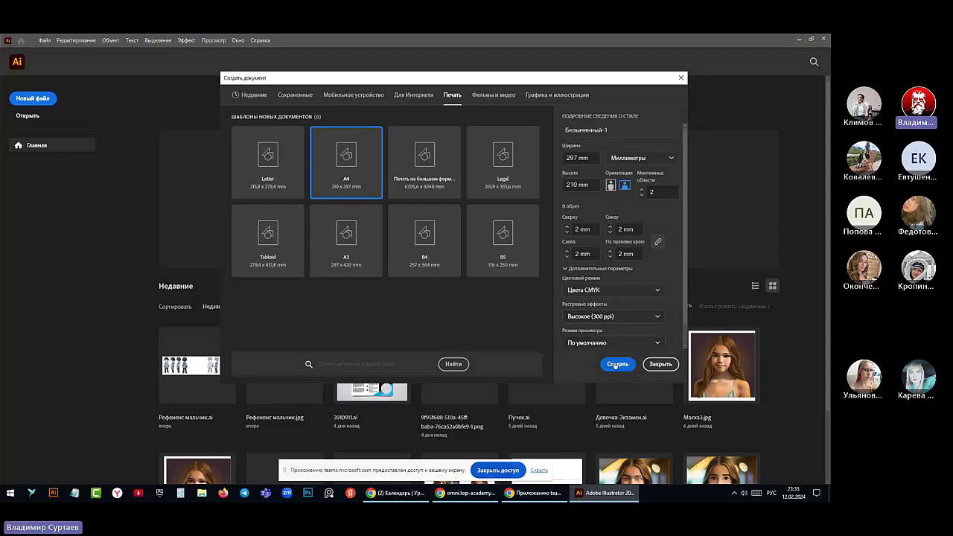
Create the two-artboard landscape A4 document and close the floating Gradient panel
click(621, 366)
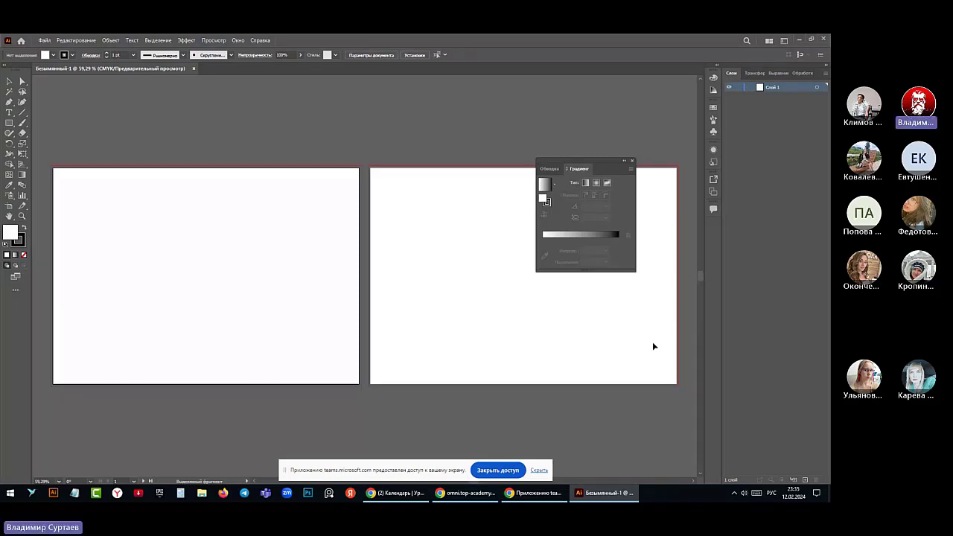
click(630, 160)
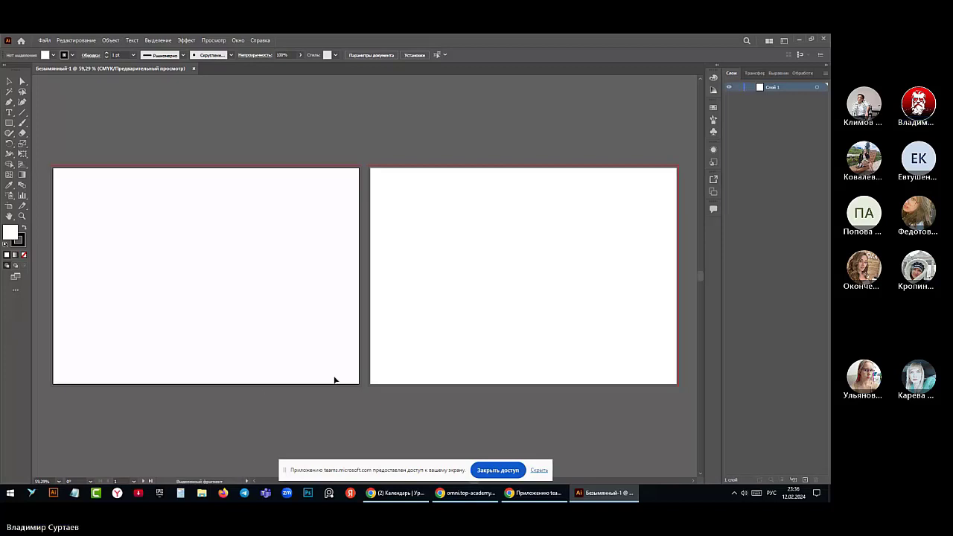
Rename the layer Слой 1 to Фон
double_click(772, 88)
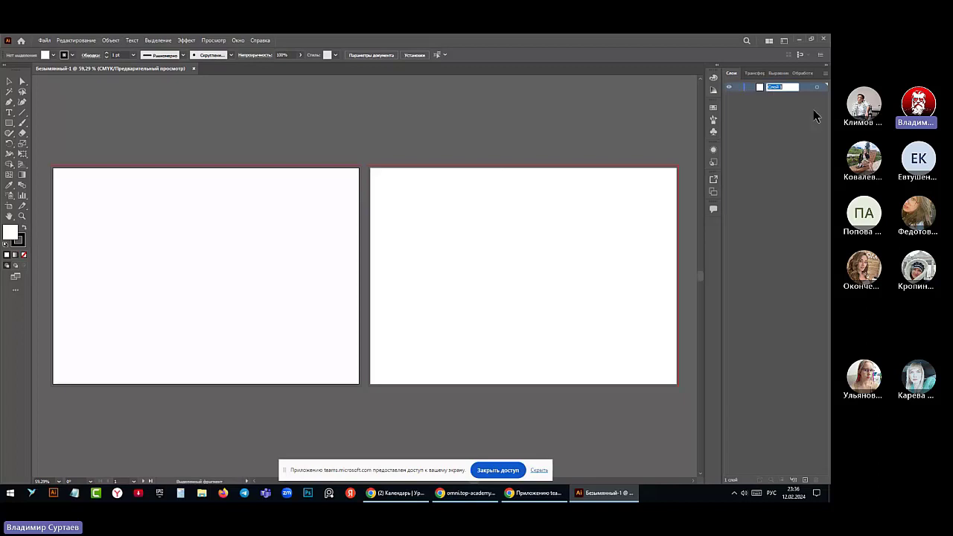
text(ф)
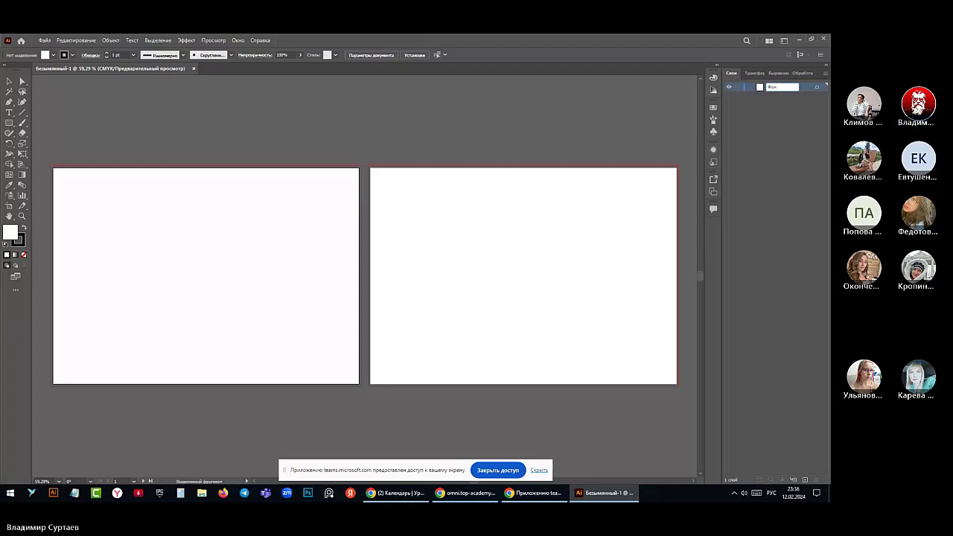
key(Return)
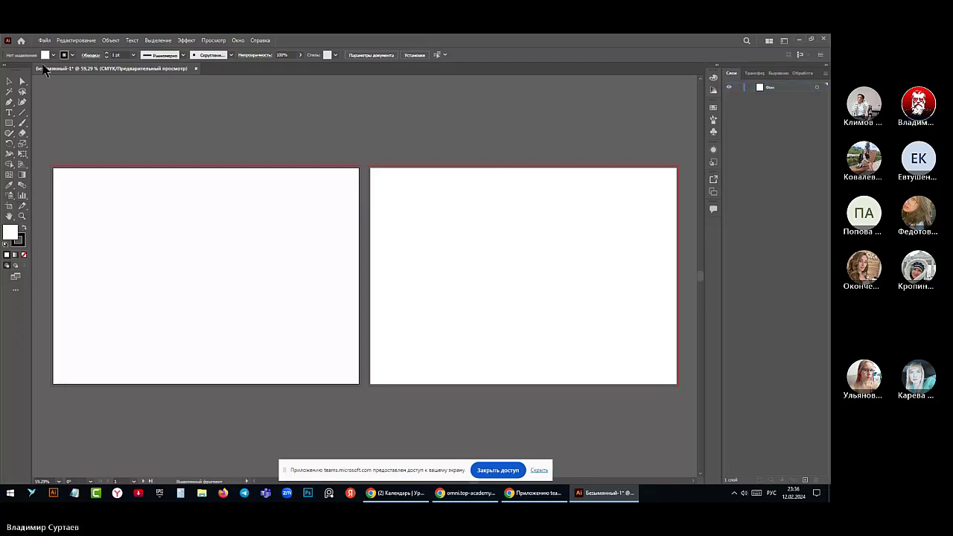
Set the stroke colour in the Control bar to [None]
click(66, 56)
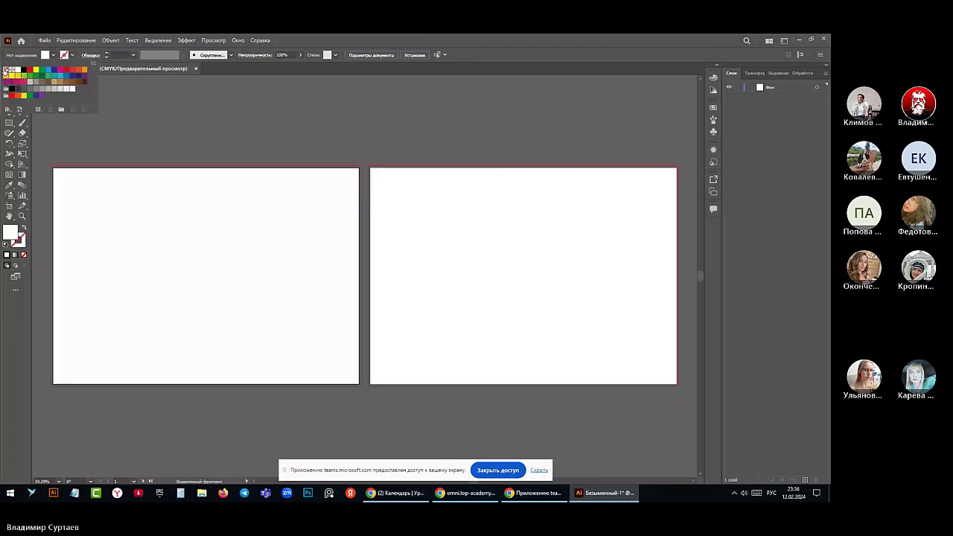
click(6, 70)
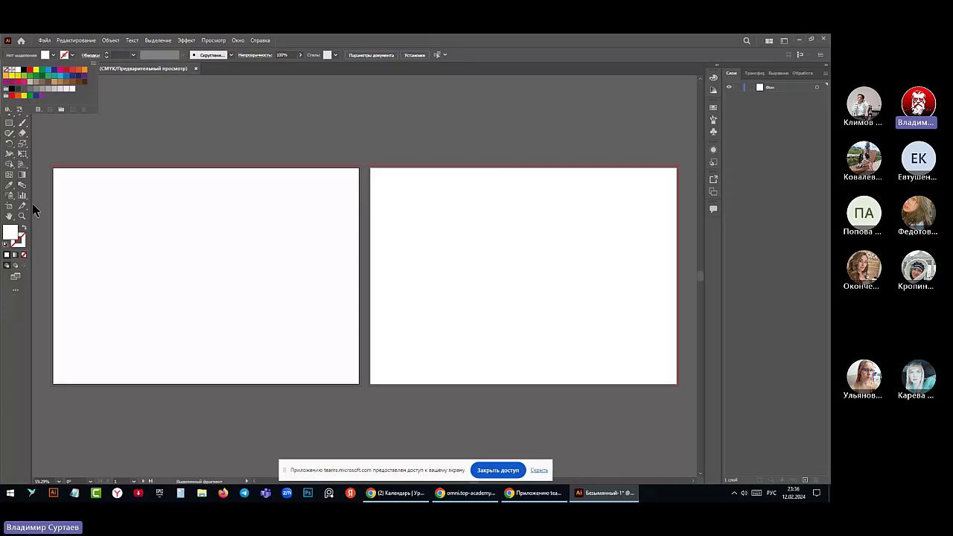
click(68, 144)
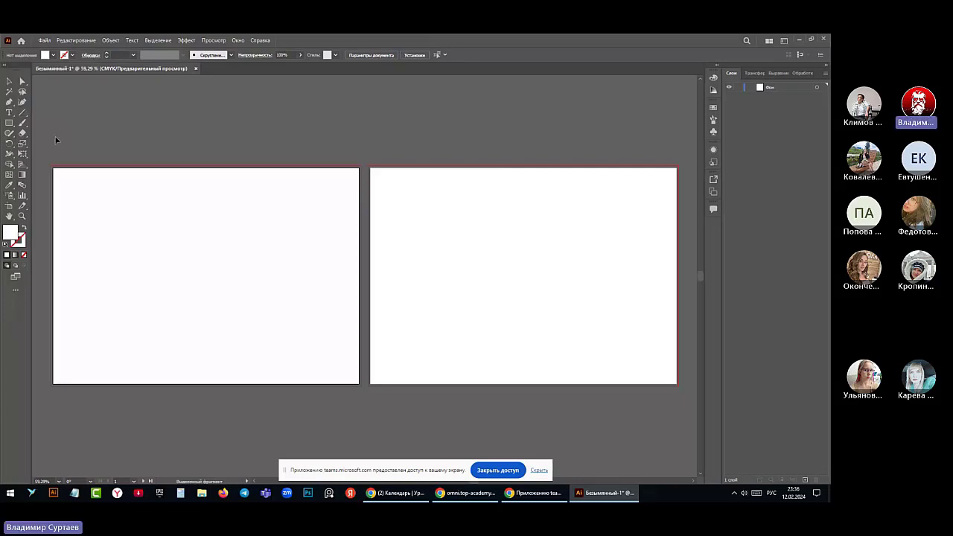
Draw a white rectangle covering the left artboard to its bleed, undoing the stray right-artboard rectangle
click(9, 124)
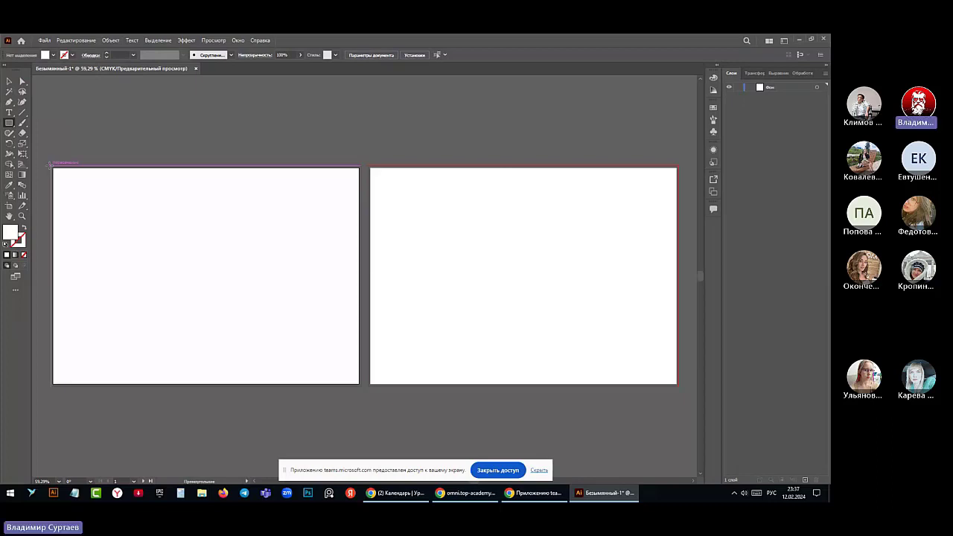
drag(50, 164, 362, 387)
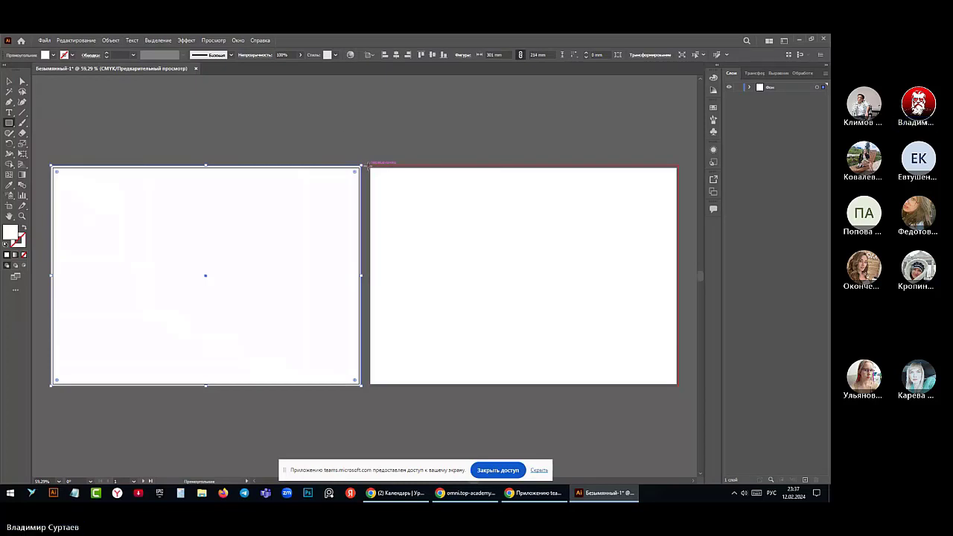
drag(367, 165, 480, 260)
key(ctrl+z)
Draw a white rectangle from the right artboard's top-left corner and stretch it to 301 × 214 mm, covering the bleed
scroll(403, 185, up, 3)
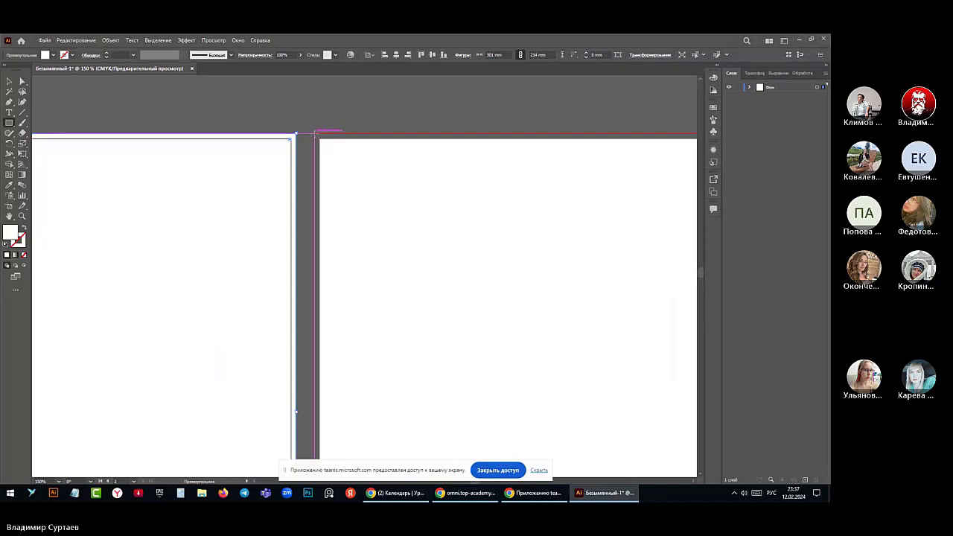
drag(316, 133, 593, 420)
scroll(491, 387, down, 1)
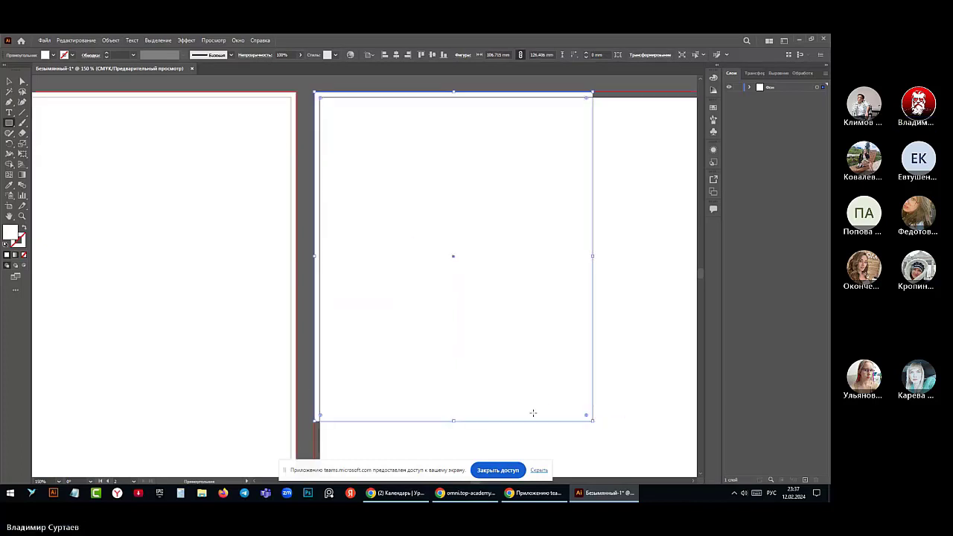
scroll(533, 412, down, 1)
scroll(516, 410, down, 3)
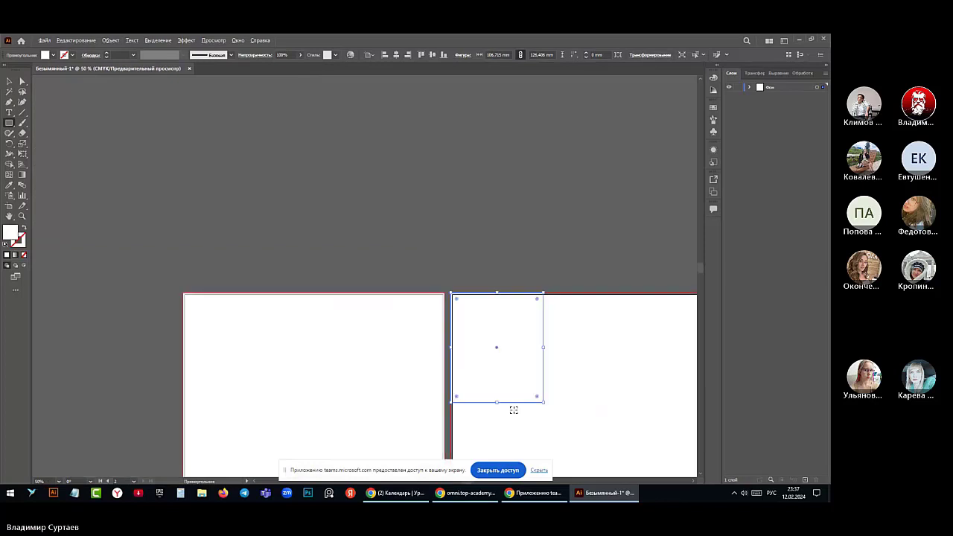
scroll(338, 278, down, 4)
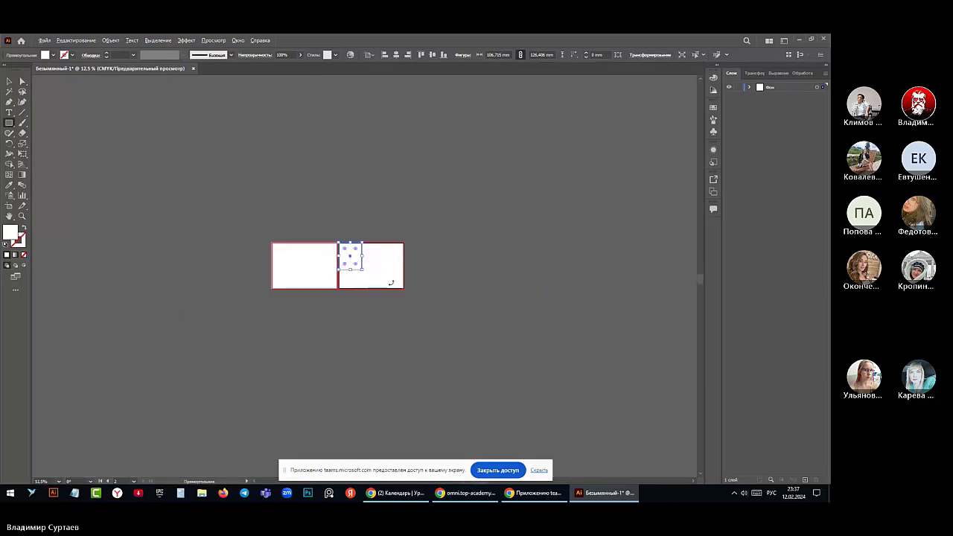
scroll(357, 272, up, 3)
scroll(365, 275, up, 2)
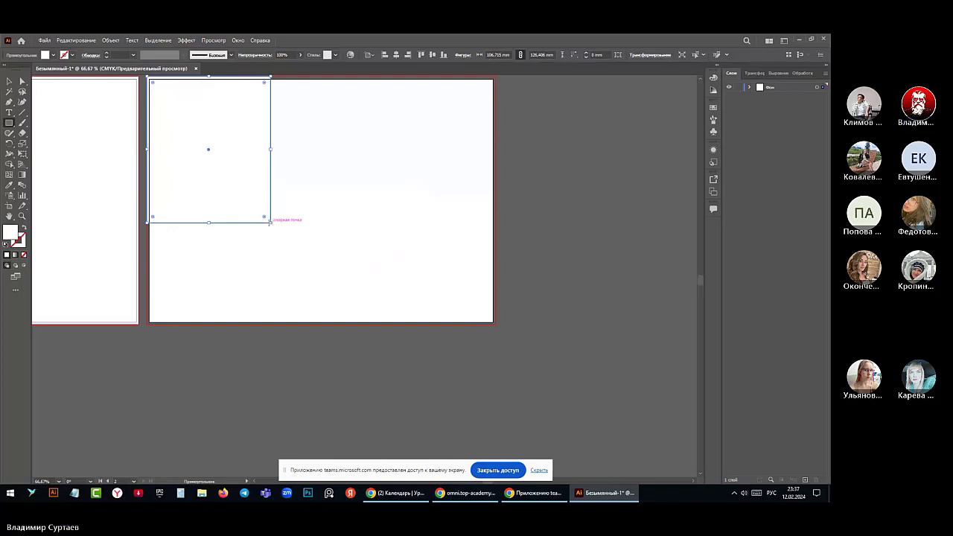
drag(269, 221, 495, 323)
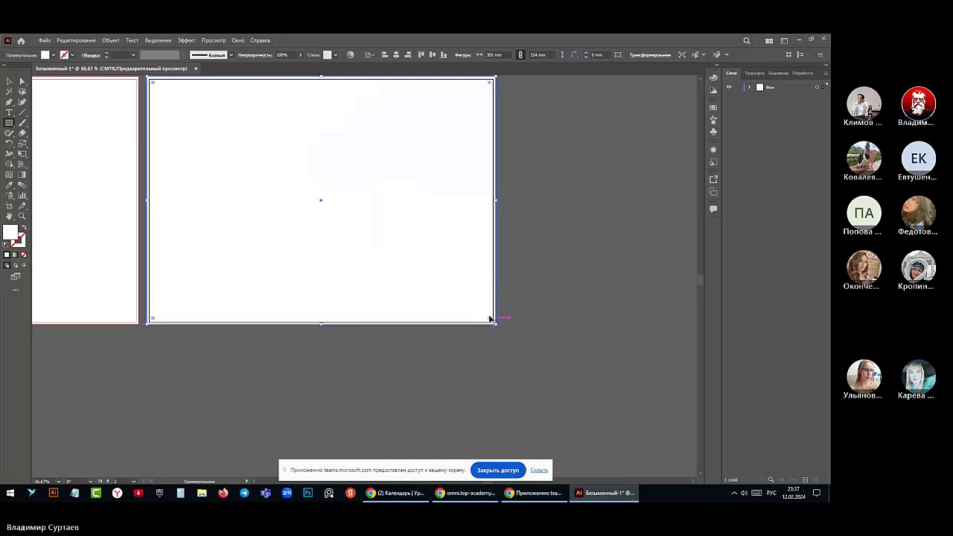
scroll(482, 339, down, 3)
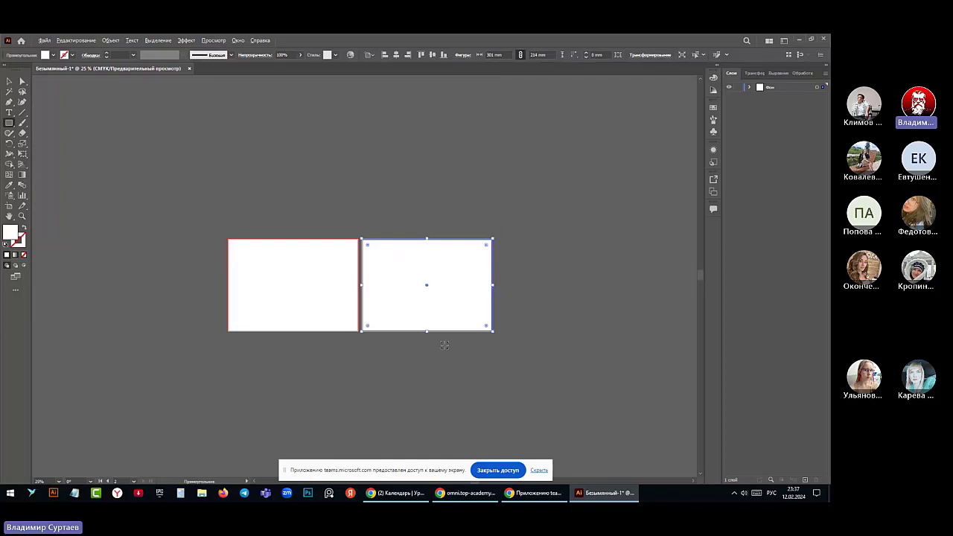
scroll(444, 345, up, 2)
scroll(444, 345, down, 2)
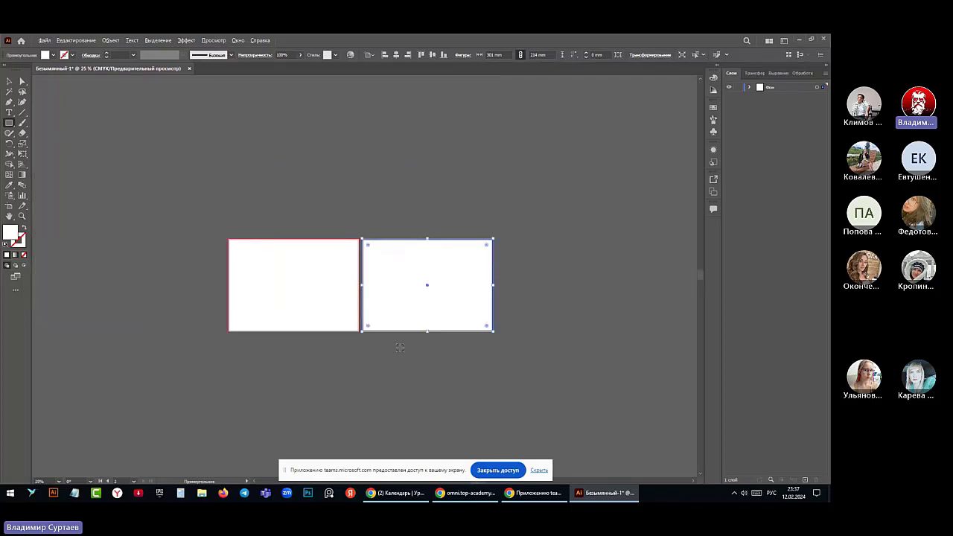
scroll(400, 348, up, 2)
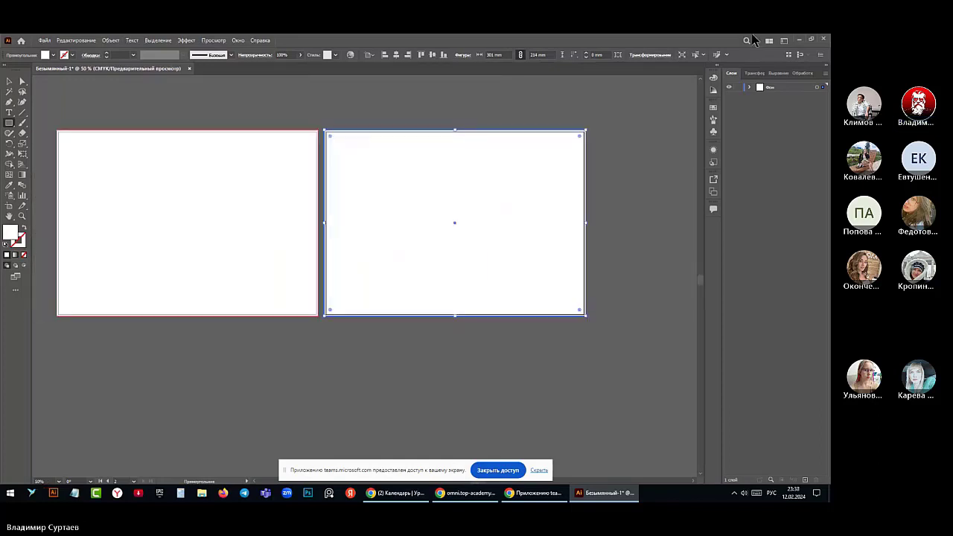
Lock the Фон layer, expand it to list both rectangles, and target the right artboard's rectangle
click(747, 87)
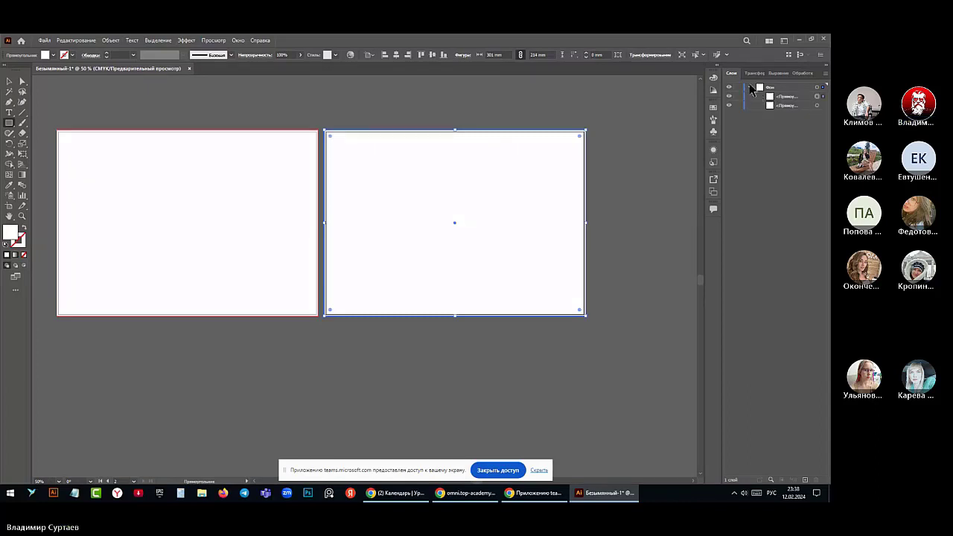
click(750, 87)
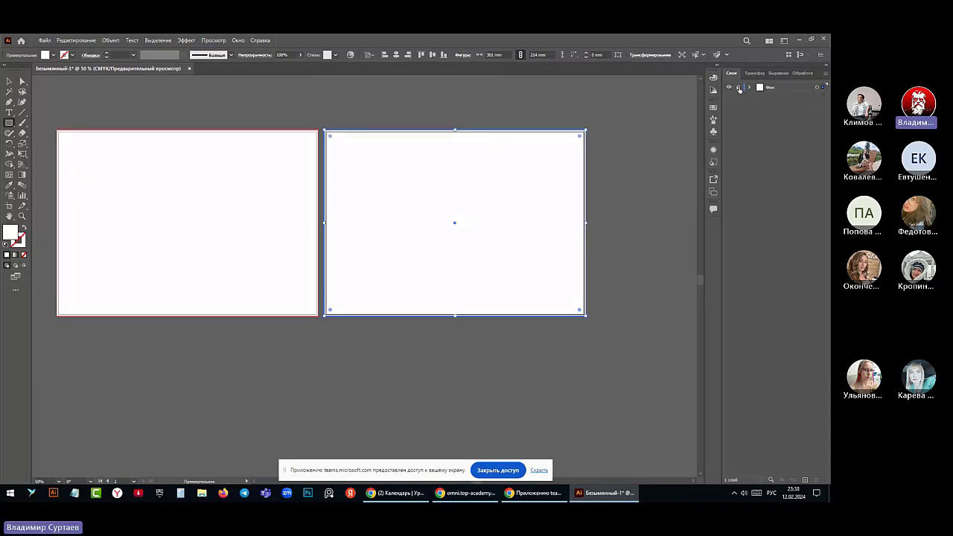
click(739, 87)
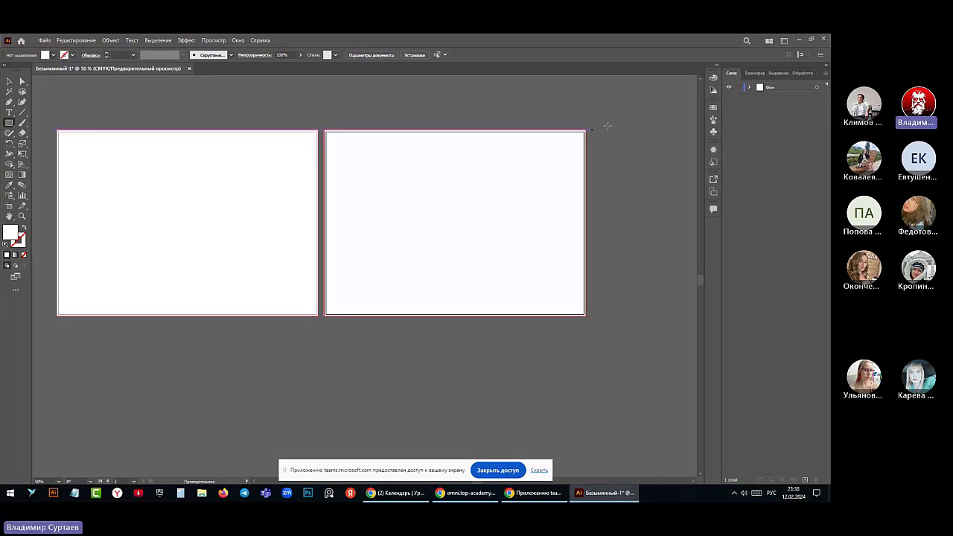
click(749, 87)
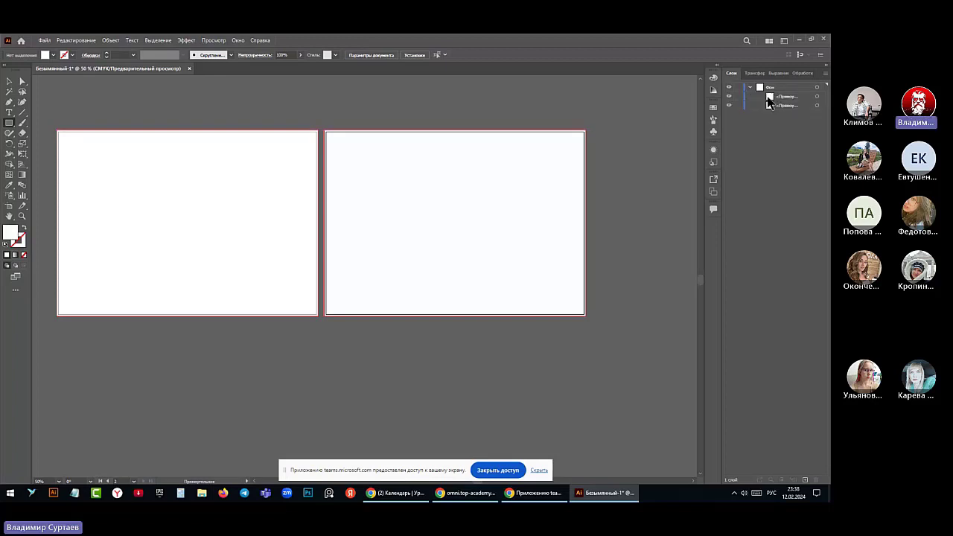
click(813, 96)
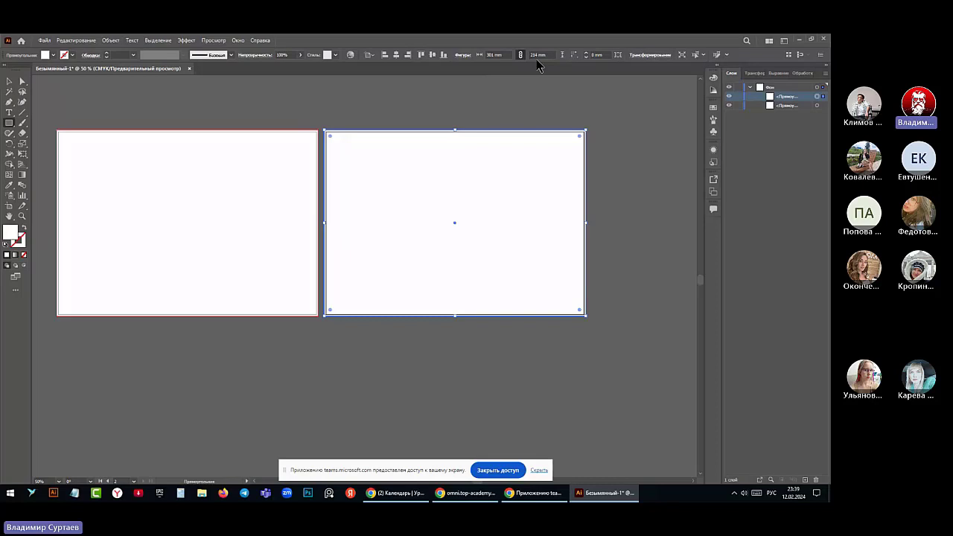
click(8, 123)
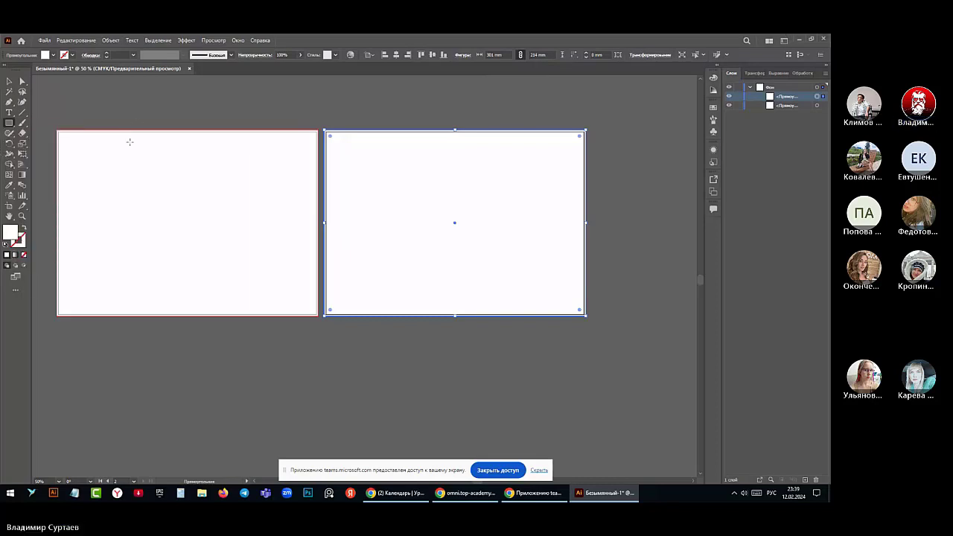
click(156, 114)
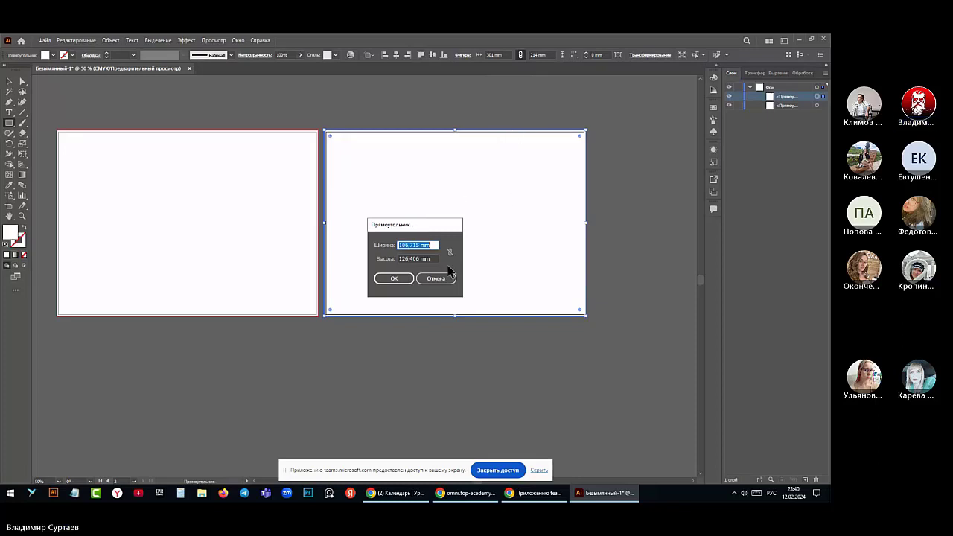
click(449, 275)
click(623, 199)
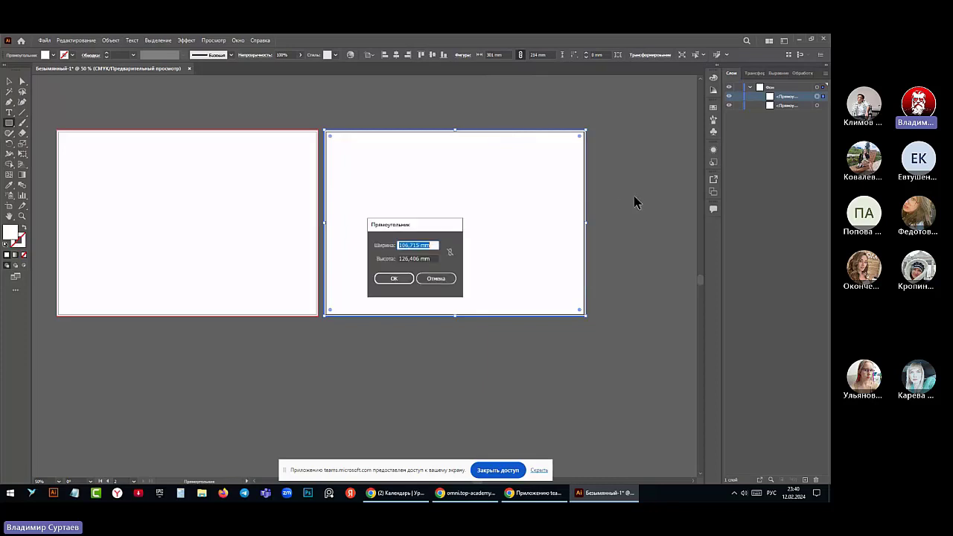
click(437, 281)
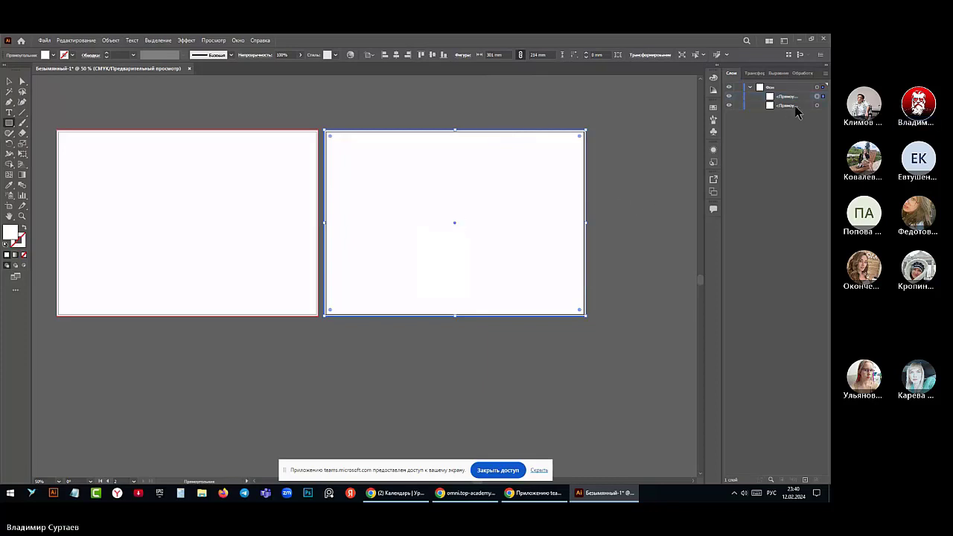
click(507, 114)
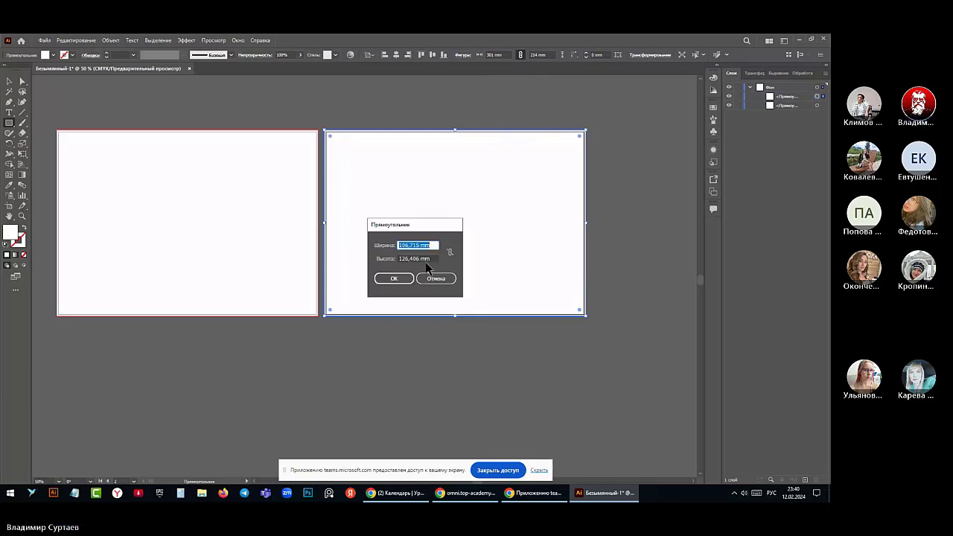
click(434, 279)
key(v)
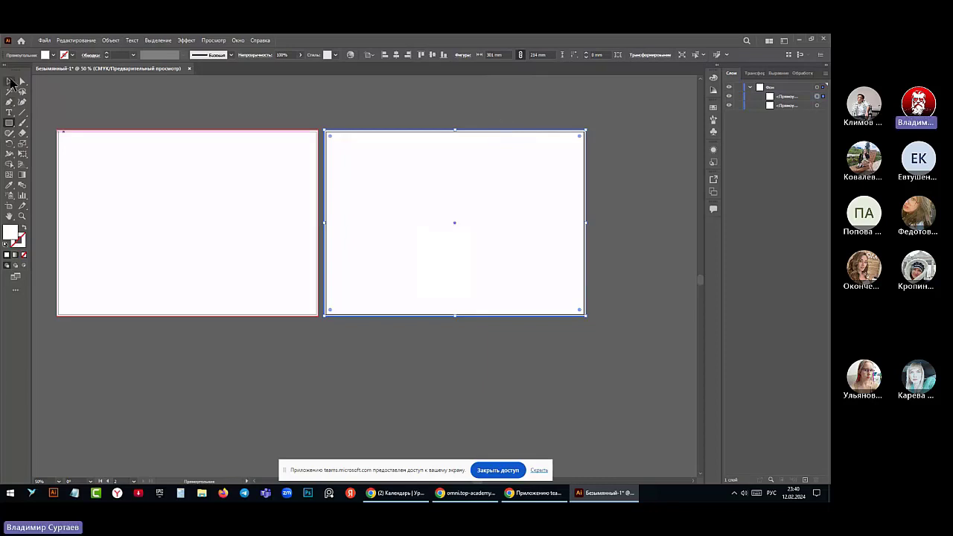
click(372, 113)
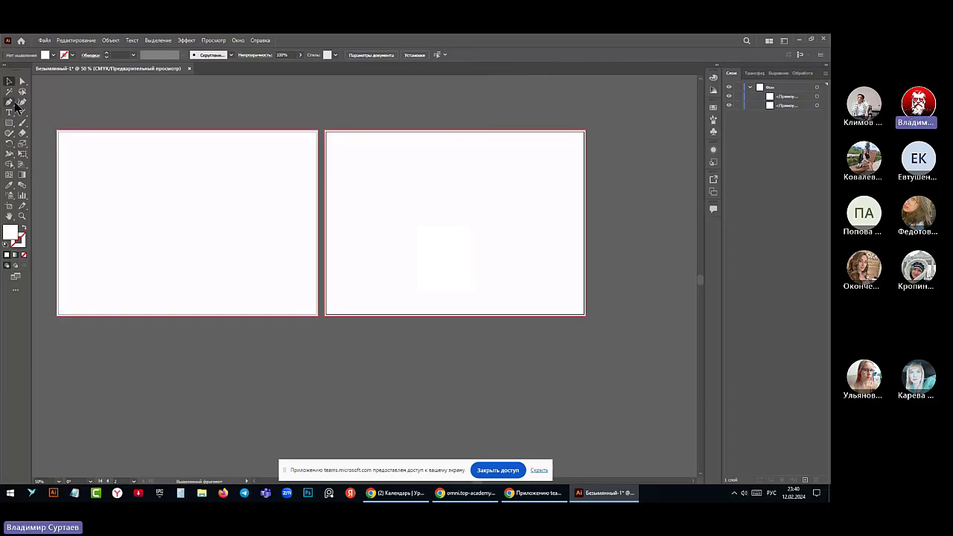
click(9, 122)
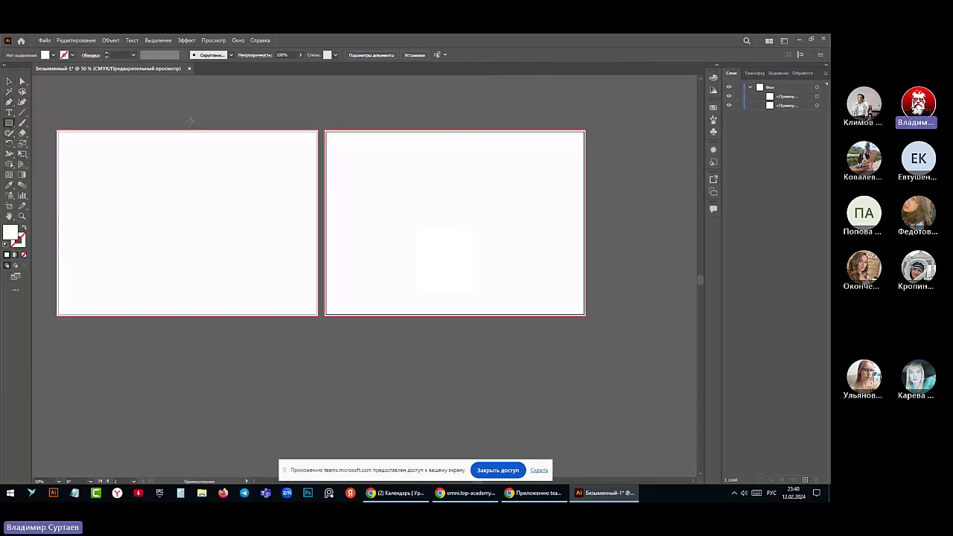
Create a rectangle with Width 297 mm and Height 210 mm in the Rectangle dialog
click(237, 114)
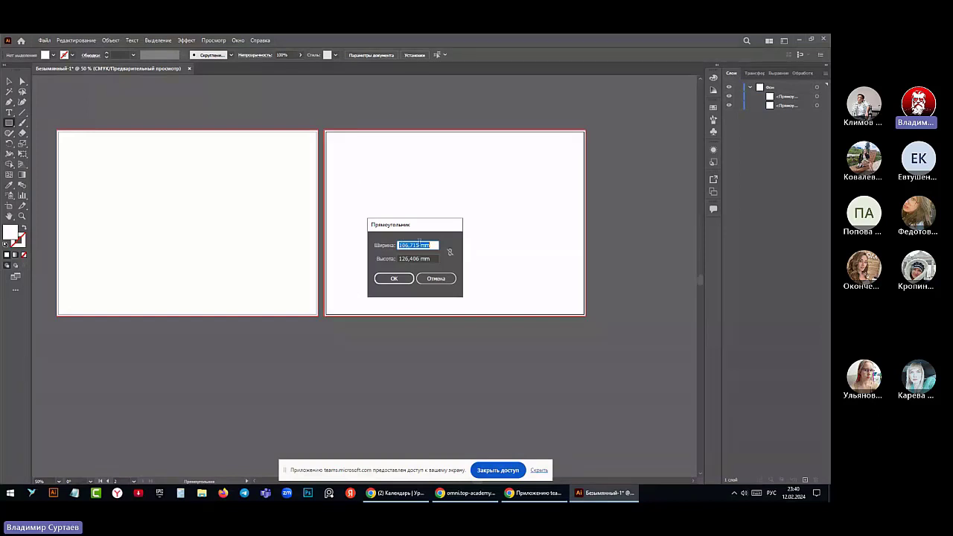
drag(421, 244, 372, 256)
text(29)
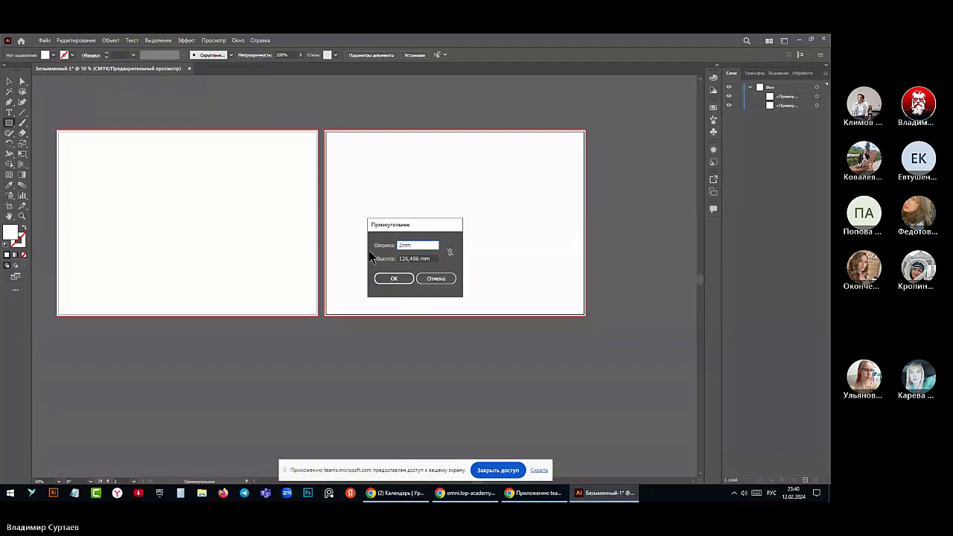
text(7)
click(422, 258)
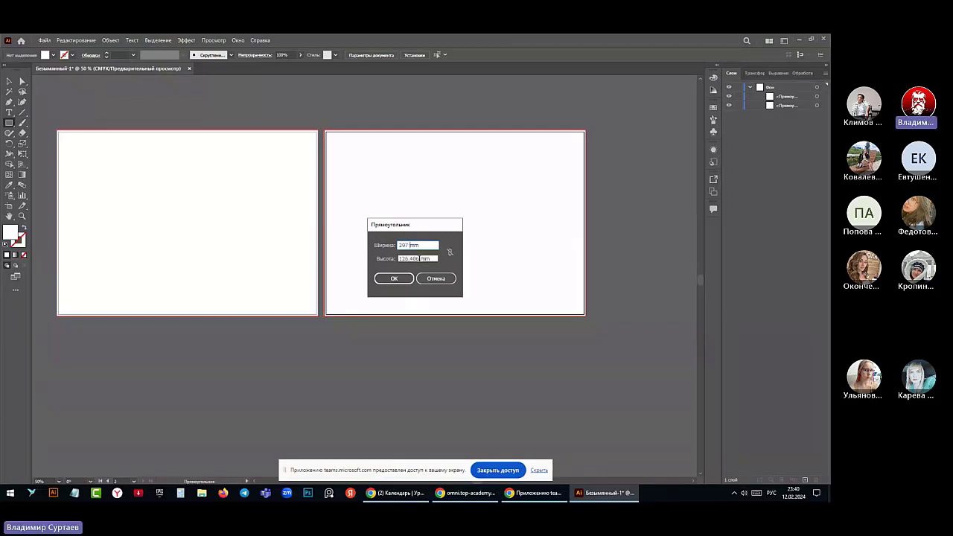
drag(421, 259, 355, 257)
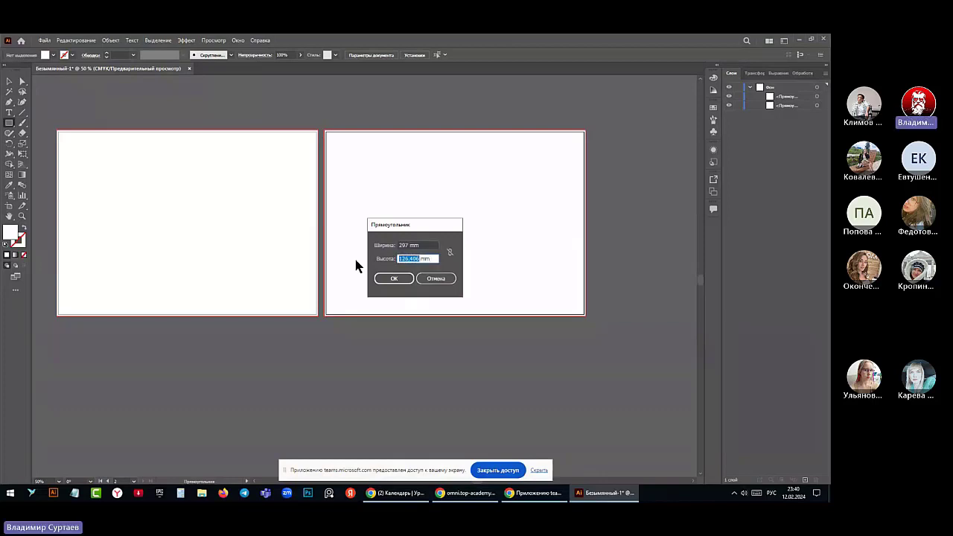
text(21)
click(392, 283)
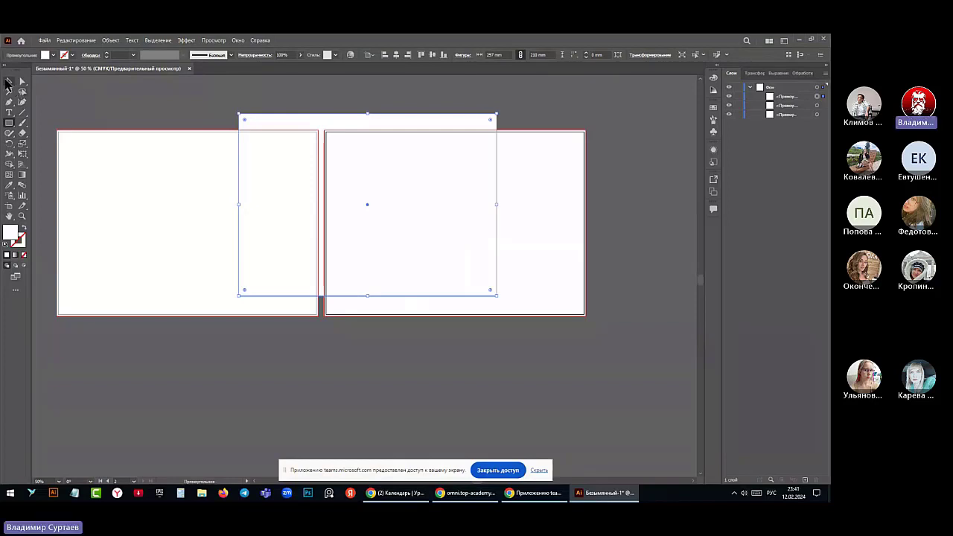
Move the new 297 × 210 mm rectangle onto the left artboard, level with its top and bottom
click(8, 82)
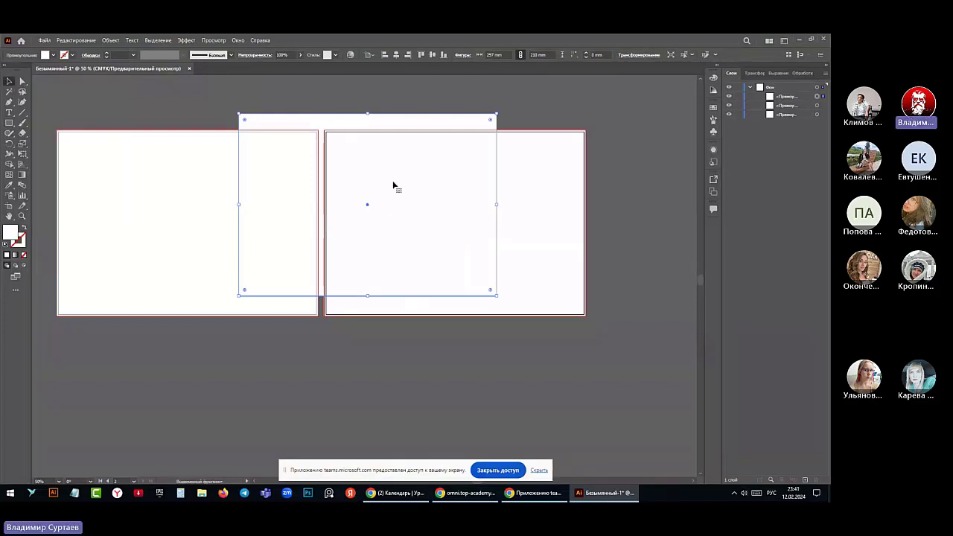
drag(394, 185, 312, 187)
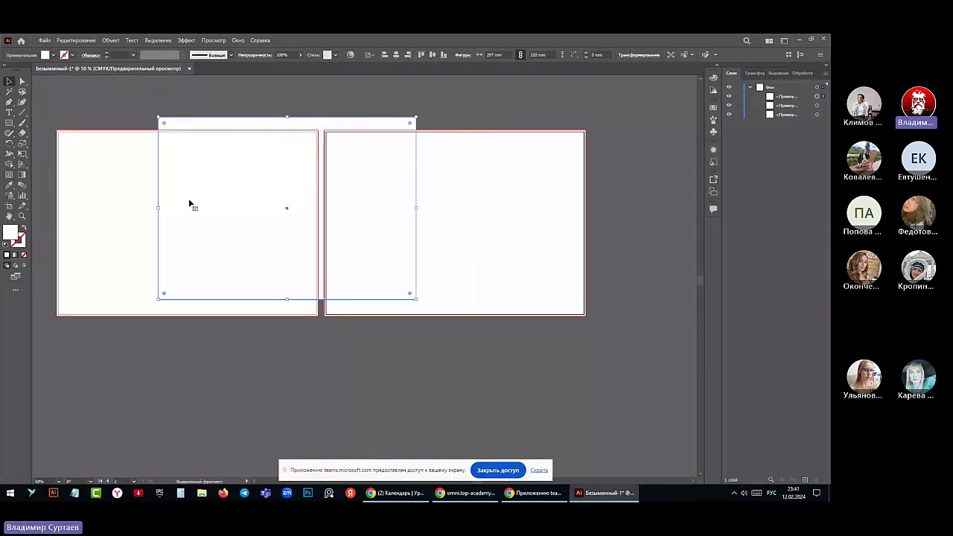
drag(189, 201, 103, 193)
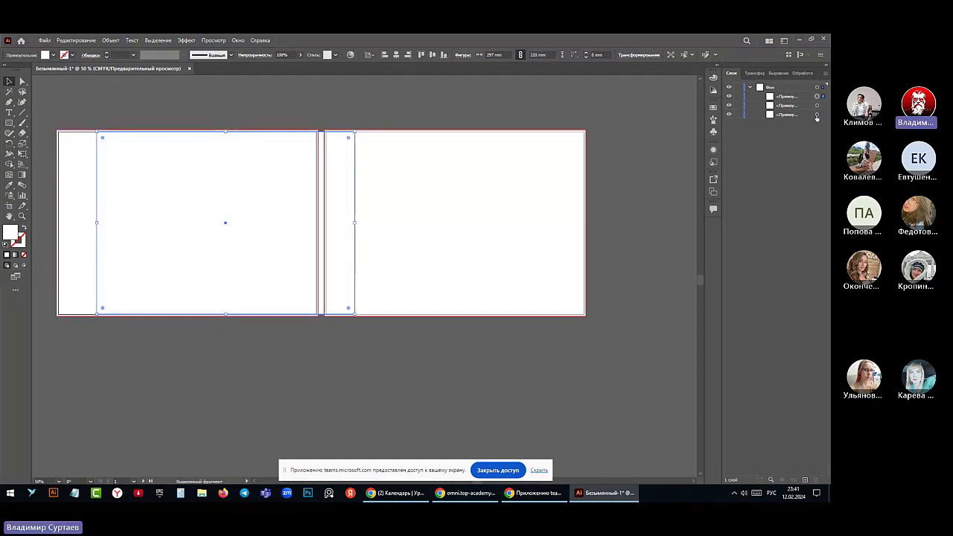
Select both rectangles, try aligning them to the right rectangle, then set Align To: Artboard
shift+click(816, 117)
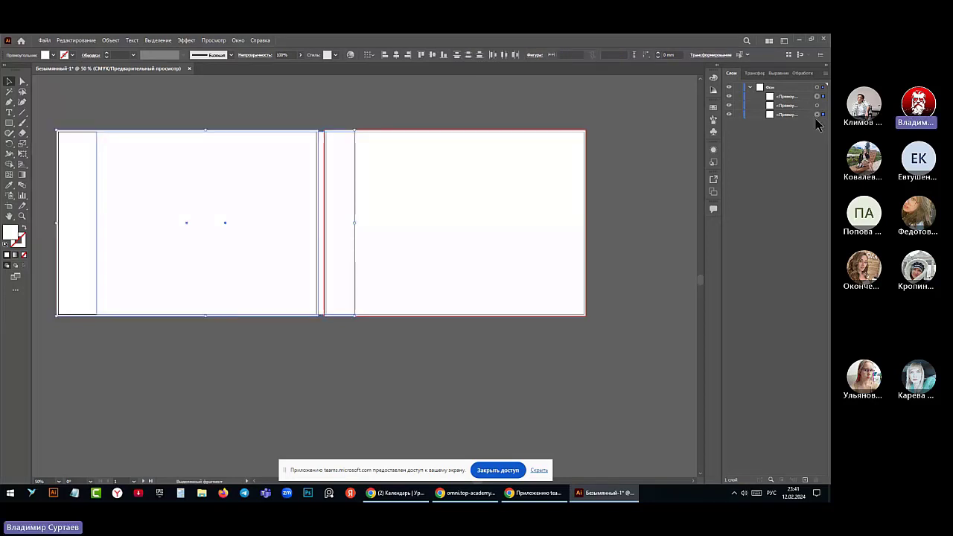
click(566, 218)
click(395, 55)
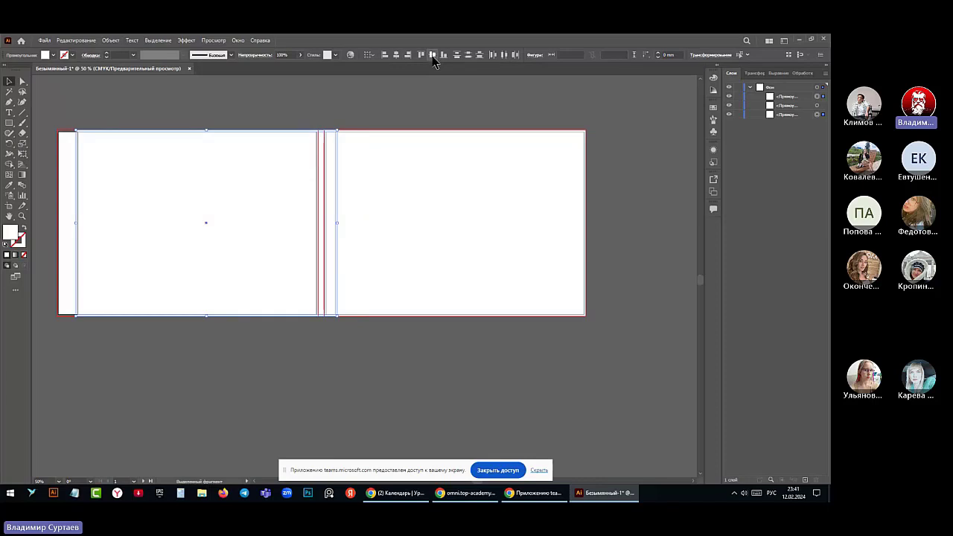
click(433, 56)
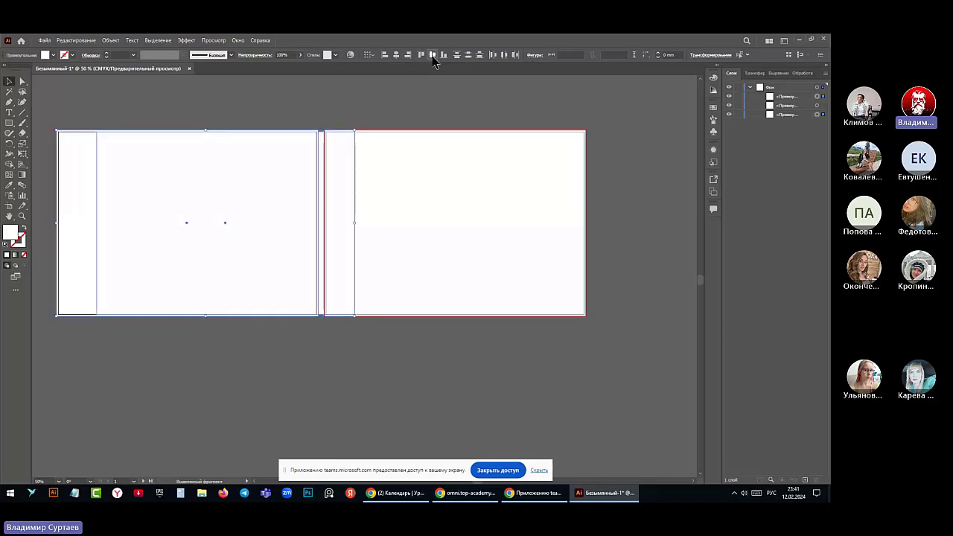
click(369, 55)
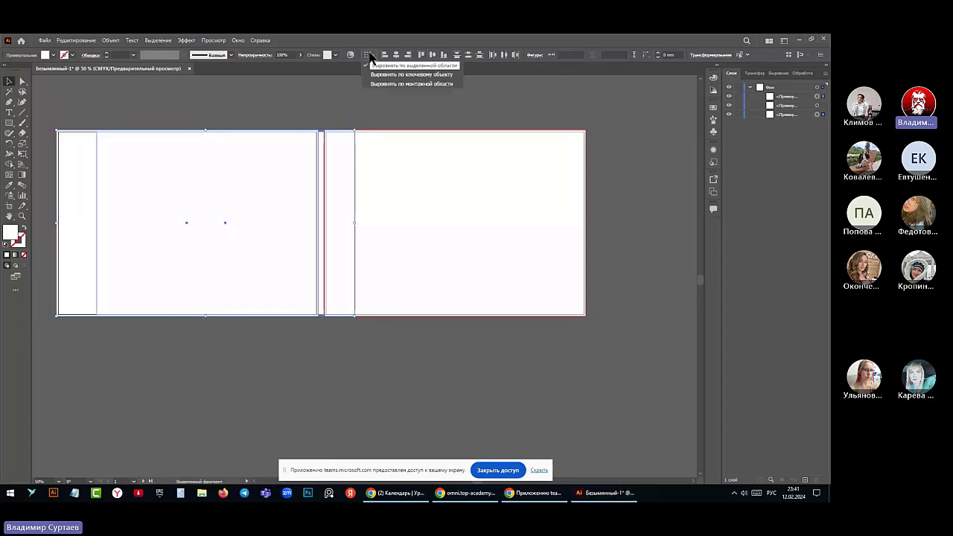
click(406, 84)
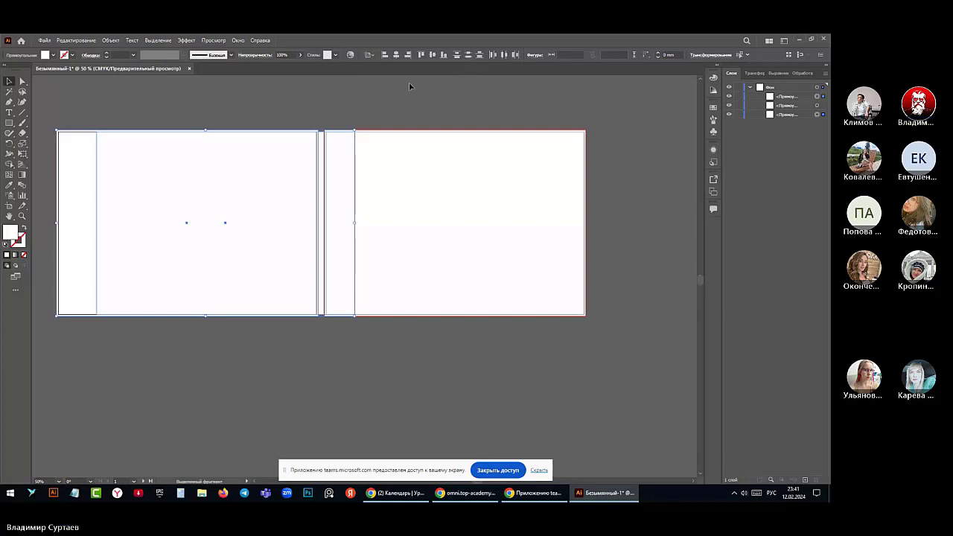
Align the rectangle left to the artboard and verify it reads X 0, Y 105, W 297, H 210
click(395, 55)
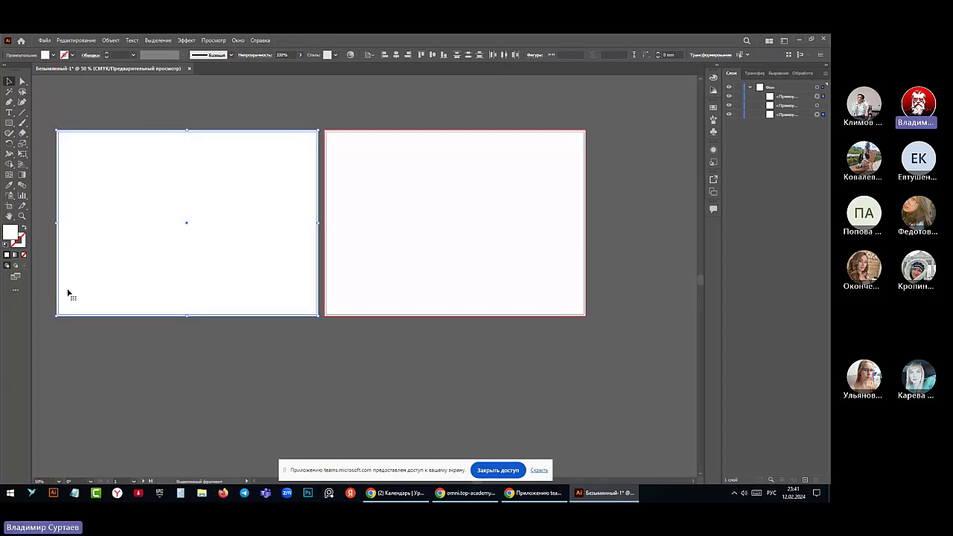
click(261, 178)
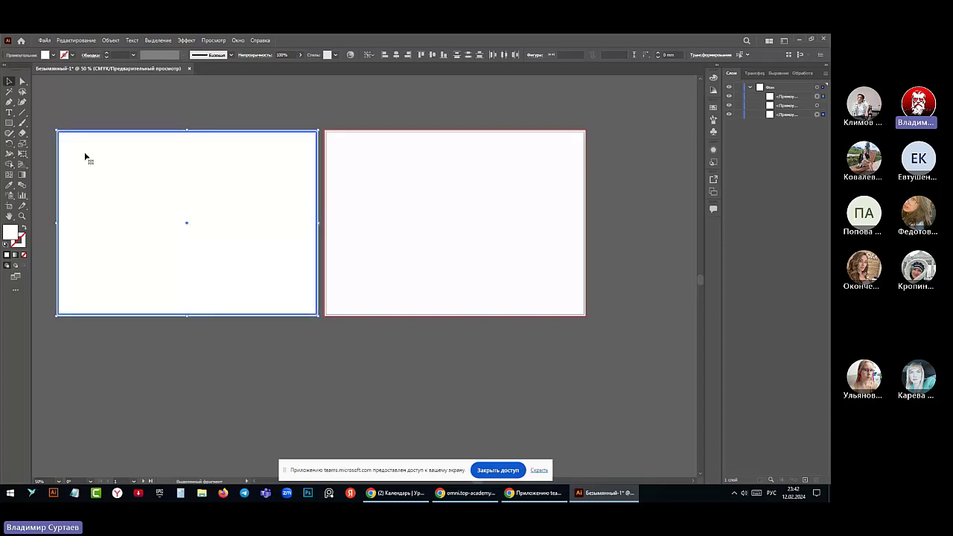
click(22, 80)
click(85, 111)
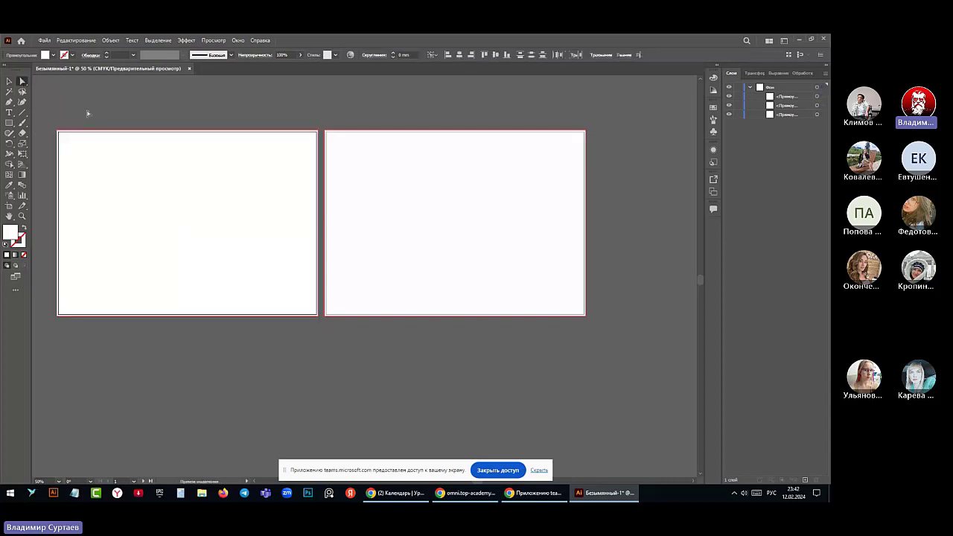
click(83, 162)
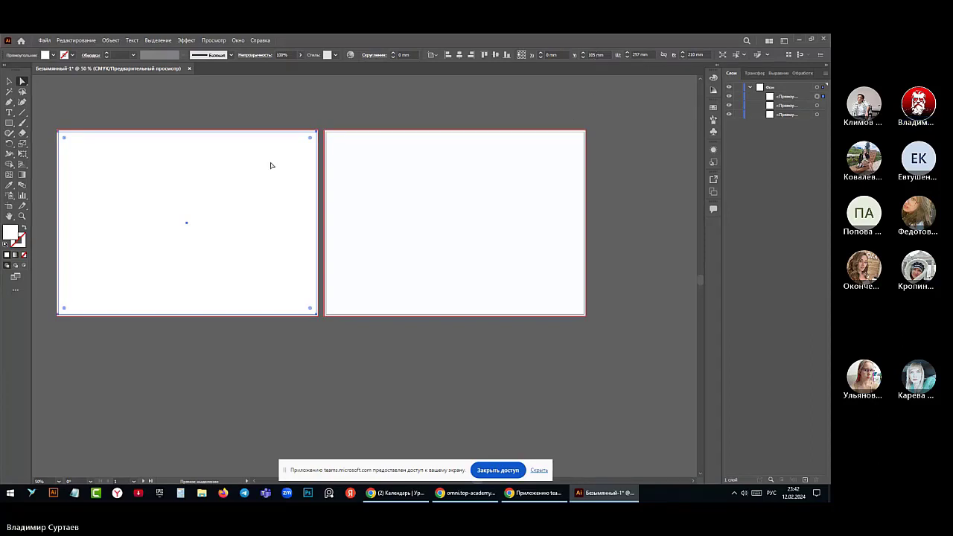
click(279, 111)
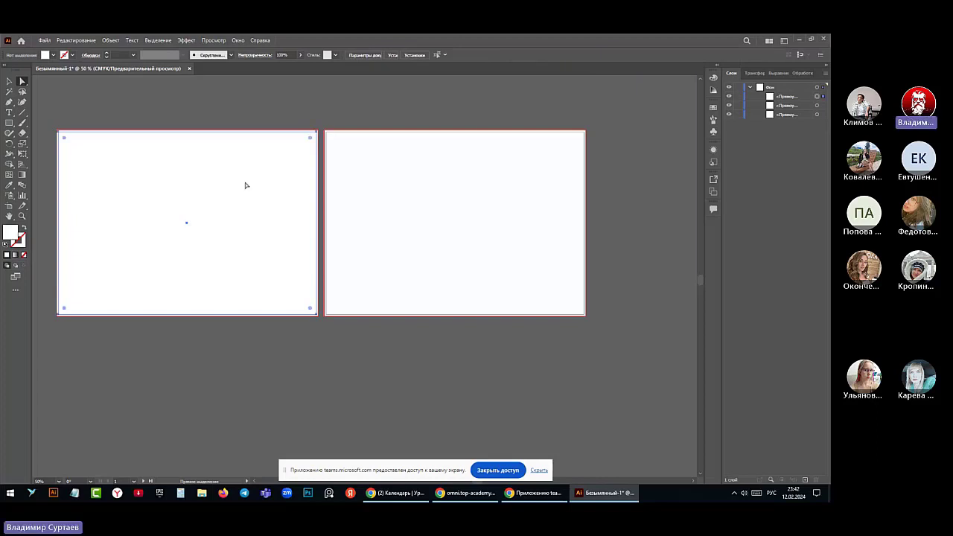
click(245, 184)
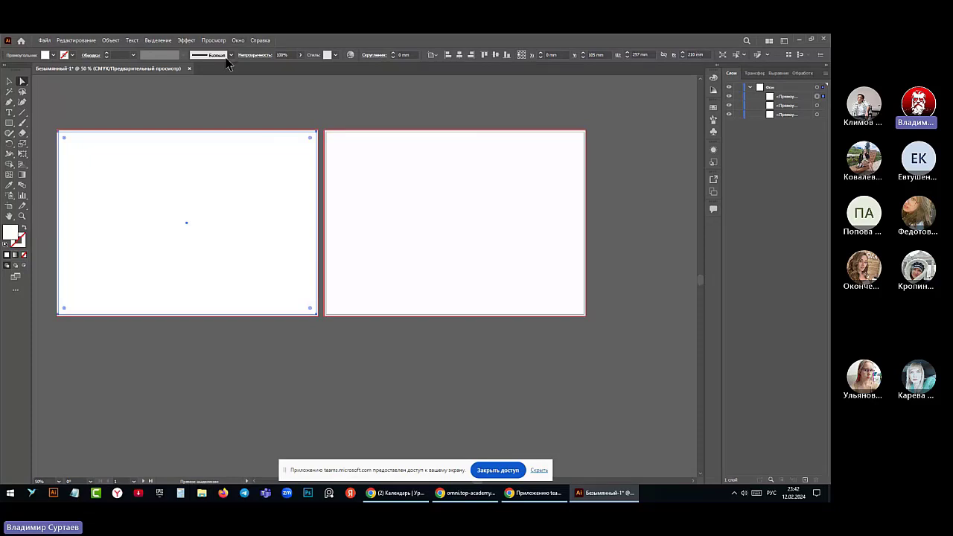
click(59, 153)
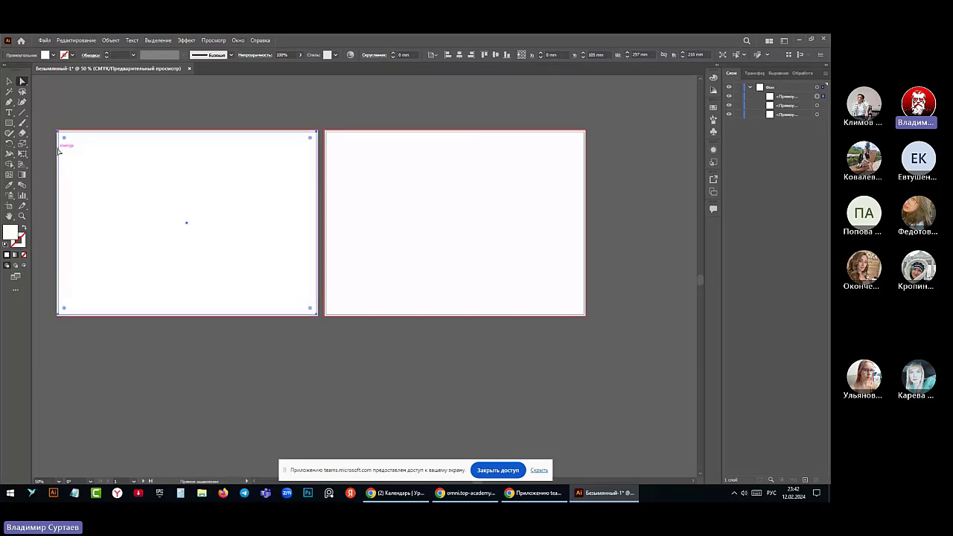
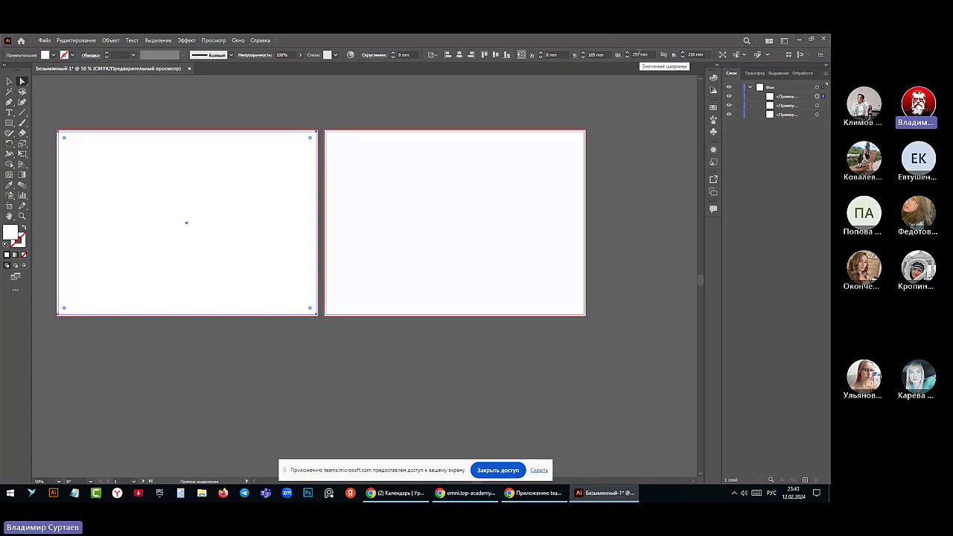
Resize the left rectangle to 293 × 206 mm, then add the second rectangle to the selection
click(645, 54)
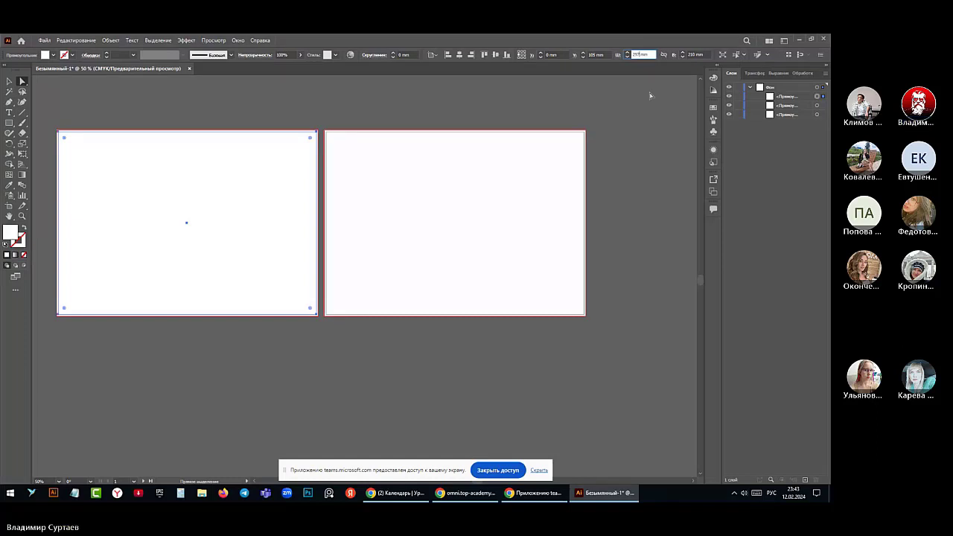
text(20)
key(Escape)
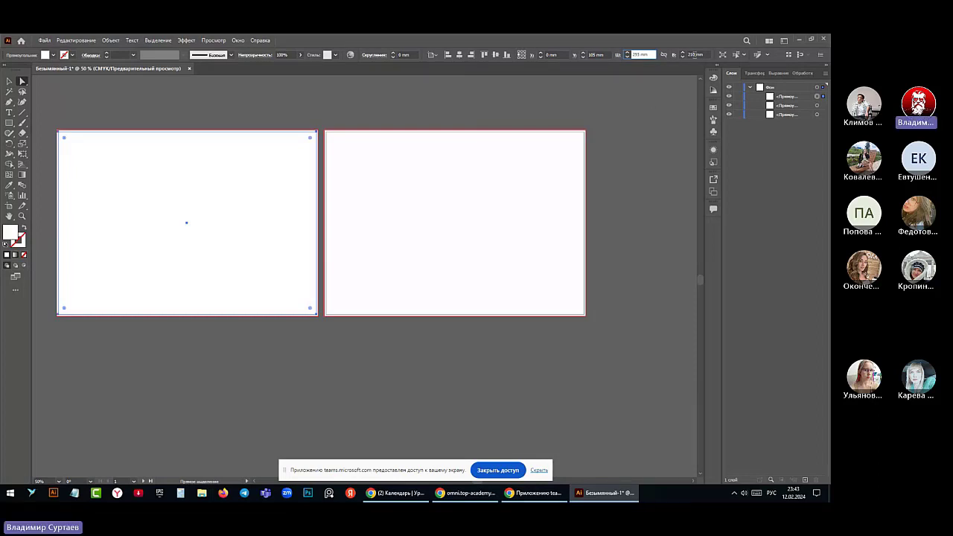
key(Tab)
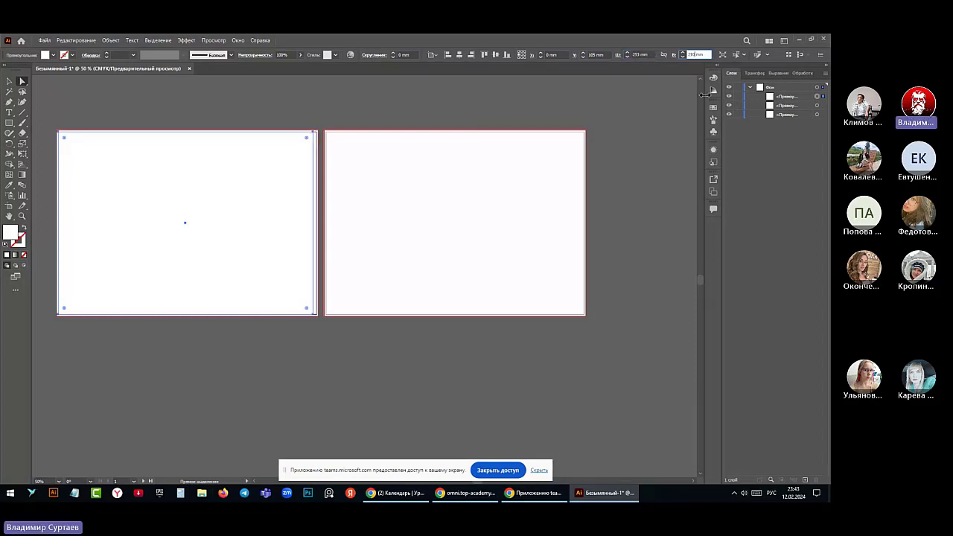
text(4)
text(0)
text(6)
key(Return)
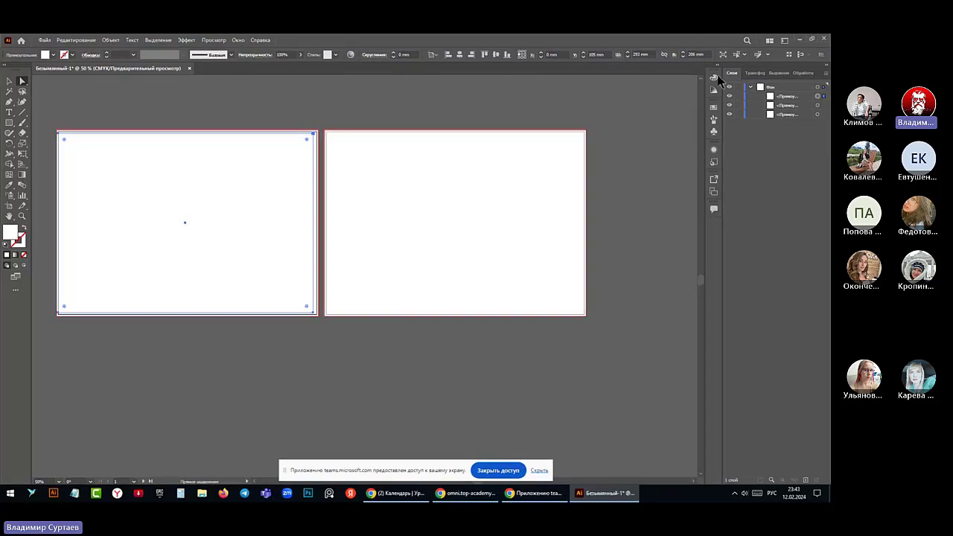
shift+click(817, 114)
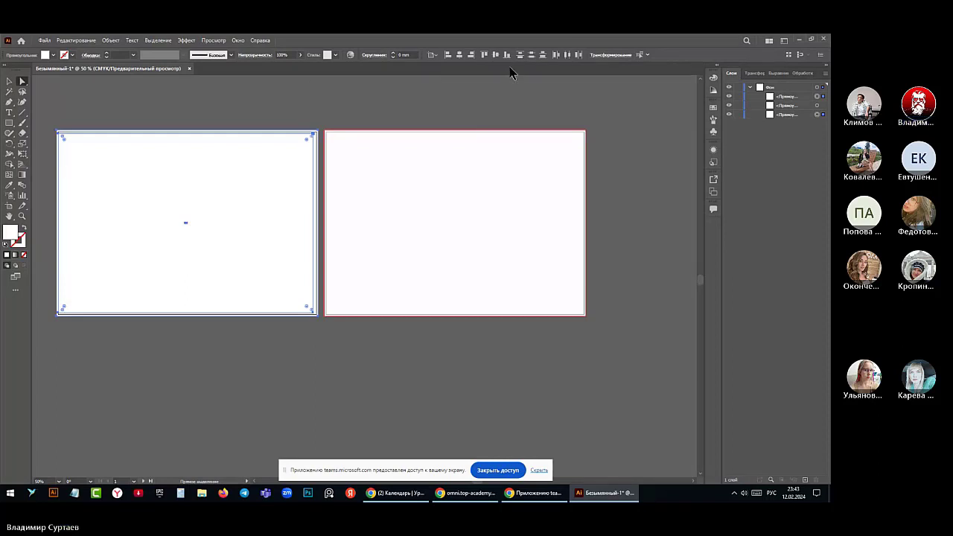
click(432, 55)
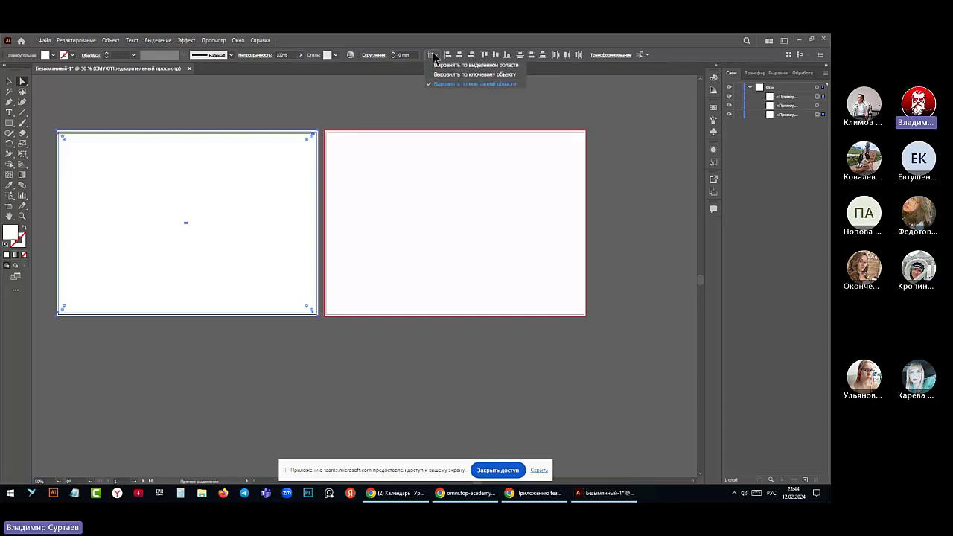
click(453, 64)
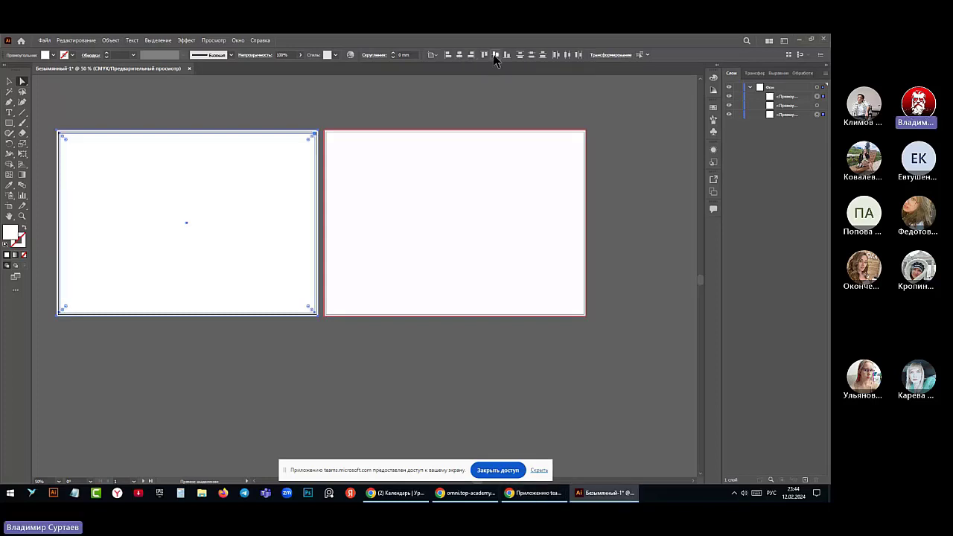
click(68, 117)
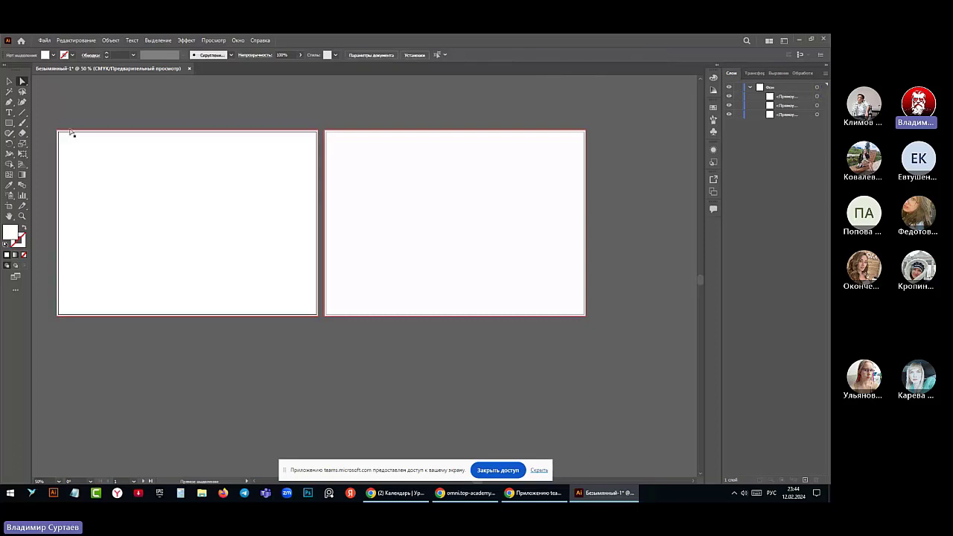
click(154, 166)
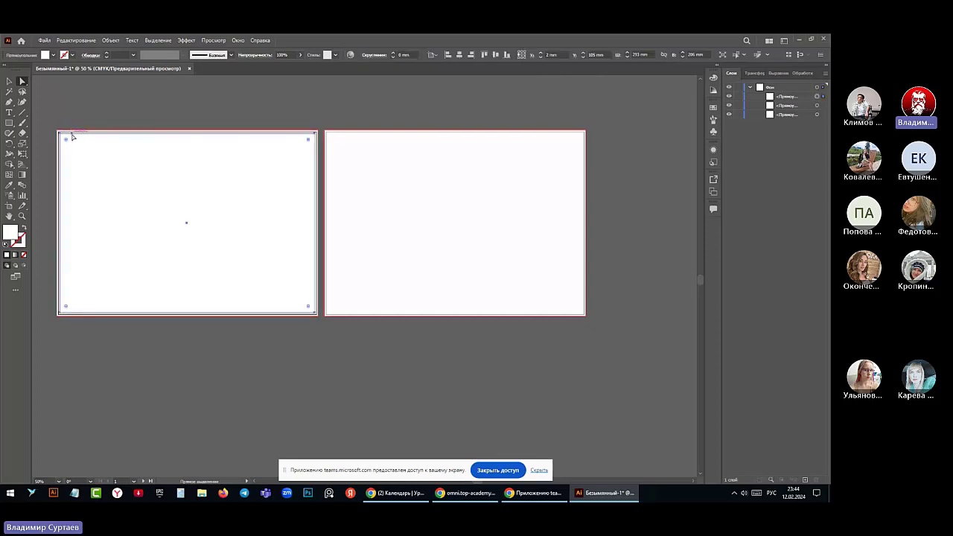
scroll(82, 133, up, 4)
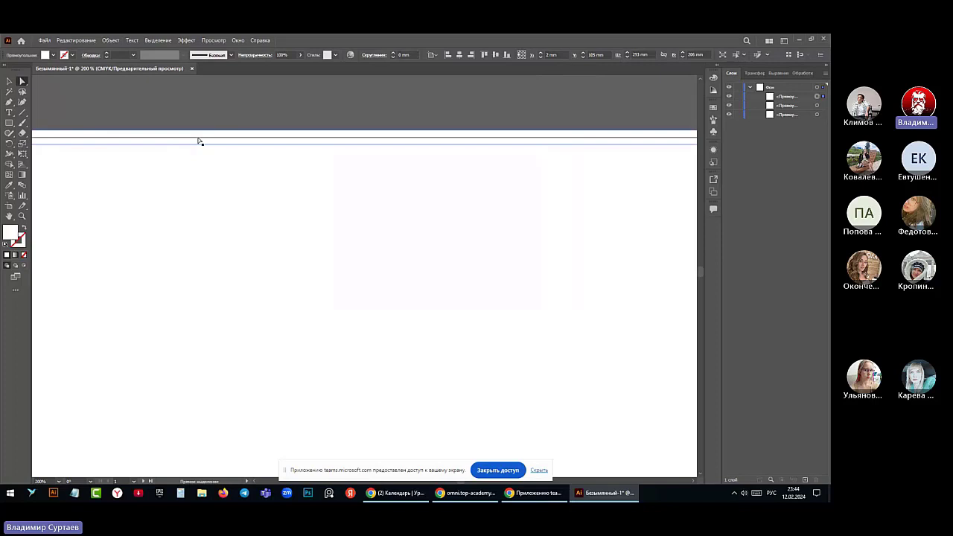
scroll(184, 147, down, 2)
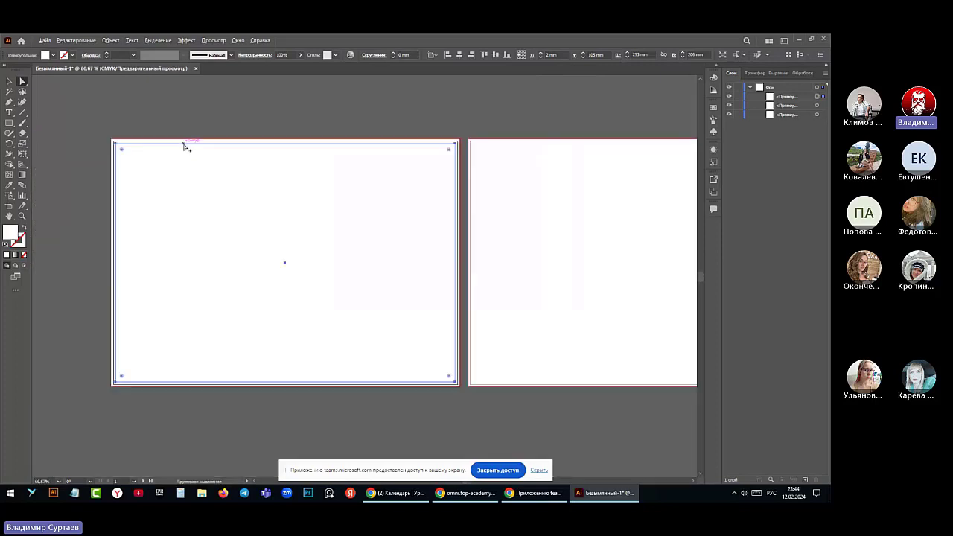
scroll(262, 161, down, 2)
scroll(262, 161, down, 2)
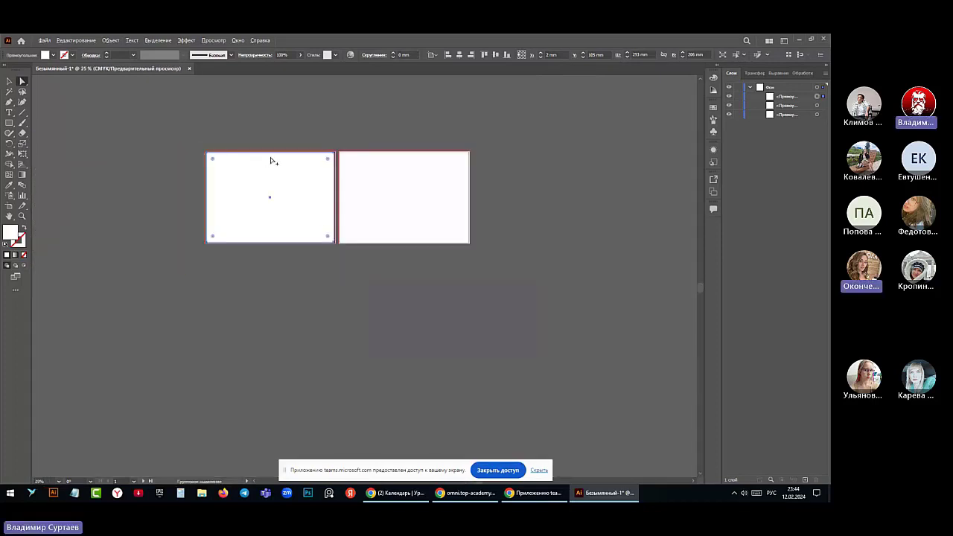
scroll(343, 160, up, 1)
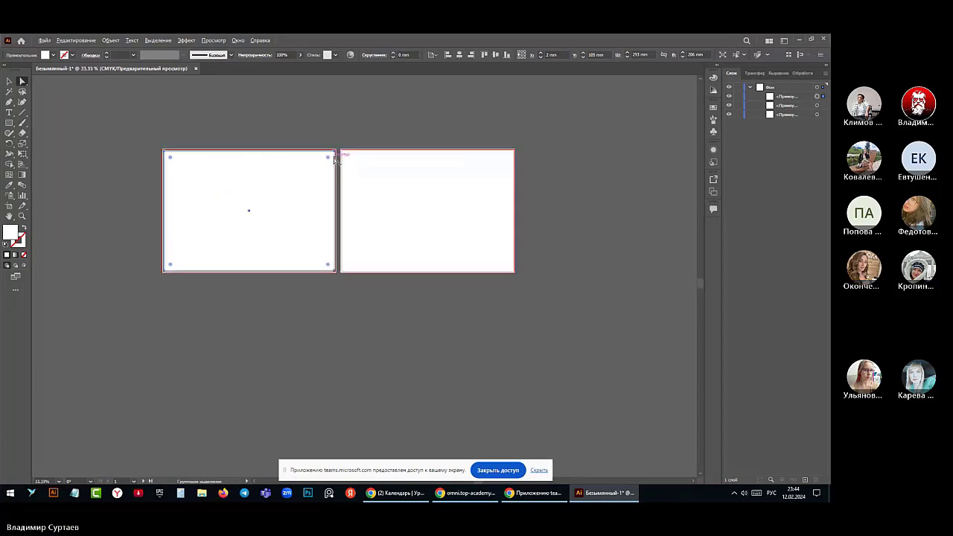
Alt-drag a duplicate of the inset rectangle onto the right artboard and select the copy
click(432, 56)
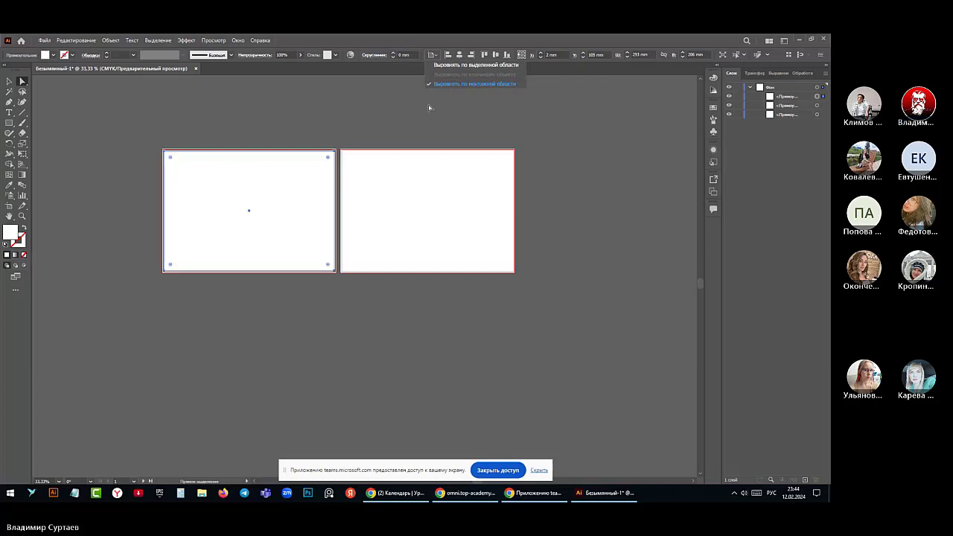
click(782, 98)
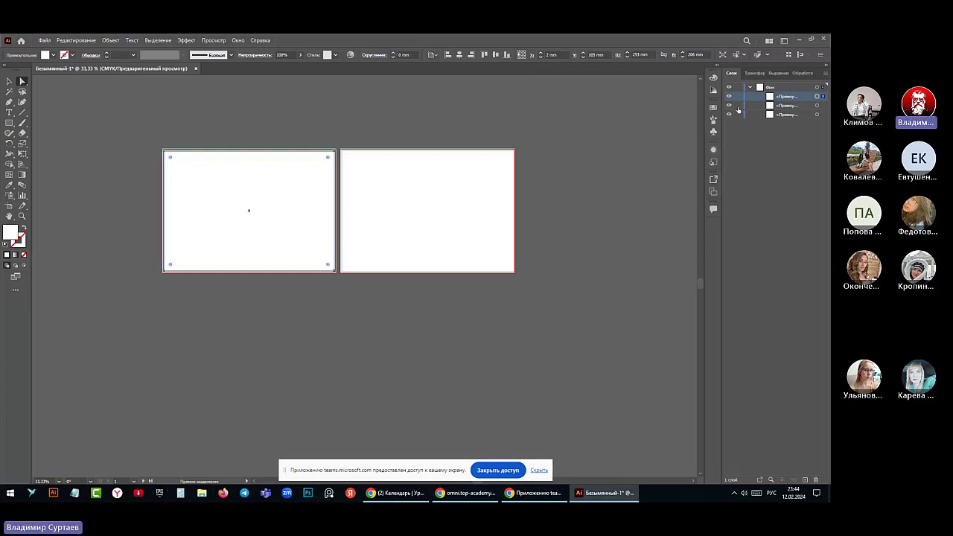
key(alt)
drag(261, 194, 459, 180)
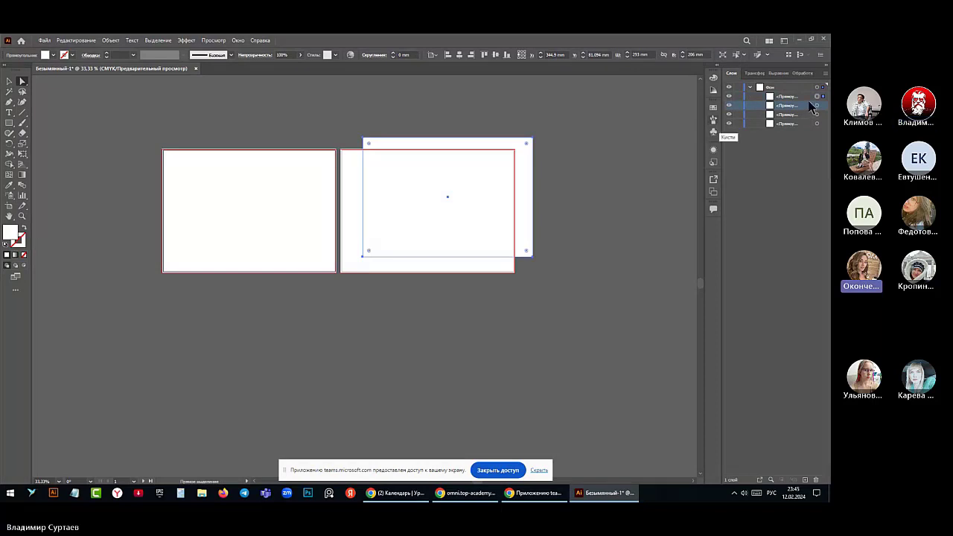
click(797, 97)
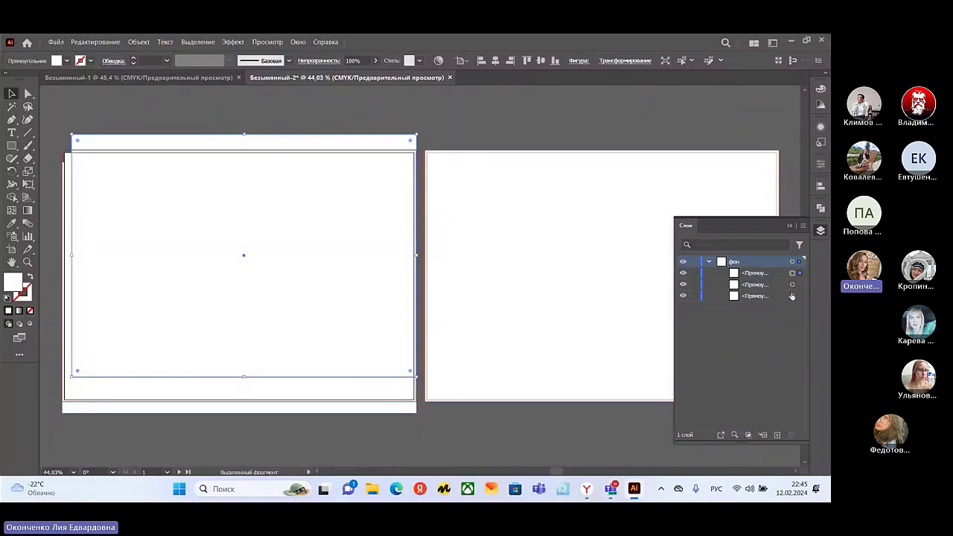
Select both left-artboard rectangles and centre them horizontally and vertically, aligned to the artboard
shift+click(791, 295)
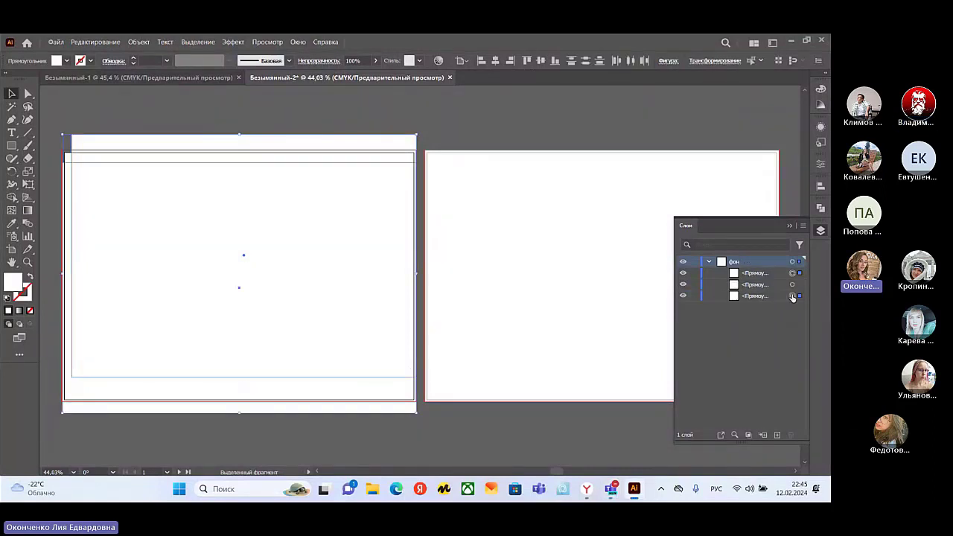
click(463, 61)
click(495, 96)
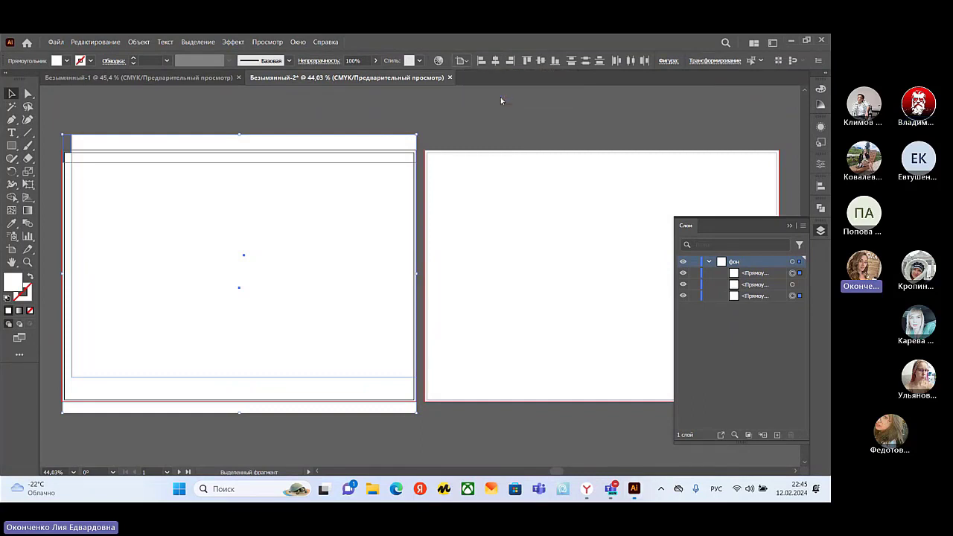
click(495, 60)
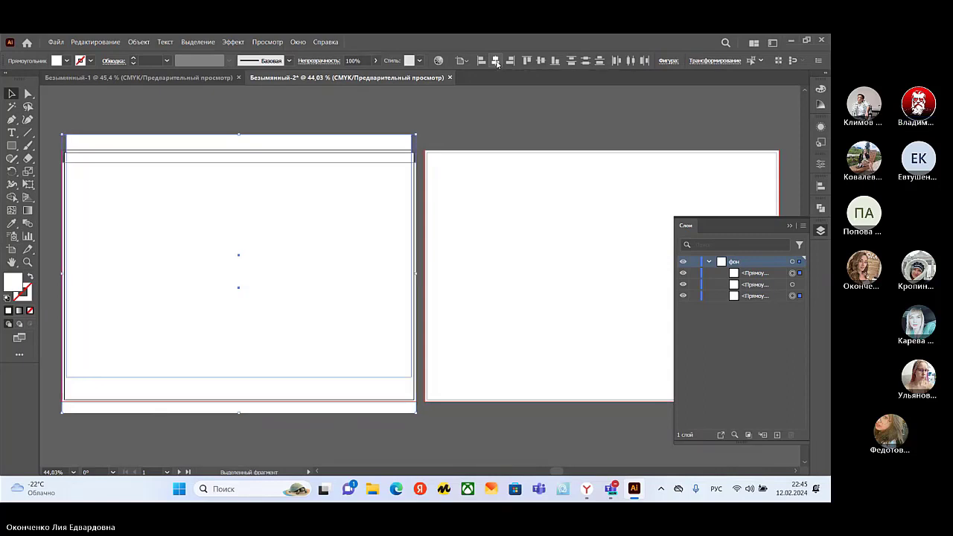
click(540, 61)
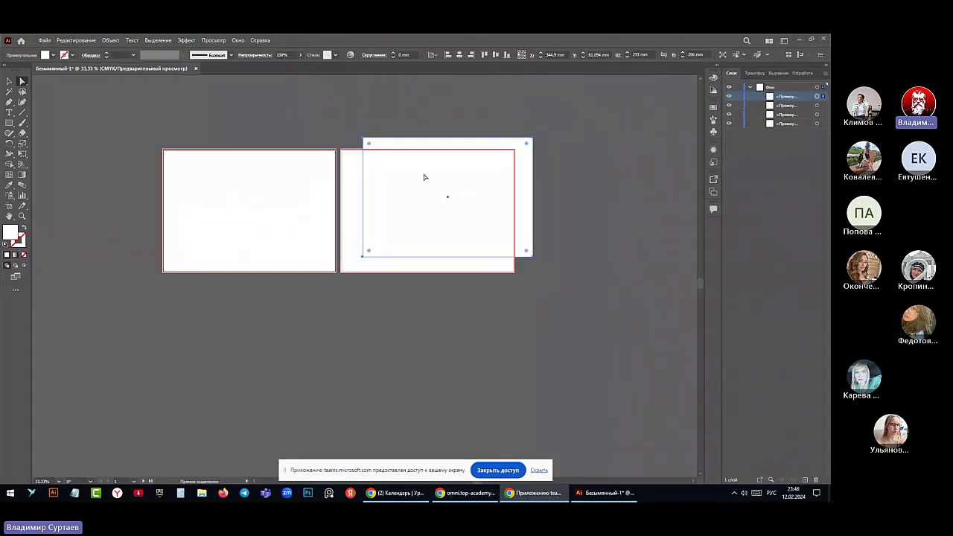
Centre the copy on the right artboard's rectangle both ways, then collapse and lock the Фон layer
shift+click(353, 217)
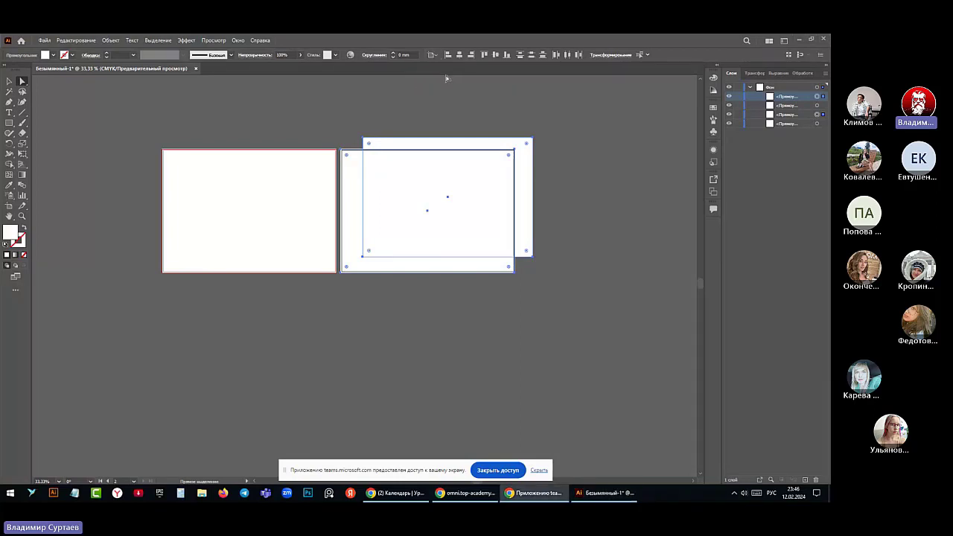
click(460, 57)
click(495, 56)
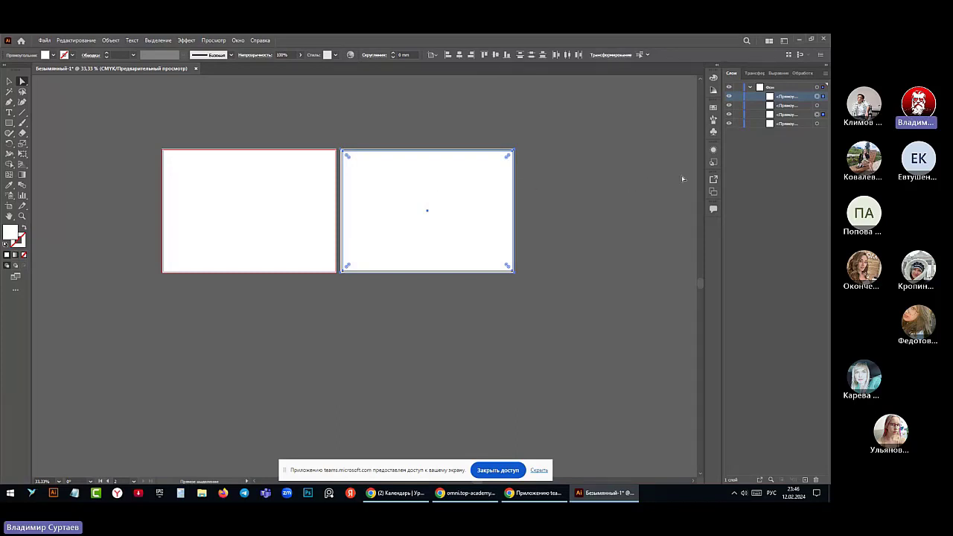
click(750, 87)
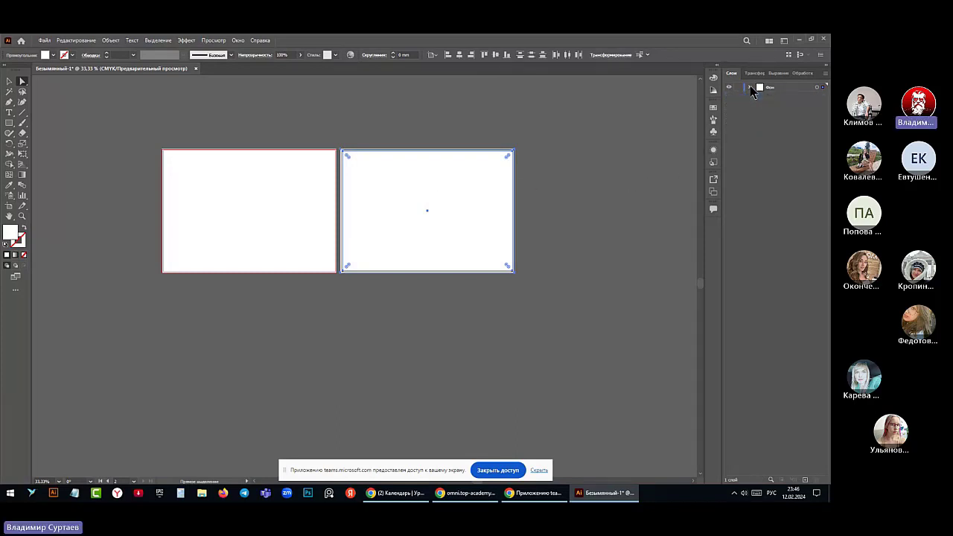
click(739, 87)
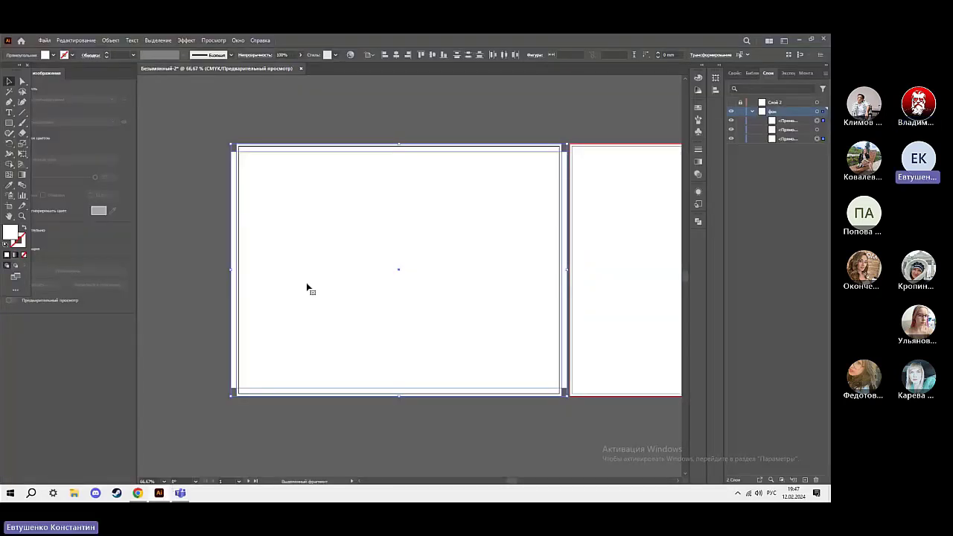
Keep Align to Artboard checked and select all three background rectangles with Ctrl+A
click(307, 288)
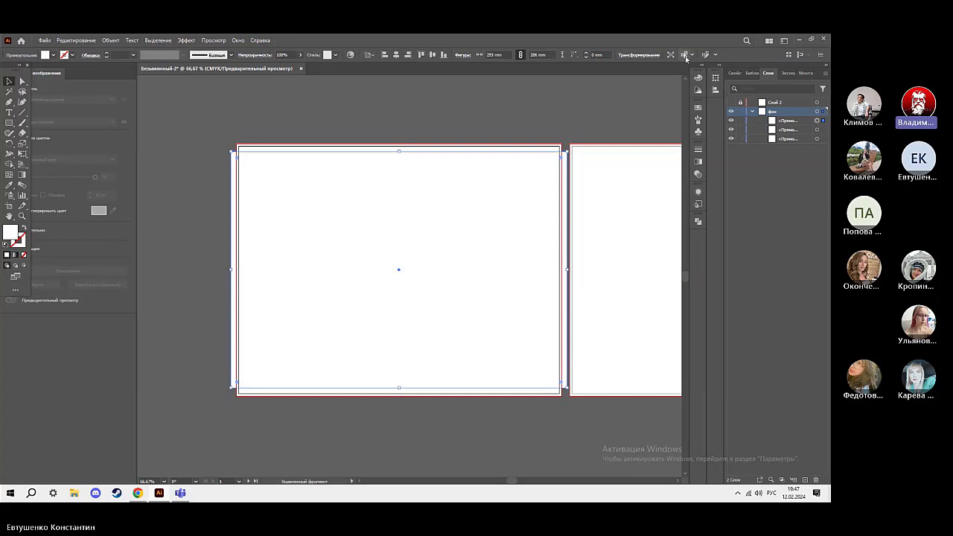
click(816, 139)
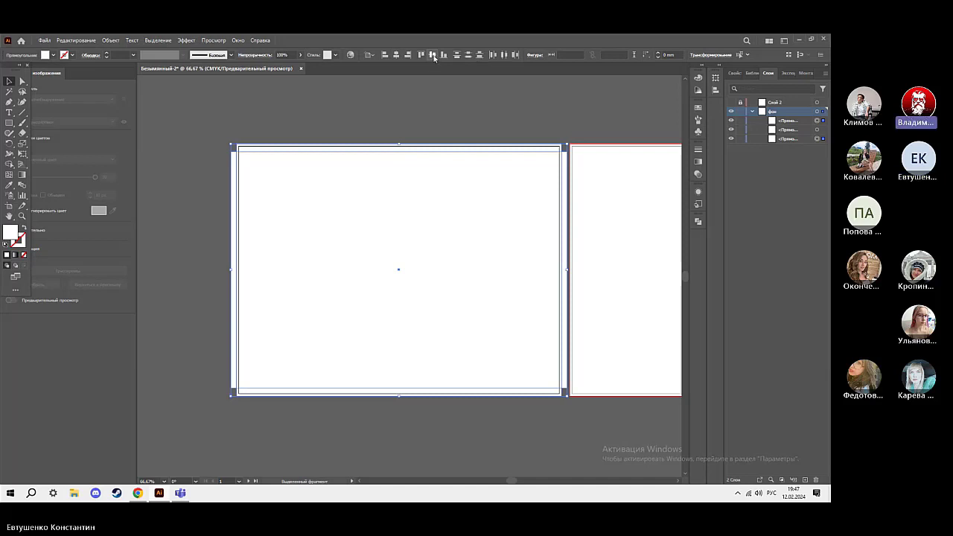
click(421, 78)
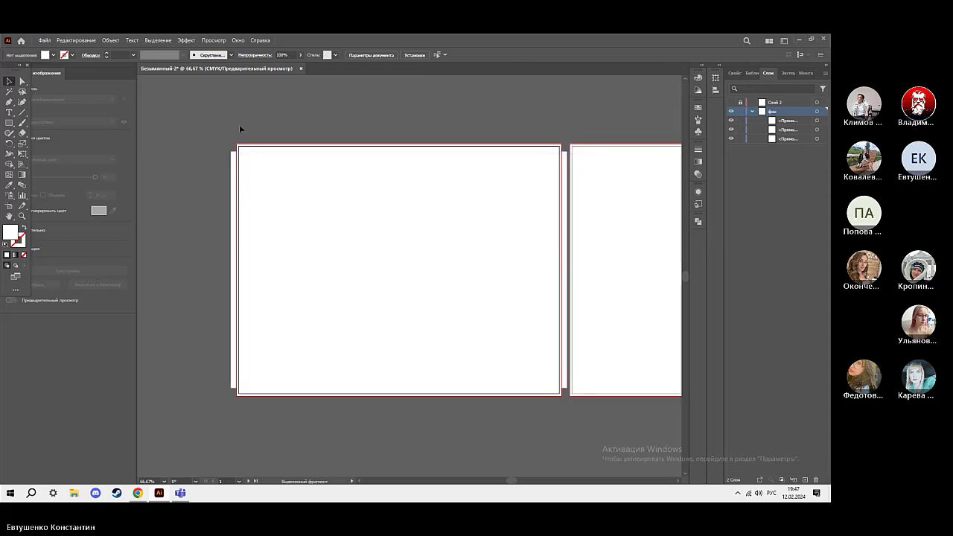
click(232, 171)
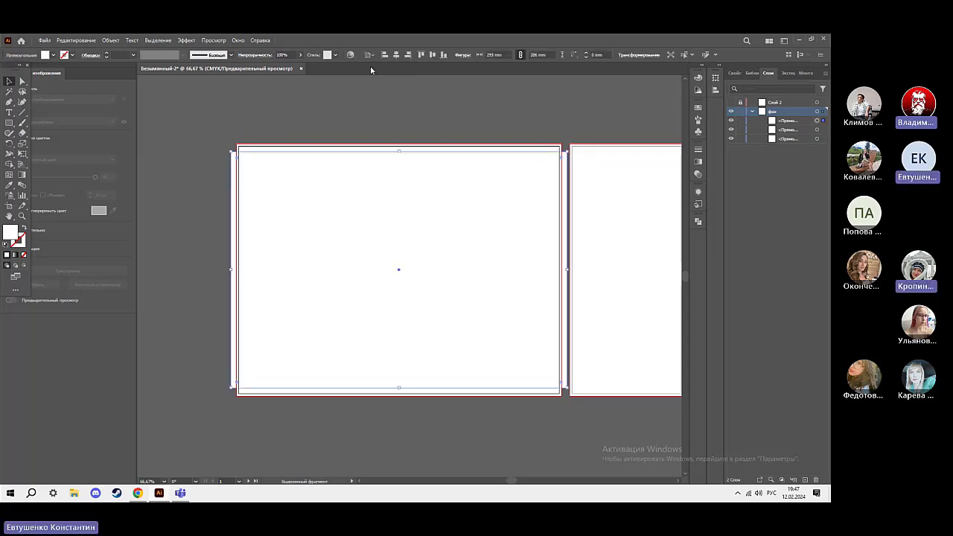
click(369, 55)
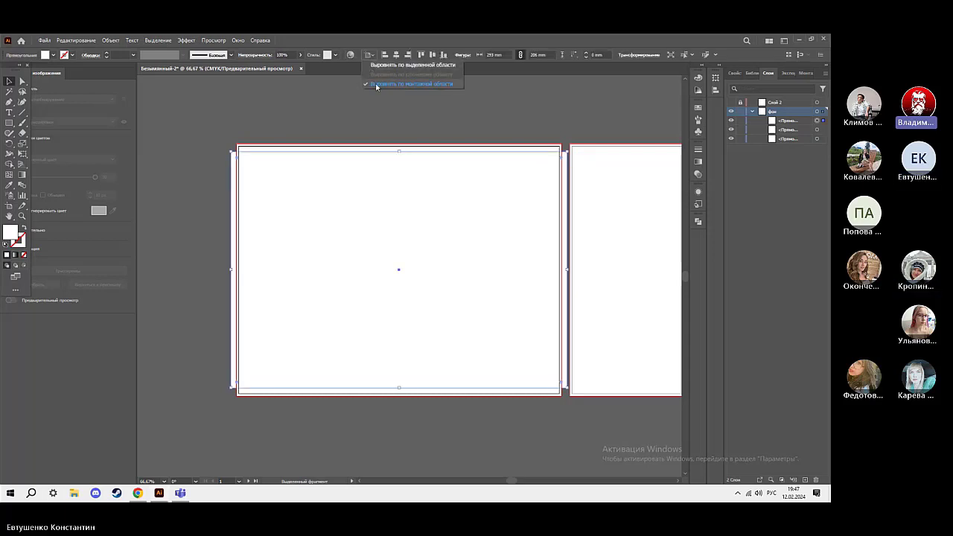
click(481, 80)
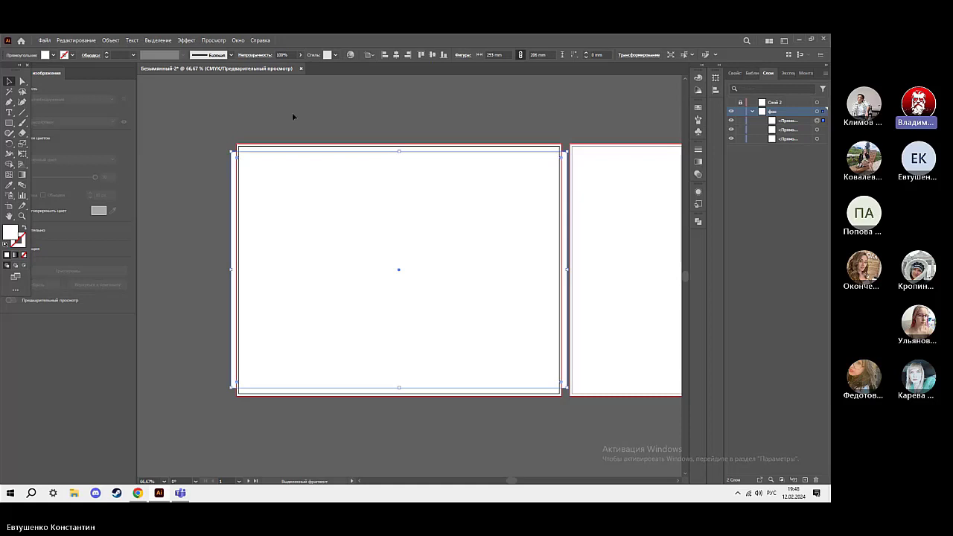
key(ctrl+a)
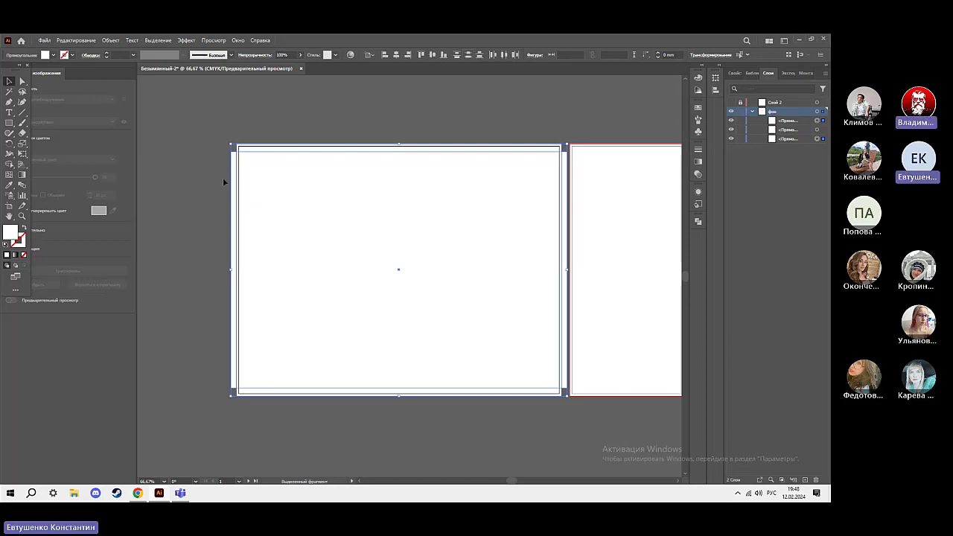
Try left and centre alignment, then drag the large white rectangle up and left off the artboards
click(384, 56)
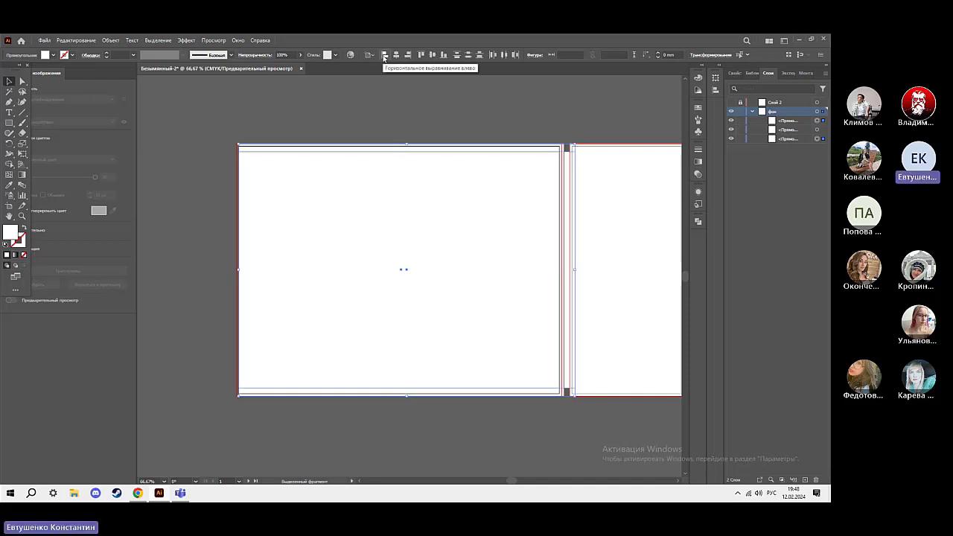
click(396, 57)
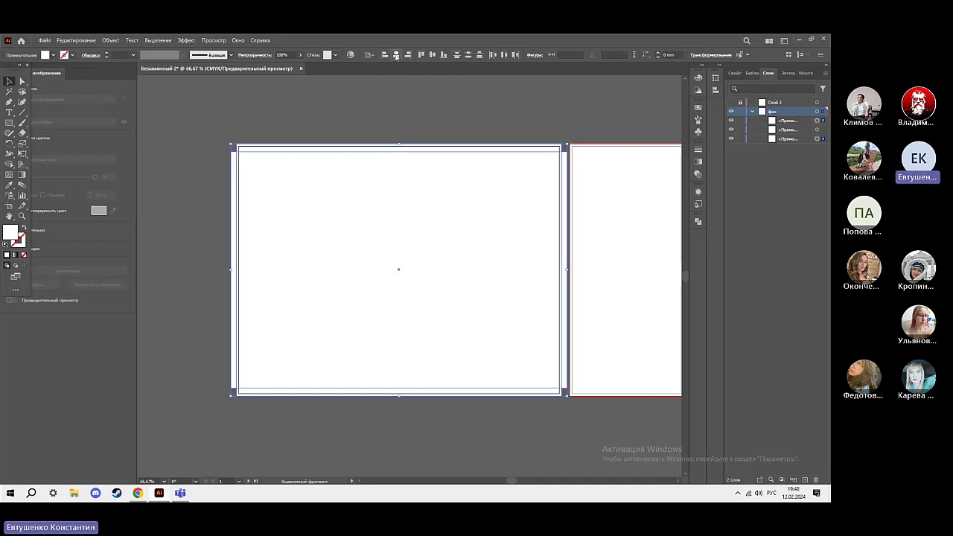
click(397, 57)
click(397, 56)
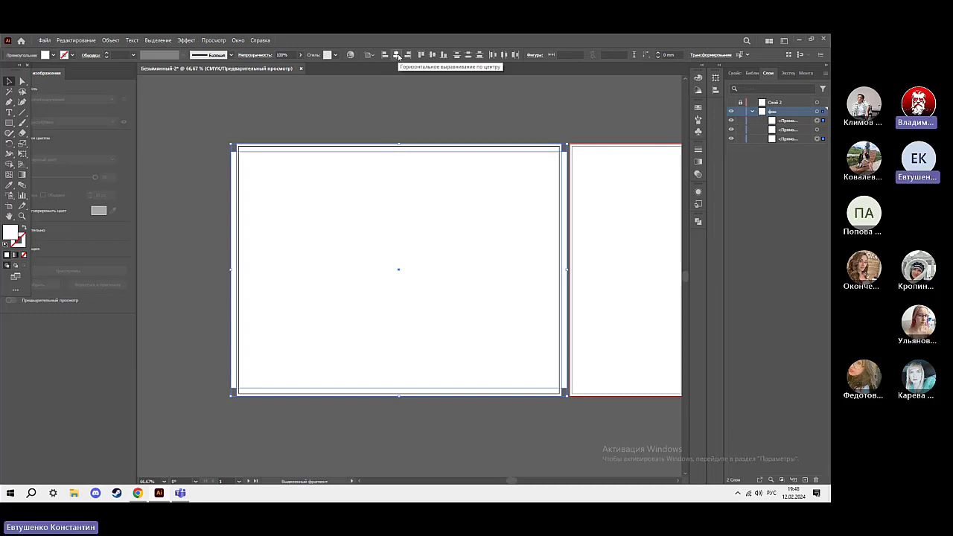
click(384, 57)
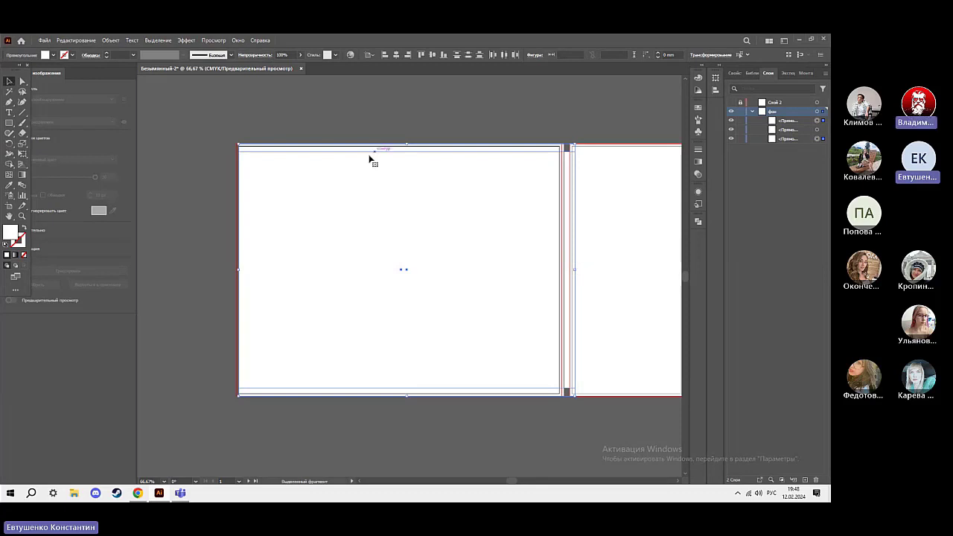
drag(387, 265, 234, 194)
Stack the other white rectangle below the first one, left of the artboards
key(ctrl+minus)
key(ctrl+minus)
key(ctrl+minus)
key(ctrl+minus)
key(ctrl+plus)
key(ctrl+plus)
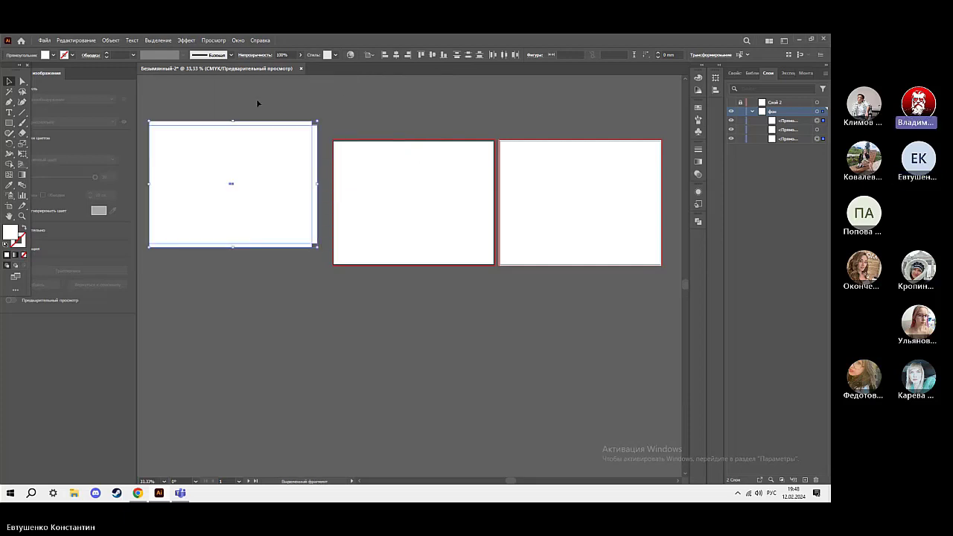
click(325, 138)
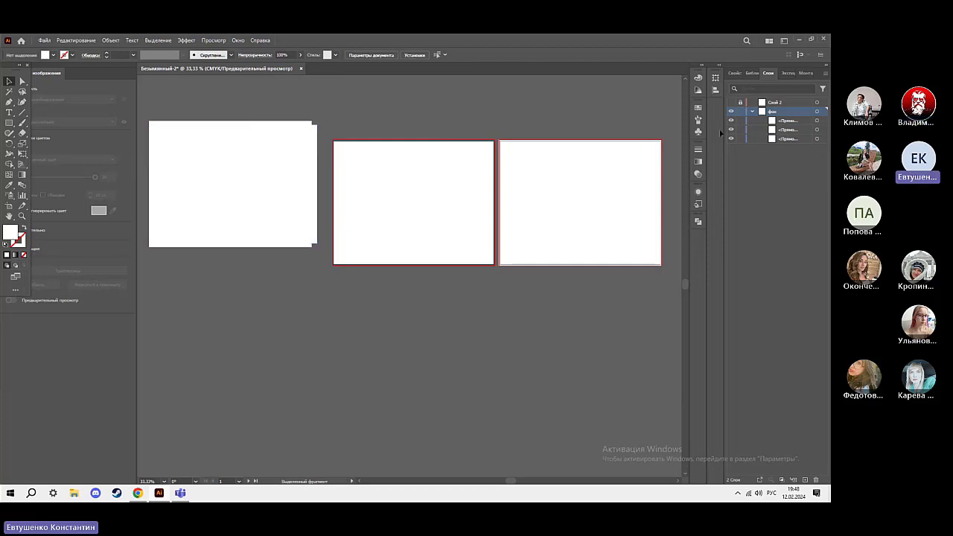
click(817, 121)
drag(251, 144, 257, 297)
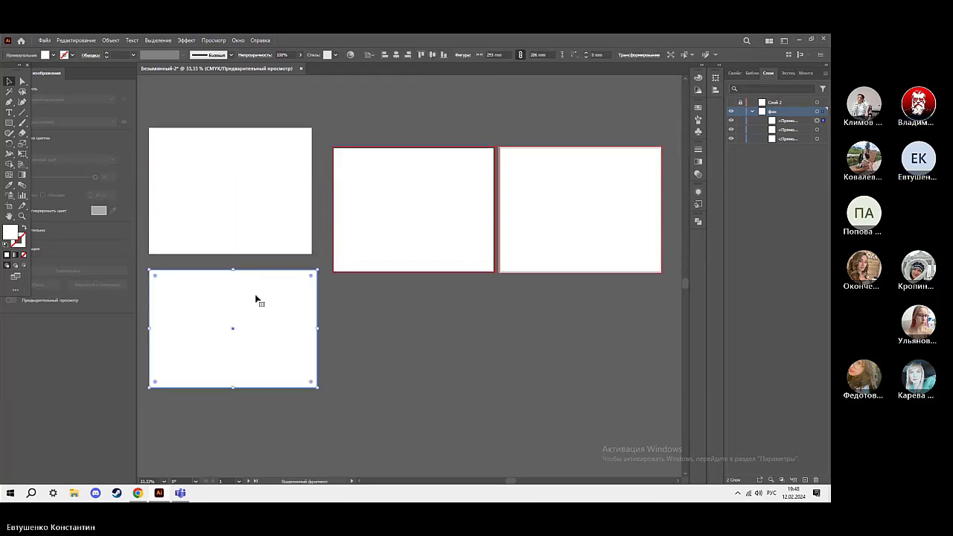
click(346, 313)
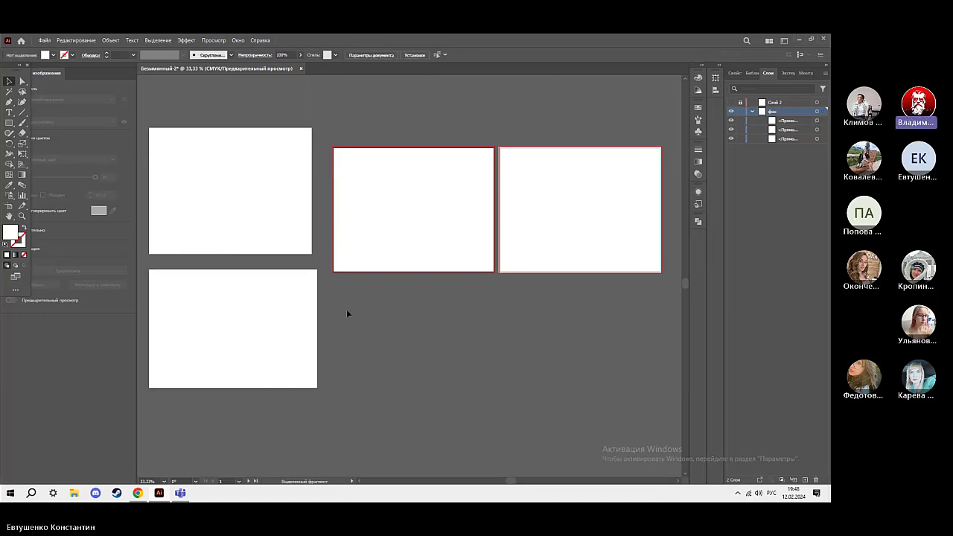
click(310, 285)
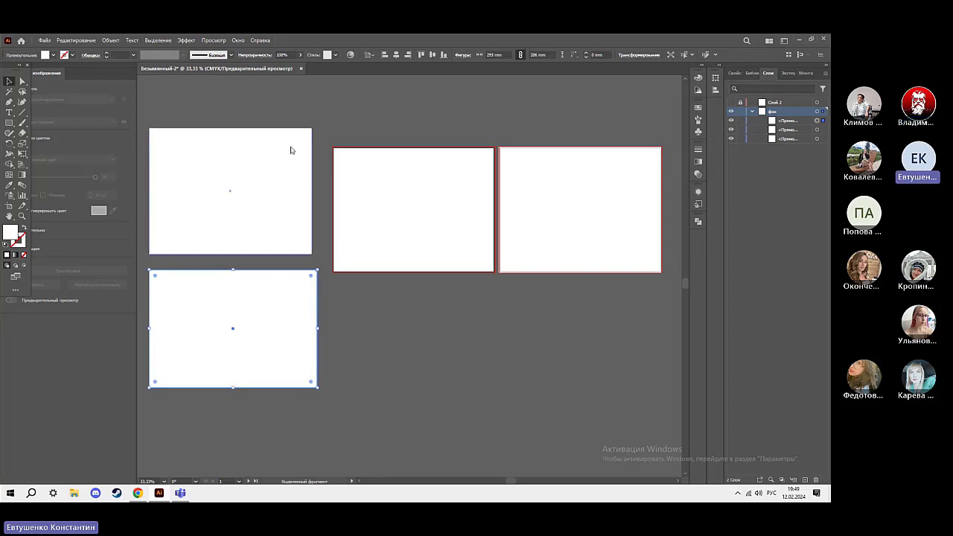
click(292, 177)
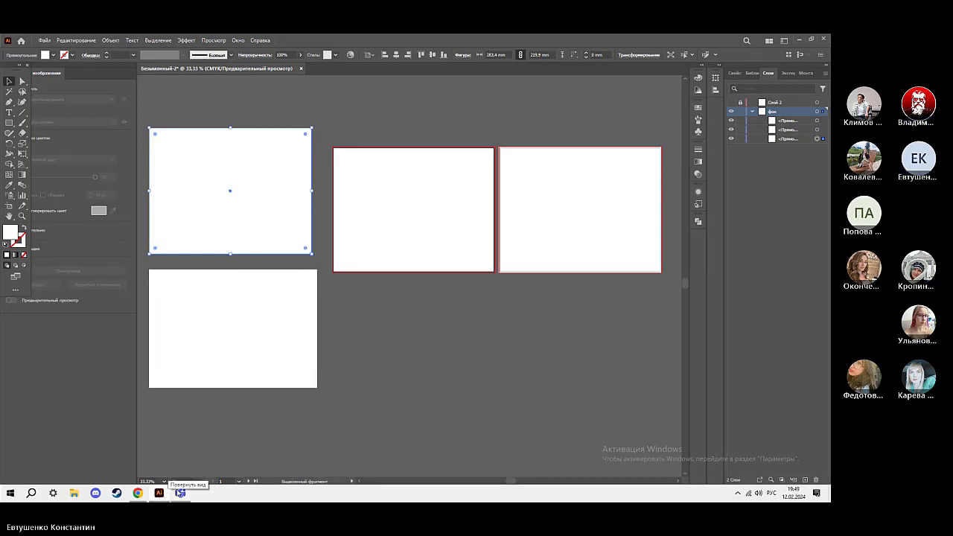
Switch to the Teams meeting and stop sharing the screen with Alt+S
key(alt+Tab)
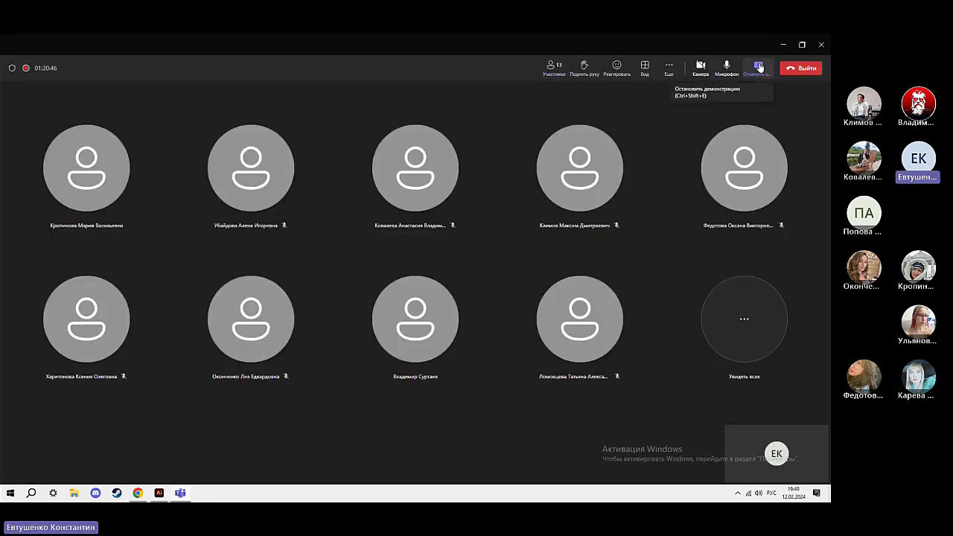
key(alt+s)
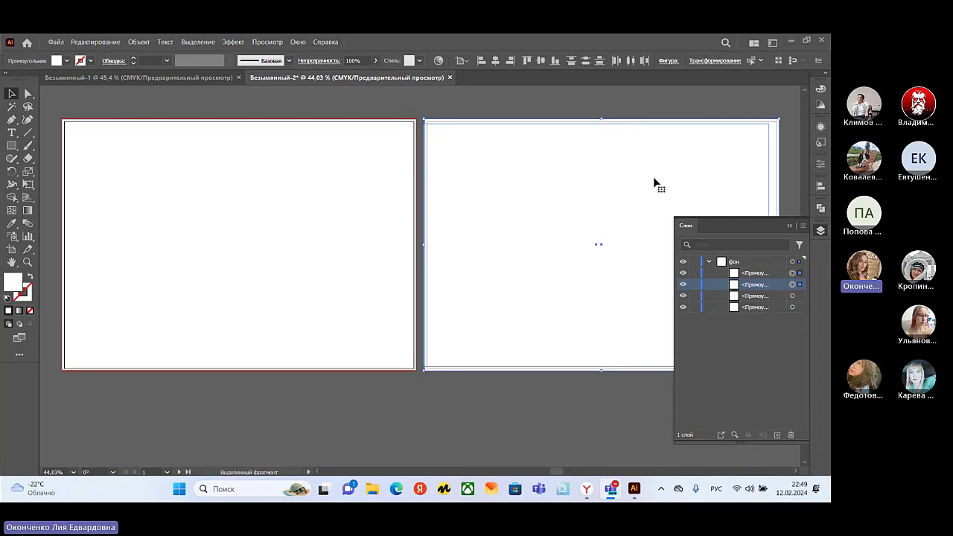
Centre the white rectangle horizontally on the second artboard, then nudge it four steps right
click(462, 60)
click(476, 96)
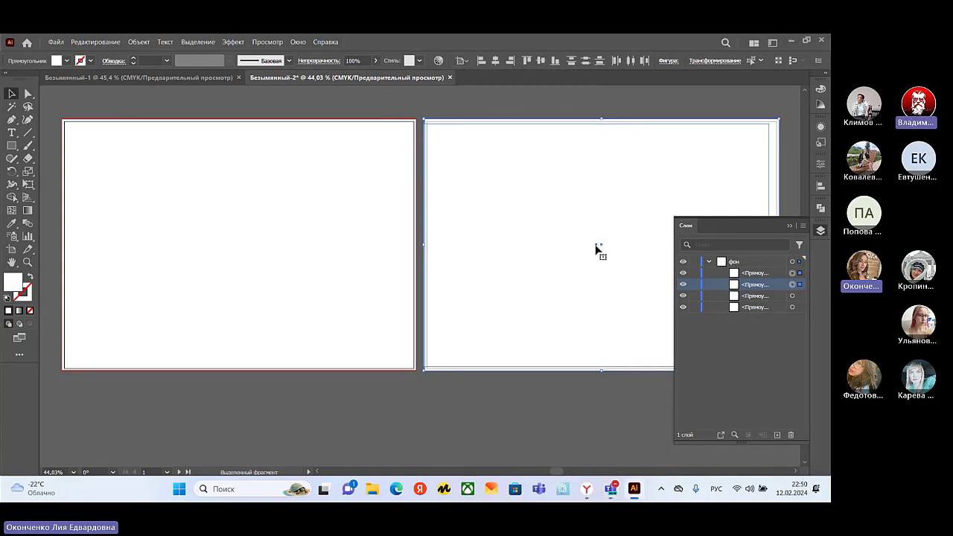
click(500, 64)
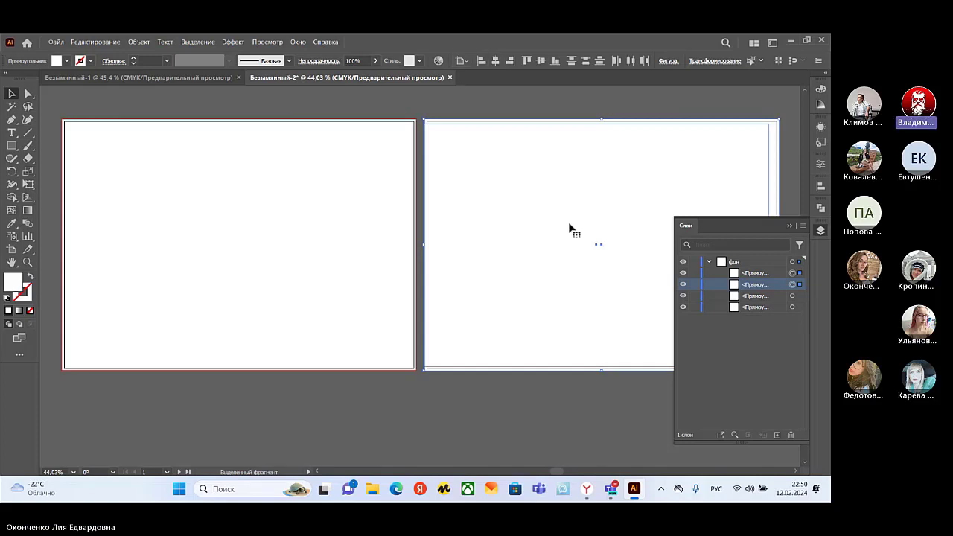
key(Right)
key(Right)
key(Right)
key(Right)
key(Right)
key(Right)
key(Right)
key(Right)
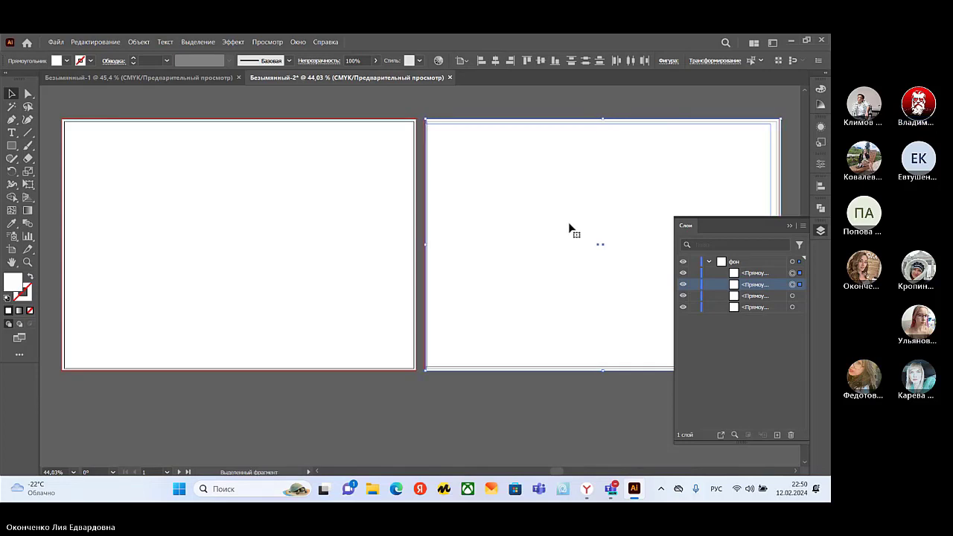
key(Right)
key(Right)
key(Right)
key(Right)
key(Right)
key(Right)
key(Right)
key(Right)
key(Right)
key(Right)
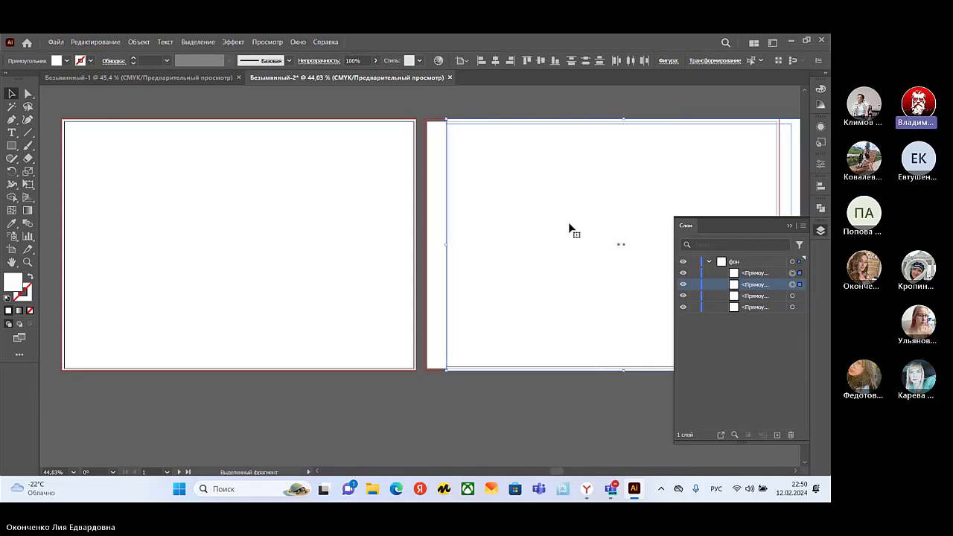
key(Right)
key(Right)
key(Right)
key(Right)
key(Right)
key(Right)
key(Right)
key(Right)
key(Right)
key(Right)
key(Right)
key(Right)
key(Right)
key(Right)
key(Right)
key(Right)
key(Right)
key(Right)
key(Right)
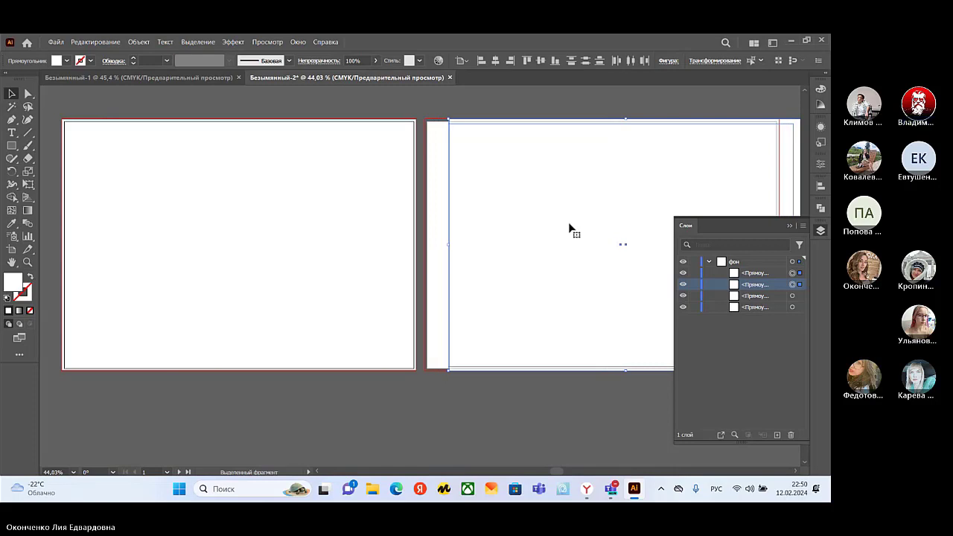
key(Right)
key(Right)
key(Right)
key(Right)
key(Right)
key(Right)
key(Right)
key(Right)
key(Right)
key(Right)
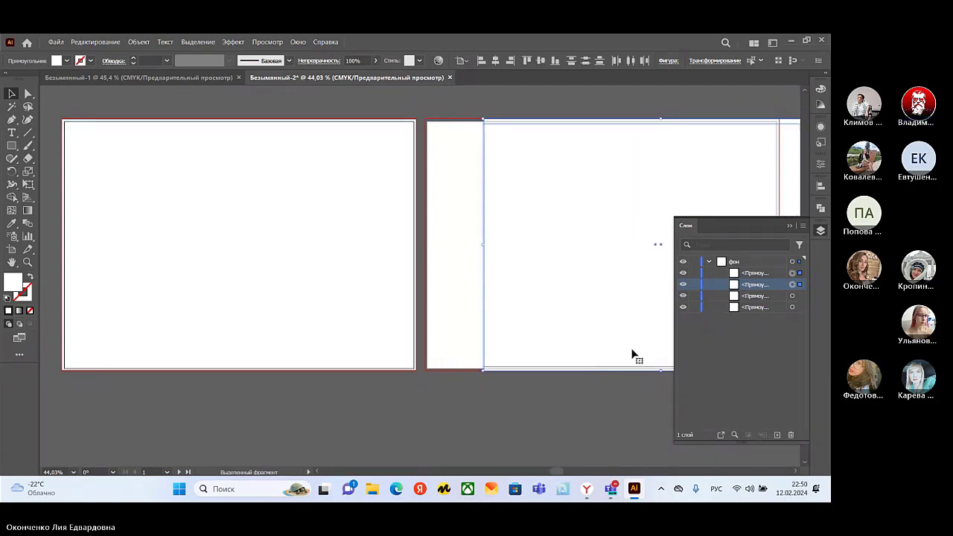
click(454, 199)
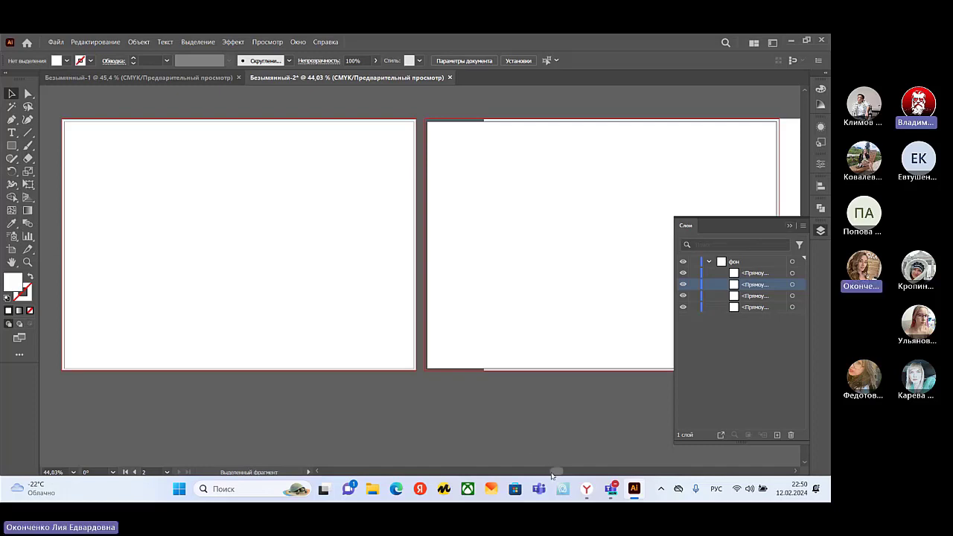
Move the rectangles on the second artboard upward and lock the two background rectangles
drag(555, 472, 567, 474)
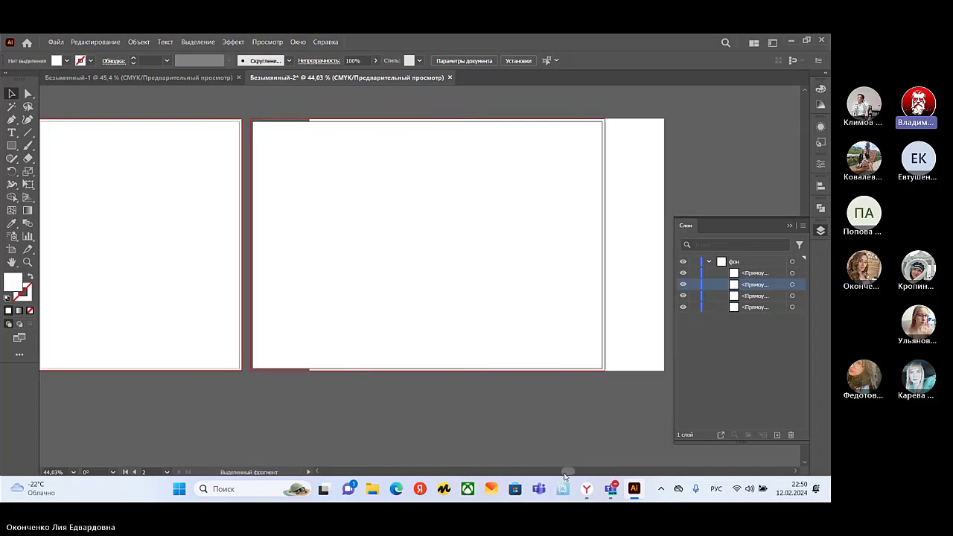
click(636, 250)
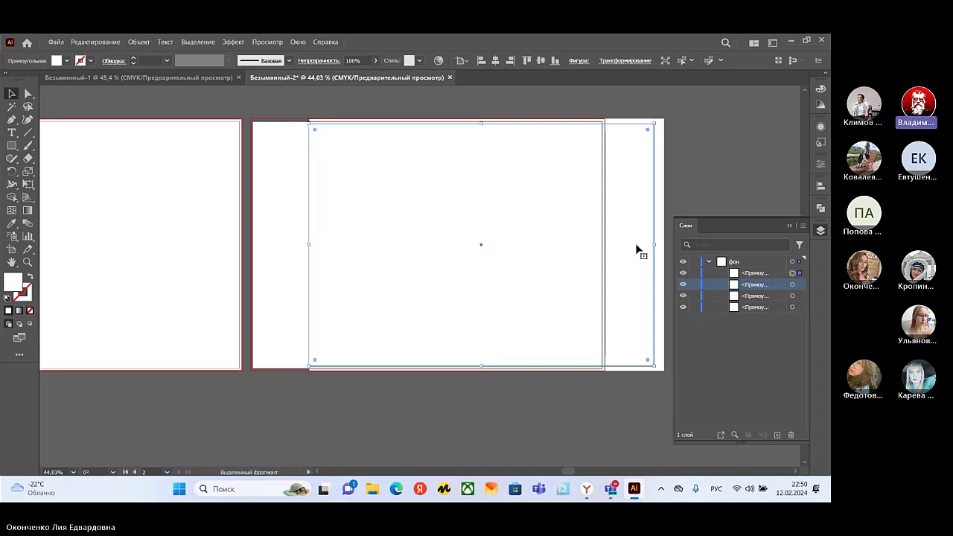
drag(635, 243, 633, 199)
click(660, 202)
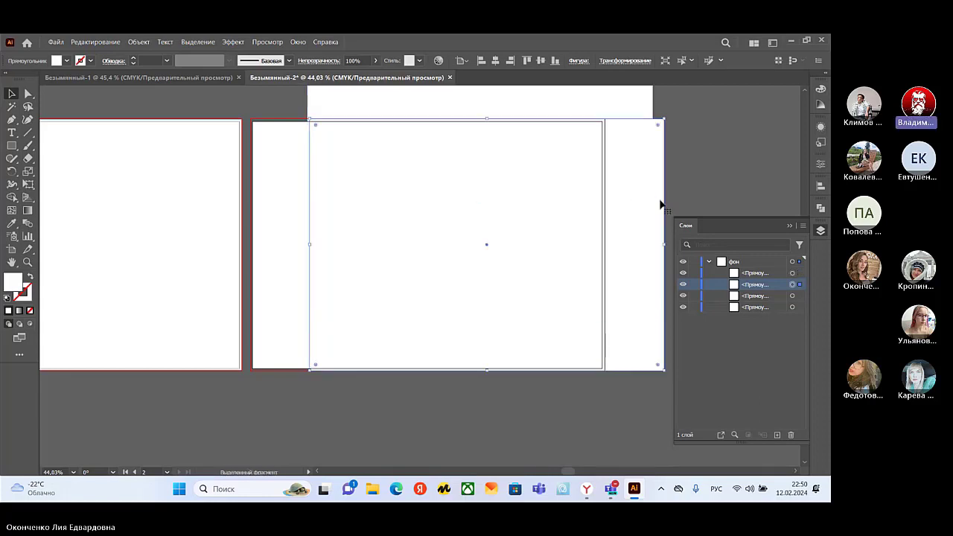
scroll(642, 210, up, 2)
click(638, 210)
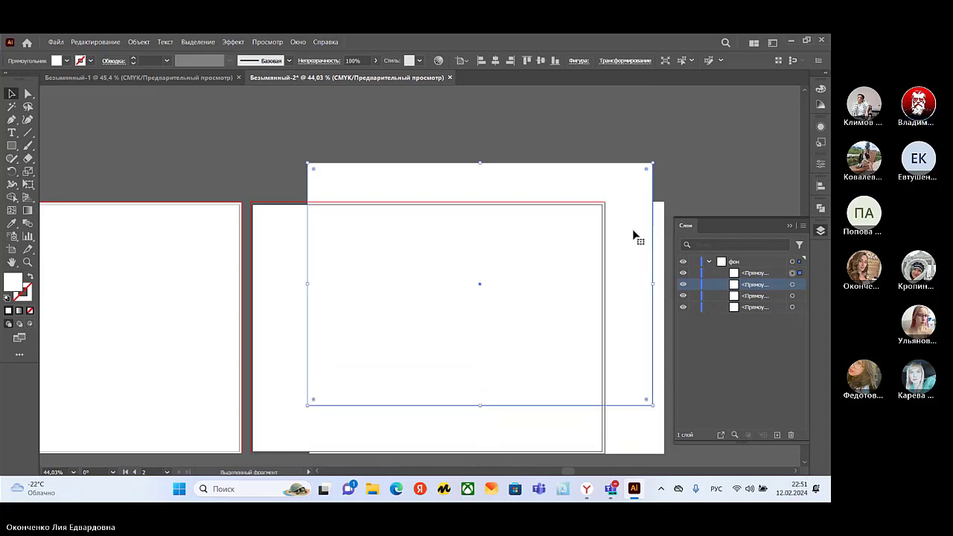
drag(665, 271, 666, 227)
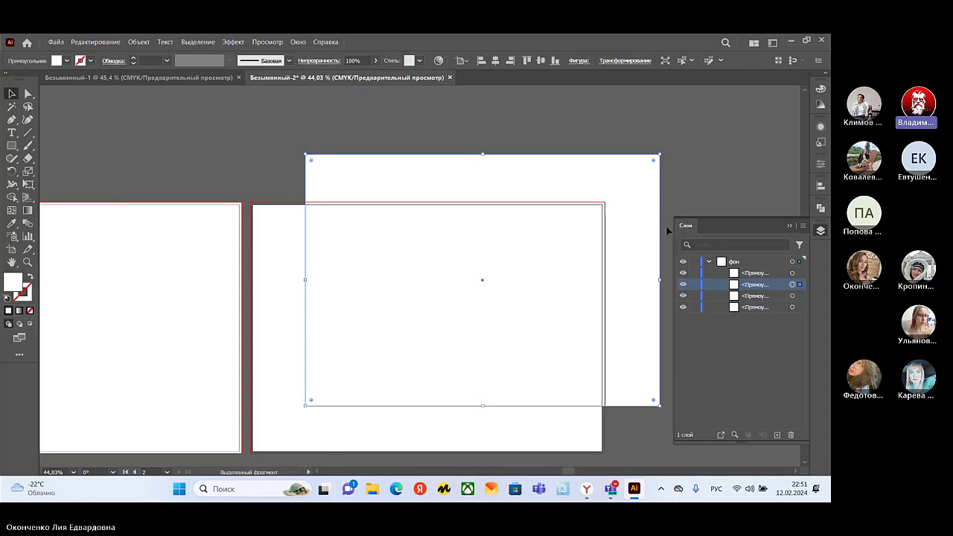
click(693, 295)
click(694, 307)
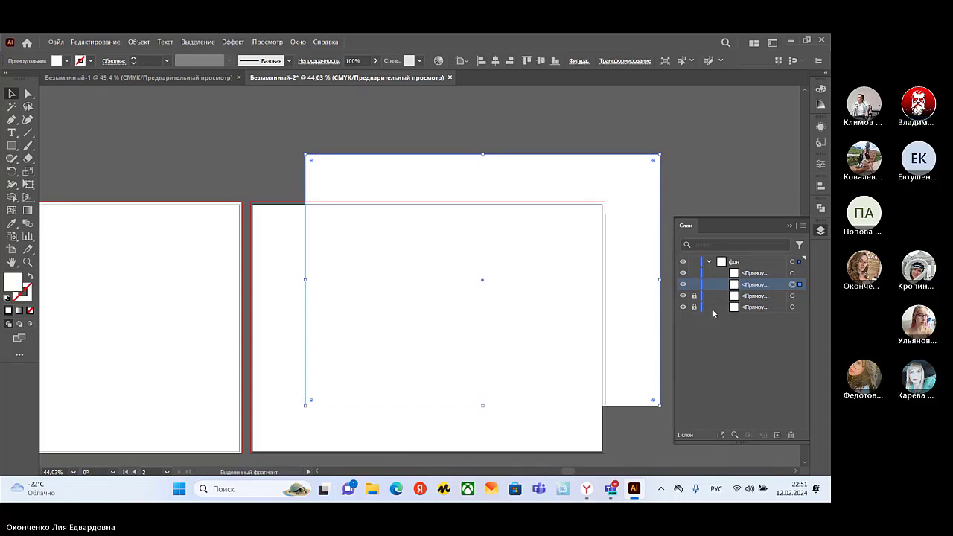
Select the smaller and larger rectangles and centre them horizontally and vertically on the artboard
click(792, 274)
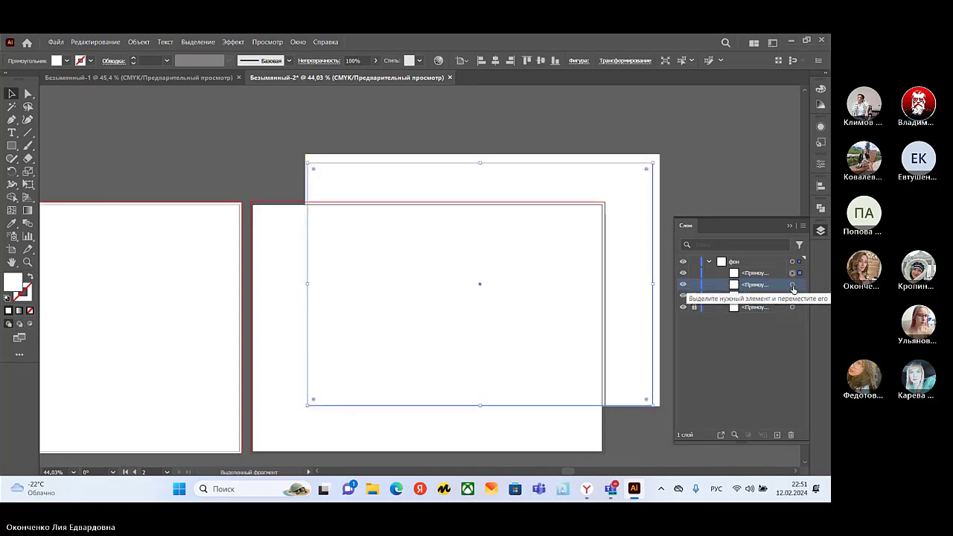
click(792, 286)
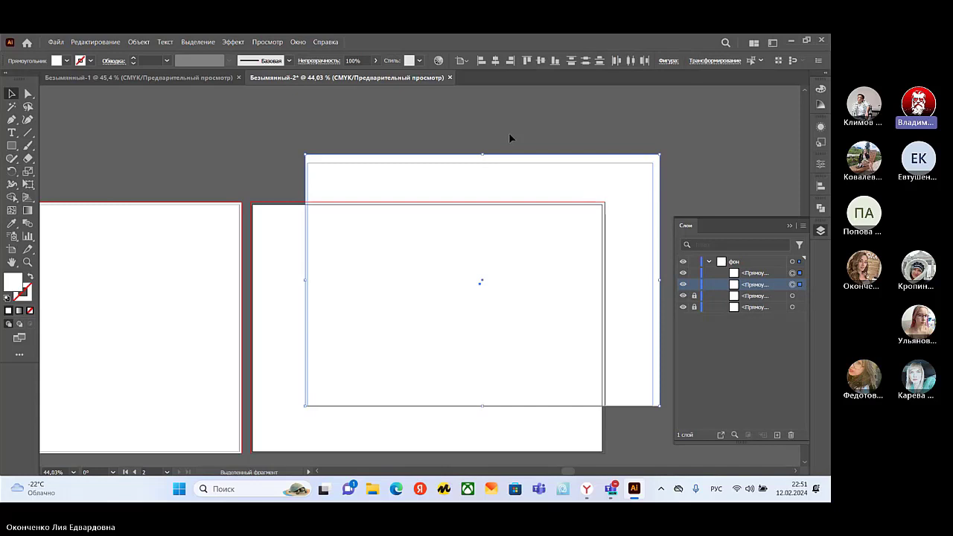
click(461, 61)
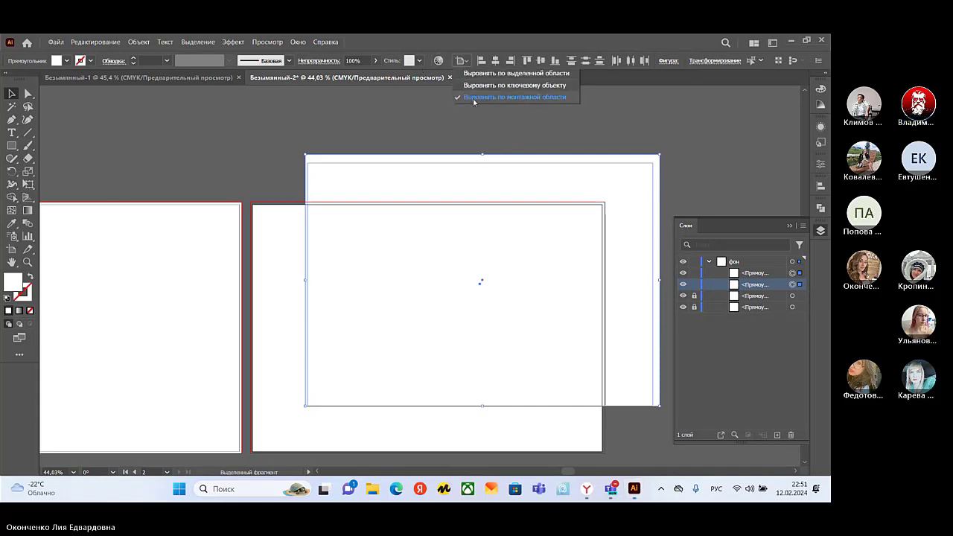
click(473, 98)
click(495, 61)
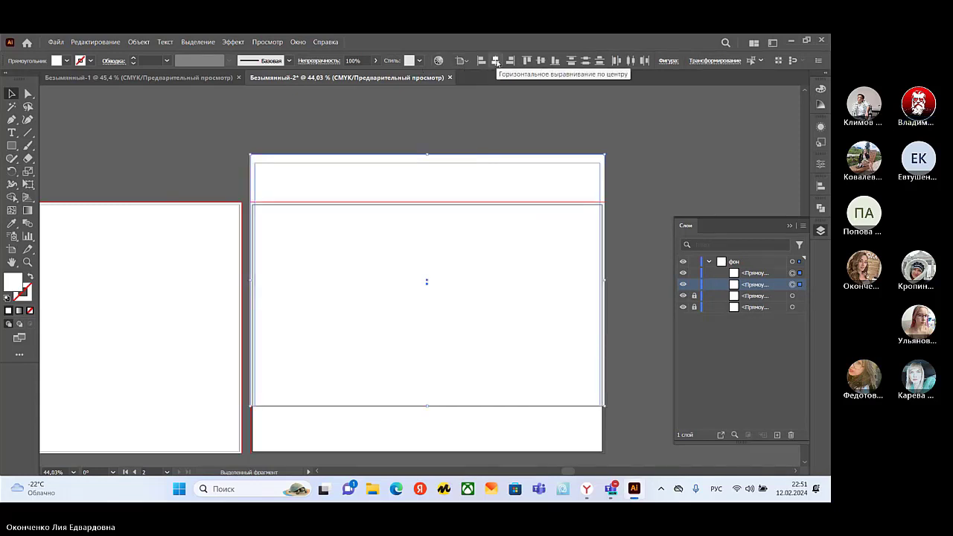
click(540, 63)
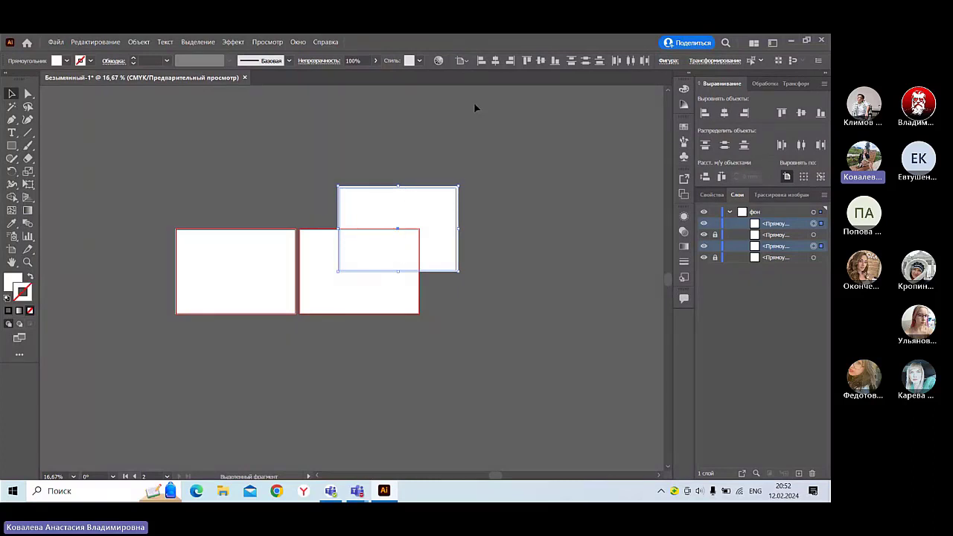
Try centring the top rectangle on the artboard, undo it, and shift it toward the right artboard
click(460, 62)
click(484, 73)
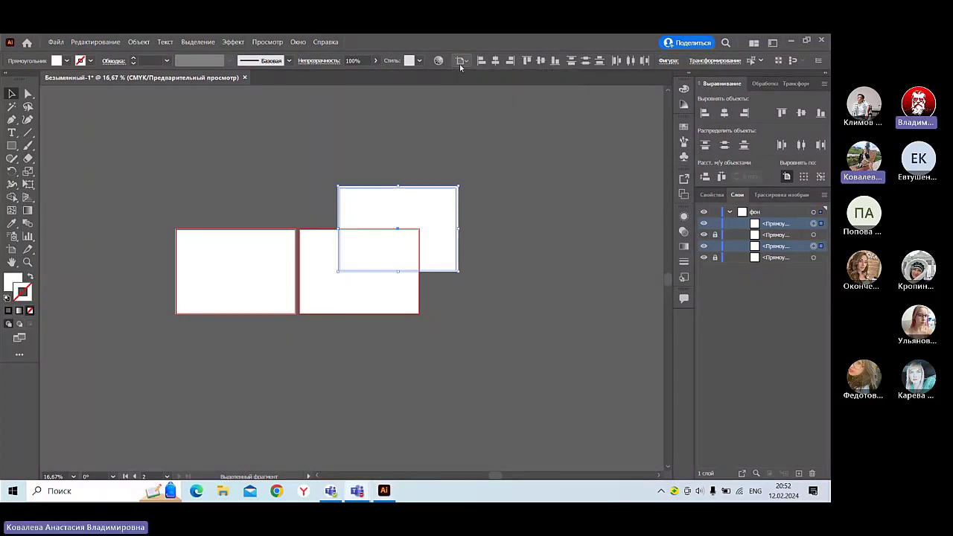
click(494, 61)
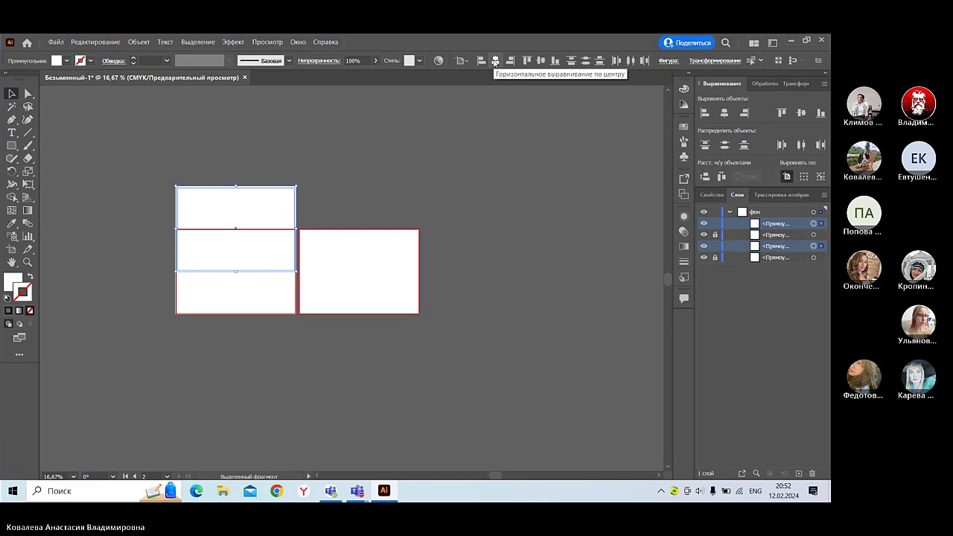
click(540, 62)
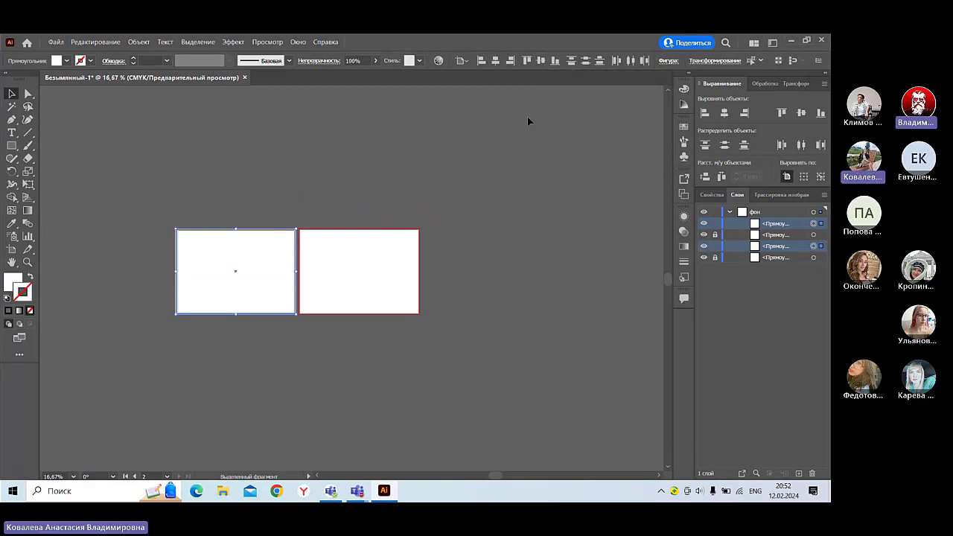
key(ctrl+z)
key(ctrl+z)
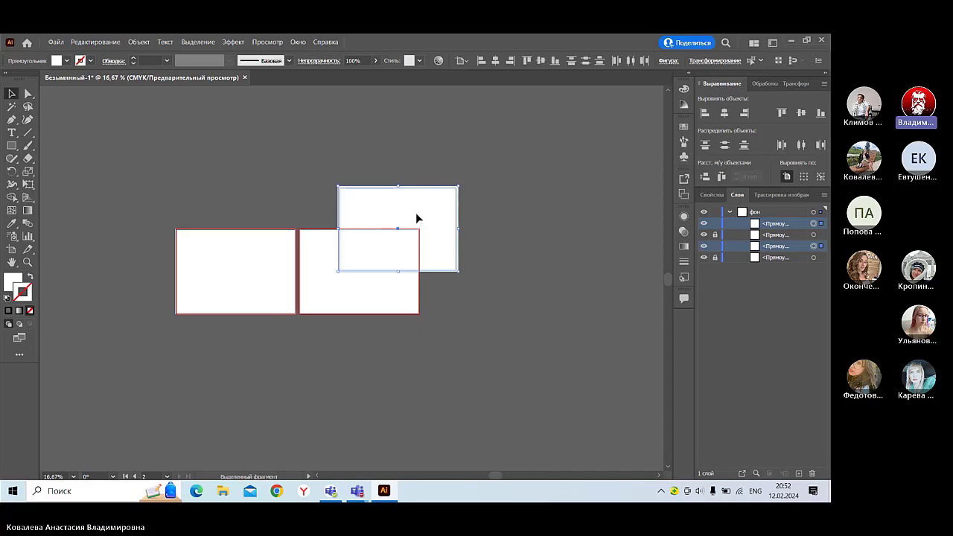
mouse_move(415, 220)
mouse_down()
mouse_move(379, 257)
mouse_move(321, 257)
mouse_move(378, 259)
mouse_move(393, 230)
mouse_move(422, 219)
mouse_up()
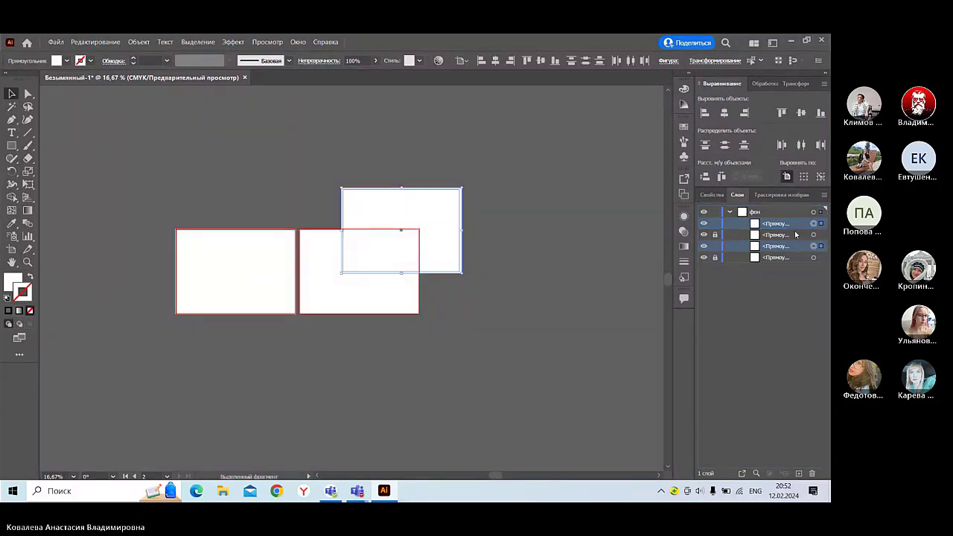
Raise the rectangle's row above the locked background row in Layers, undoing another alignment attempt
drag(794, 247, 795, 235)
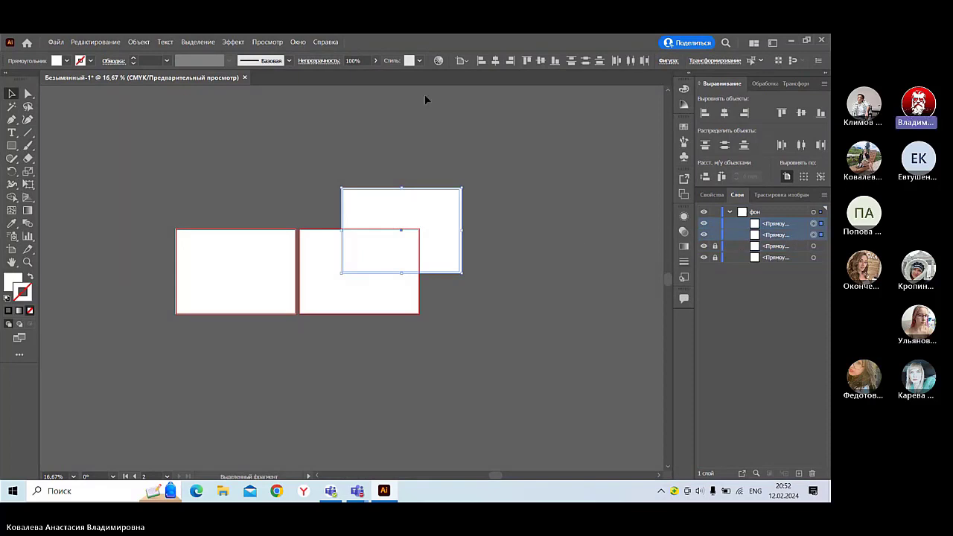
click(495, 61)
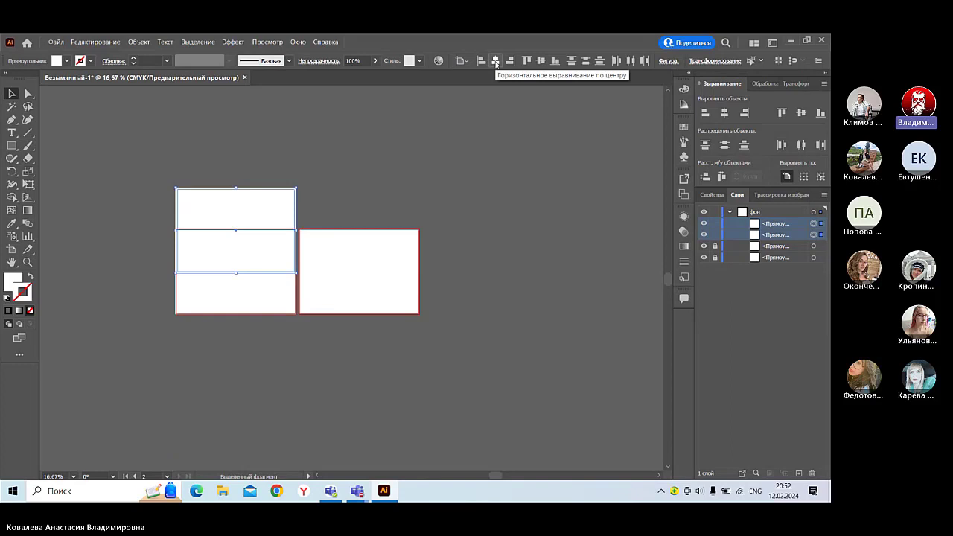
click(539, 62)
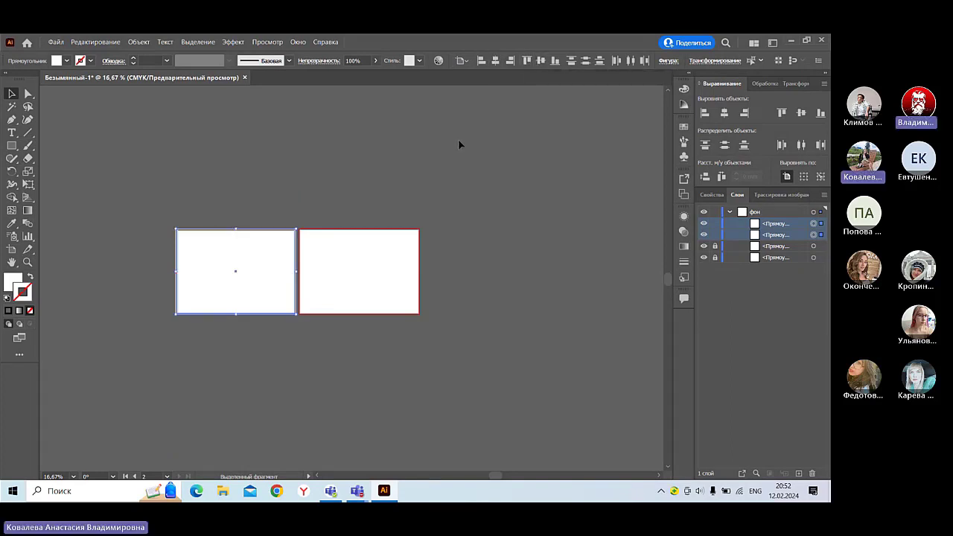
key(ctrl+z)
key(z)
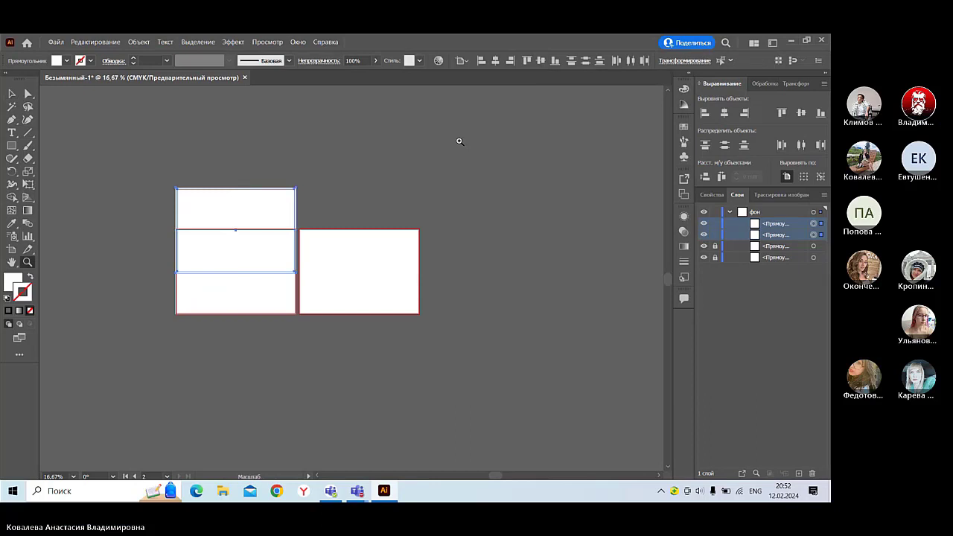
key(ctrl+z)
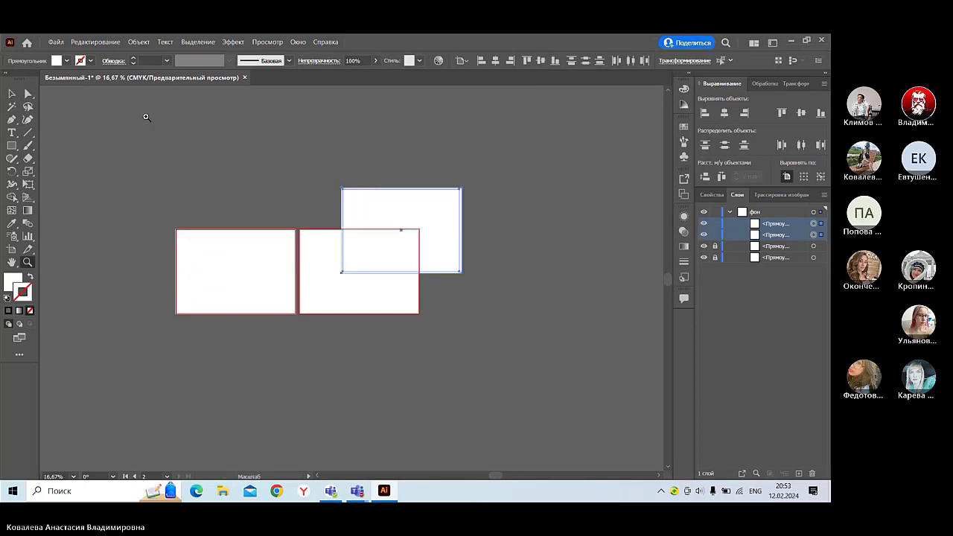
Clear the selection and enter Artboard editing with Монтажная область 2 chosen
click(12, 94)
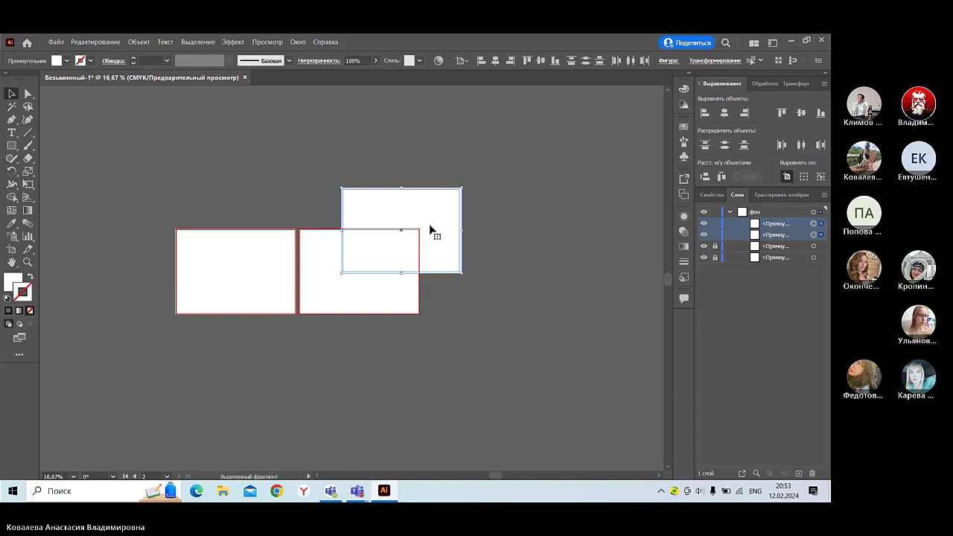
click(375, 291)
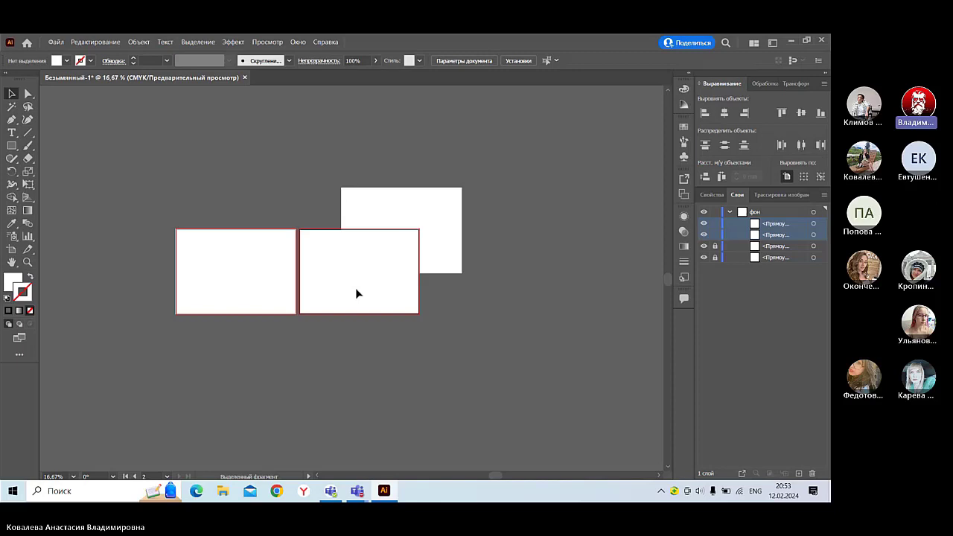
click(12, 250)
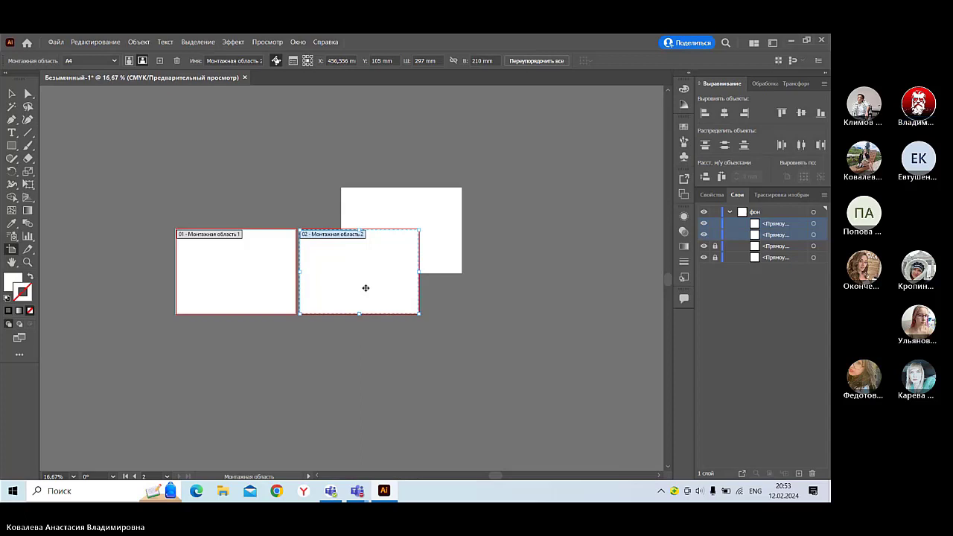
double_click(365, 288)
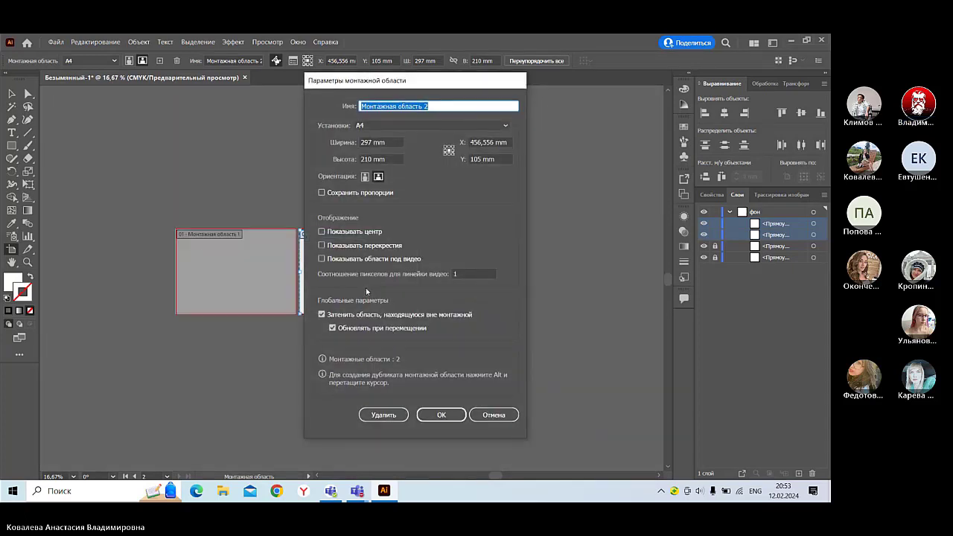
drag(438, 92, 549, 93)
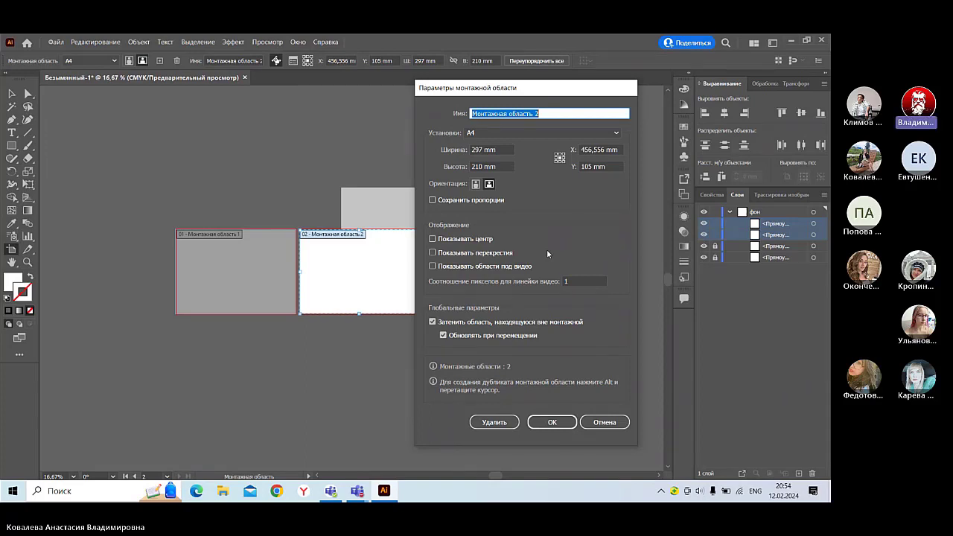
click(553, 422)
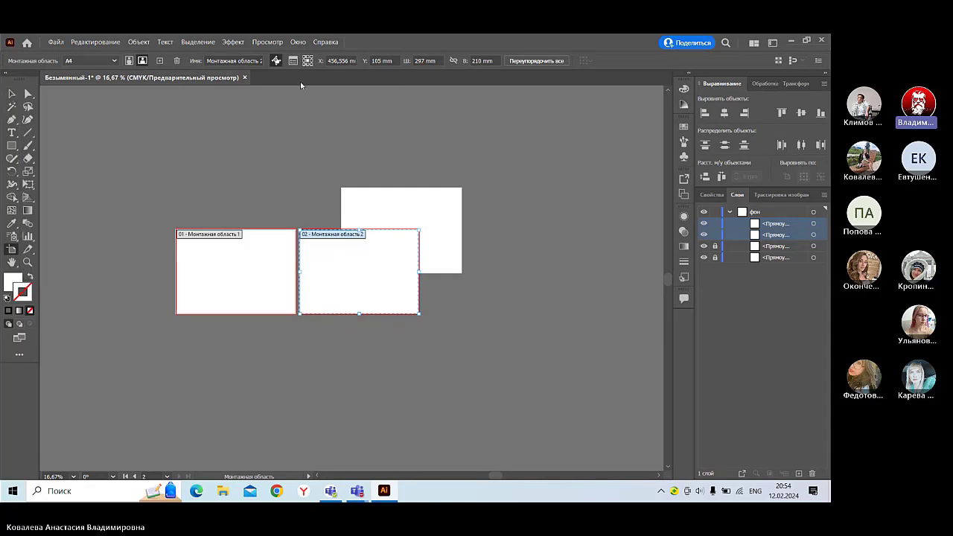
Select both upper white rectangles using their Layers target circles
click(8, 95)
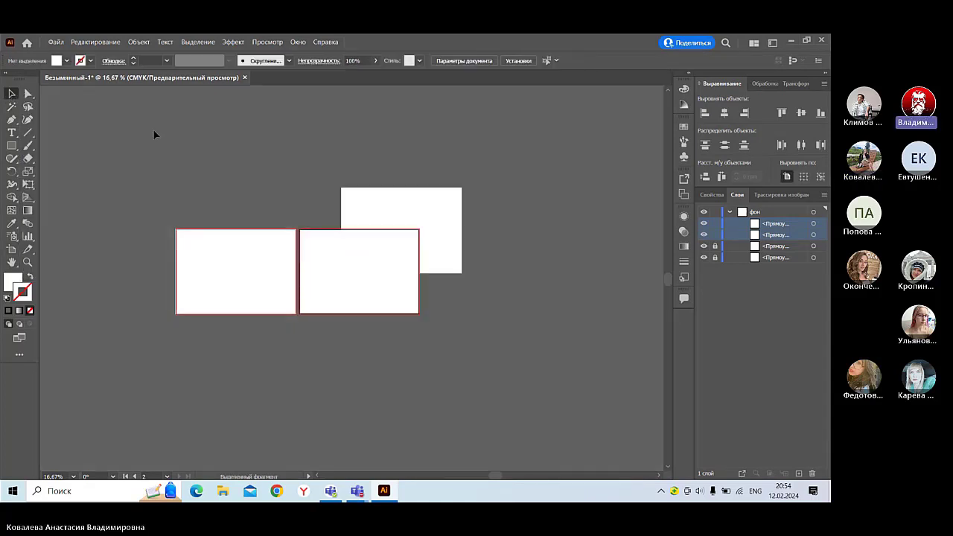
click(813, 224)
click(814, 223)
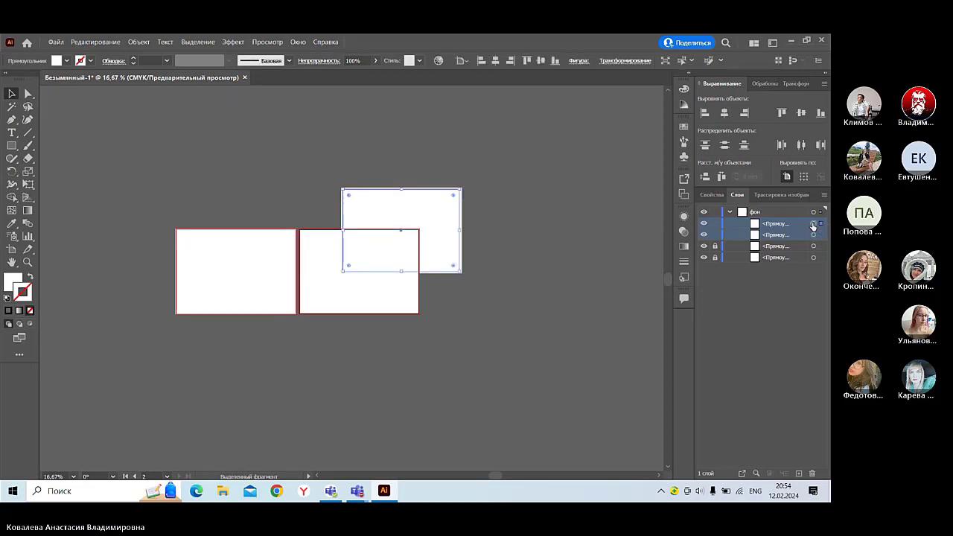
shift+click(813, 235)
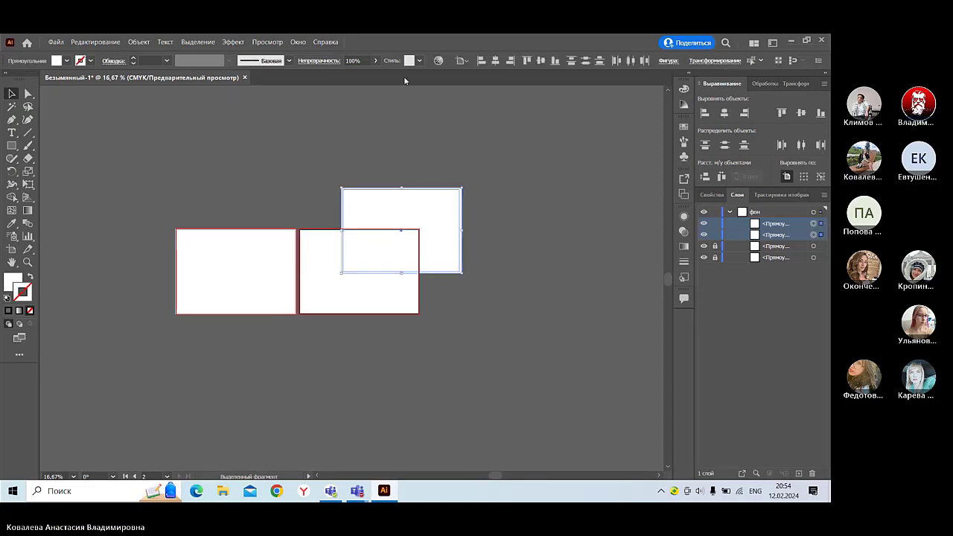
Align the two rectangles to the artboard, centred horizontally and vertically on the second artboard
click(462, 61)
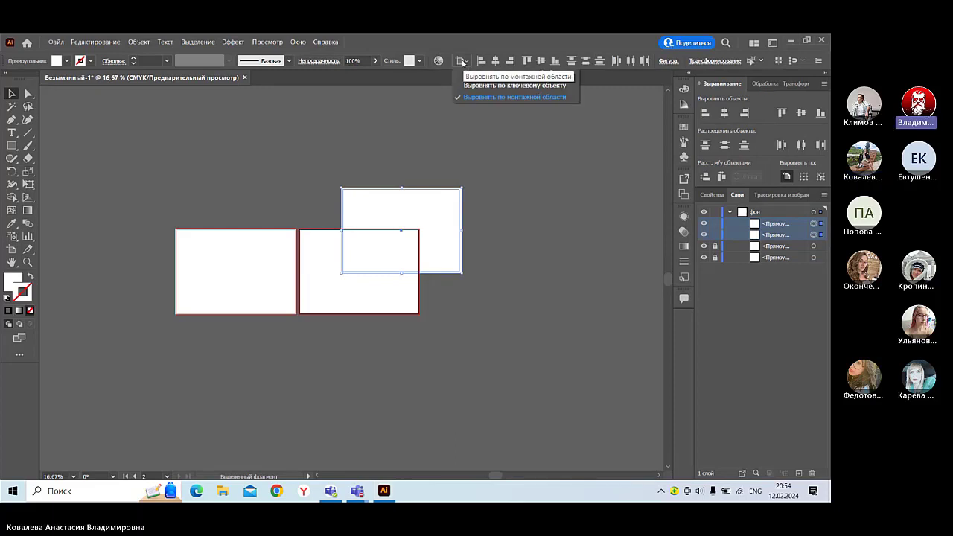
click(462, 61)
click(481, 61)
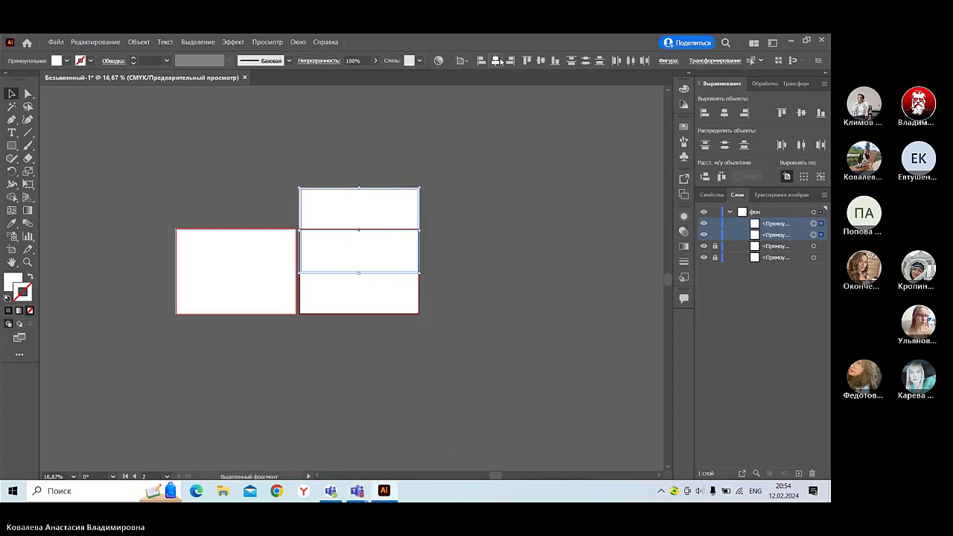
click(541, 61)
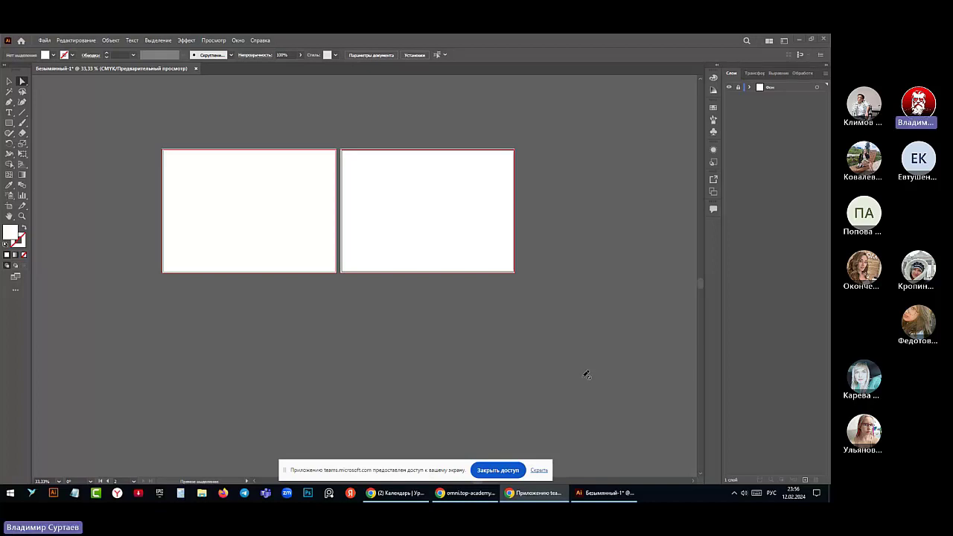
click(9, 123)
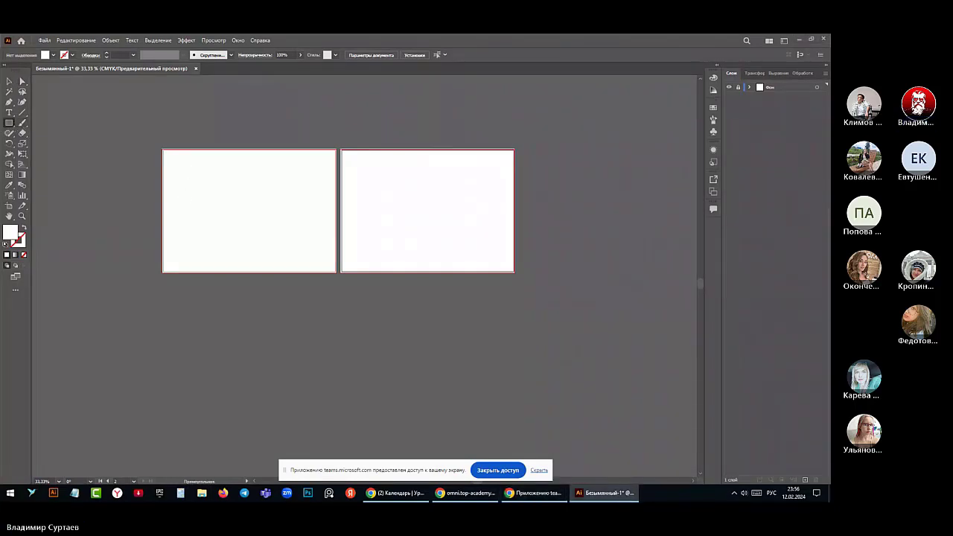
click(804, 480)
drag(178, 173, 291, 218)
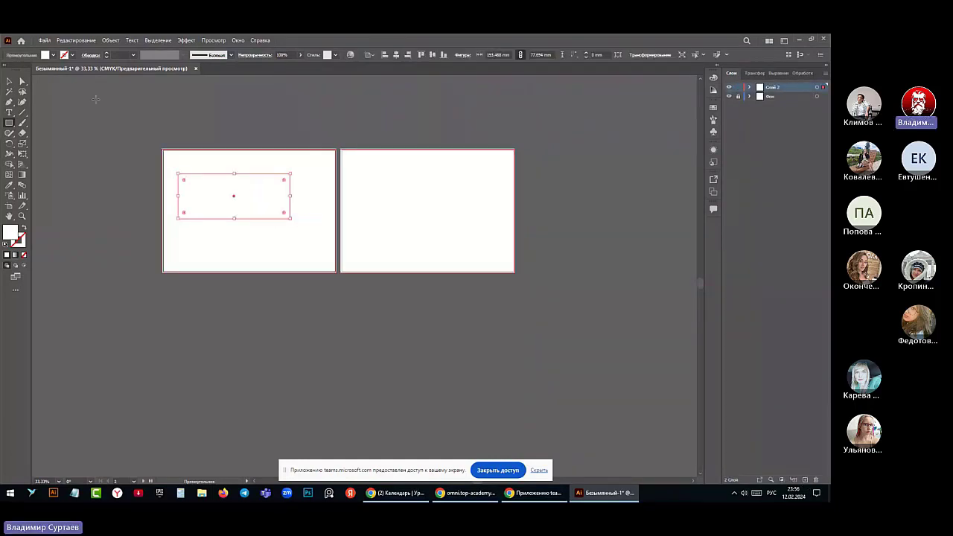
click(73, 55)
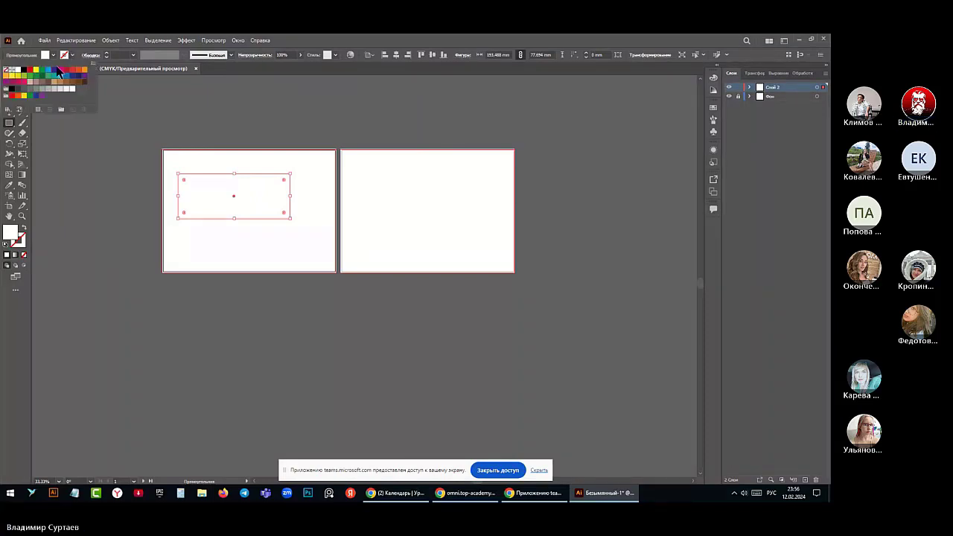
click(49, 72)
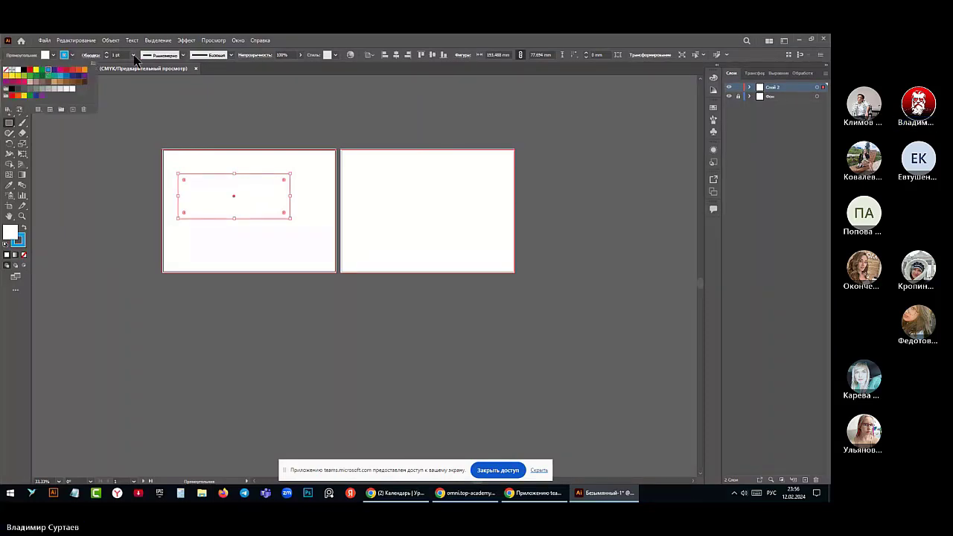
click(131, 67)
click(132, 56)
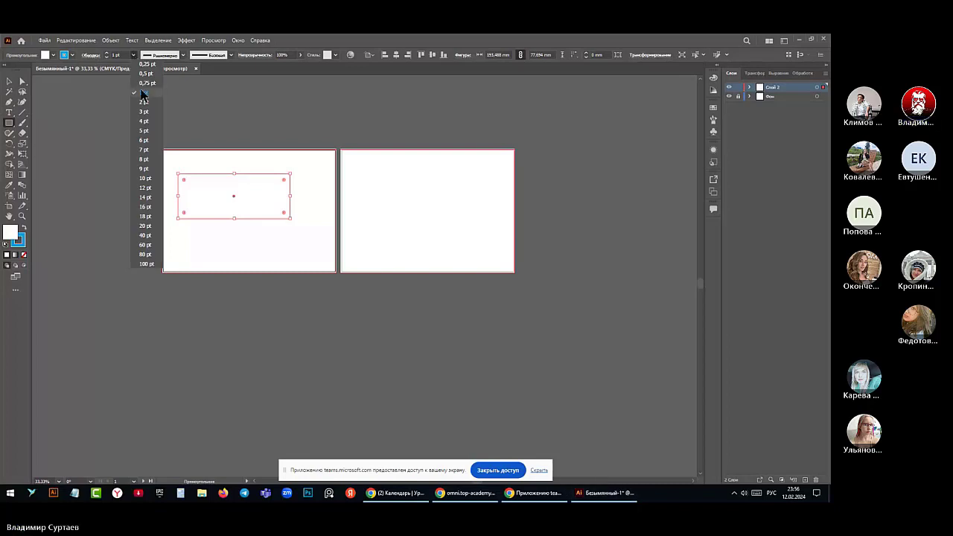
click(145, 178)
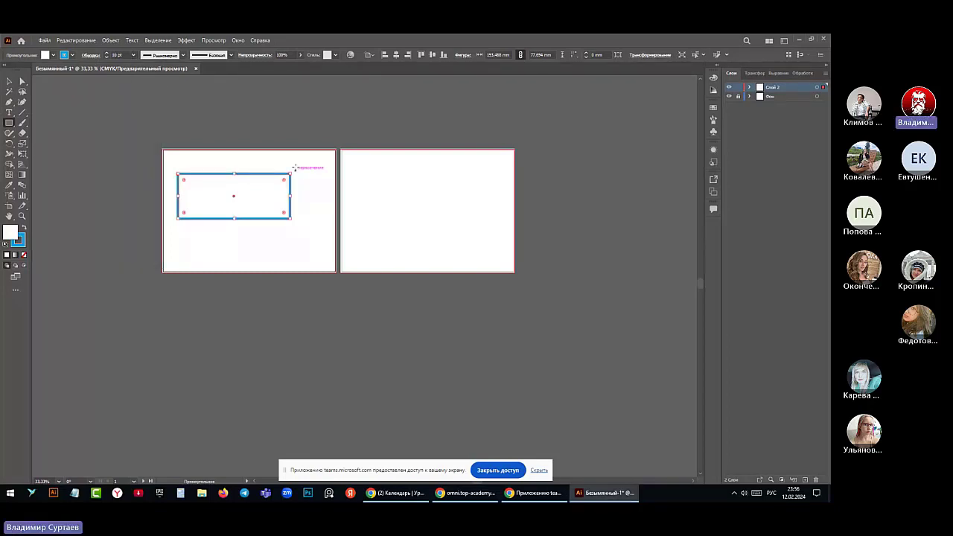
drag(295, 170, 288, 149)
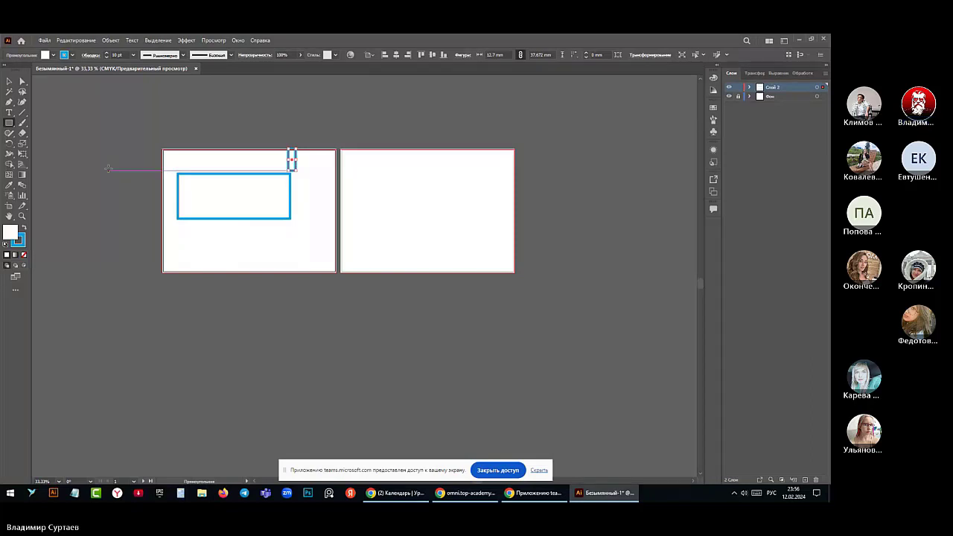
key(ctrl+z)
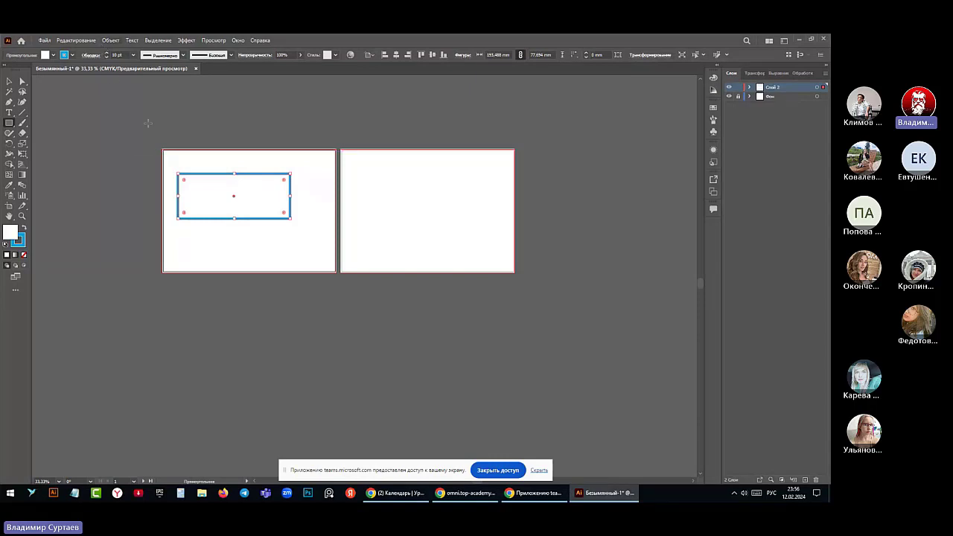
drag(141, 117, 483, 308)
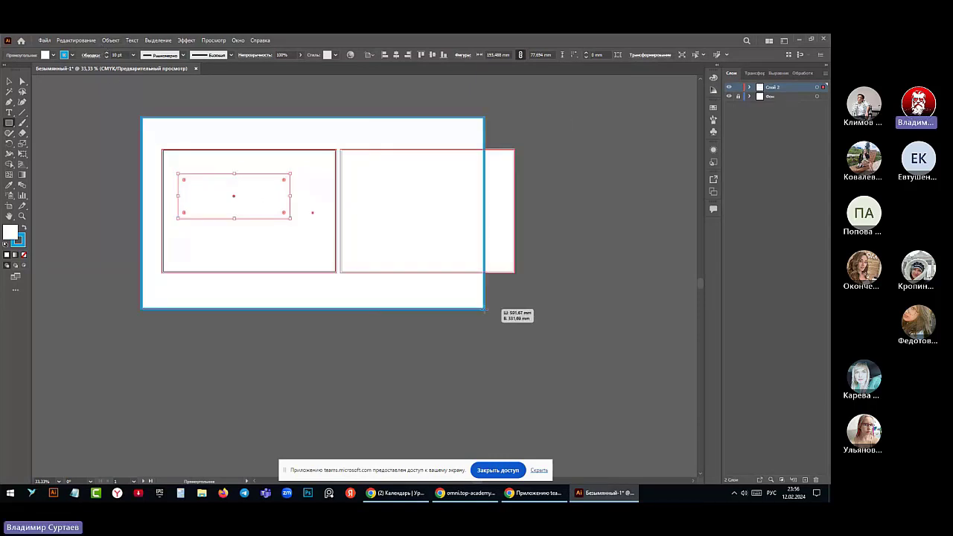
key(ctrl+z)
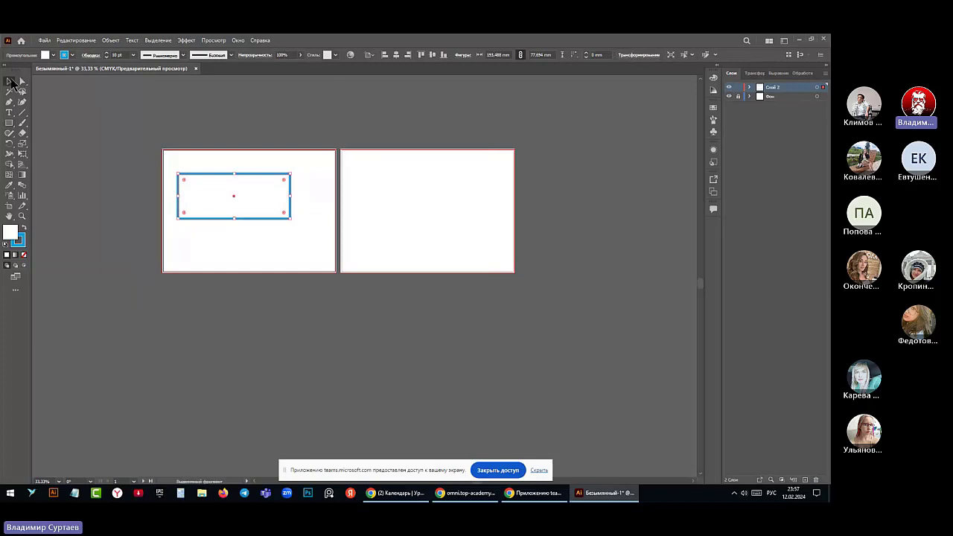
Apply Object > Path > Outline Stroke to the blue rectangle's thick border
click(9, 81)
click(109, 40)
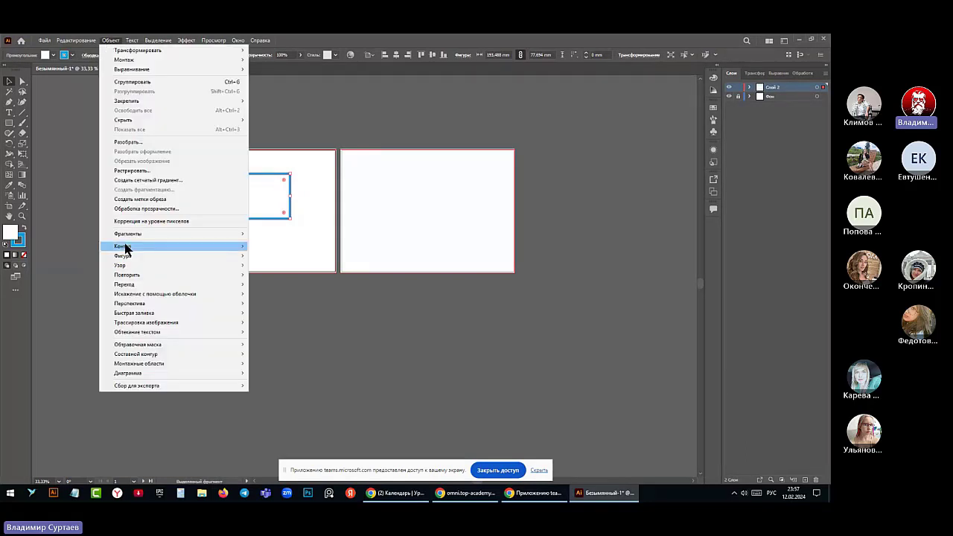
mouse_move(126, 250)
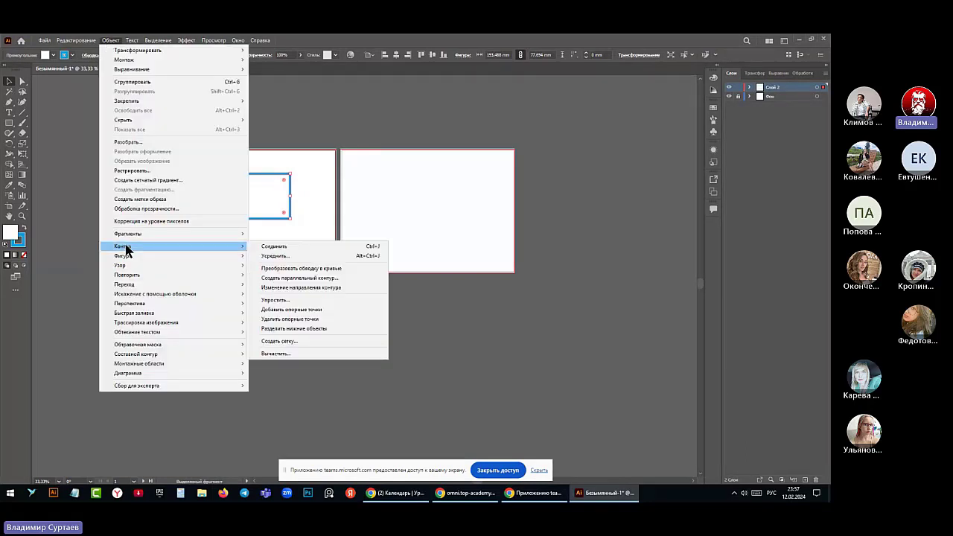
click(311, 270)
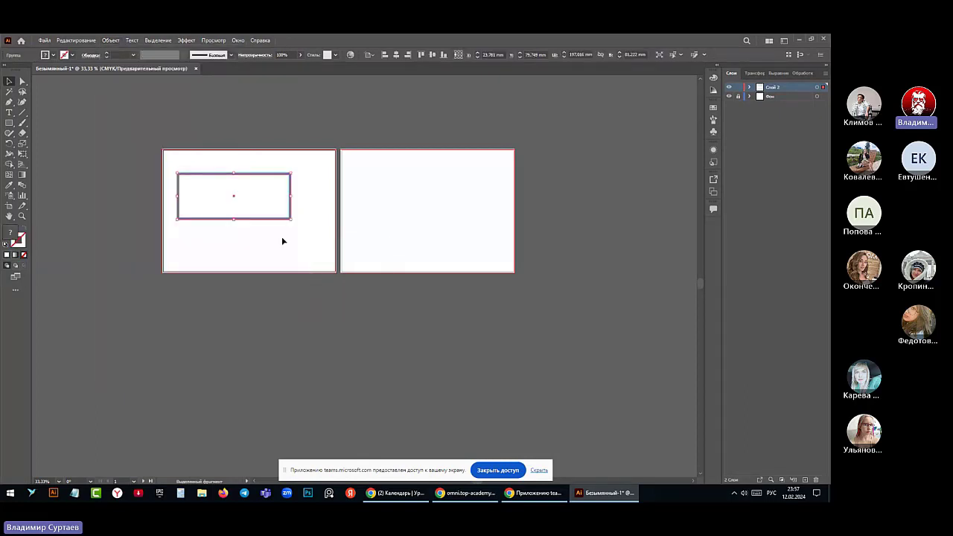
Move the outlined rectangle up 15.36 mm to Y 64.389 mm and reselect it
scroll(178, 199, up, 4)
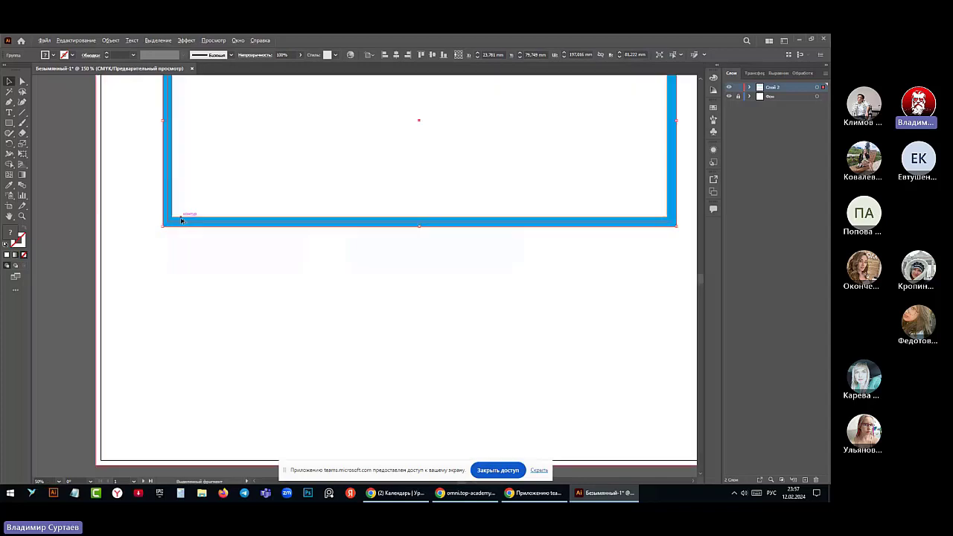
scroll(181, 220, up, 2)
scroll(169, 227, down, 5)
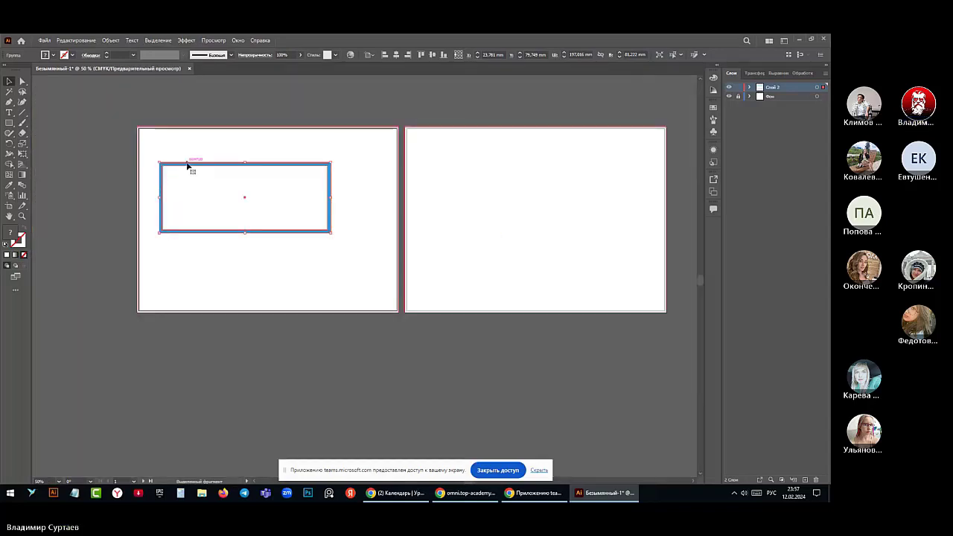
mouse_move(184, 168)
mouse_down()
mouse_move(206, 155)
mouse_move(185, 155)
mouse_up()
click(191, 237)
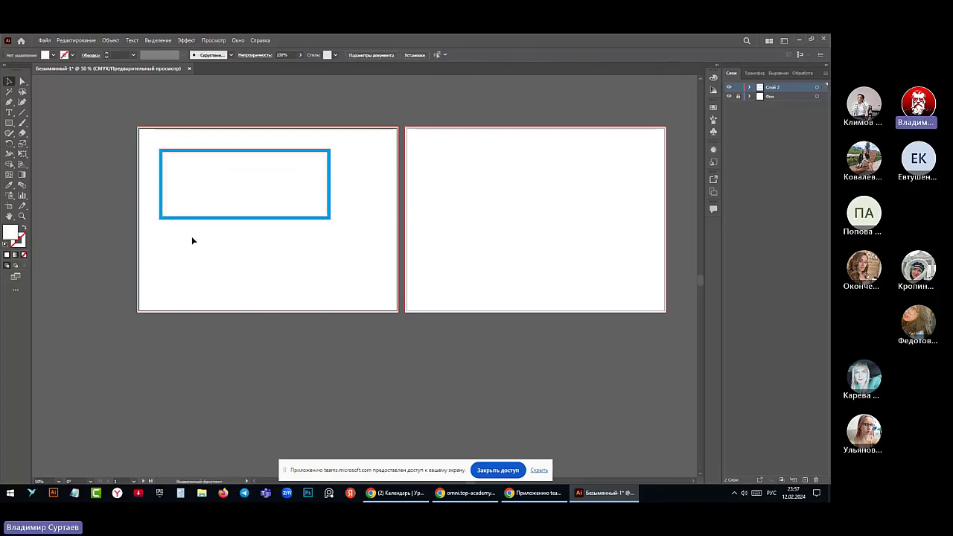
click(184, 216)
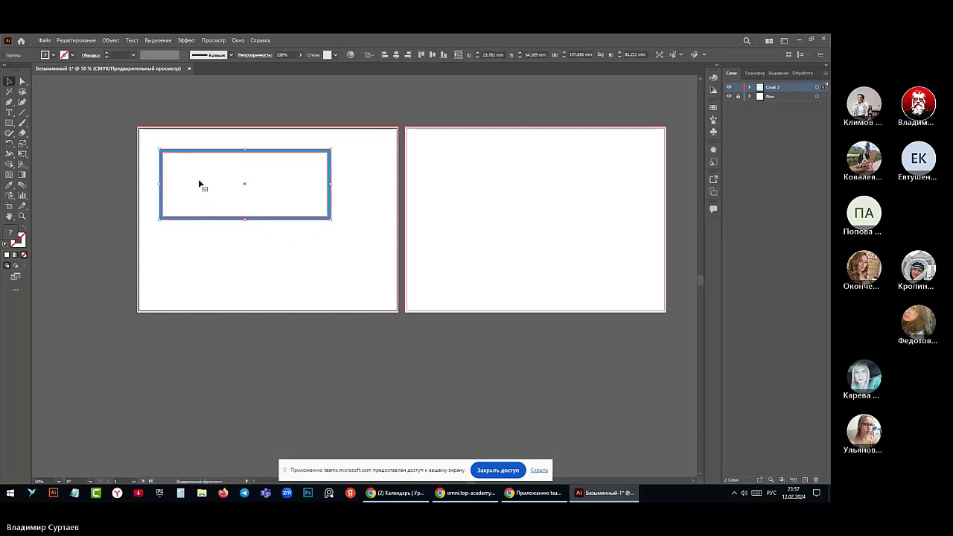
scroll(165, 217, up, 1)
scroll(165, 218, up, 1)
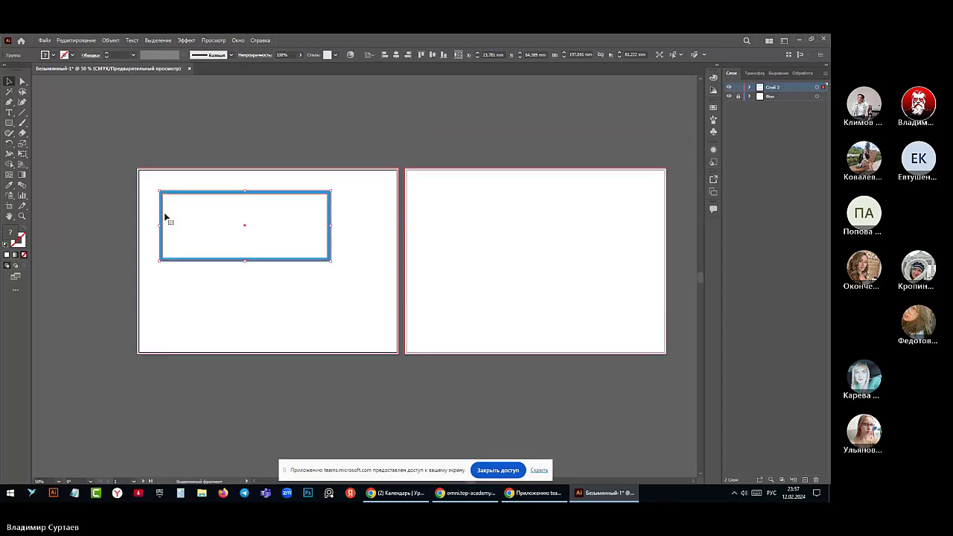
scroll(166, 217, down, 1)
scroll(165, 215, up, 1)
scroll(166, 216, down, 1)
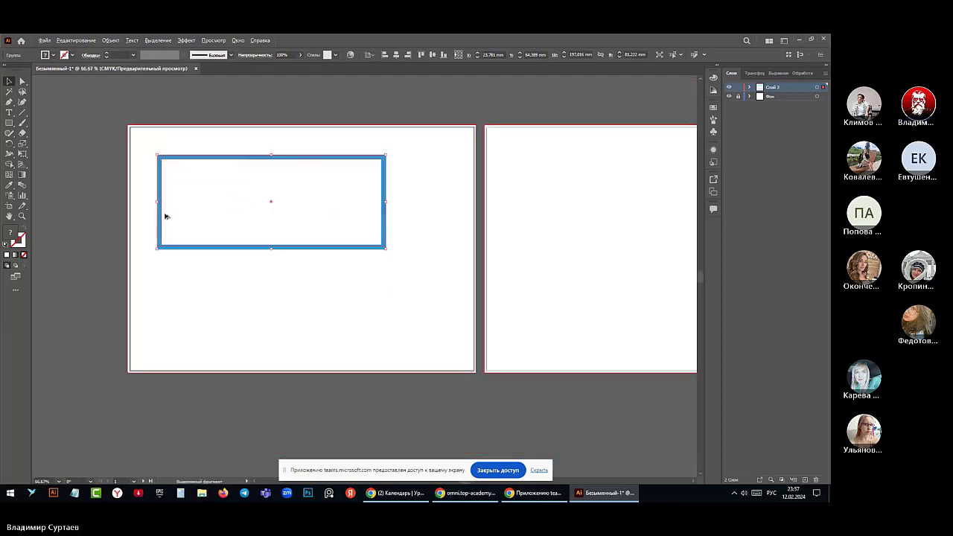
Expand Слой 2 and its <Group> to target the inner rectangle path, then deselect
click(750, 88)
click(760, 96)
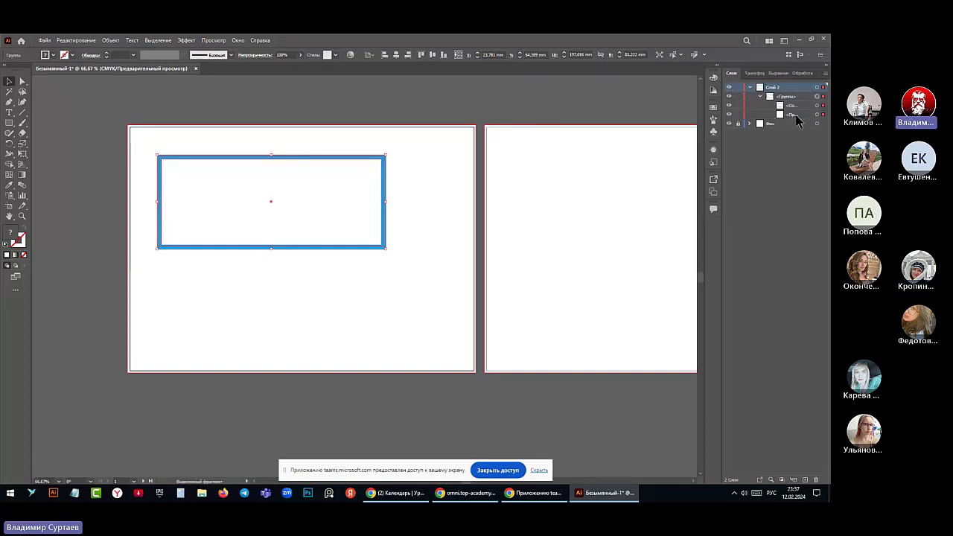
click(796, 115)
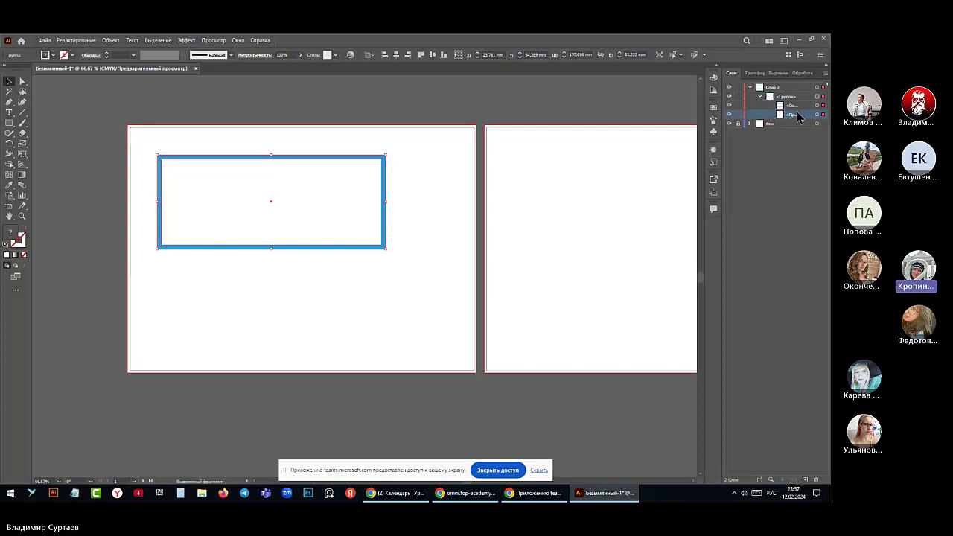
click(797, 117)
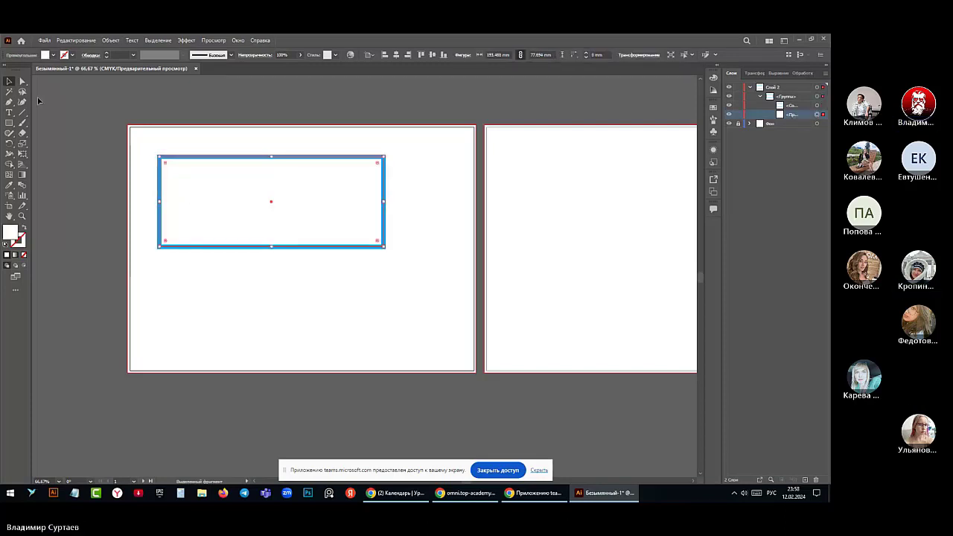
click(109, 41)
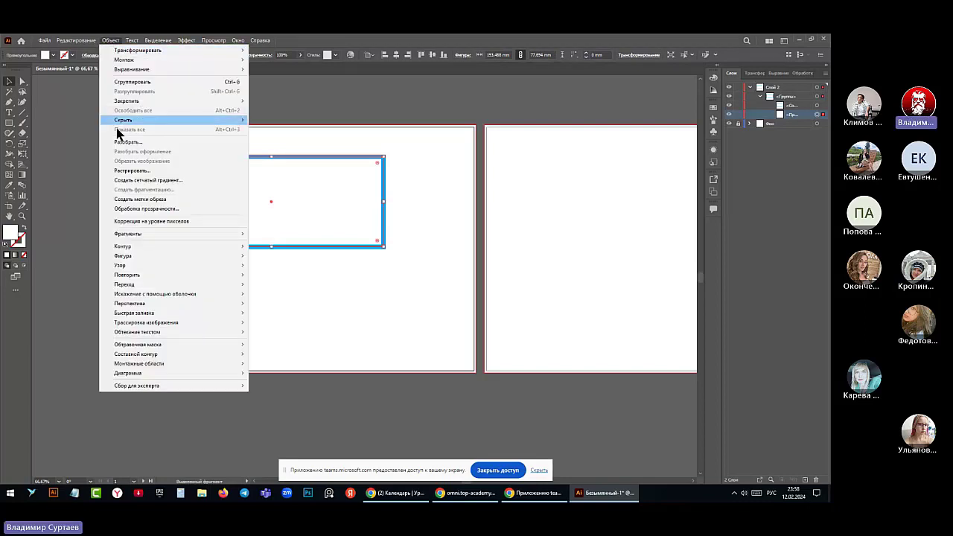
mouse_move(149, 251)
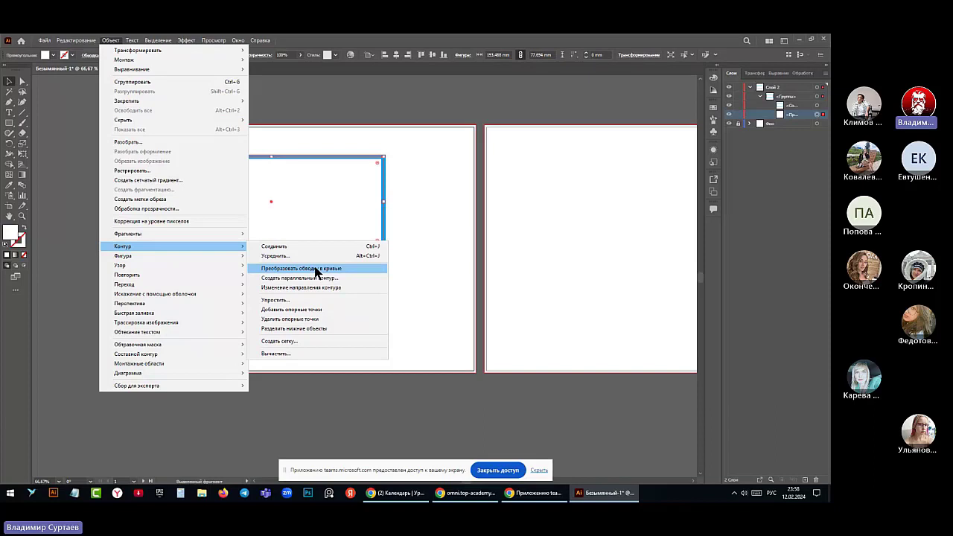
click(89, 246)
click(89, 245)
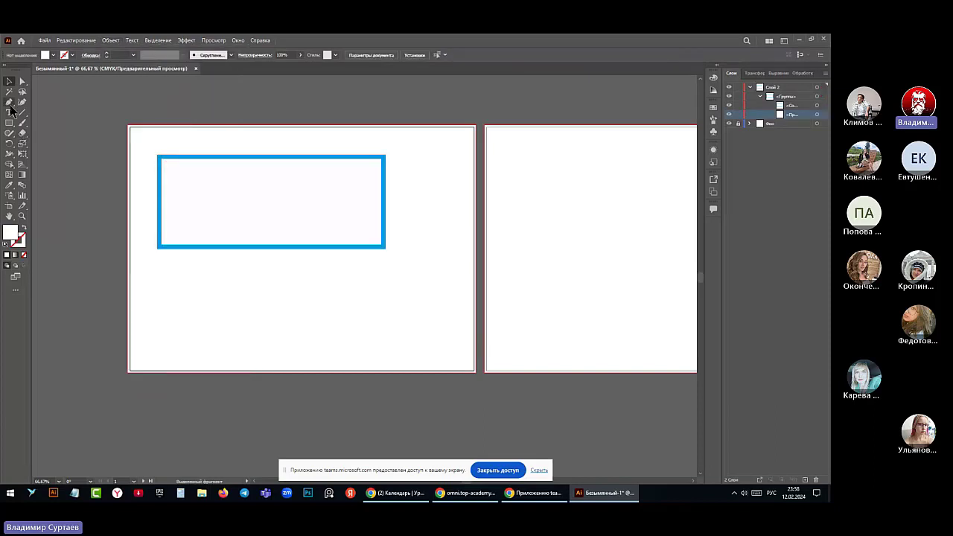
Type two lines of sample Cyrillic letters inside the blue frame and move them to its top-left corner
click(10, 111)
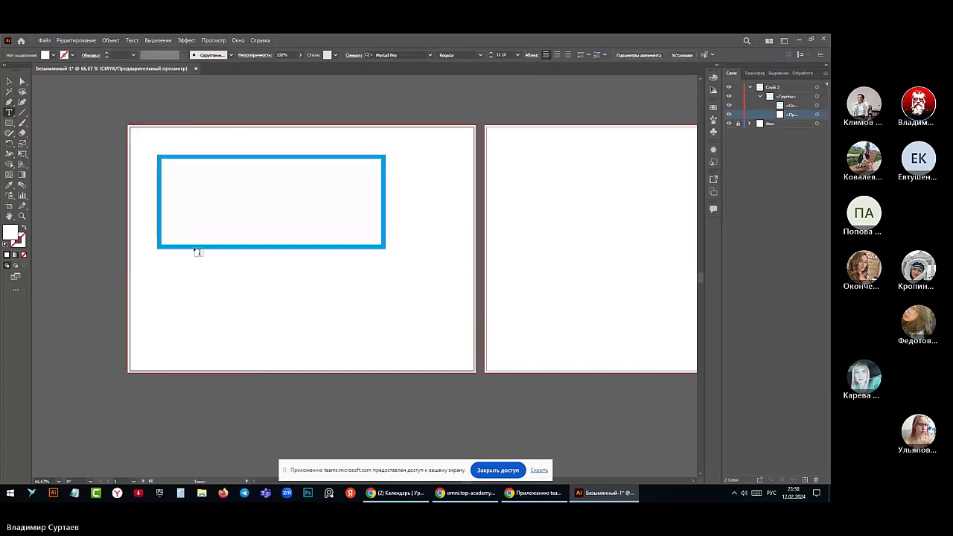
click(199, 207)
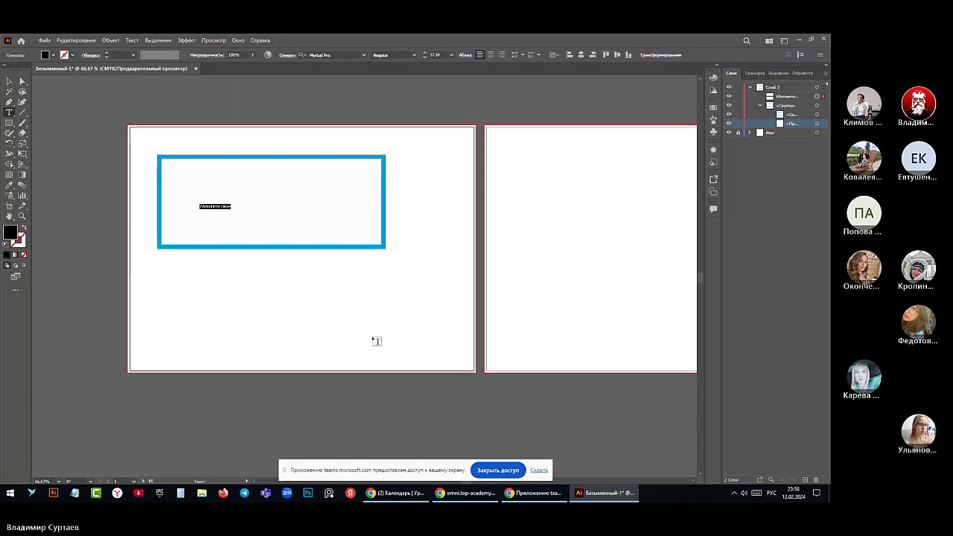
text(иптмы)
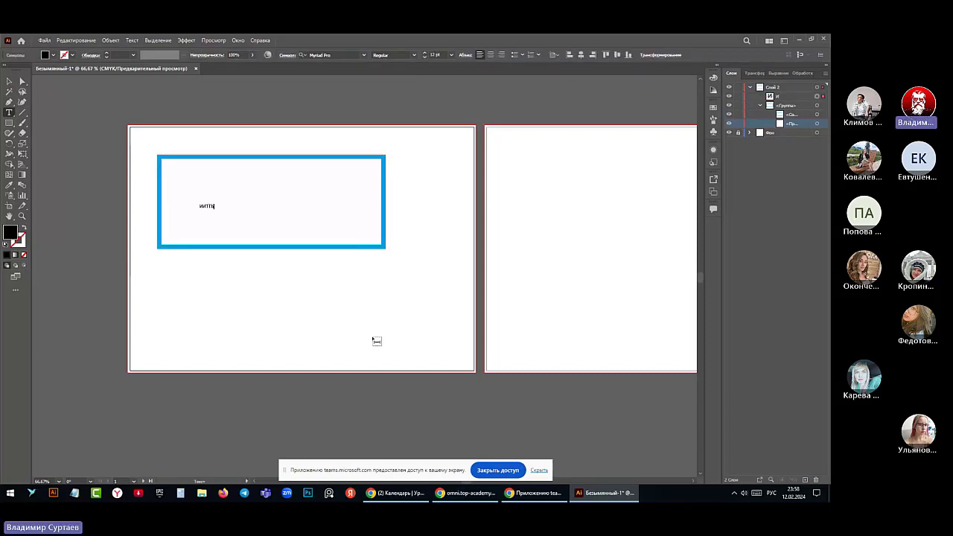
text(бждлхщшь_щшлх)
key(Return)
text(бд)
key(Escape)
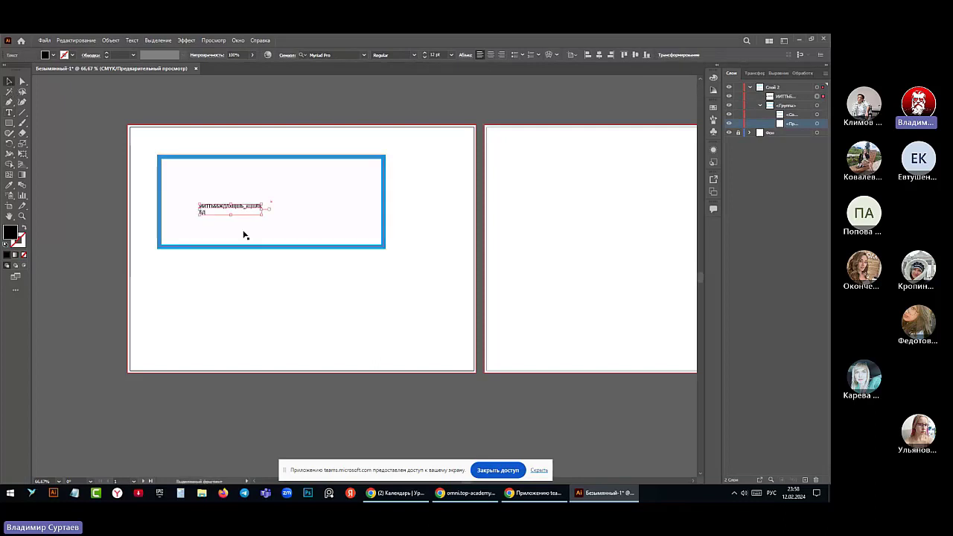
drag(218, 207, 193, 172)
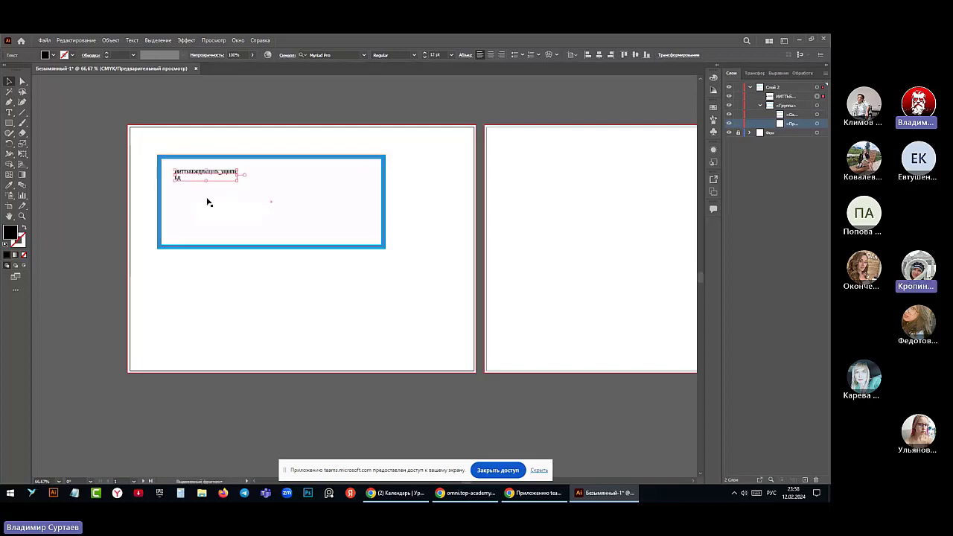
alt+scroll(216, 170, up, 5)
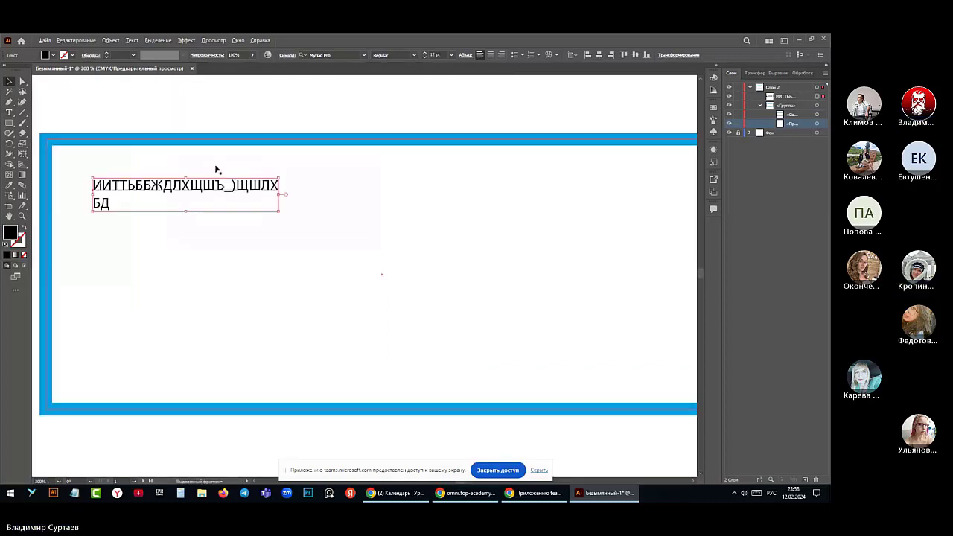
alt+scroll(216, 169, down, 3)
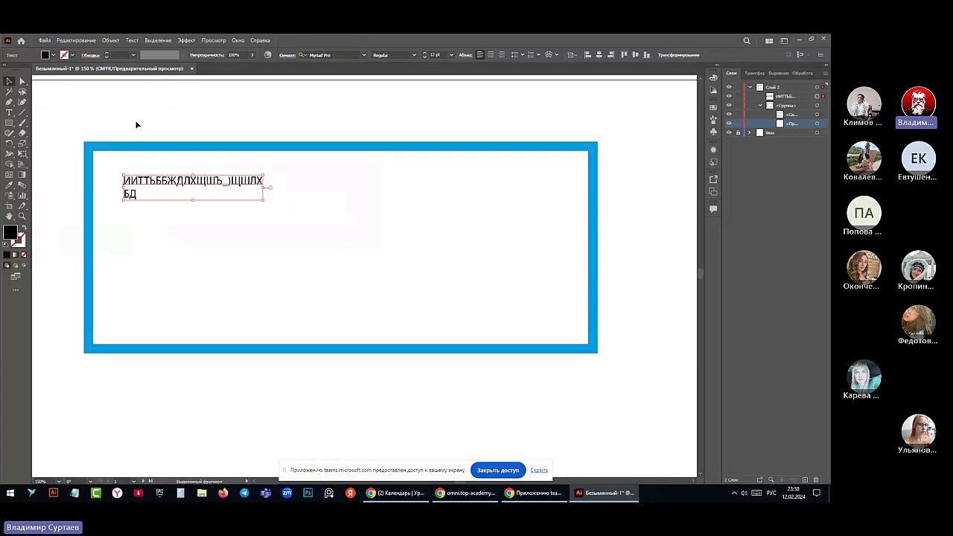
click(132, 41)
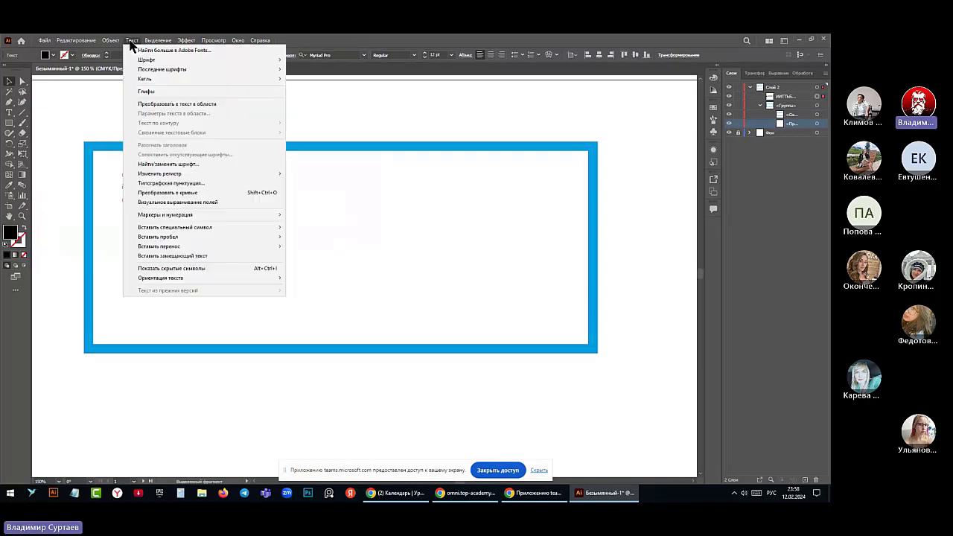
click(177, 194)
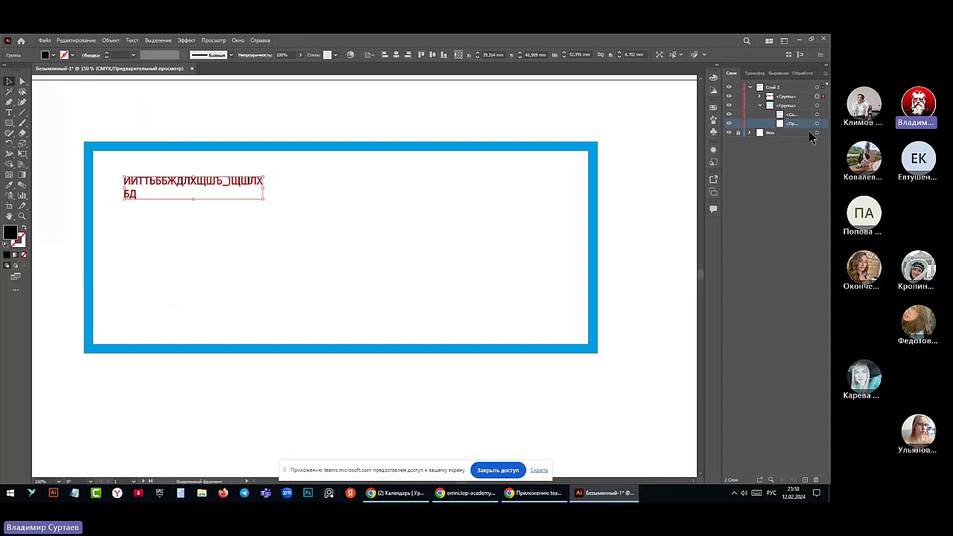
click(759, 96)
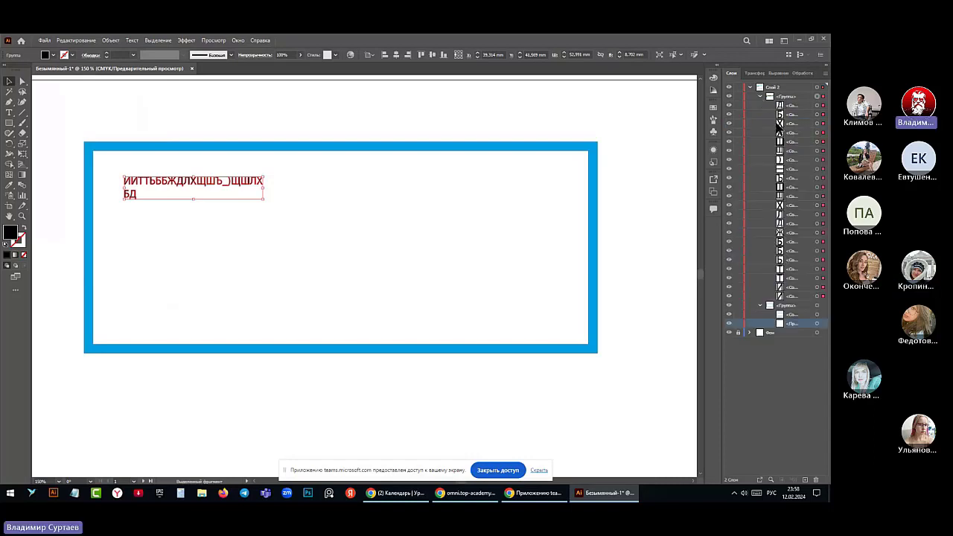
click(783, 106)
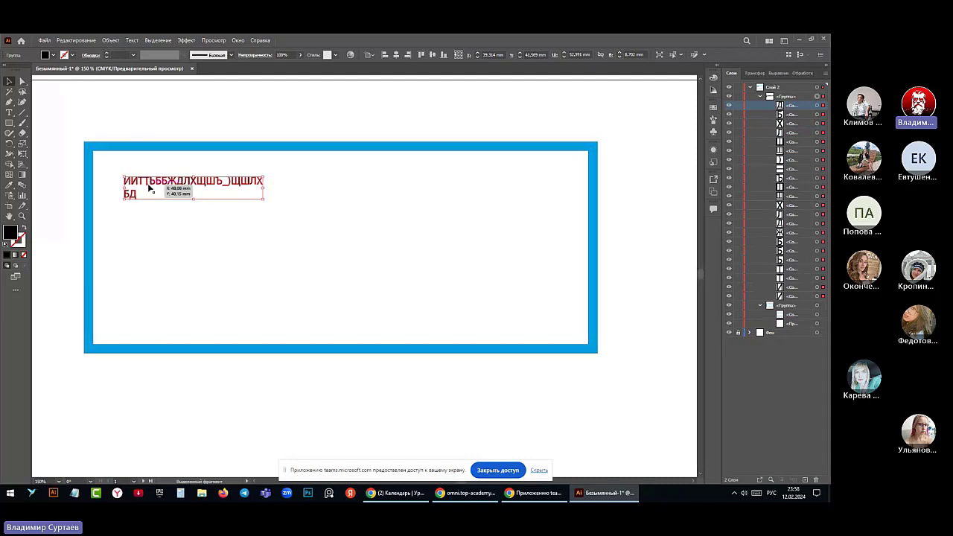
scroll(118, 181, up, 6)
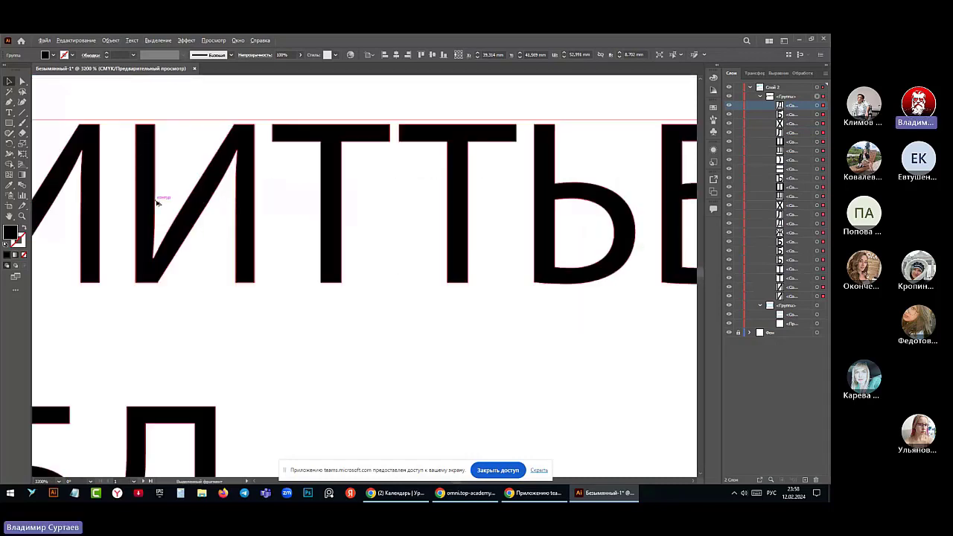
scroll(51, 137, down, 2)
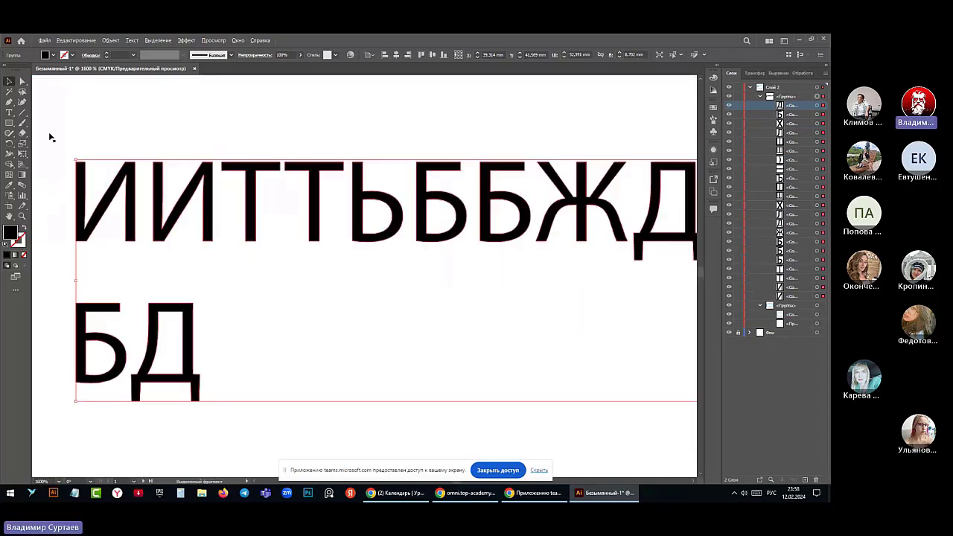
click(22, 82)
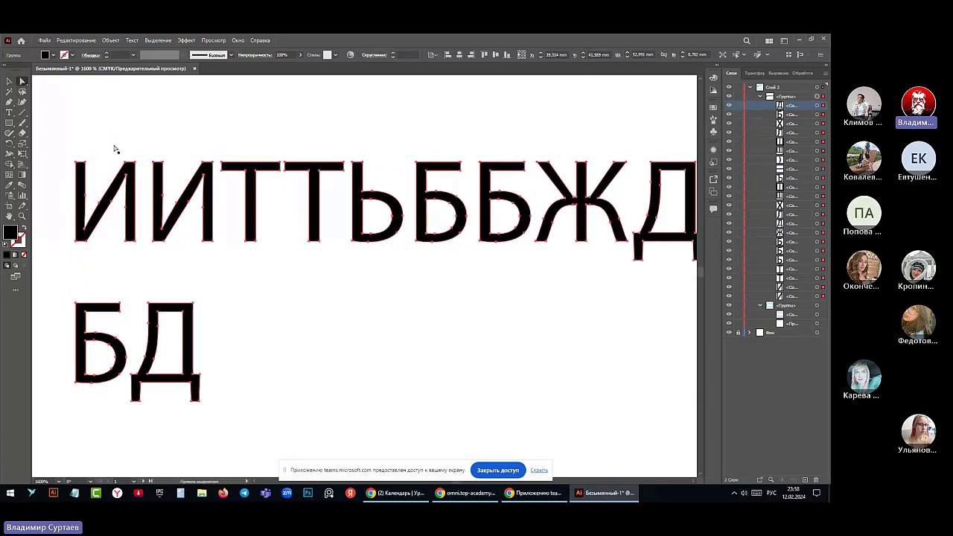
click(121, 158)
click(124, 176)
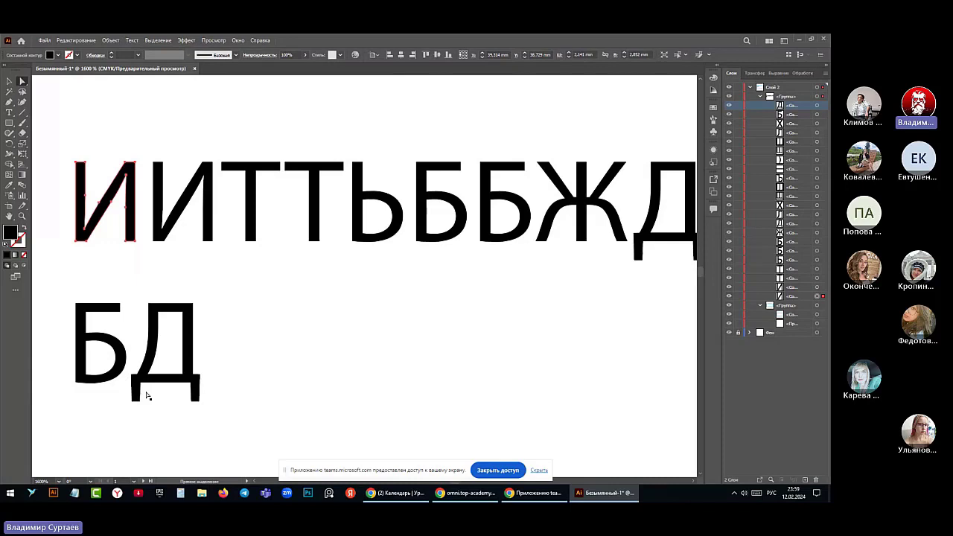
scroll(179, 395, down, 8)
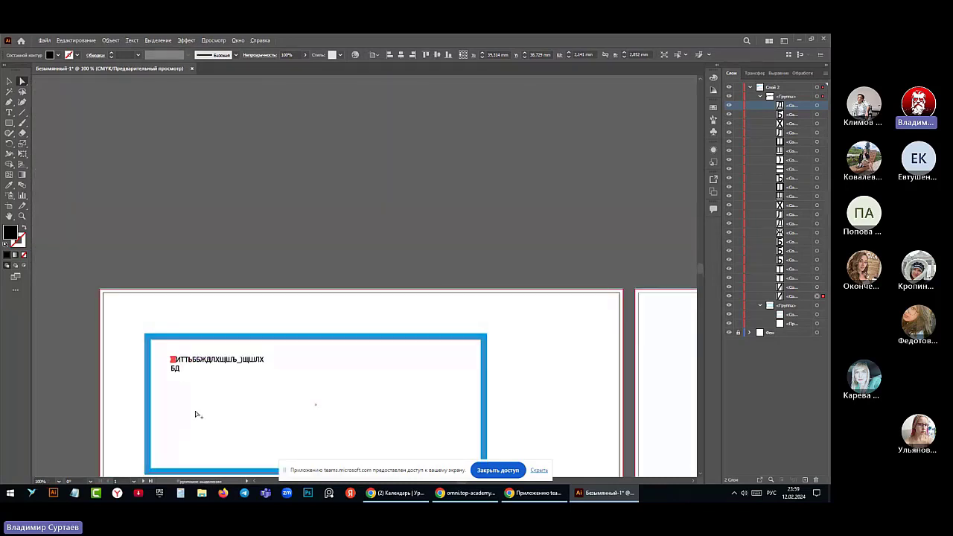
scroll(195, 406, down, 3)
scroll(219, 444, up, 1)
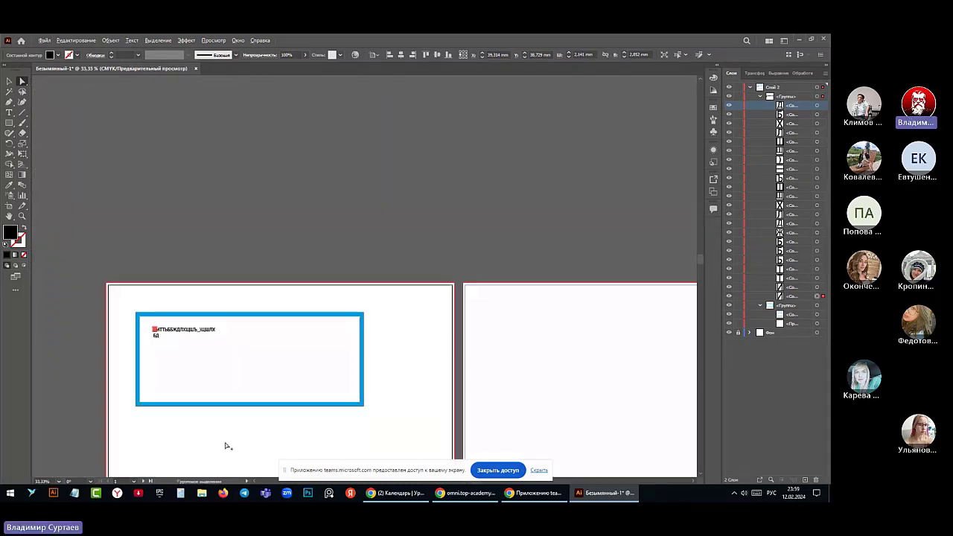
scroll(261, 252, up, 1)
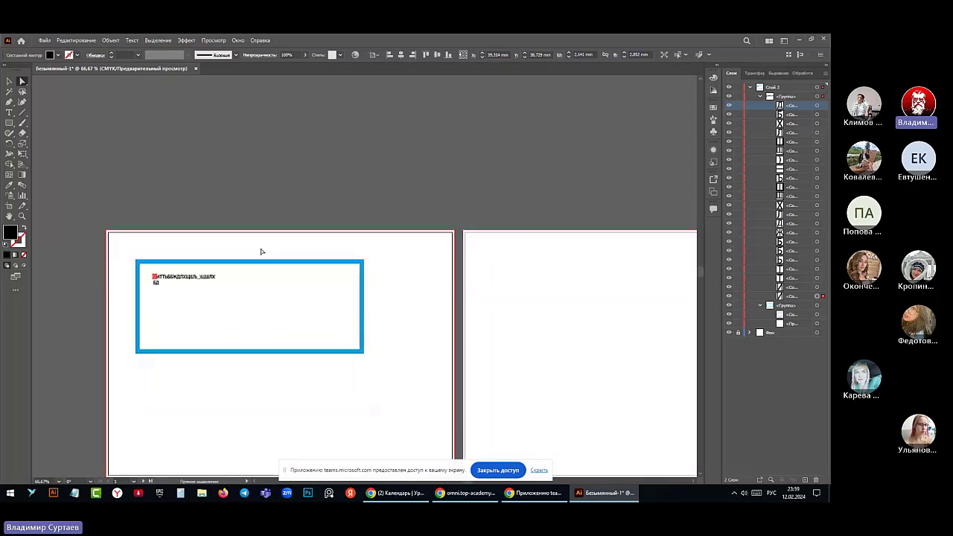
Bring up the File (Файл) menu to save the booklet layout
scroll(260, 251, down, 1)
scroll(260, 252, down, 1)
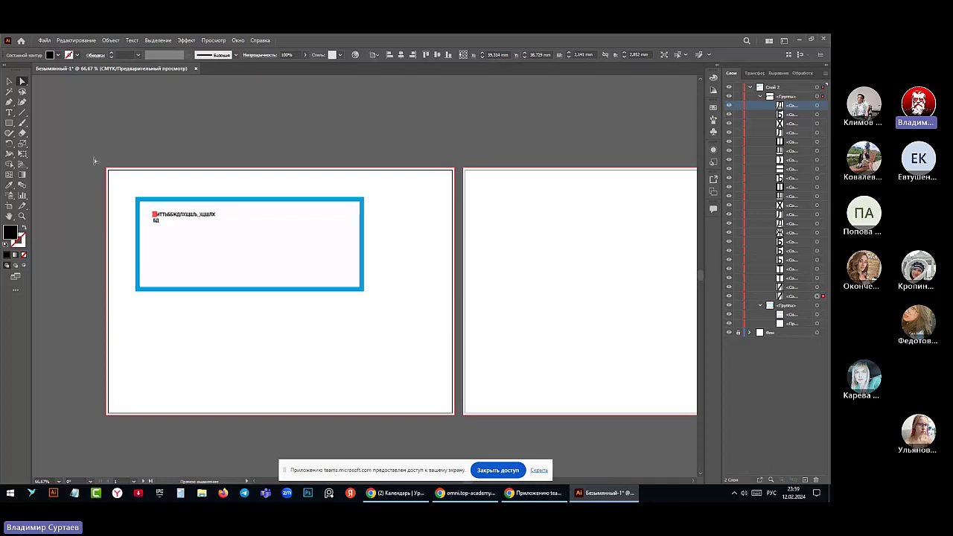
click(43, 41)
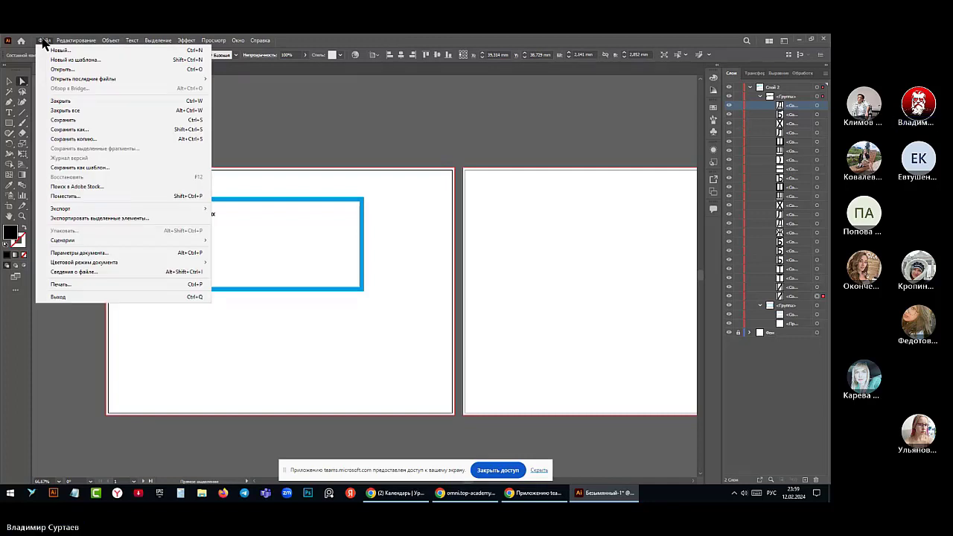
Save the layout to the Desktop as Безымянный-1.ai in Illustrator 2020 format
click(64, 120)
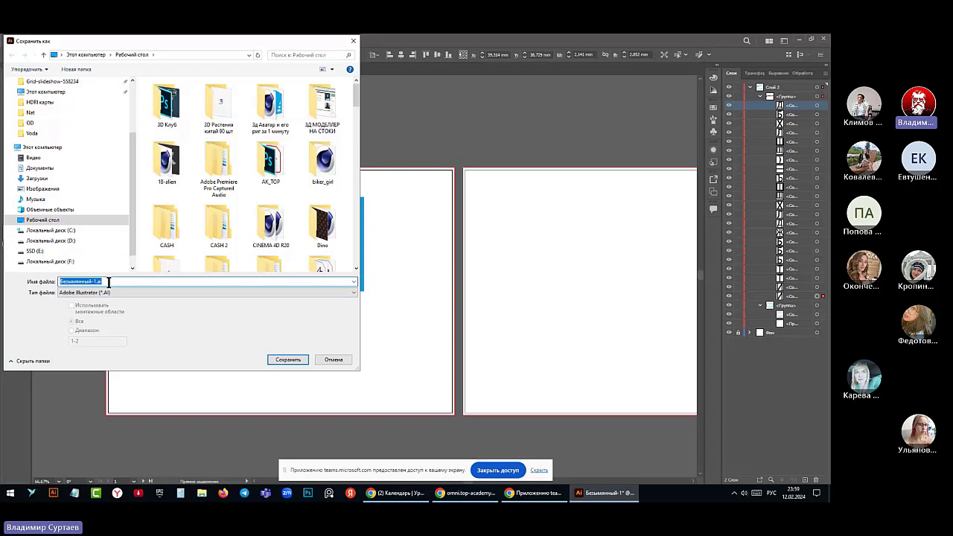
click(280, 356)
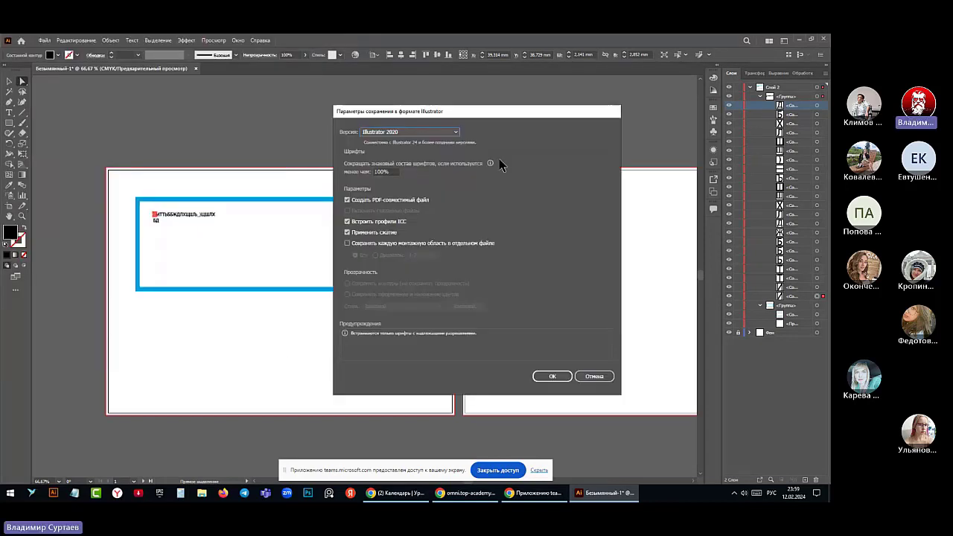
drag(502, 120, 310, 108)
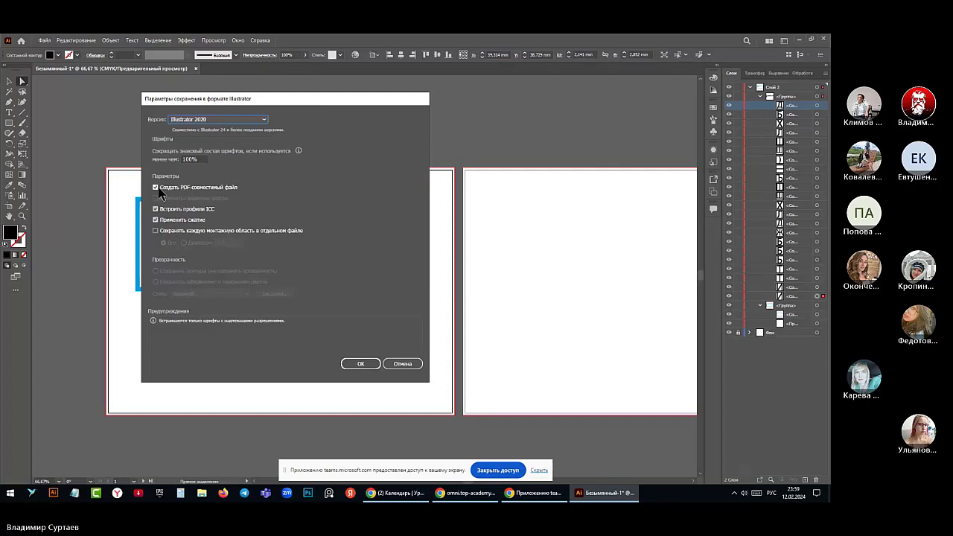
click(264, 120)
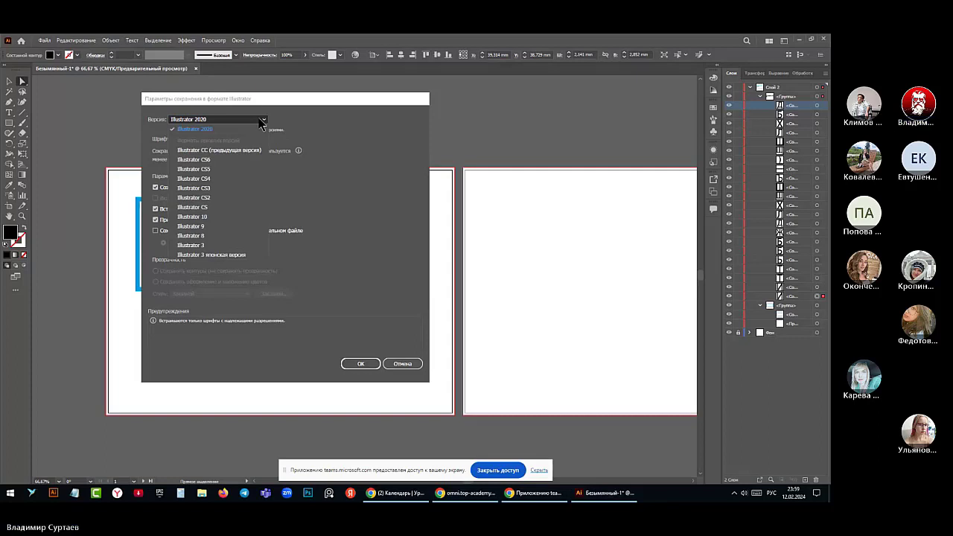
click(246, 130)
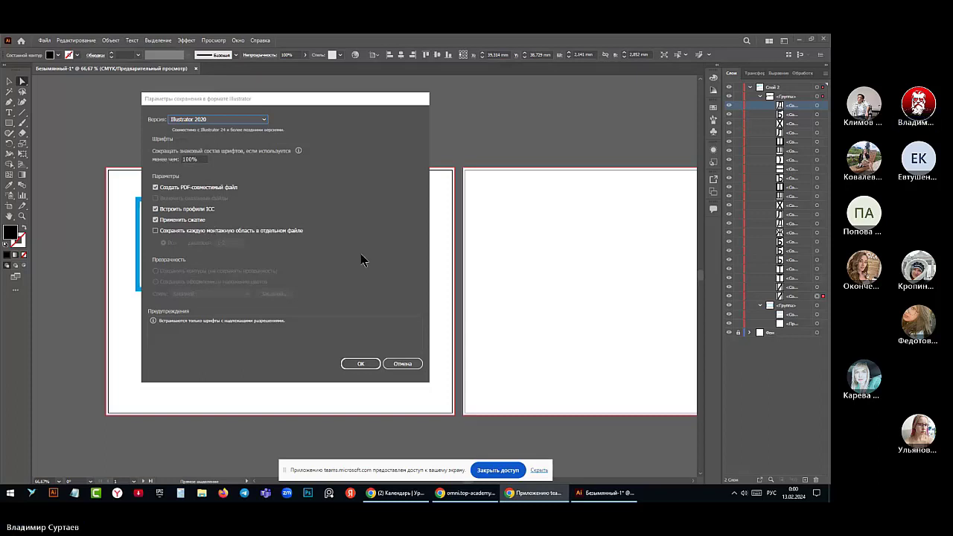
click(365, 363)
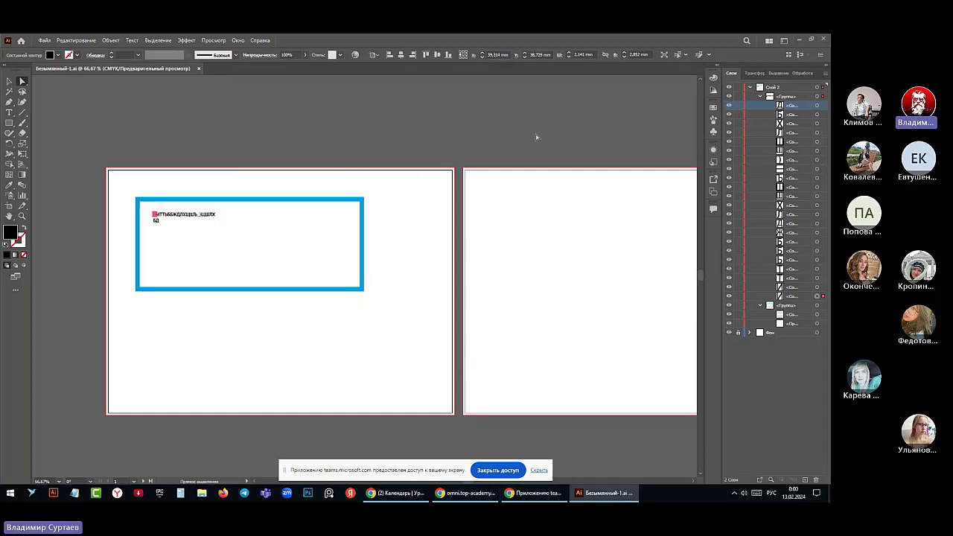
Save a copy as Adobe PDF Безымянный-1.pdf using the [High Quality Print] preset
click(43, 40)
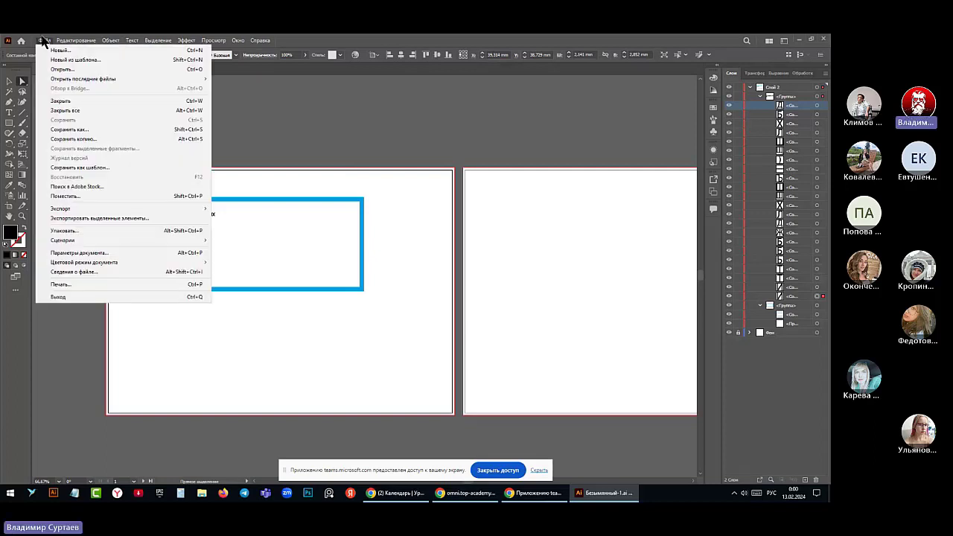
click(65, 130)
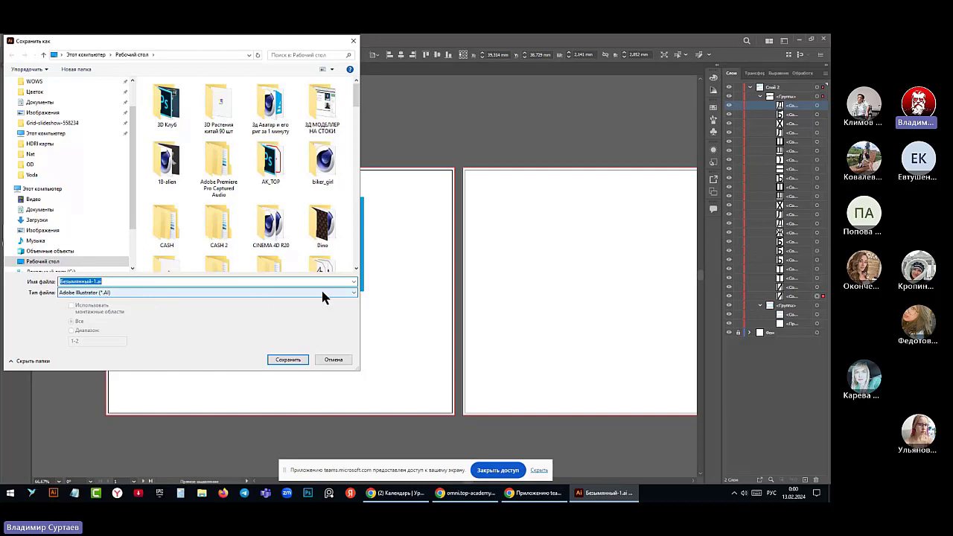
click(343, 292)
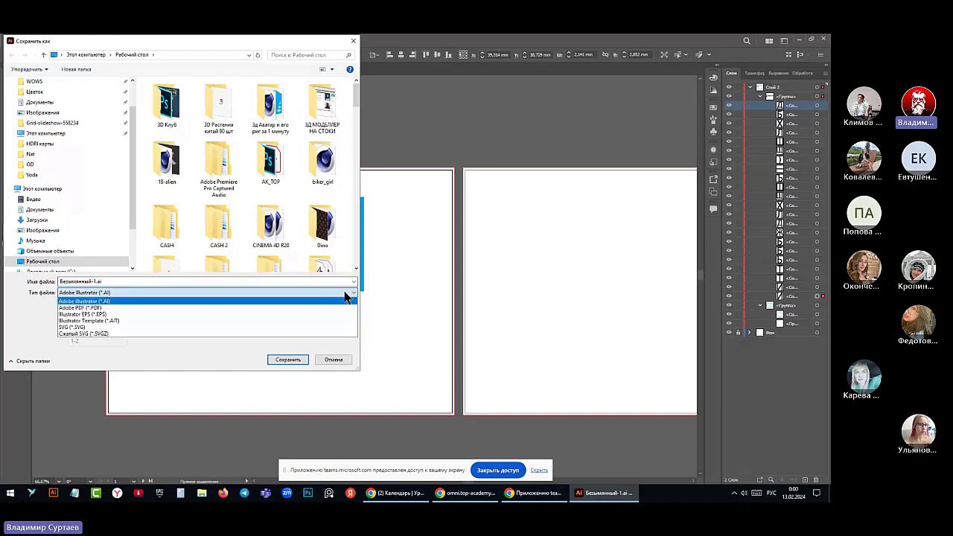
click(124, 307)
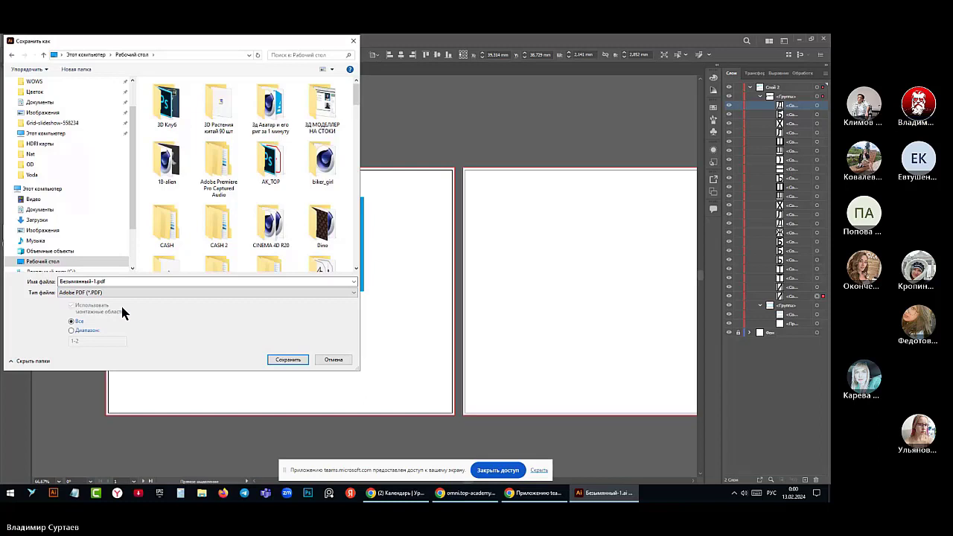
click(288, 360)
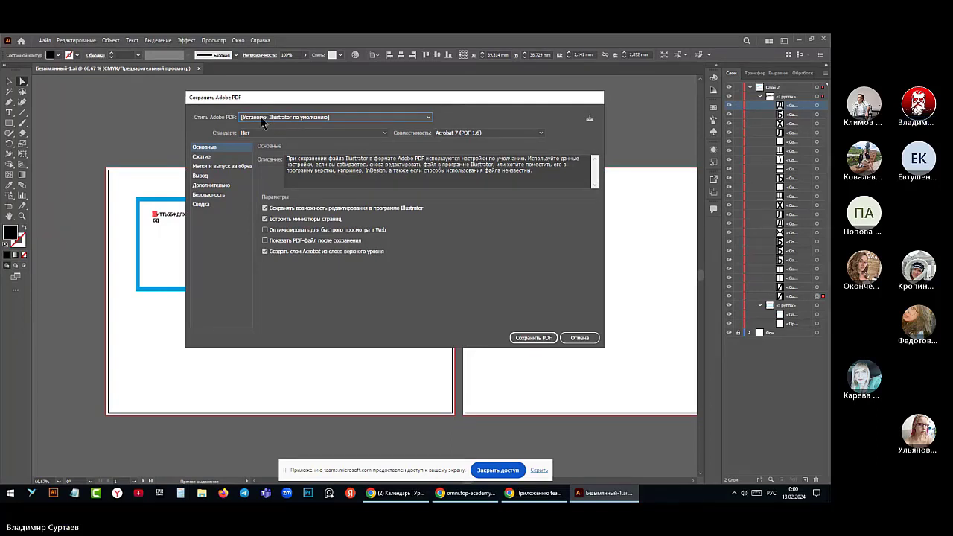
click(428, 118)
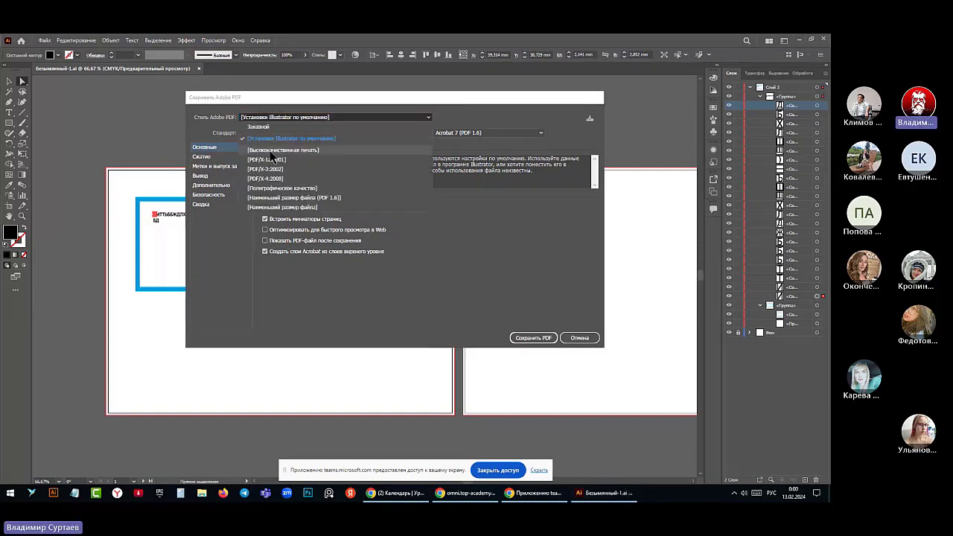
key(Escape)
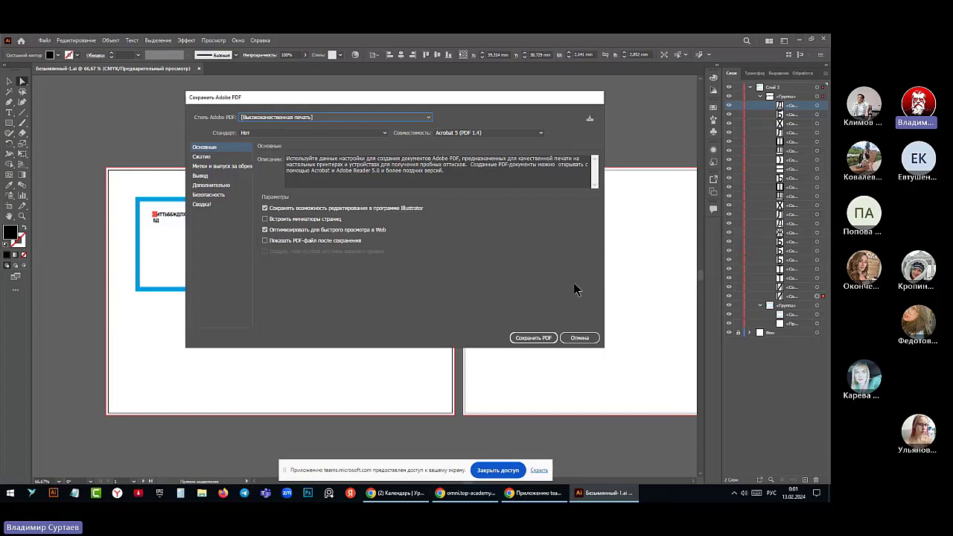
click(540, 334)
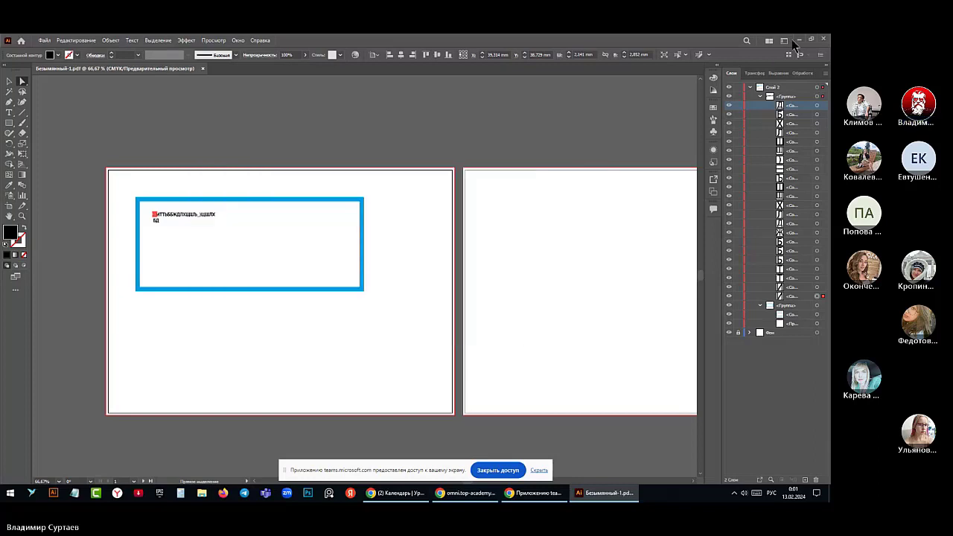
Open Безымянный-1.pdf from the desktop in Acrobat Reader DC, maximized
click(796, 40)
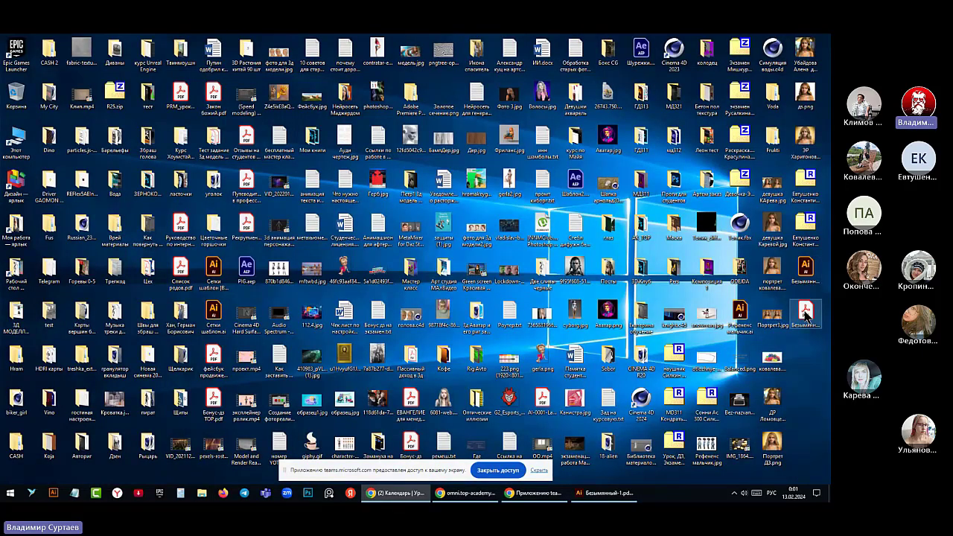
click(804, 316)
double_click(805, 316)
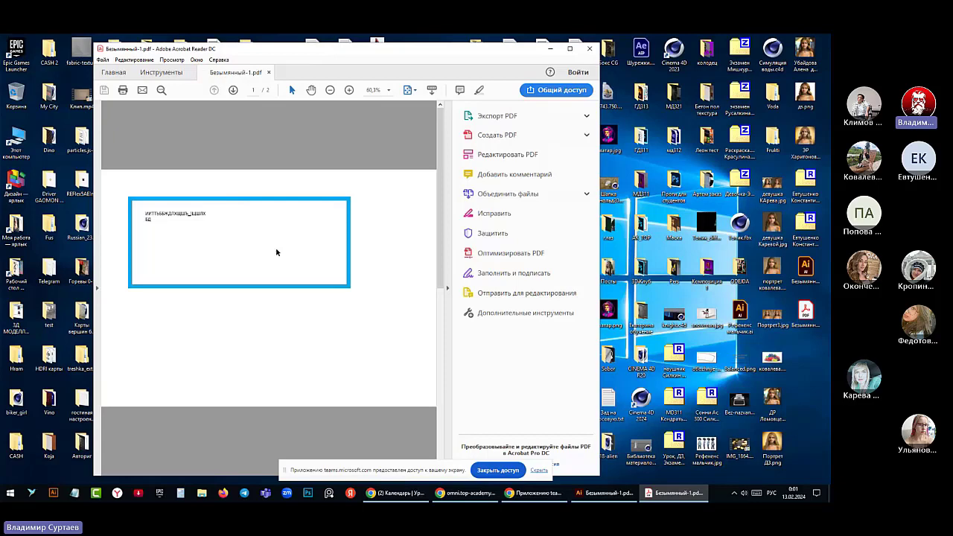
scroll(276, 252, down, 1)
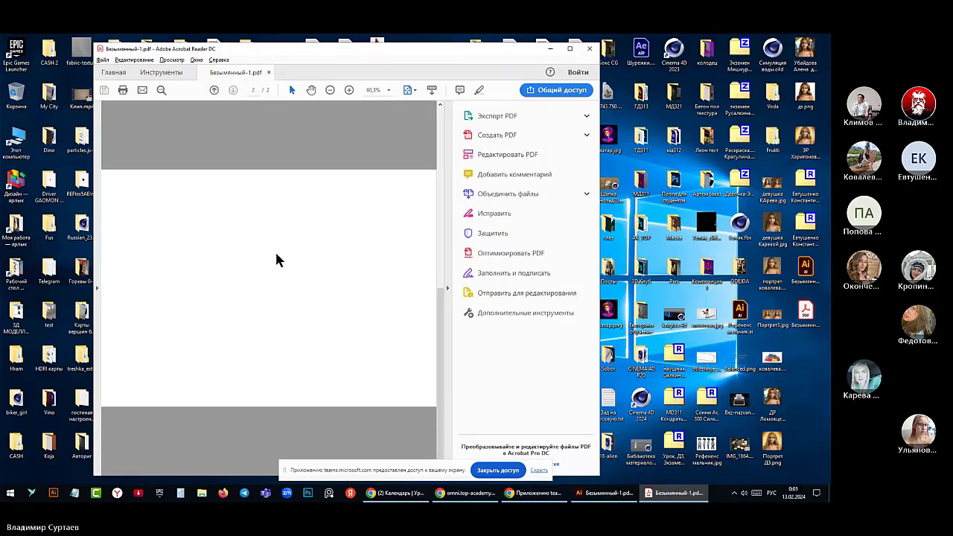
key(alt)
click(569, 49)
Scroll through both PDF pages, then close Acrobat and return to Illustrator
scroll(410, 223, up, 1)
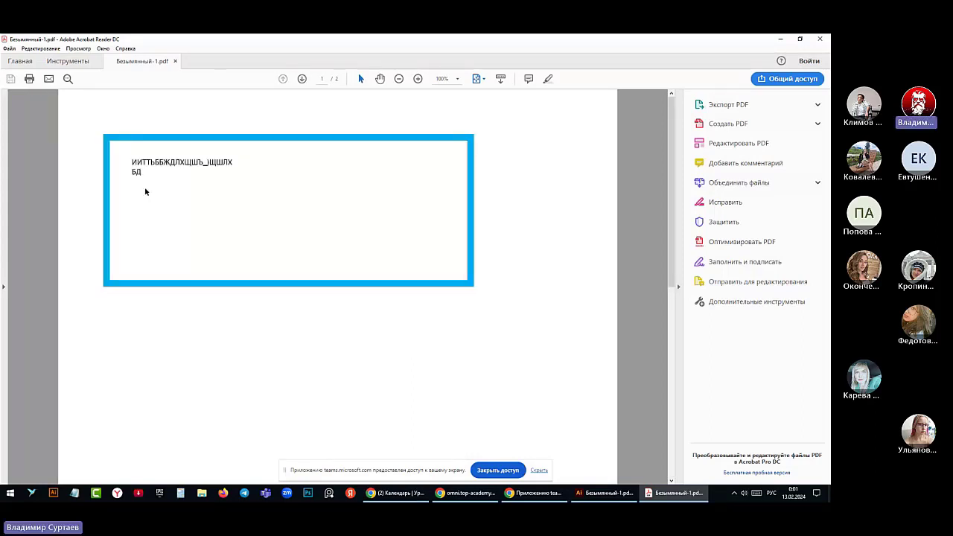
scroll(372, 299, down, 1)
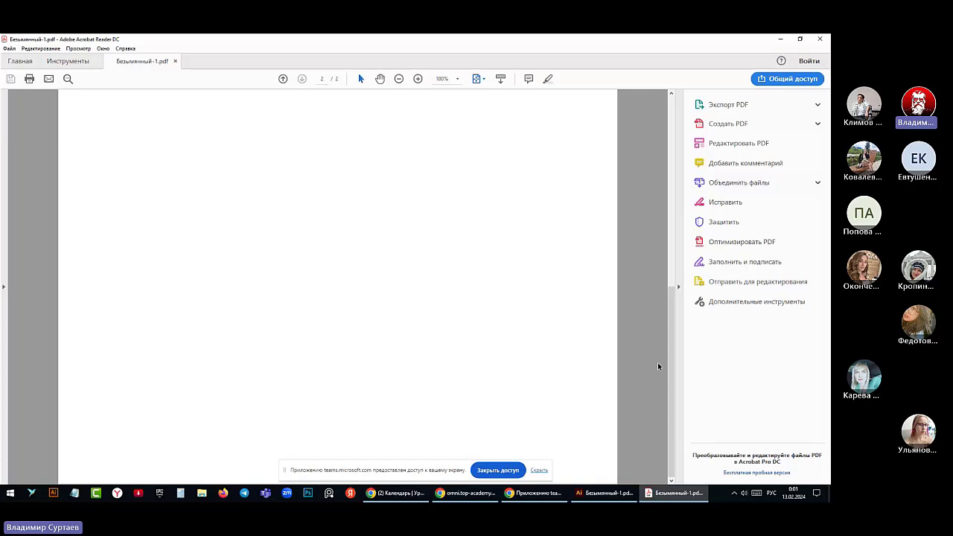
mouse_move(674, 332)
drag(674, 333, 657, 135)
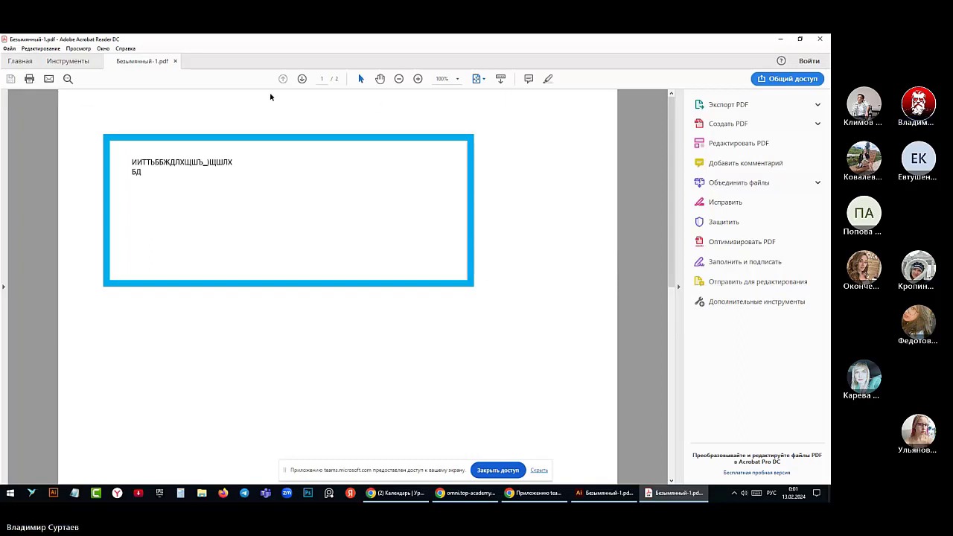
click(818, 40)
click(818, 40)
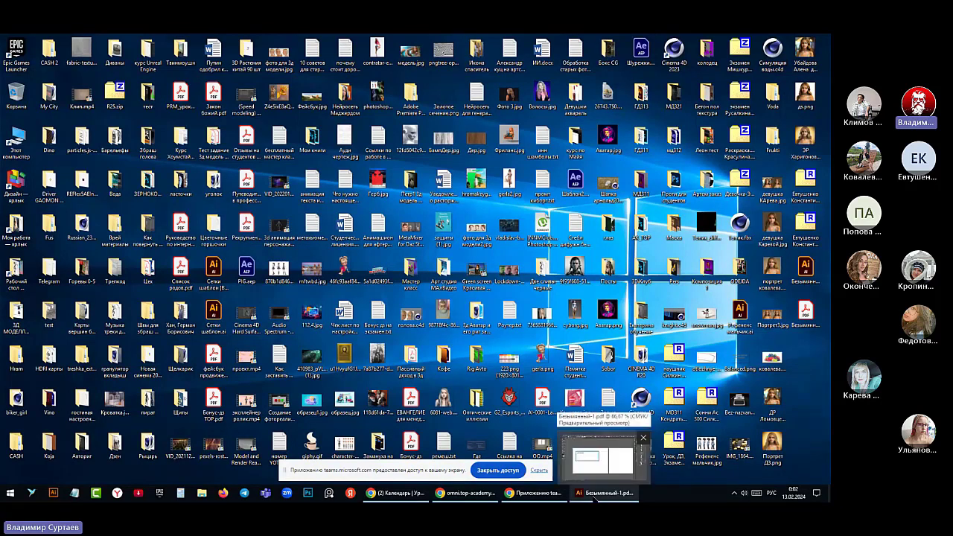
click(595, 497)
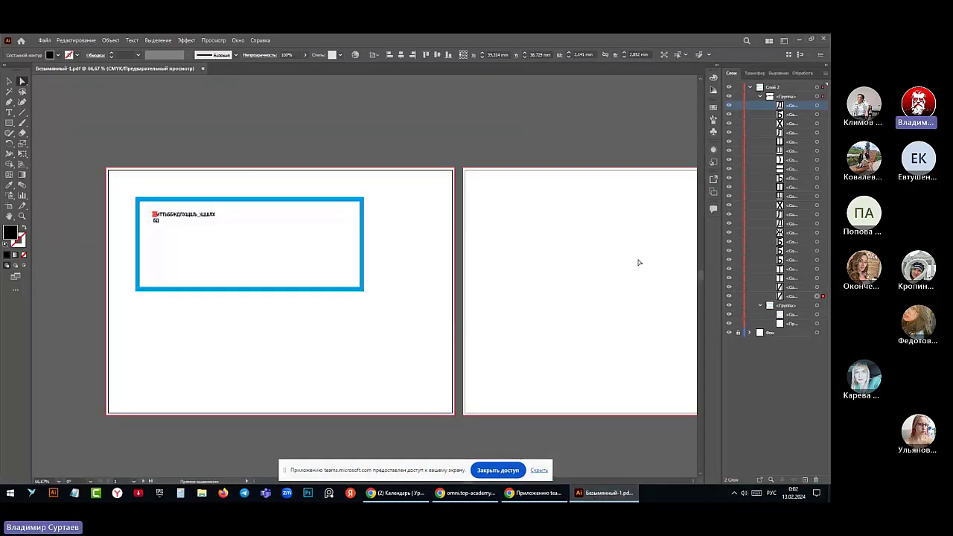
Marquee-select the blue frame with its outlined text and delete it, leaving both artboards blank
click(335, 284)
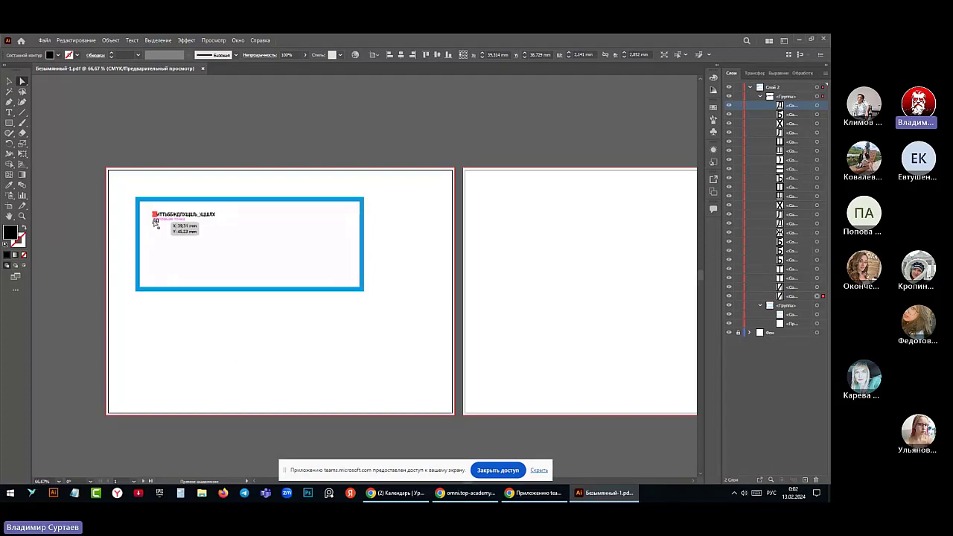
drag(127, 186, 398, 317)
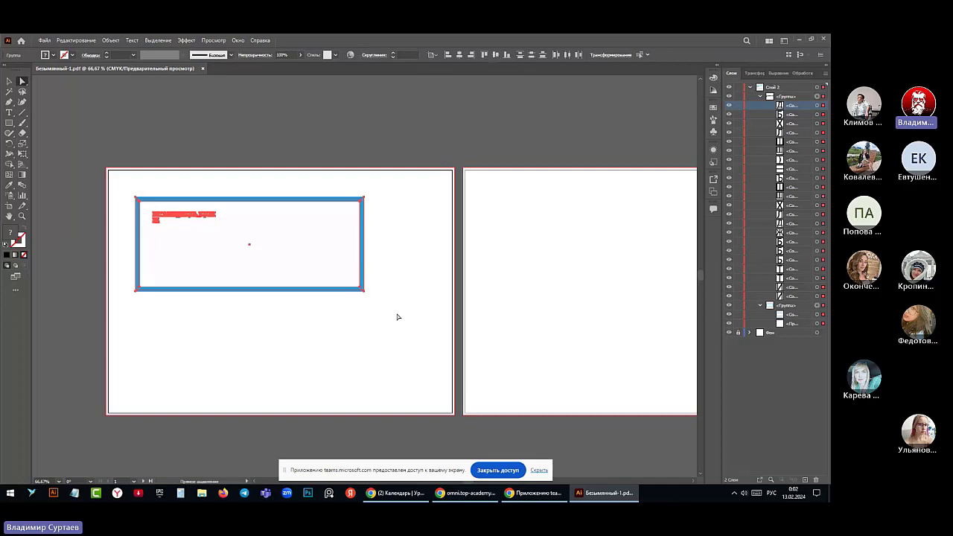
key(Delete)
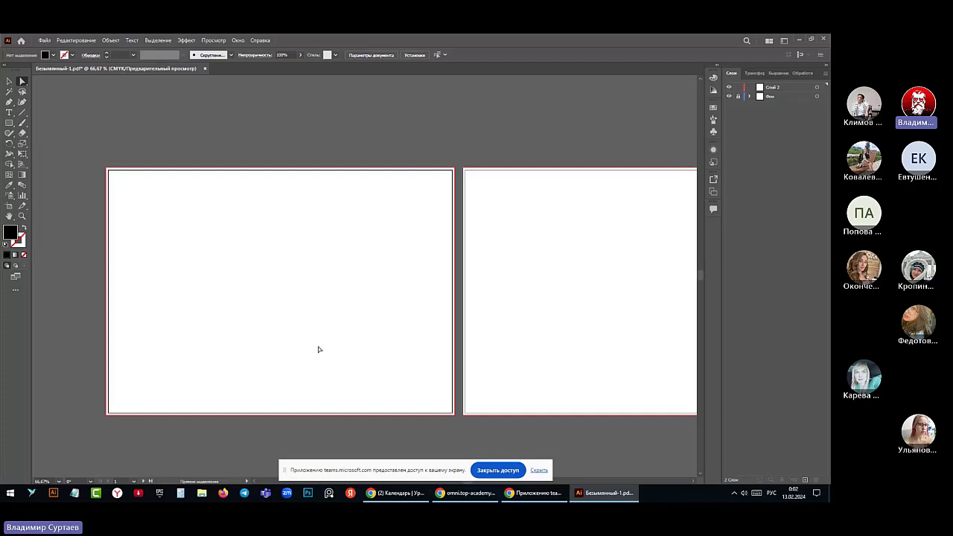
scroll(318, 349, down, 2)
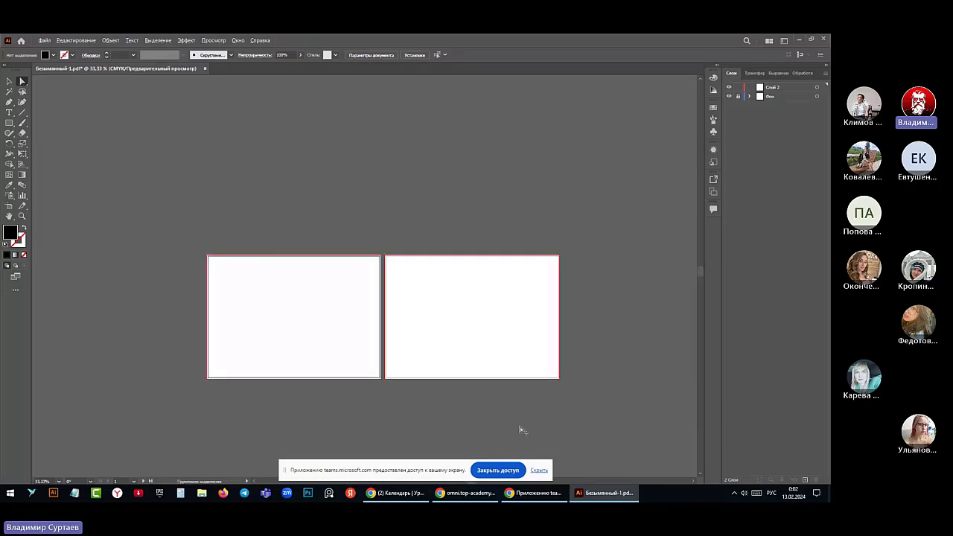
scroll(522, 381, up, 1)
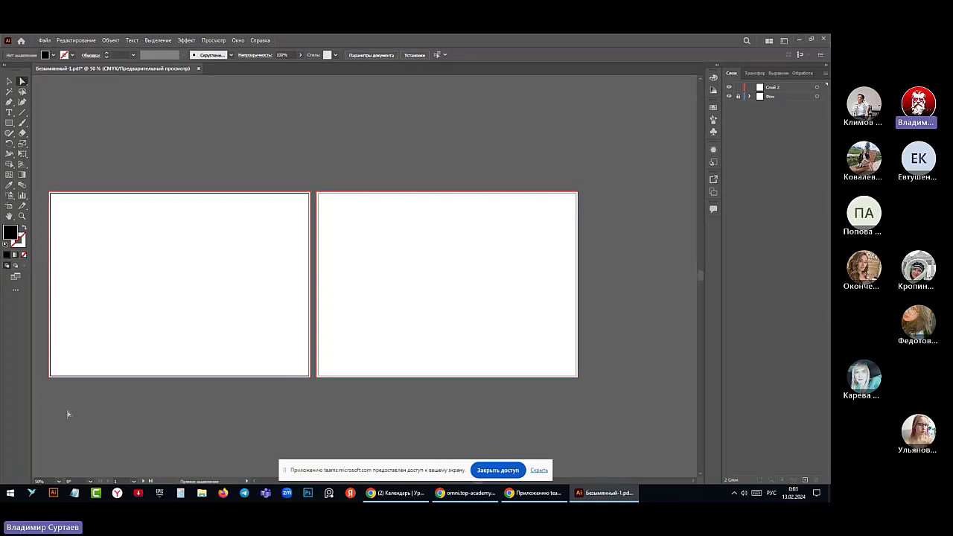
scroll(44, 331, up, 2)
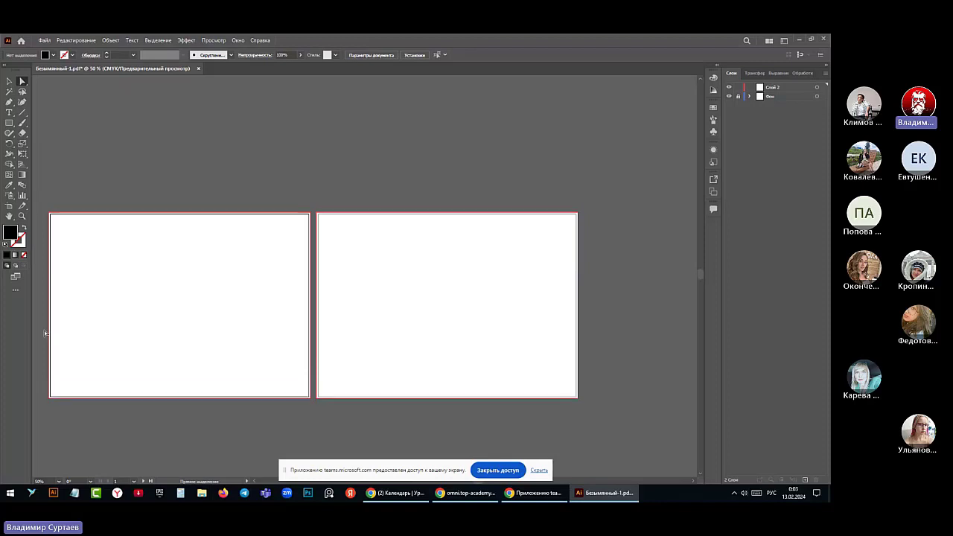
scroll(44, 330, down, 1)
scroll(44, 330, up, 1)
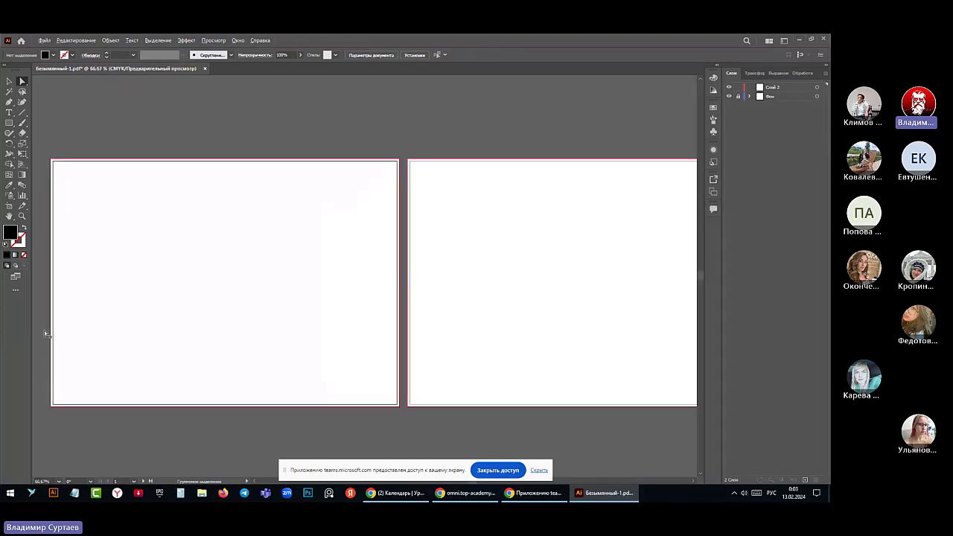
scroll(44, 330, down, 1)
scroll(44, 330, up, 1)
scroll(44, 330, down, 1)
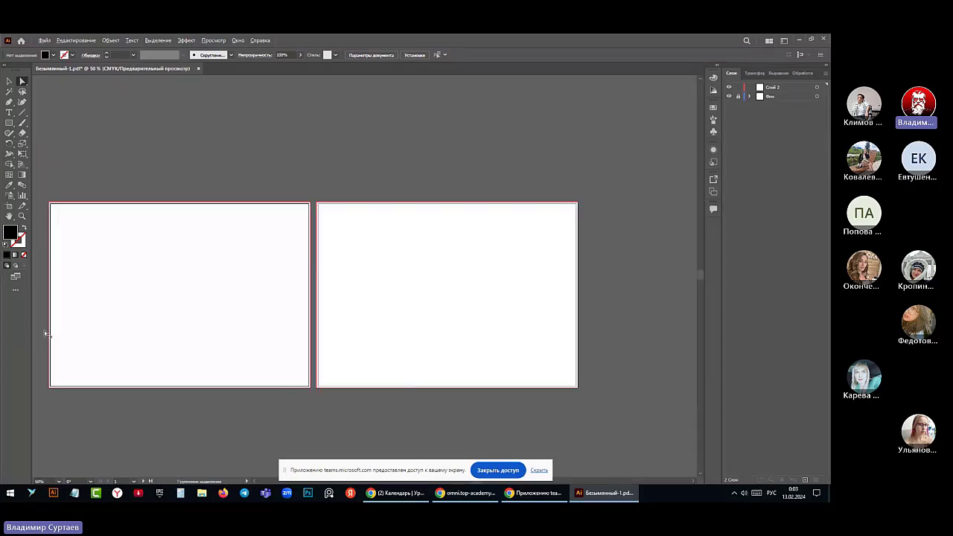
key(alt)
Show the rulers and drag a vertical guide to about X 99.5 mm on the first artboard
click(213, 40)
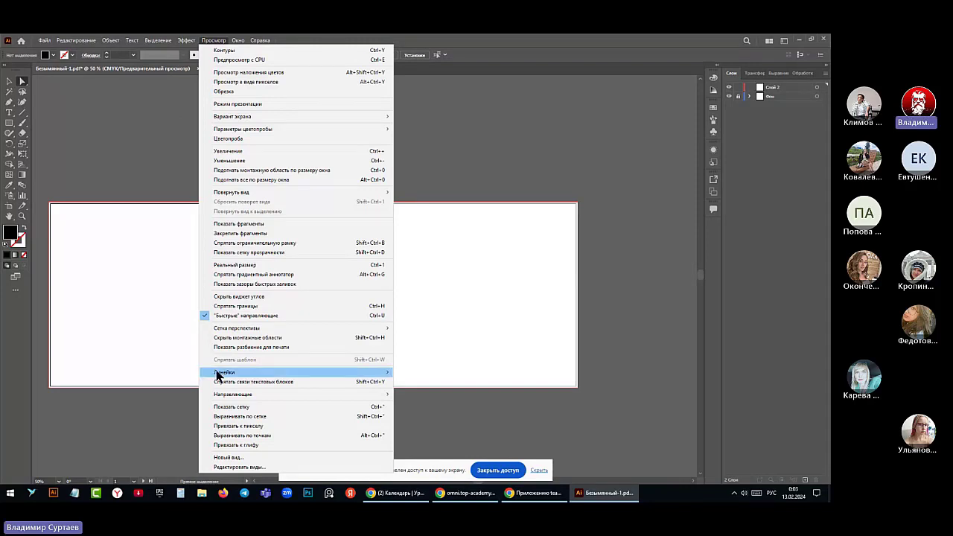
mouse_move(239, 376)
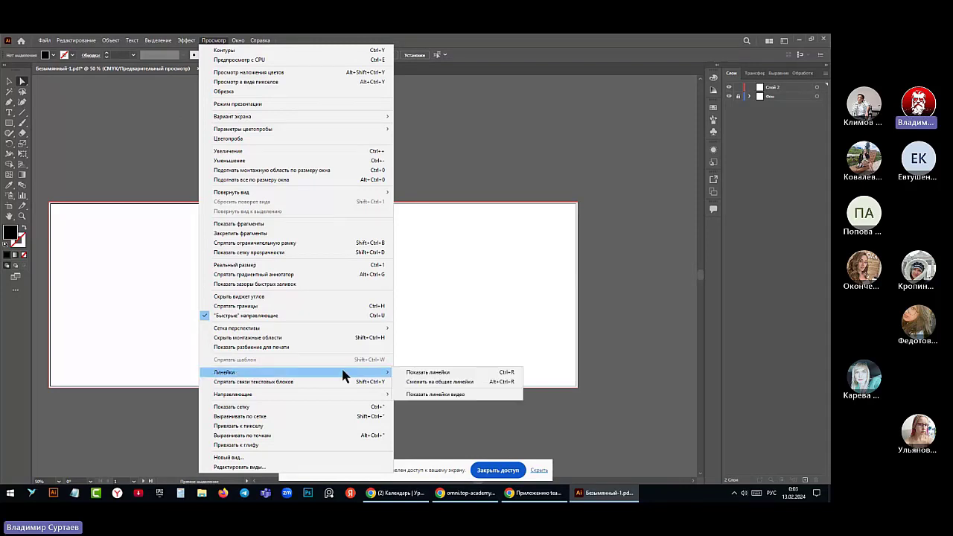
click(417, 373)
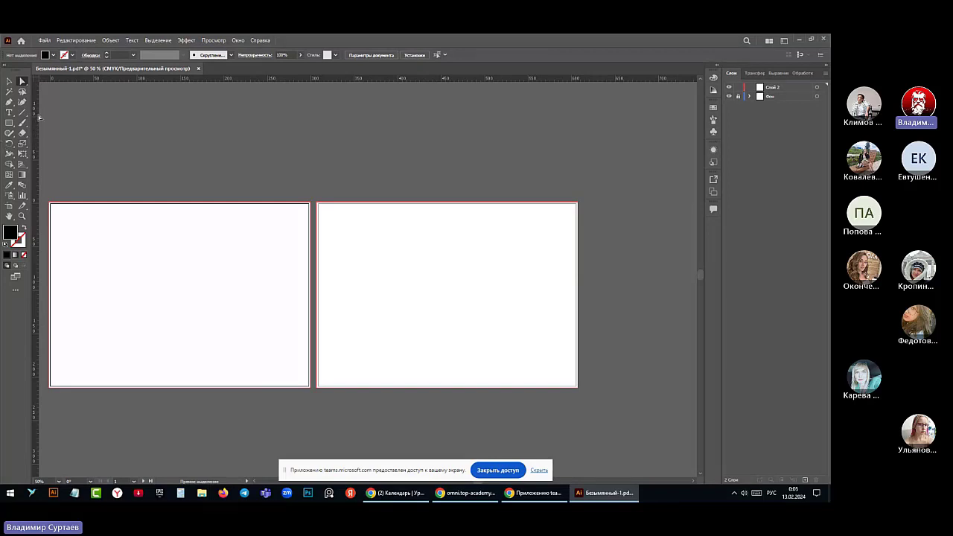
drag(40, 114, 137, 124)
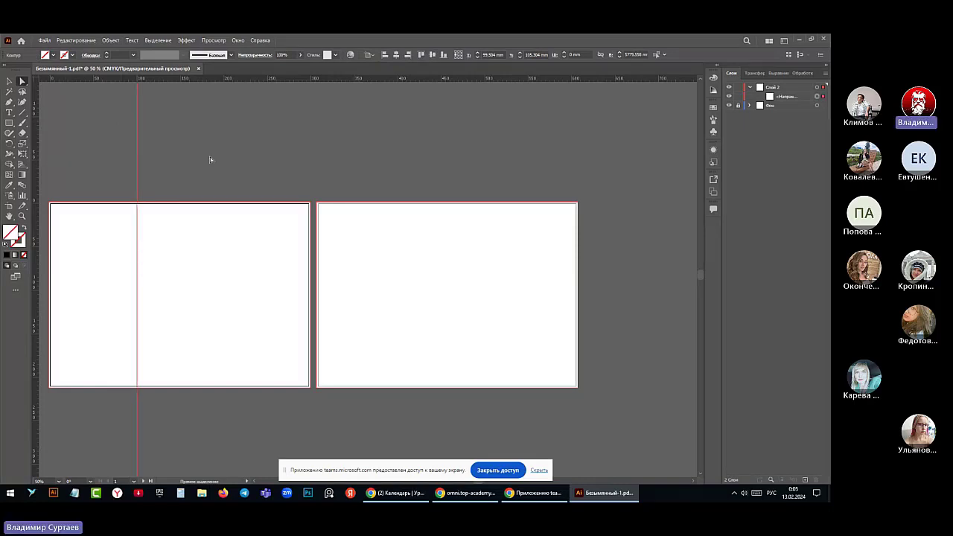
Add a second vertical guide at about X 199 mm, dividing the first artboard into thirds
key(a)
drag(33, 164, 224, 146)
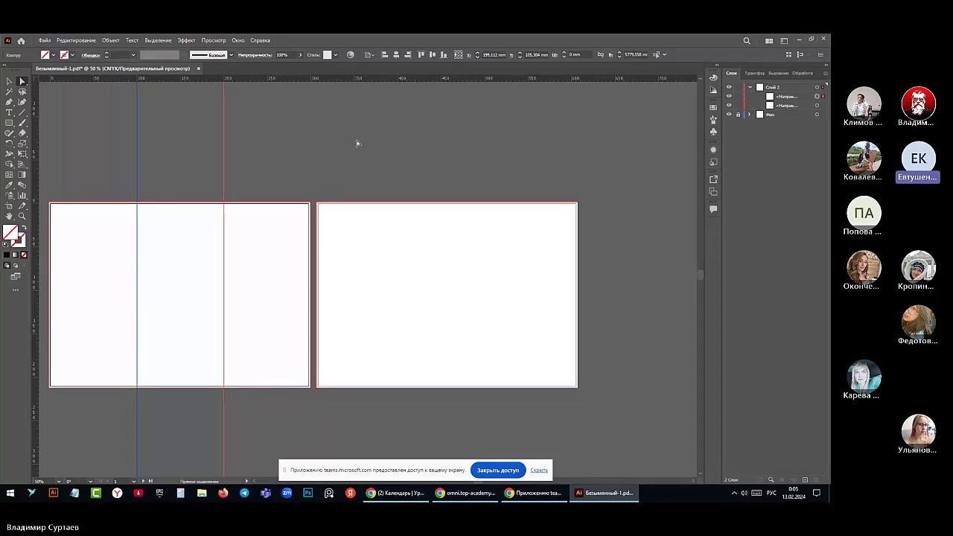
click(212, 40)
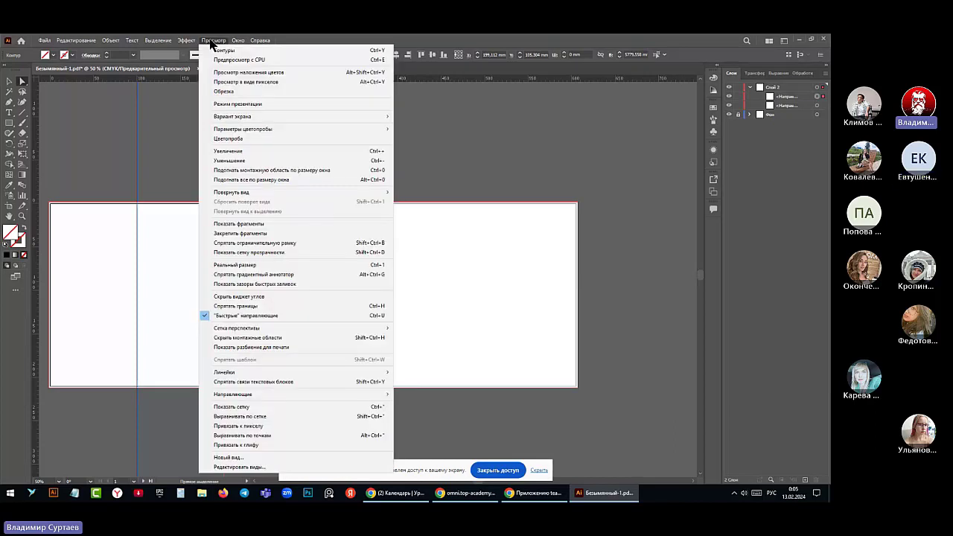
mouse_move(227, 375)
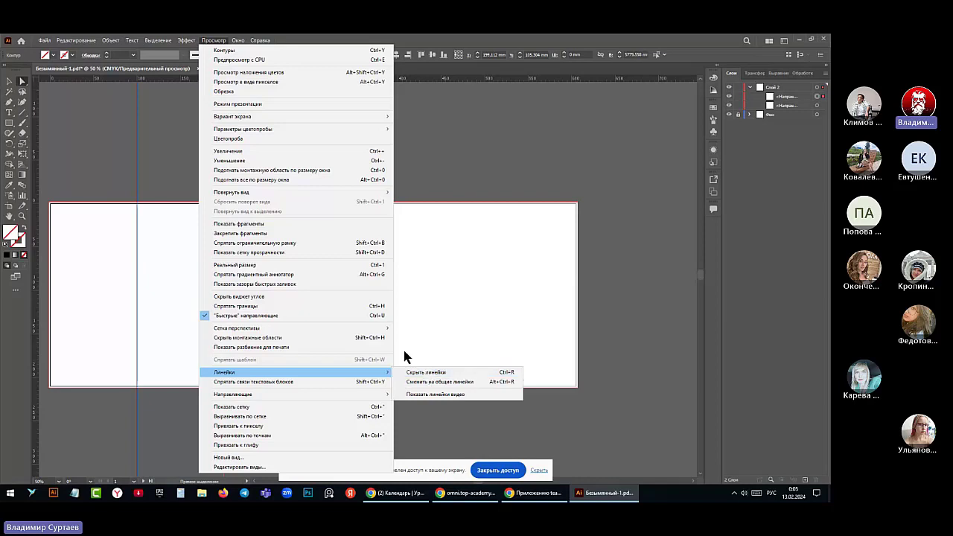
click(464, 172)
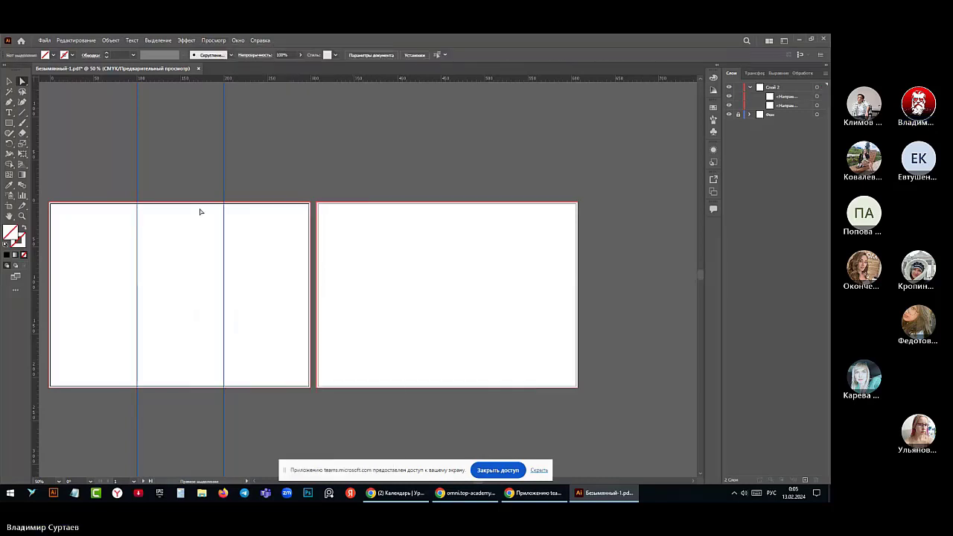
Place vertical guides at one third and two thirds across the second artboard
drag(35, 175, 318, 195)
drag(317, 194, 318, 195)
drag(317, 195, 316, 196)
drag(316, 195, 407, 202)
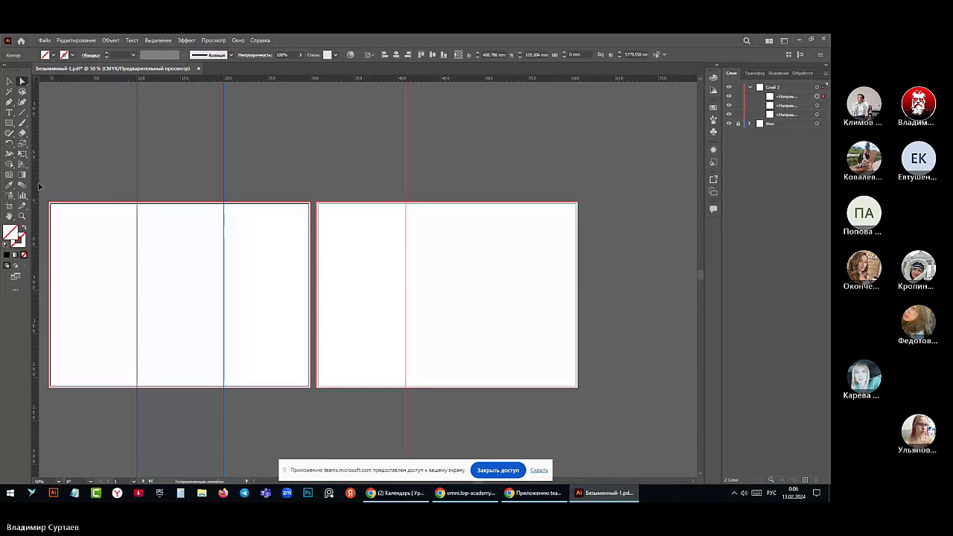
drag(42, 191, 235, 188)
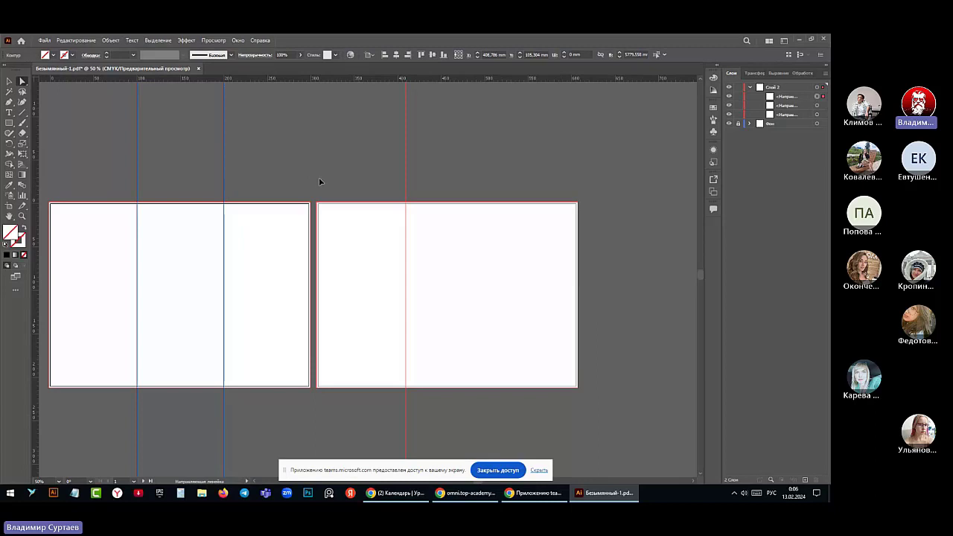
drag(406, 183, 493, 181)
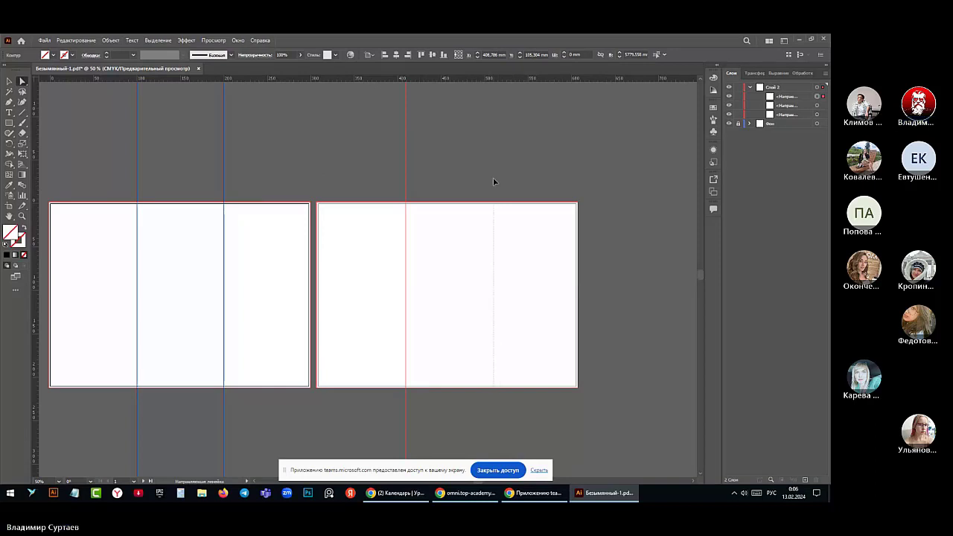
drag(493, 181, 494, 181)
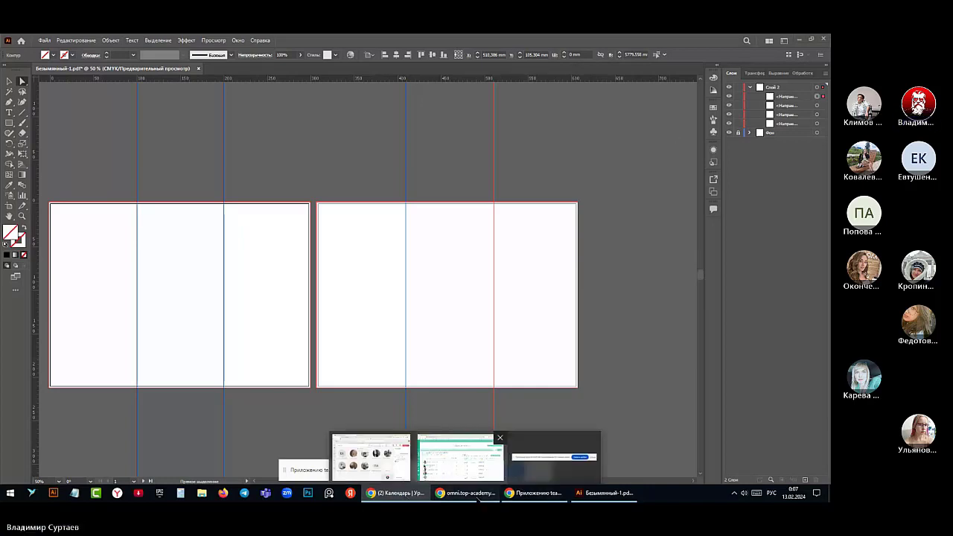
In Chrome, preview the 3S-Press trifold booklet from the буклет image results, then return to Illustrator
click(478, 500)
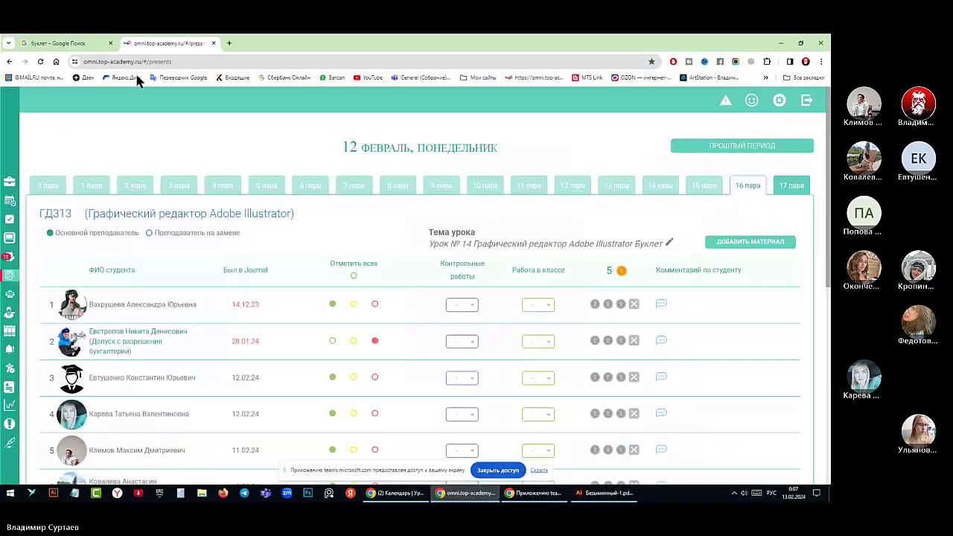
click(75, 45)
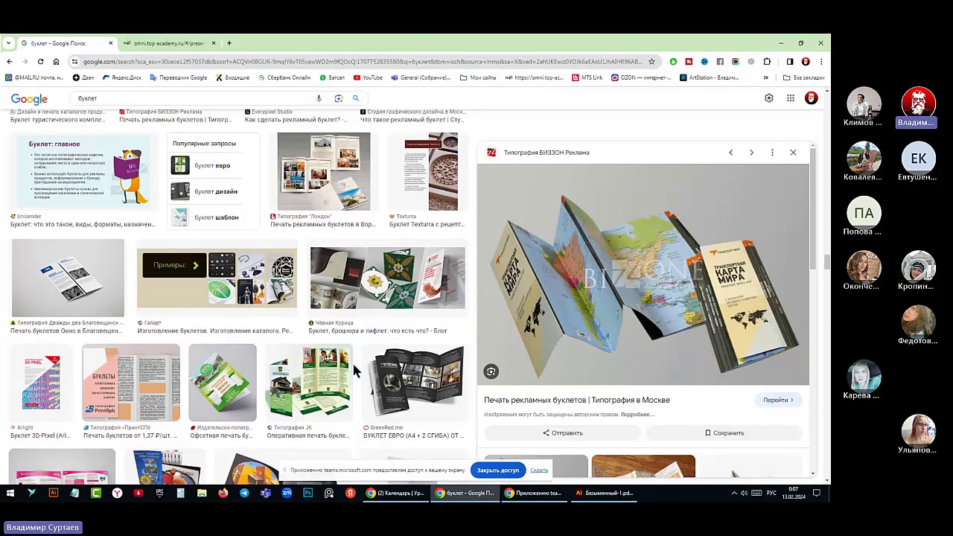
scroll(353, 366, down, 5)
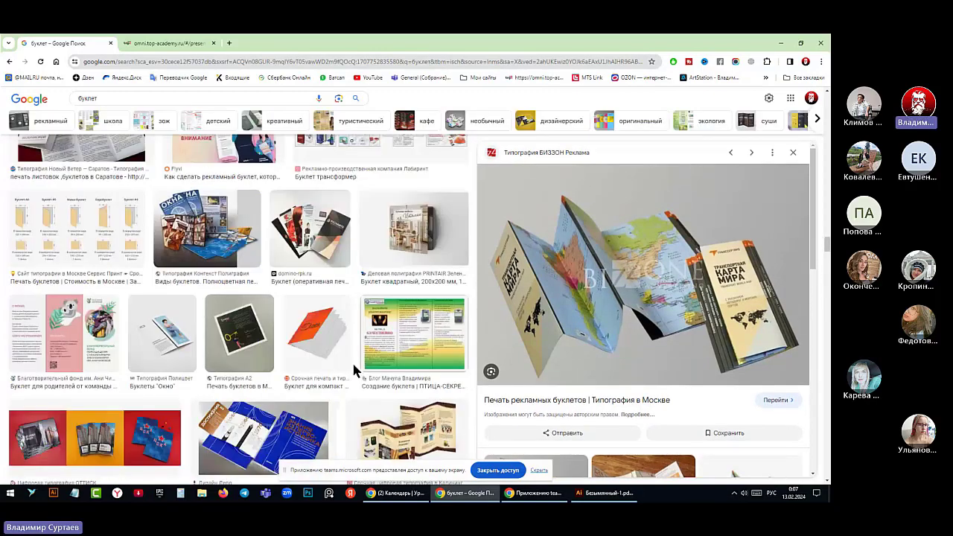
scroll(352, 361, down, 3)
scroll(354, 370, down, 3)
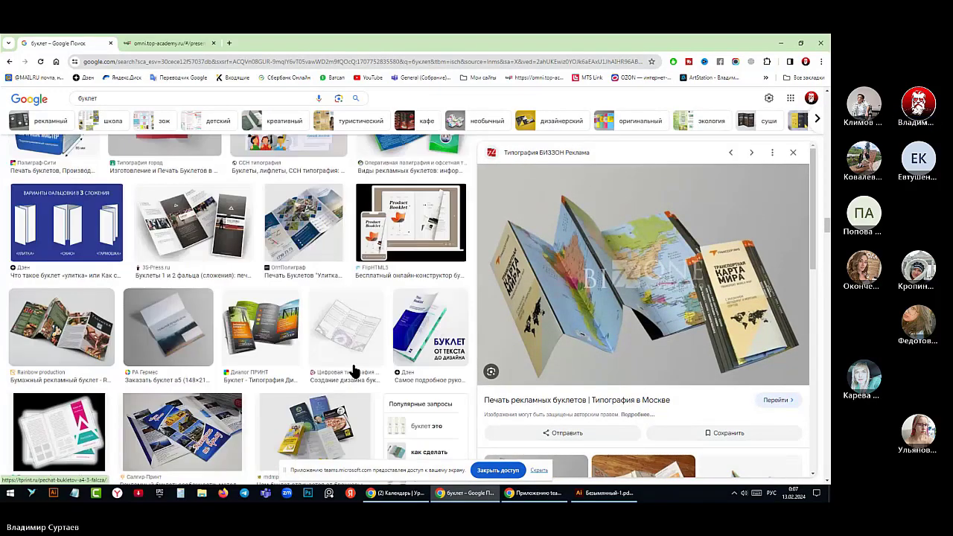
scroll(354, 370, up, 2)
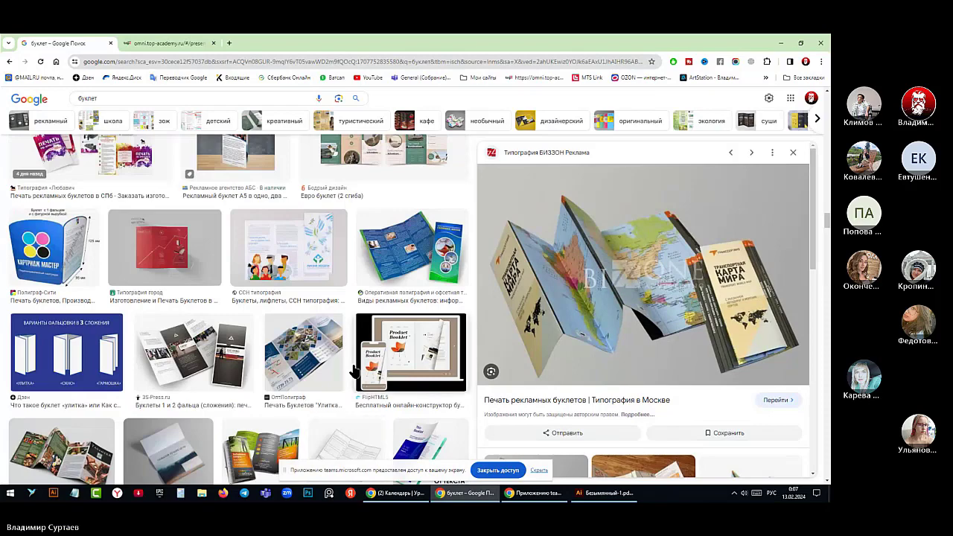
click(194, 352)
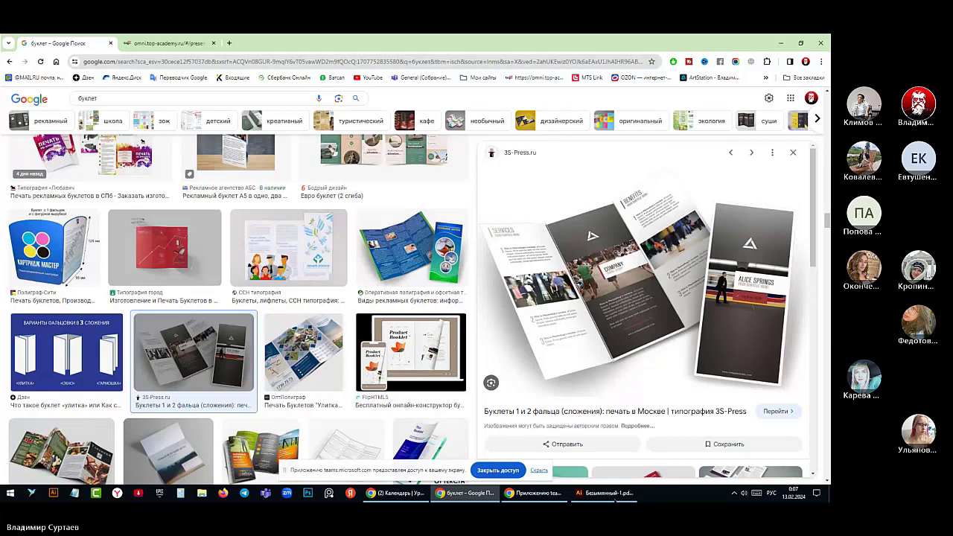
mouse_move(616, 499)
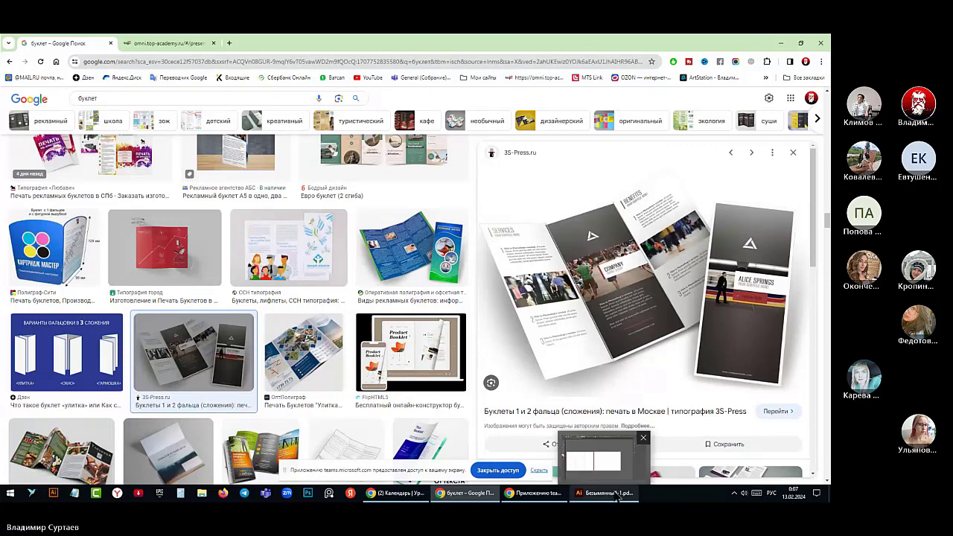
click(617, 497)
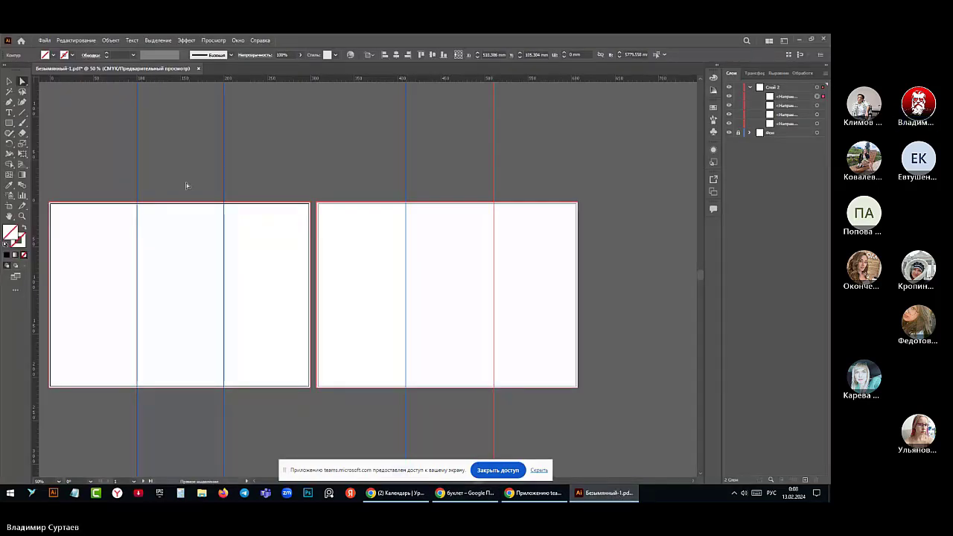
Add a 72 pt '1' in the left artboard's third panel and copy it to the right artboard's first panel
click(15, 116)
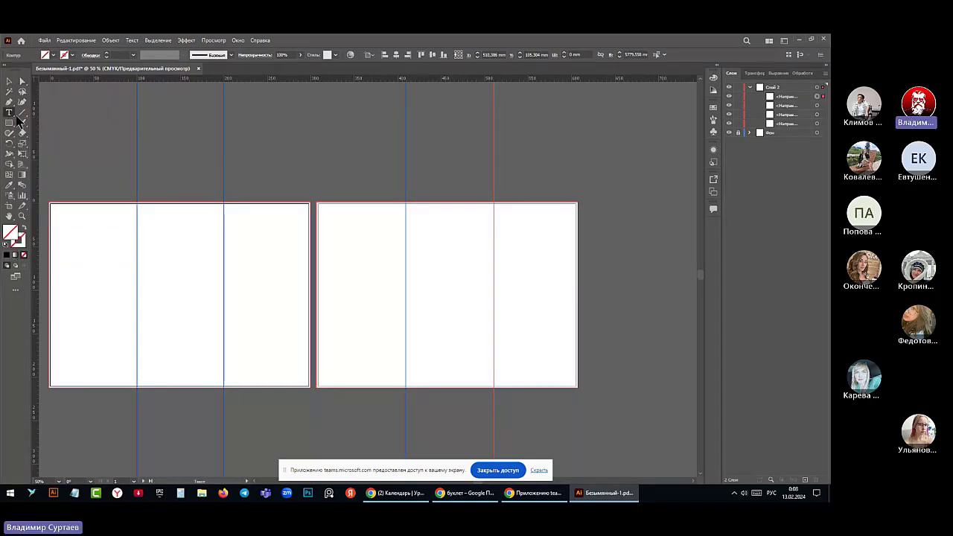
click(259, 240)
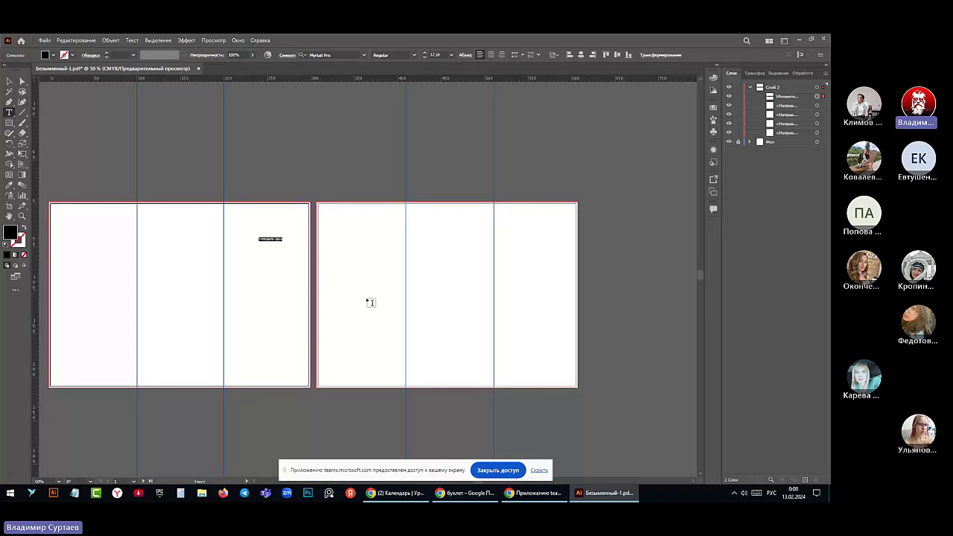
text(1)
key(Escape)
click(445, 55)
click(476, 213)
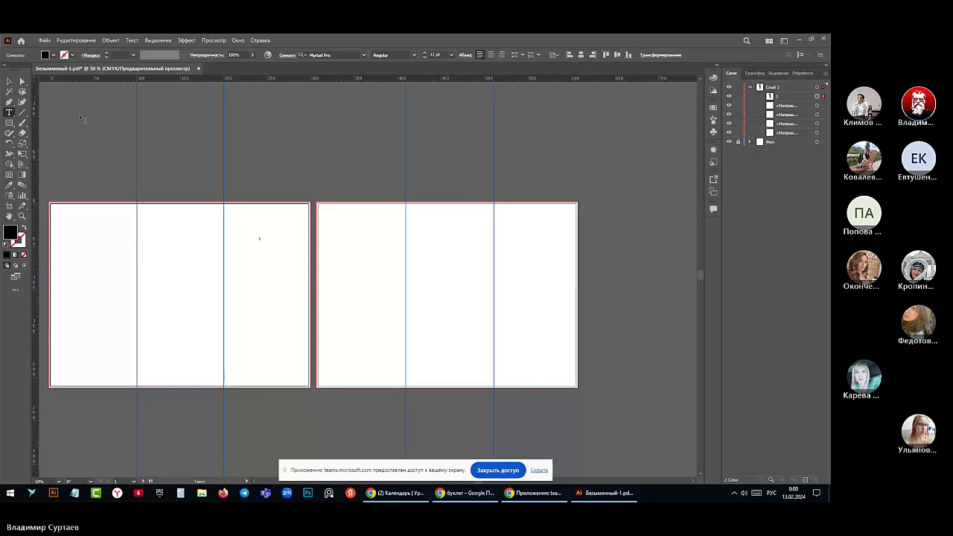
key(Escape)
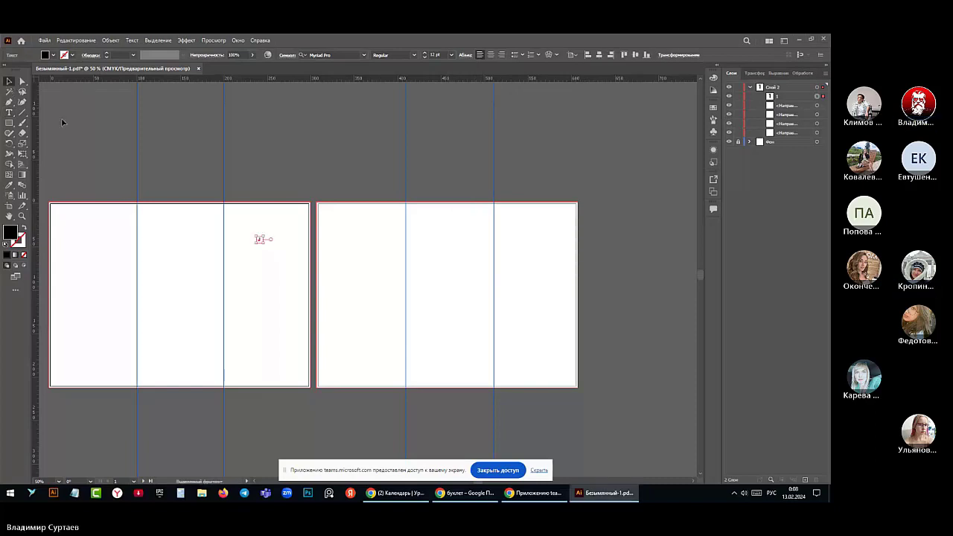
click(451, 55)
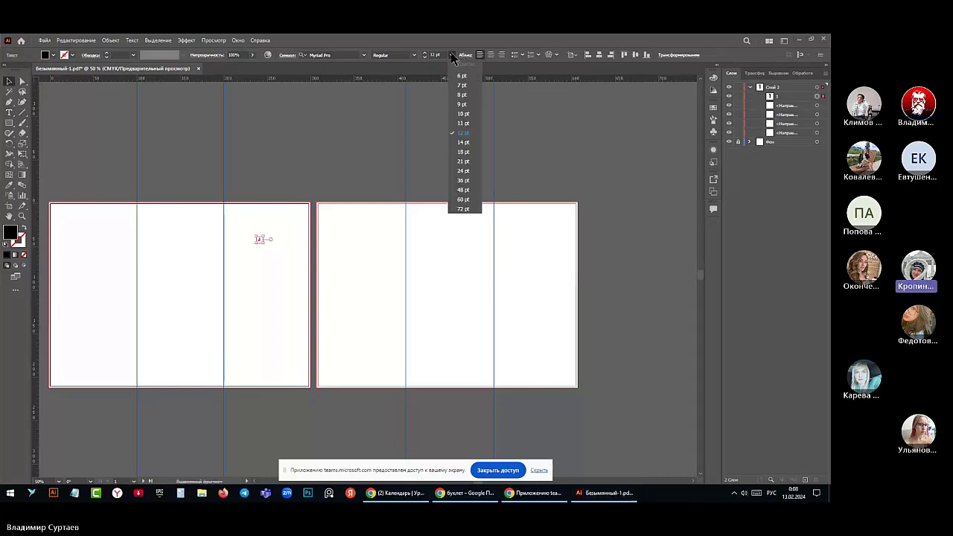
click(464, 209)
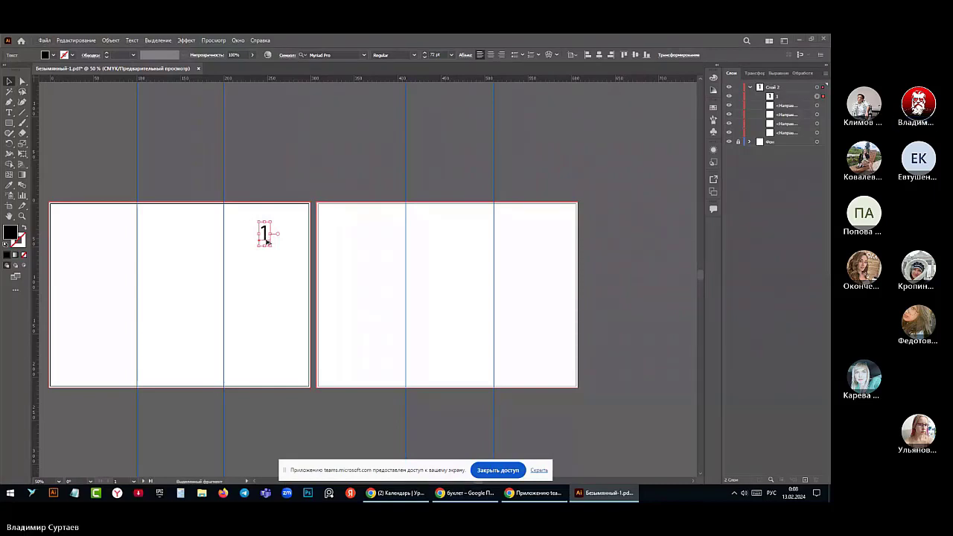
drag(264, 233, 364, 232)
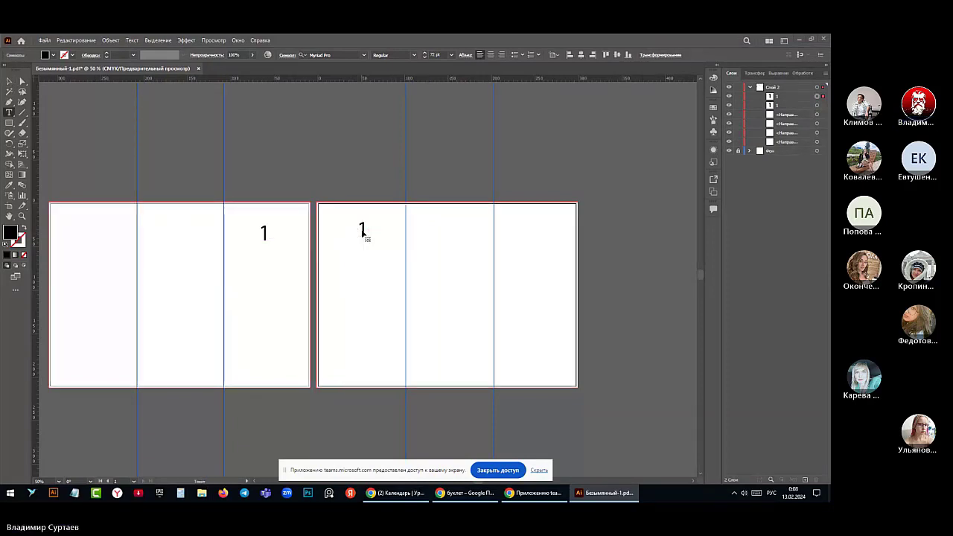
Retype the copied label in the right artboard's first panel as 2
key(t)
drag(364, 227, 355, 228)
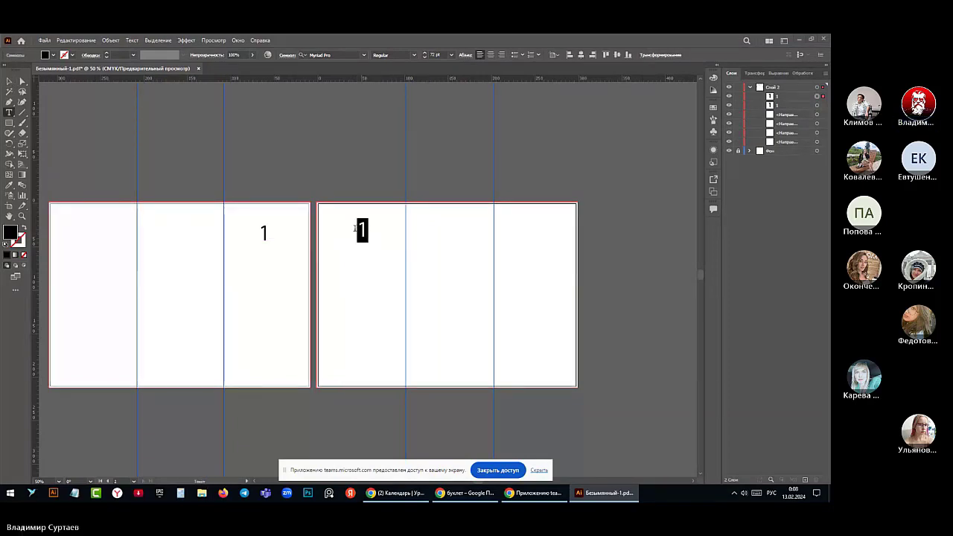
text(2)
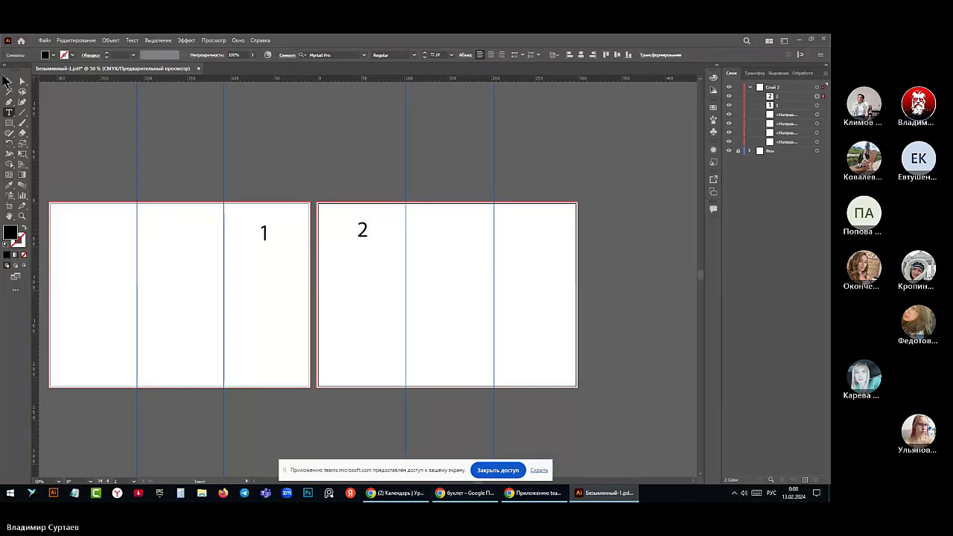
key(Escape)
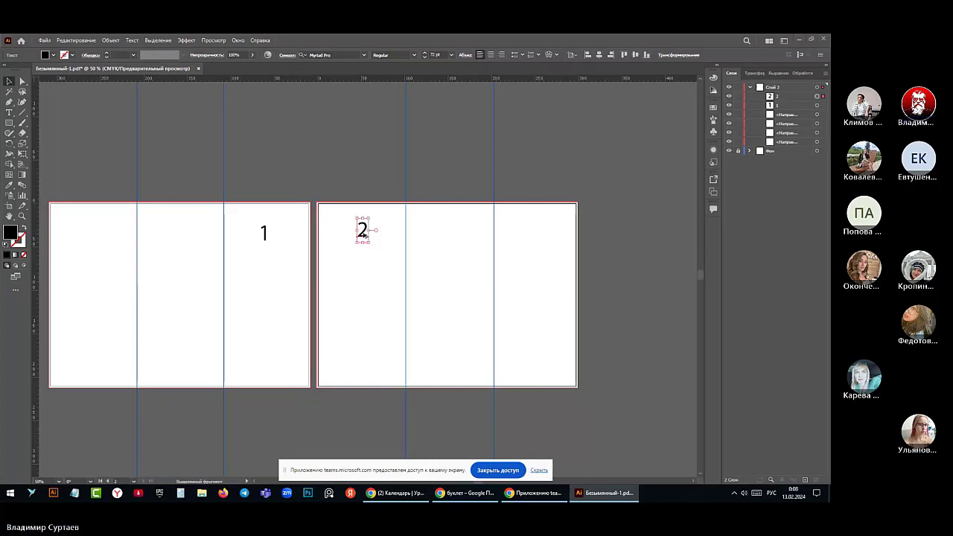
Duplicate the 2 into the right artboard's second panel and change it to 3
drag(364, 236, 449, 237)
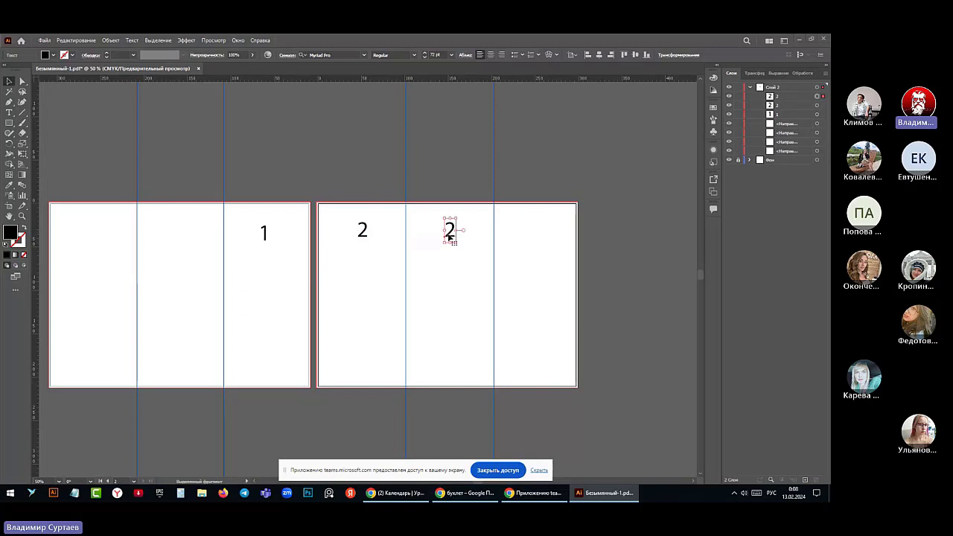
double_click(449, 233)
double_click(445, 231)
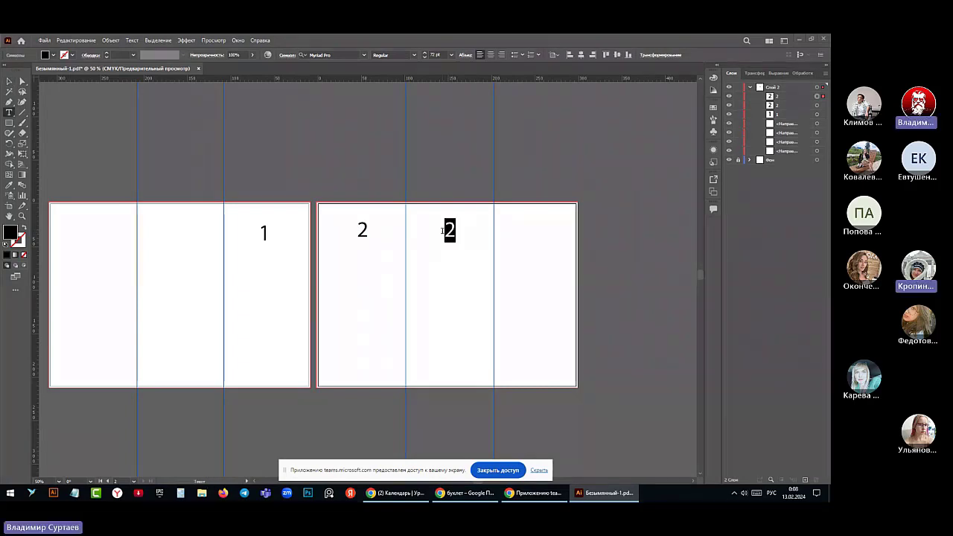
text(3)
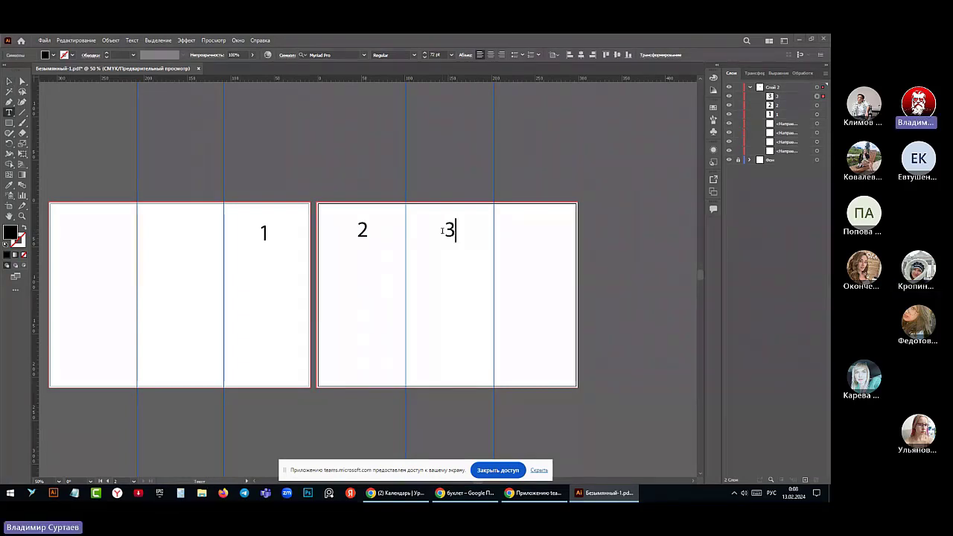
key(Escape)
key(v)
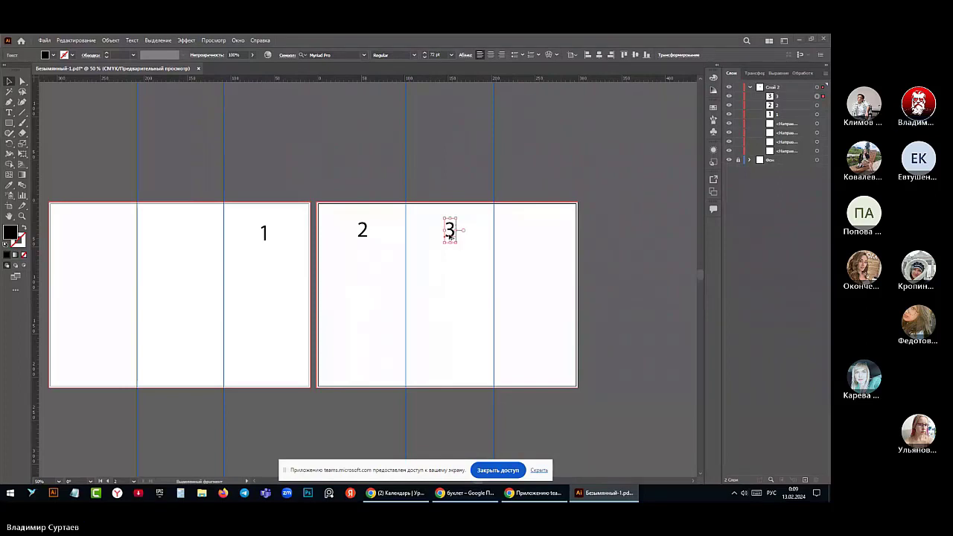
Duplicate the 3 into the right artboard's third panel and change it to 4
drag(451, 235, 536, 231)
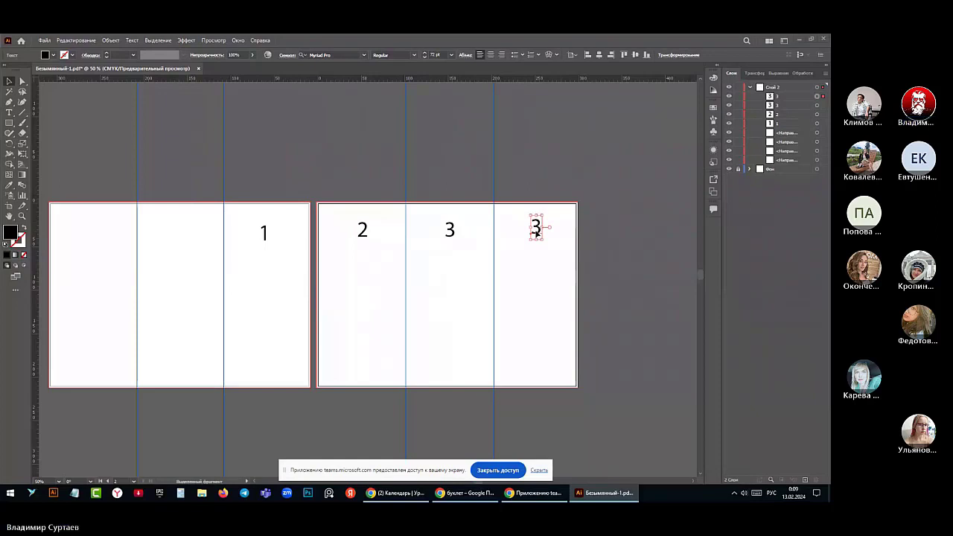
double_click(536, 229)
double_click(531, 227)
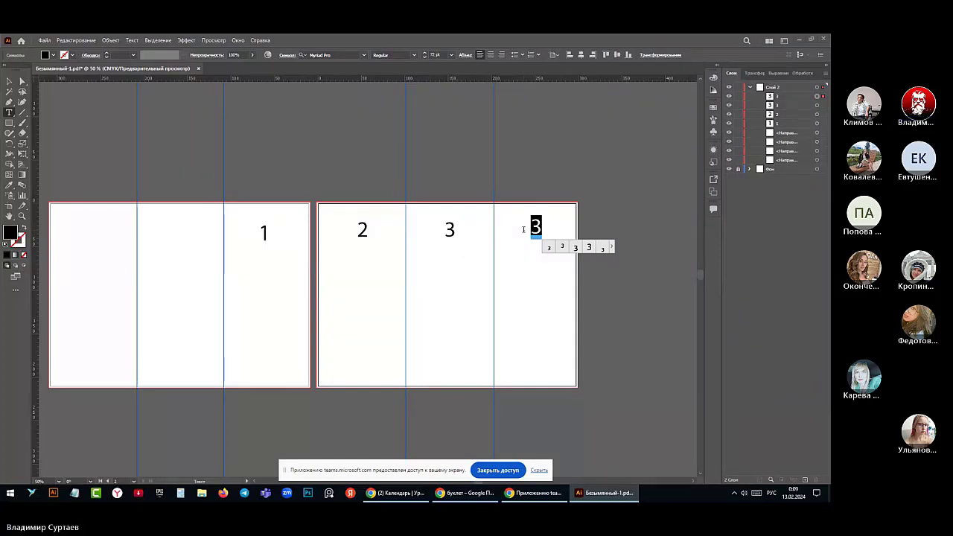
text(4)
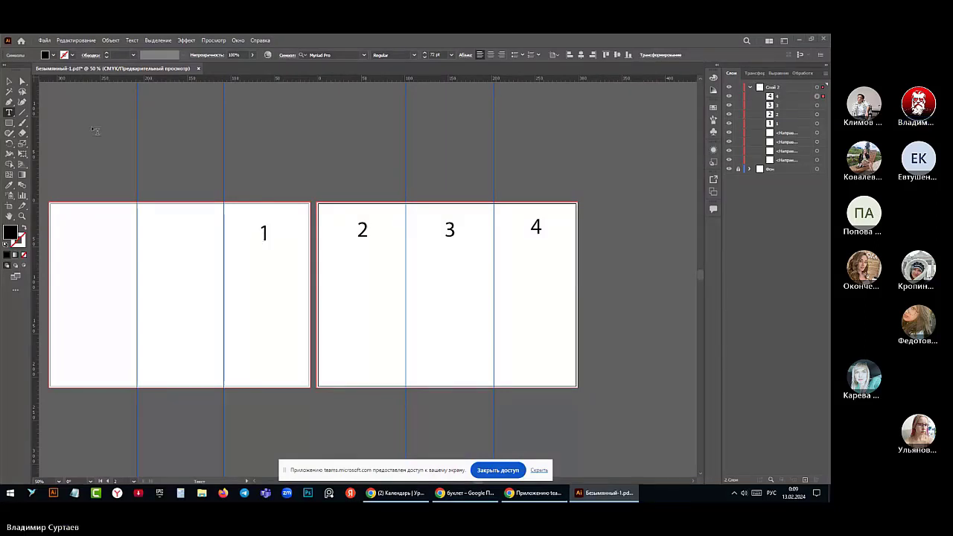
key(Escape)
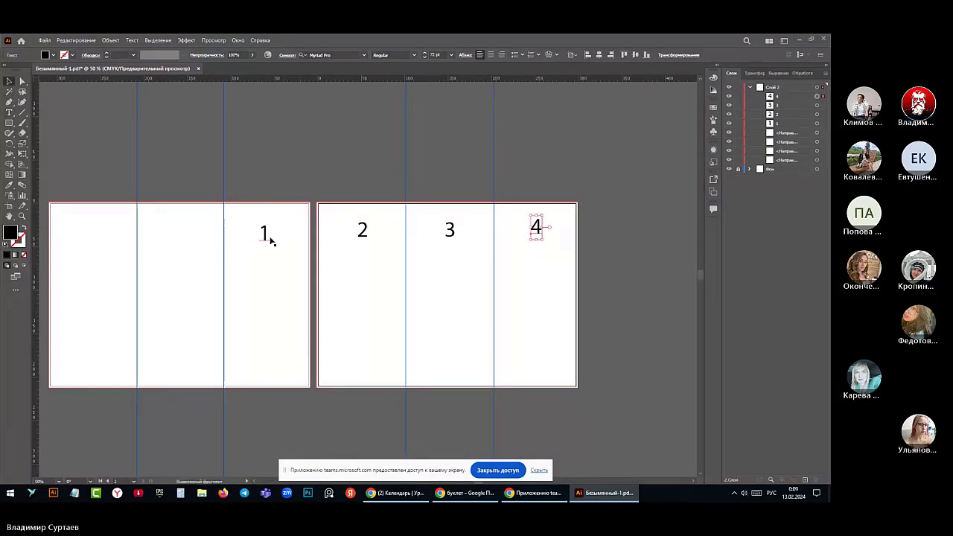
Copy the 1 into the left artboard's first panel and retype it as 5
click(267, 236)
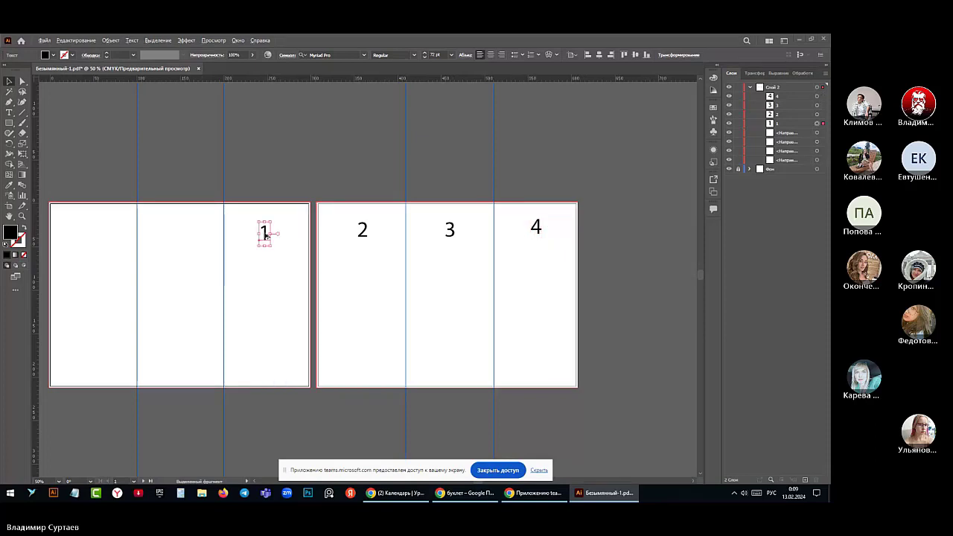
drag(264, 235, 101, 228)
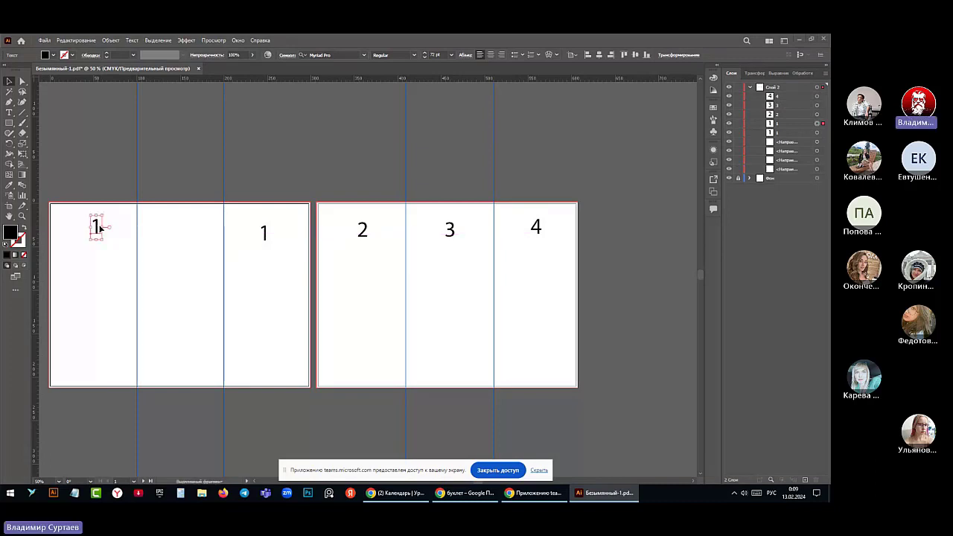
double_click(100, 228)
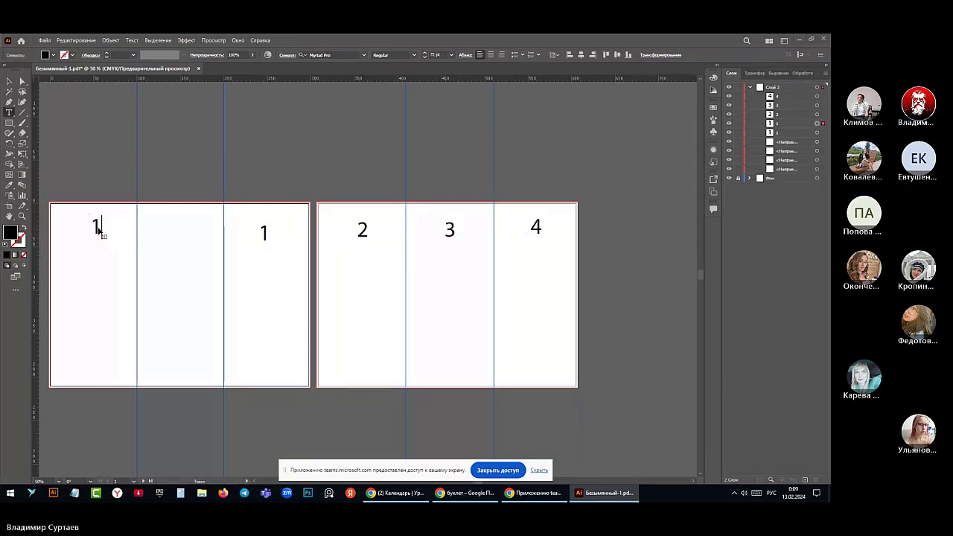
drag(100, 228, 85, 234)
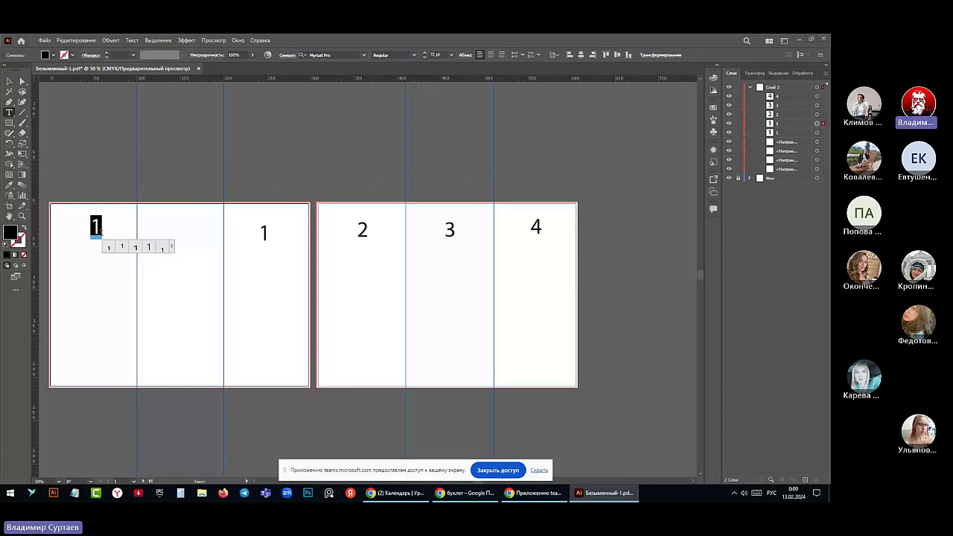
text(5)
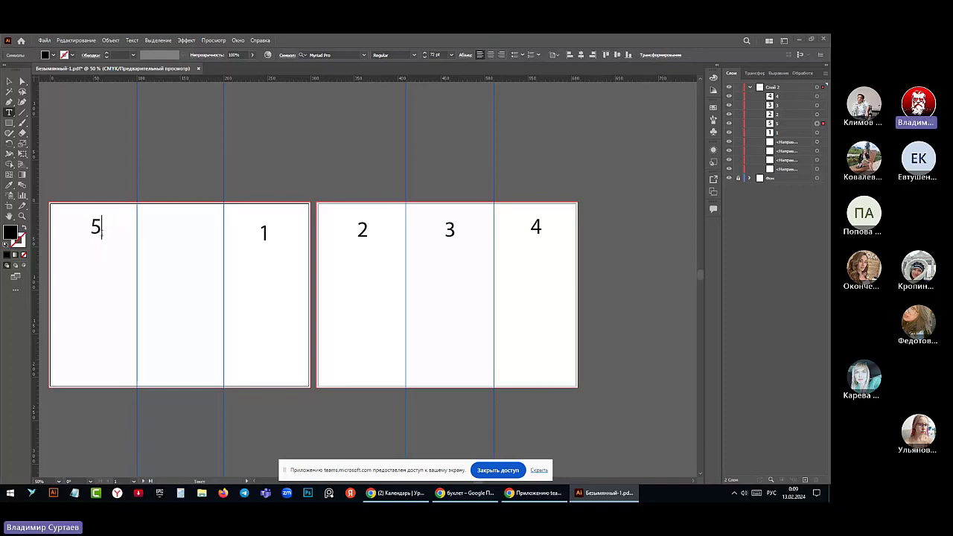
click(8, 82)
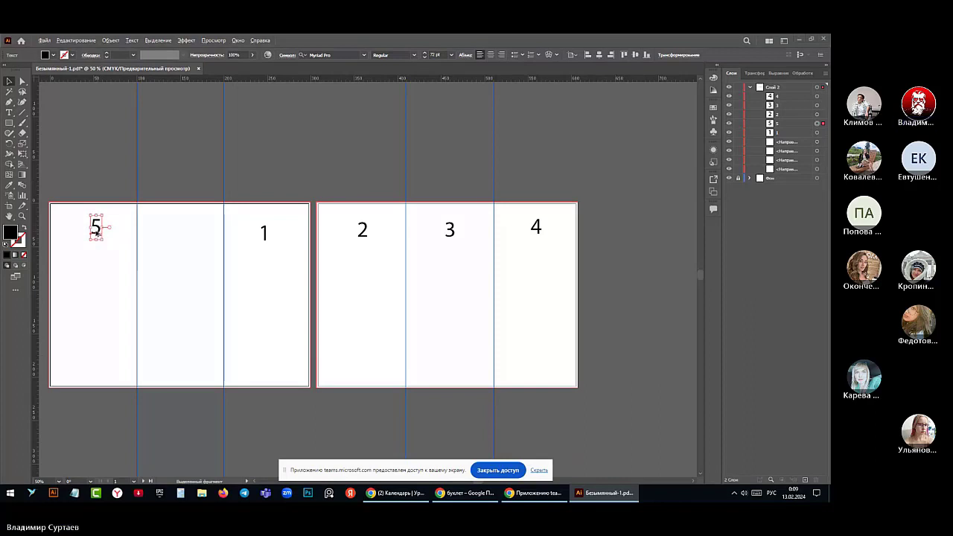
Copy the 5 into the left artboard's second panel, retype it as 6, and deselect
drag(96, 232, 181, 232)
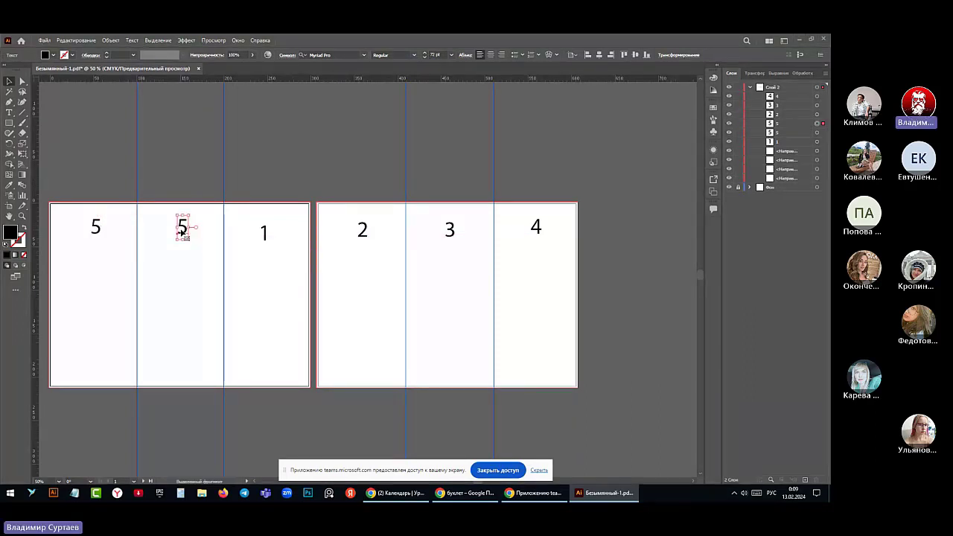
double_click(181, 230)
double_click(179, 228)
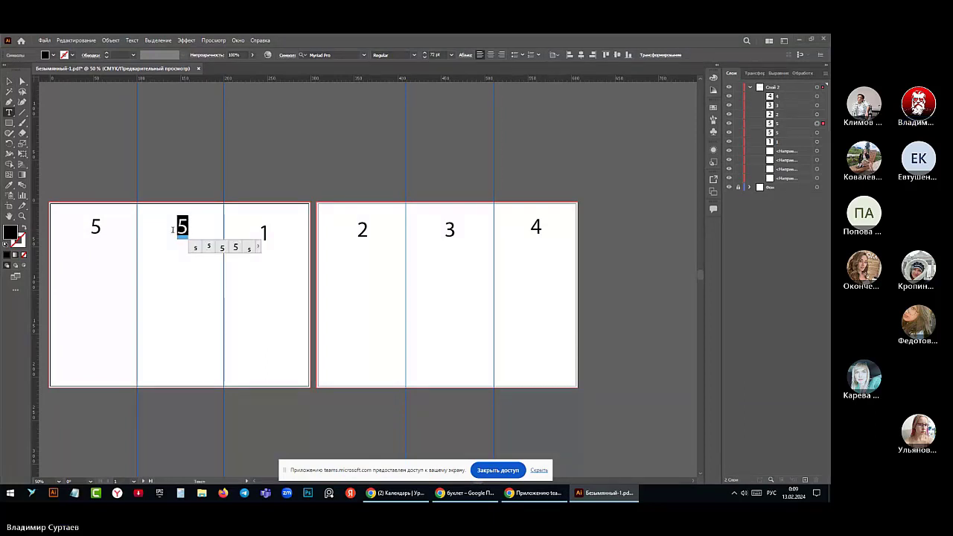
text(6)
click(8, 82)
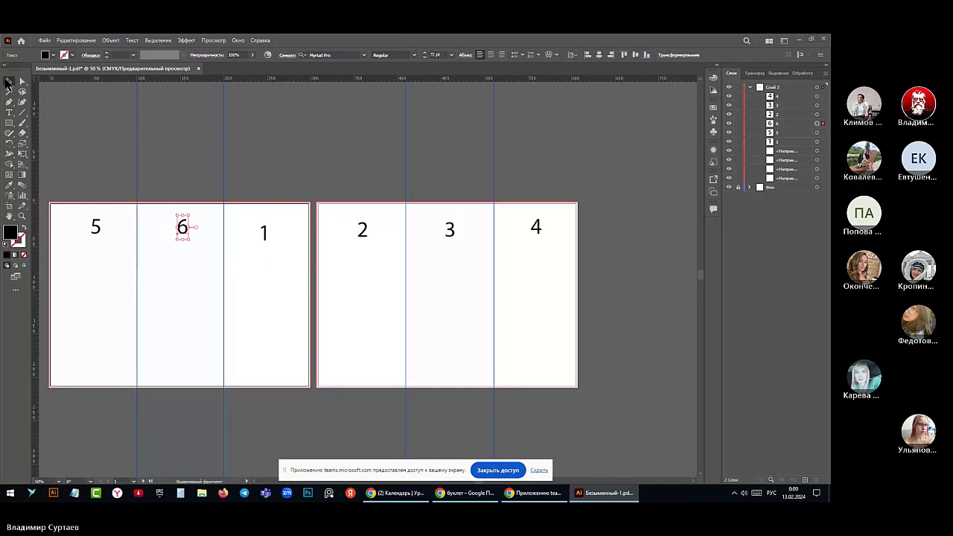
click(245, 166)
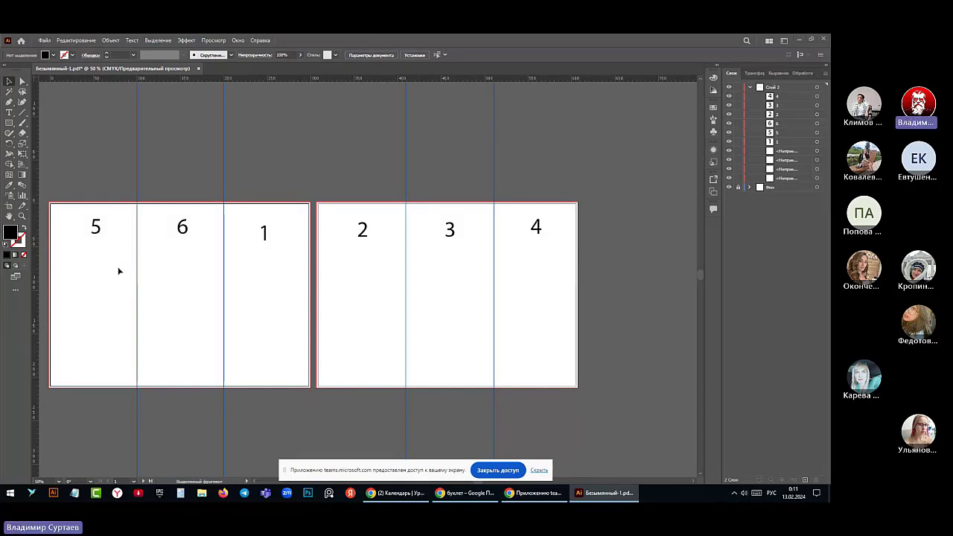
Lower page numbers 6 and 5 a few pixels, then pull a horizontal guide toward the artboards' top
click(262, 233)
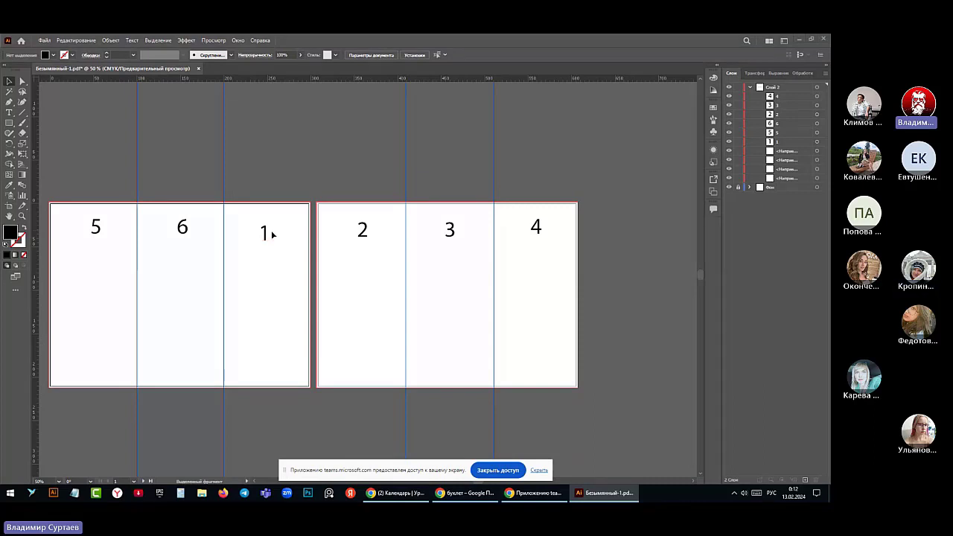
drag(182, 228, 182, 232)
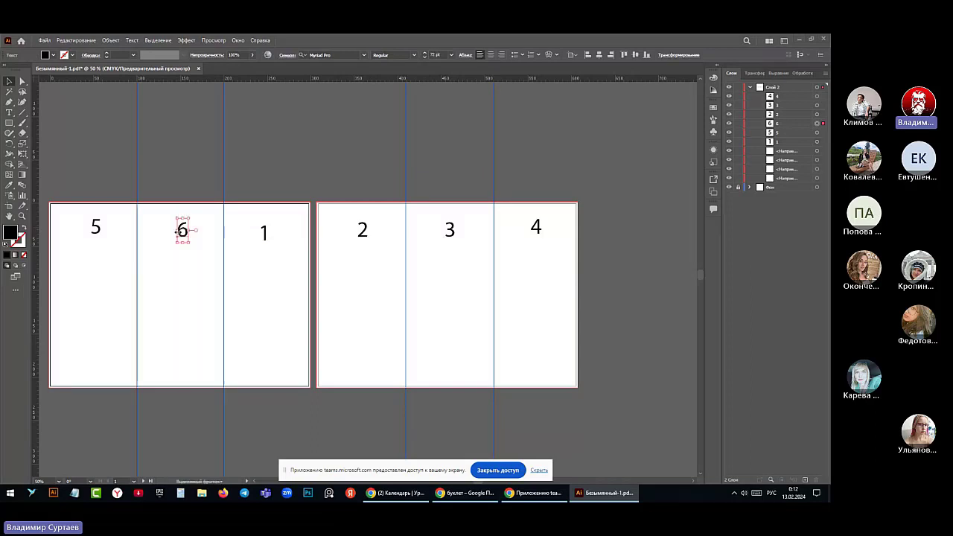
click(101, 231)
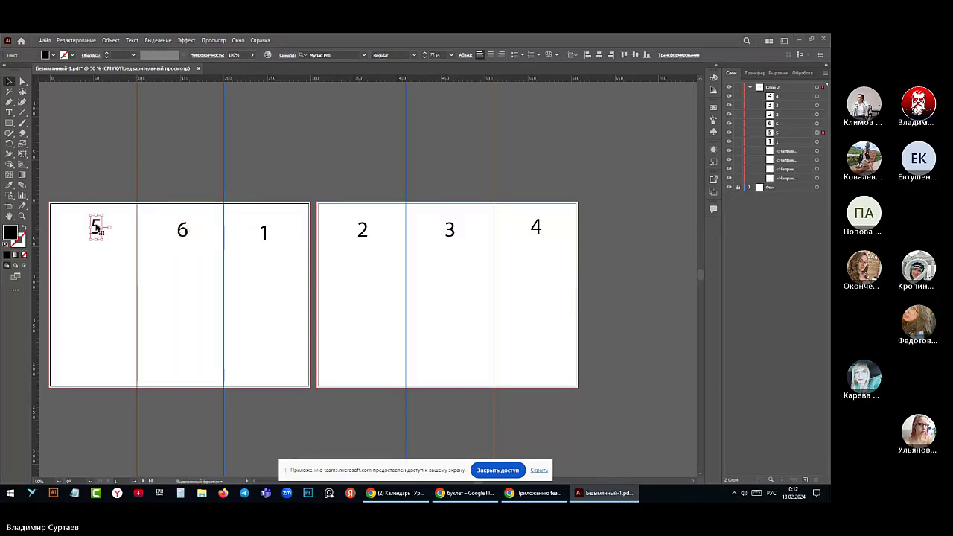
drag(102, 232, 102, 236)
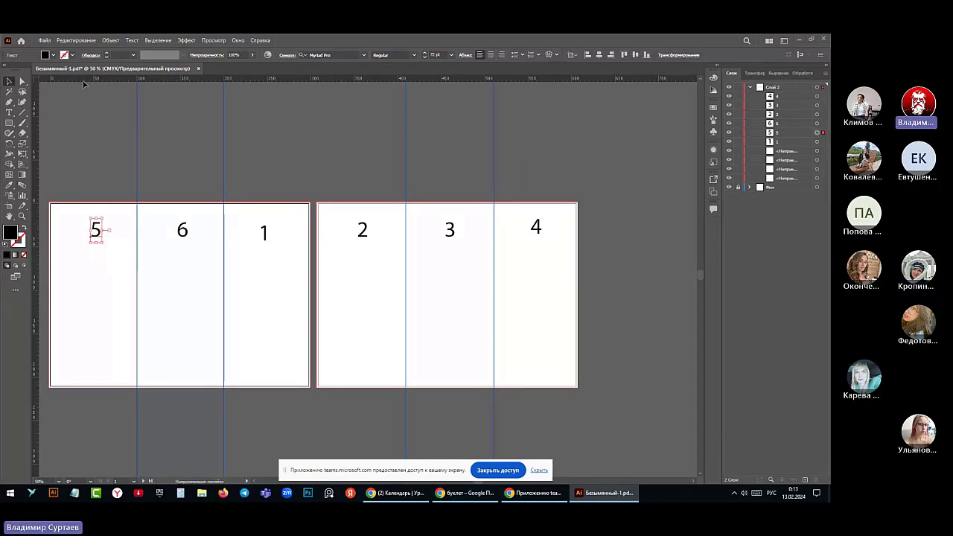
drag(84, 83, 84, 218)
Place top and bottom horizontal margin guides across both spreads
drag(86, 218, 86, 215)
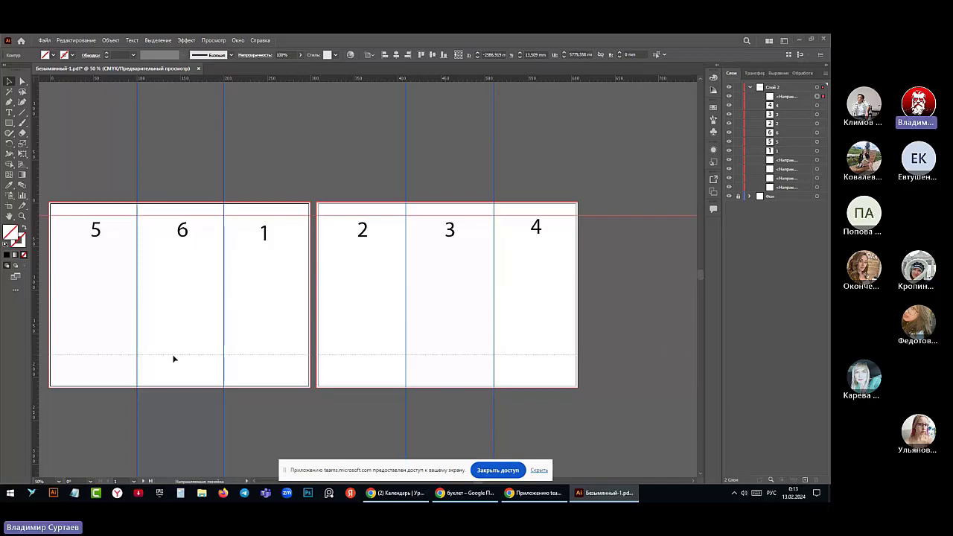
drag(172, 358, 177, 377)
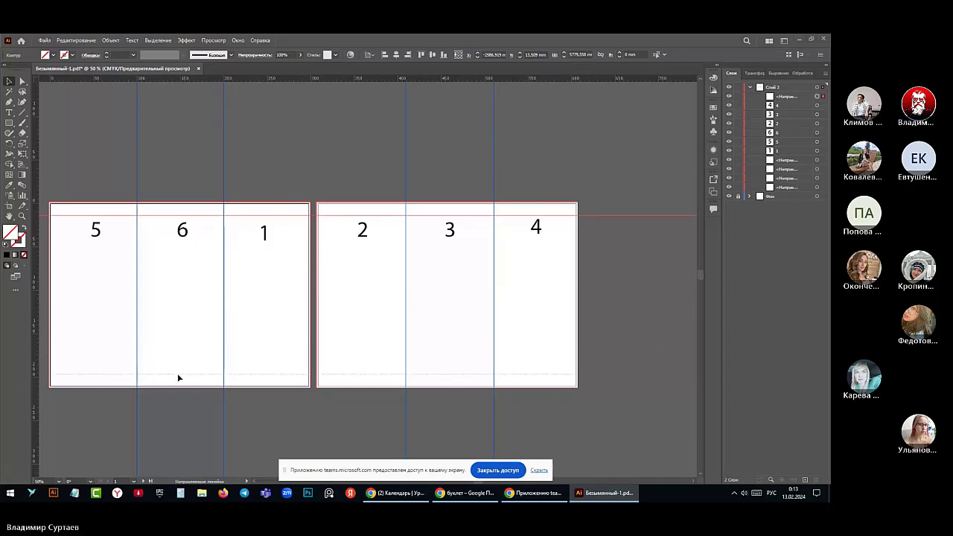
drag(177, 377, 177, 375)
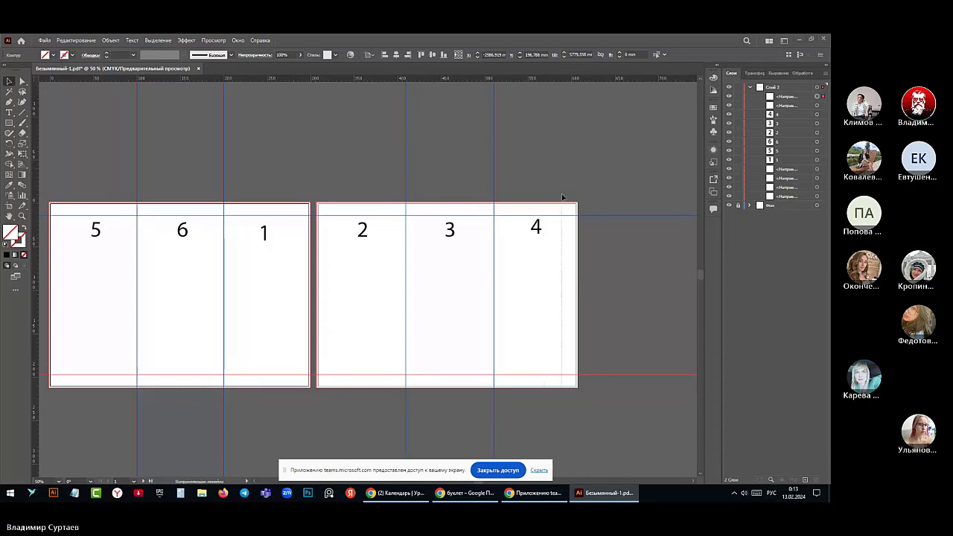
Add vertical margin guides inside the spreads' edges and just left of the first fold
drag(562, 196, 563, 197)
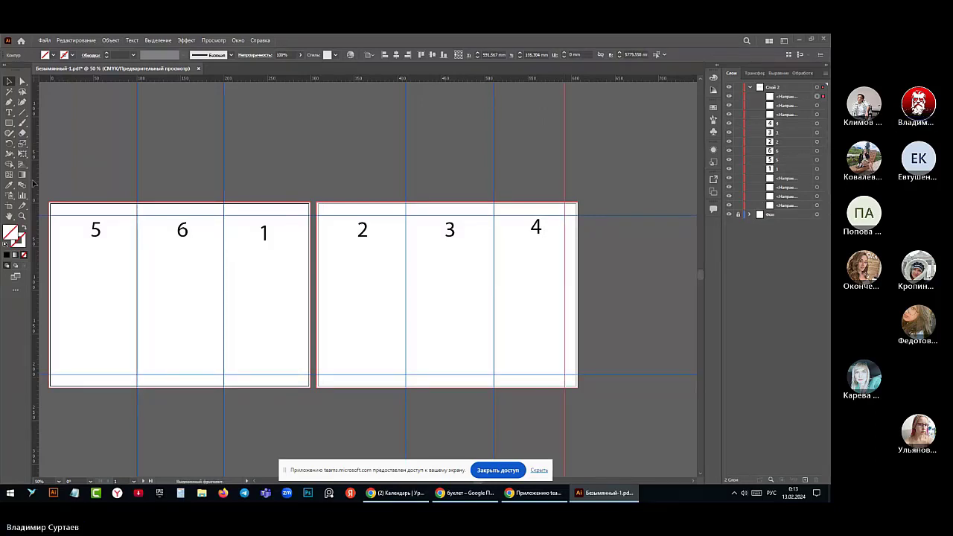
drag(32, 183, 327, 195)
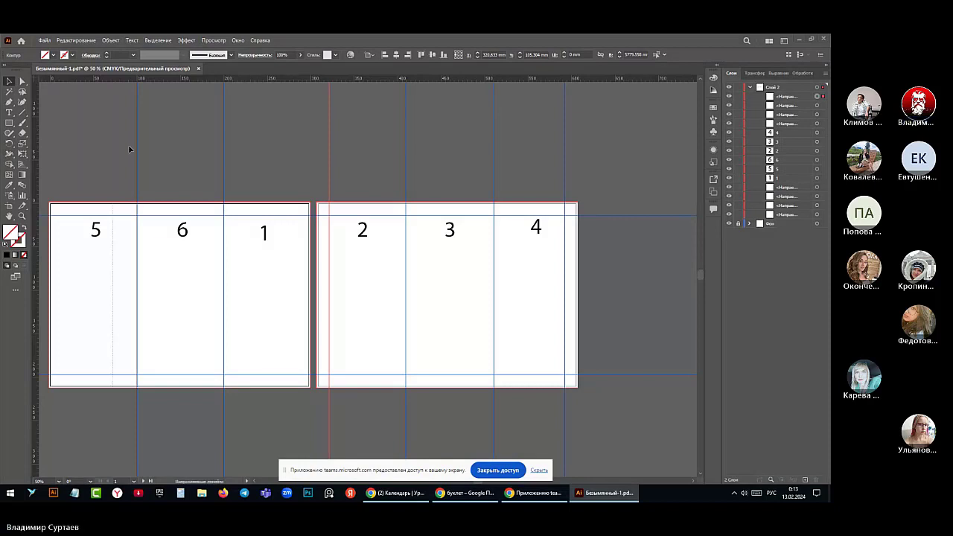
drag(128, 149, 297, 176)
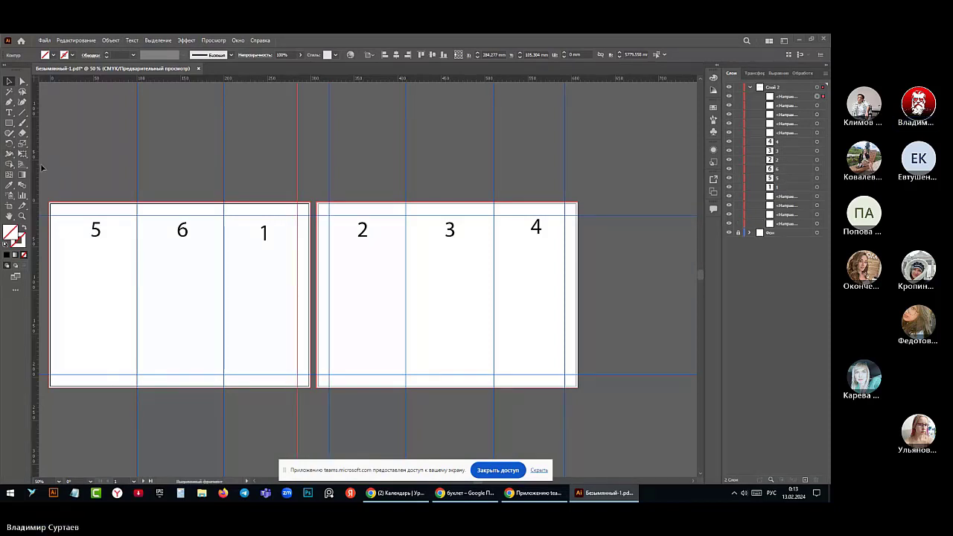
drag(34, 163, 61, 178)
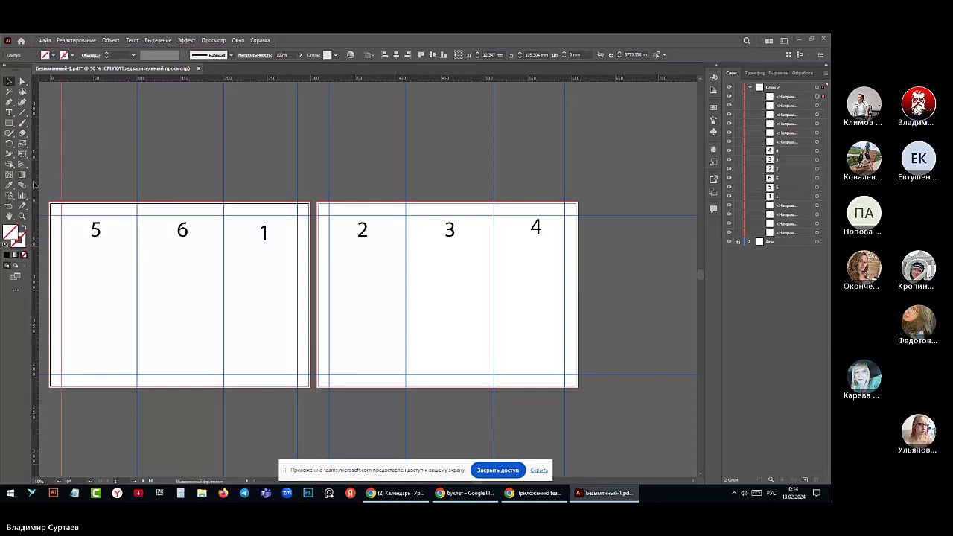
drag(35, 184, 125, 189)
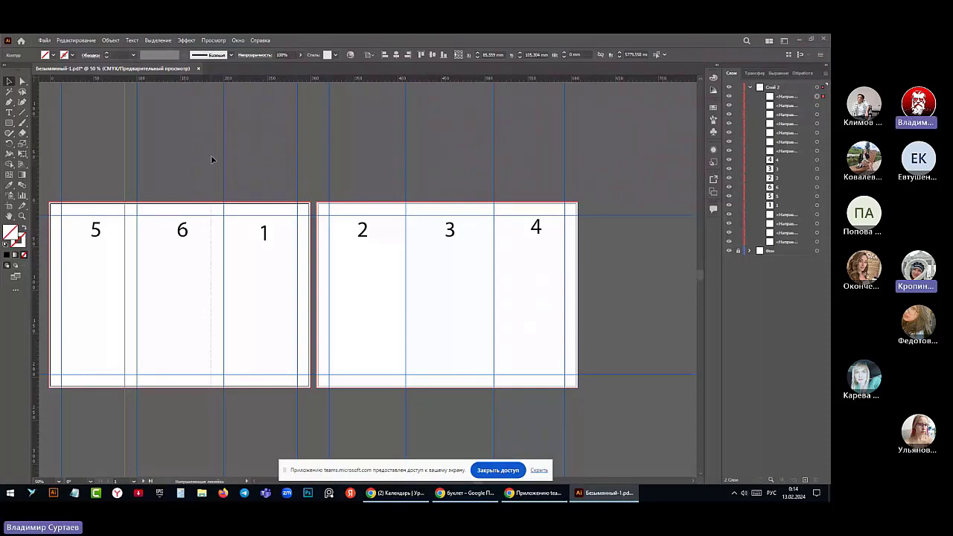
Add guides left of the second fold and right of both folds in artboard 1
drag(211, 159, 211, 159)
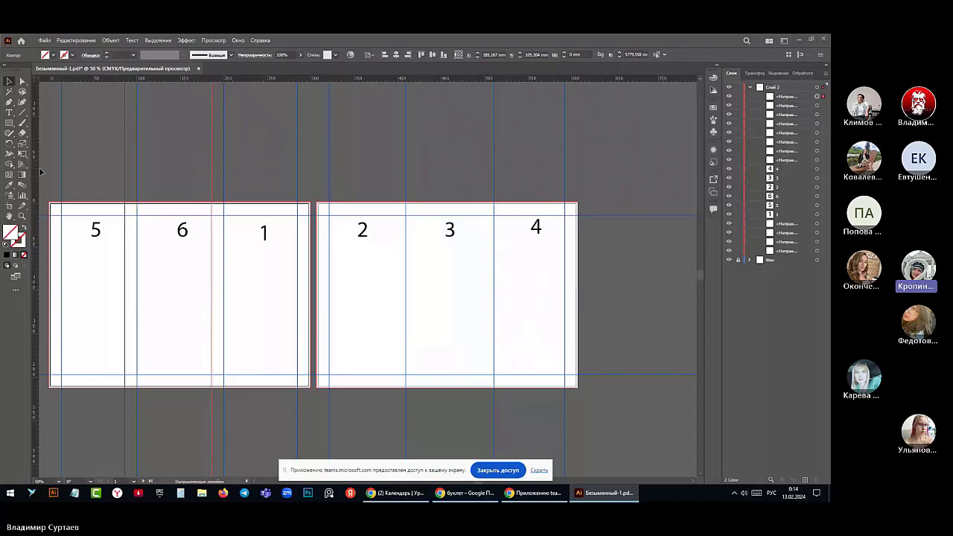
drag(41, 171, 148, 166)
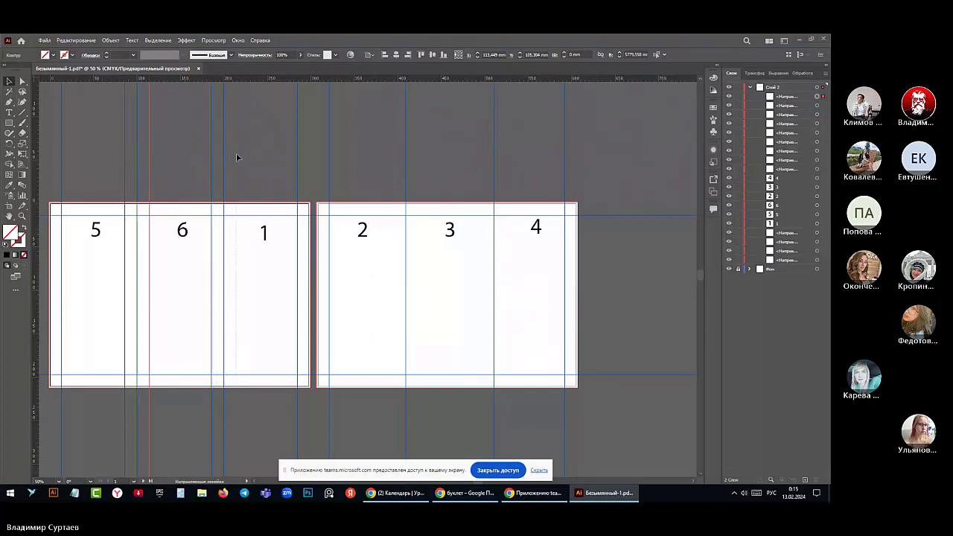
drag(236, 154, 235, 154)
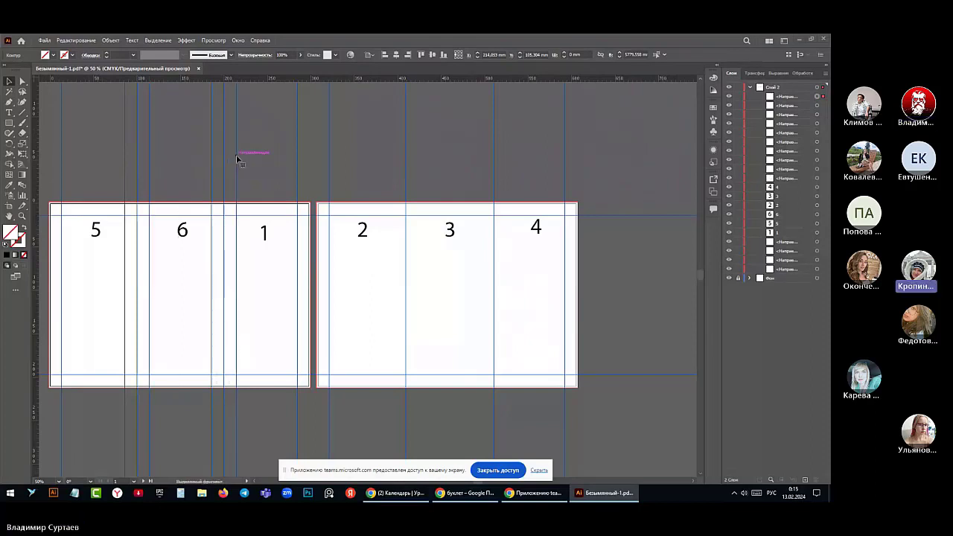
Close the canvas context menu and deselect the guide
right_click(168, 208)
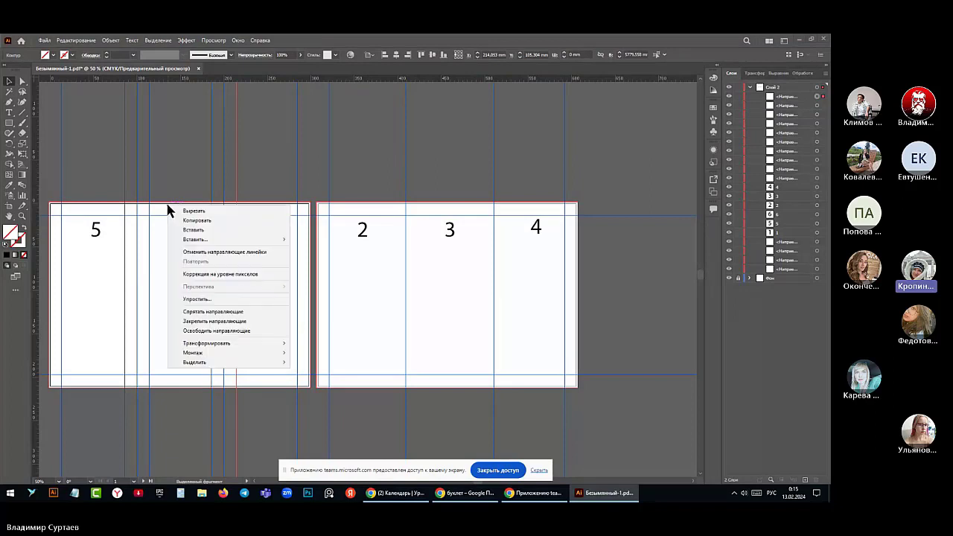
click(160, 161)
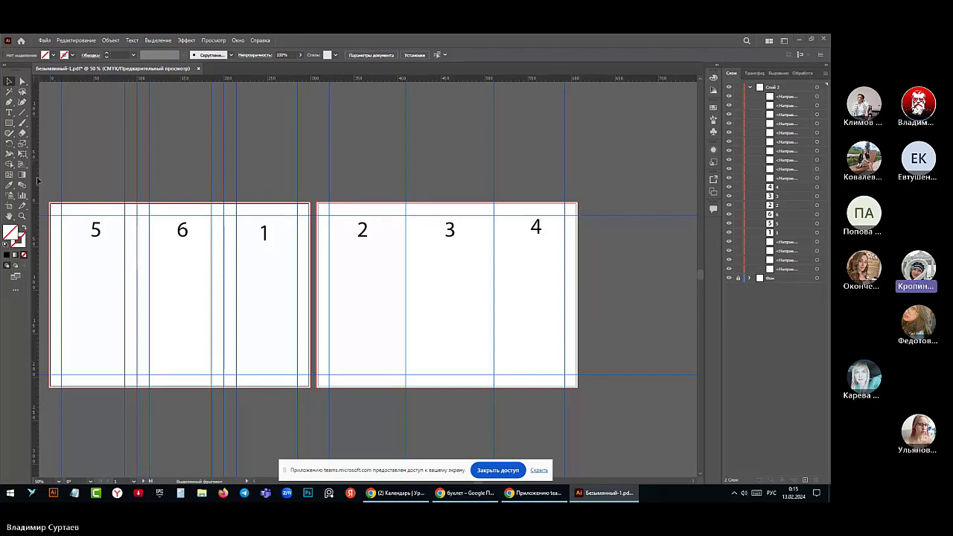
Add guides beside the right spread's folds, then pull the Mail.ru tab into its own window
click(395, 179)
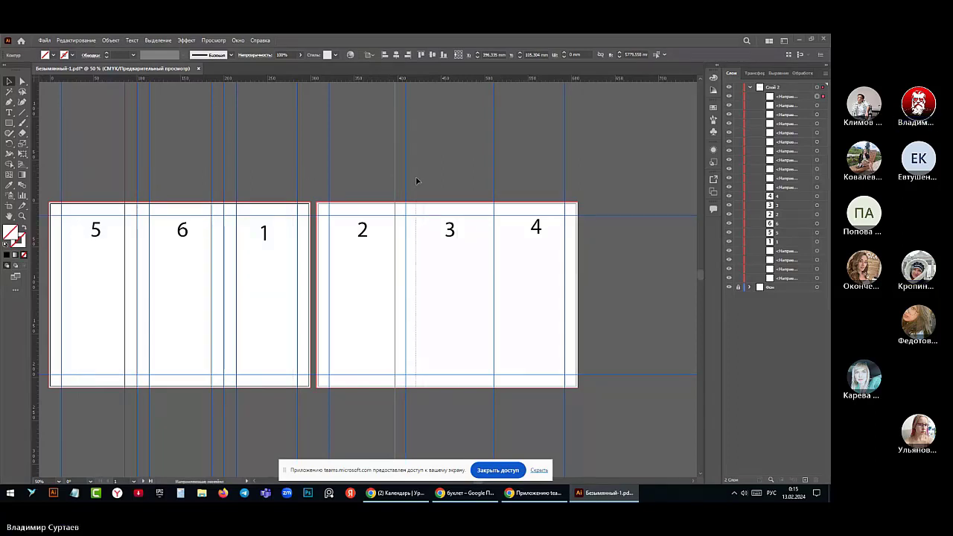
drag(417, 181, 419, 181)
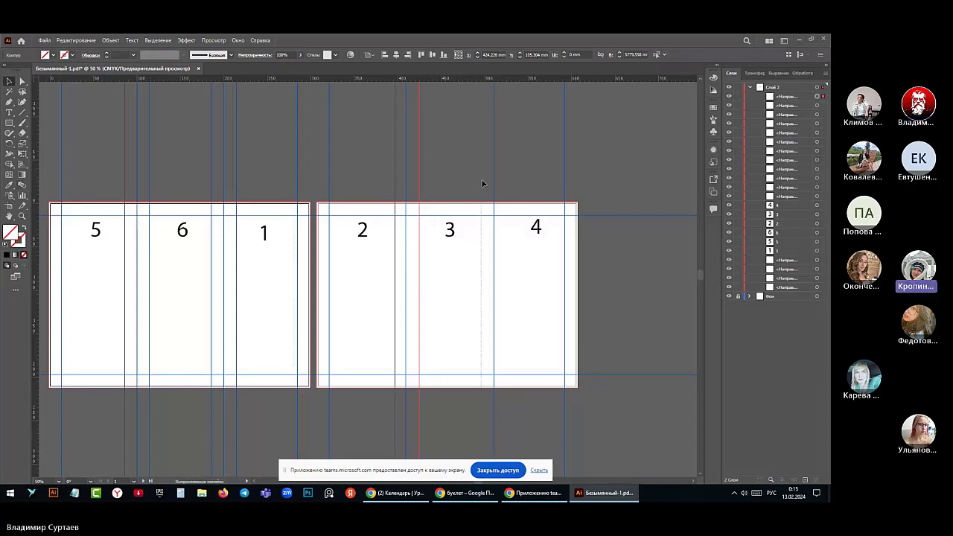
drag(480, 179, 480, 179)
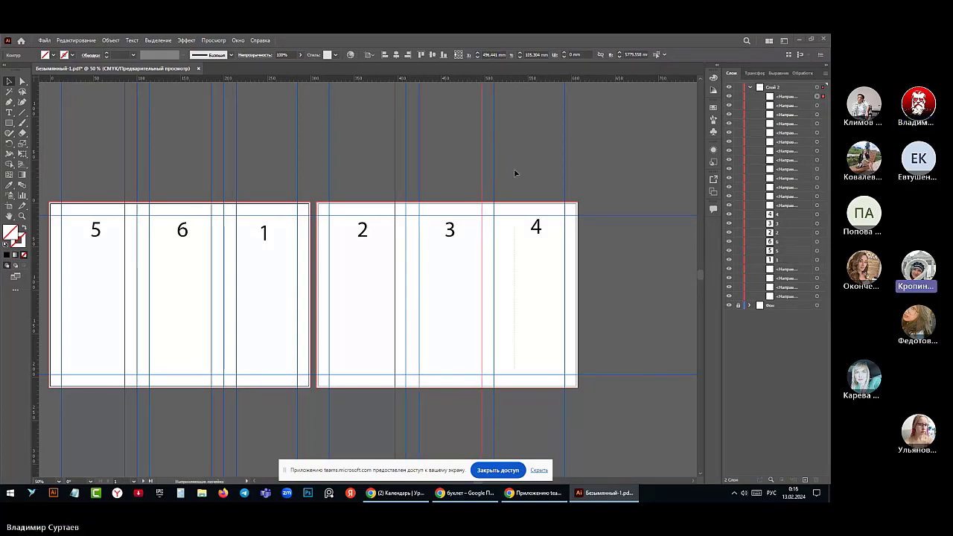
drag(510, 173, 507, 170)
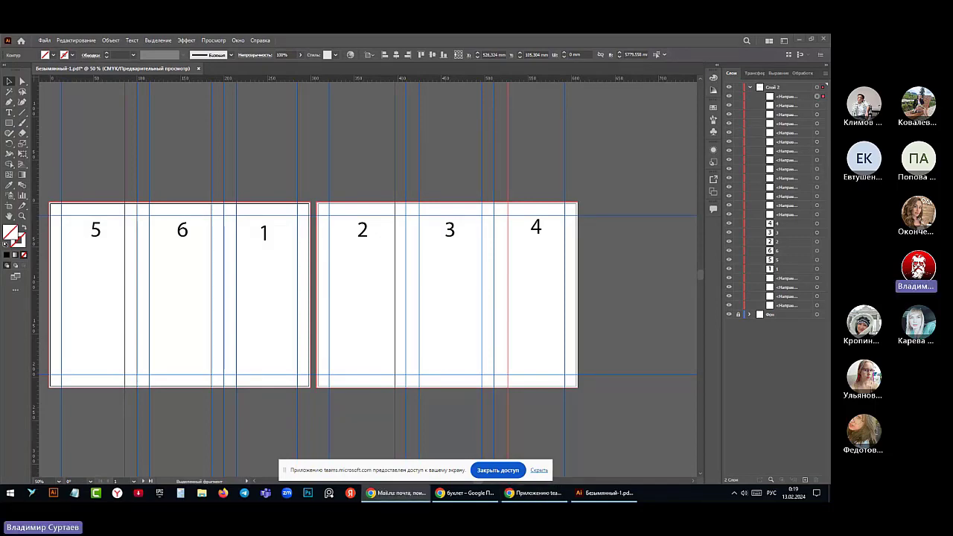
drag(826, 119, 291, 108)
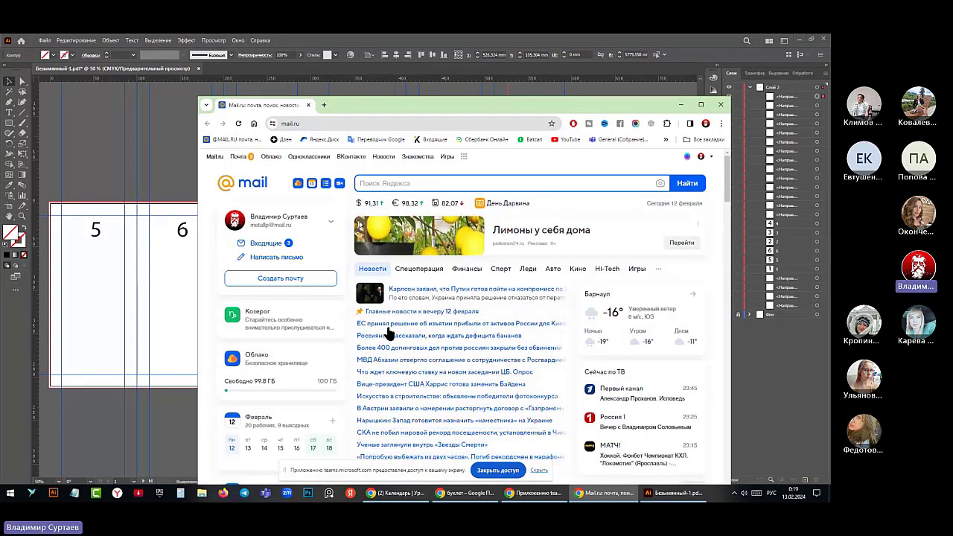
Open the EU news article, copy its lead paragraph with Копировать, and close Chrome
click(387, 323)
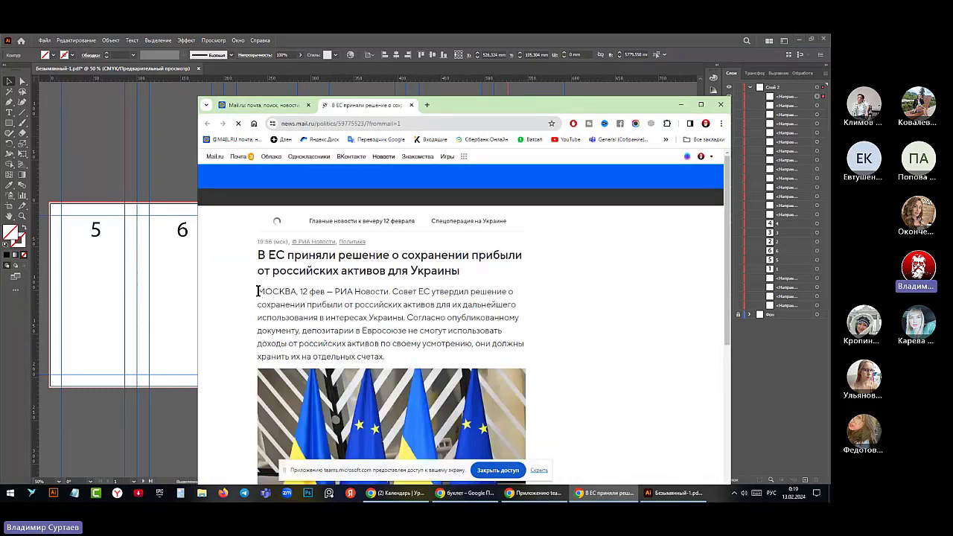
drag(258, 292, 385, 357)
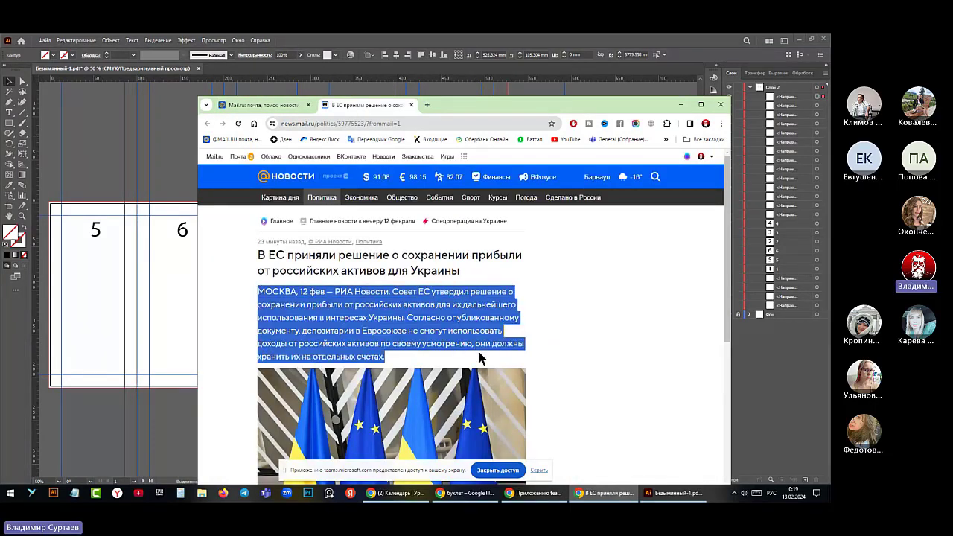
right_click(408, 326)
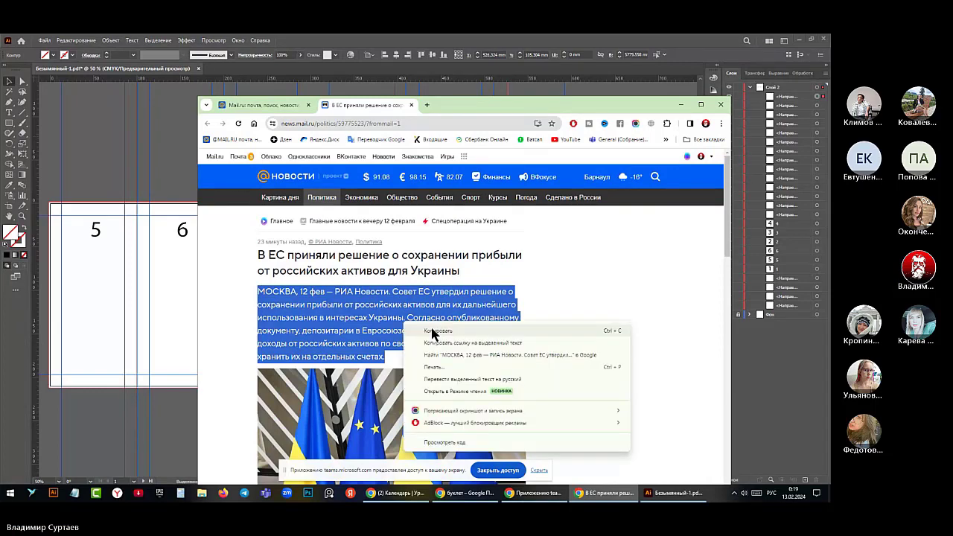
click(433, 331)
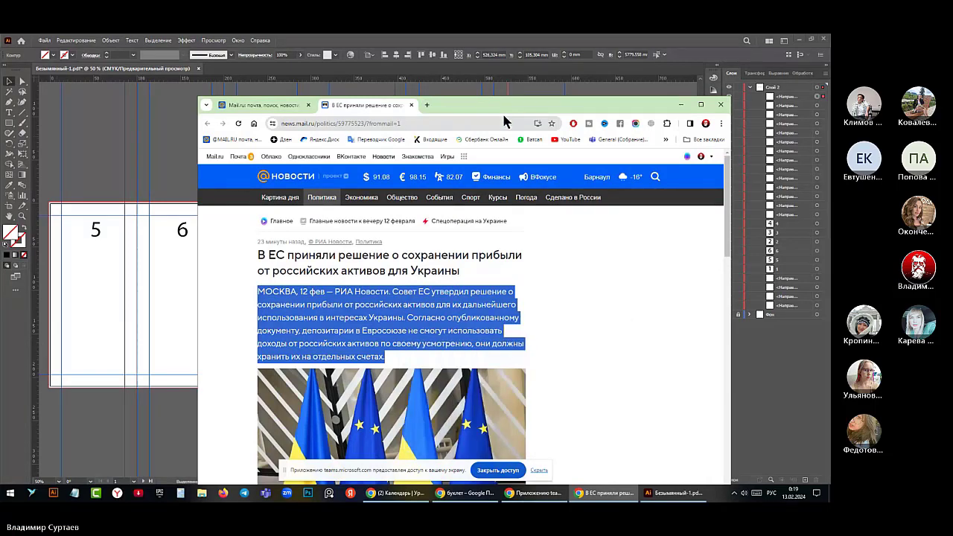
click(720, 104)
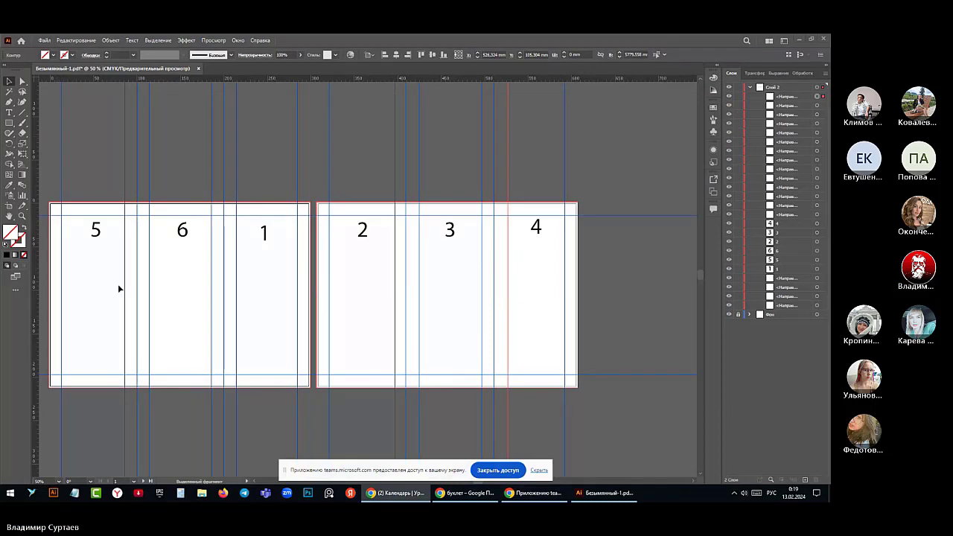
Paste the copied news paragraph as a text line above panel 5
click(9, 112)
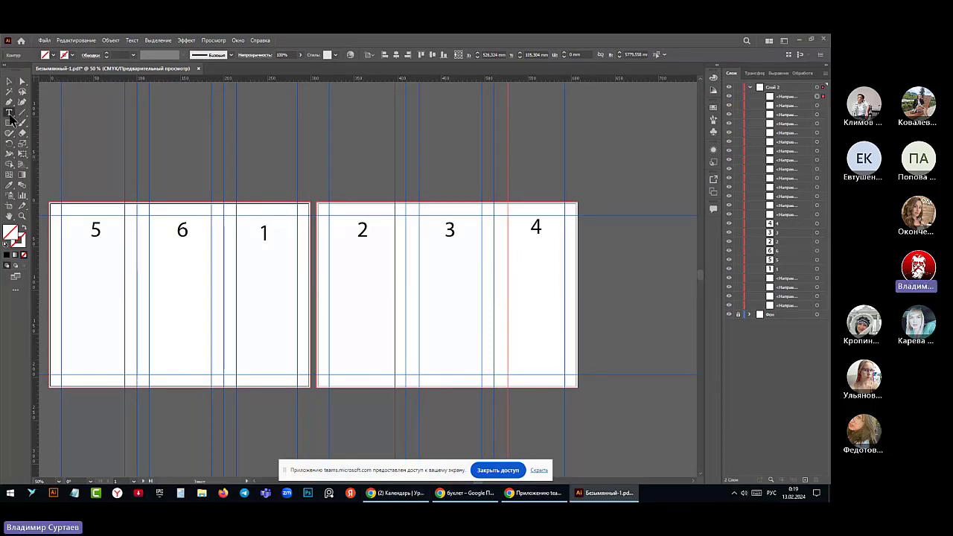
click(64, 215)
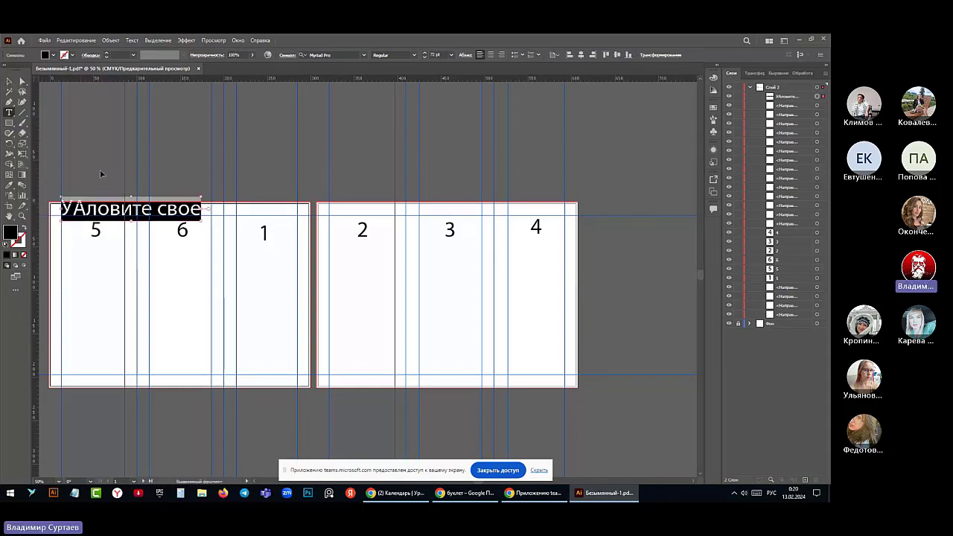
key(ctrl+v)
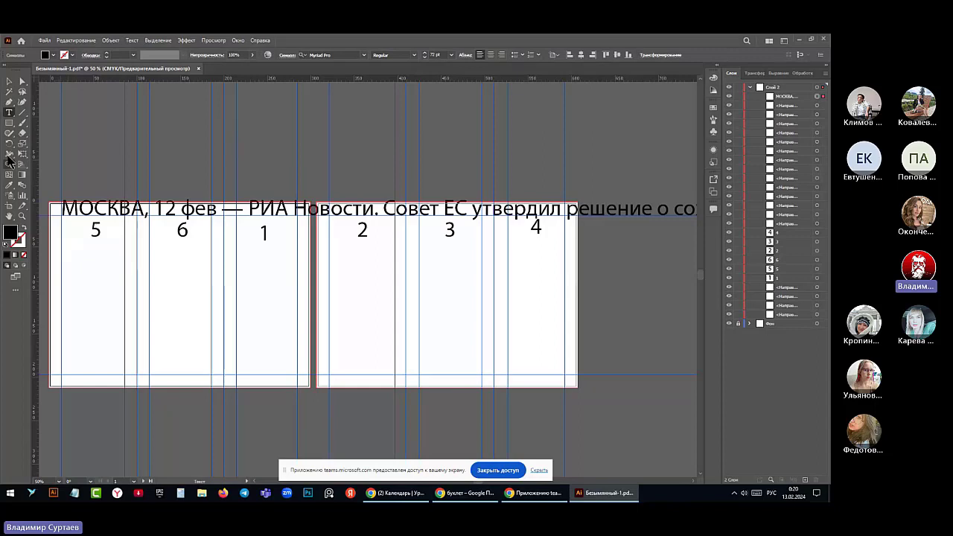
click(7, 113)
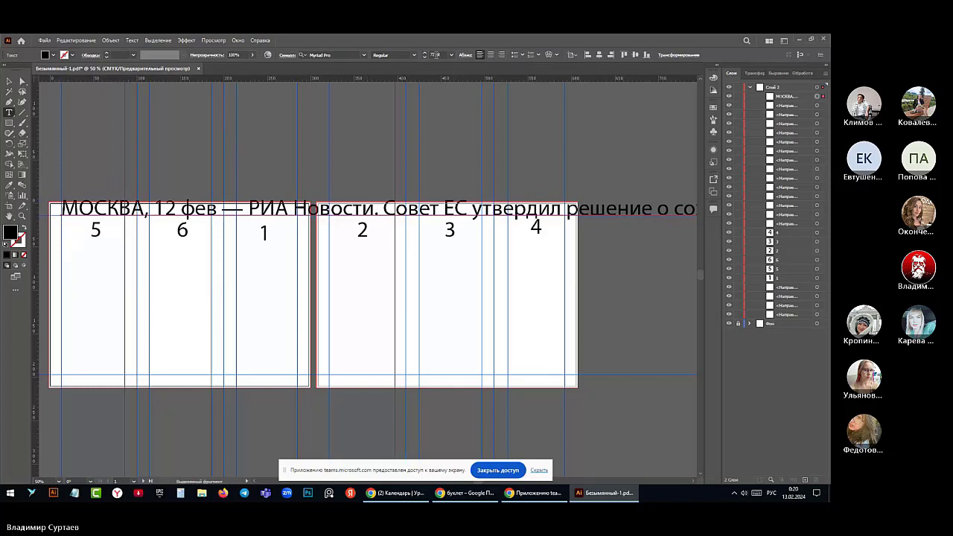
Set the pasted text's font size to 14 pt
click(433, 54)
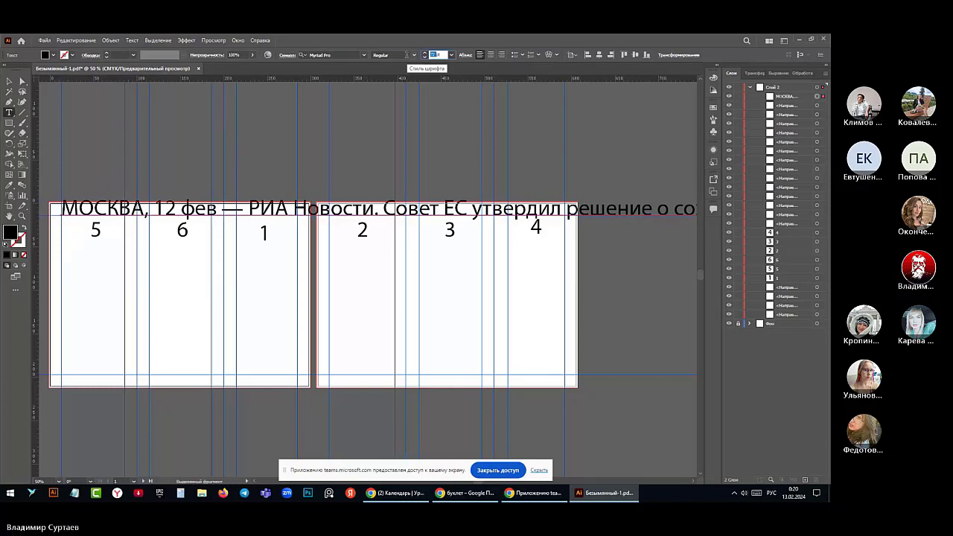
text(14)
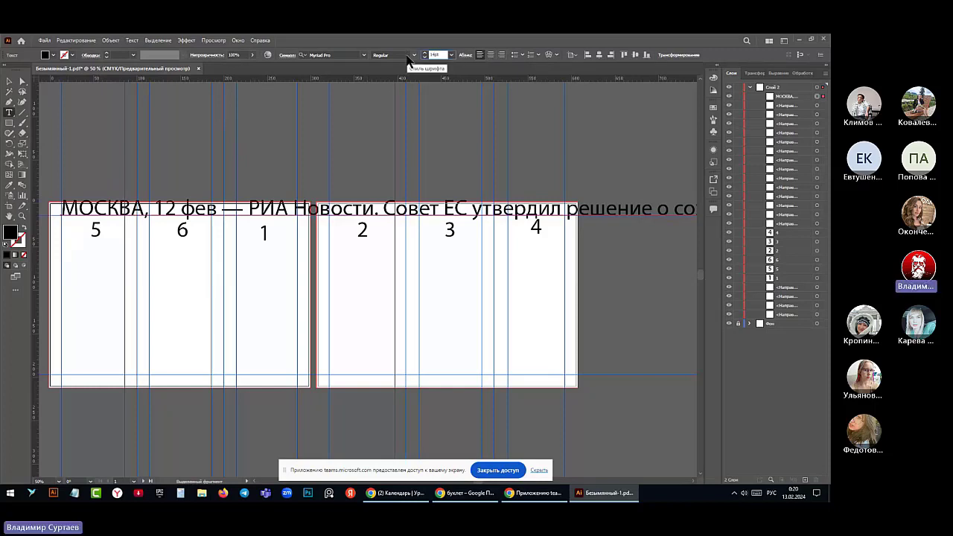
key(Return)
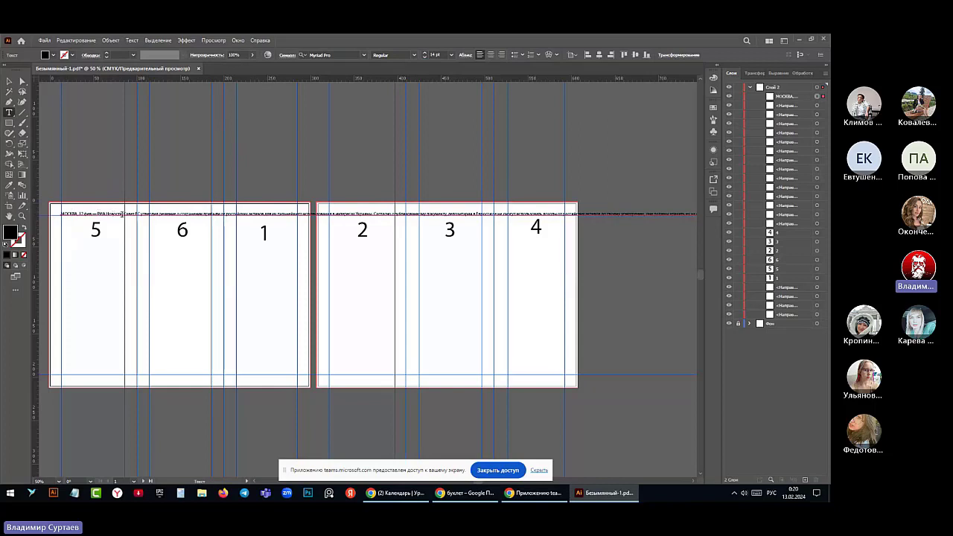
Insert line breaks after РИА Новости, прибыли, дальнейшего, Украины. and документу,
click(121, 214)
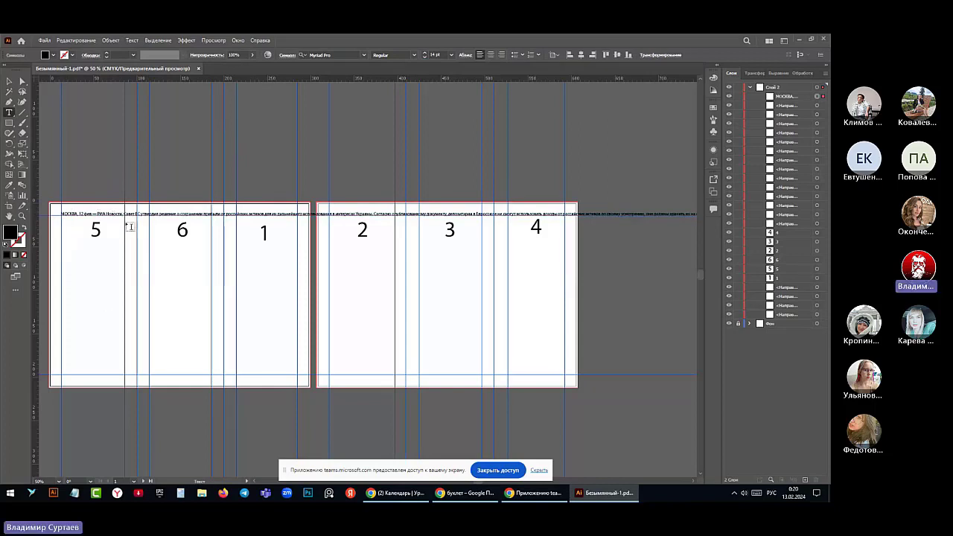
key(Return)
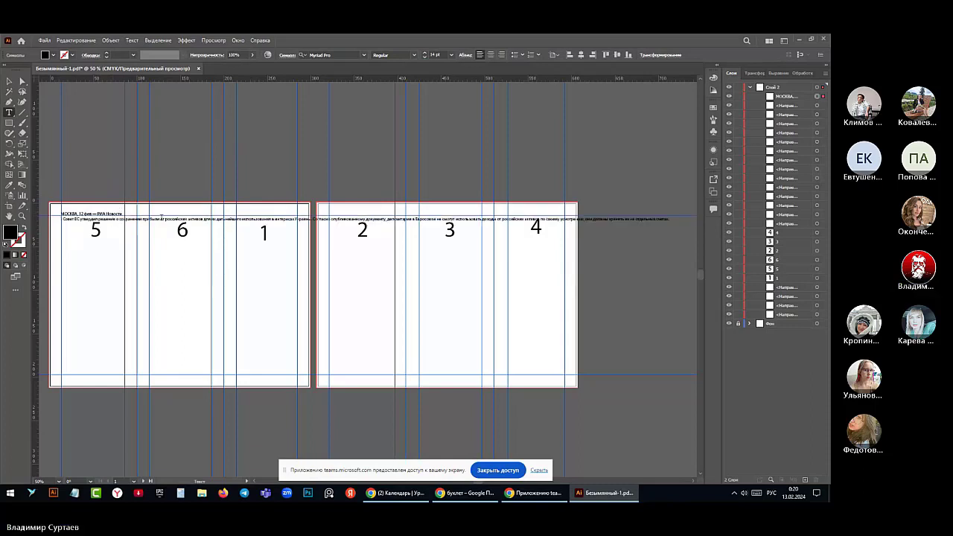
click(158, 219)
key(Return)
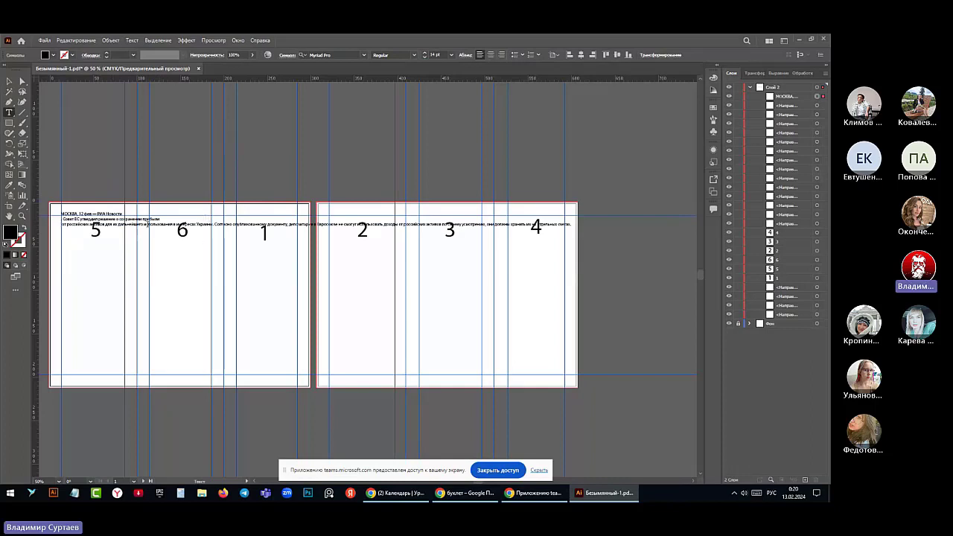
click(145, 222)
key(Return)
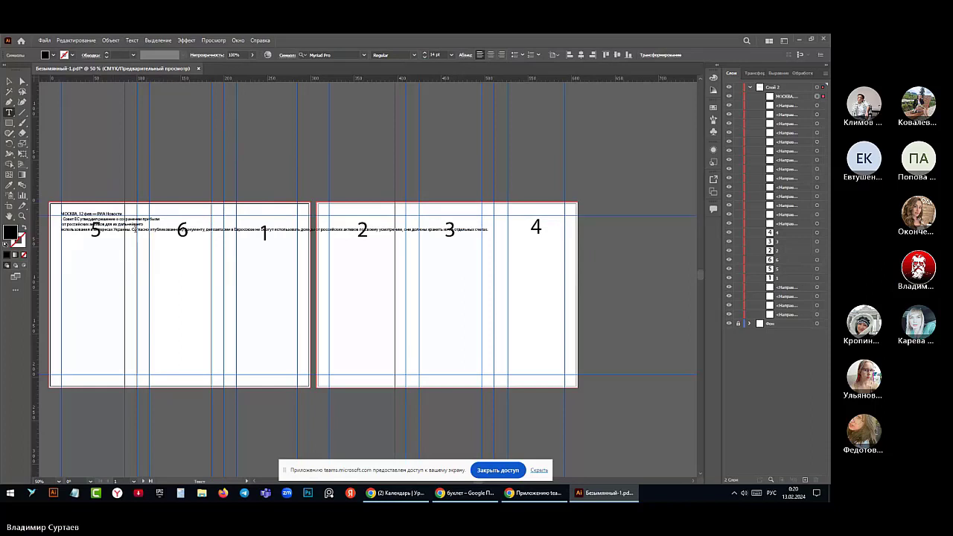
click(132, 229)
key(Return)
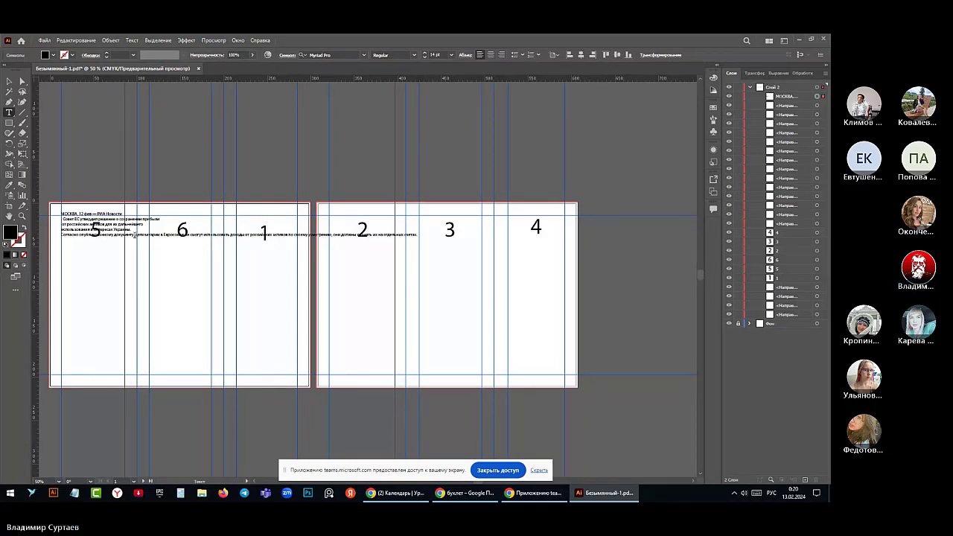
key(Return)
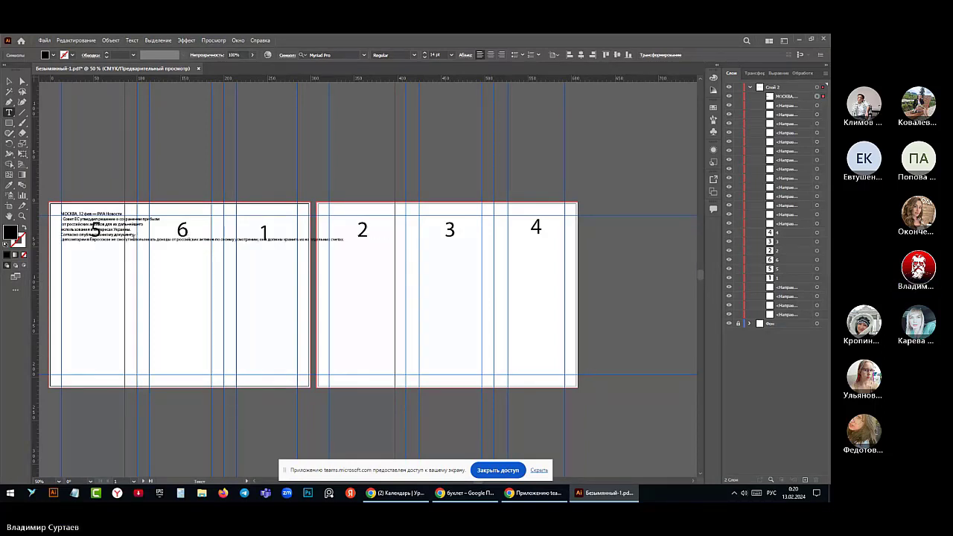
Insert line breaks after Евросоюзе, inside активов, after усмотрению, and before счетах. and прибыли
click(112, 239)
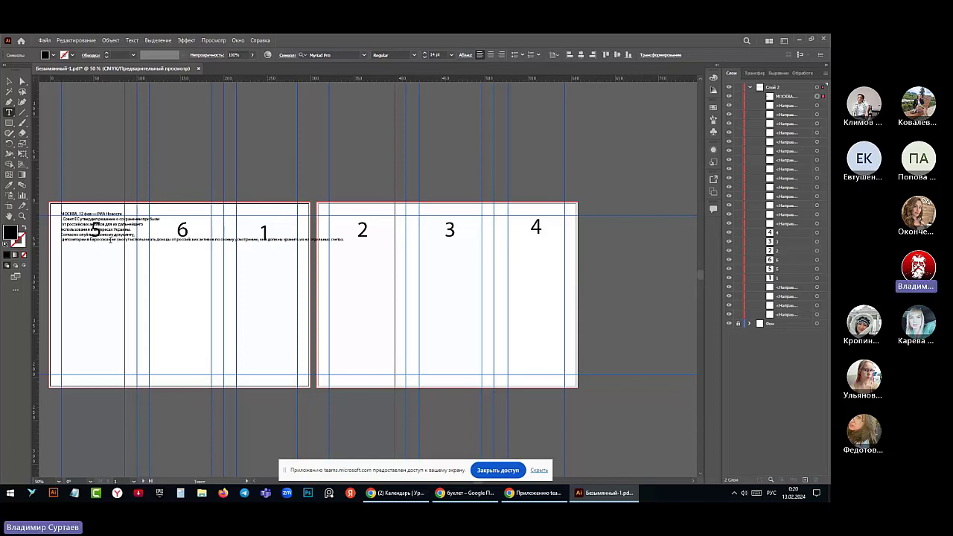
key(Return)
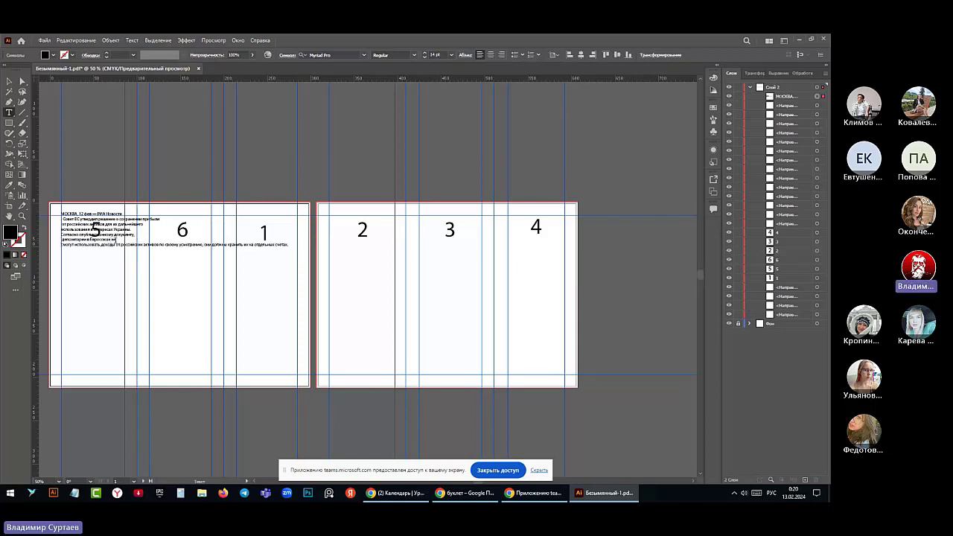
click(144, 244)
key(Return)
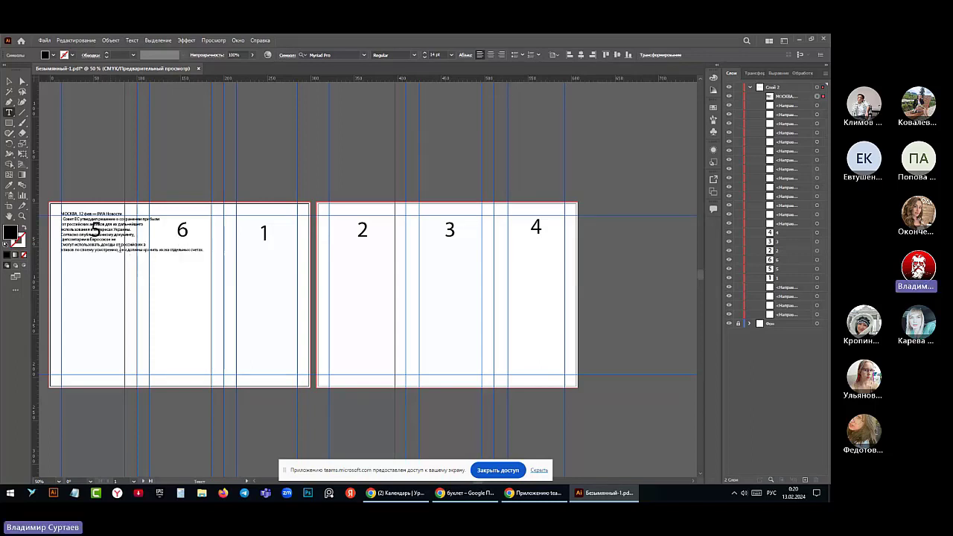
click(125, 250)
key(Return)
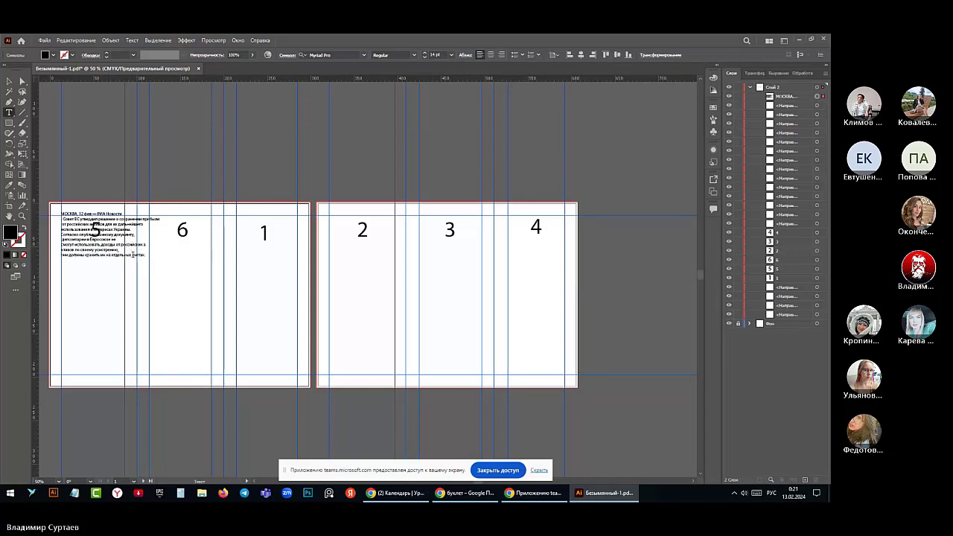
click(132, 255)
key(Return)
click(141, 219)
key(Return)
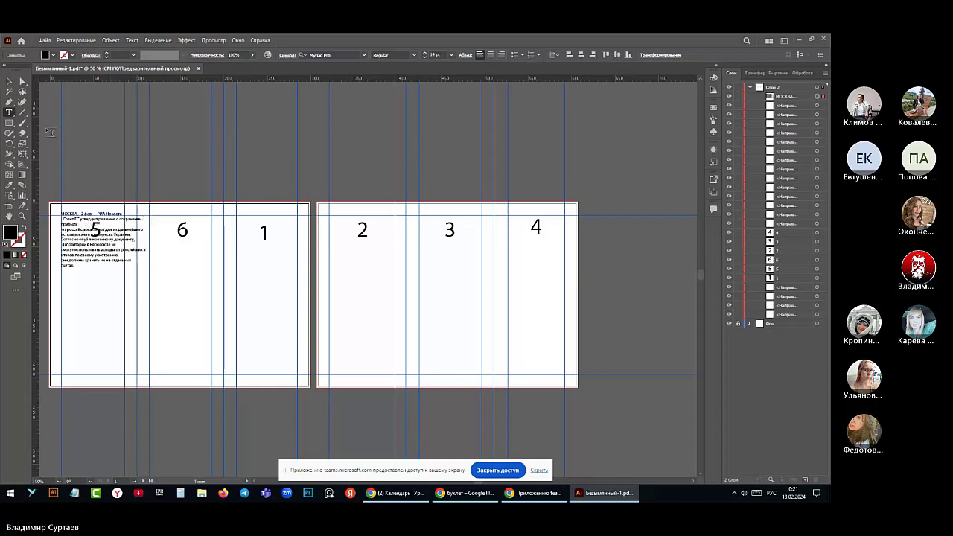
click(9, 80)
click(73, 220)
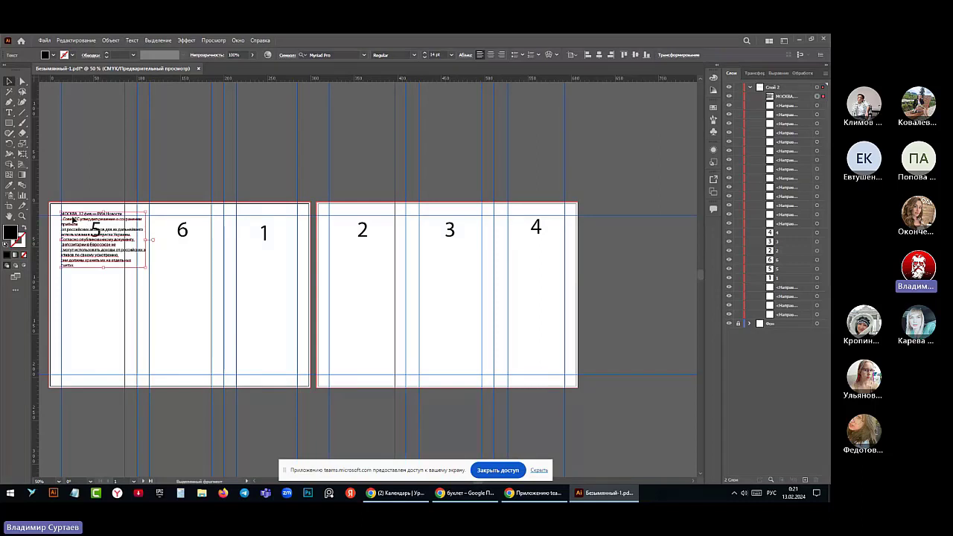
mouse_move(73, 221)
mouse_down()
mouse_move(83, 215)
mouse_move(69, 220)
mouse_move(68, 236)
mouse_up()
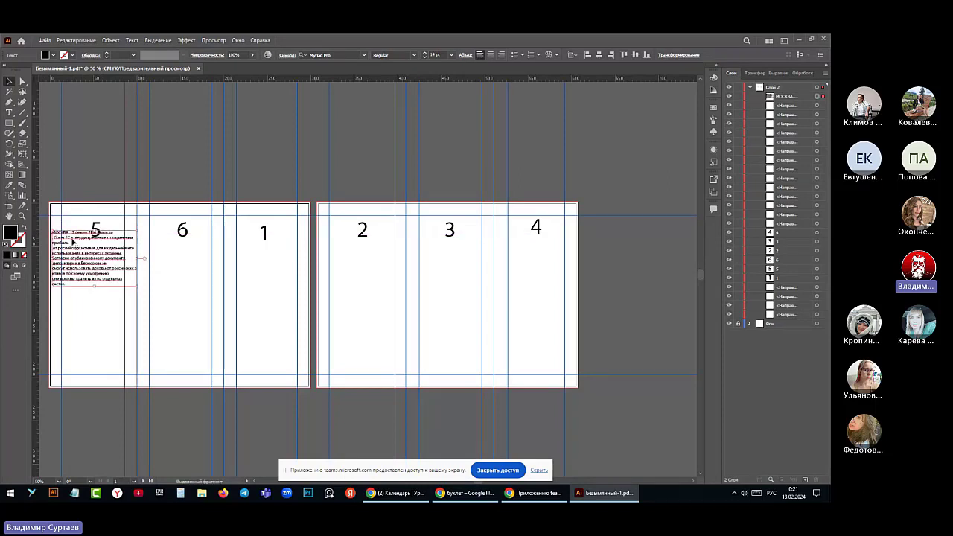
drag(65, 241, 79, 335)
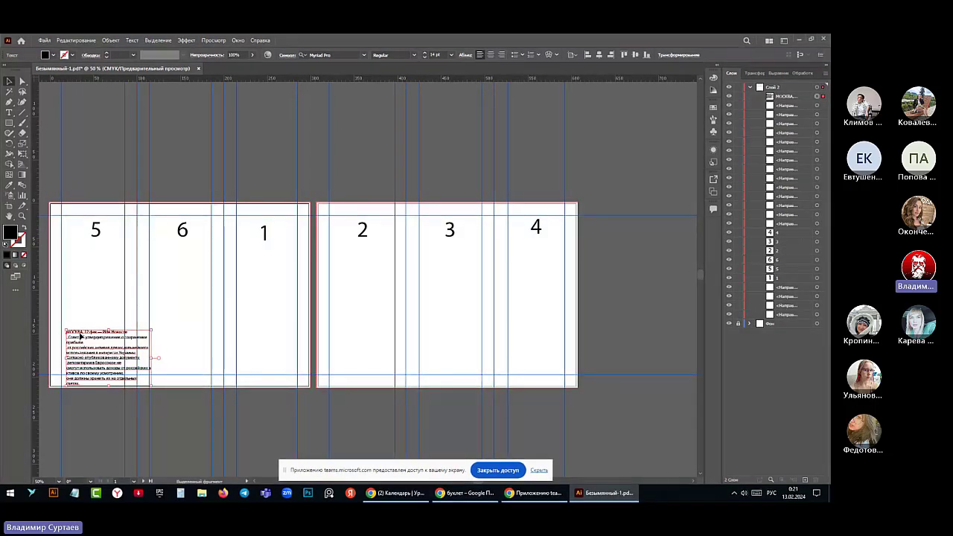
drag(80, 336, 169, 154)
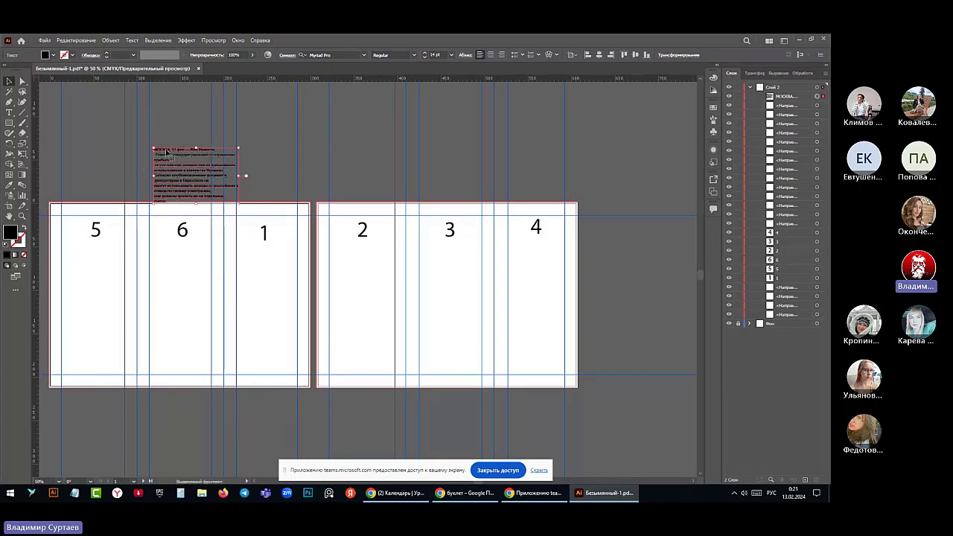
drag(167, 152, 73, 218)
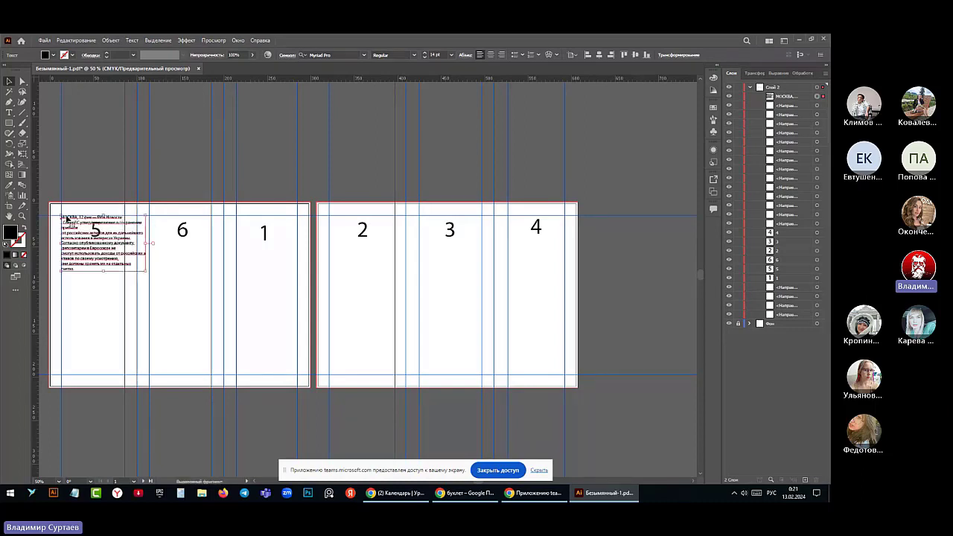
Move сохранении, дальнейшего, Украины. and документу, onto their own lines
double_click(121, 224)
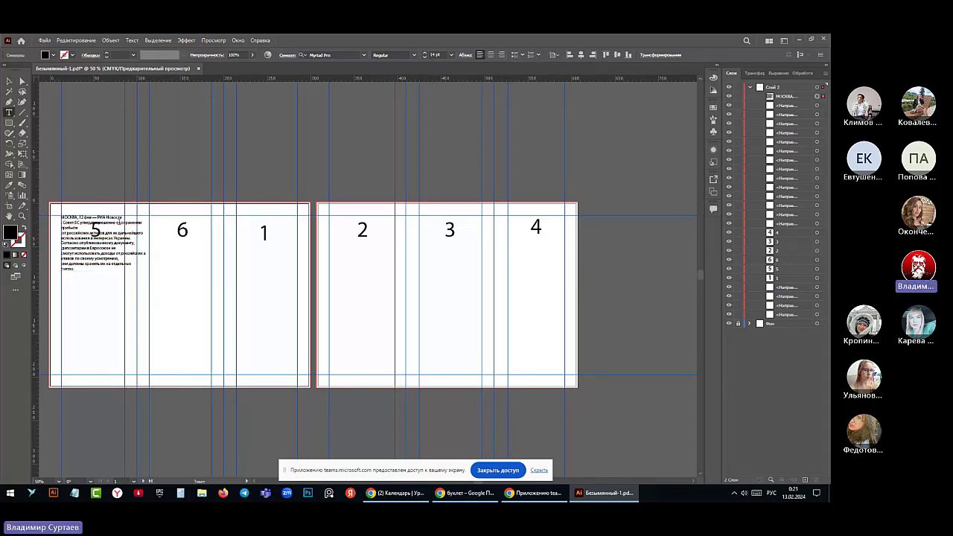
key(Return)
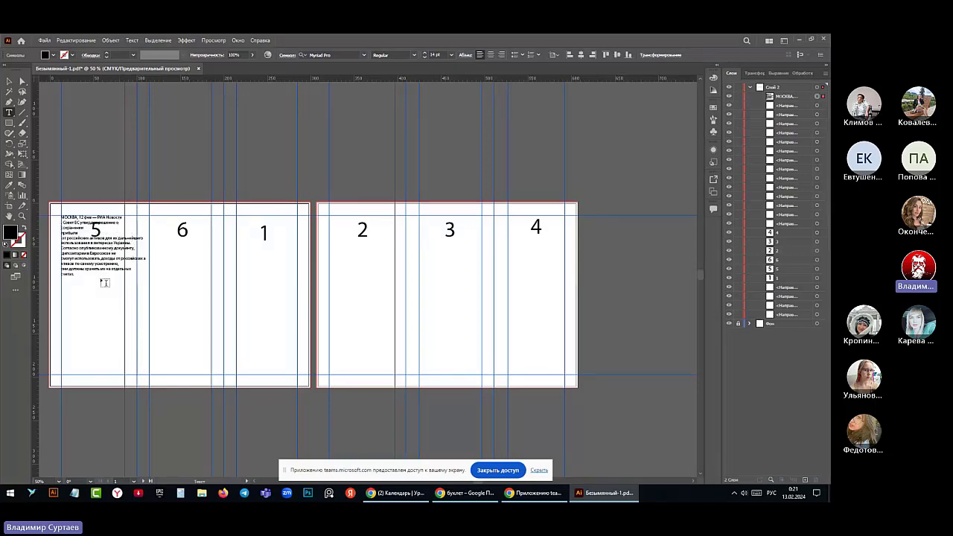
key(Return)
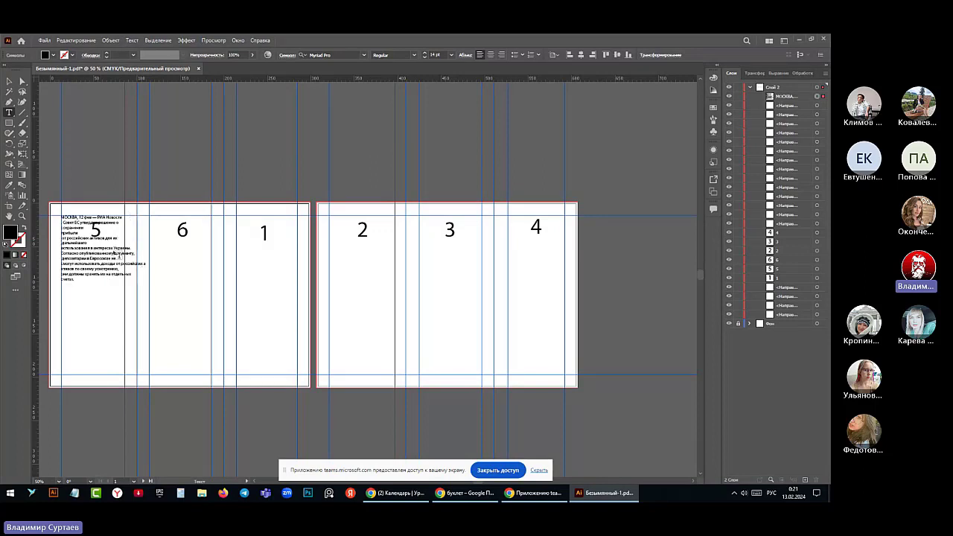
click(114, 248)
key(Return)
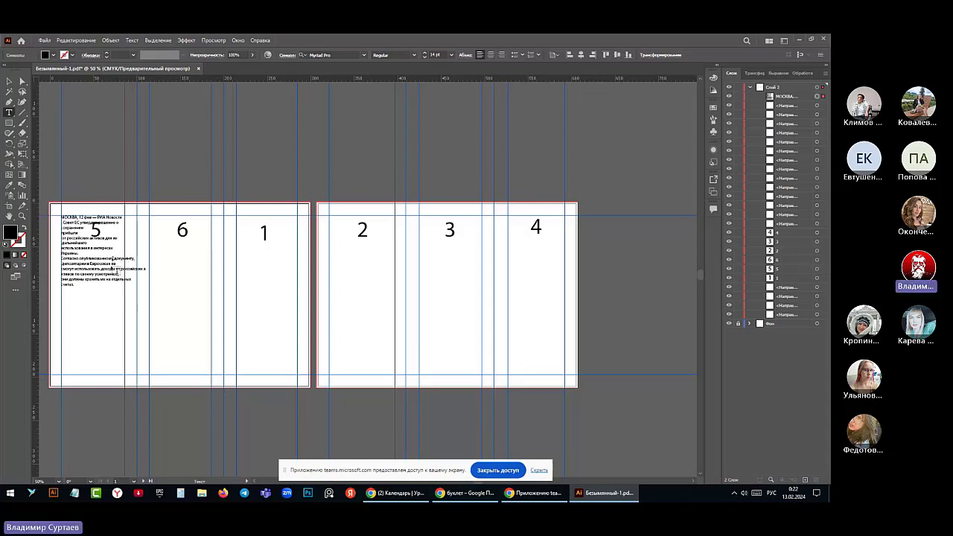
key(Return)
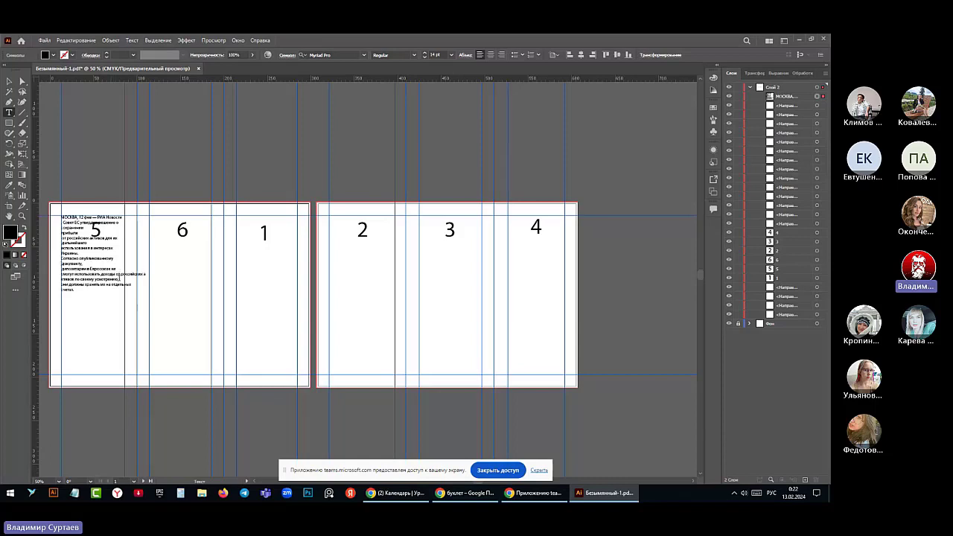
Push российских and отдельных onto new lines, then select all the news text
click(120, 274)
key(Return)
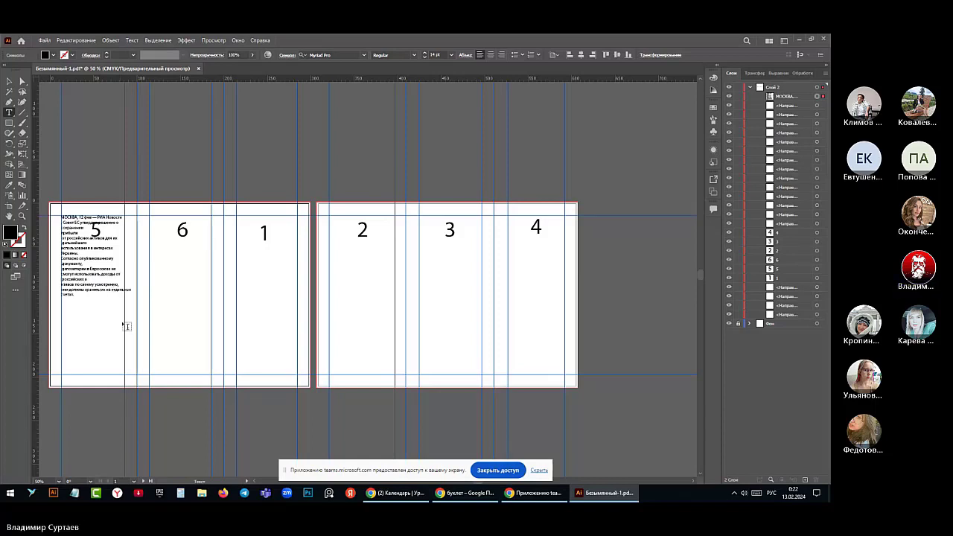
key(Return)
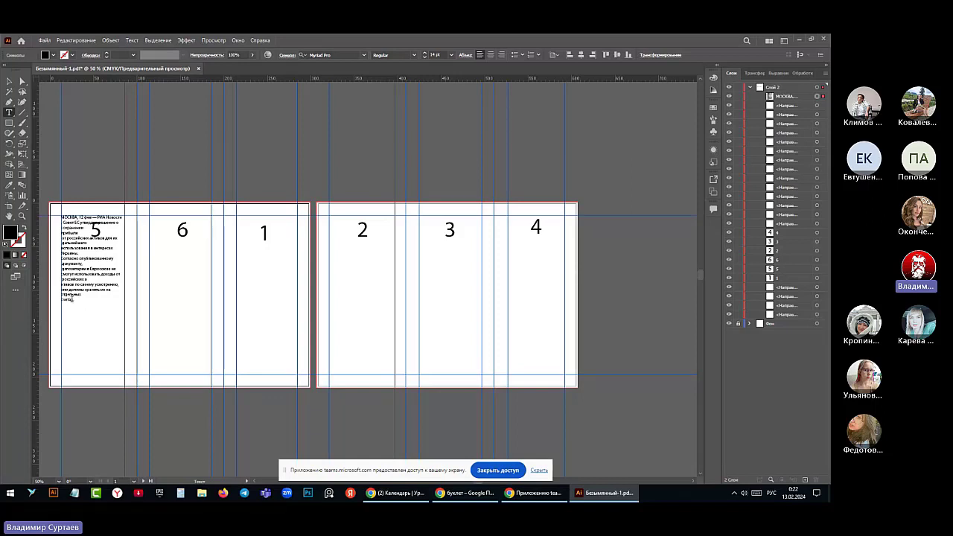
drag(73, 300, 130, 210)
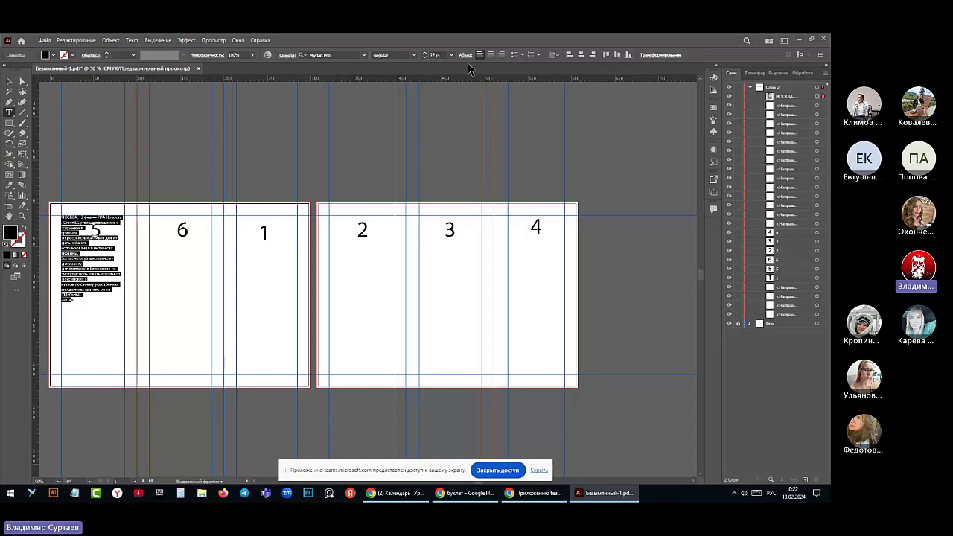
Justify the news text with the last line aligned left via Paragraph settings
click(465, 56)
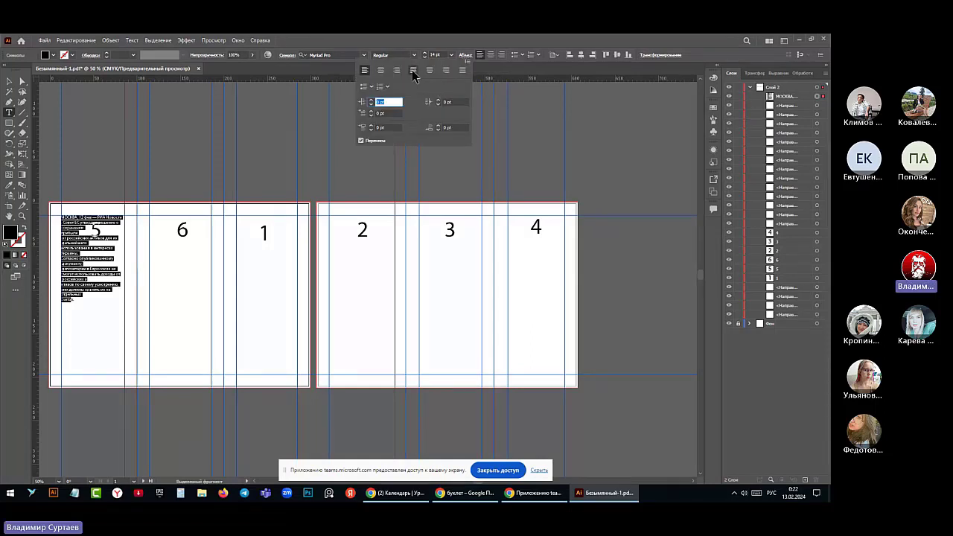
click(413, 71)
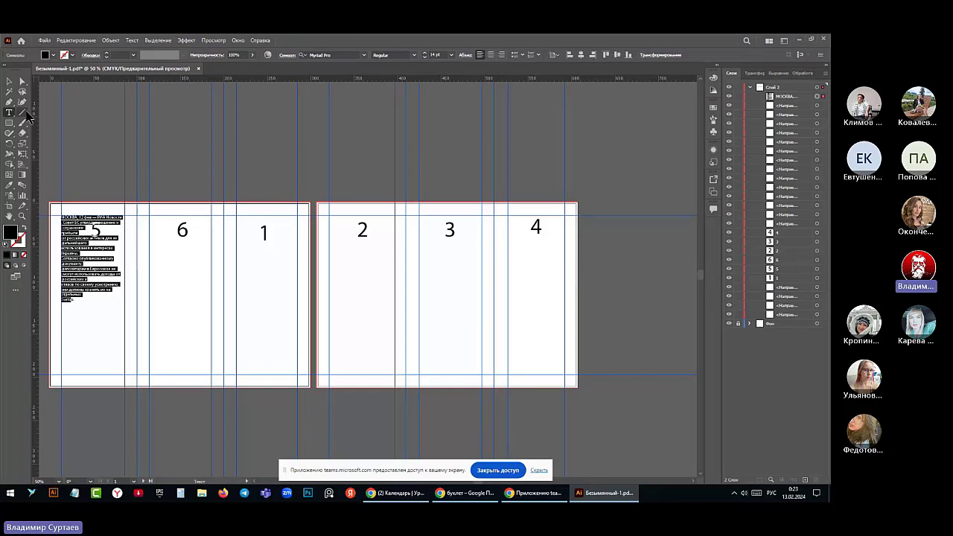
With the Selection tool, grab the pasted news text frame and drag it off panel 5
click(10, 82)
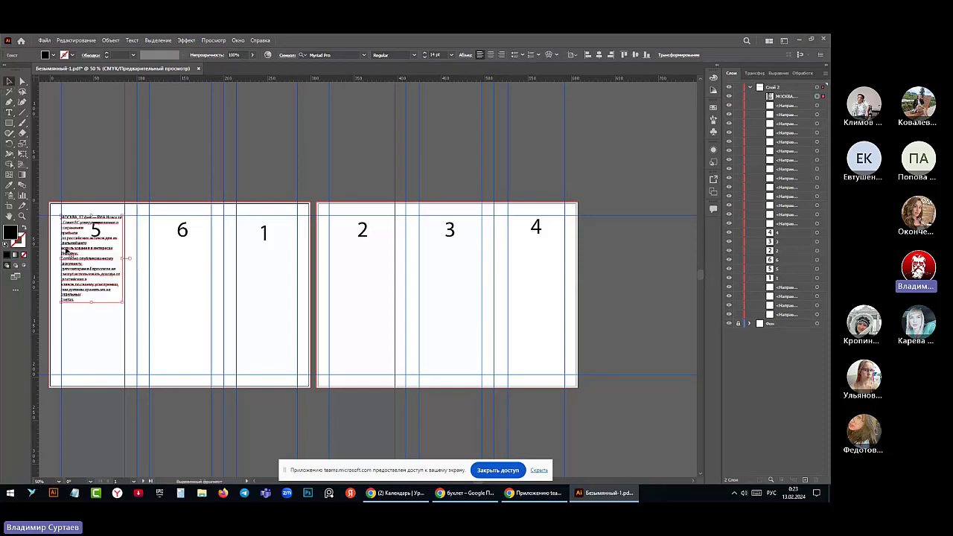
drag(79, 253, 72, 320)
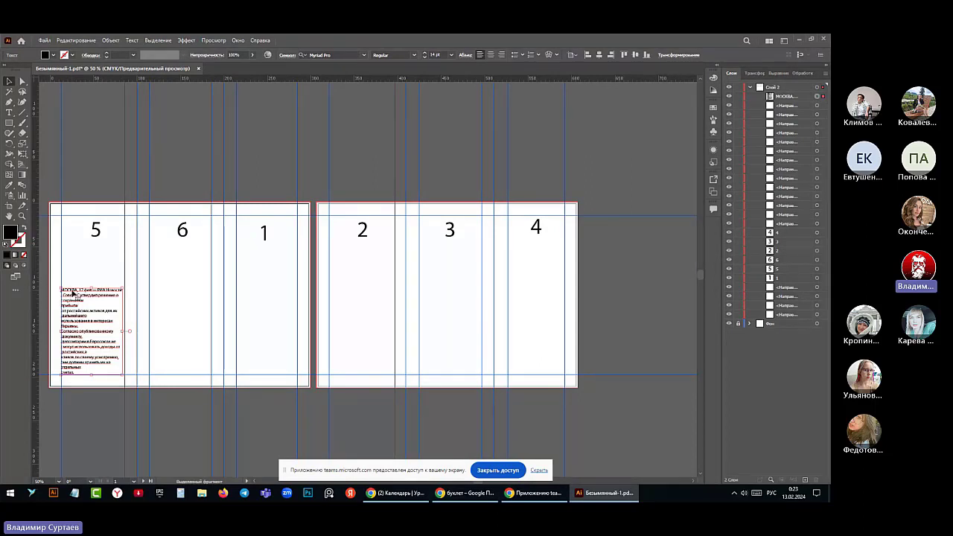
drag(73, 294, 89, 254)
Delete the news text block and save the booklet document via File > Save
key(Delete)
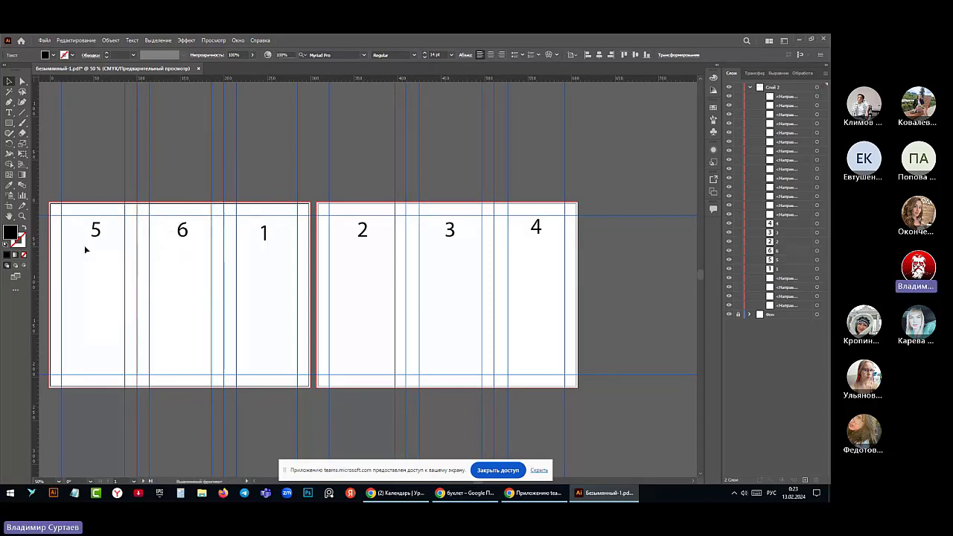
click(44, 41)
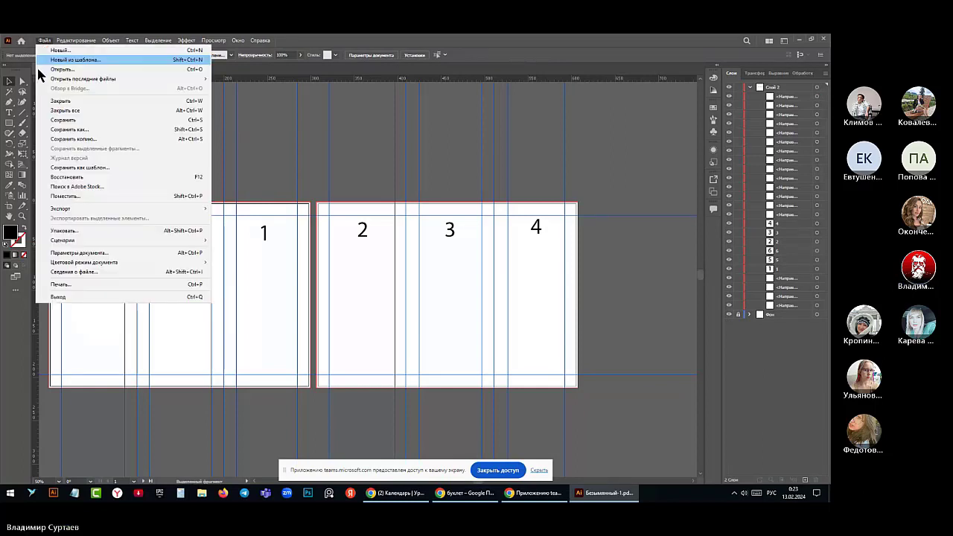
click(61, 124)
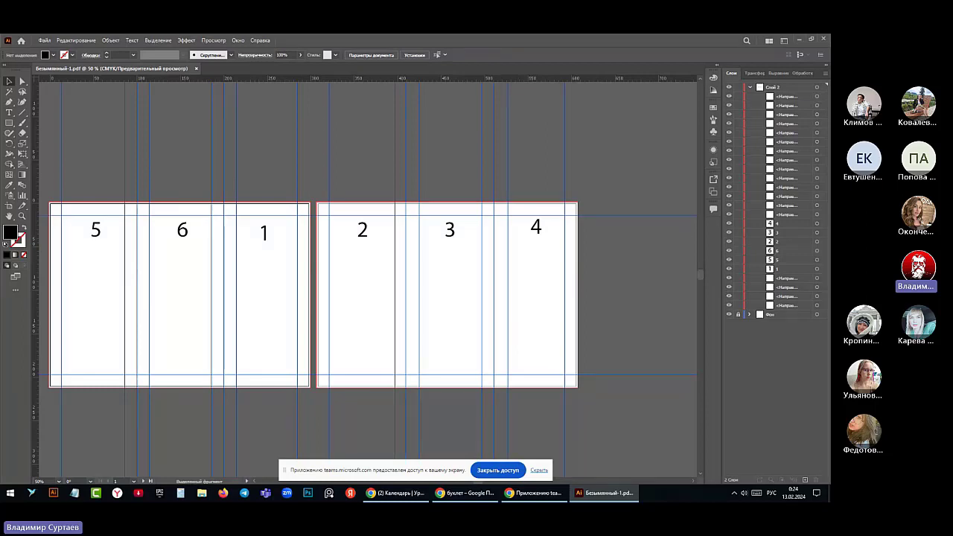
key(ctrl+t)
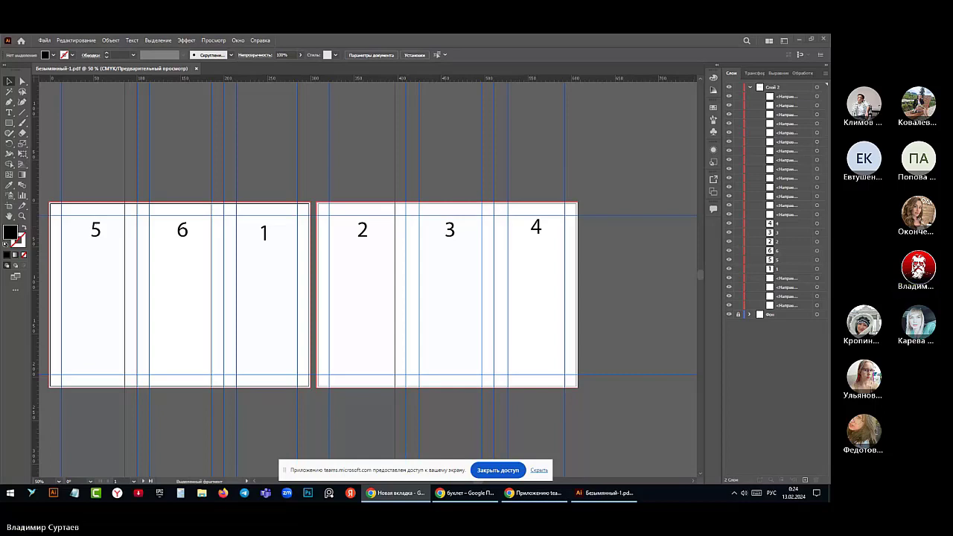
Bring the Ozon browser window over Illustrator and scroll through the store's home page
drag(404, 149, 351, 100)
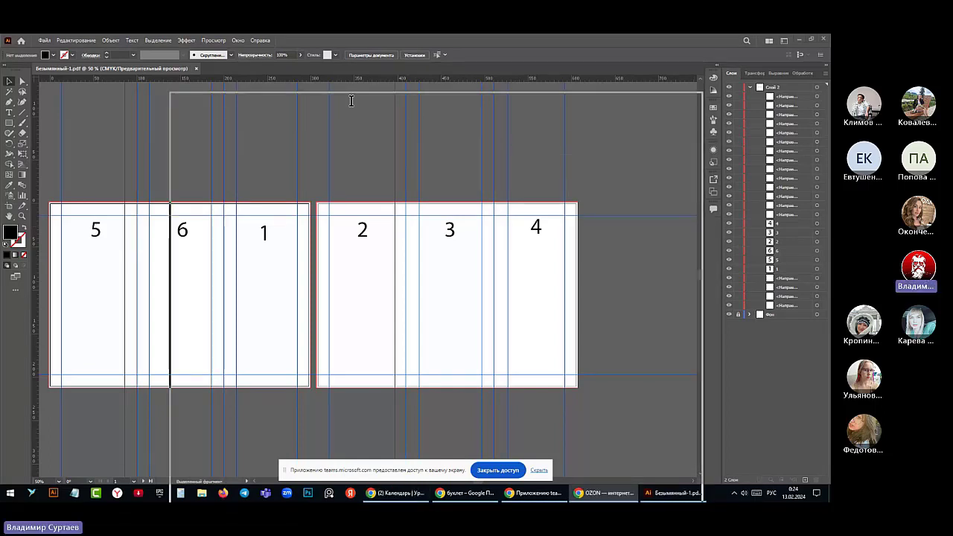
scroll(349, 335, down, 1)
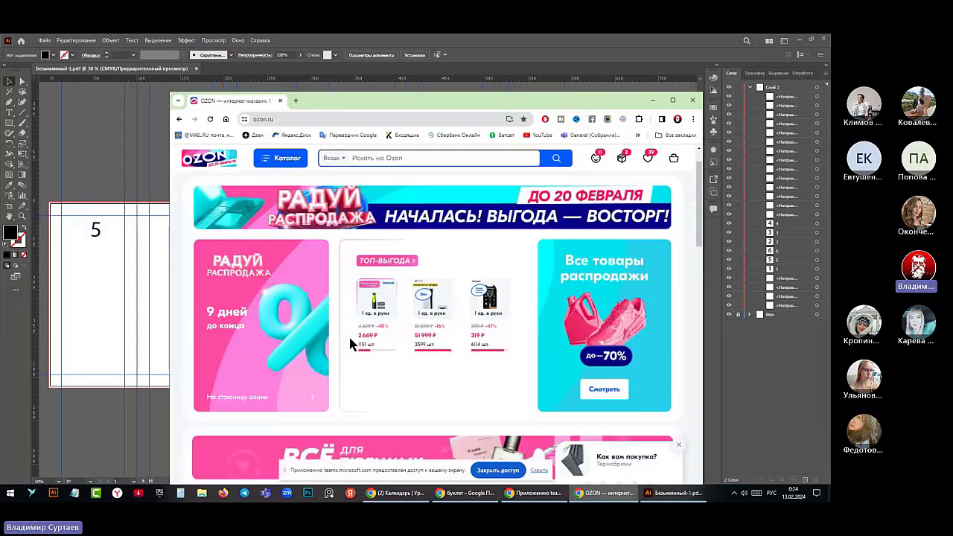
scroll(349, 334, down, 2)
scroll(352, 344, down, 2)
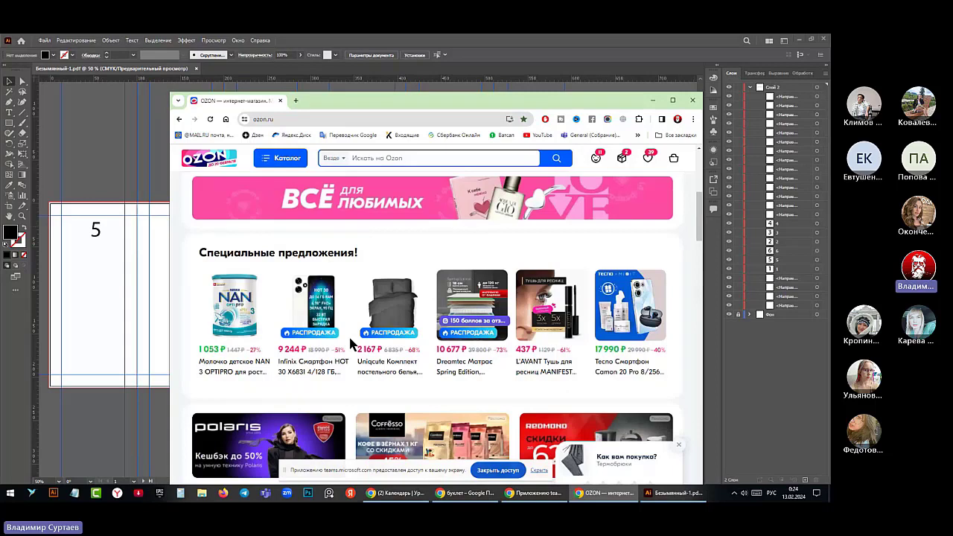
scroll(349, 343, down, 3)
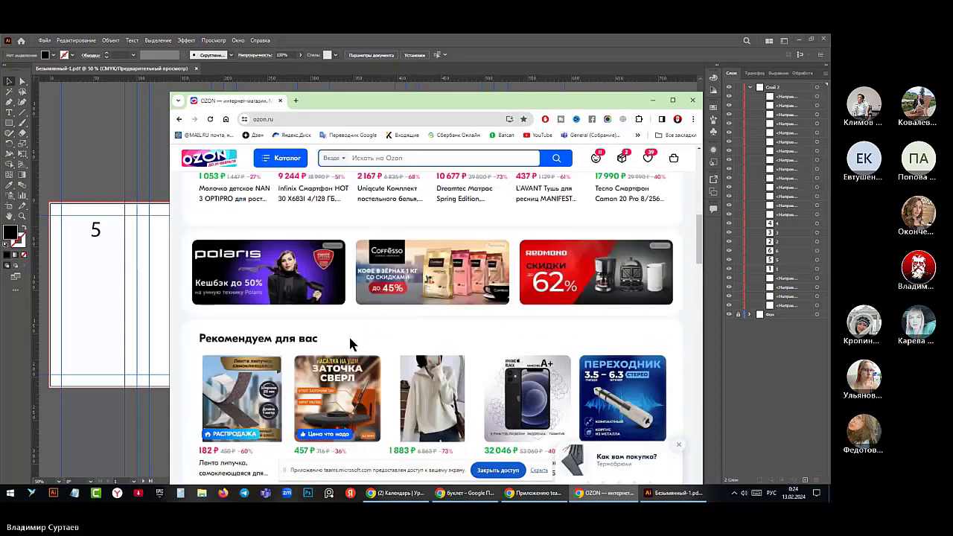
scroll(352, 344, down, 2)
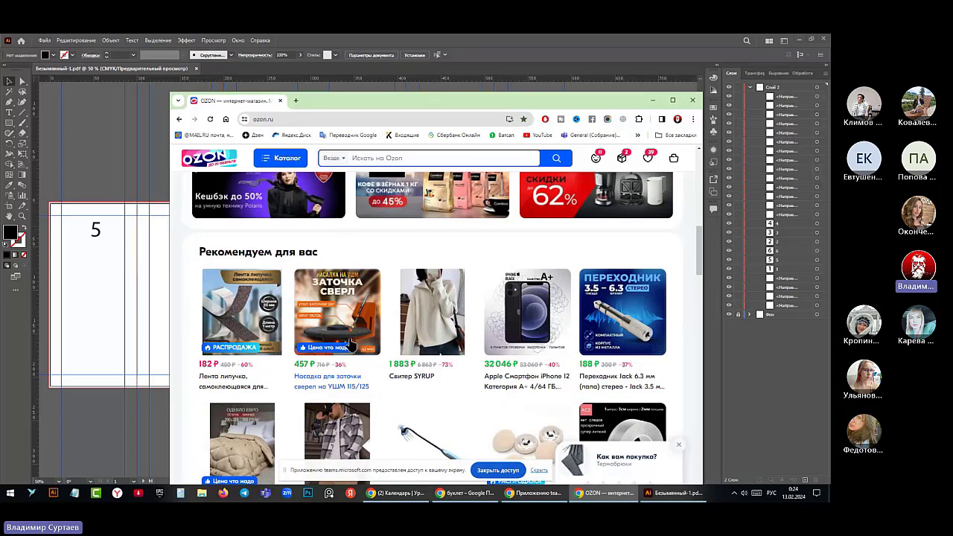
scroll(352, 344, down, 2)
scroll(352, 344, down, 1)
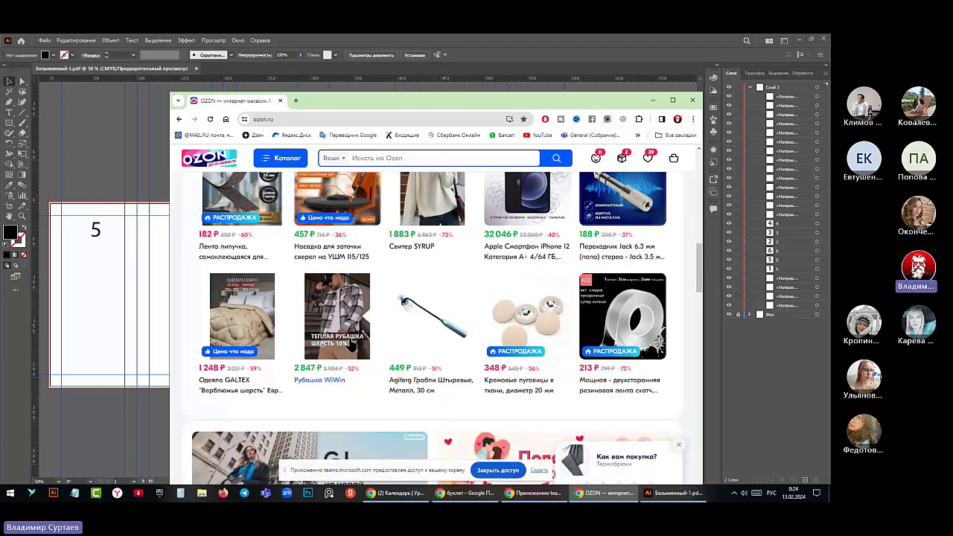
scroll(349, 344, down, 2)
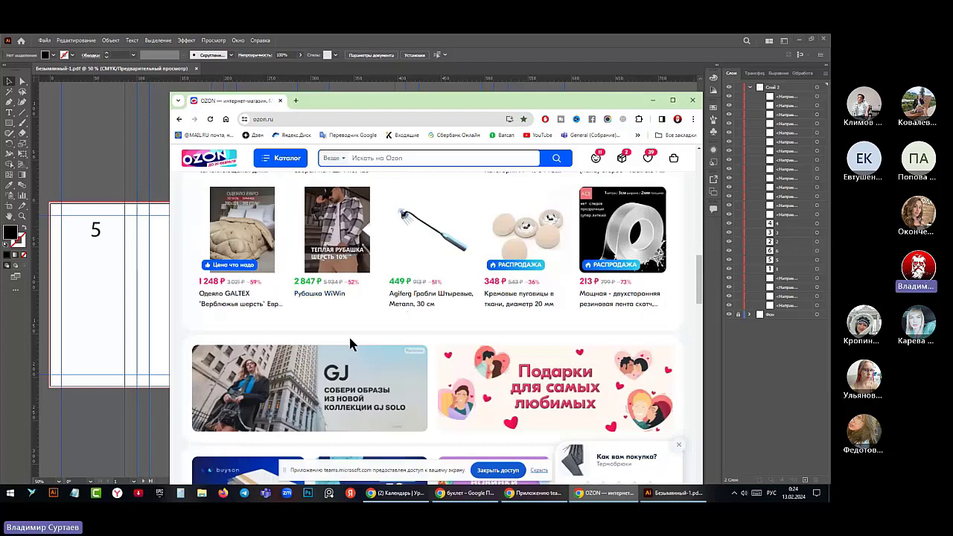
scroll(350, 344, down, 4)
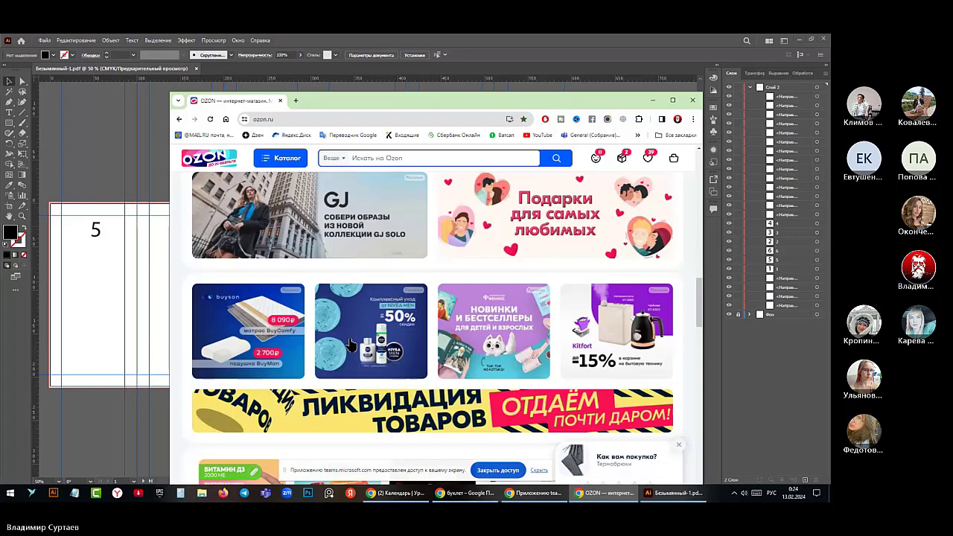
scroll(350, 345, down, 2)
scroll(349, 344, down, 2)
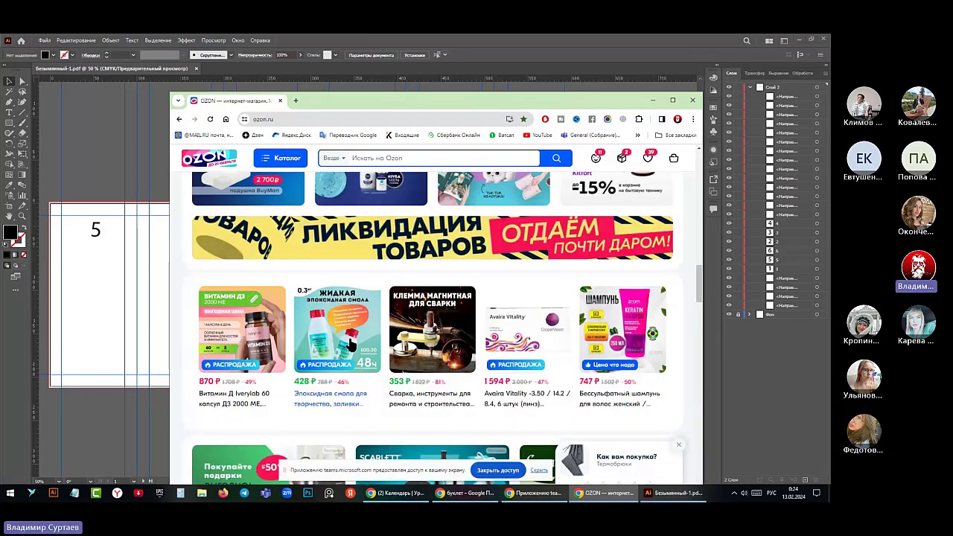
scroll(349, 344, down, 4)
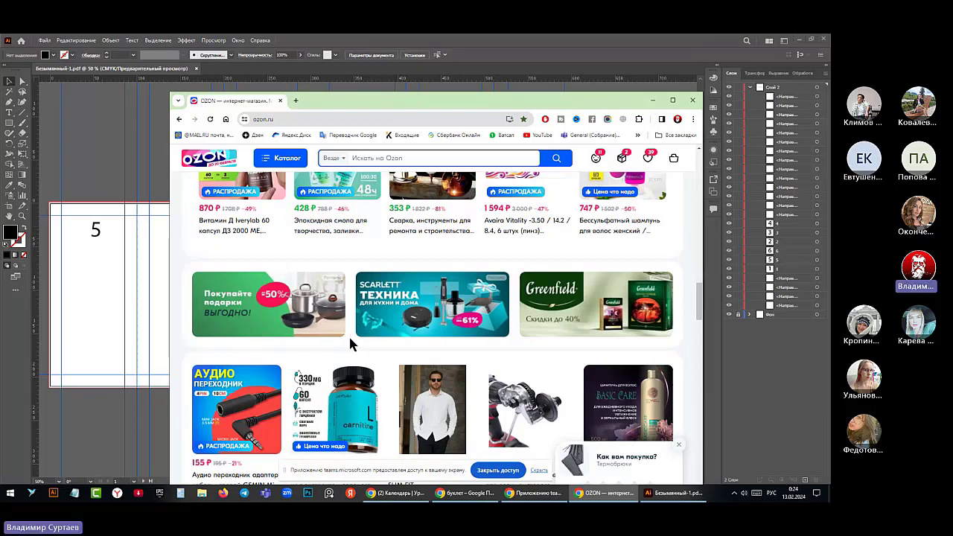
scroll(351, 343, down, 3)
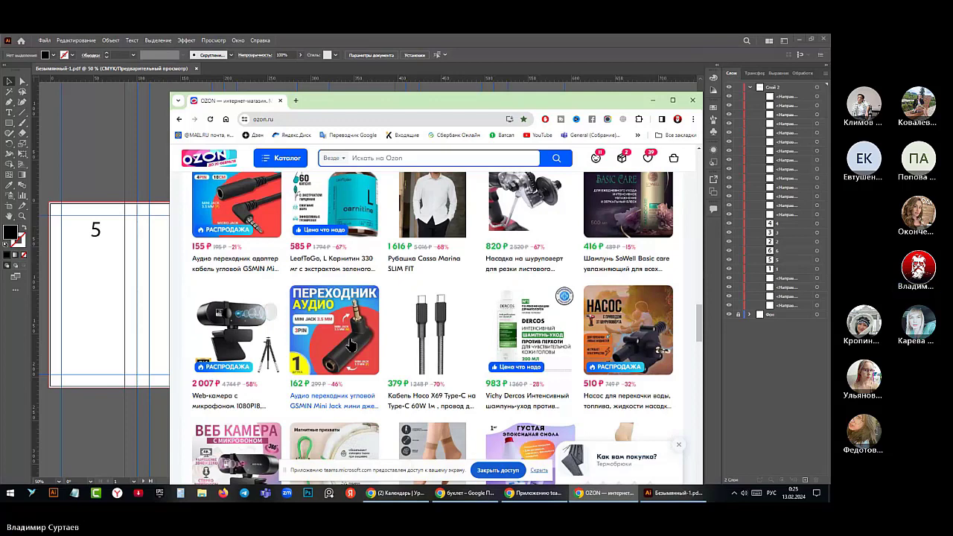
scroll(352, 344, down, 2)
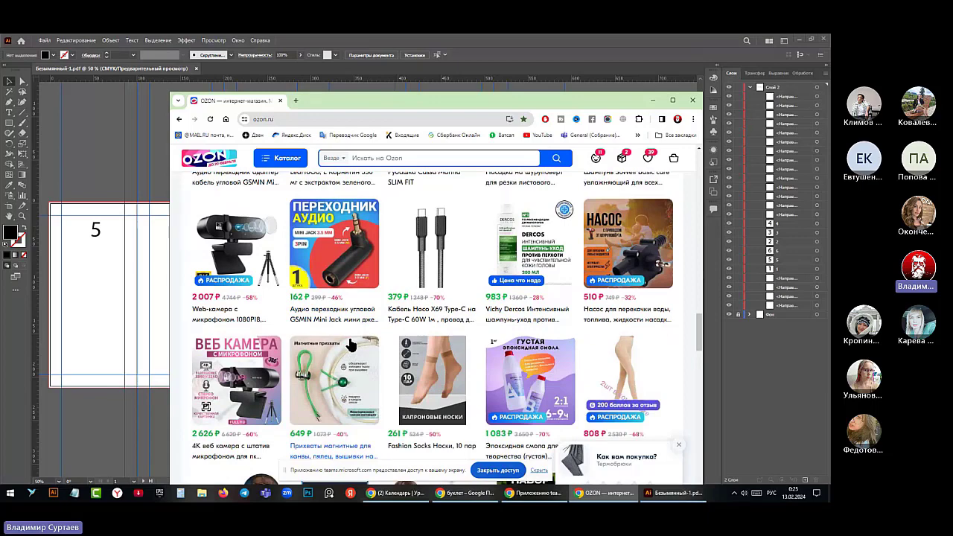
scroll(352, 344, down, 1)
scroll(352, 343, down, 2)
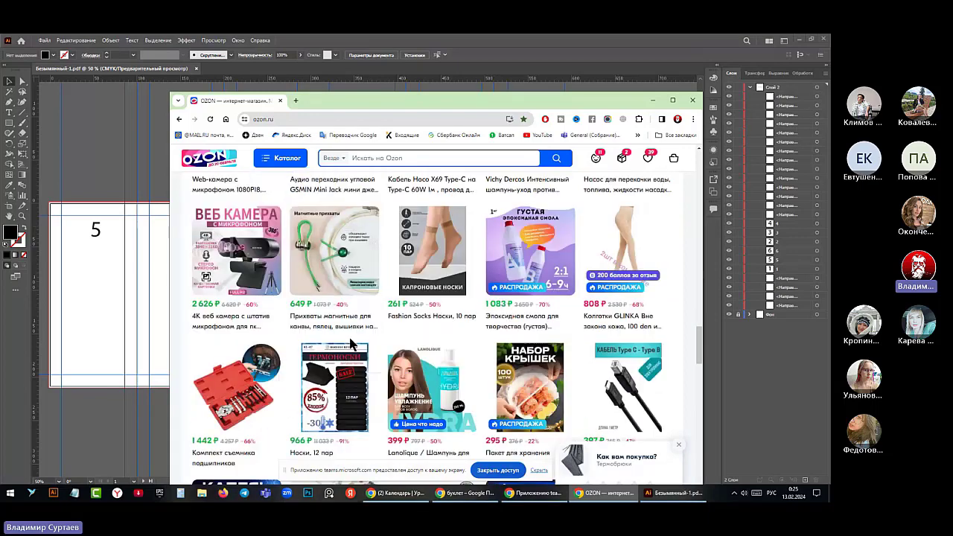
scroll(352, 344, up, 2)
scroll(352, 344, up, 6)
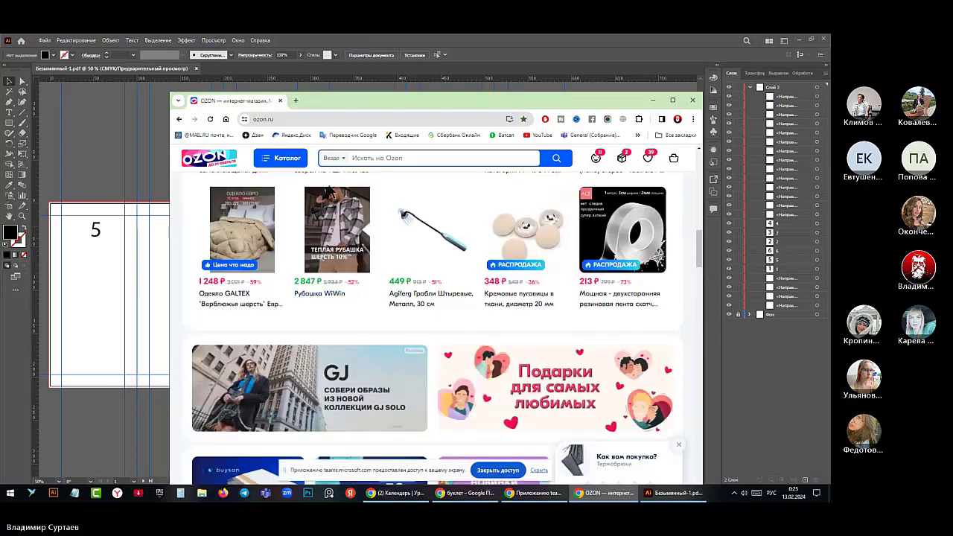
scroll(345, 281, up, 3)
Search Ozon for 'косметика' and open the nude eyeshadow palette tone №02 product page
click(356, 157)
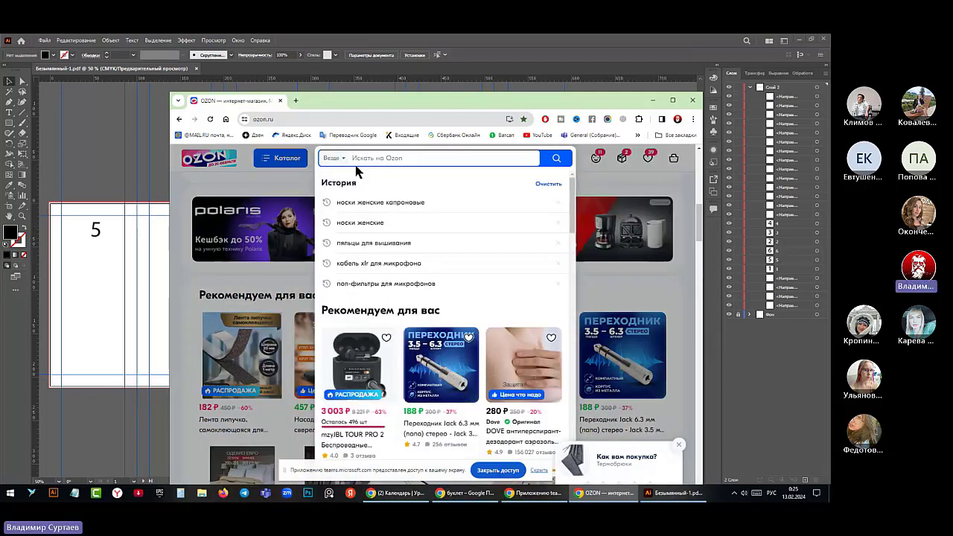
text(косме)
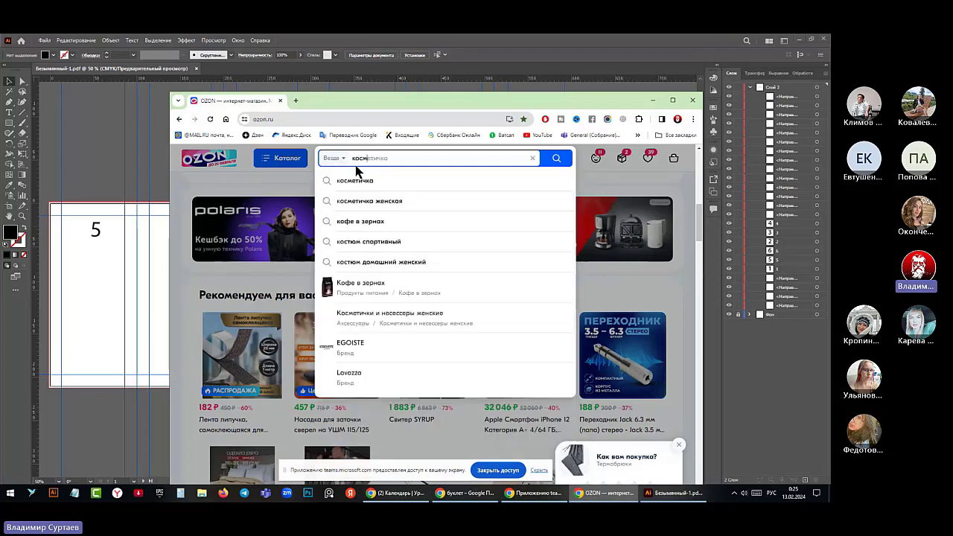
text(тика)
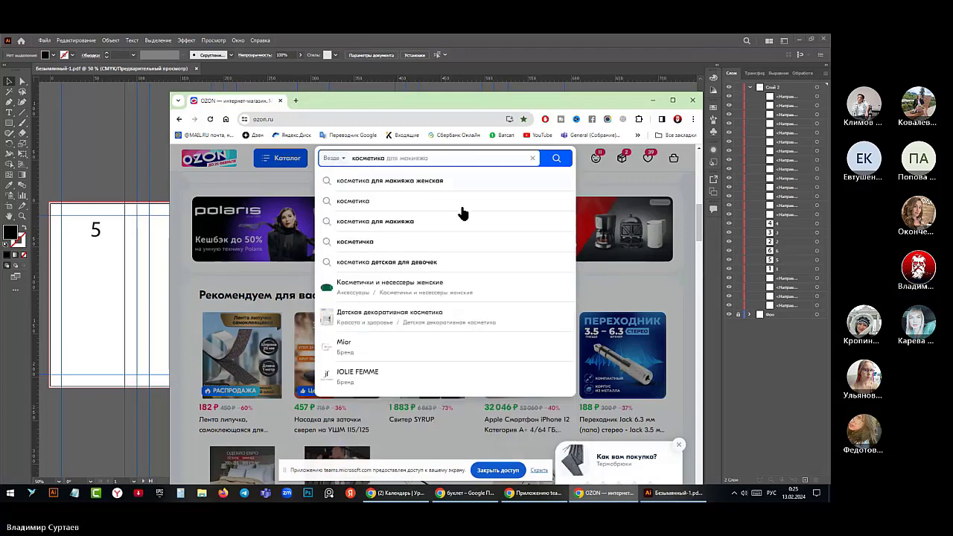
click(555, 163)
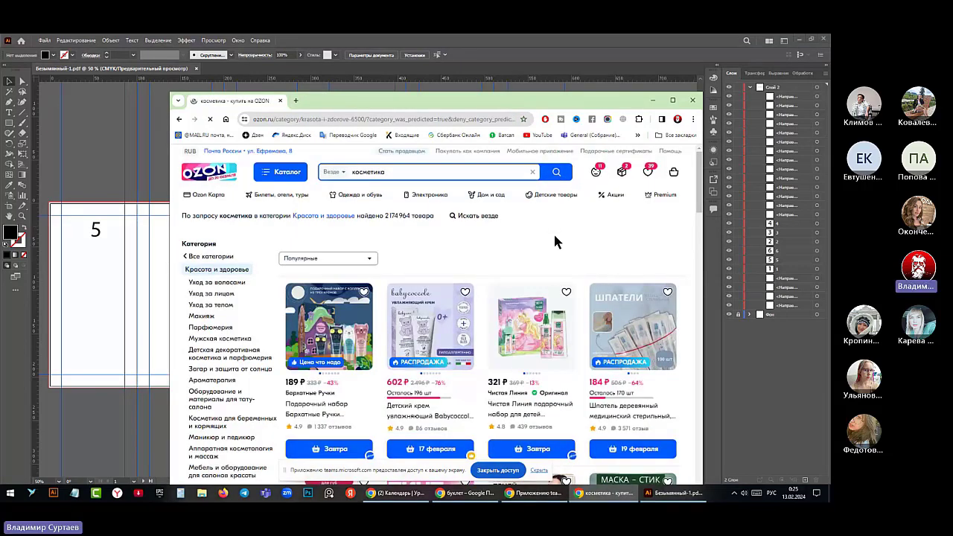
scroll(538, 255, down, 3)
scroll(541, 255, down, 1)
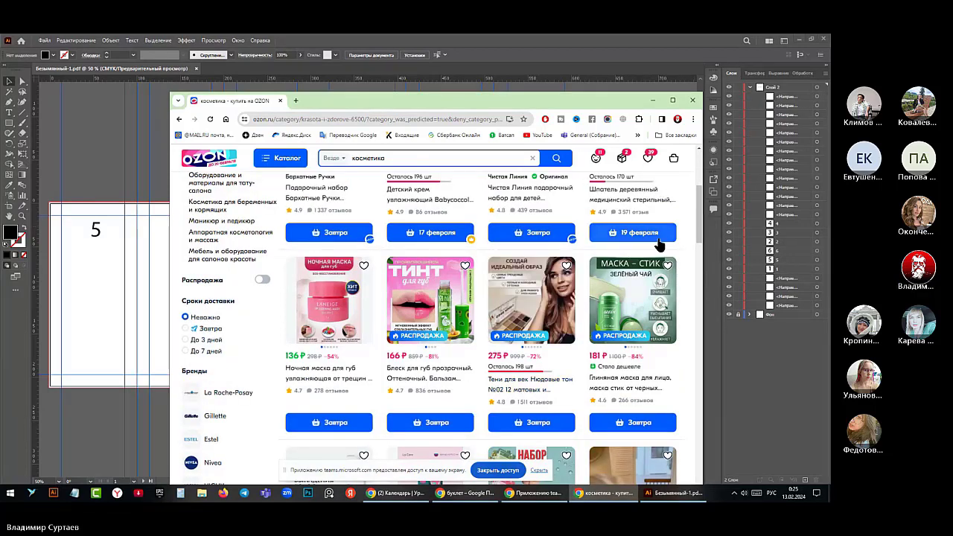
click(540, 285)
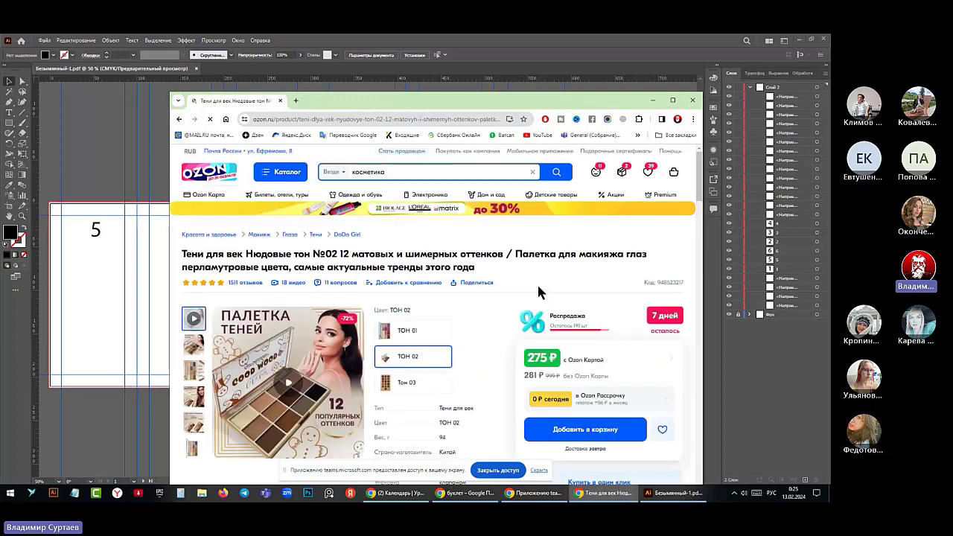
Cycle through the palette's gallery photos, ending on the model-with-palette shot
scroll(540, 291, down, 3)
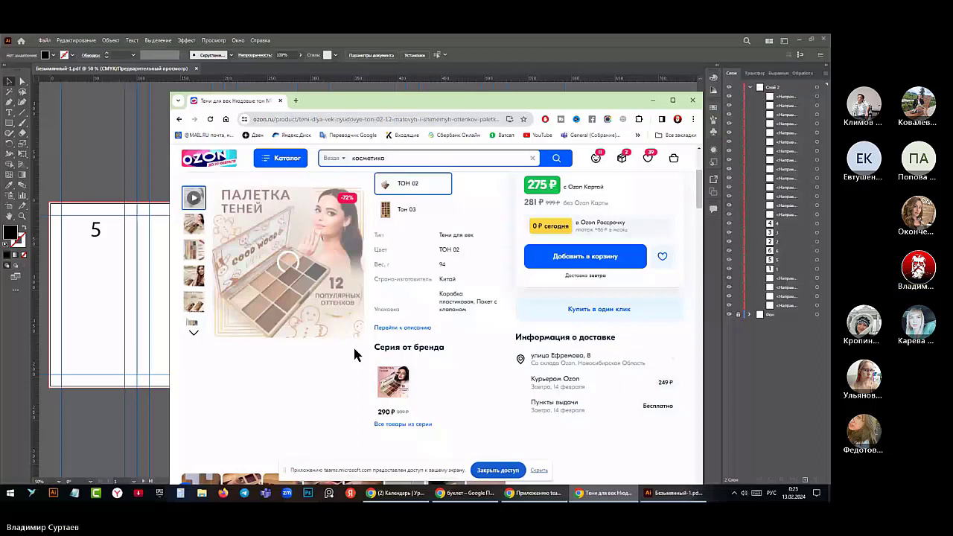
click(195, 275)
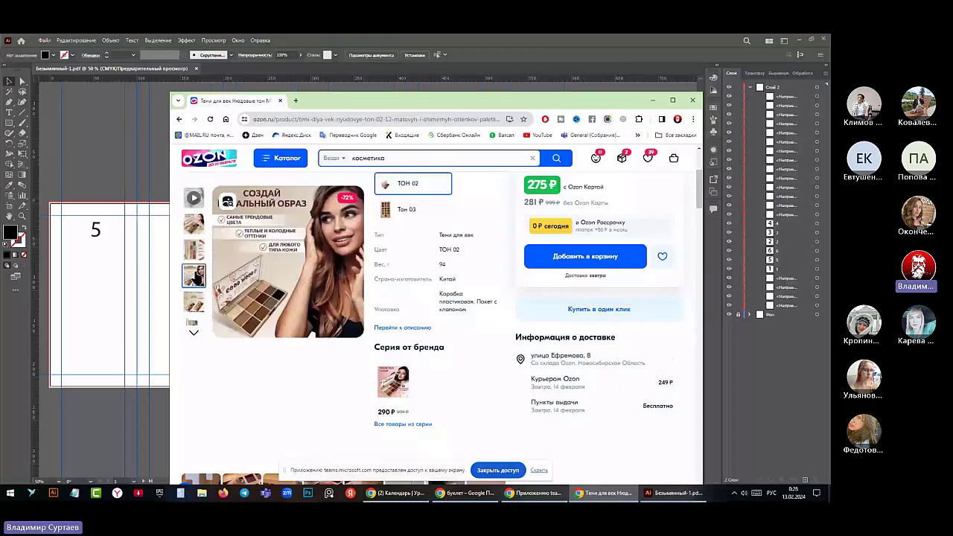
click(195, 326)
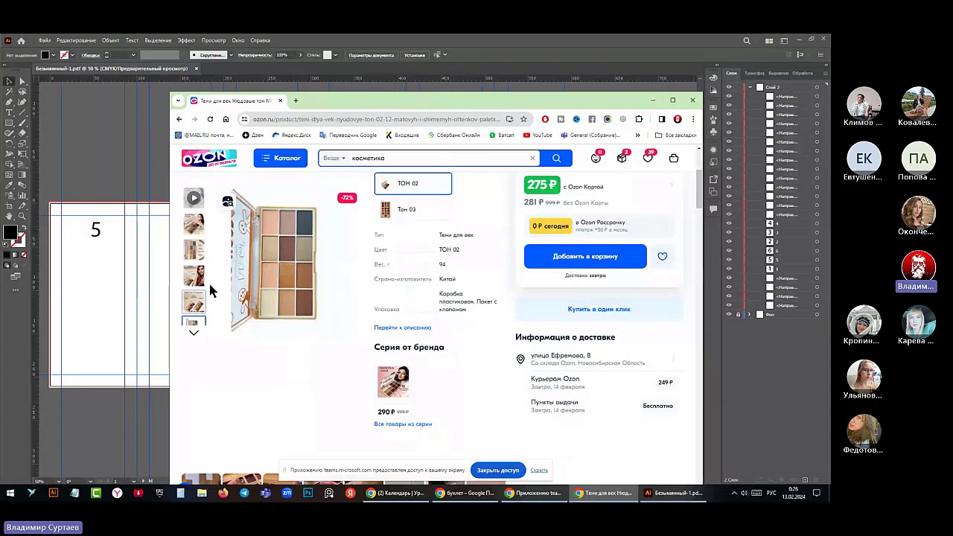
click(194, 226)
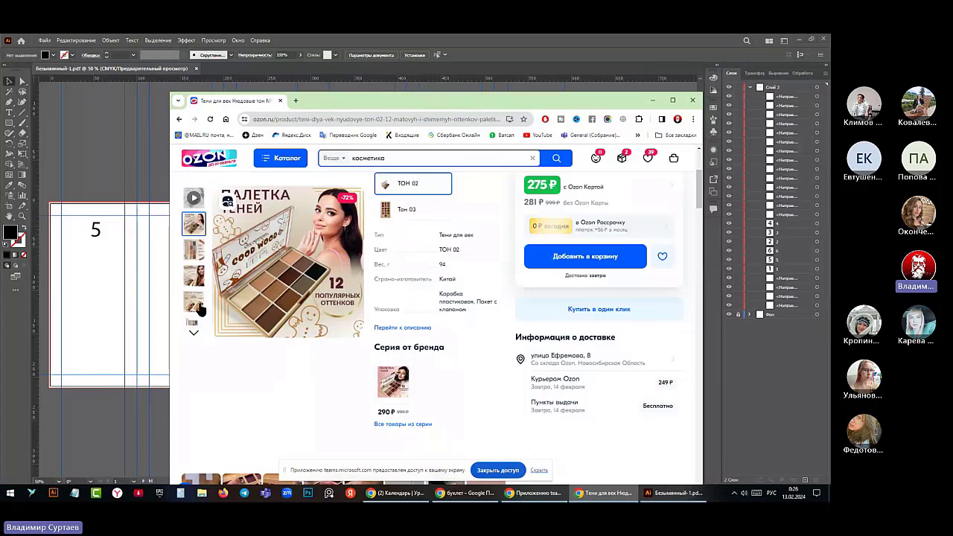
click(191, 252)
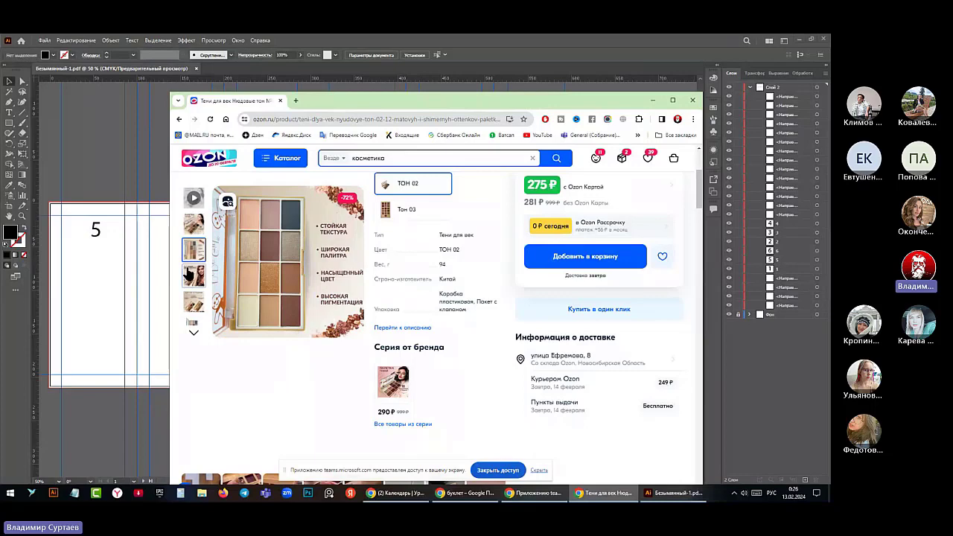
click(191, 275)
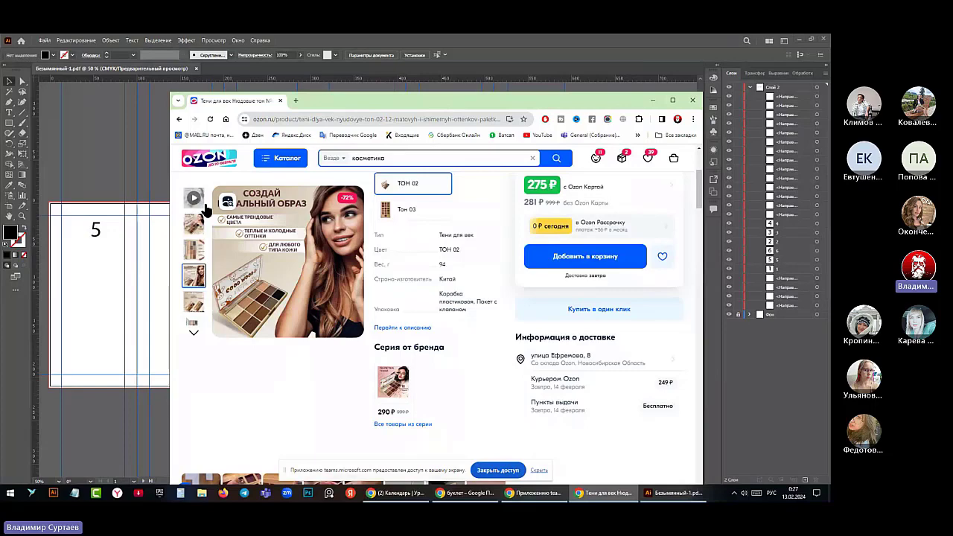
Copy the GOOD WOOD model-and-palette advert with Копировать картинку and launch Photoshop
click(273, 305)
right_click(428, 268)
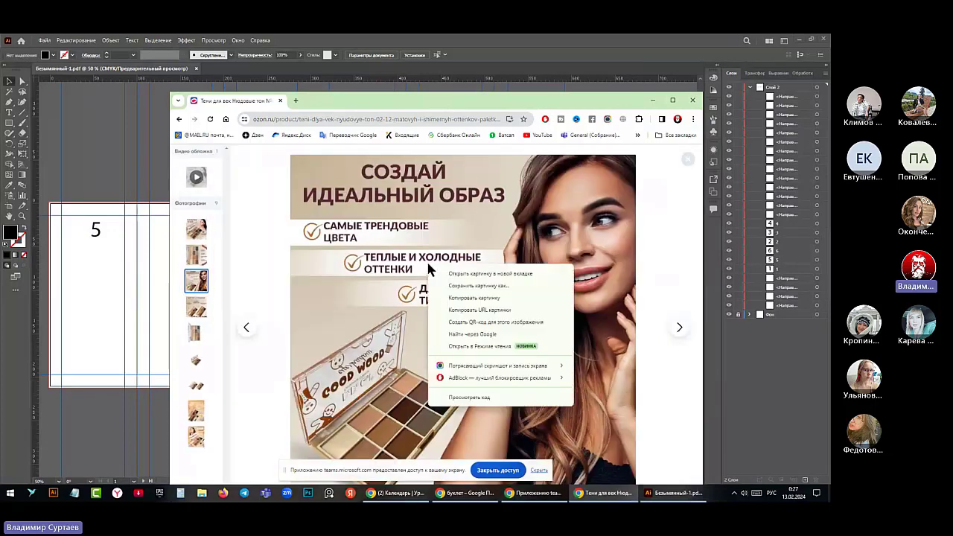
click(465, 300)
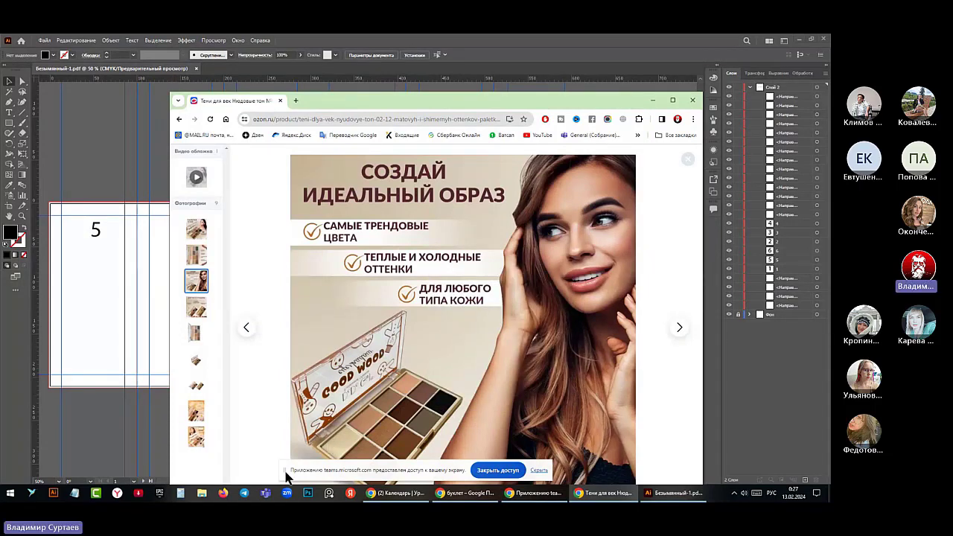
click(310, 494)
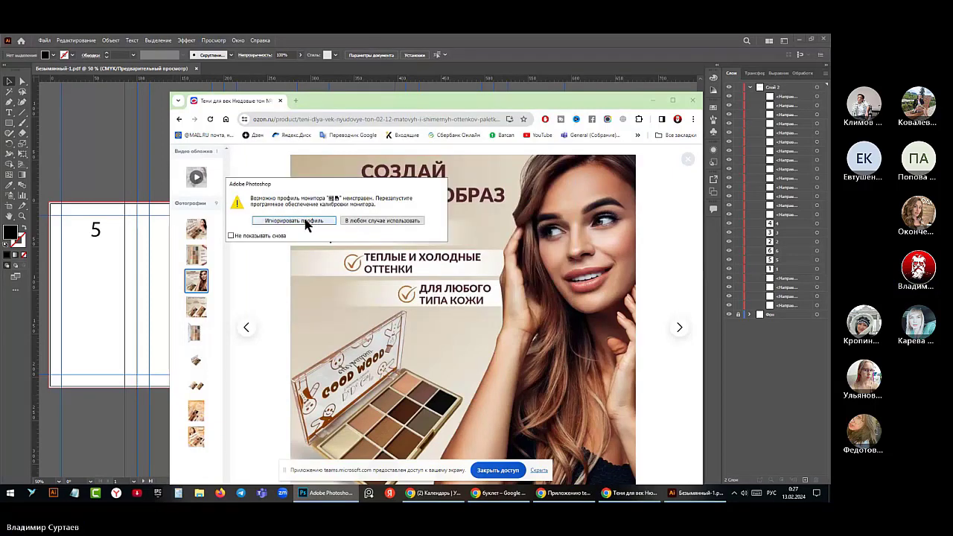
Ignore the monitor-profile warning and paste the palette advert into a new Photoshop document
click(305, 218)
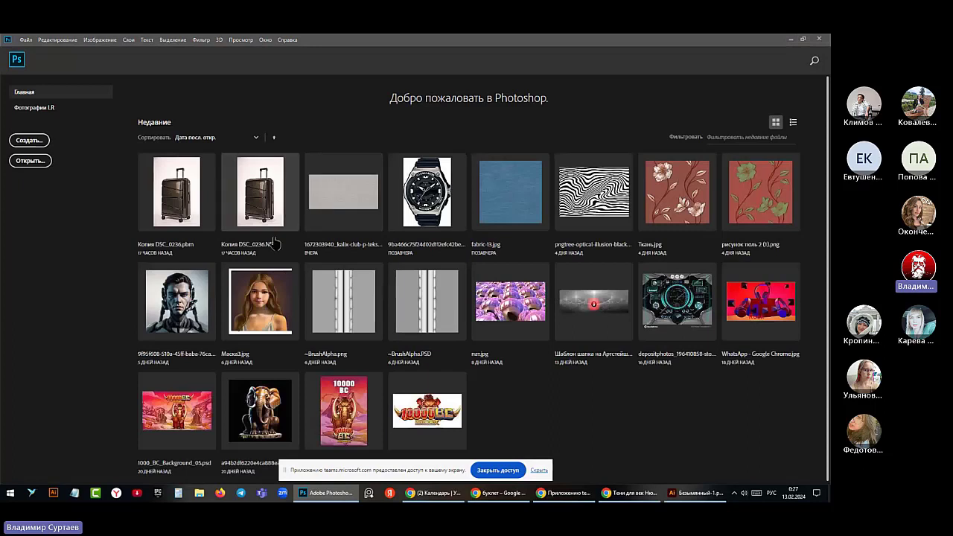
click(30, 141)
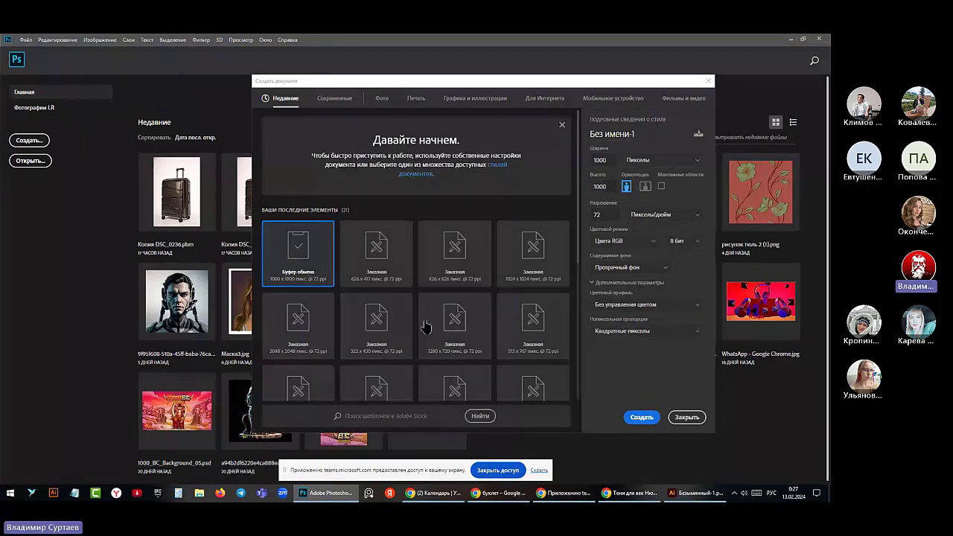
key(Escape)
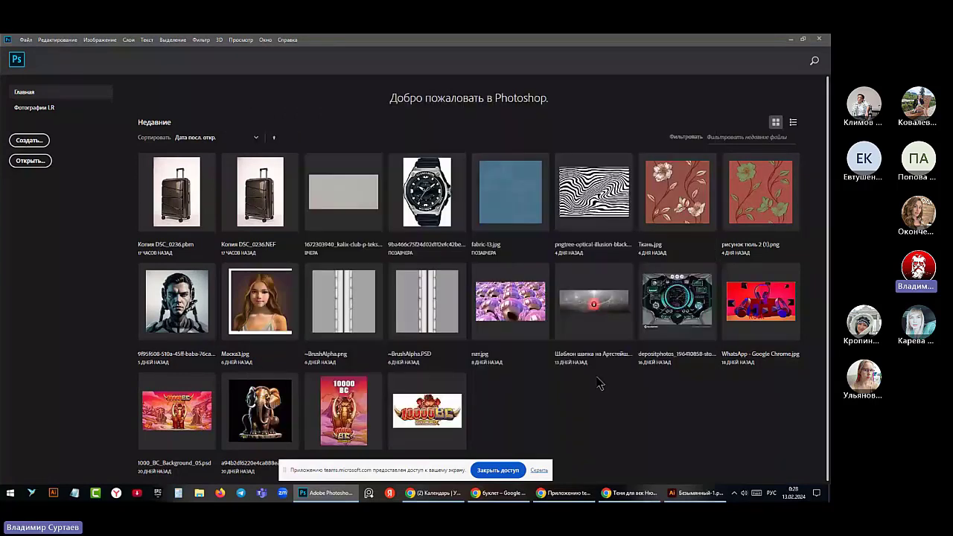
click(57, 40)
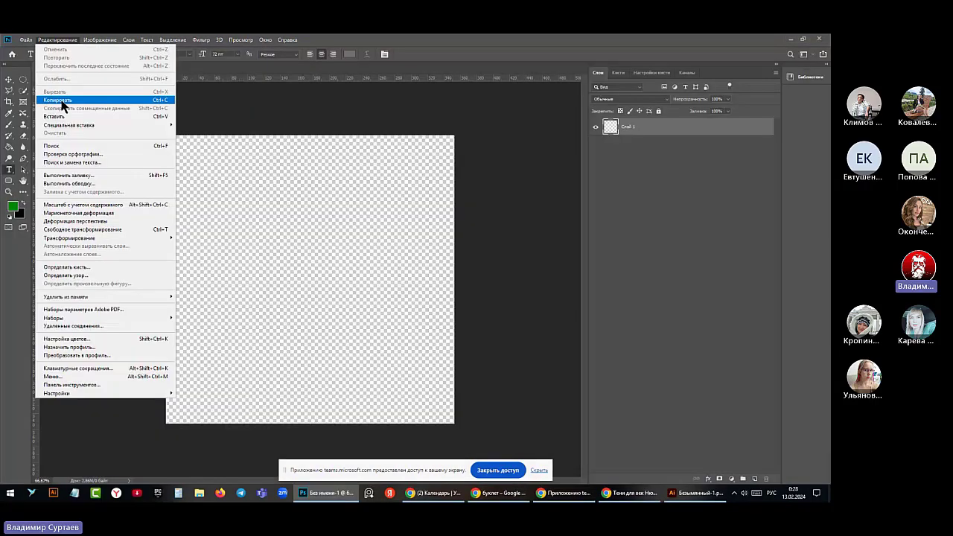
click(53, 116)
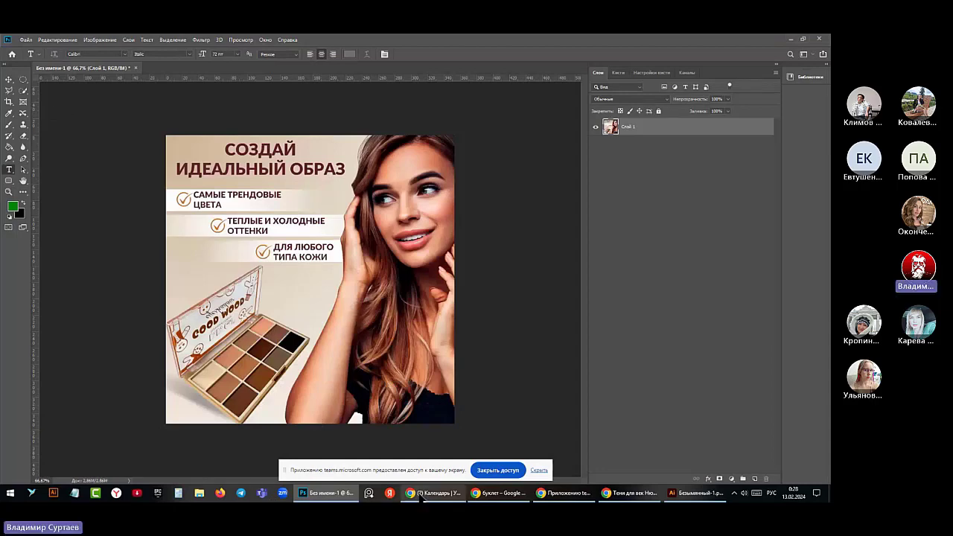
click(439, 494)
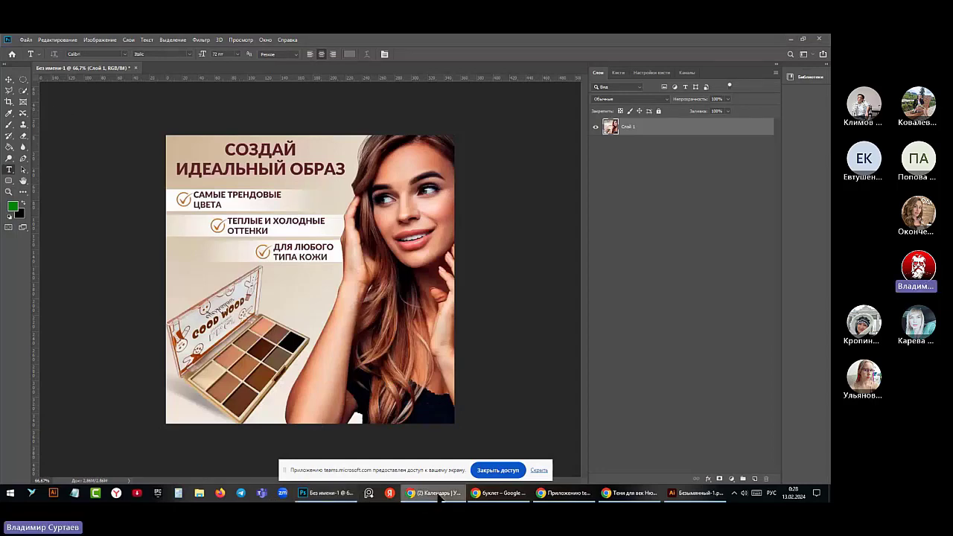
click(513, 494)
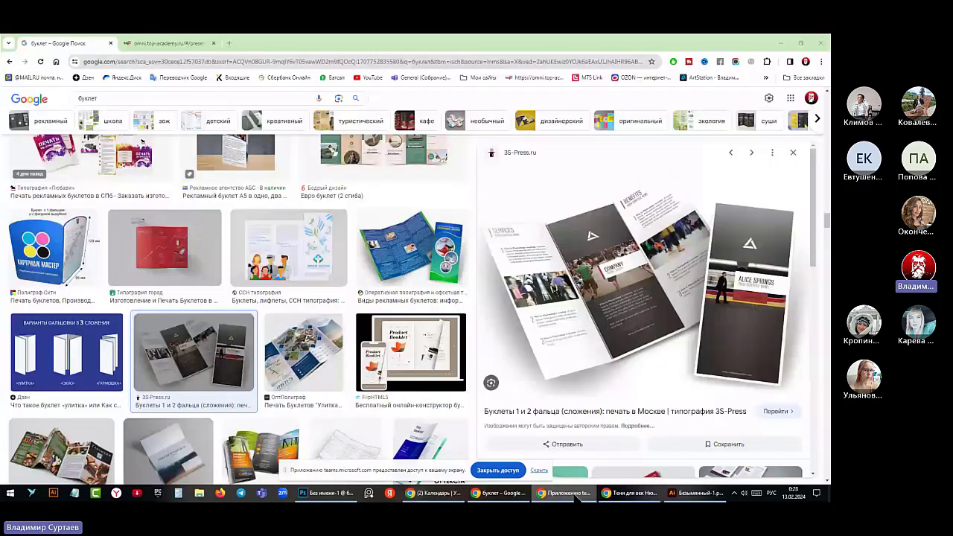
Copy the fourth gallery photo, the 'ДЛЯ СЕБЯ И В ПОДАРОК' promo, from Ozon
click(629, 493)
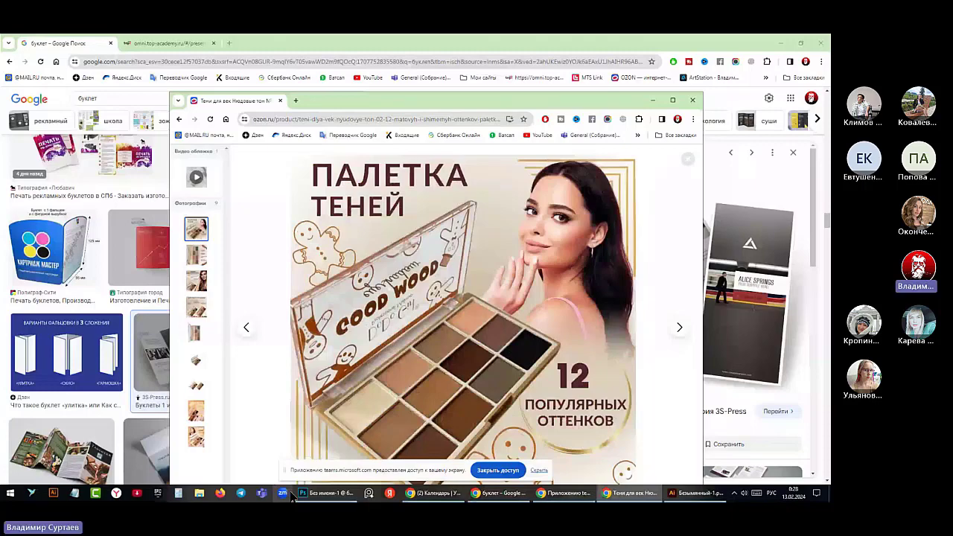
click(302, 494)
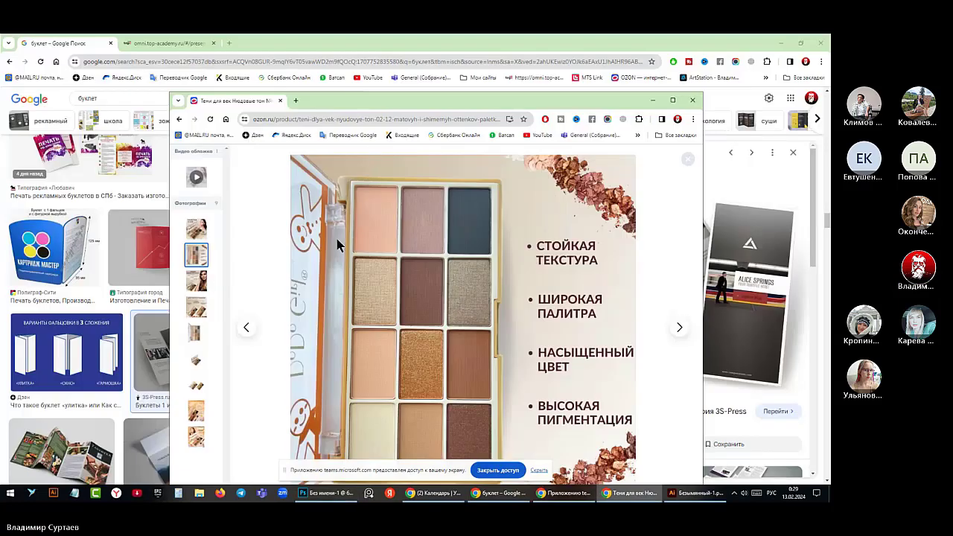
click(196, 312)
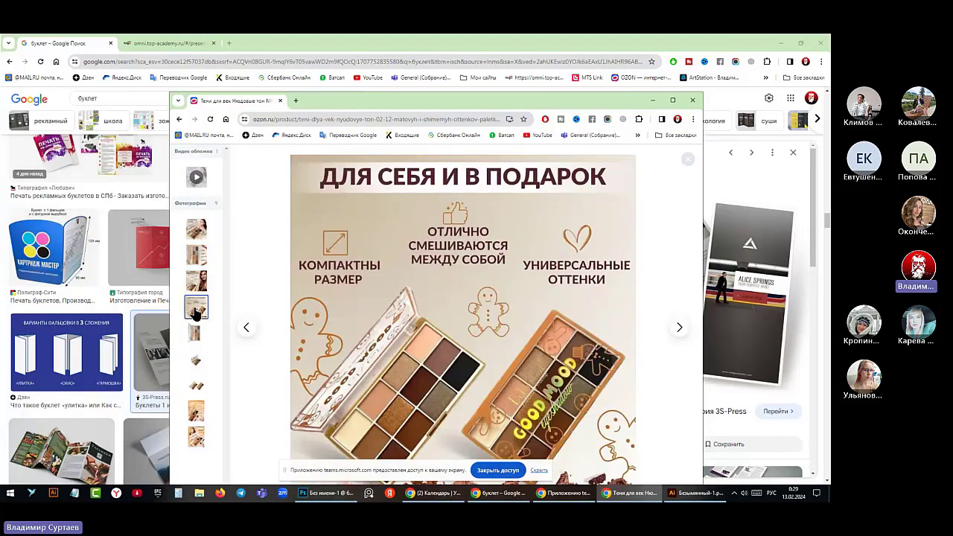
right_click(415, 281)
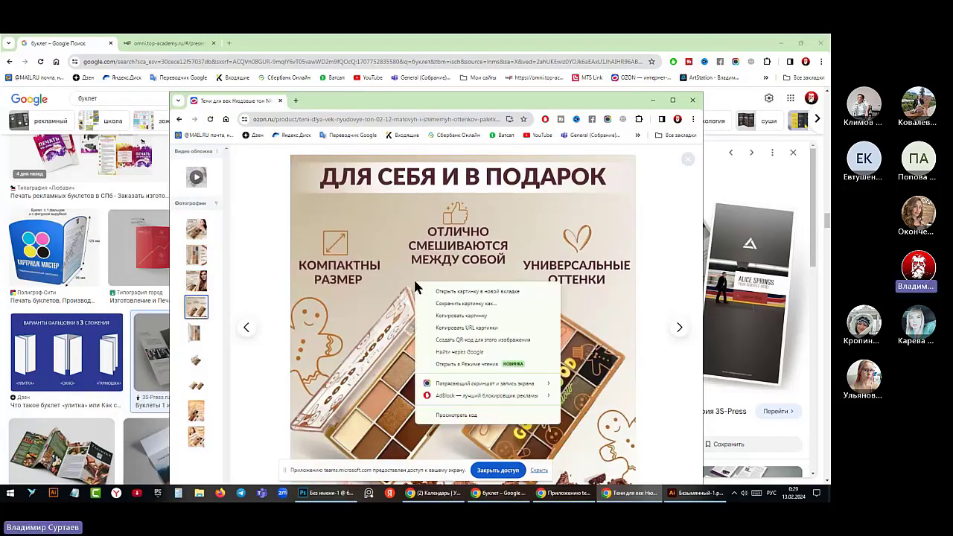
click(455, 316)
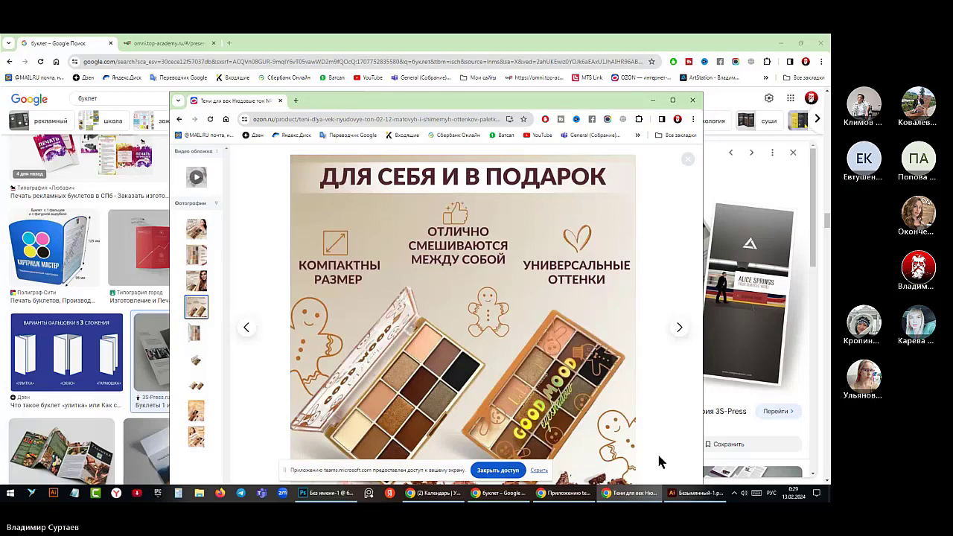
Paste the gift photo as a layer, then copy and paste the open-palette photo
click(325, 493)
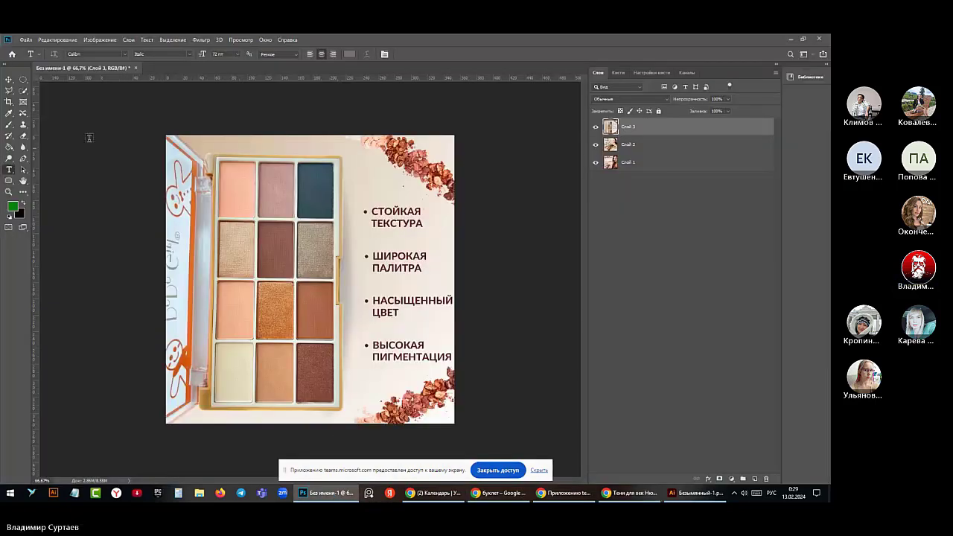
click(53, 39)
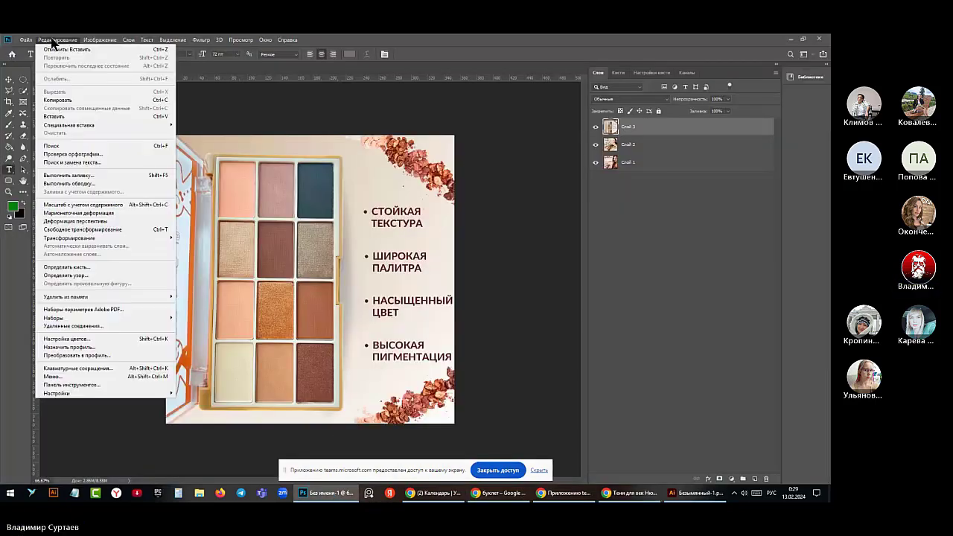
click(64, 118)
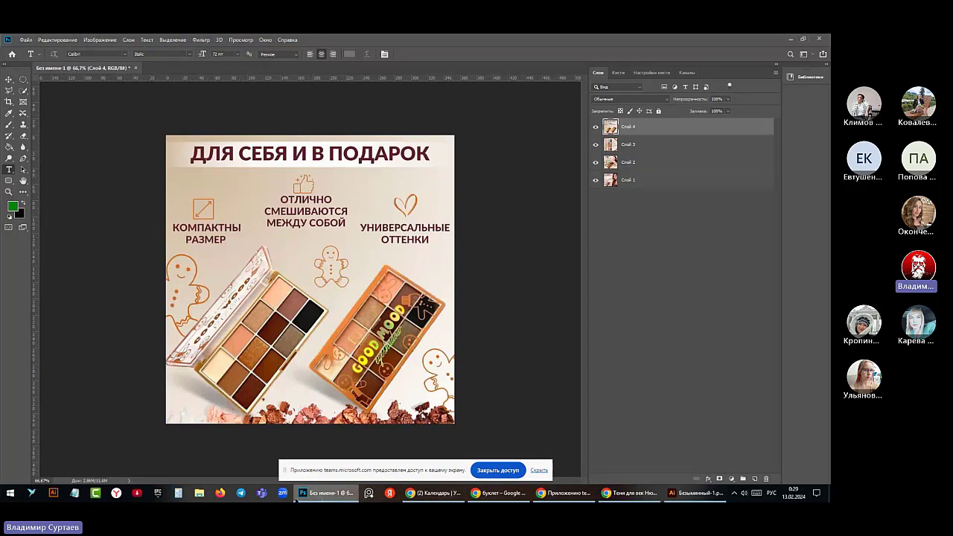
mouse_move(446, 499)
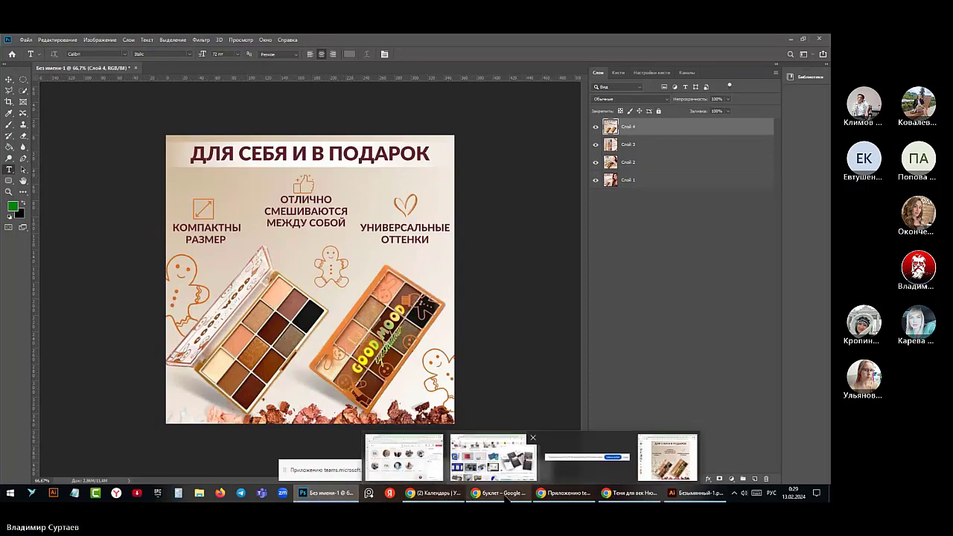
click(627, 495)
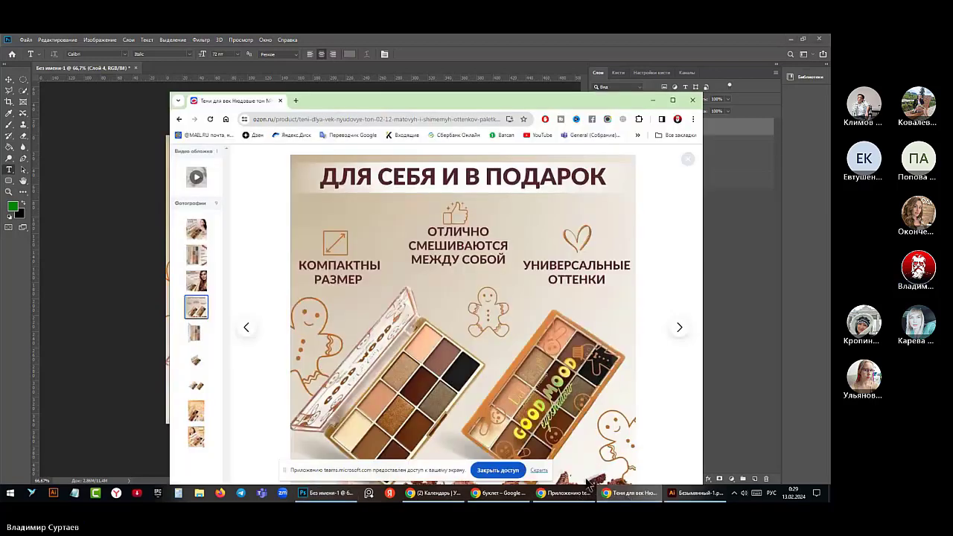
click(191, 336)
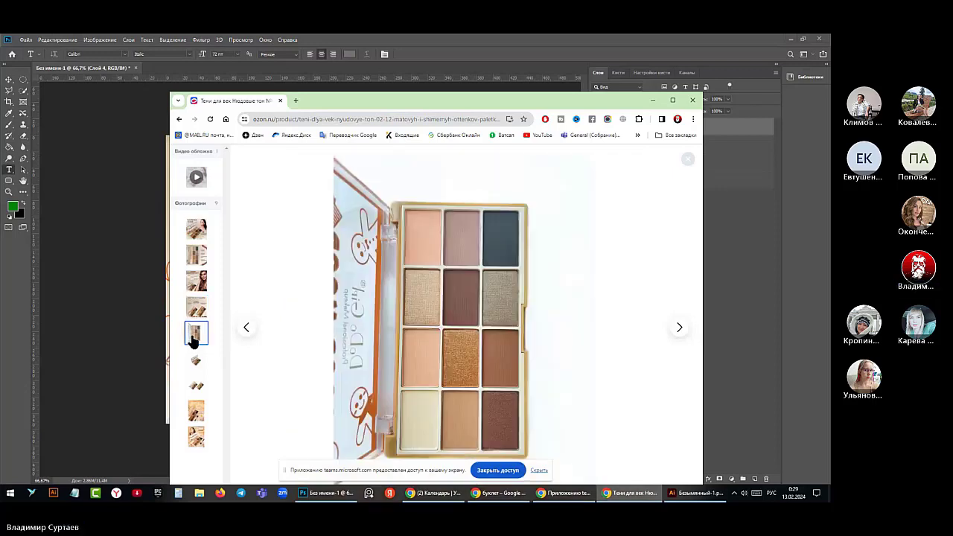
right_click(452, 324)
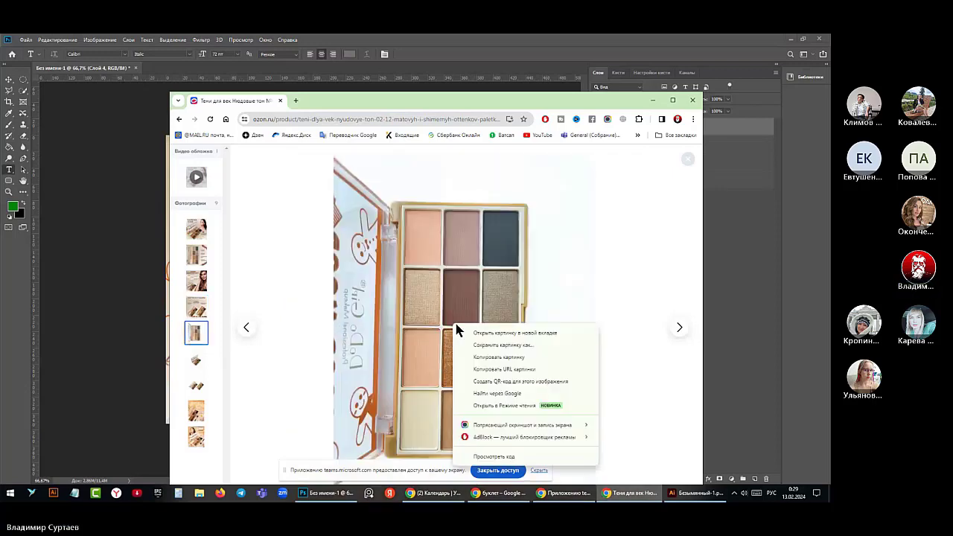
click(480, 358)
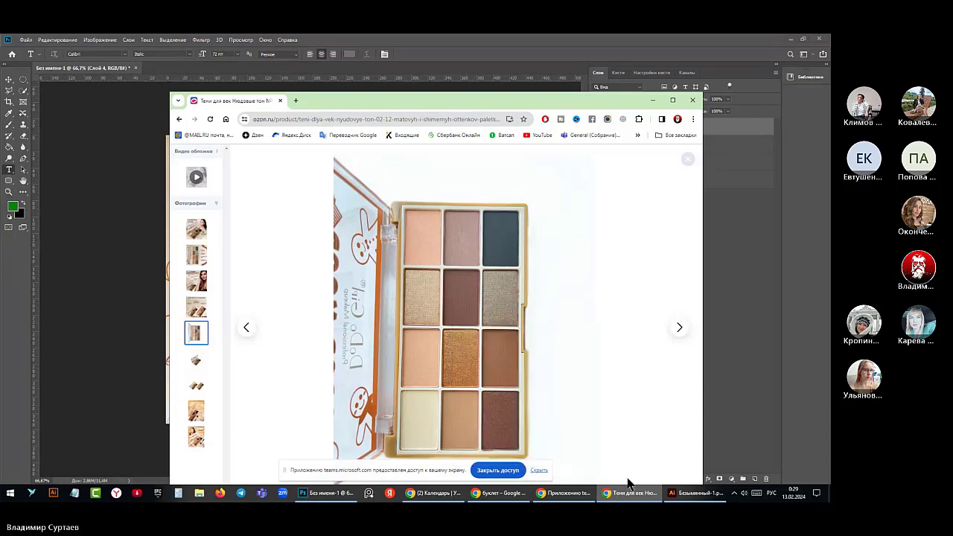
click(326, 495)
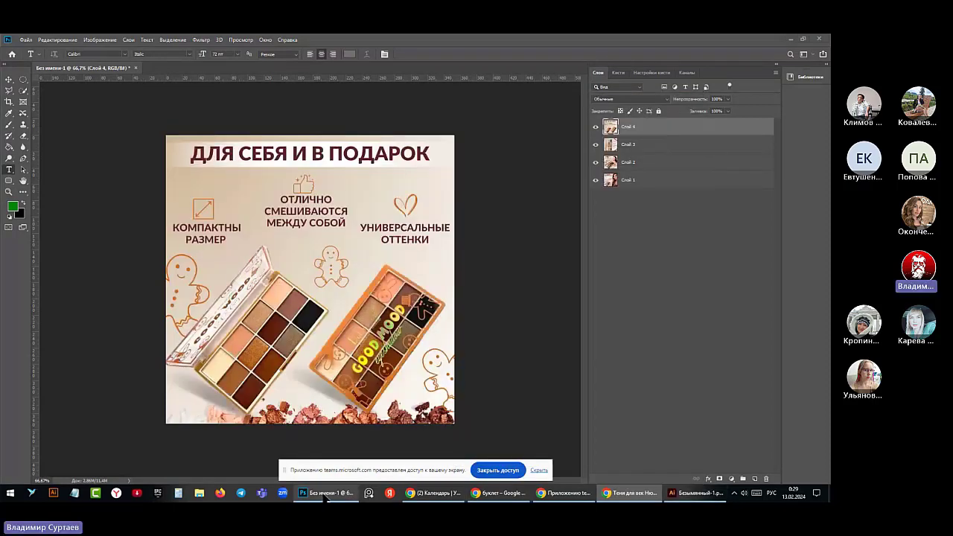
click(57, 39)
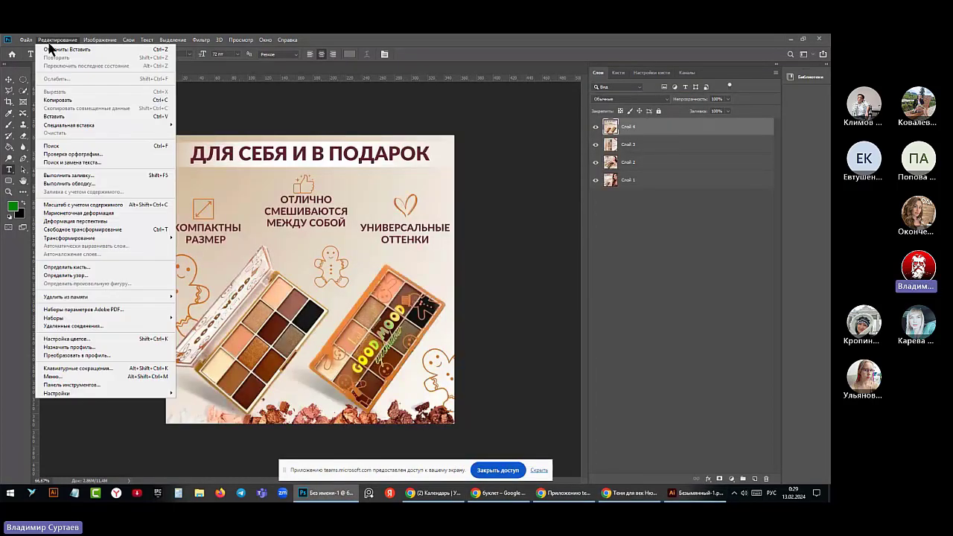
click(64, 117)
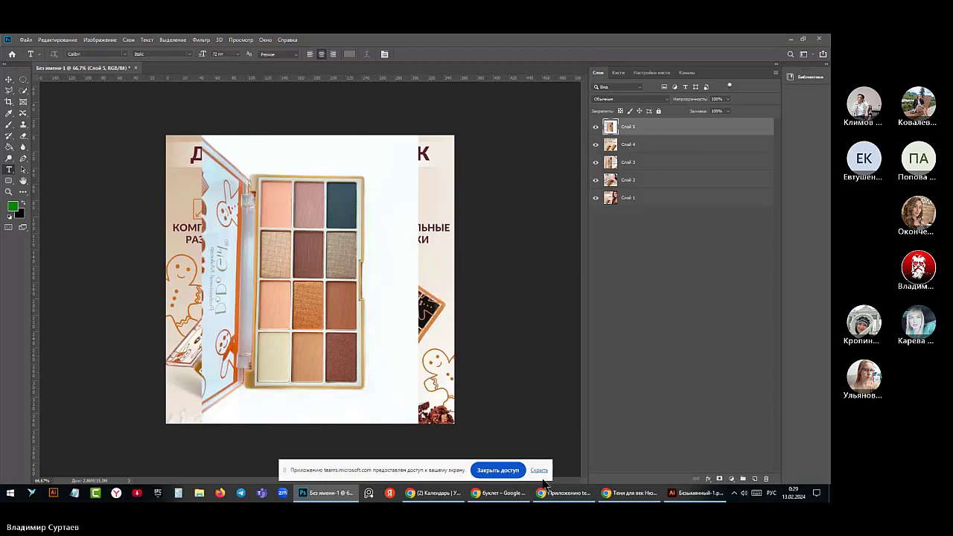
Copy the angled palette view from Ozon and paste it as a new layer
click(629, 492)
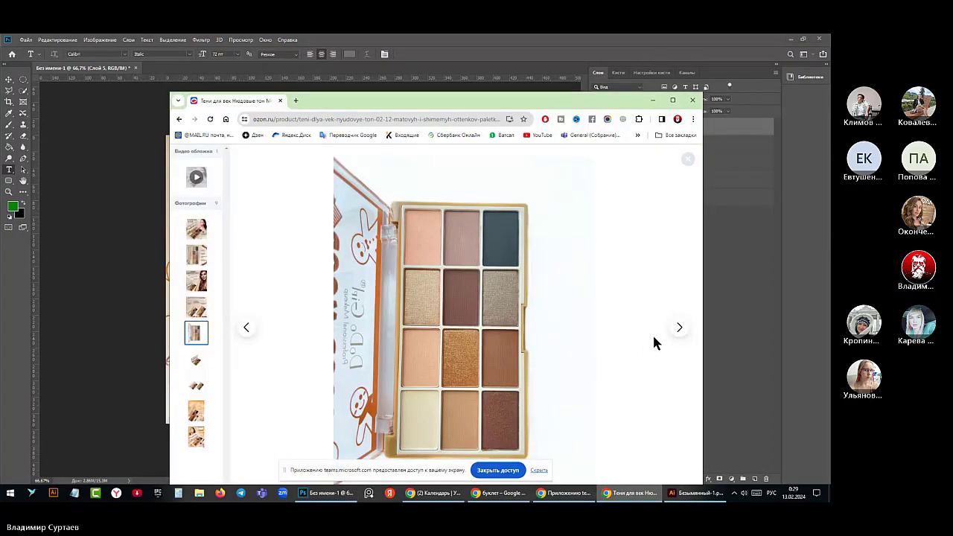
click(679, 327)
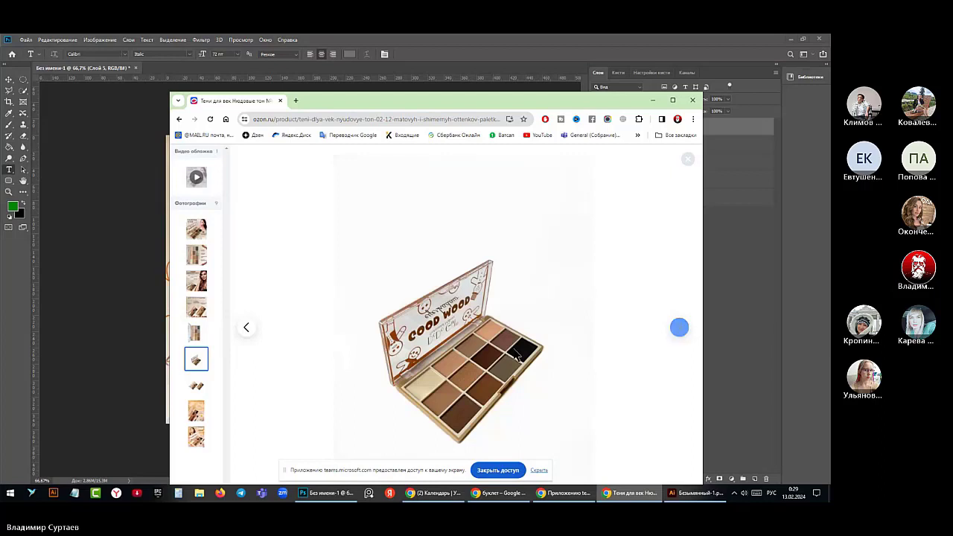
right_click(468, 358)
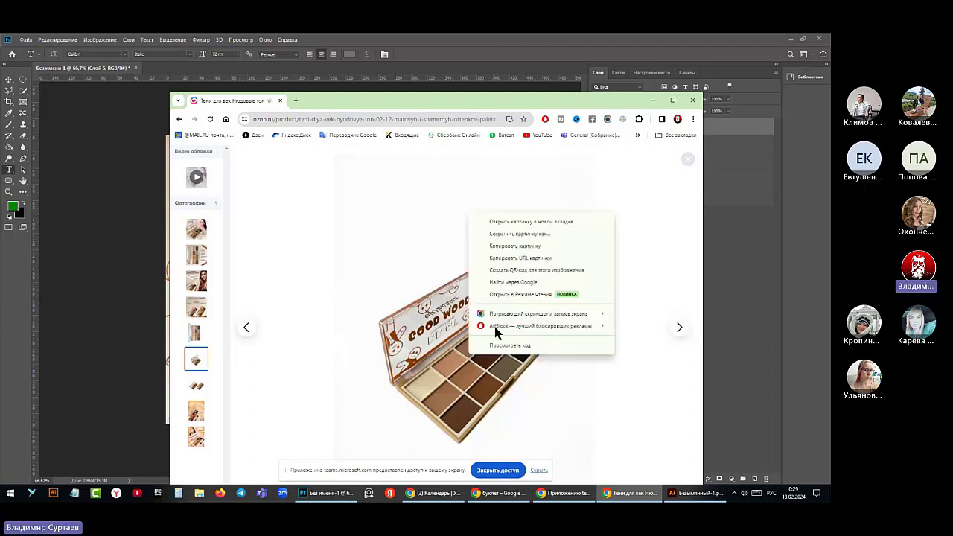
click(517, 249)
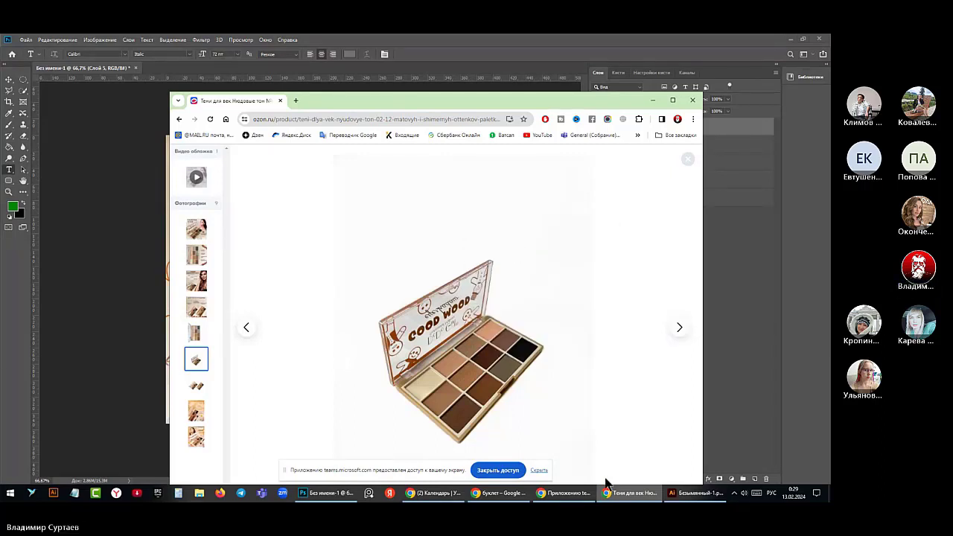
click(331, 497)
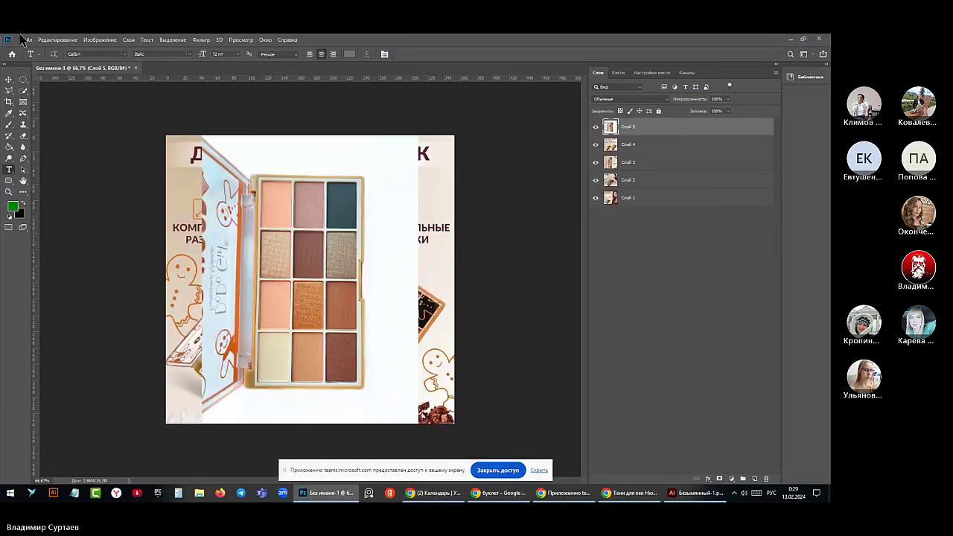
click(64, 41)
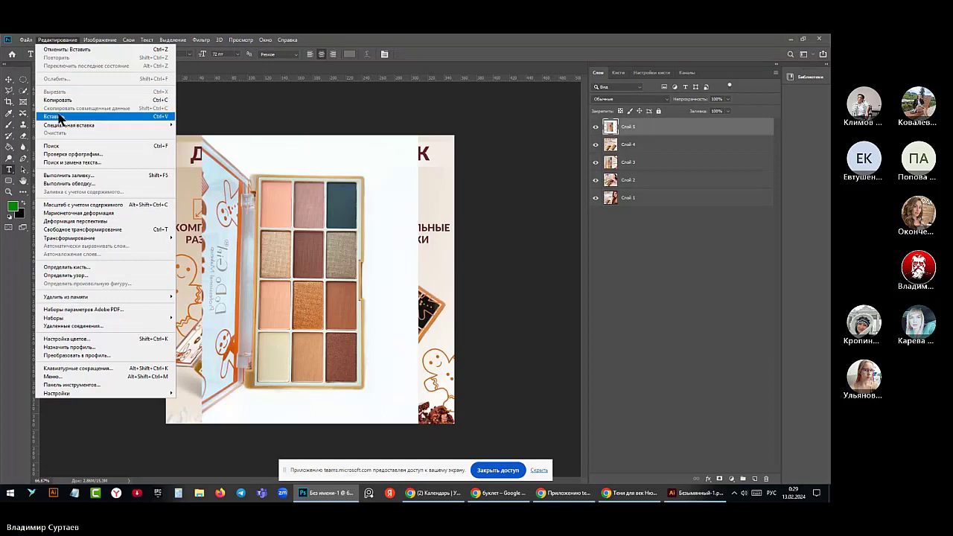
click(60, 117)
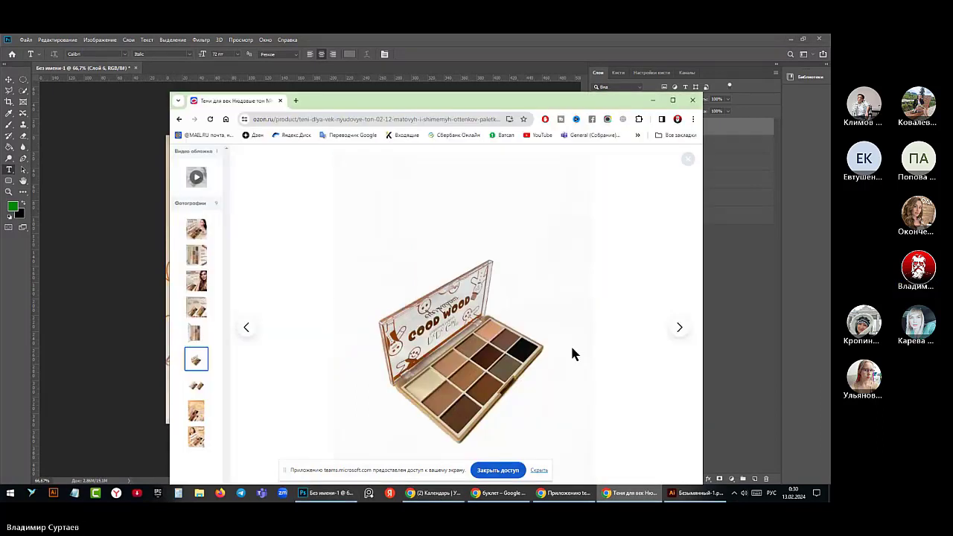
Copy the two-palette photo and paste it into Photoshop as a new layer
click(678, 327)
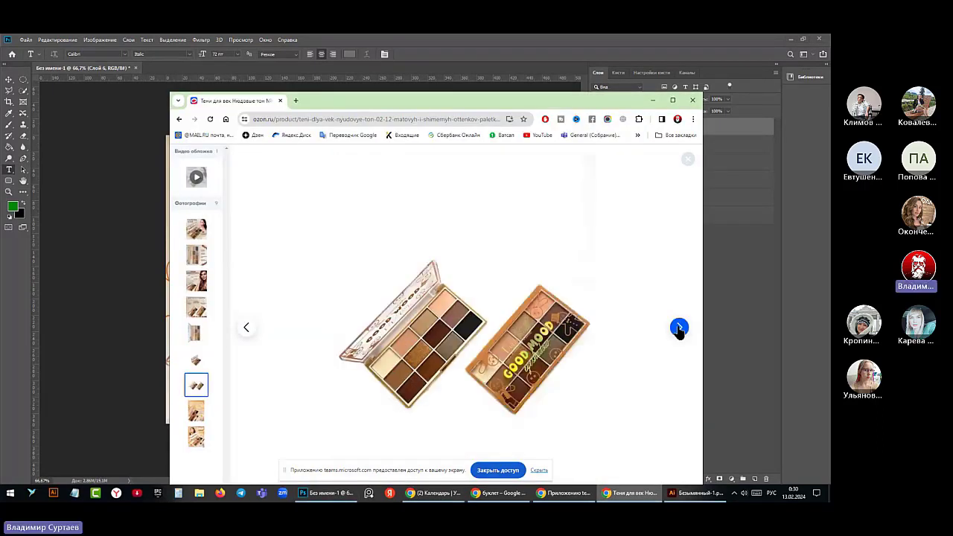
right_click(524, 340)
click(567, 225)
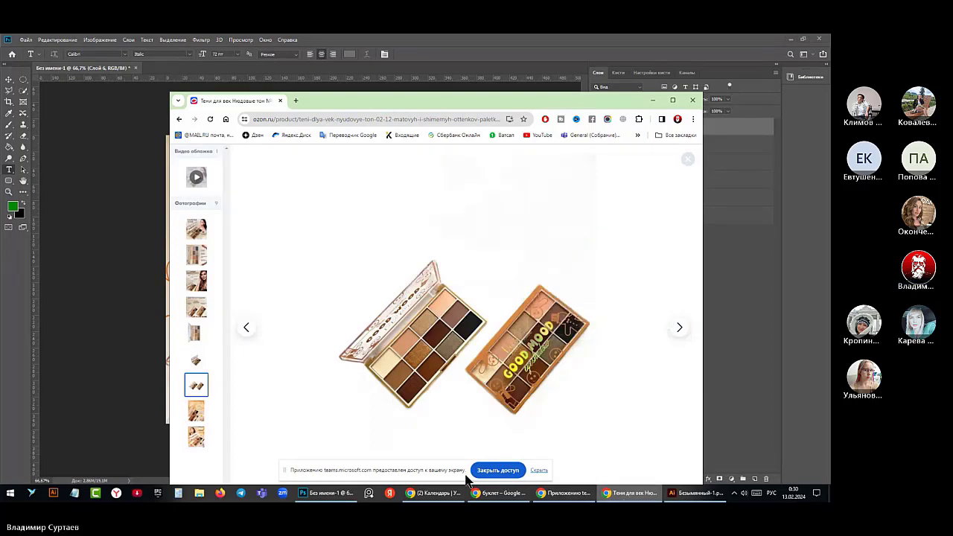
click(336, 494)
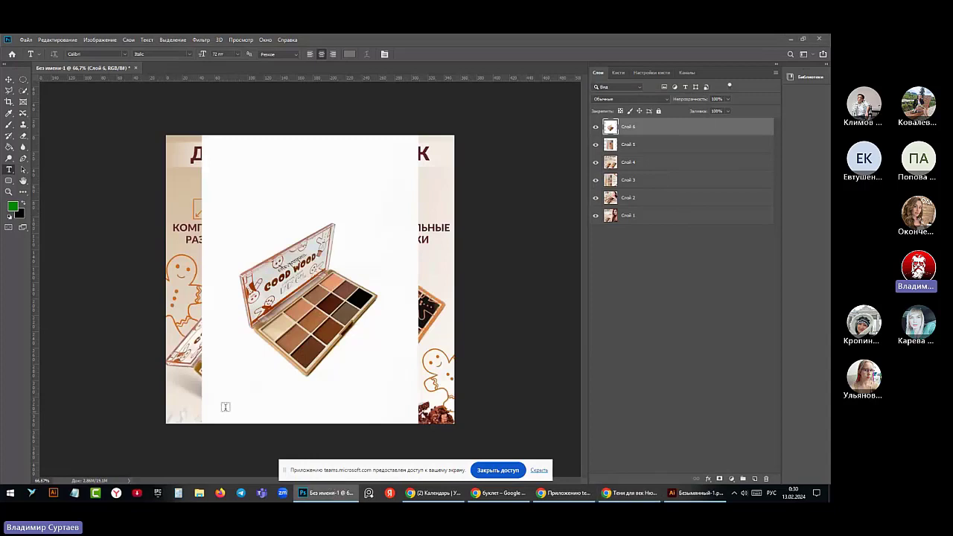
click(41, 45)
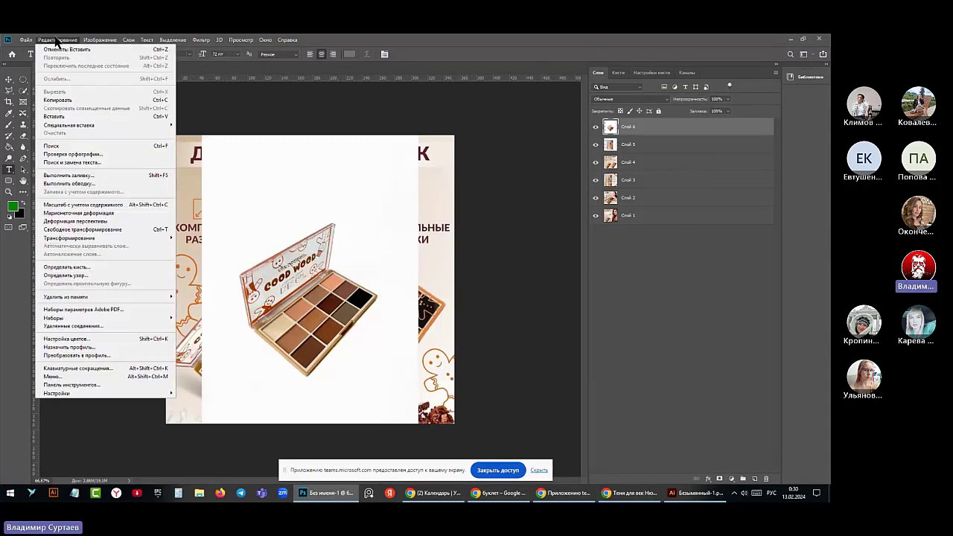
click(57, 119)
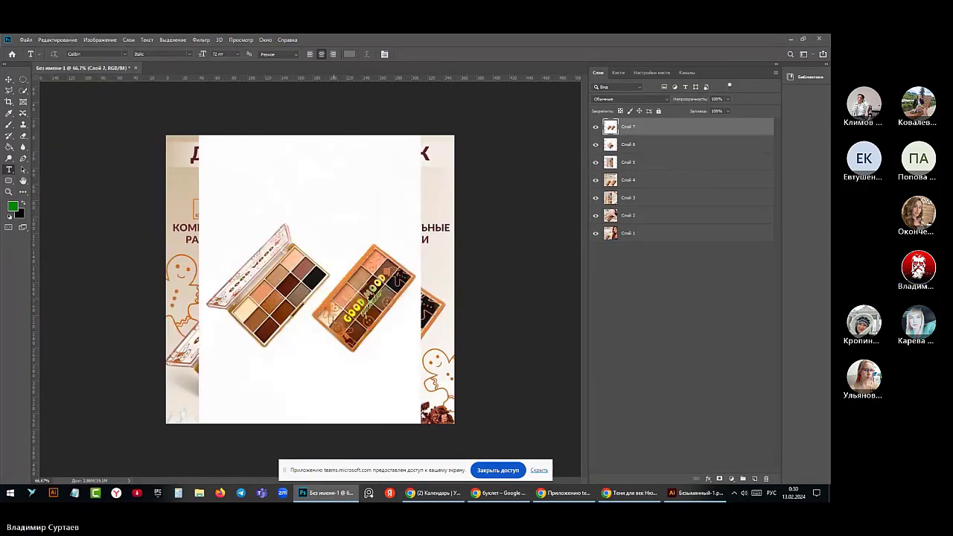
Copy the orange promo palette photo, undo a stray Lorem Ipsum text layer, and paste it
click(629, 493)
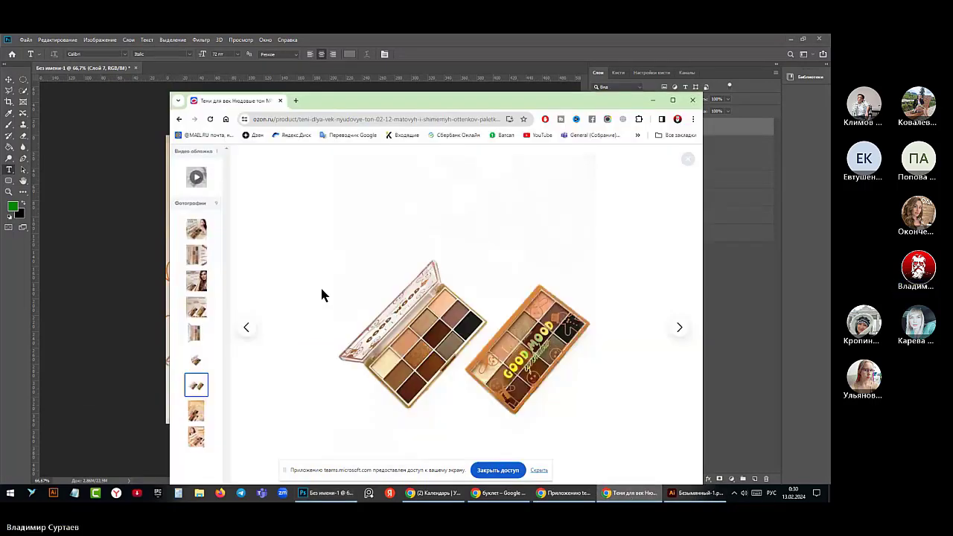
click(197, 414)
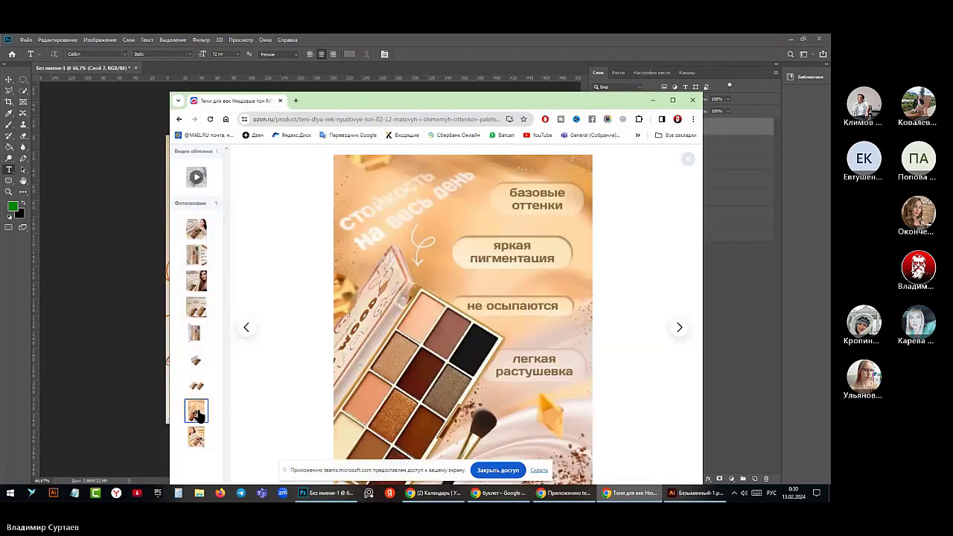
right_click(469, 252)
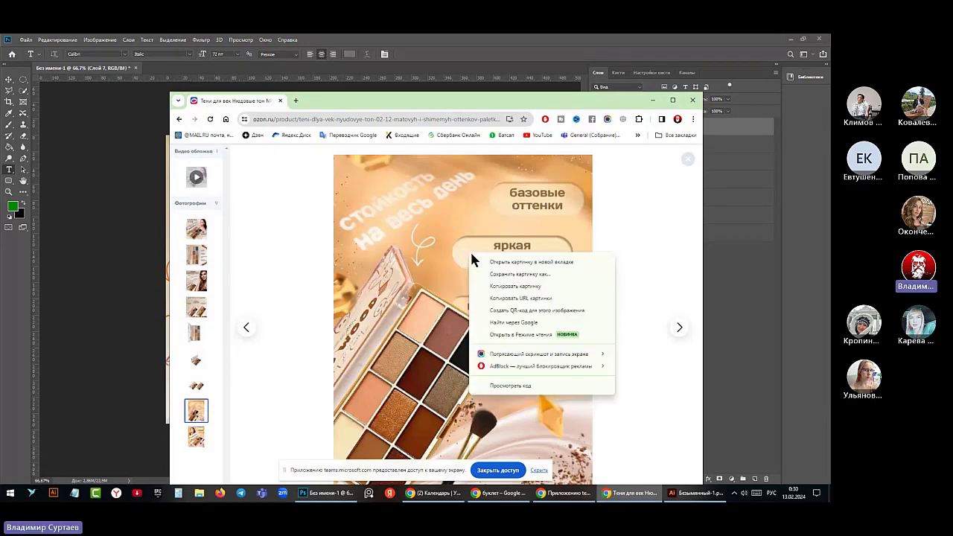
click(514, 286)
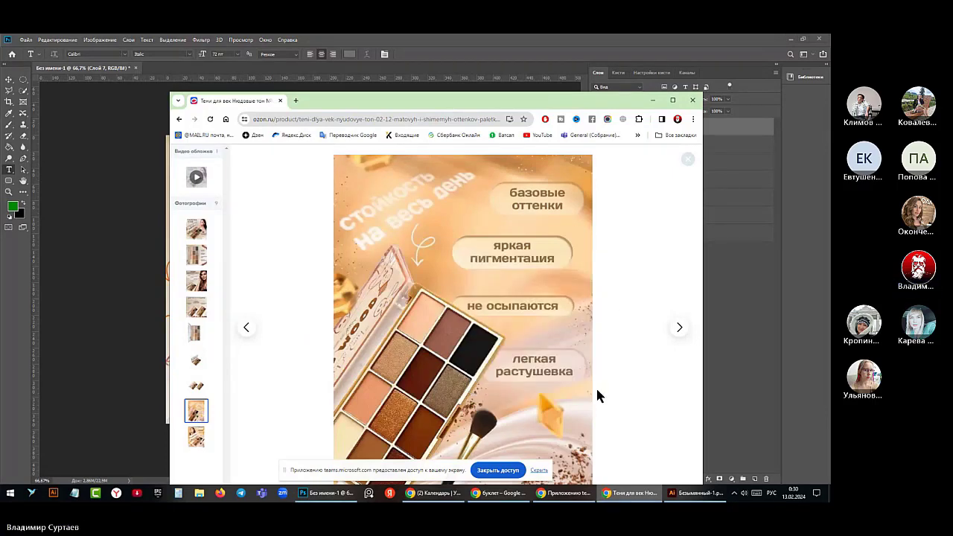
click(325, 494)
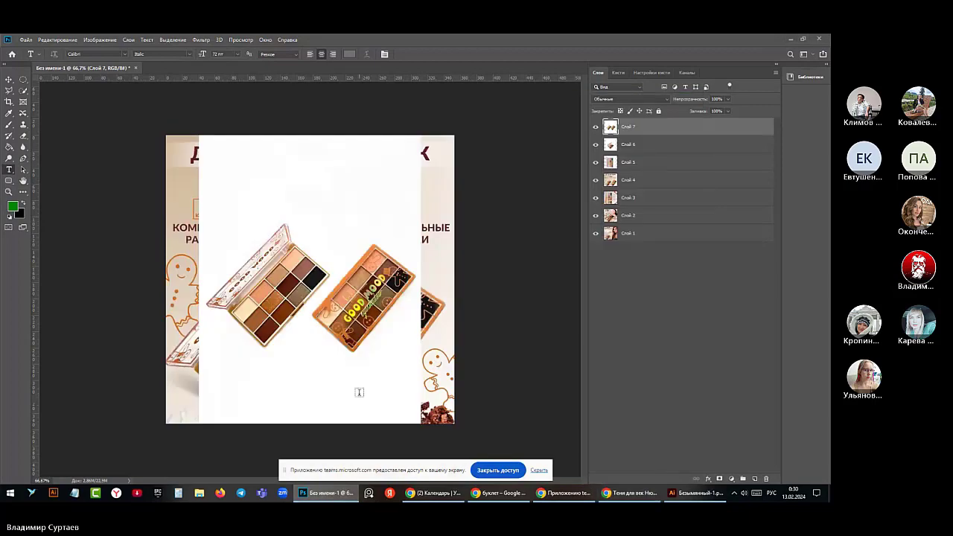
click(362, 373)
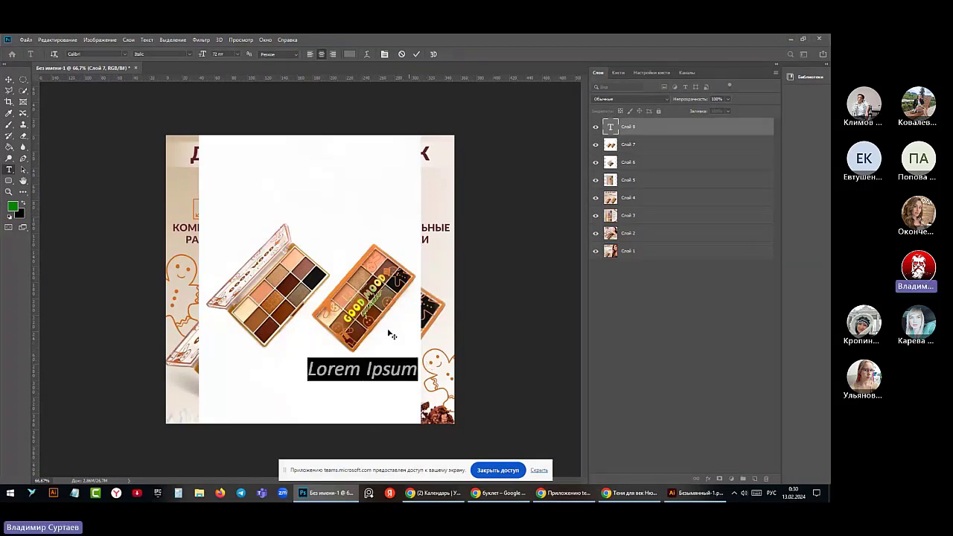
click(8, 79)
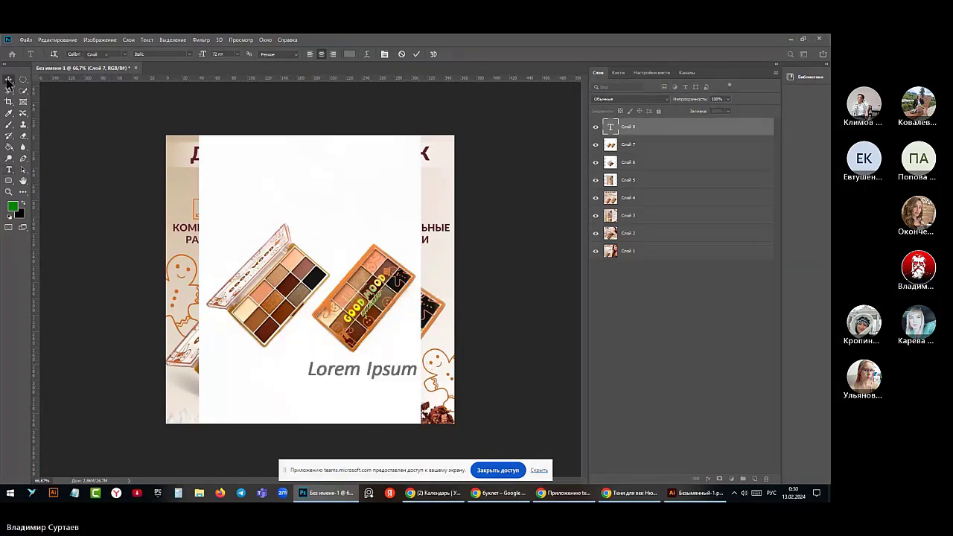
key(ctrl+z)
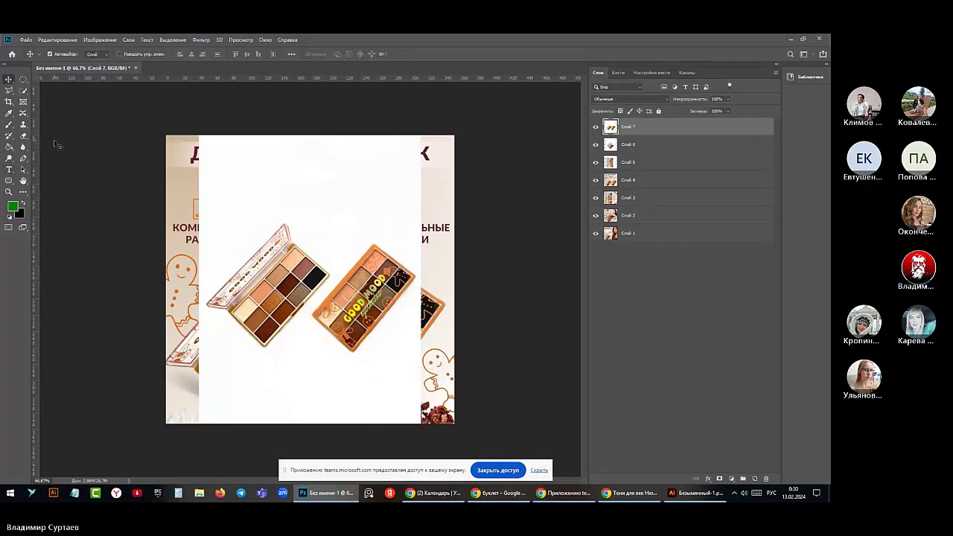
key(ctrl+z)
key(ctrl+v)
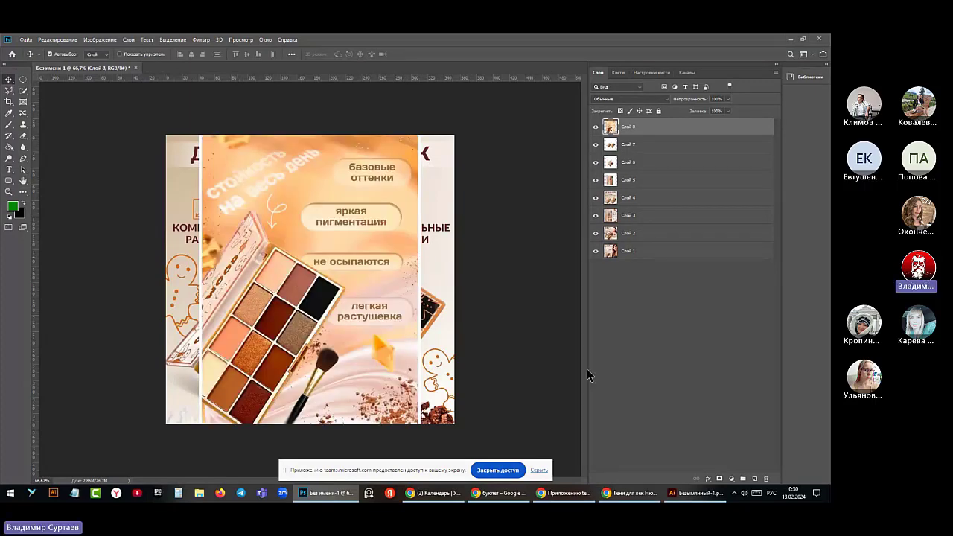
Copy the last model photo from Ozon and paste it as the top layer
key(alt+Tab)
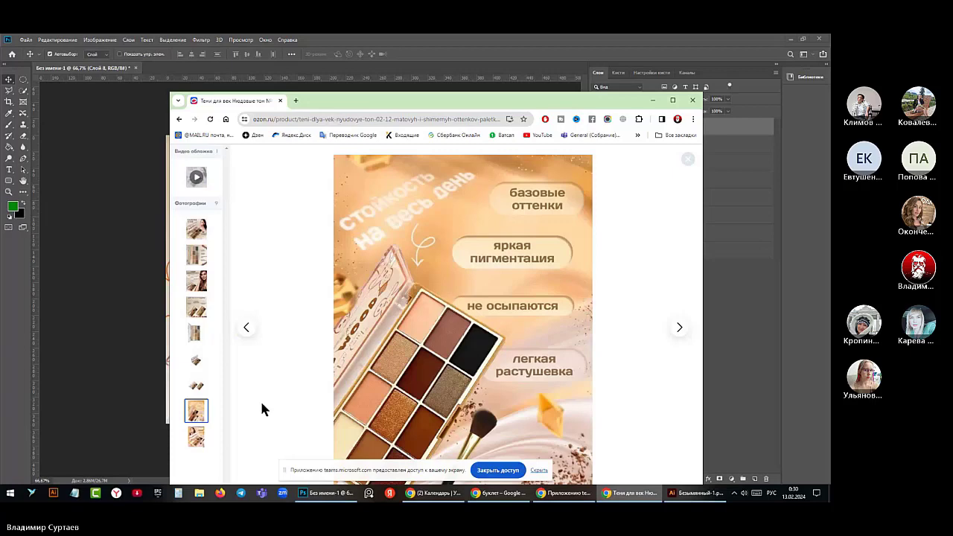
click(198, 439)
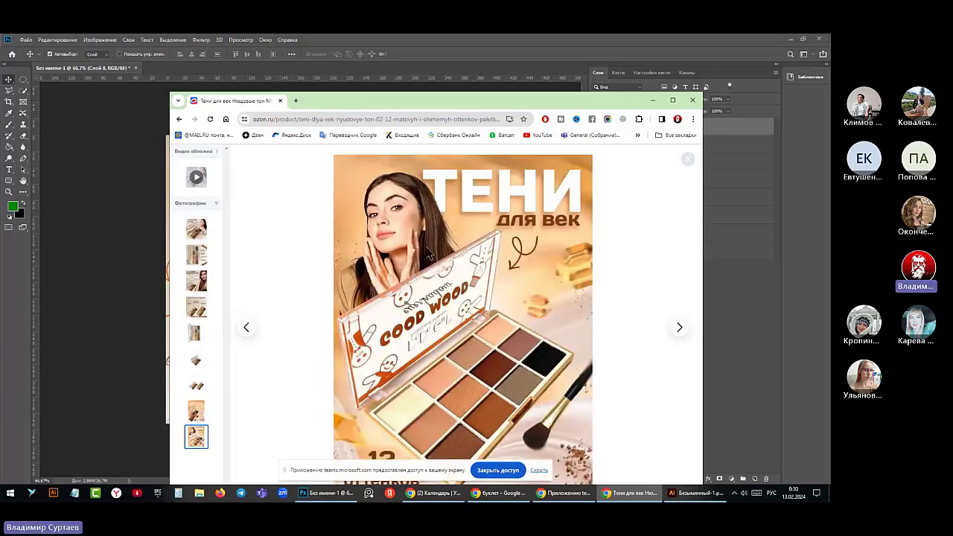
right_click(433, 248)
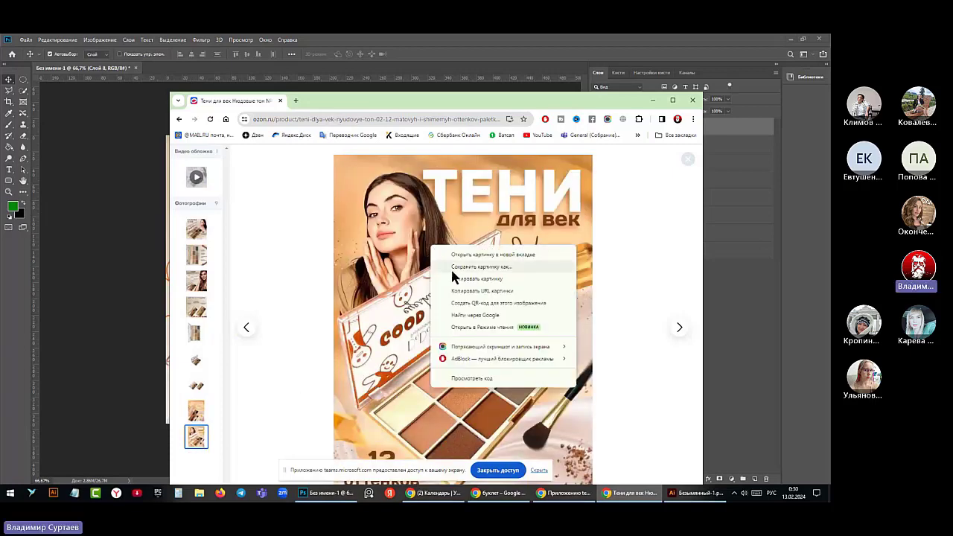
click(450, 267)
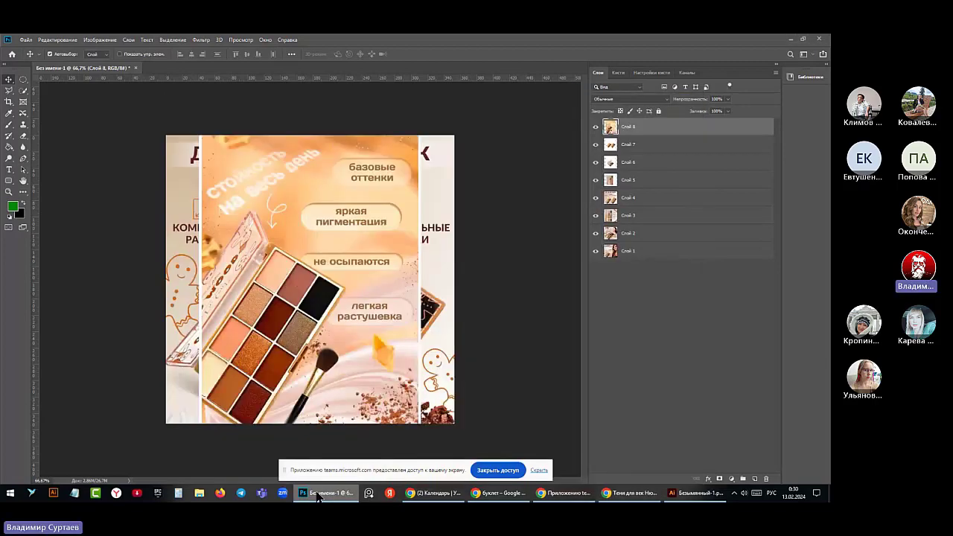
key(alt+Tab)
key(ctrl)
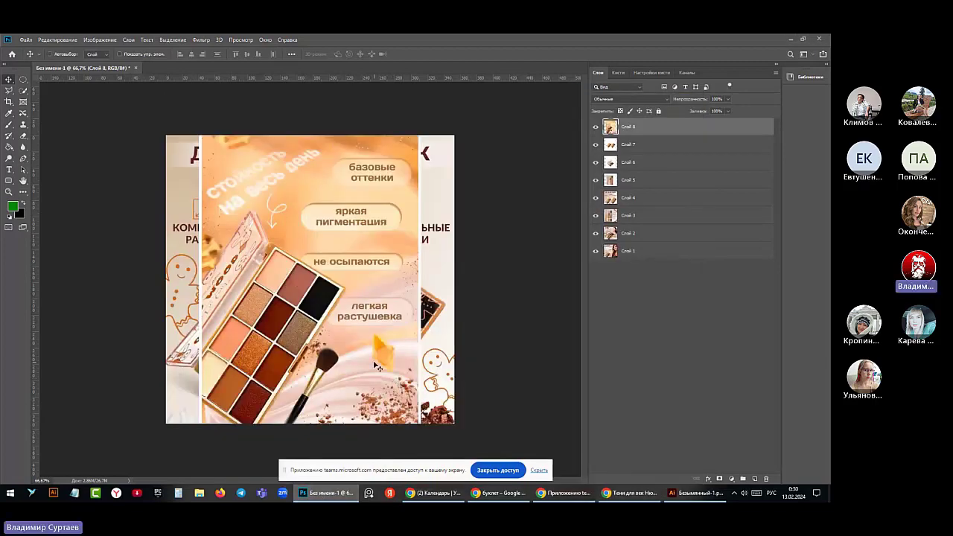
key(ctrl+v)
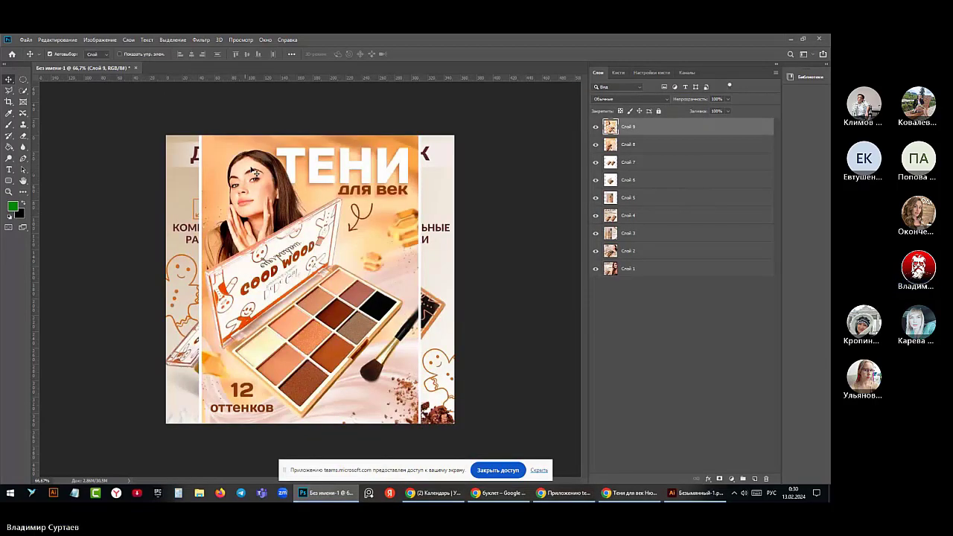
click(26, 39)
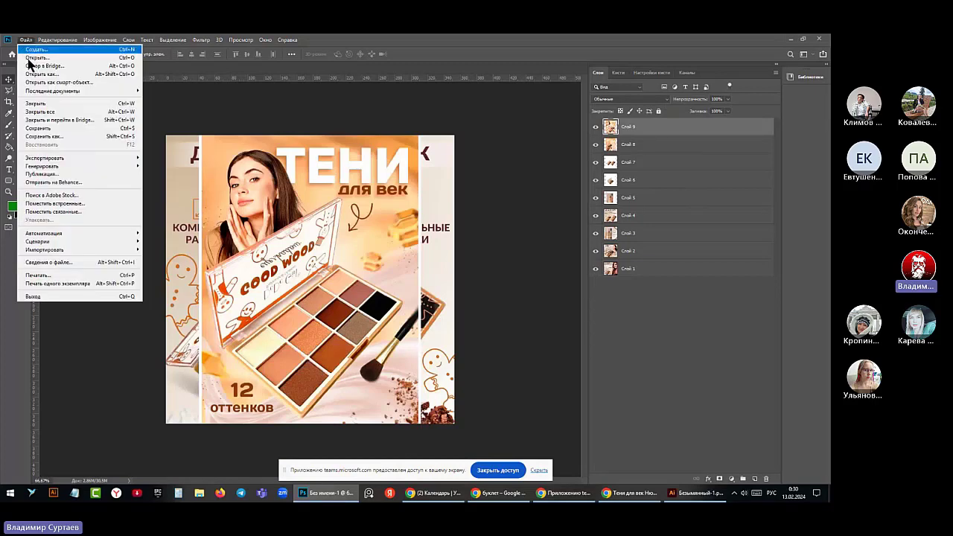
Save the collage as Референсы.psd, accepting the Photoshop Format Options compatibility prompt
click(46, 135)
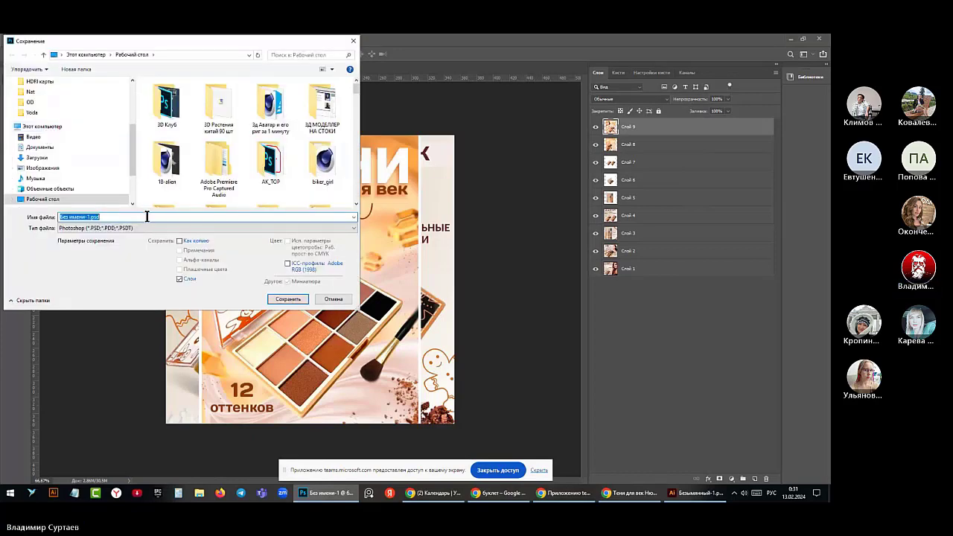
text(Рефе)
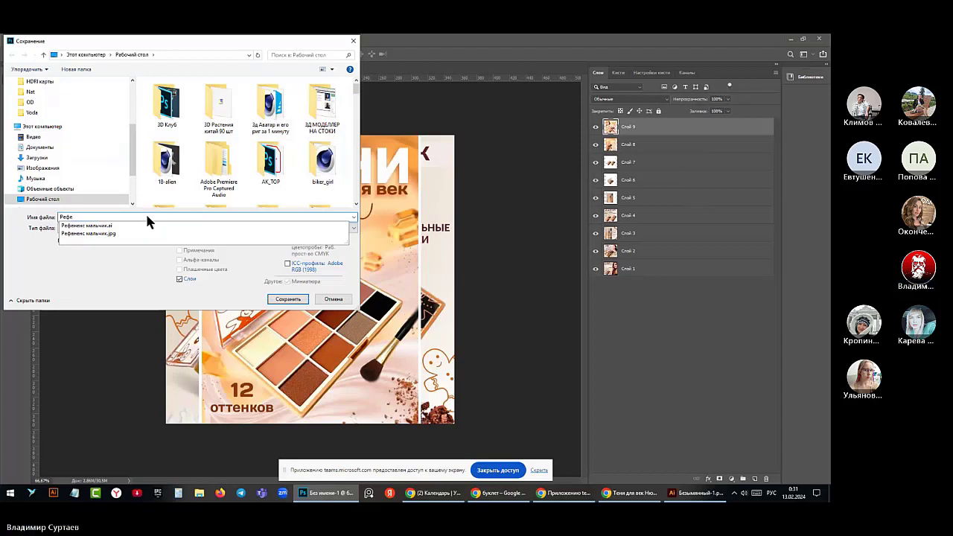
text(ренсы)
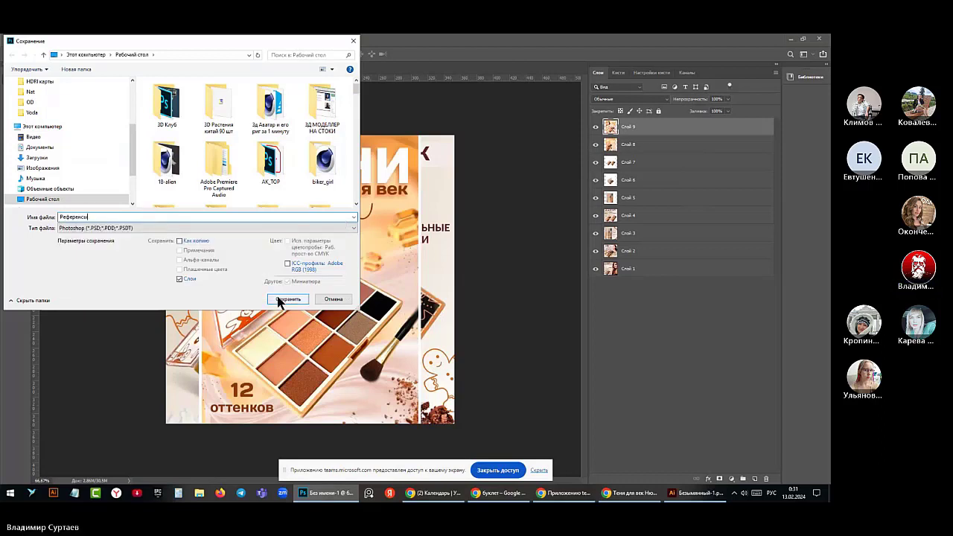
click(288, 299)
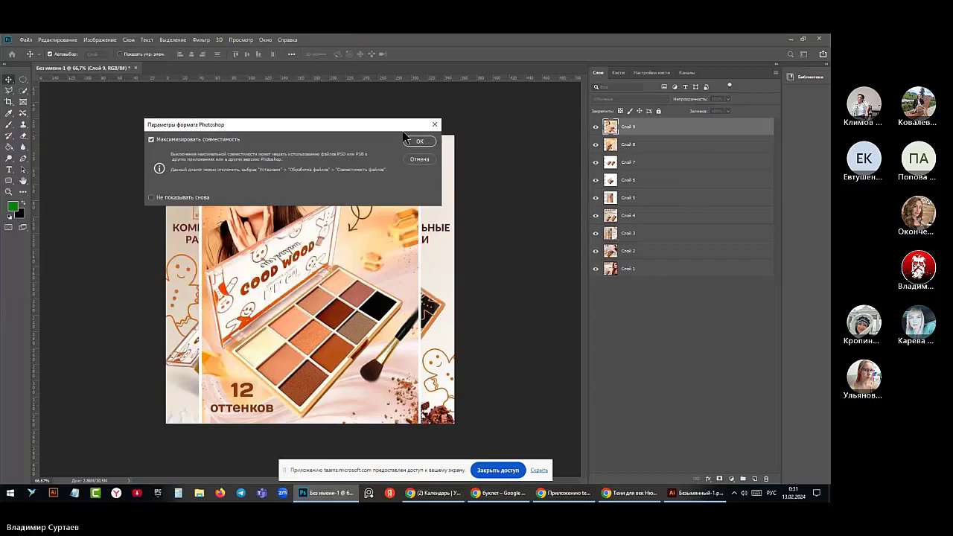
click(409, 141)
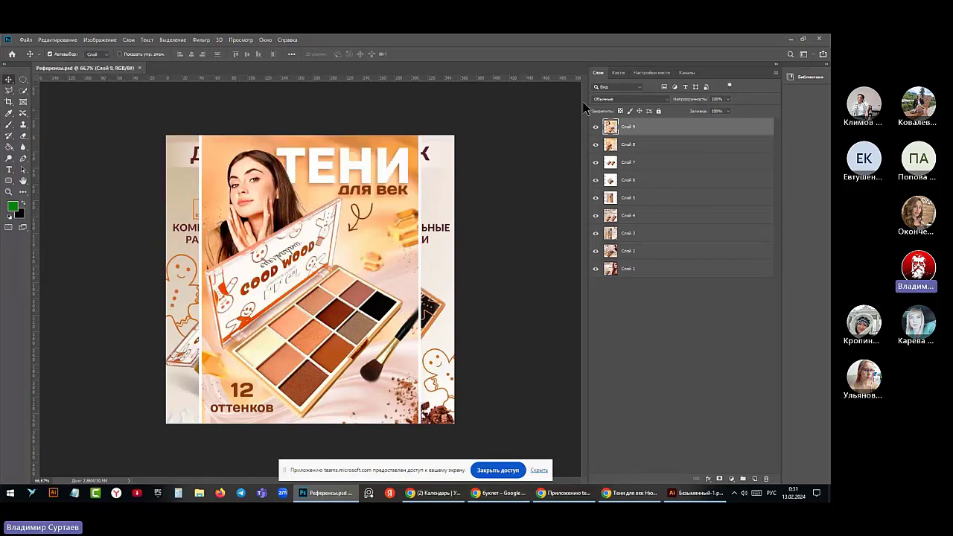
click(795, 39)
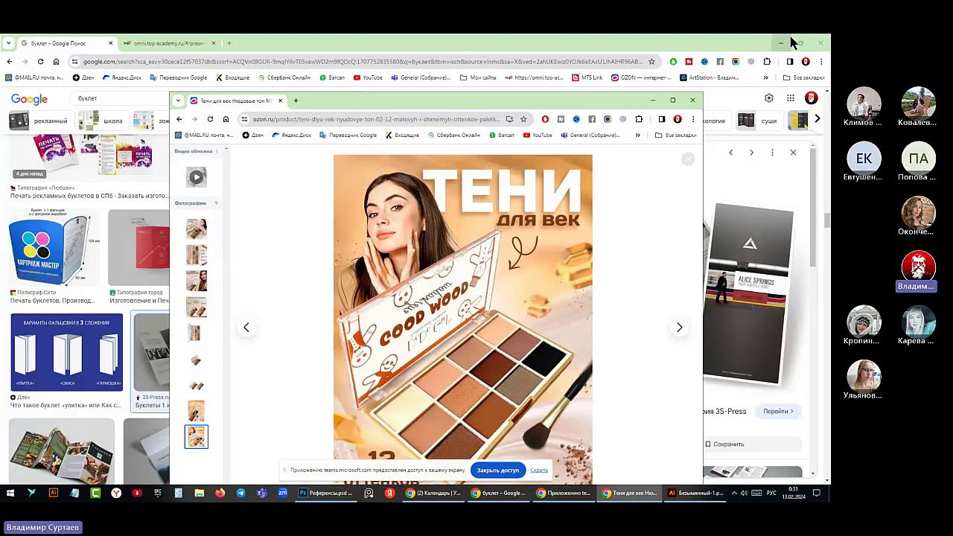
Minimize the Ozon, Google Images and Illustrator windows to reveal the desktop
click(652, 100)
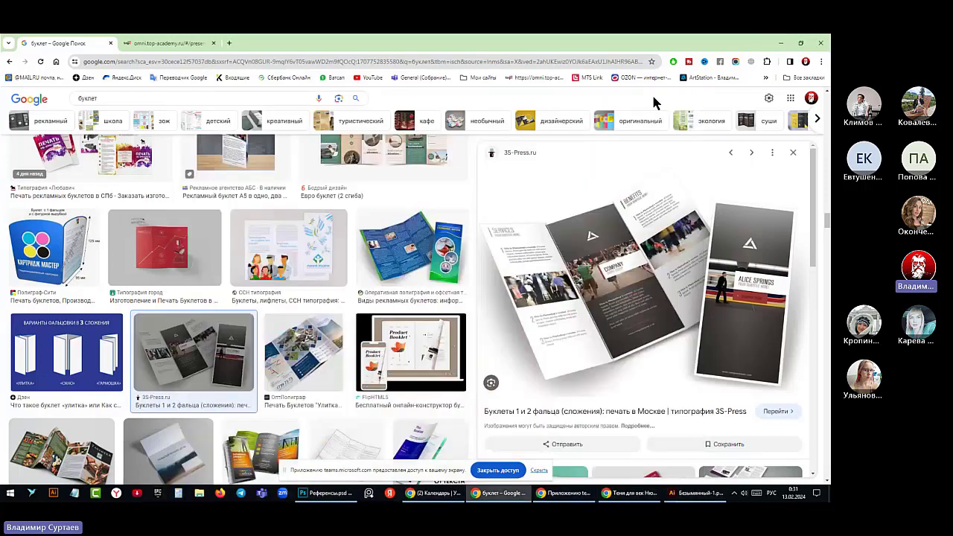
click(781, 43)
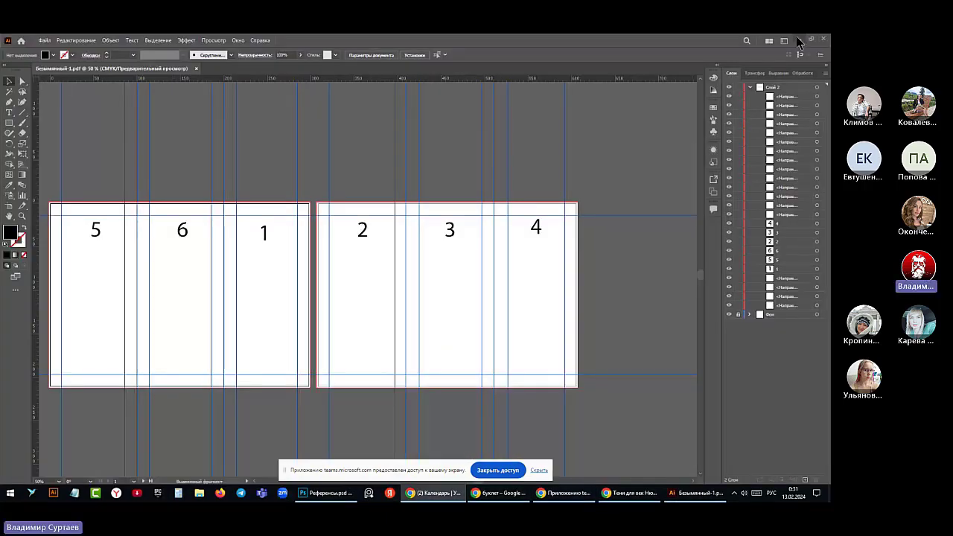
click(797, 40)
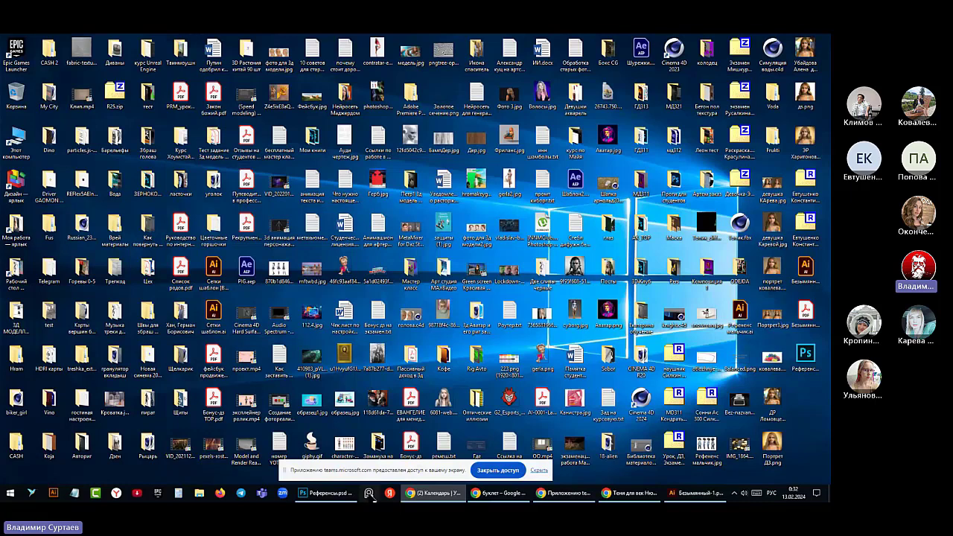
Launch PureRef from the taskbar to get an empty reference board
click(368, 493)
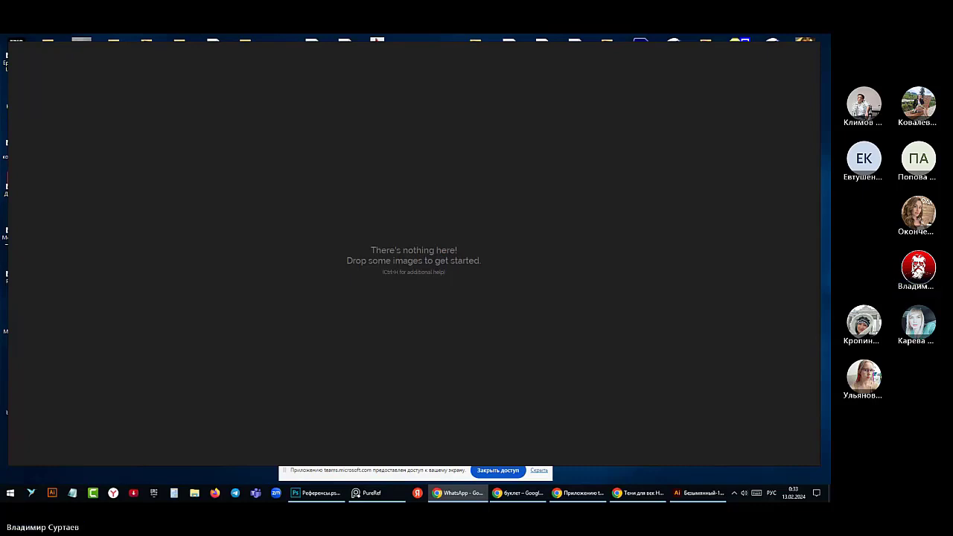
Close the empty PureRef board and relaunch PureRef from the taskbar
right_click(691, 59)
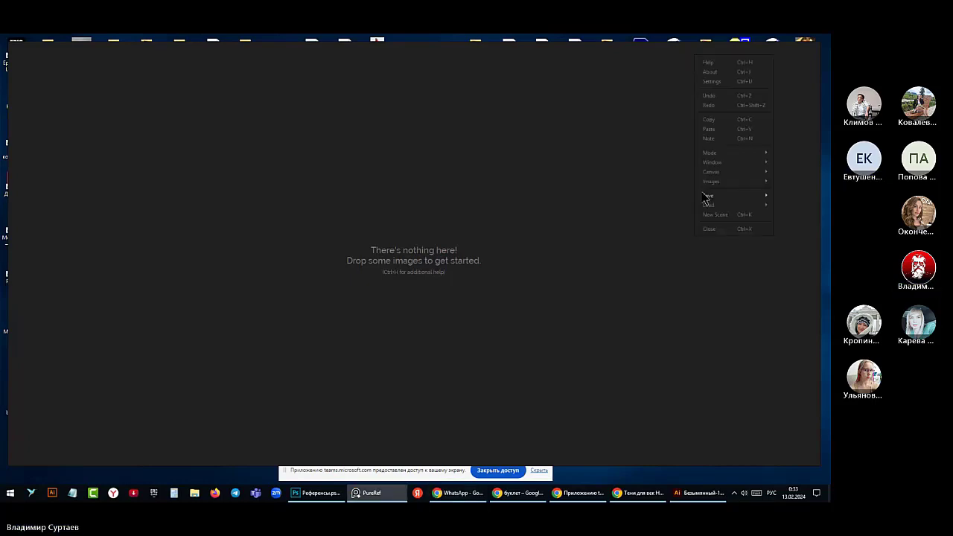
click(708, 229)
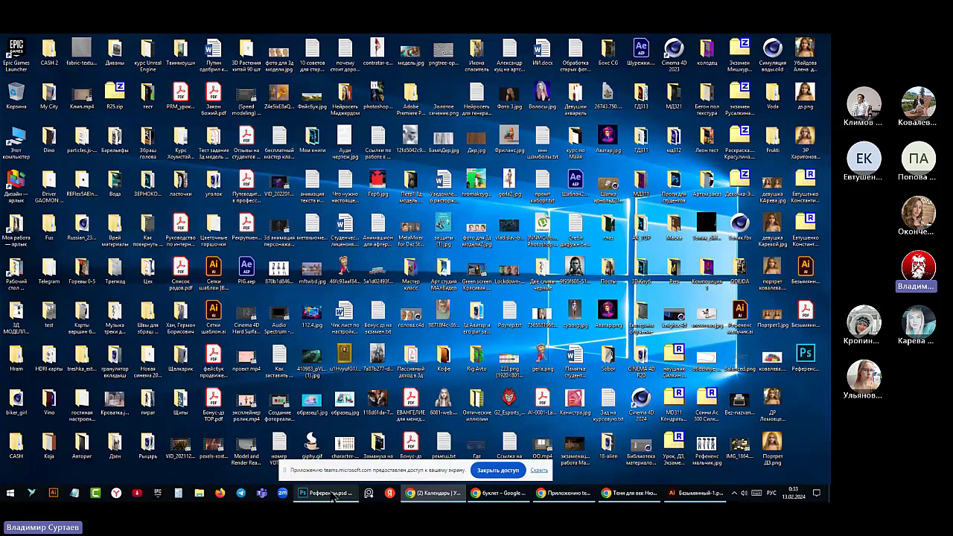
click(369, 494)
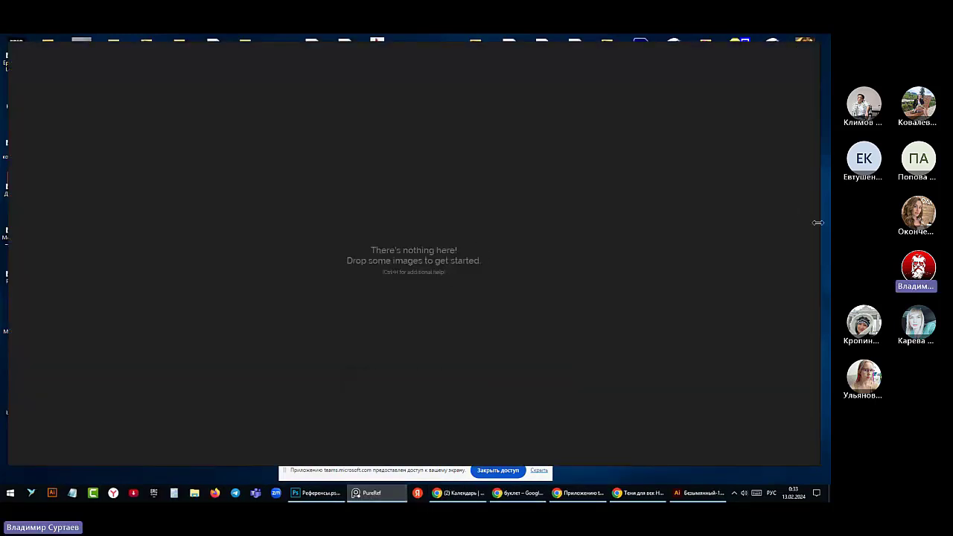
Shrink the PureRef window into the top-left corner and bring the Ozon eyeshadow page beside it
drag(819, 221, 497, 244)
drag(296, 43, 301, 143)
drag(161, 465, 166, 322)
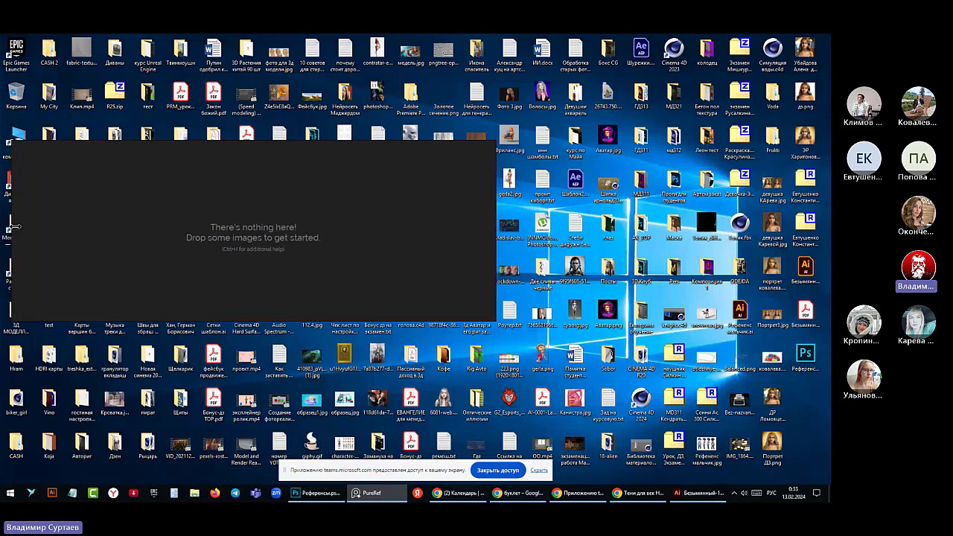
drag(7, 231, 221, 227)
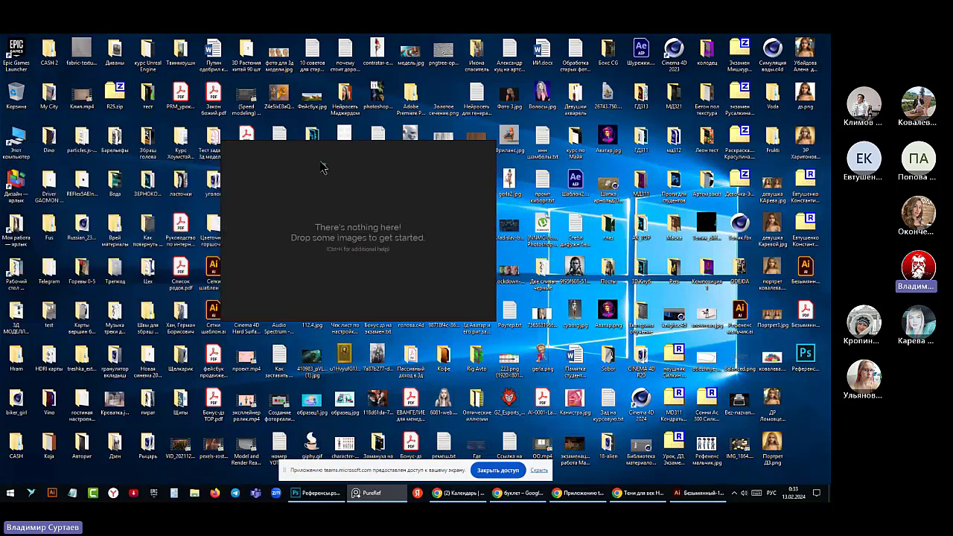
drag(325, 165, 84, 128)
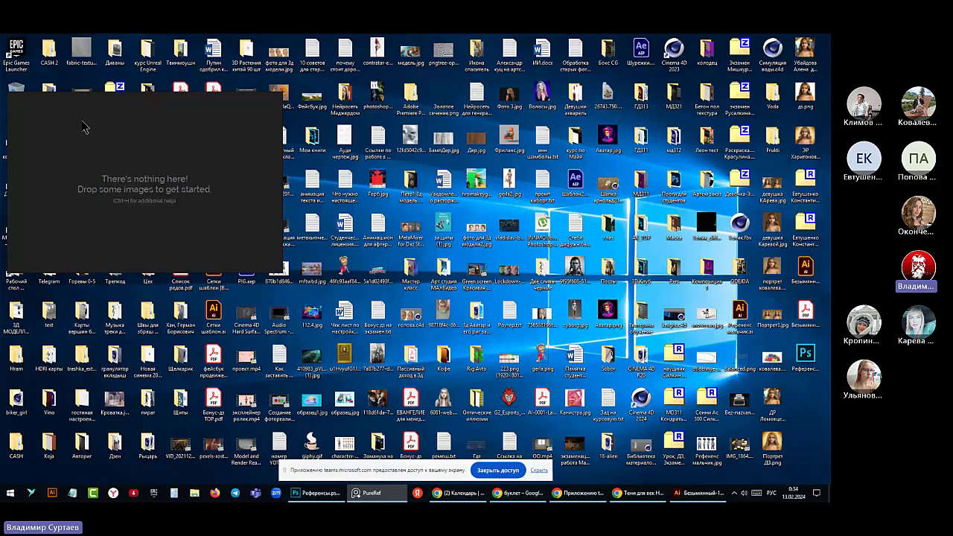
drag(84, 128, 111, 84)
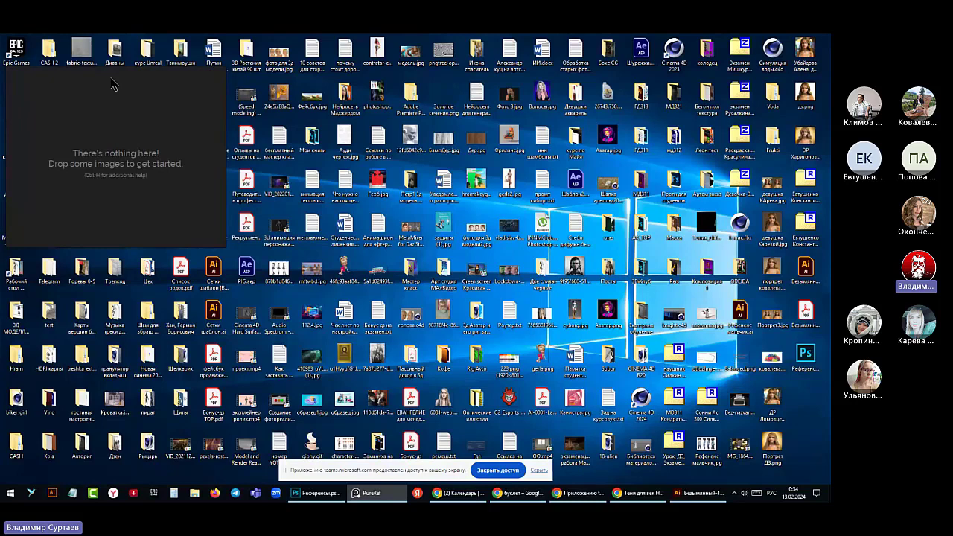
key(alt+Tab)
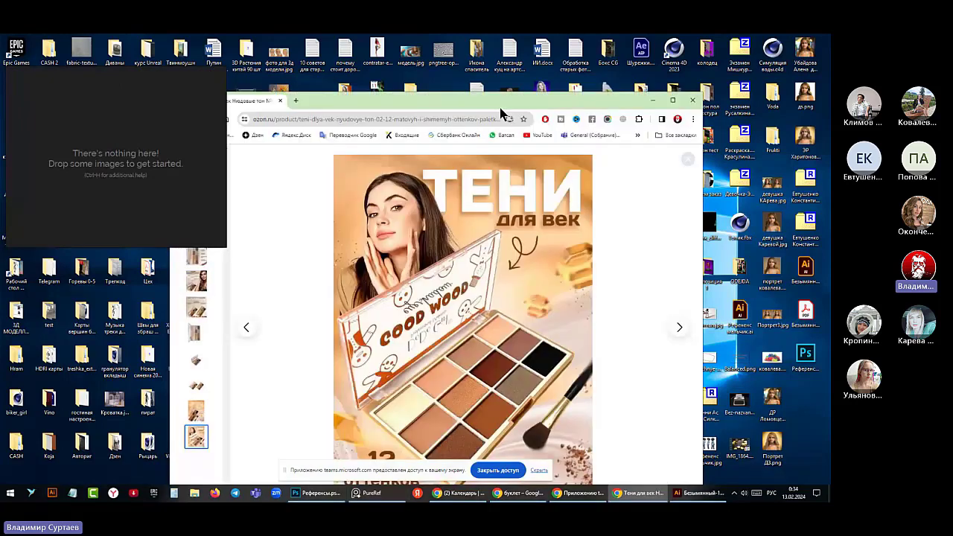
drag(501, 109, 596, 72)
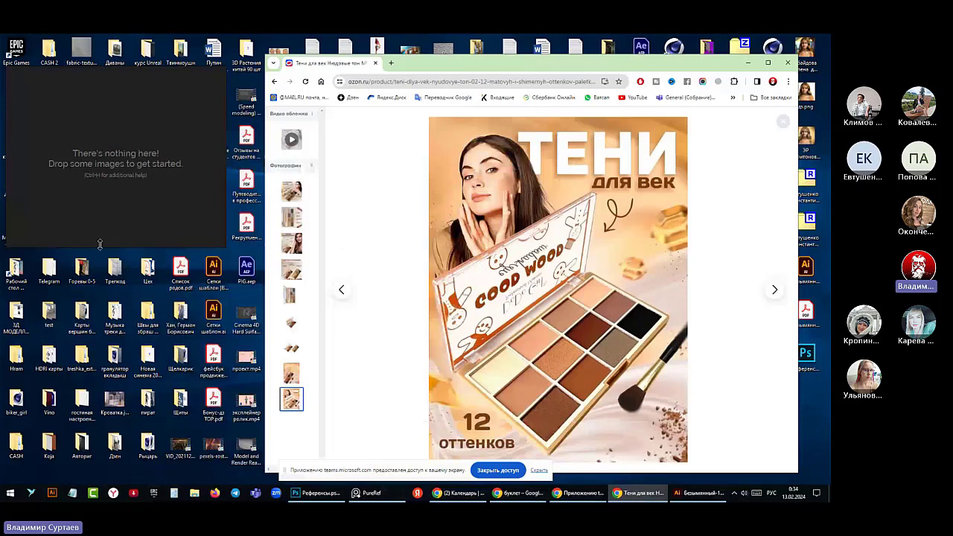
Make the board taller and drag the eyeshadow banner and features banner photos onto it
drag(100, 243, 100, 469)
click(525, 188)
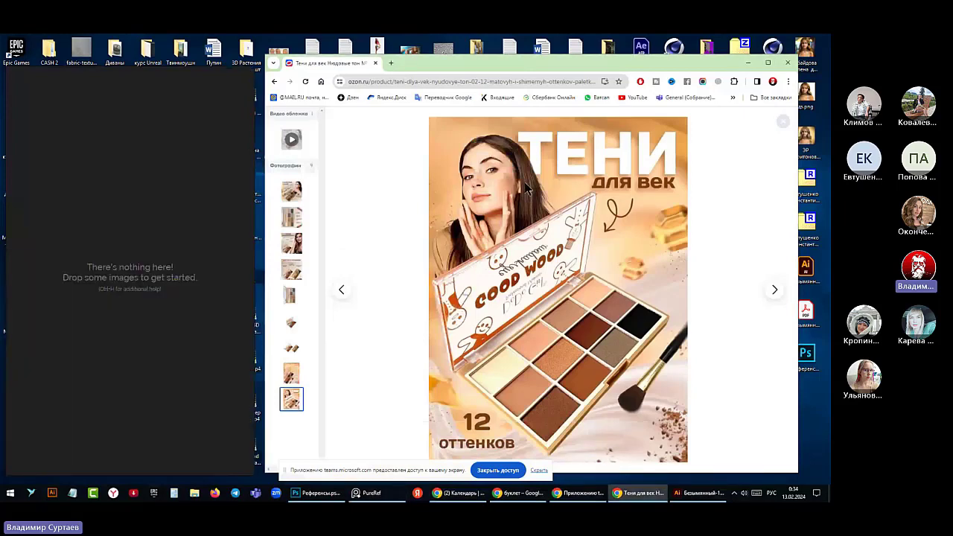
drag(524, 188, 176, 191)
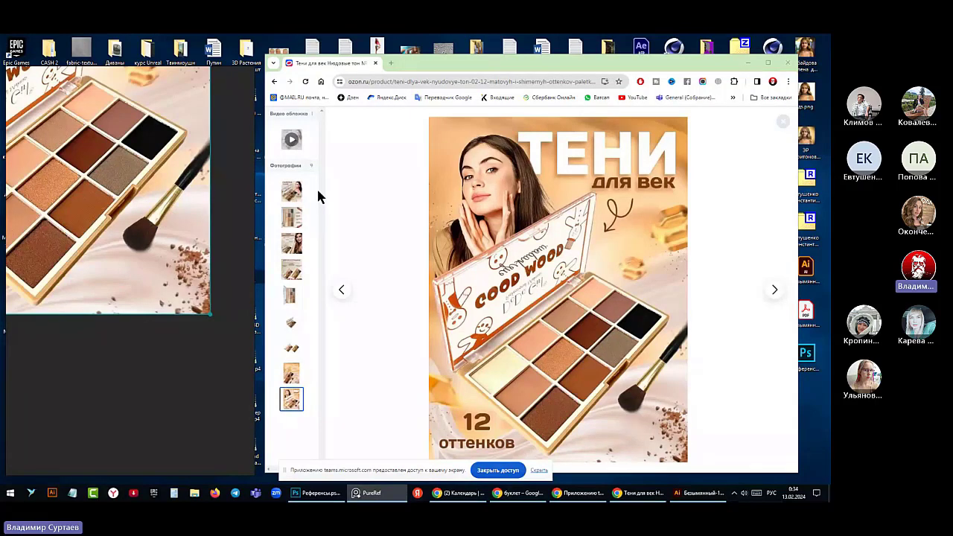
key(Left)
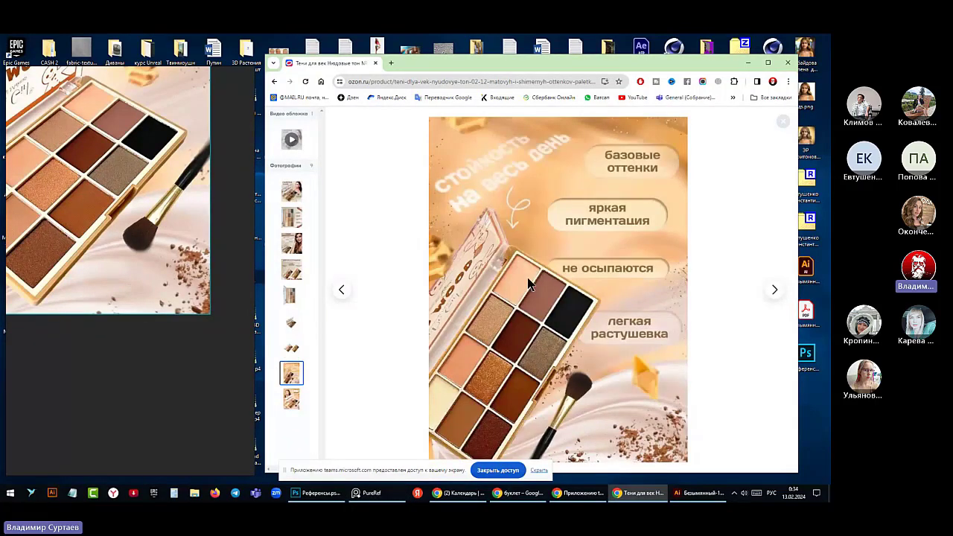
click(78, 323)
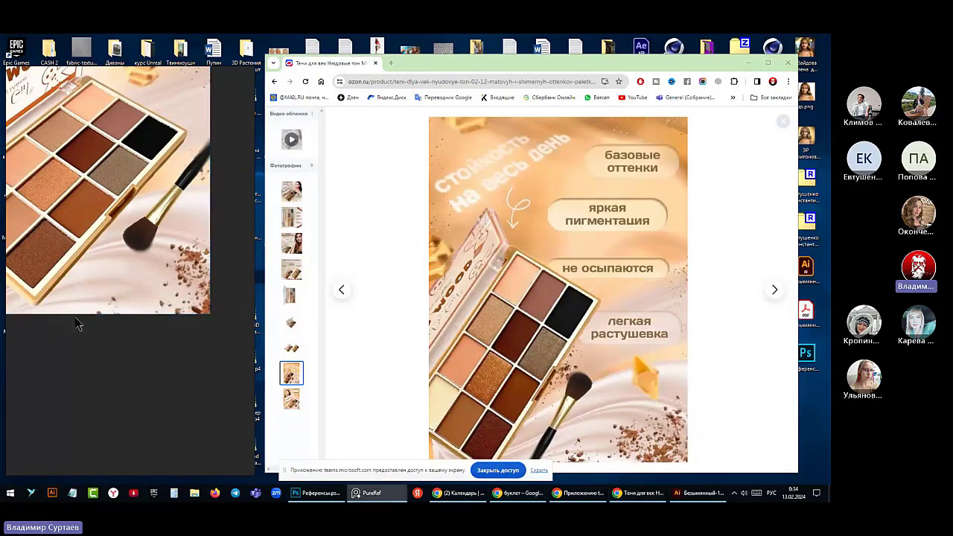
click(291, 346)
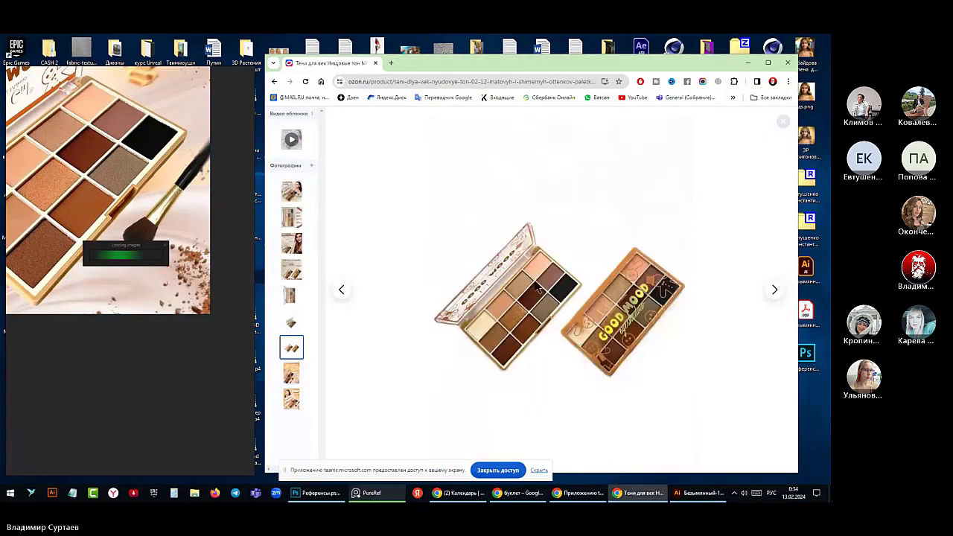
drag(539, 290, 123, 286)
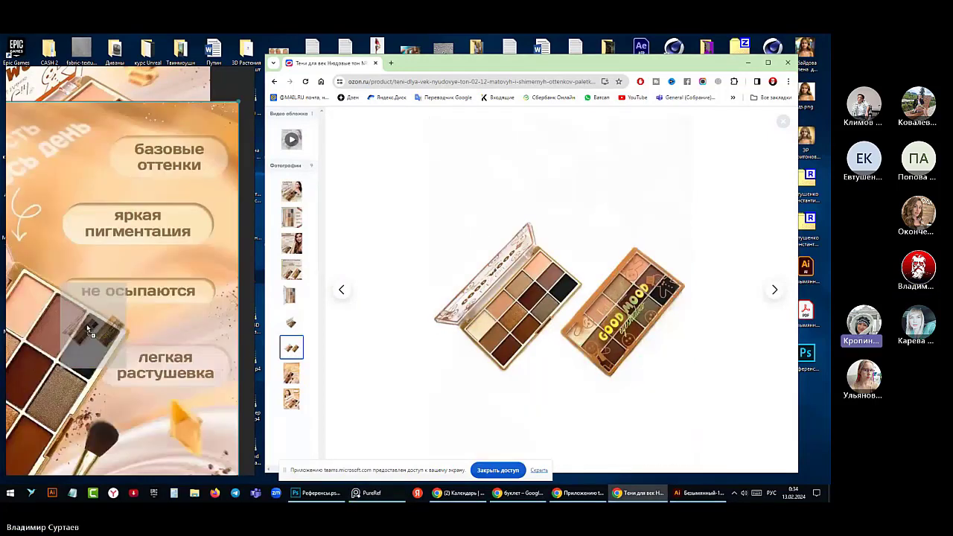
Add the flat palette, woman promo and ПАЛЕТКА ТЕНЕЙ photos to the board, then minimize Chrome
click(291, 322)
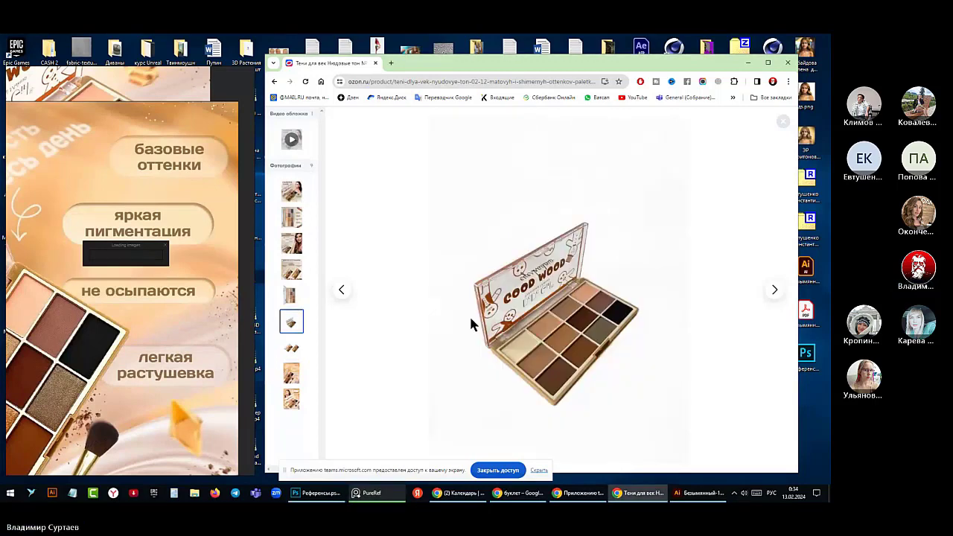
click(341, 290)
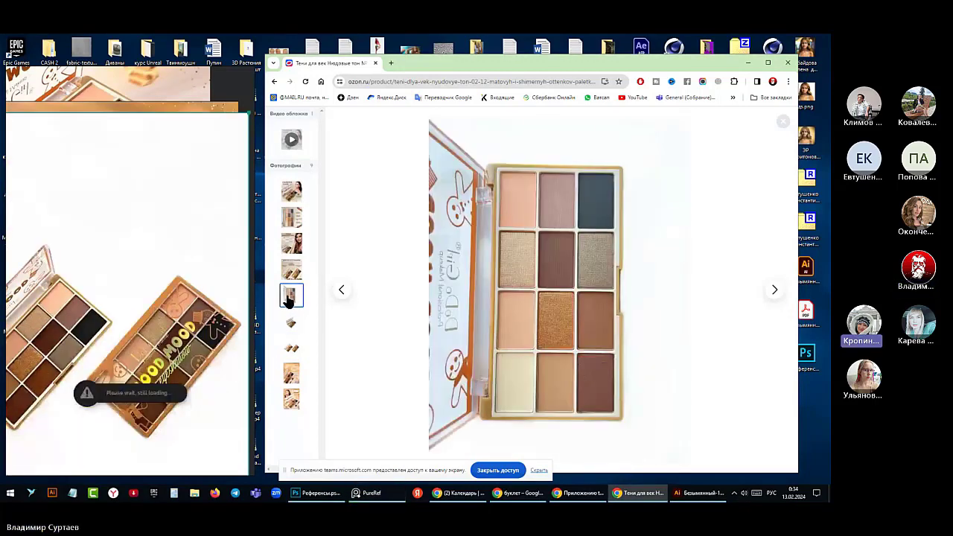
drag(336, 302, 94, 278)
click(291, 270)
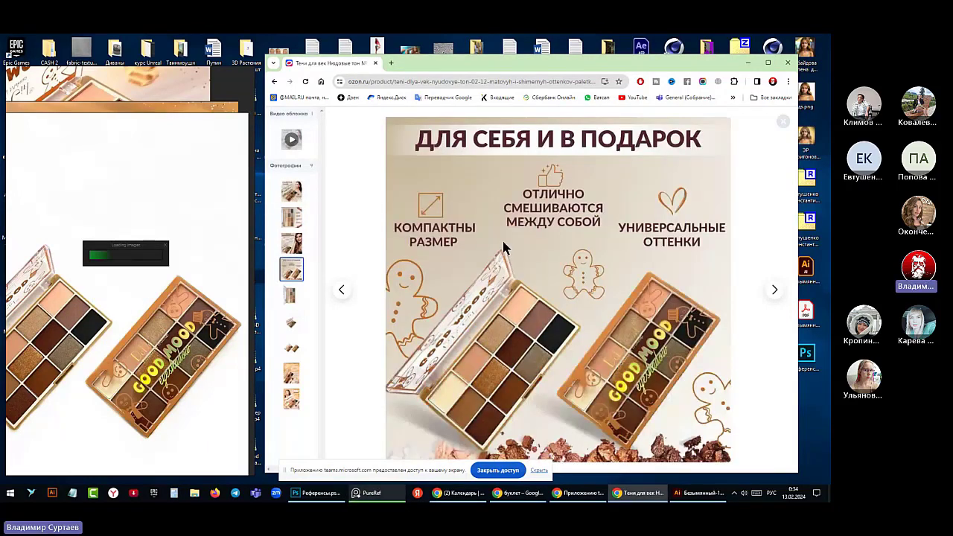
click(291, 242)
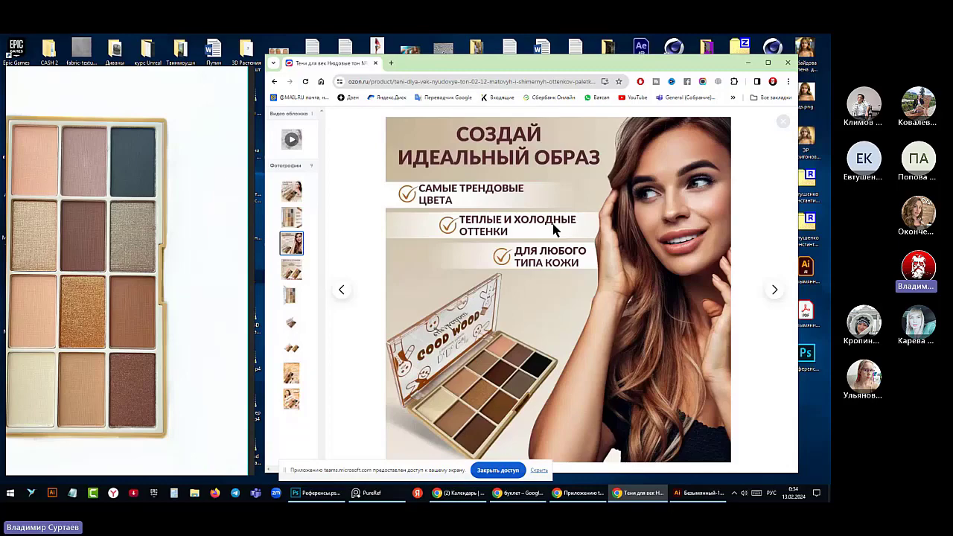
drag(555, 231, 117, 239)
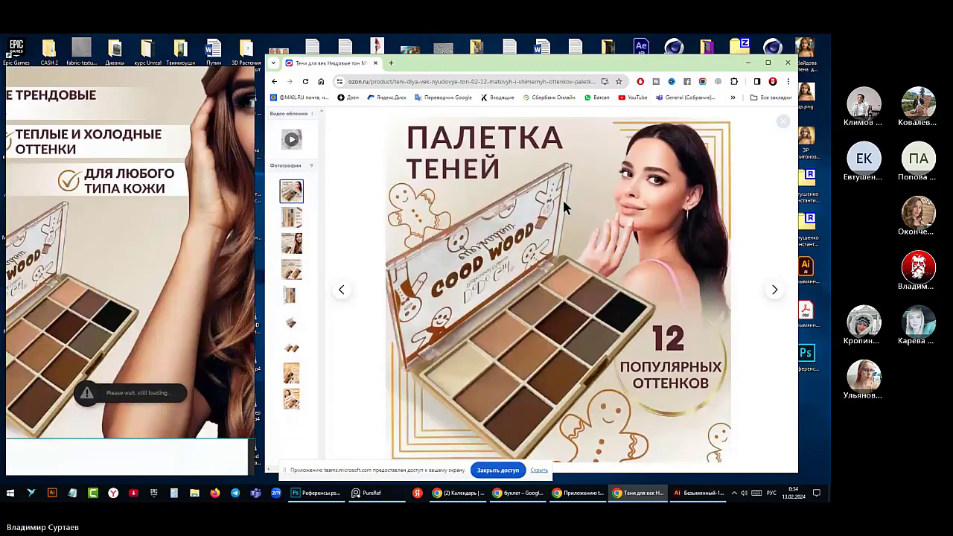
drag(564, 202, 167, 210)
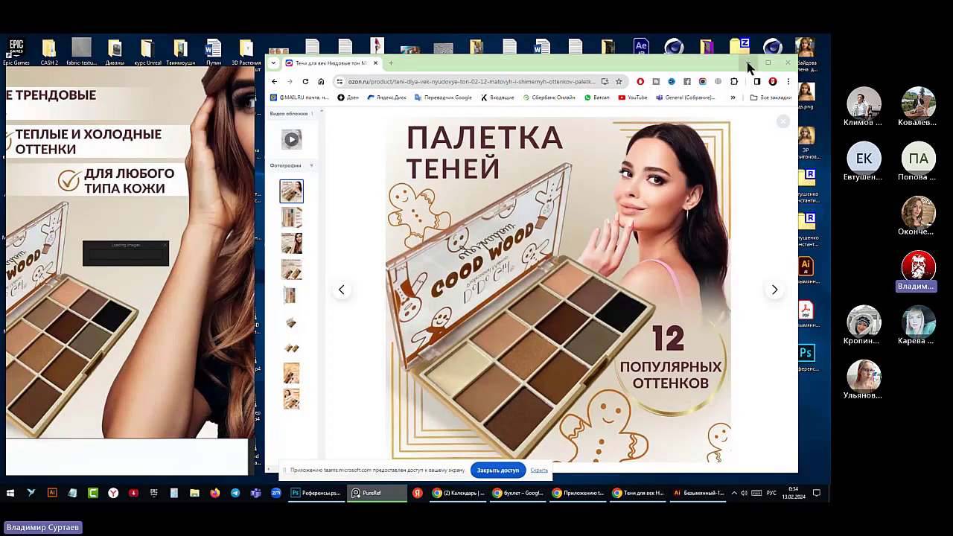
click(748, 64)
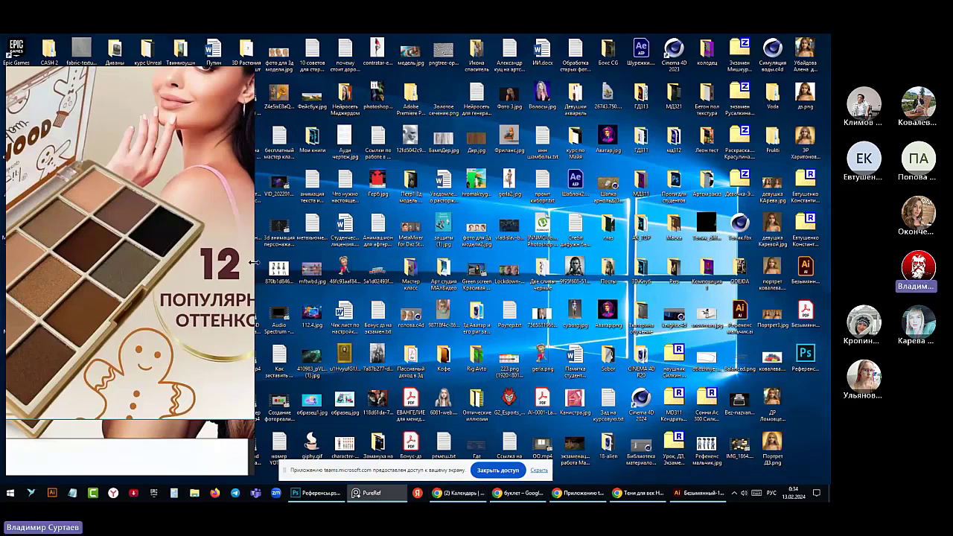
drag(253, 262, 712, 260)
scroll(567, 257, down, 2)
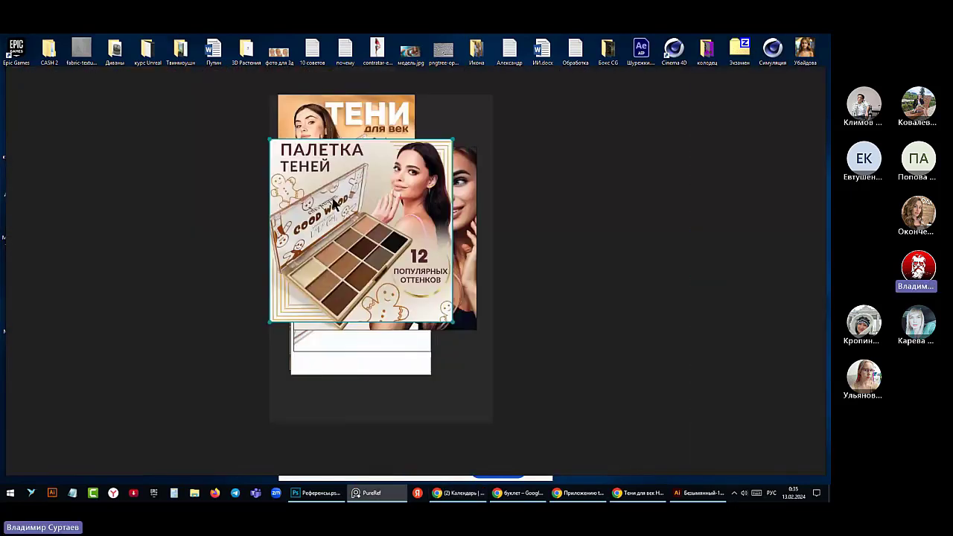
scroll(331, 202, down, 1)
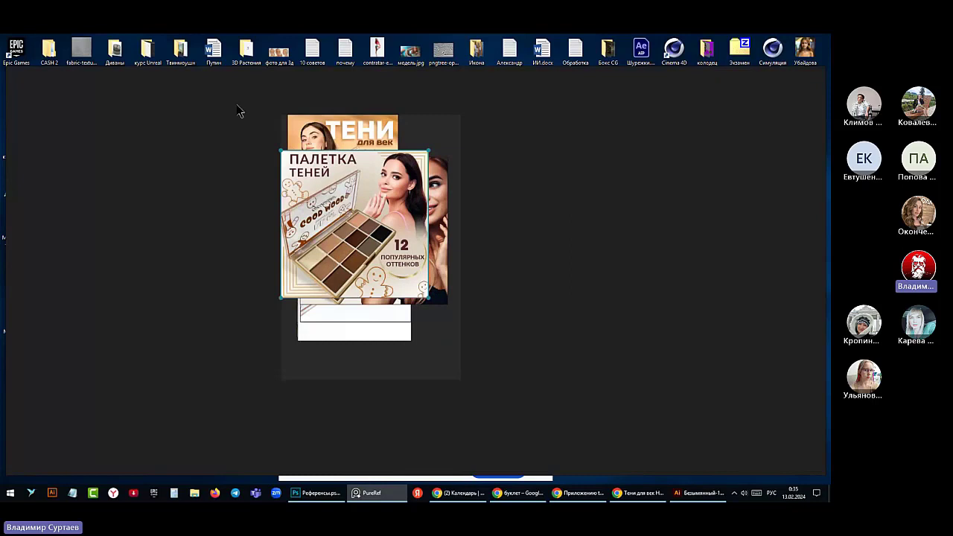
drag(238, 103, 463, 335)
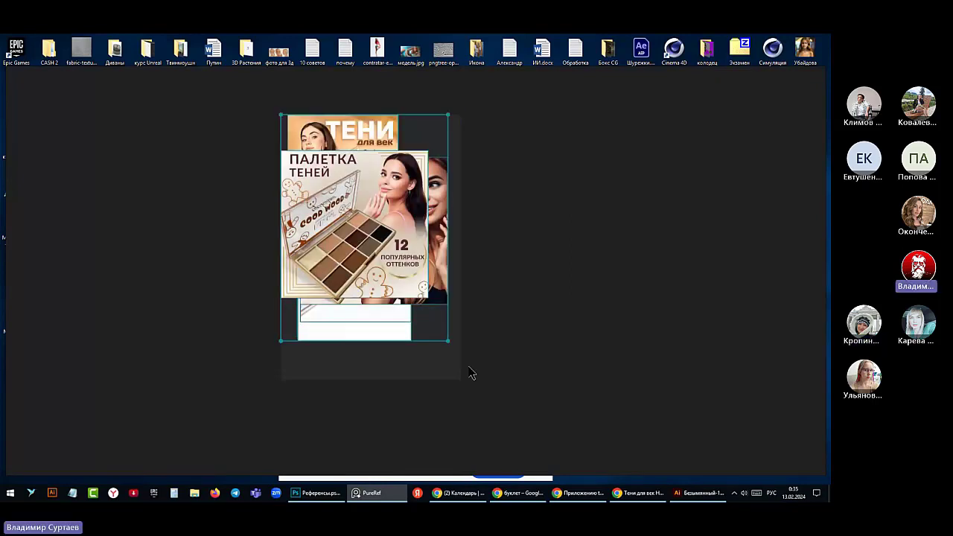
key(ctrl+p)
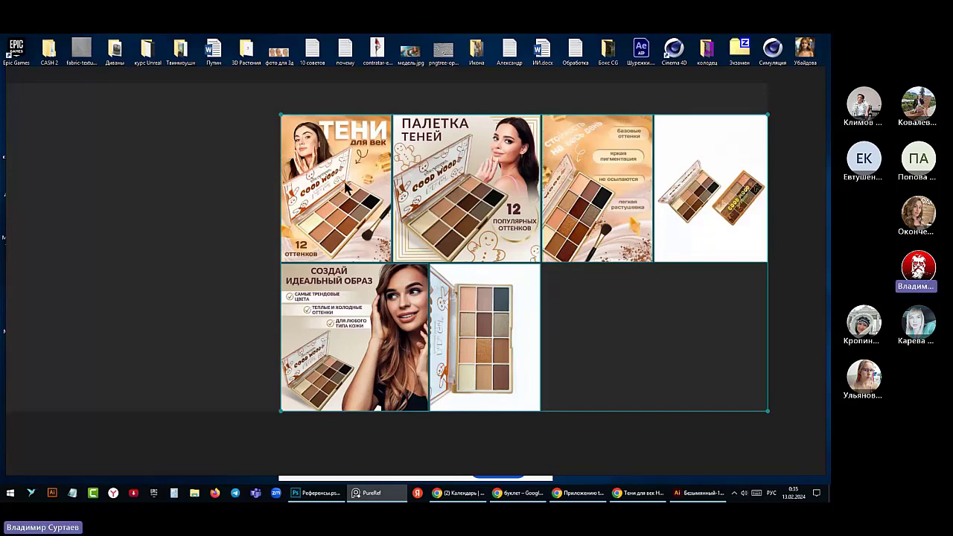
scroll(345, 187, up, 5)
scroll(280, 186, up, 5)
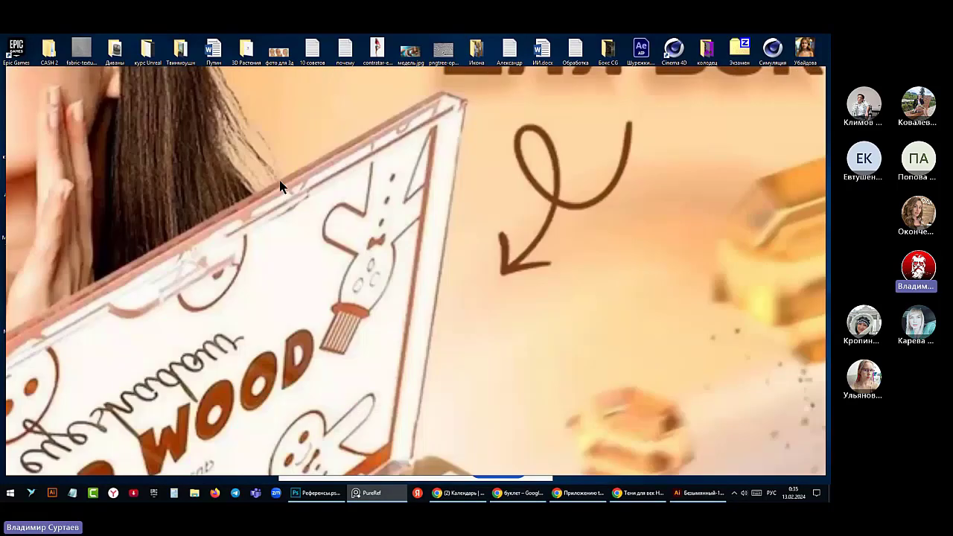
scroll(281, 186, down, 3)
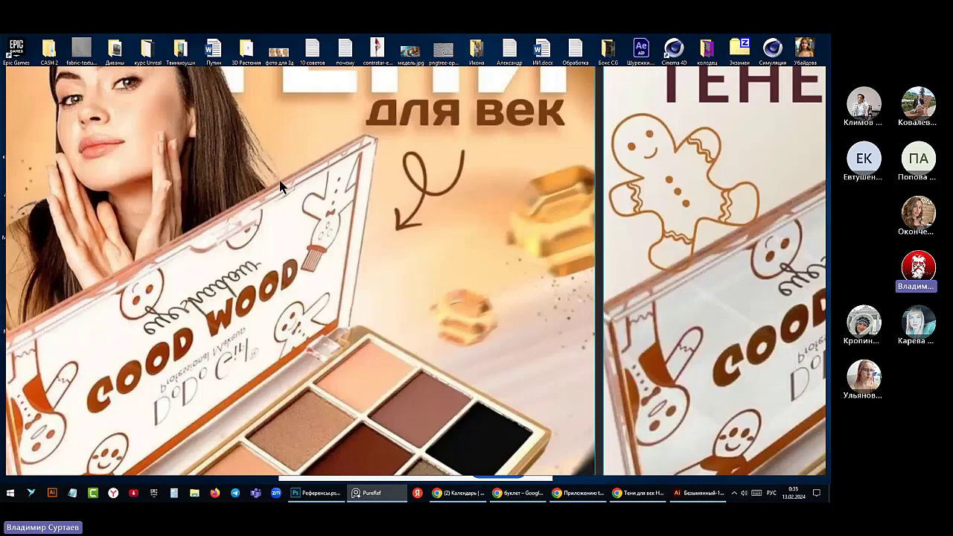
scroll(281, 186, down, 5)
scroll(539, 187, up, 4)
scroll(573, 204, down, 5)
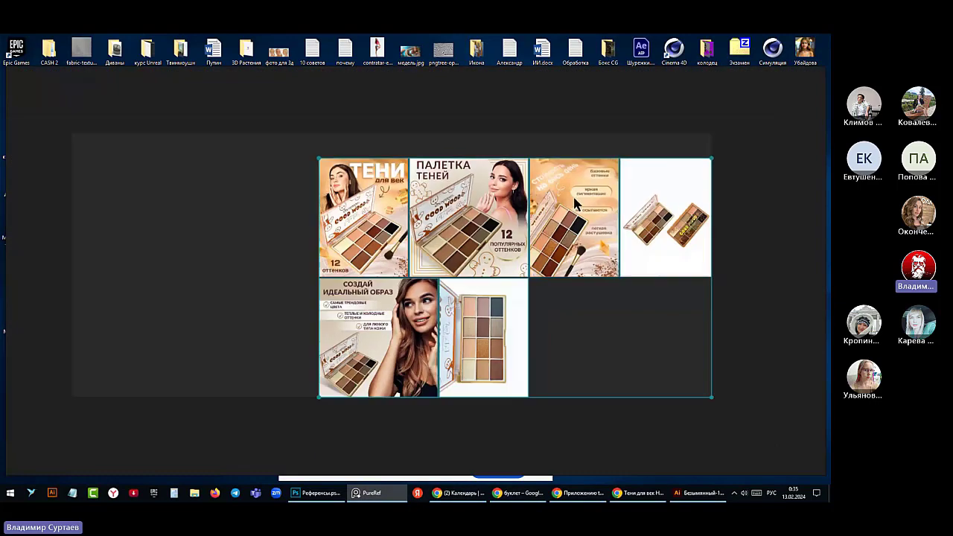
scroll(595, 211, up, 6)
scroll(605, 214, down, 6)
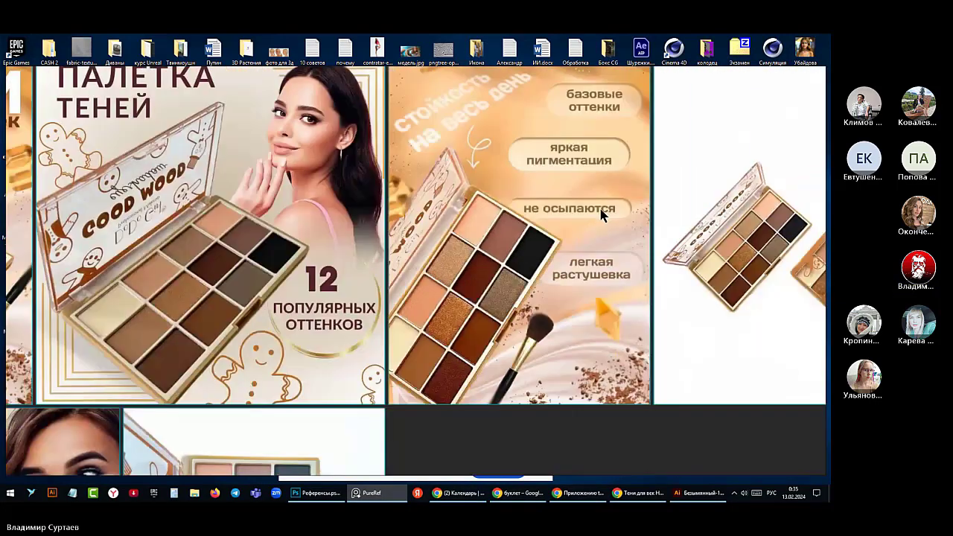
scroll(655, 209, up, 4)
scroll(654, 210, up, 3)
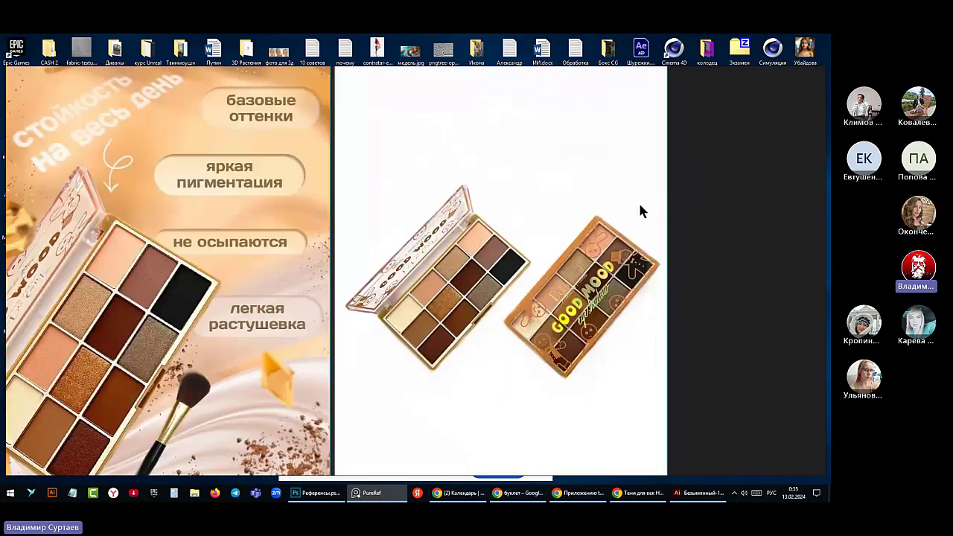
scroll(638, 202, down, 6)
scroll(477, 272, up, 8)
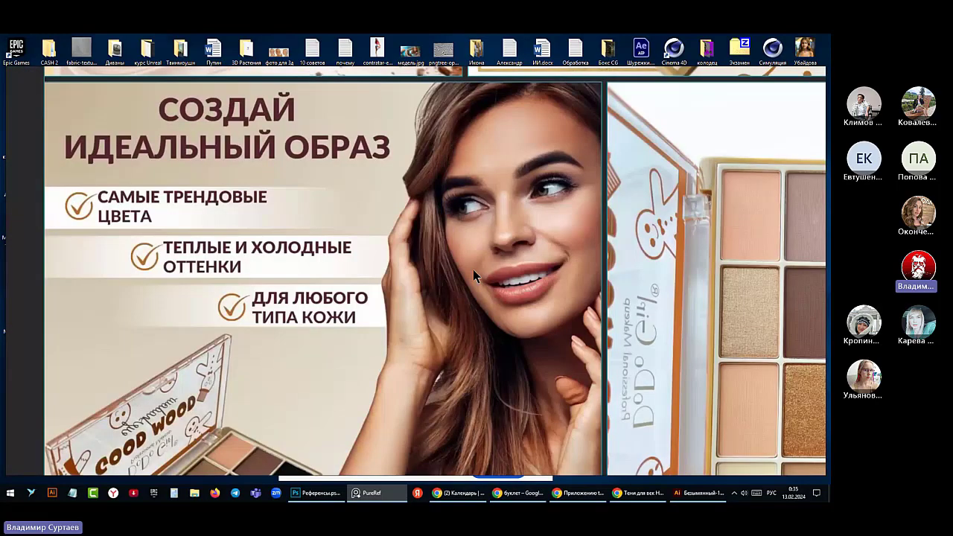
scroll(473, 269, down, 4)
scroll(717, 278, up, 5)
scroll(719, 281, down, 5)
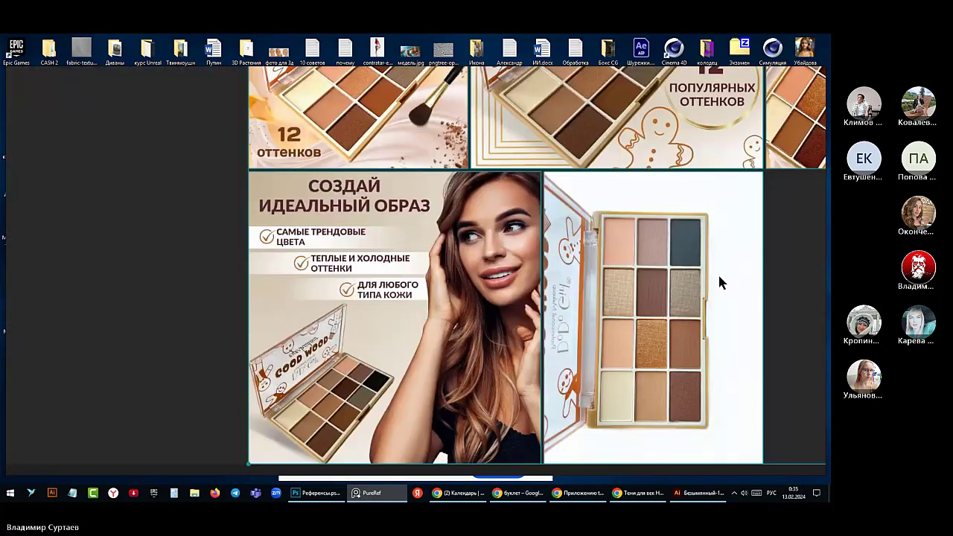
scroll(719, 281, down, 5)
Start sorting the images into rows, placing Палетка теней beside Тени and filling the top row
drag(600, 276, 397, 168)
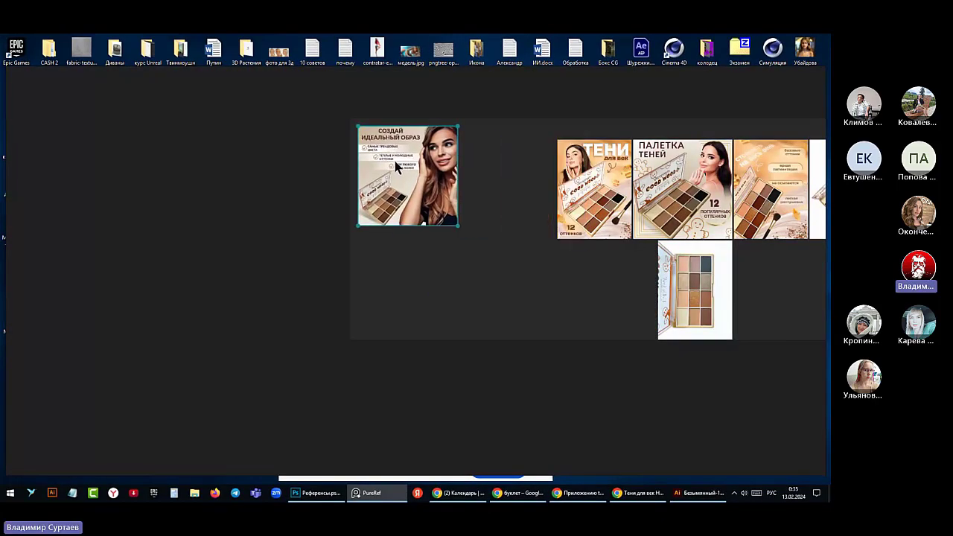
scroll(532, 194, up, 5)
drag(383, 266, 450, 213)
scroll(510, 212, down, 5)
drag(619, 228, 541, 216)
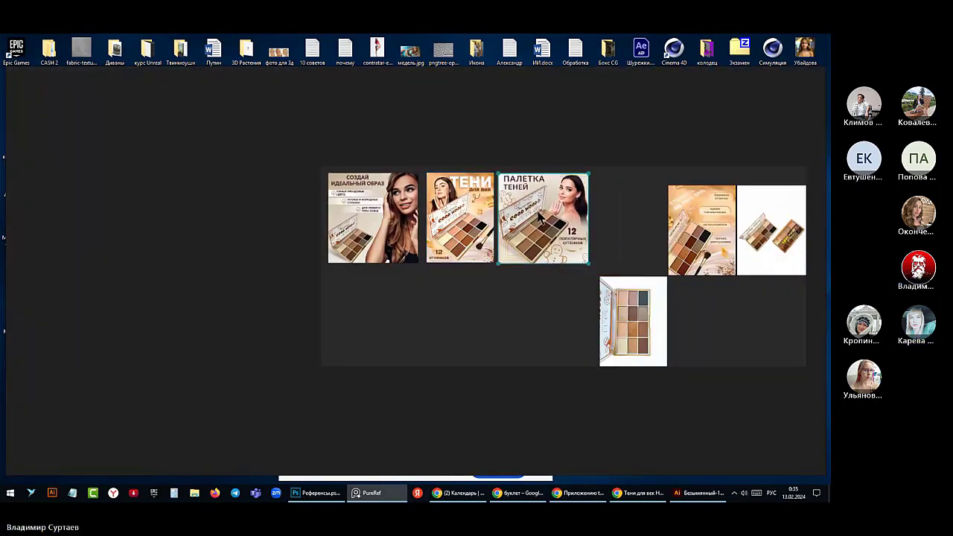
scroll(623, 215, up, 5)
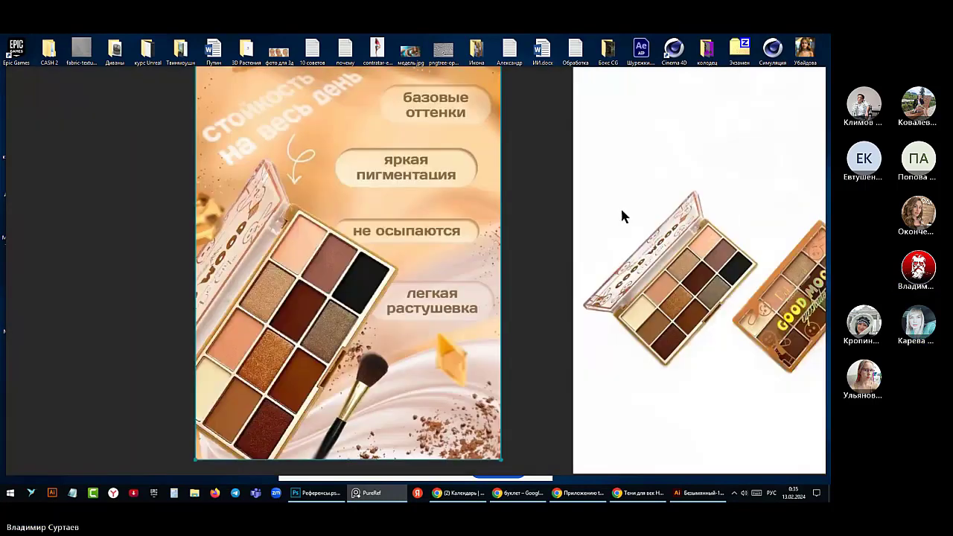
scroll(623, 216, down, 5)
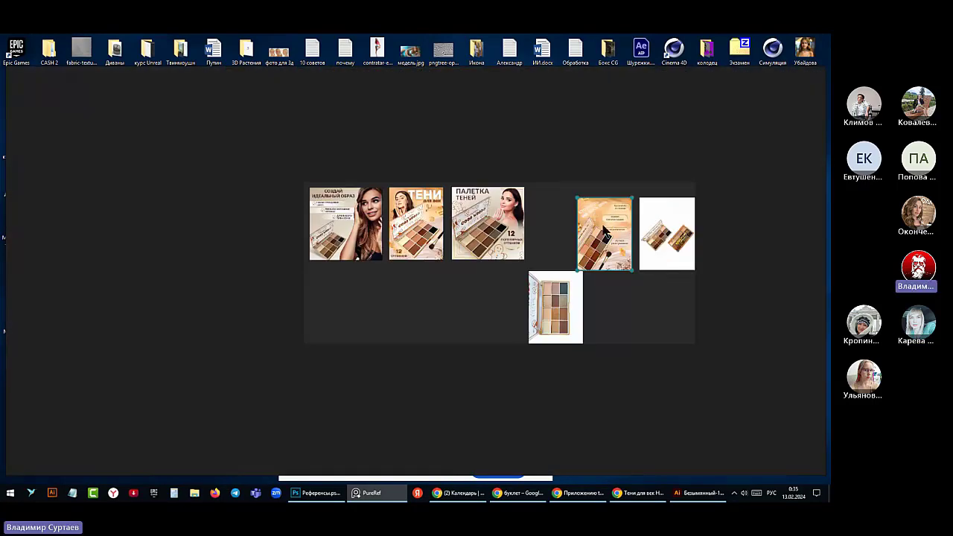
drag(604, 233, 559, 220)
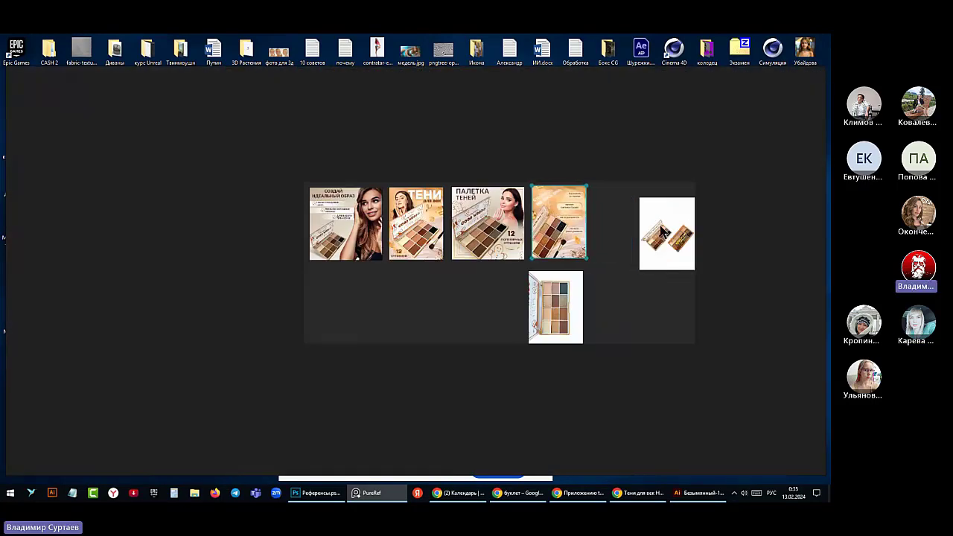
drag(665, 233, 618, 223)
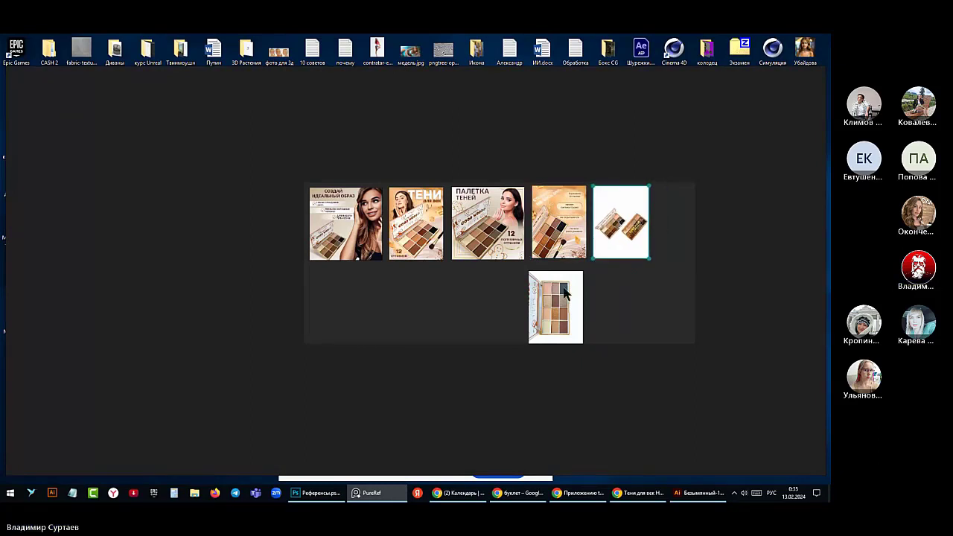
drag(564, 292, 338, 306)
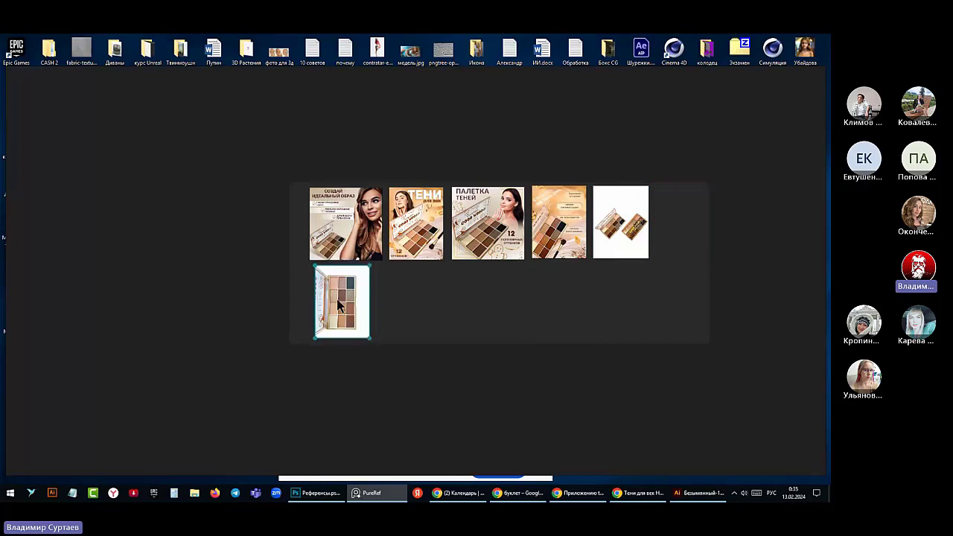
drag(618, 237, 399, 317)
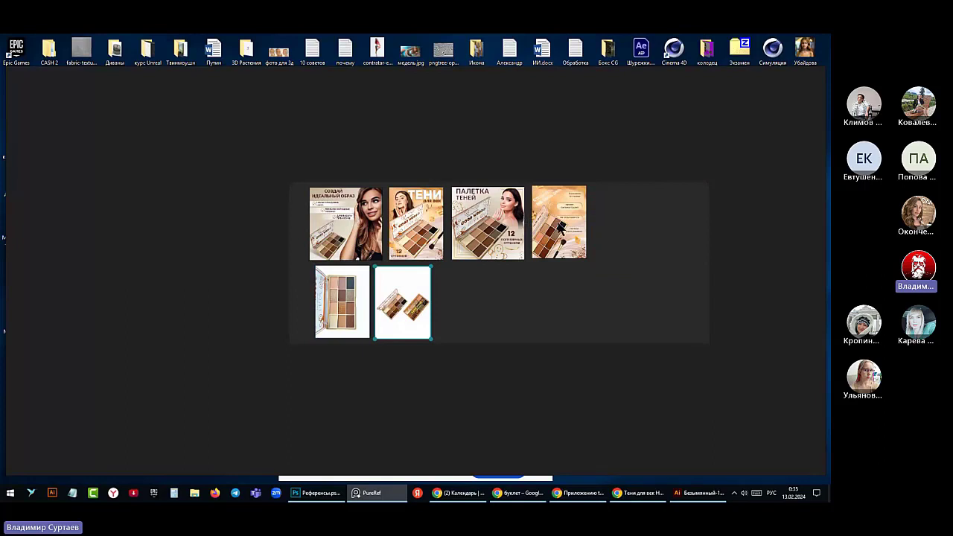
drag(559, 224, 476, 306)
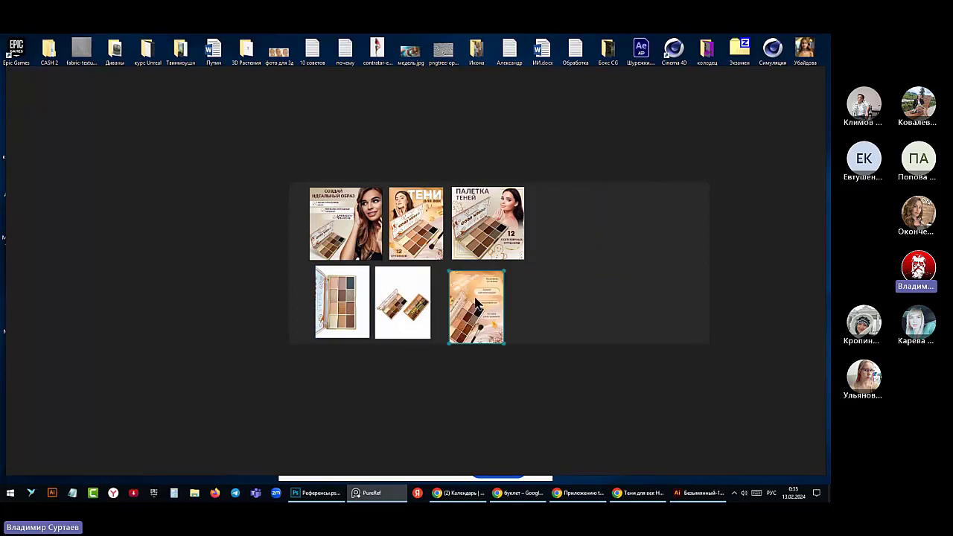
Rearrange into four images on top and the orange and Тени images in the second row
click(424, 227)
drag(424, 227, 545, 309)
drag(491, 234, 425, 234)
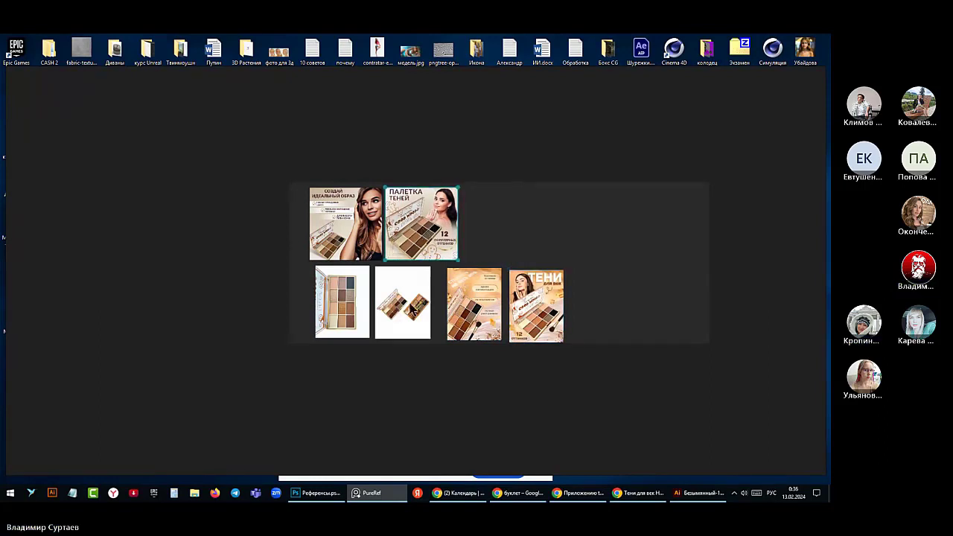
click(396, 313)
drag(396, 312, 543, 236)
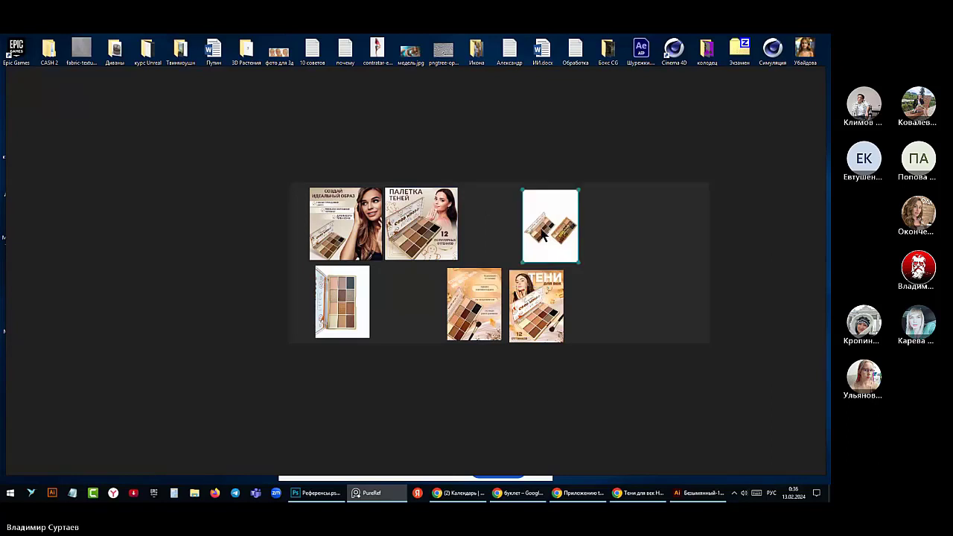
click(357, 307)
drag(357, 307, 504, 231)
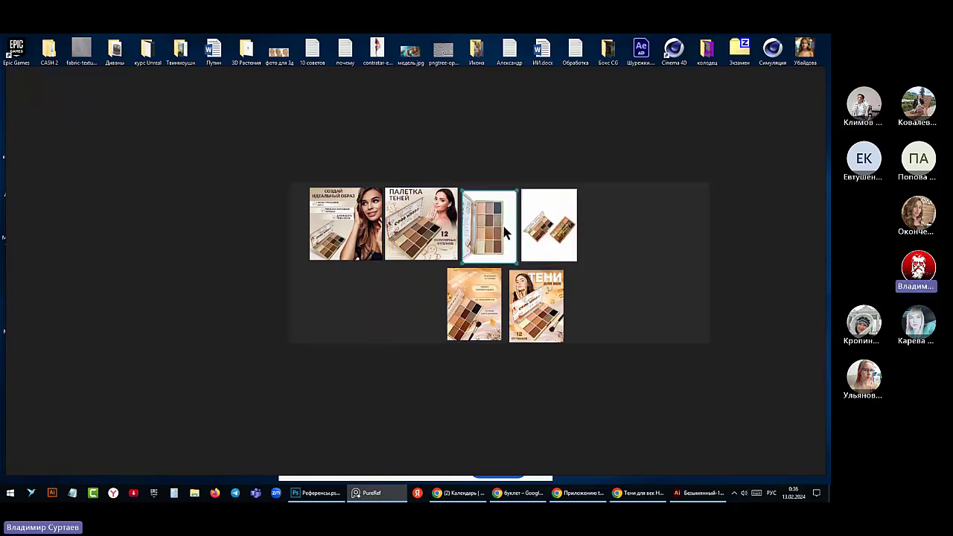
click(470, 305)
drag(471, 306, 340, 306)
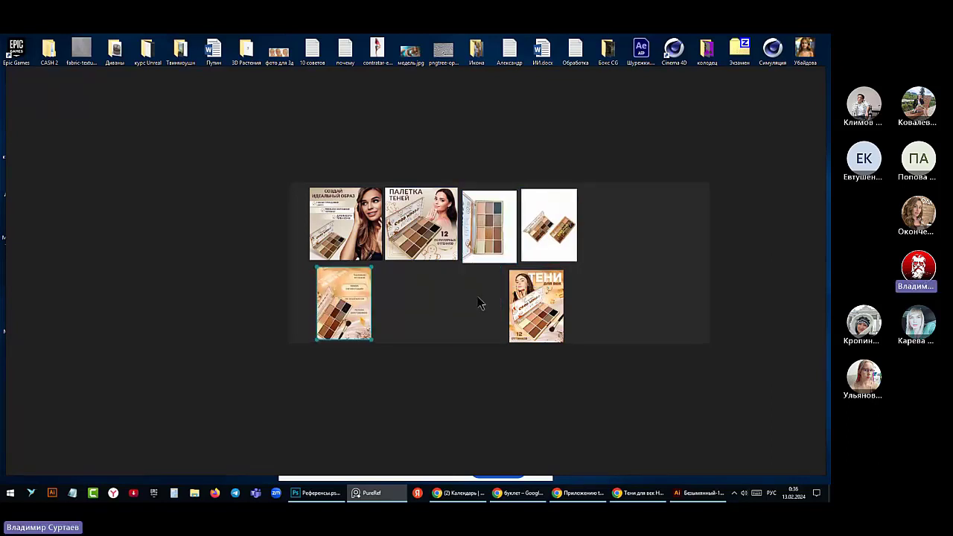
drag(534, 307, 406, 305)
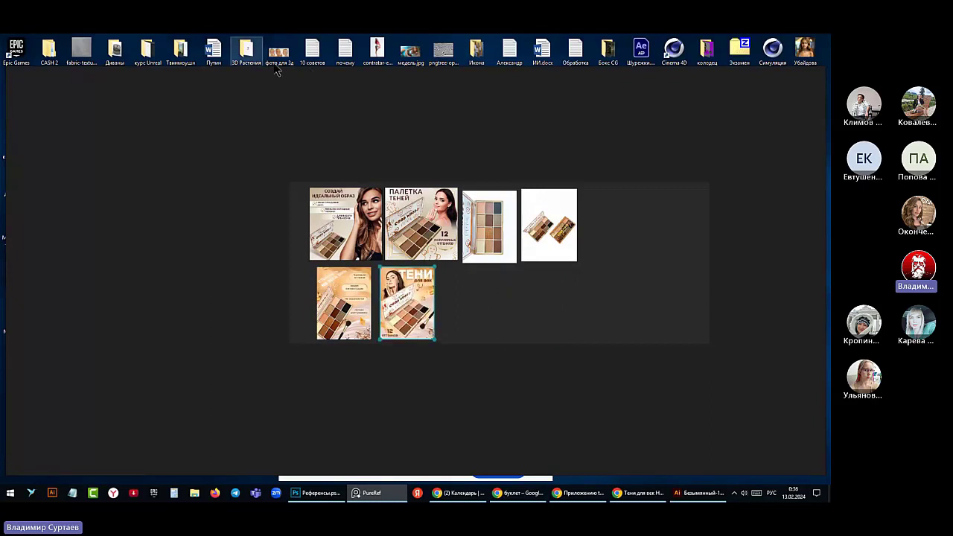
click(493, 223)
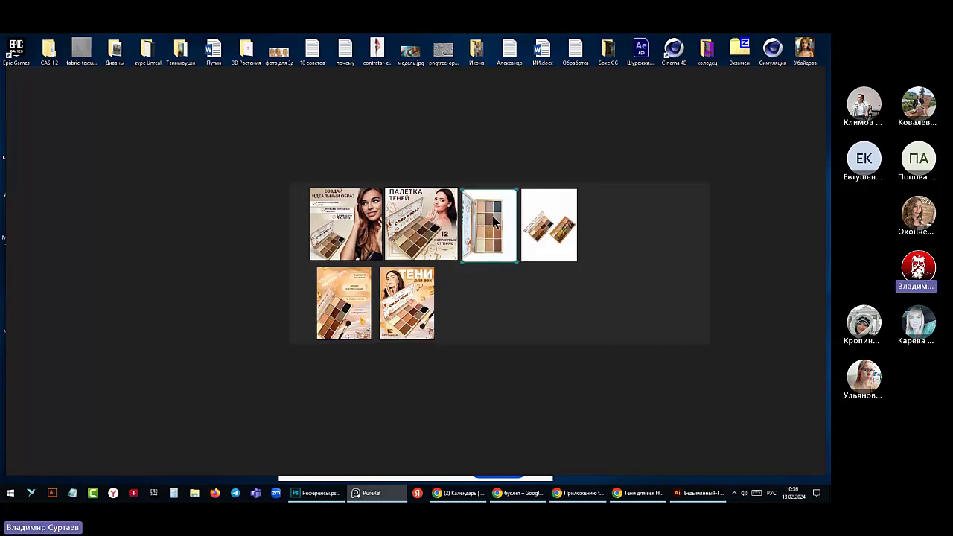
click(533, 221)
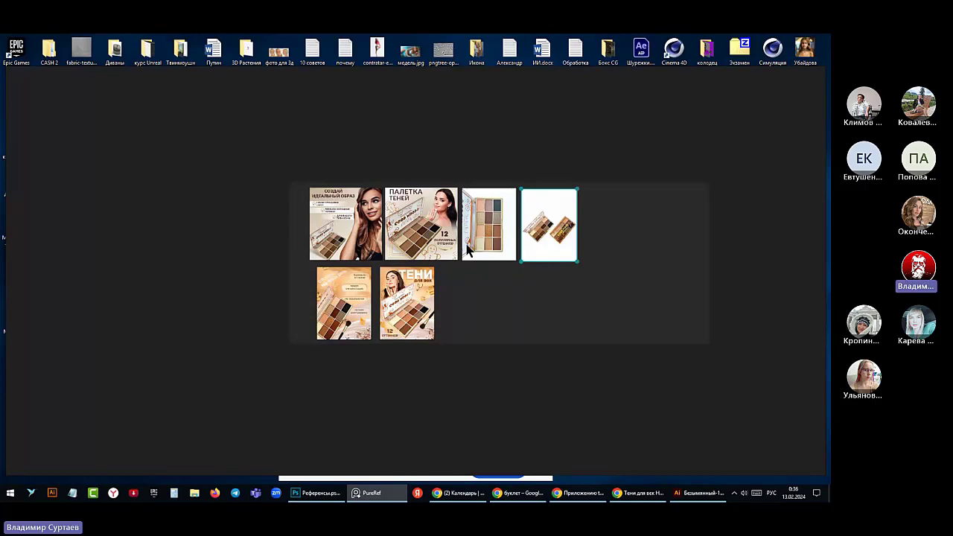
Zoom around the board and fit the Создай идеальный образ image to the view
scroll(466, 246, up, 4)
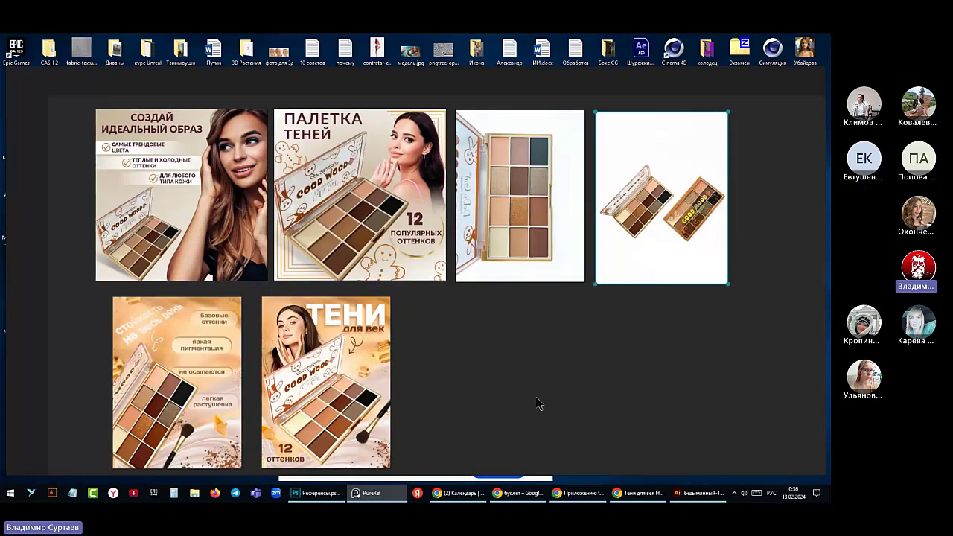
scroll(482, 395, up, 2)
scroll(481, 394, down, 4)
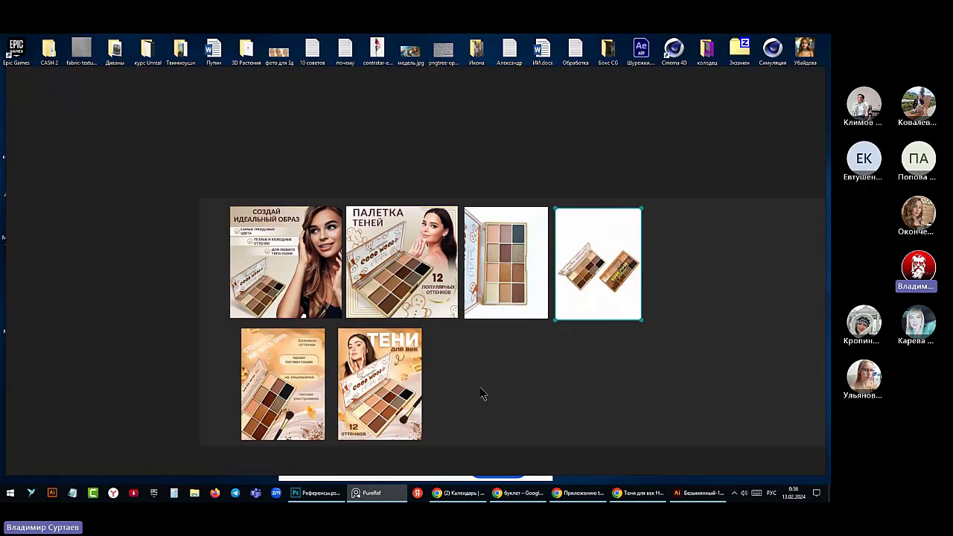
scroll(482, 395, up, 3)
scroll(481, 393, down, 2)
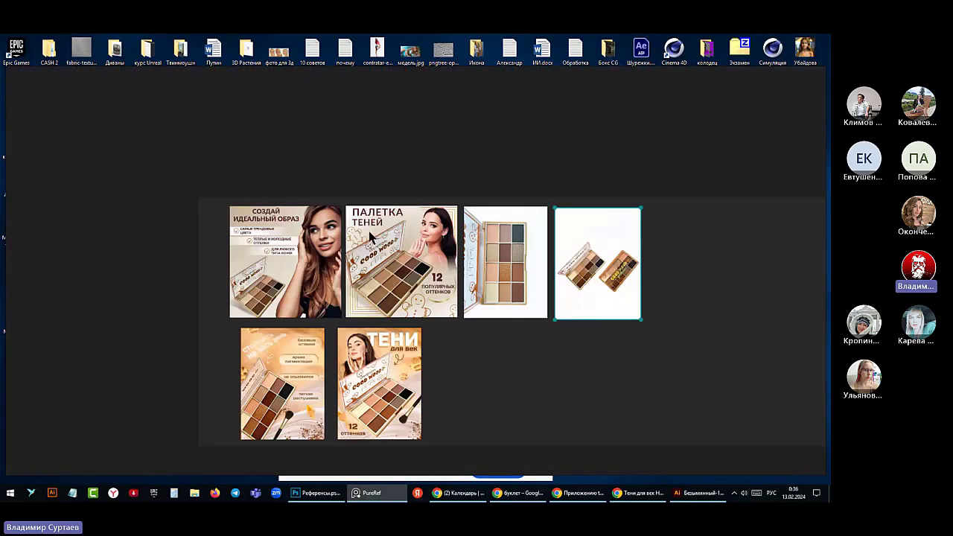
scroll(370, 235, up, 3)
scroll(380, 242, down, 4)
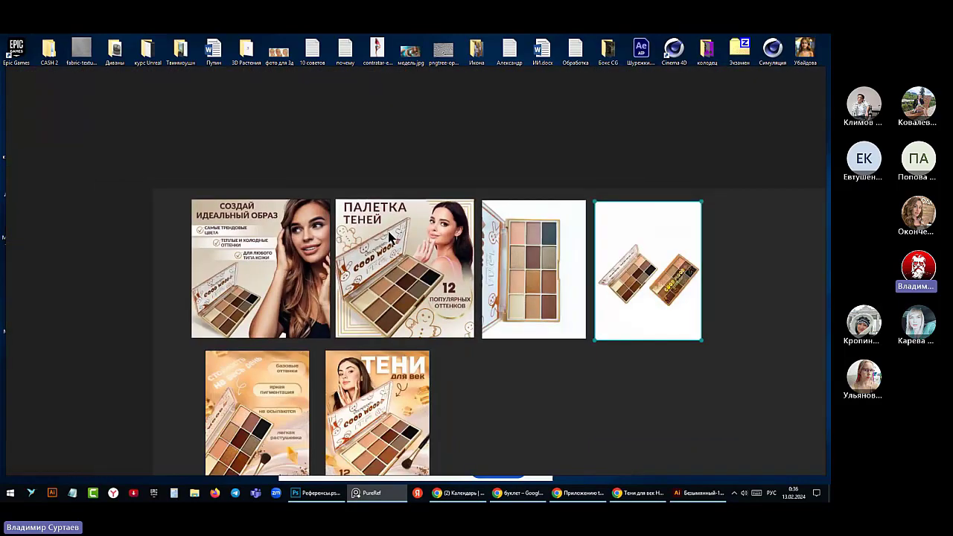
click(392, 249)
scroll(393, 249, up, 4)
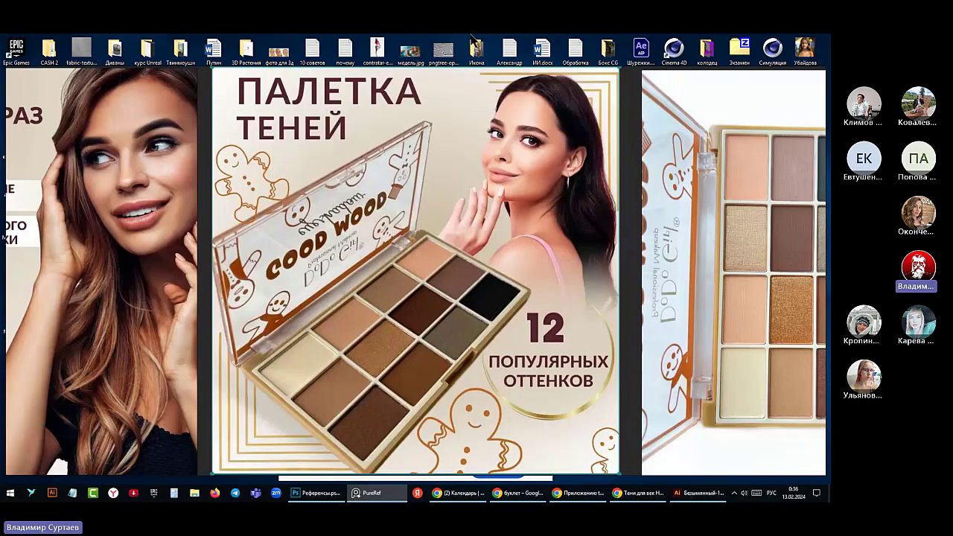
scroll(421, 298, down, 6)
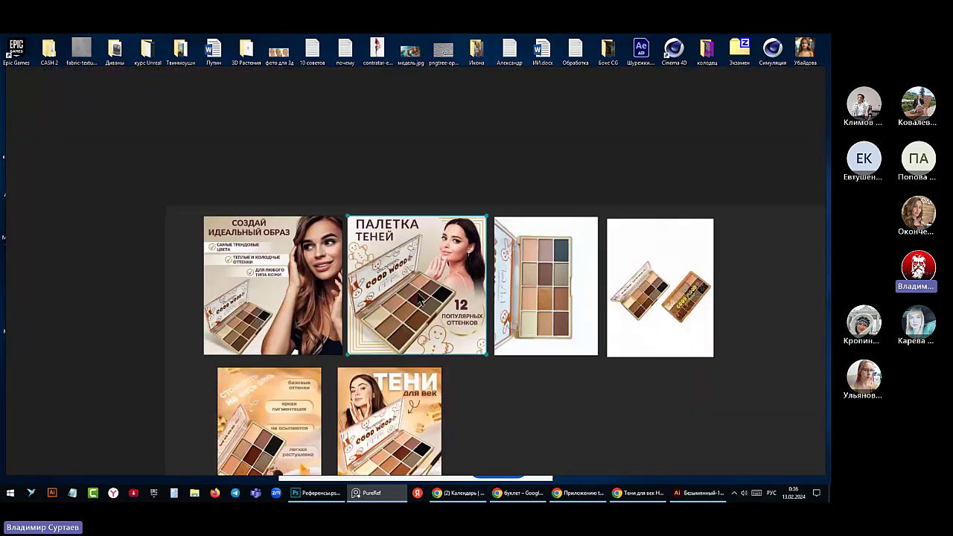
click(294, 301)
double_click(294, 301)
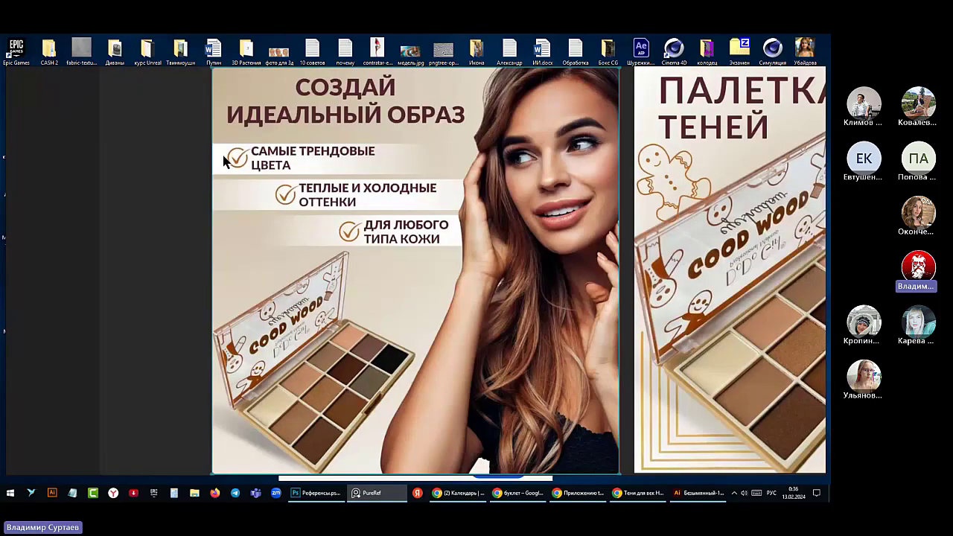
scroll(243, 280, down, 6)
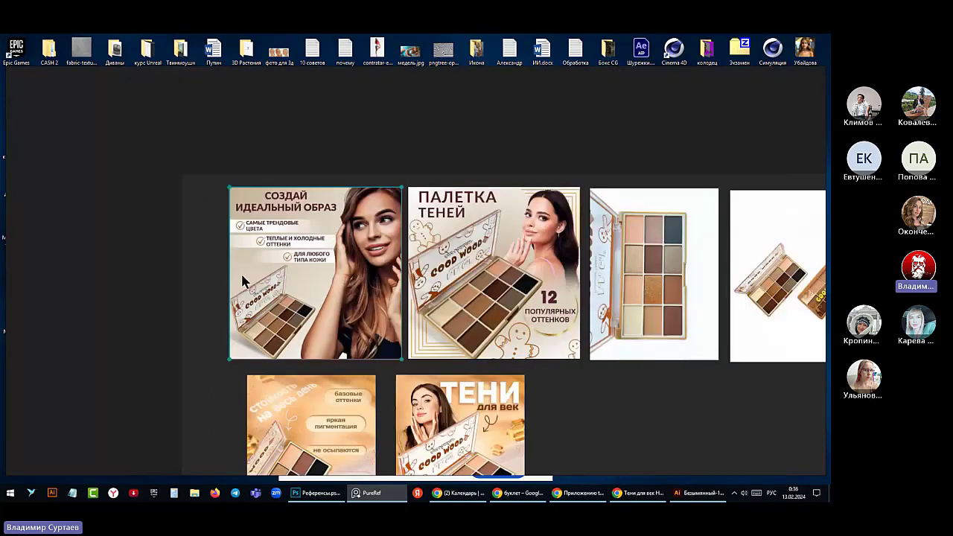
scroll(420, 418, up, 3)
scroll(420, 418, down, 2)
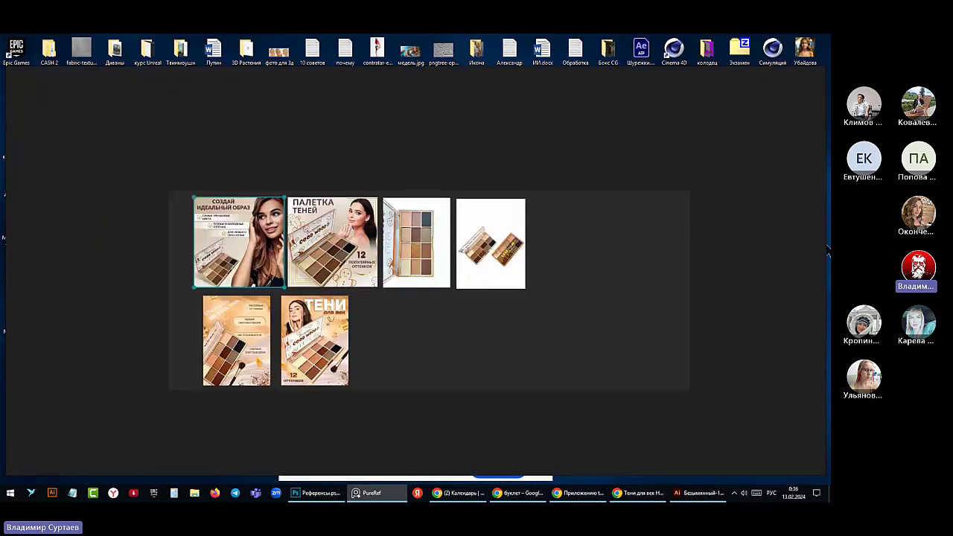
Shrink the PureRef window from its right, top, left and bottom edges
drag(828, 251, 305, 189)
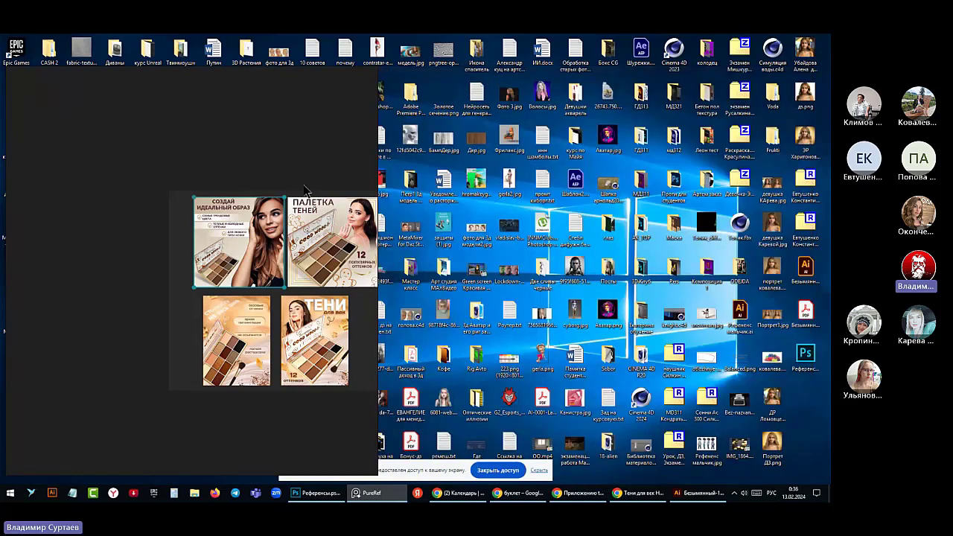
drag(166, 69, 170, 192)
drag(6, 301, 203, 301)
drag(238, 474, 238, 370)
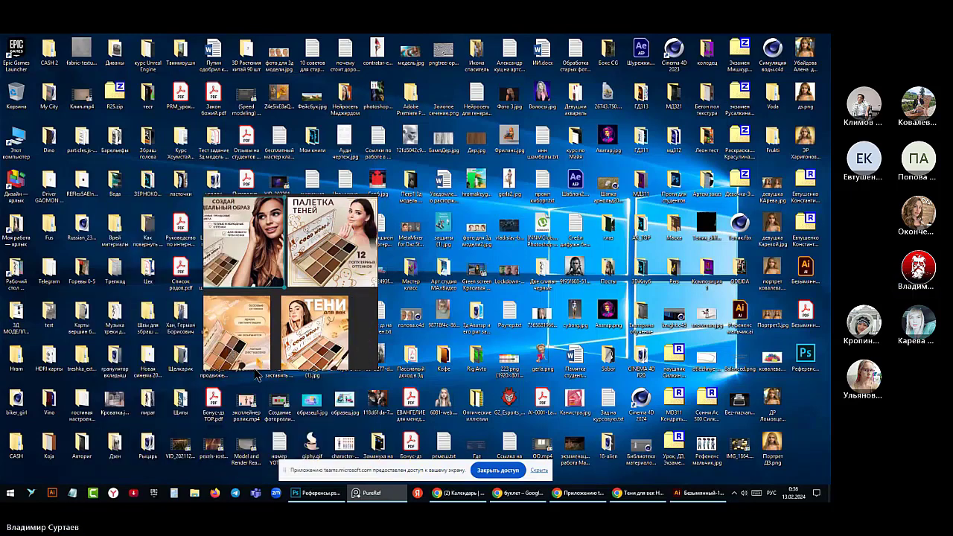
Bring Референсы.psd forward, move the board beside it and zoom into the first image
click(314, 494)
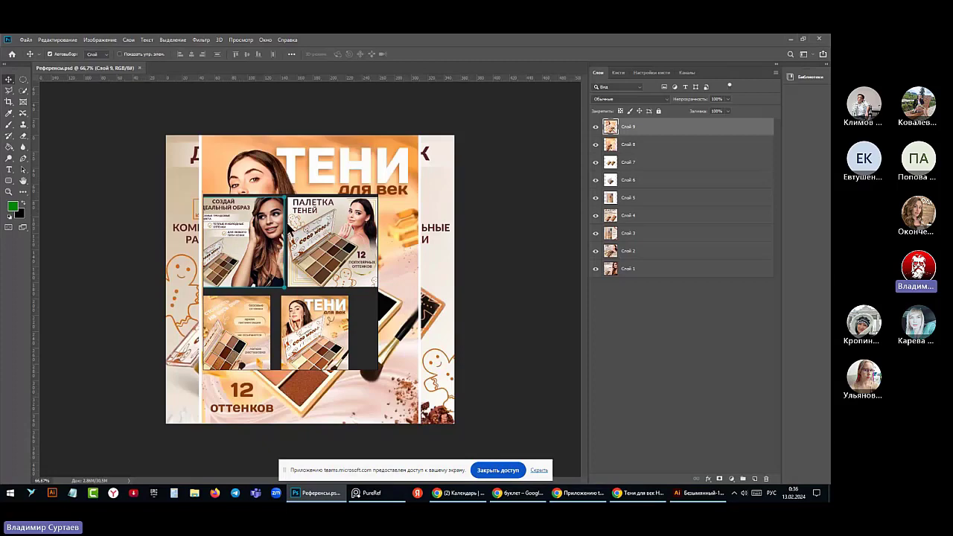
drag(357, 328, 770, 268)
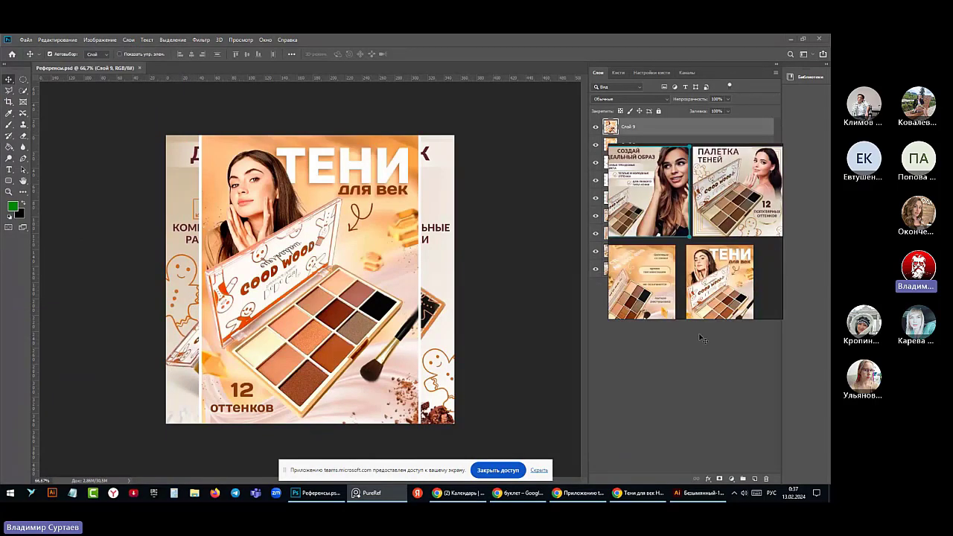
drag(681, 319, 672, 460)
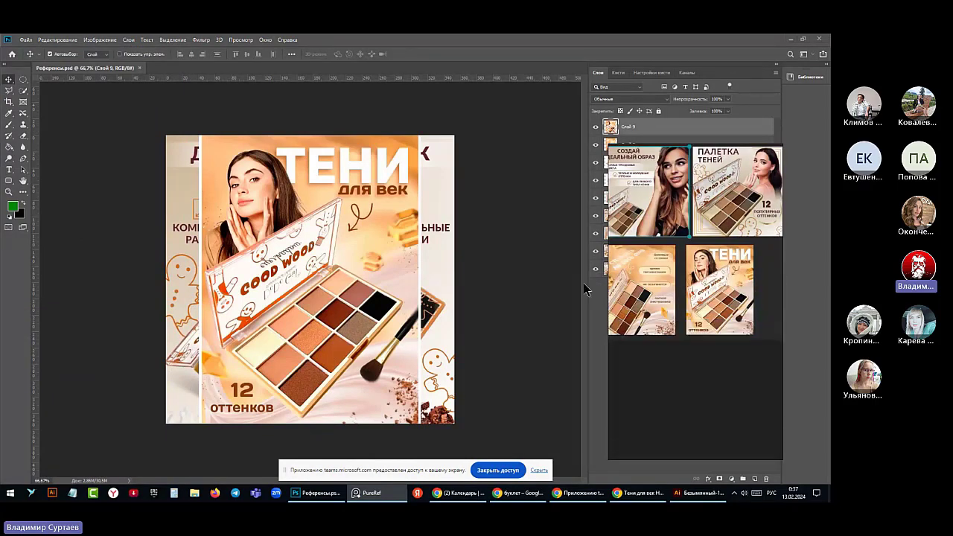
drag(587, 286, 511, 278)
double_click(644, 192)
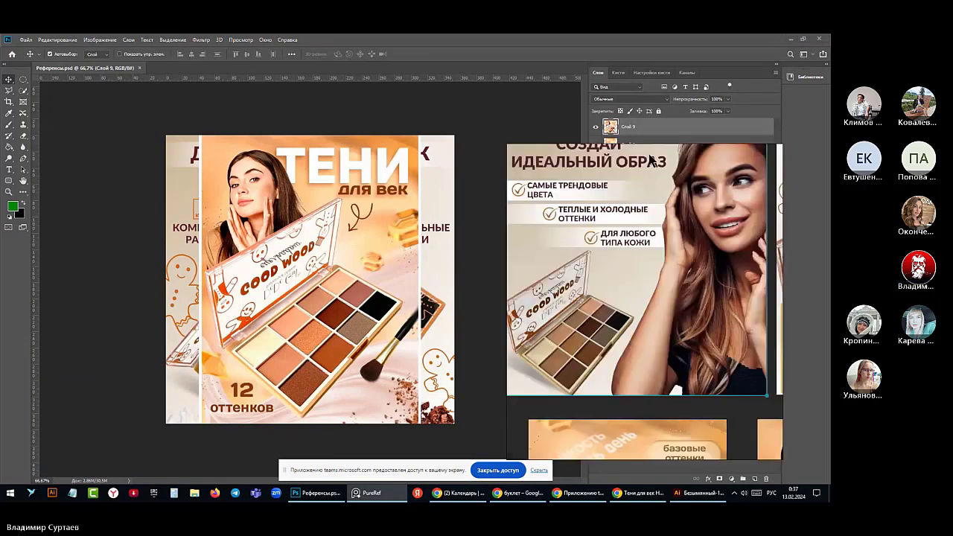
scroll(675, 289, up, 2)
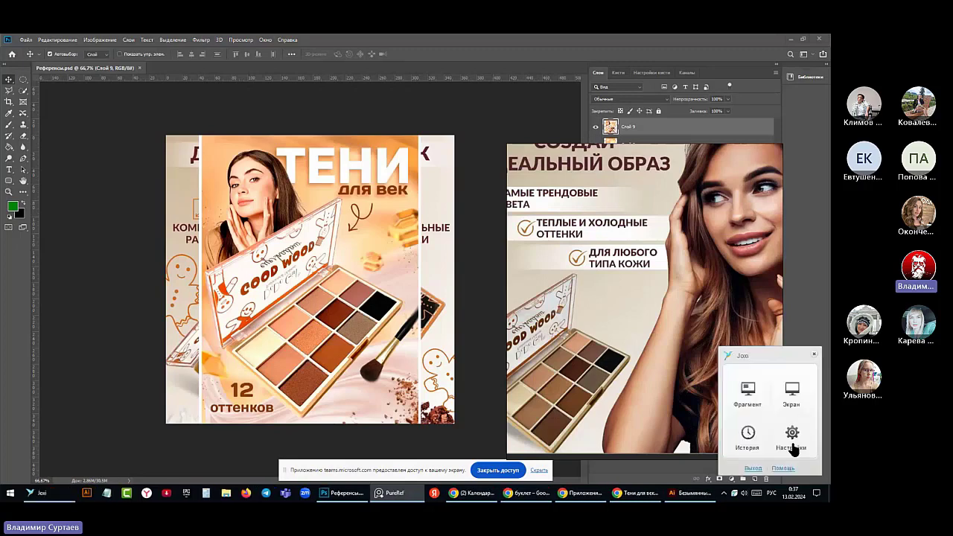
Capture the palette image's text area with Joxi, save it with Сохранить, and minimize PureRef
key(Print)
drag(511, 185, 680, 297)
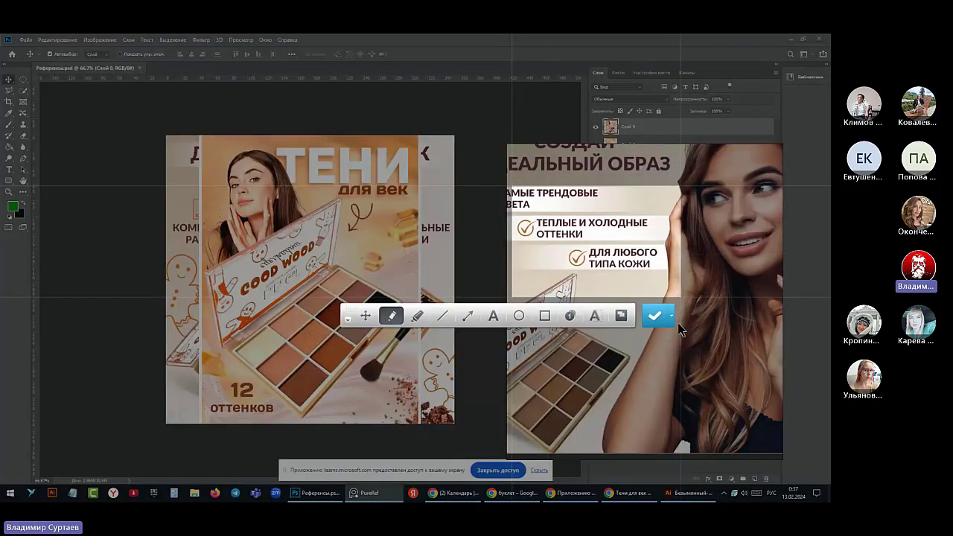
click(672, 315)
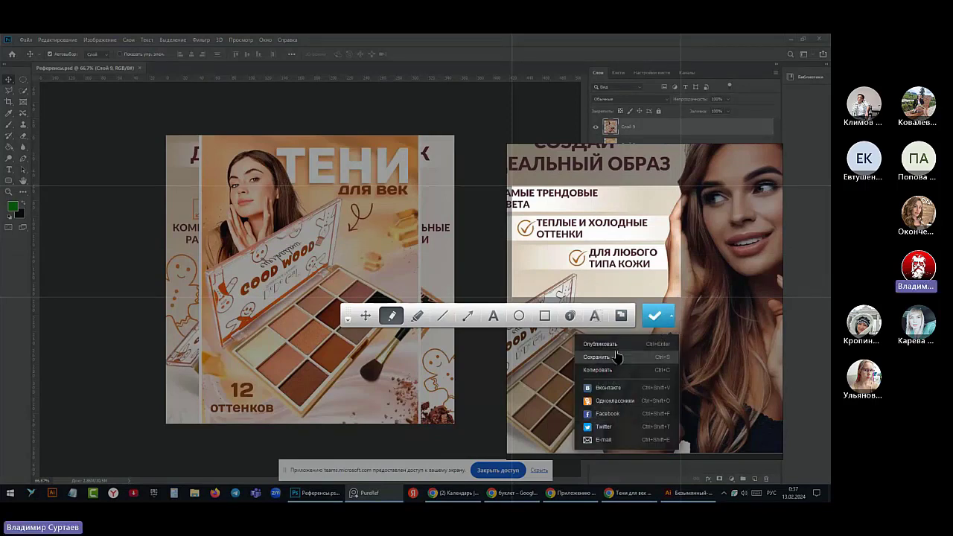
click(605, 359)
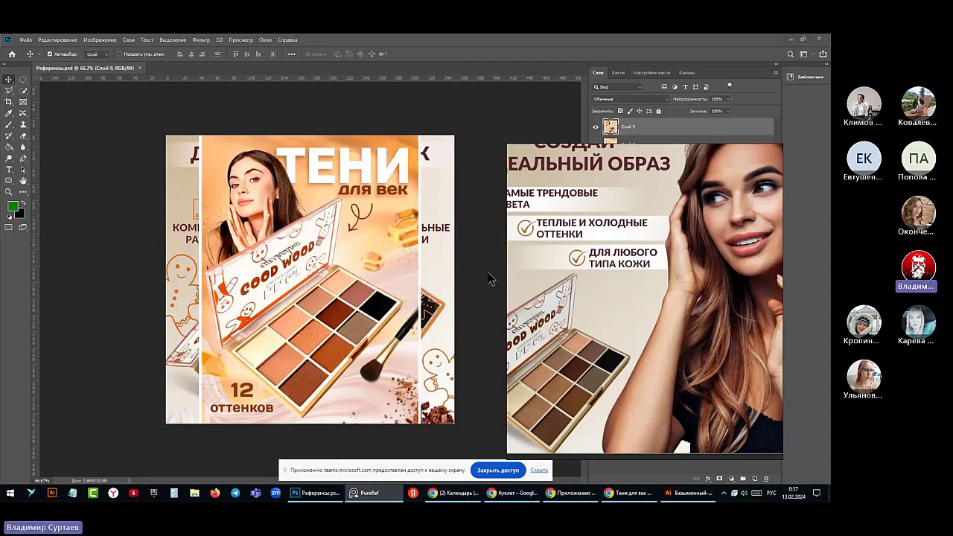
click(379, 496)
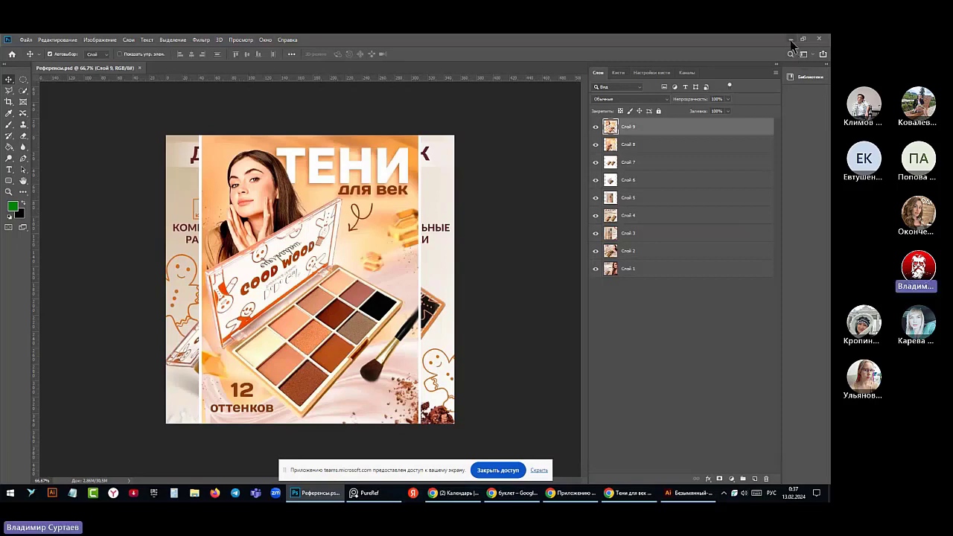
Minimize Photoshop and open the Дизайн folder from the desktop
right_click(379, 496)
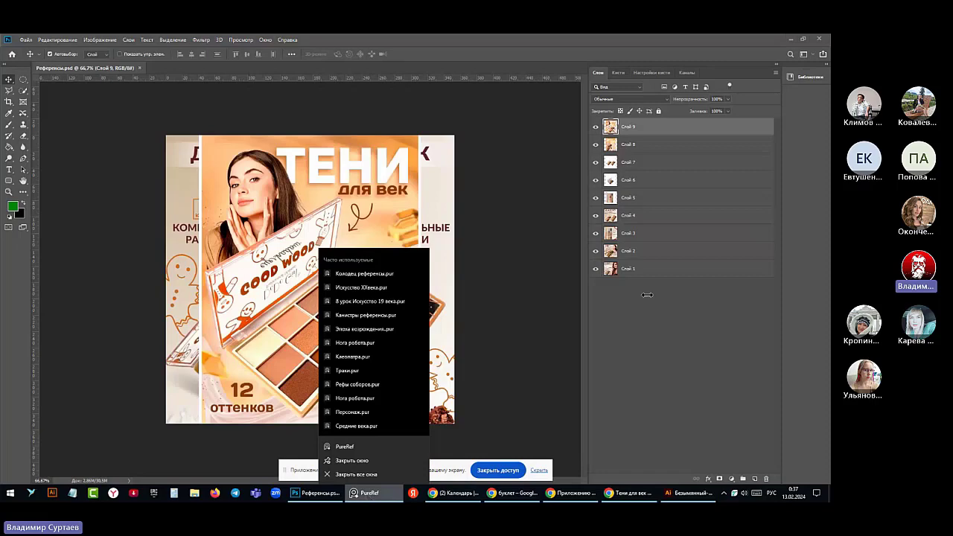
click(793, 42)
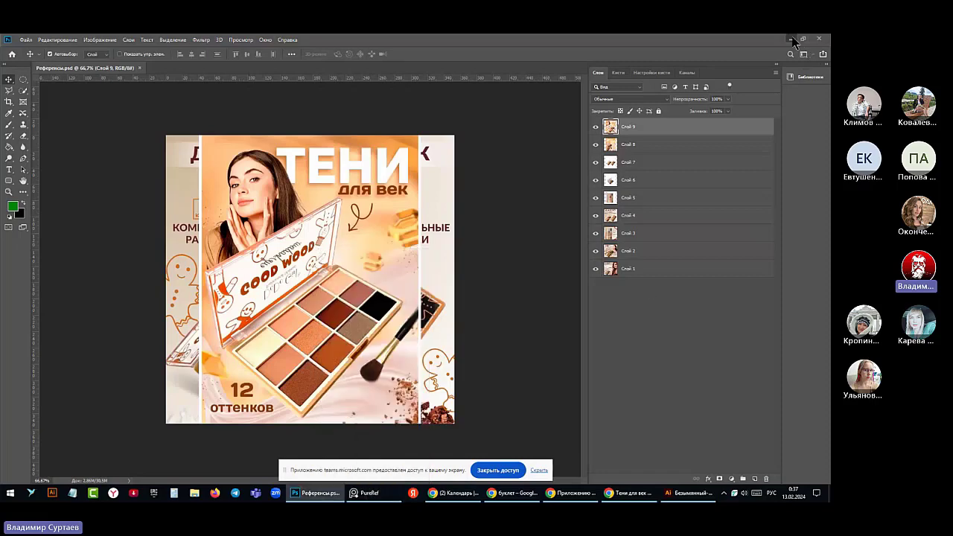
click(791, 39)
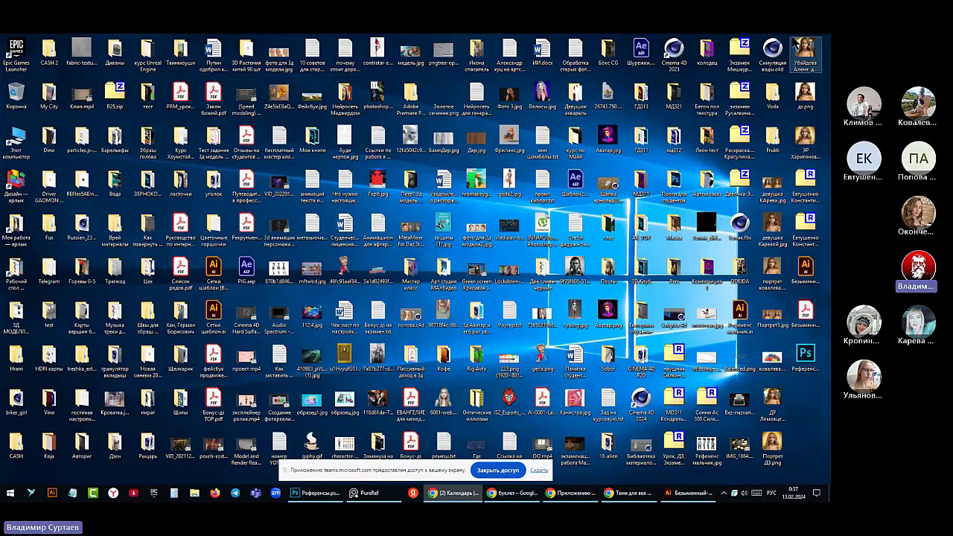
double_click(22, 191)
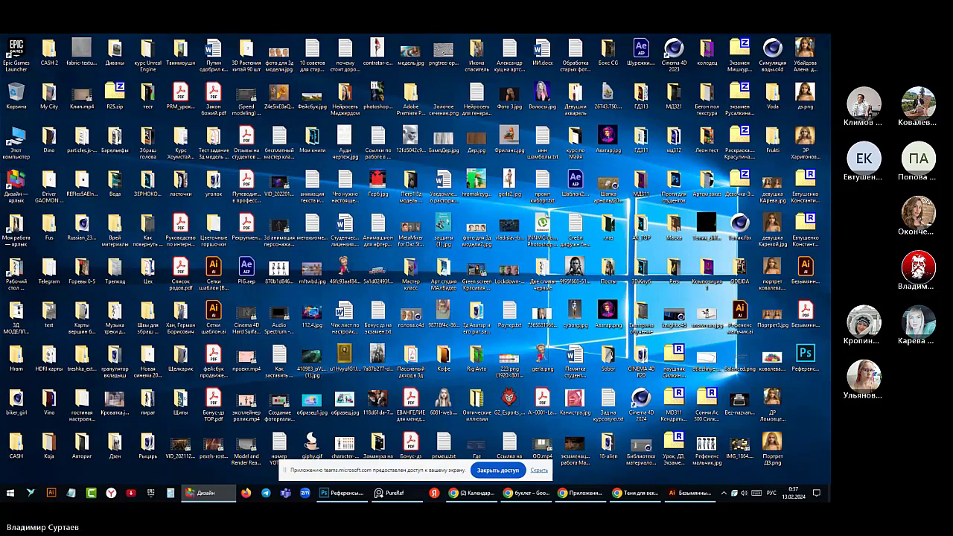
drag(818, 108, 413, 93)
scroll(314, 185, down, 5)
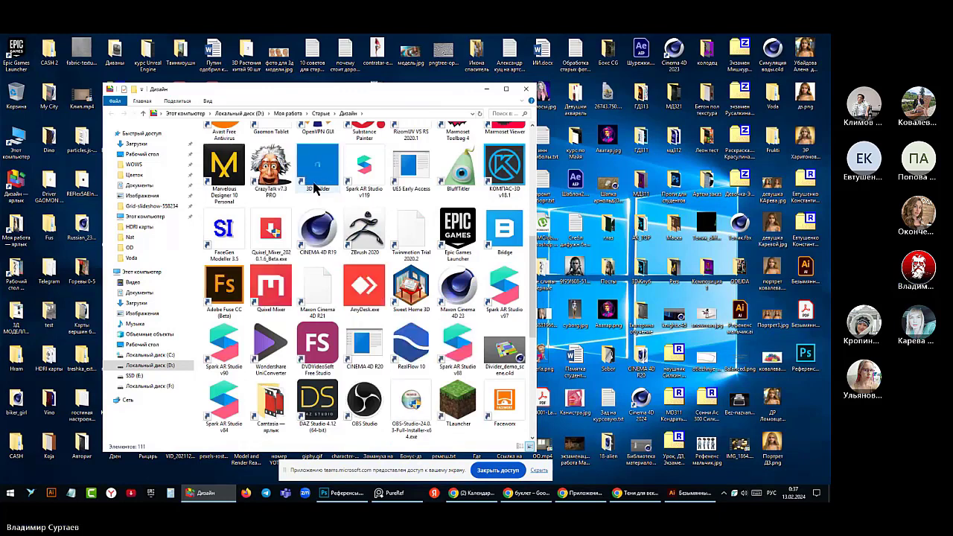
scroll(314, 188, down, 5)
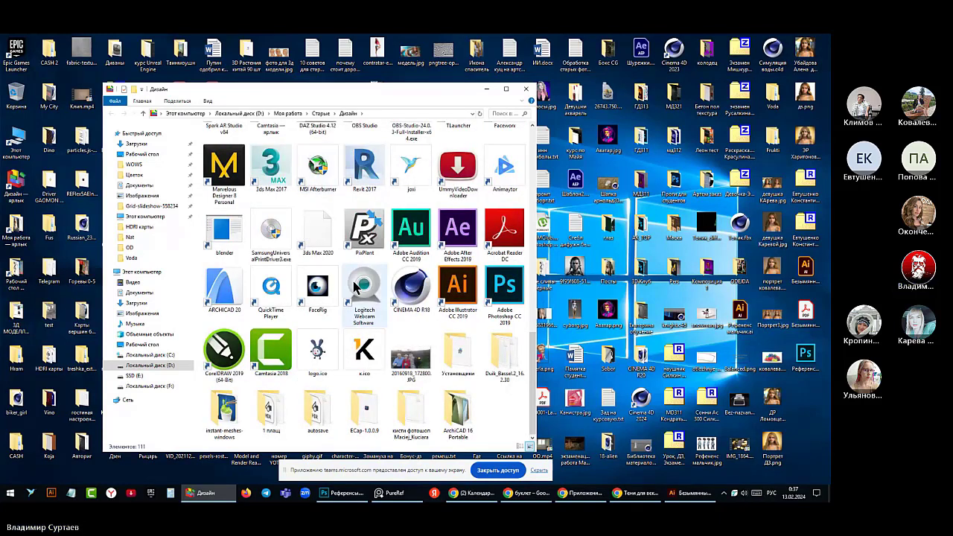
scroll(355, 287, up, 5)
scroll(361, 305, up, 3)
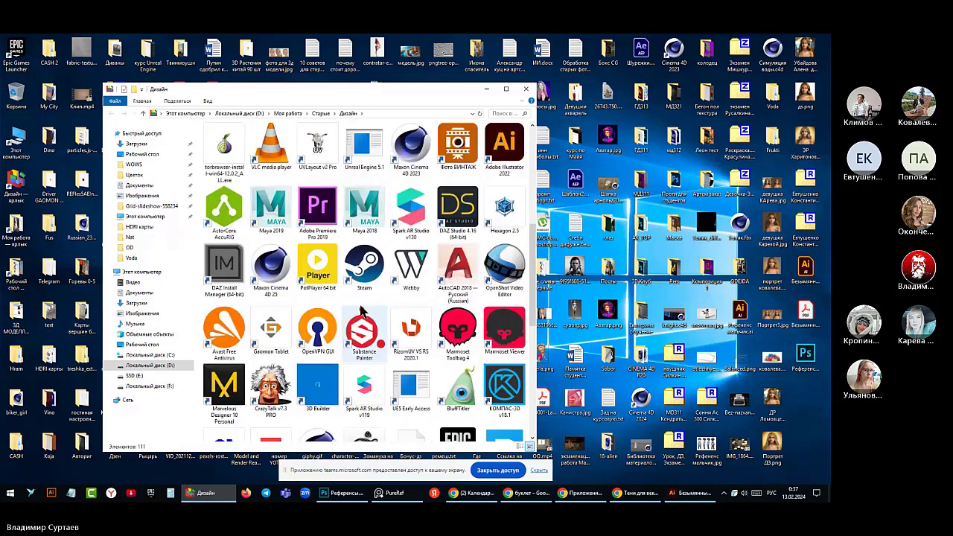
scroll(361, 311, up, 3)
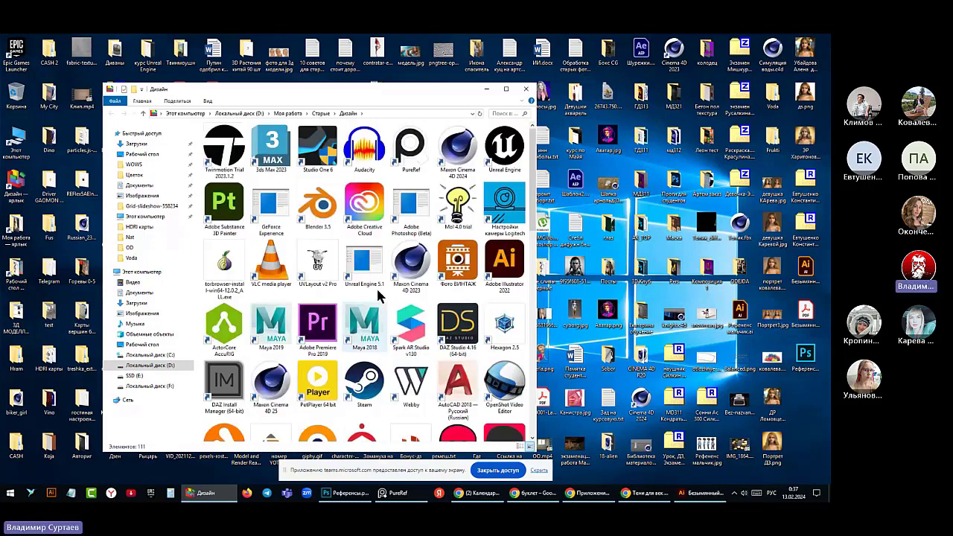
Copy the PureRef shortcut's name and open a blank new Chrome window
click(406, 151)
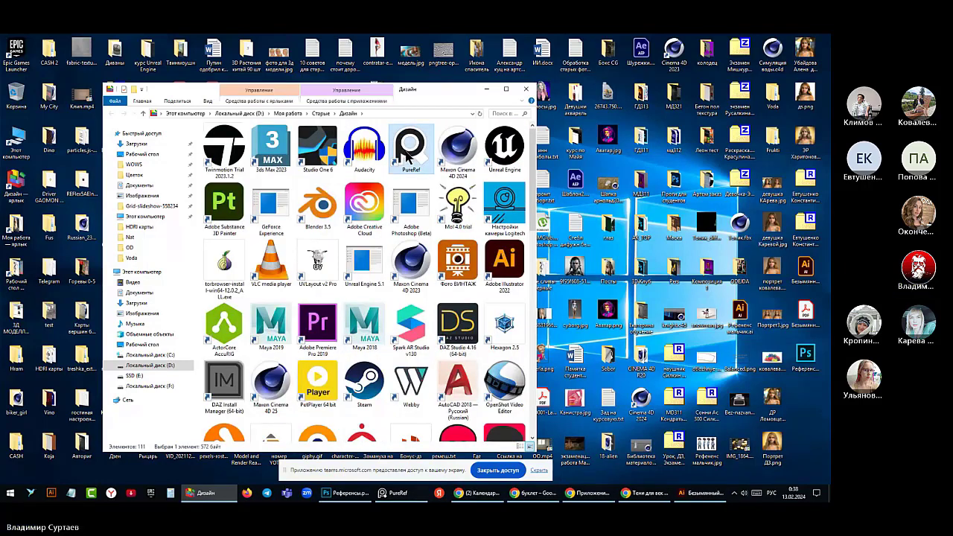
click(408, 170)
right_click(408, 171)
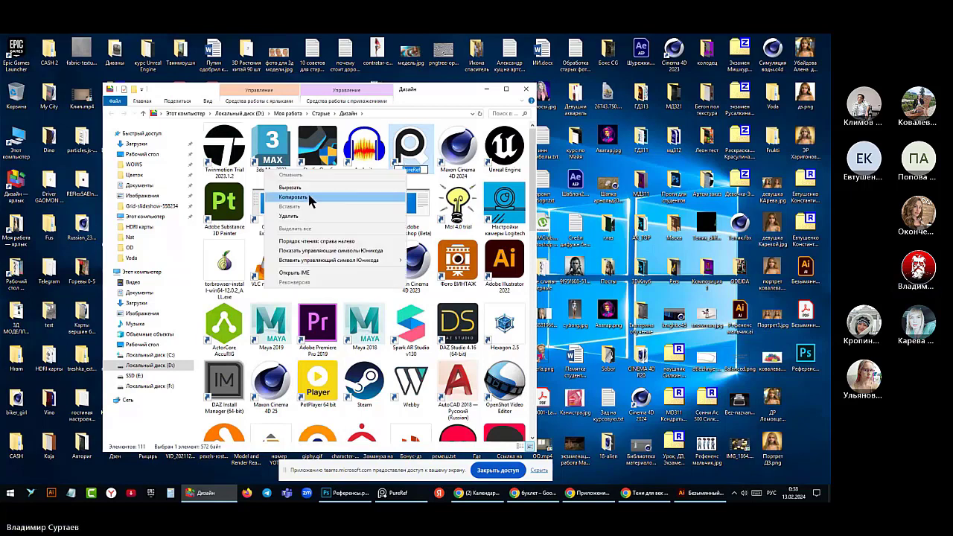
click(293, 197)
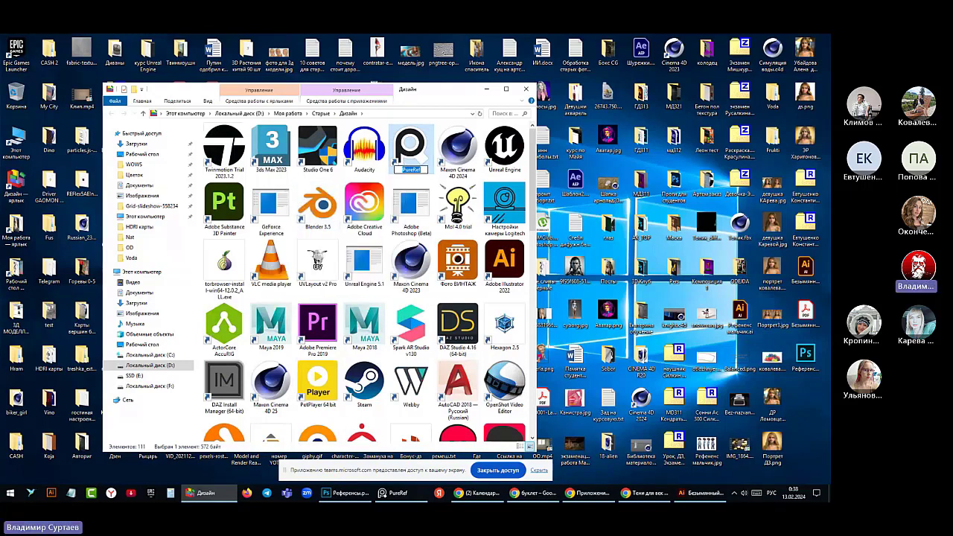
middle_click(480, 493)
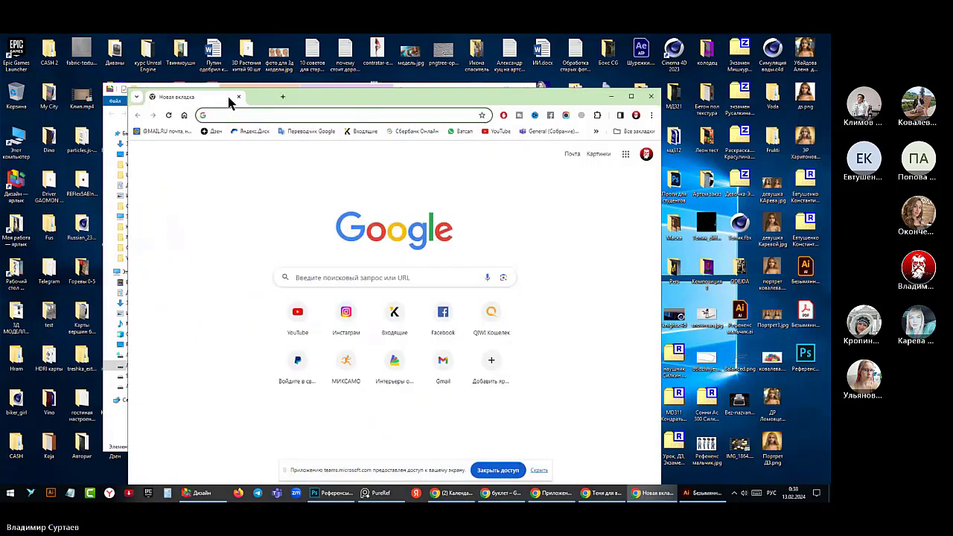
Paste PureRef into the address bar, search it, and open the pureref.com result
right_click(236, 116)
click(259, 182)
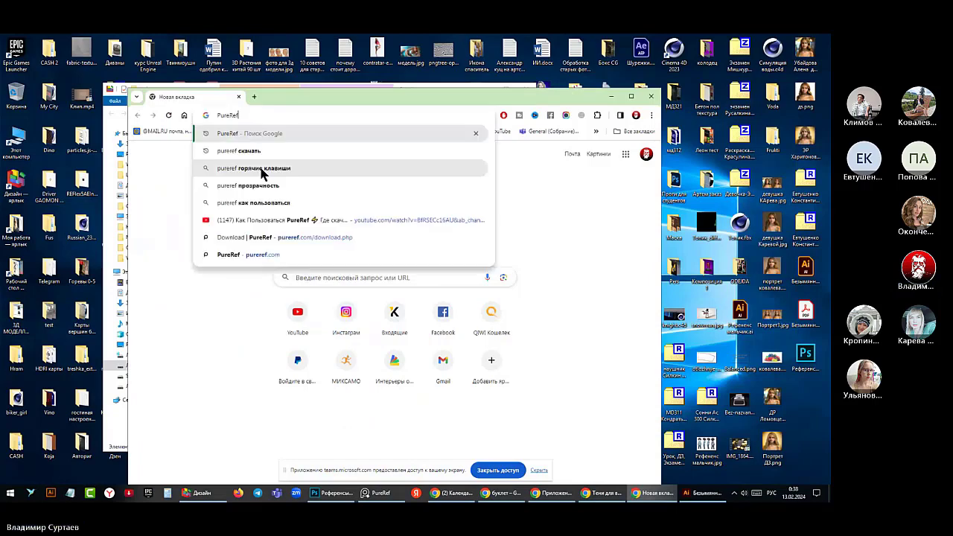
key(Escape)
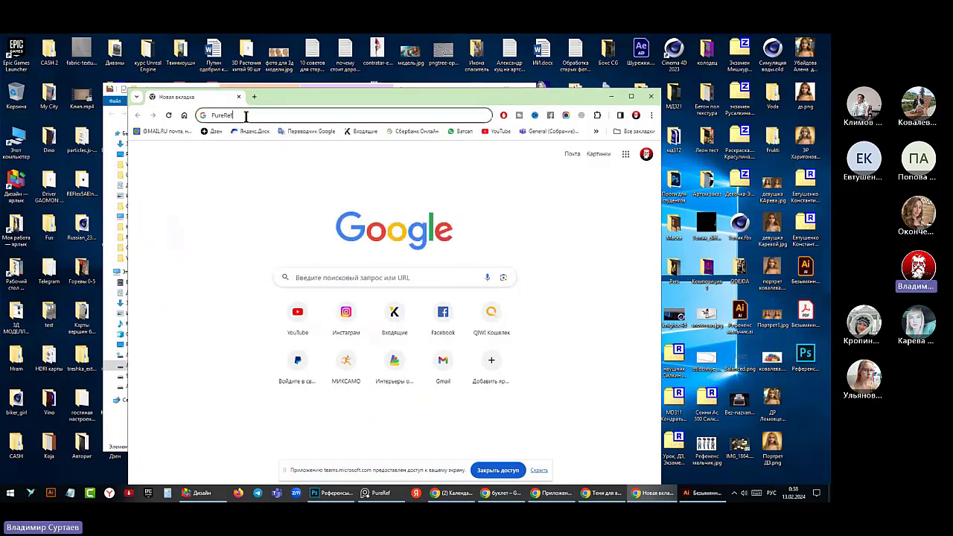
key(Return)
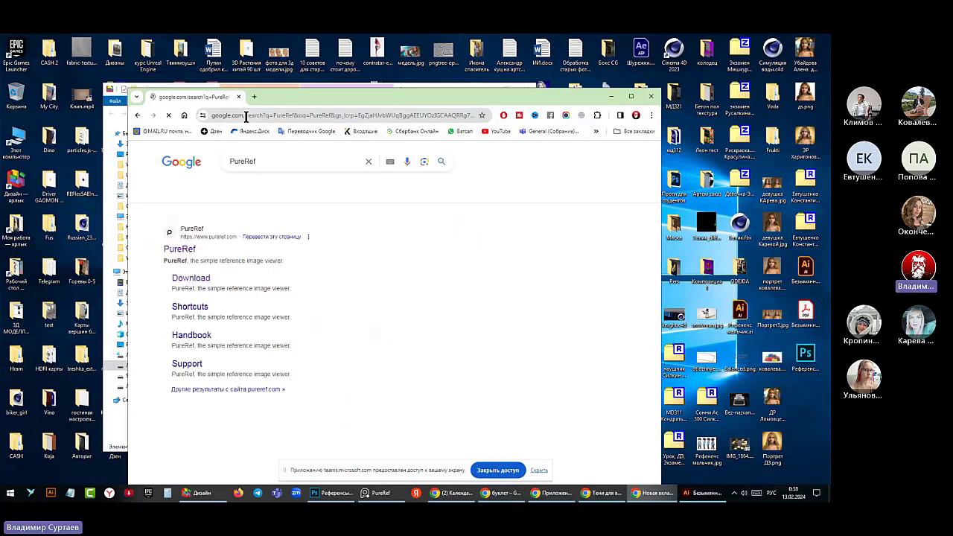
click(198, 230)
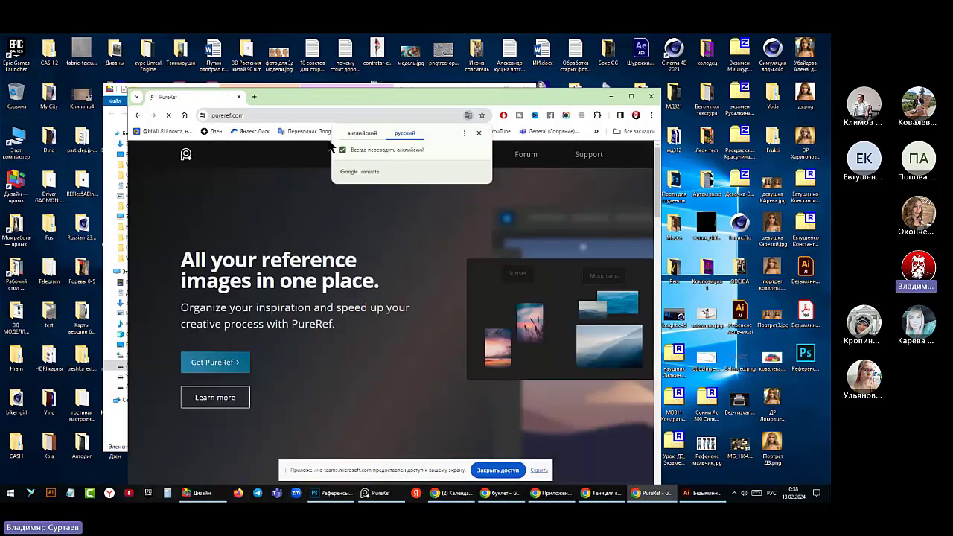
Copy the pureref.com web address and switch to the other browser window
click(196, 115)
right_click(220, 116)
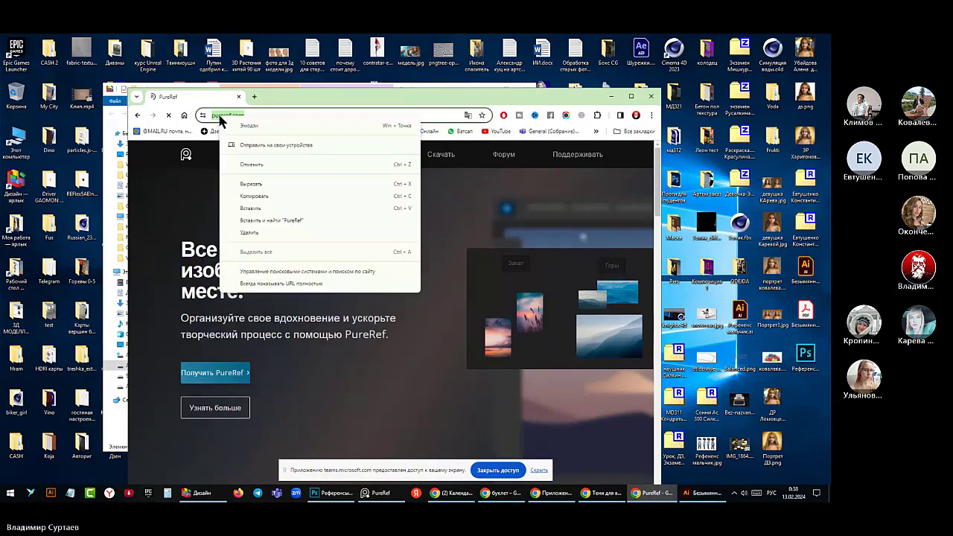
click(253, 197)
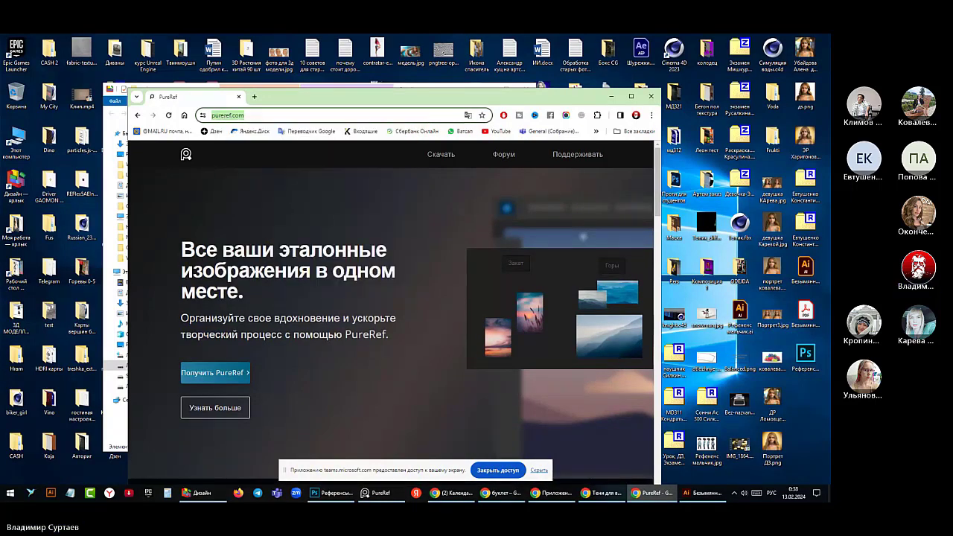
click(450, 493)
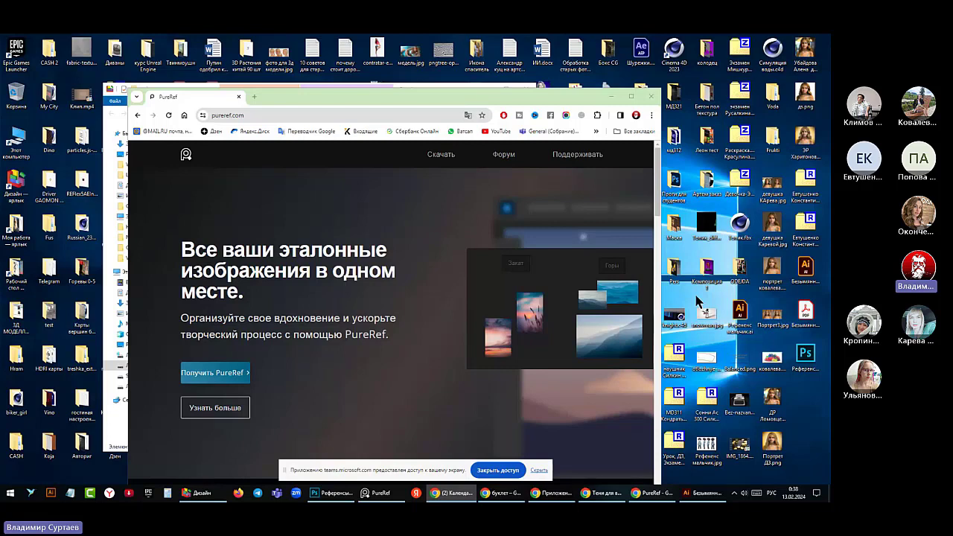
Close the PureRef website window and bring the makeup reference board forward
click(649, 98)
click(650, 99)
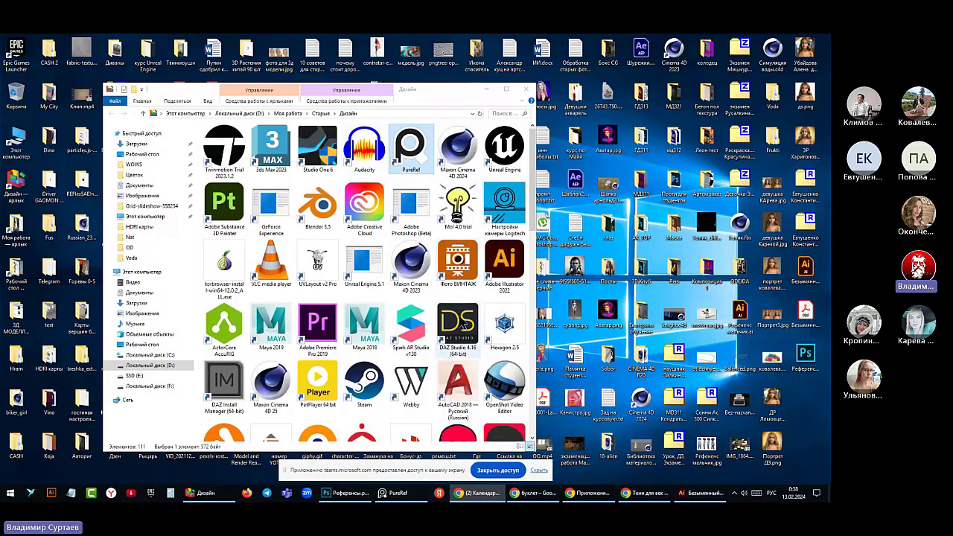
click(417, 494)
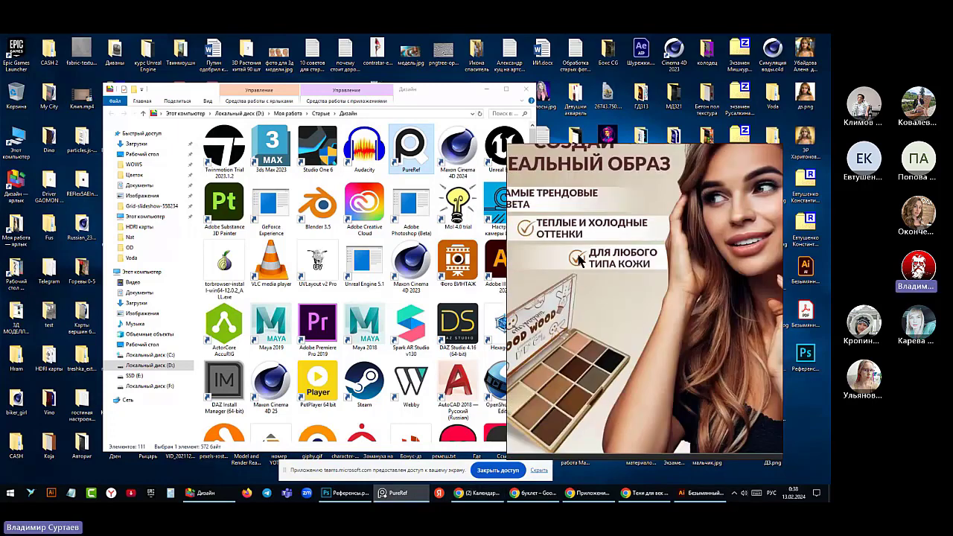
scroll(595, 273, down, 10)
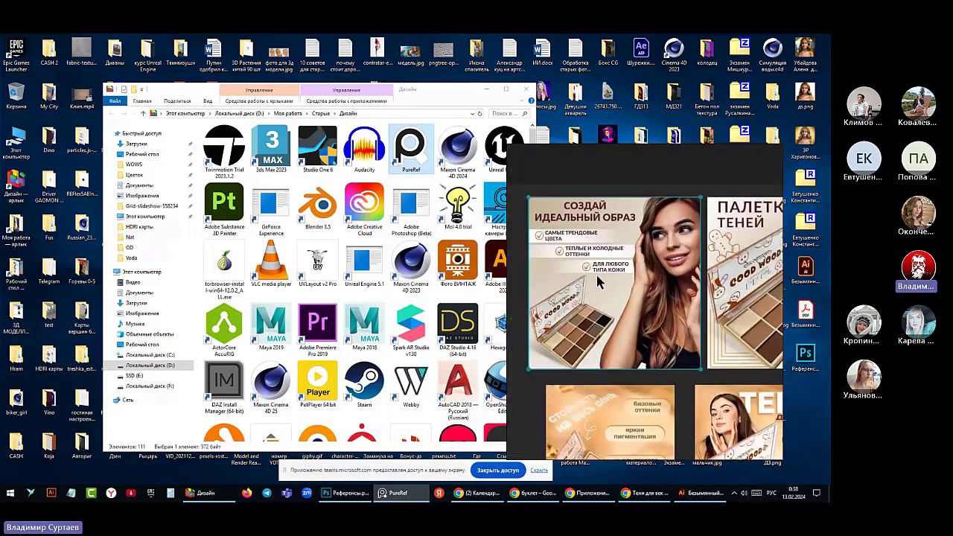
scroll(595, 275, down, 1)
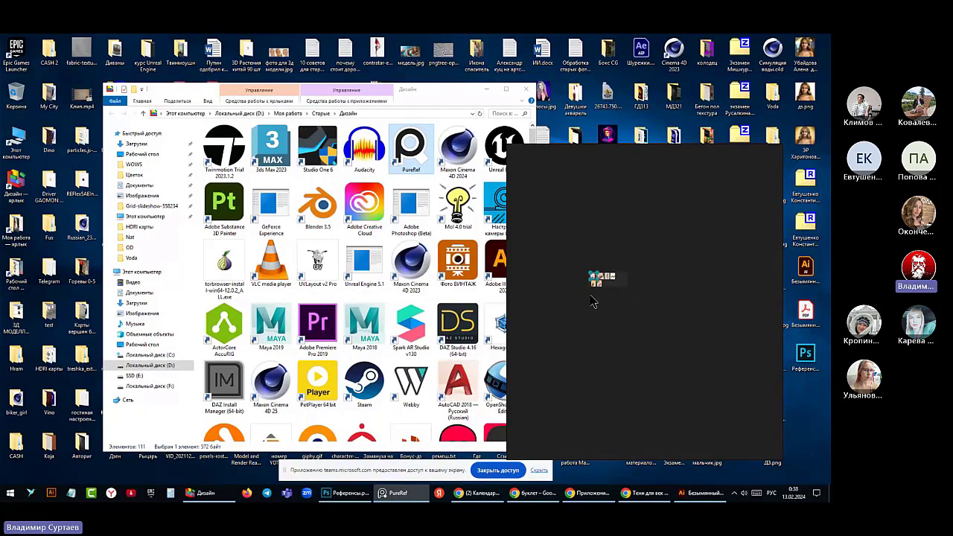
scroll(588, 218, down, 1)
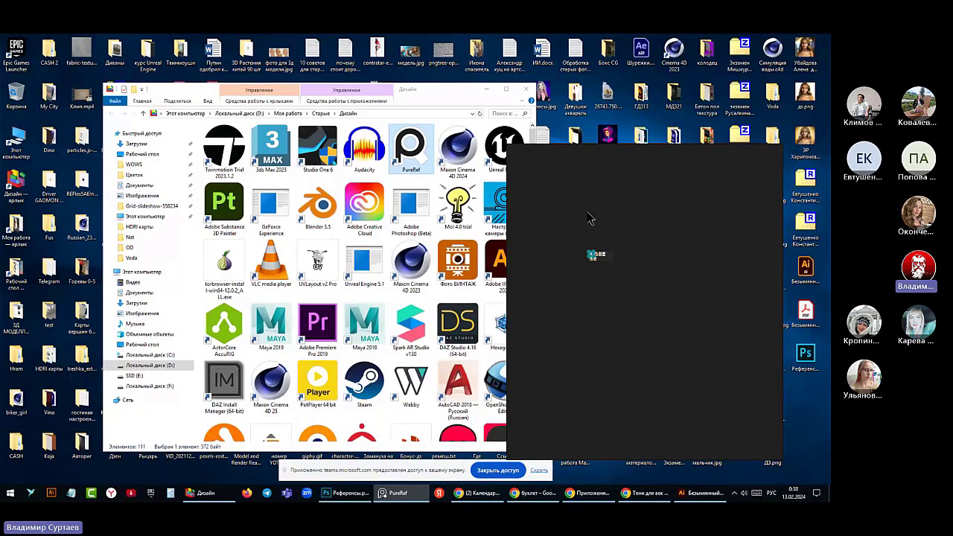
scroll(593, 239, up, 1)
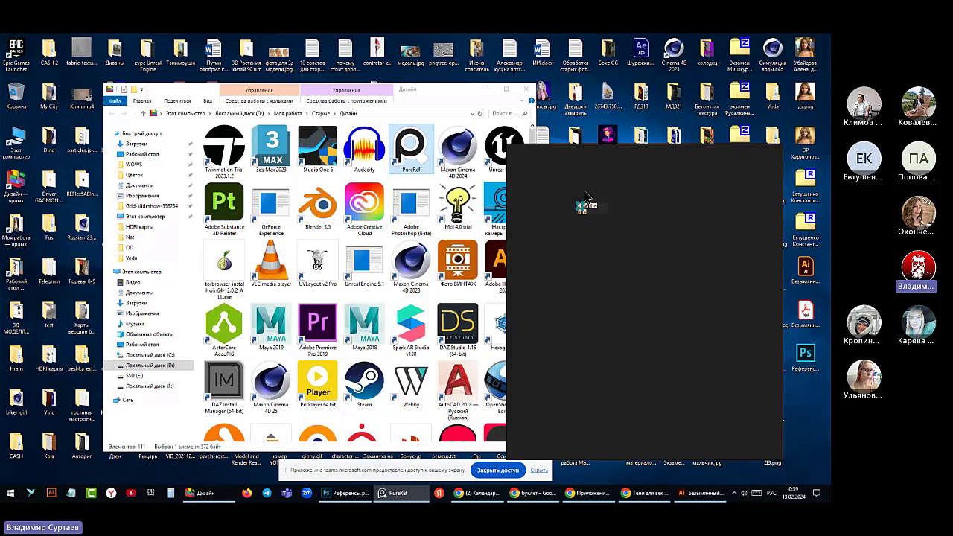
scroll(587, 217, up, 1)
scroll(588, 216, up, 1)
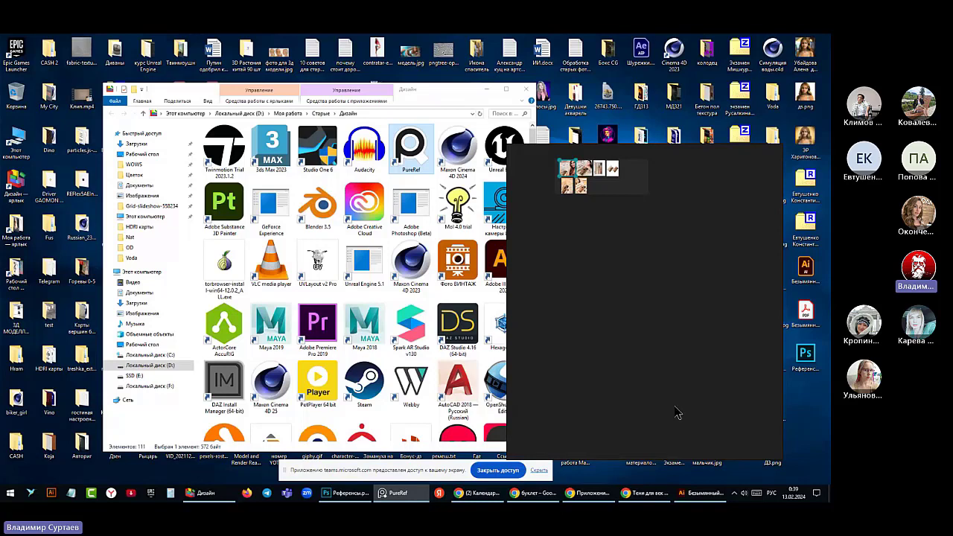
Minimize the Дизайн folder window and the makeup reference board
click(485, 91)
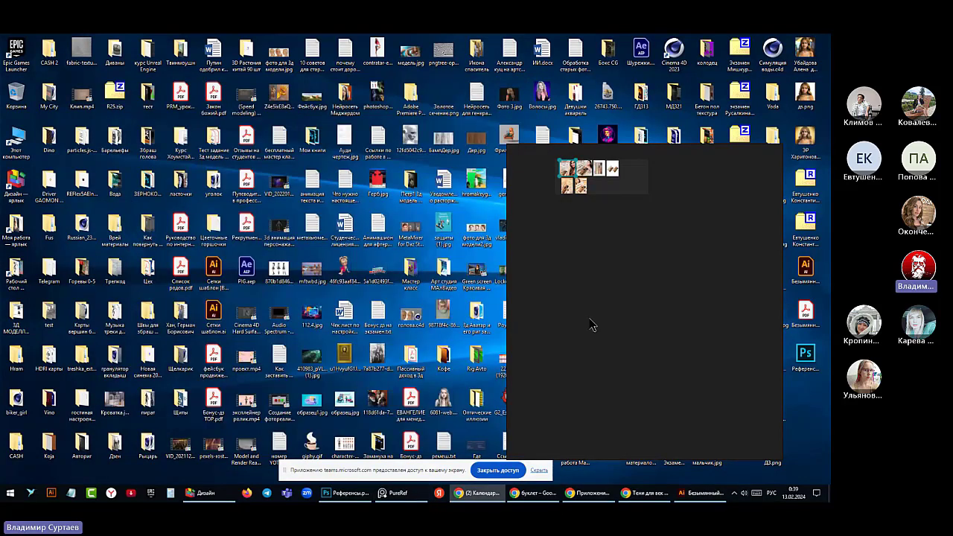
right_click(736, 171)
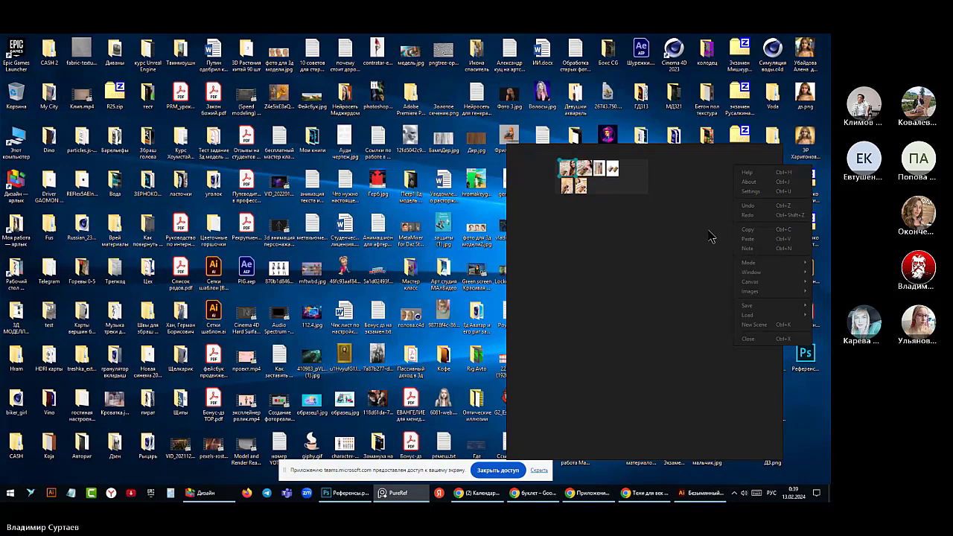
click(417, 496)
Open the AK_TOP folder and look through its folder listing
double_click(674, 184)
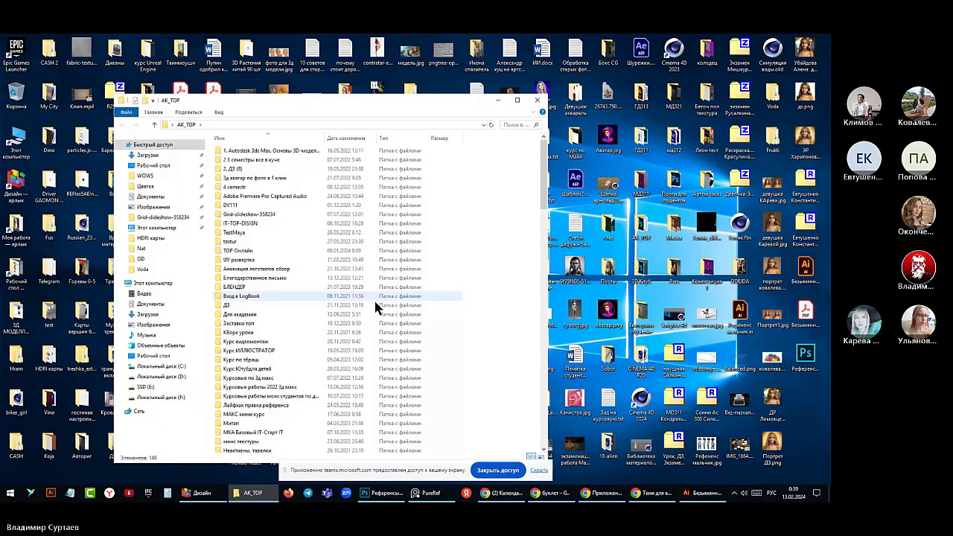
scroll(376, 307, down, 2)
scroll(275, 341, down, 2)
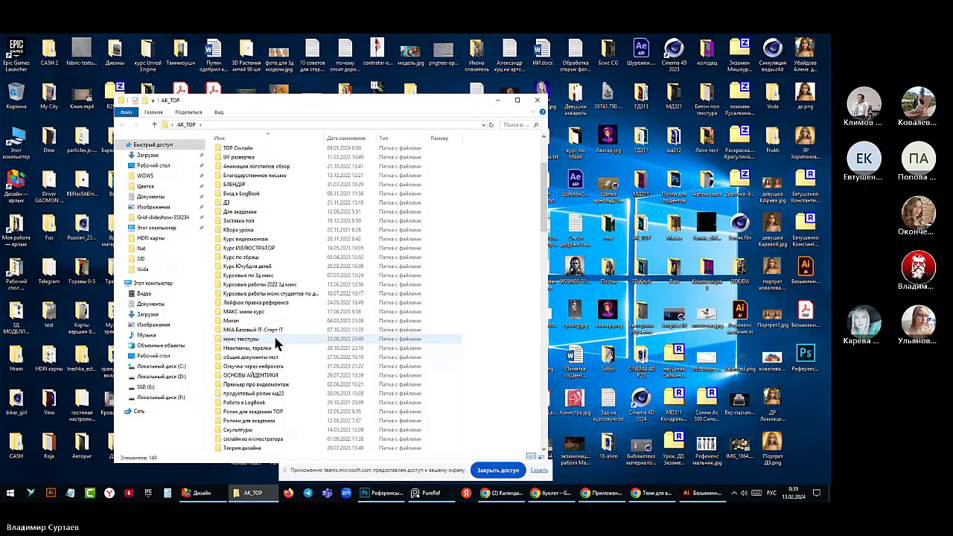
scroll(274, 334, up, 4)
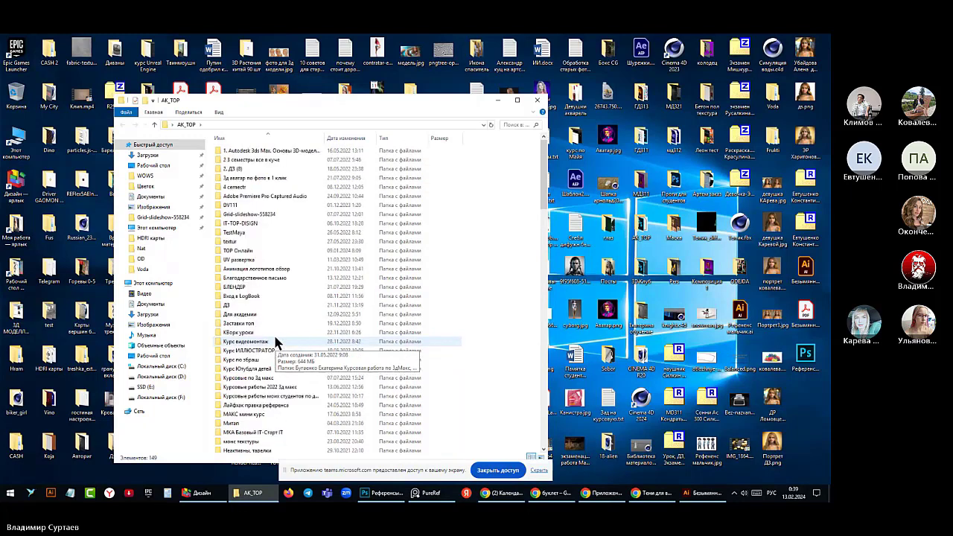
double_click(249, 253)
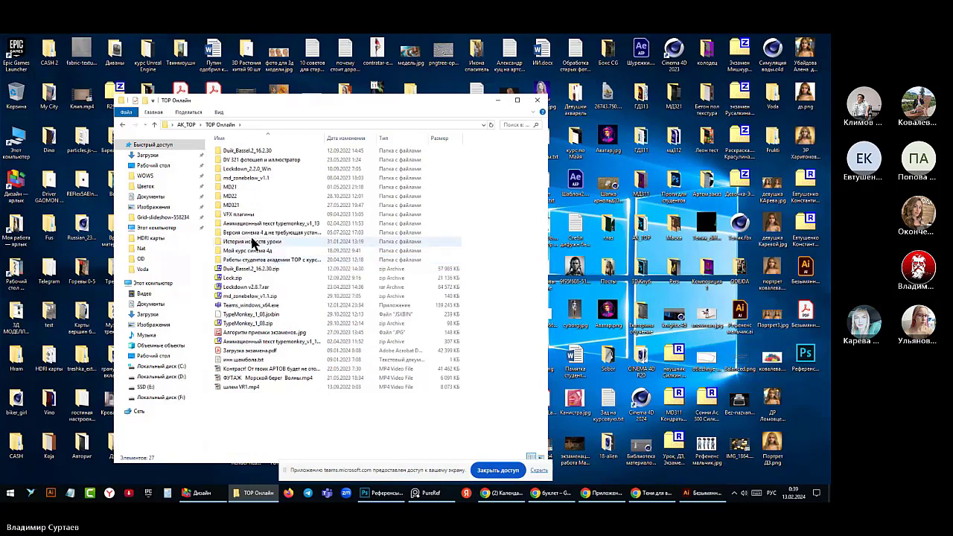
click(186, 125)
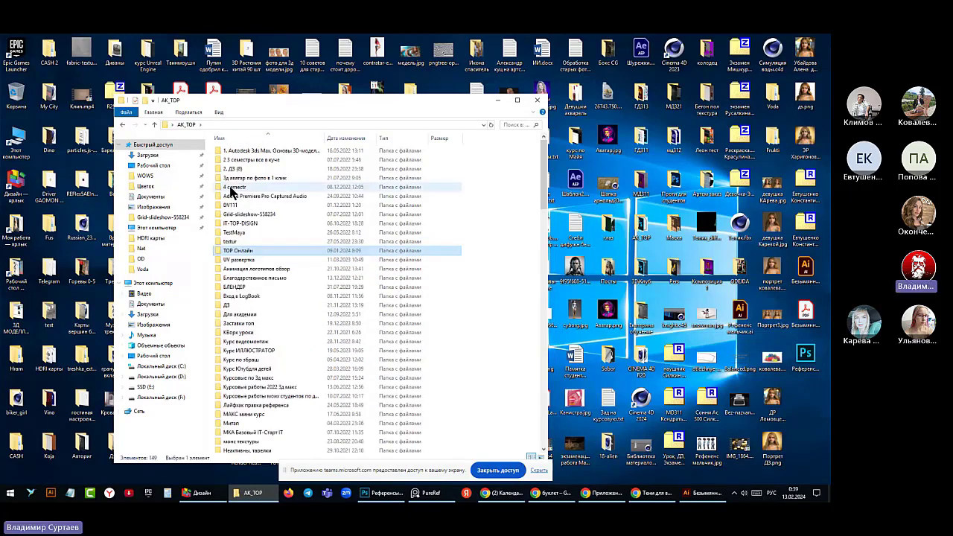
scroll(266, 220, down, 9)
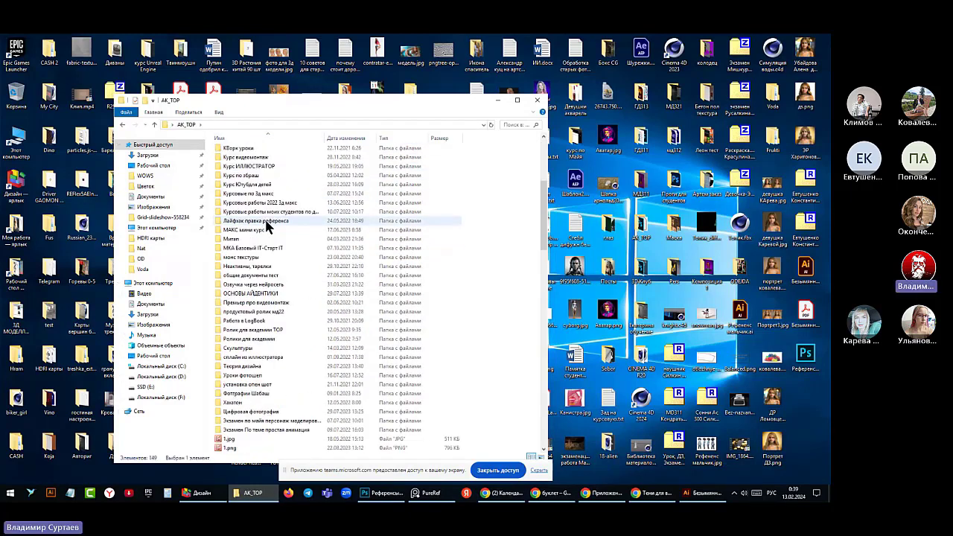
scroll(255, 370, up, 1)
scroll(257, 224, up, 2)
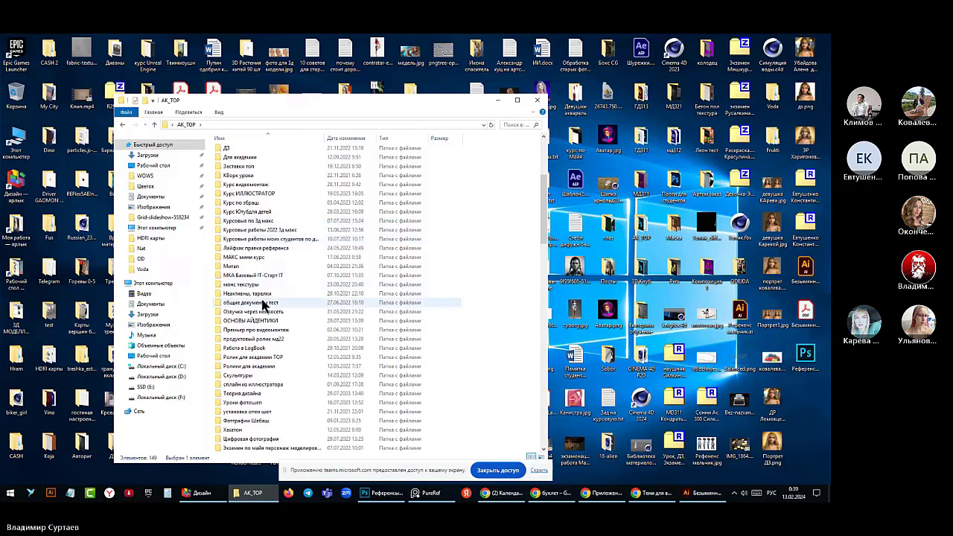
scroll(263, 304, up, 1)
scroll(262, 304, up, 5)
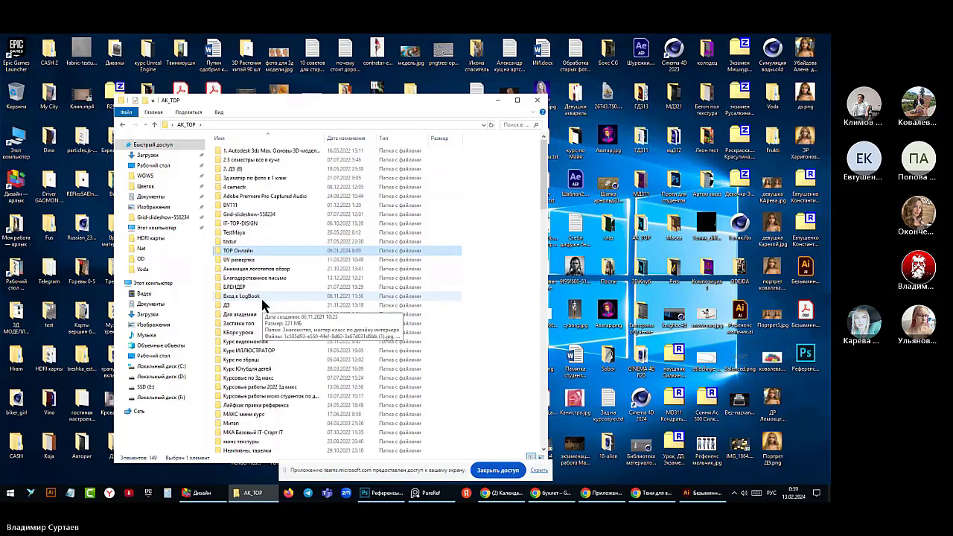
scroll(260, 301, down, 1)
scroll(261, 303, down, 1)
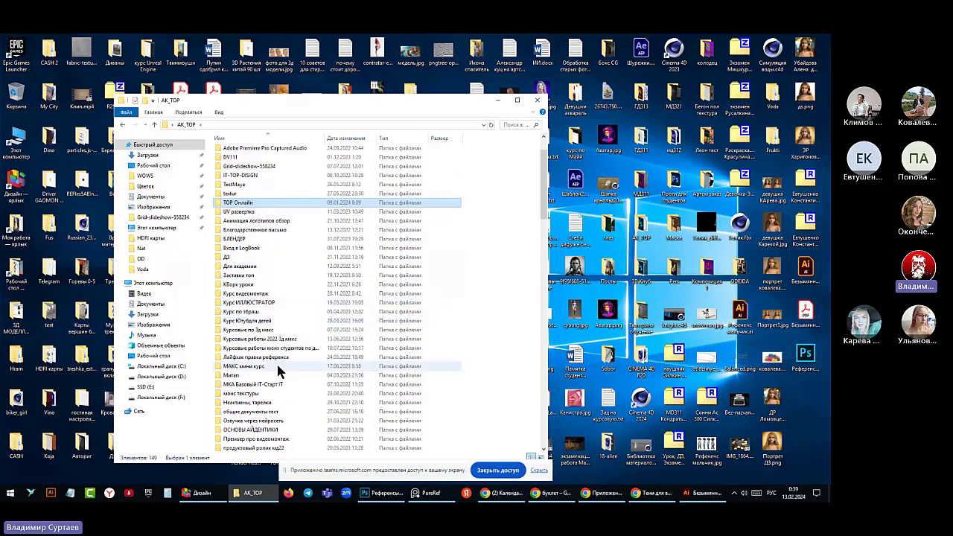
scroll(276, 328, up, 2)
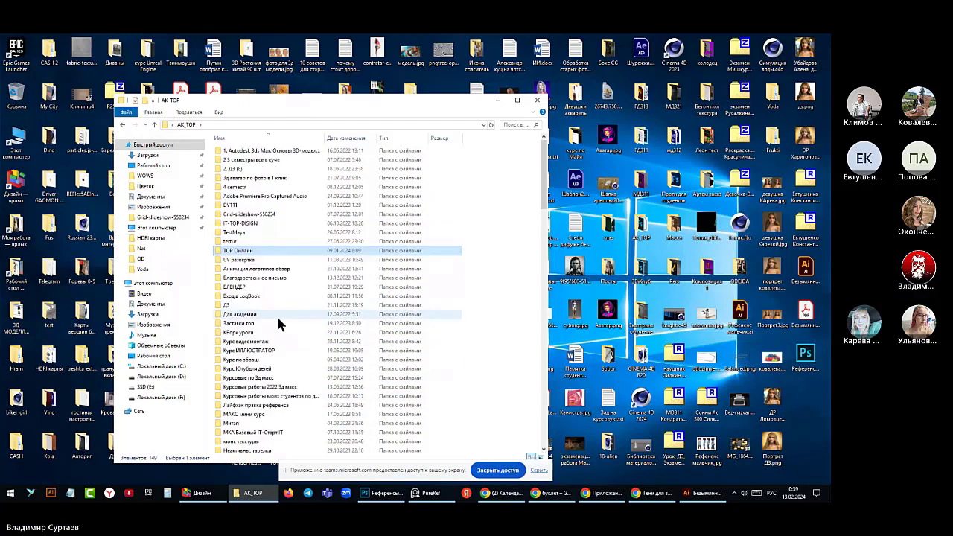
Go into TOP Онлайн > История искусств уроки > 9 урок and open Искусство XIXвека.pur
double_click(256, 251)
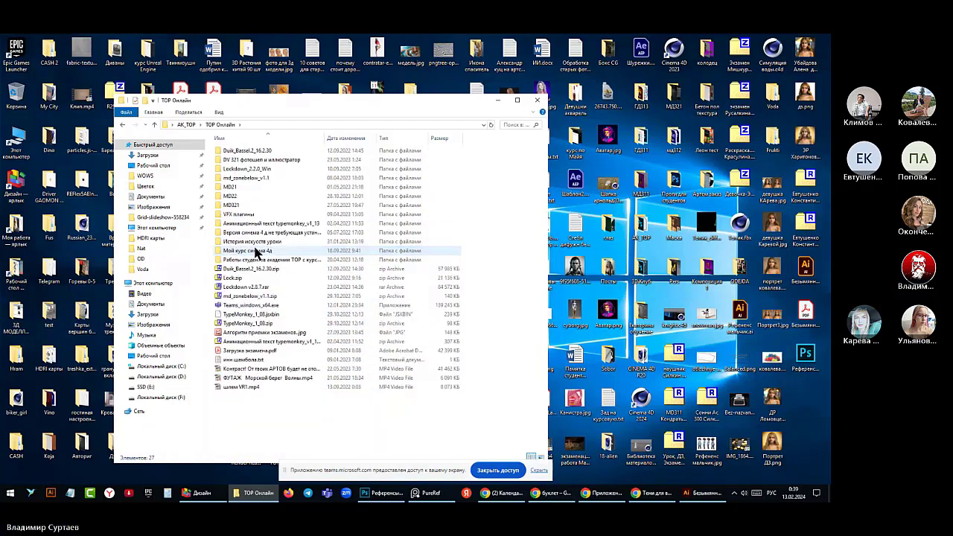
double_click(253, 242)
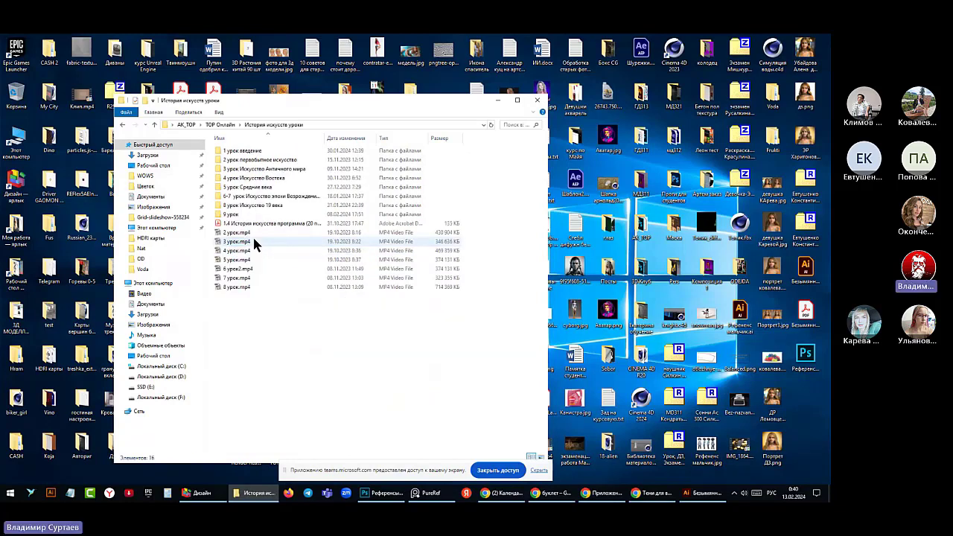
double_click(240, 213)
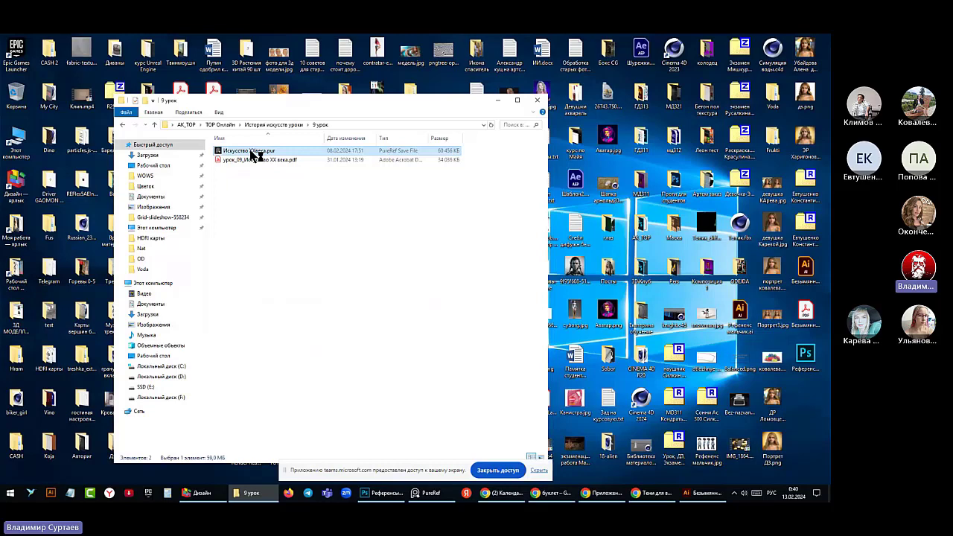
double_click(253, 152)
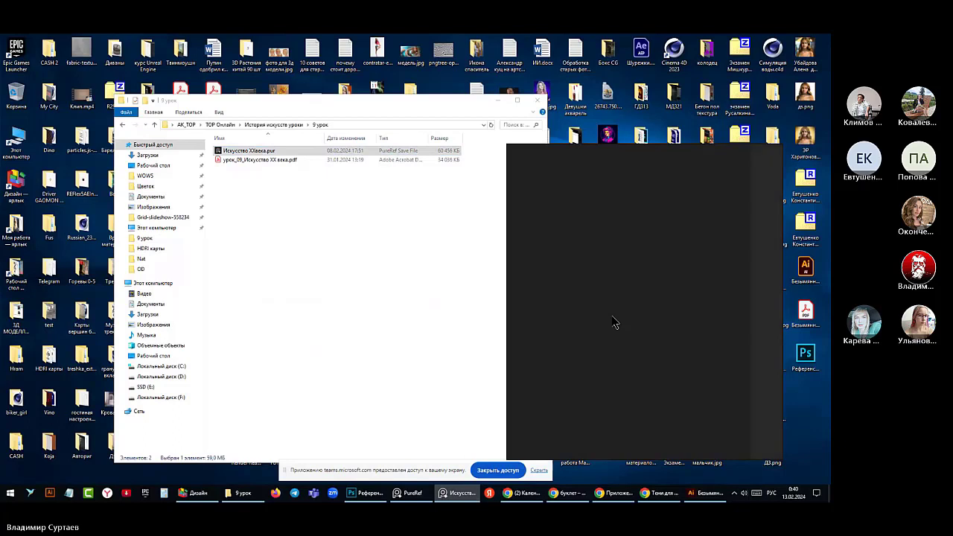
Enlarge the PureRef board window so it covers the folder
scroll(713, 337, up, 2)
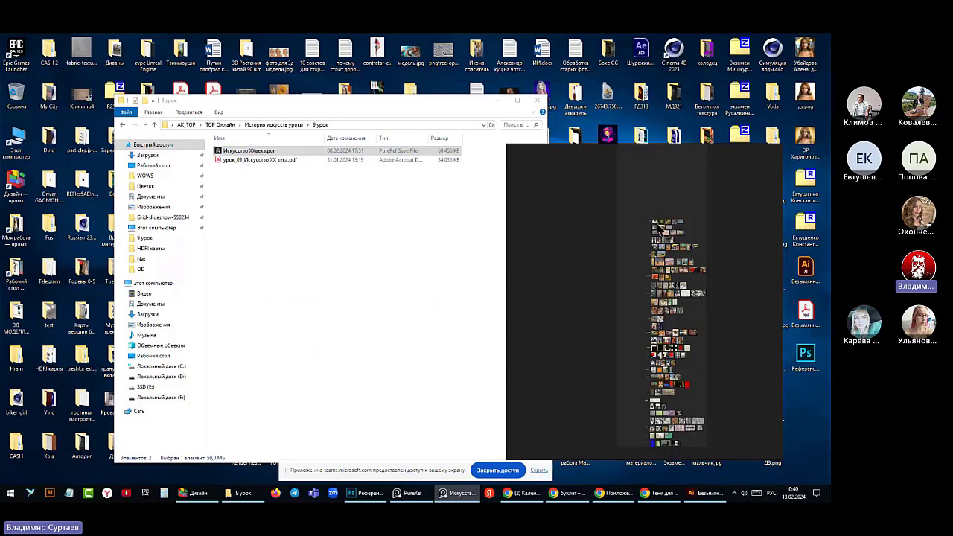
scroll(660, 227, up, 10)
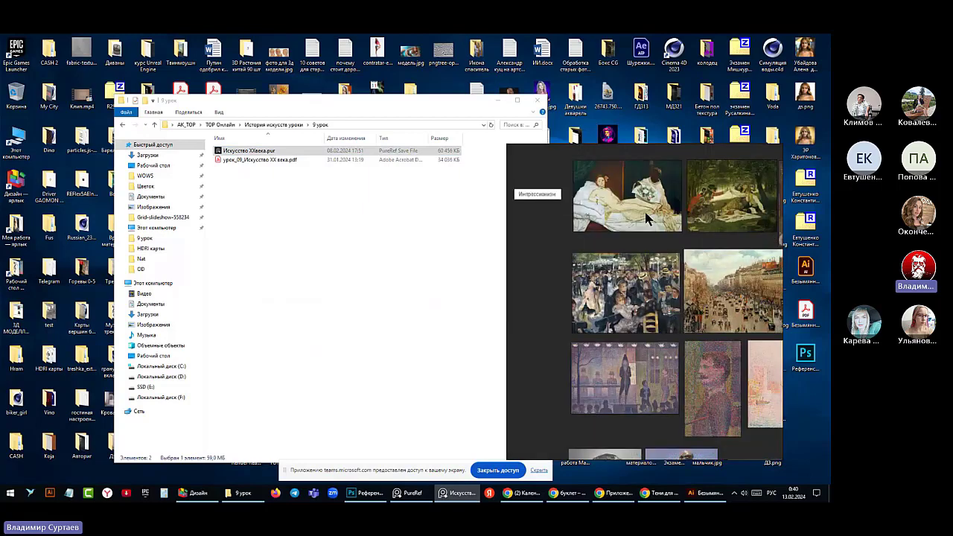
scroll(647, 195, up, 3)
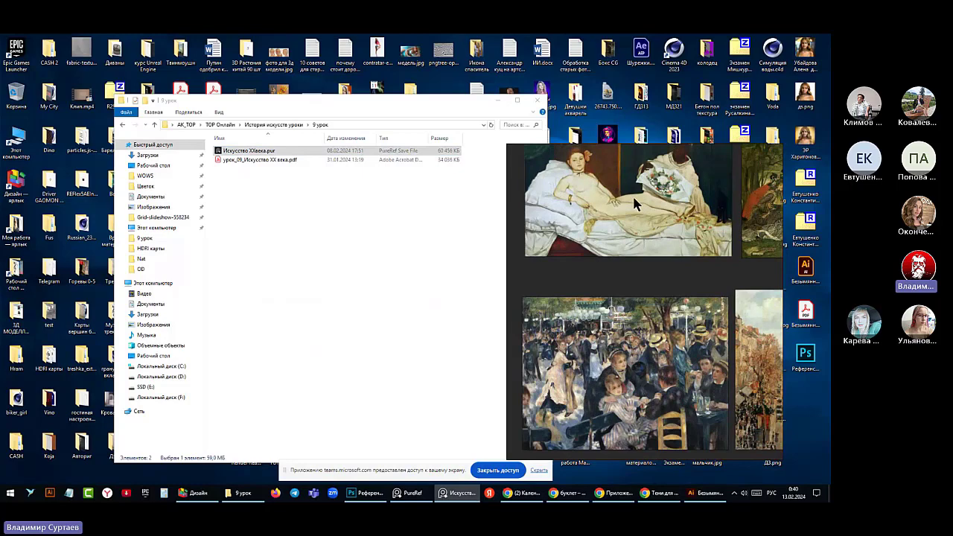
scroll(523, 296, up, 3)
drag(500, 299, 43, 300)
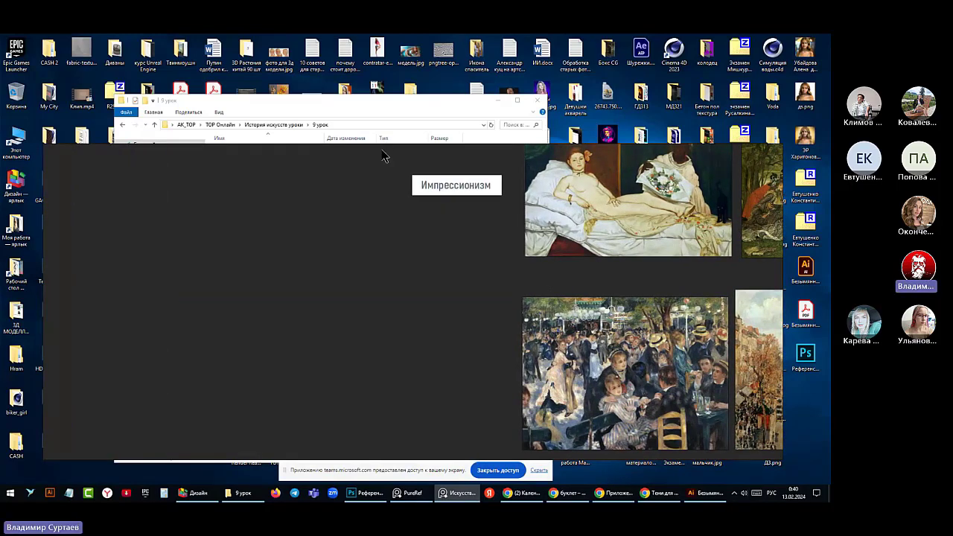
drag(384, 153, 389, 60)
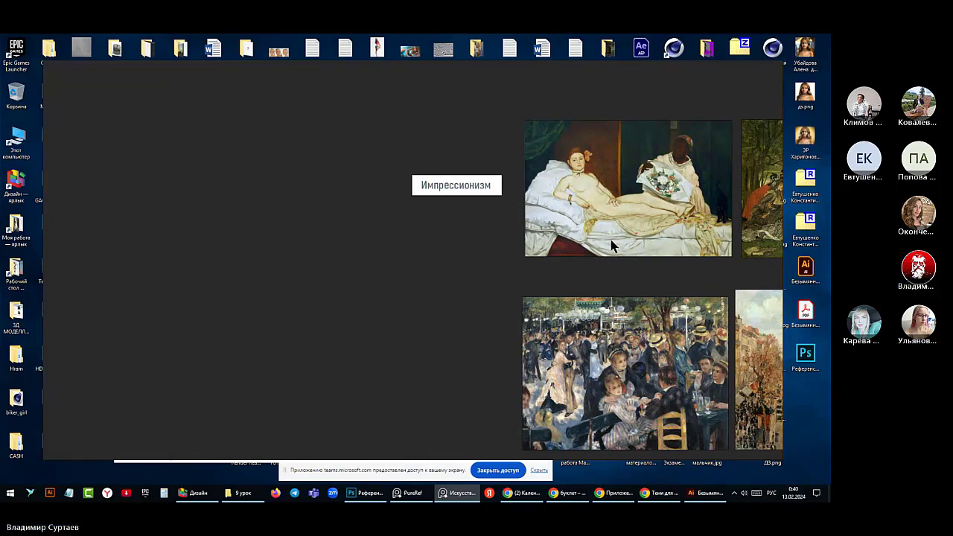
drag(782, 223, 815, 223)
Enlarge Olympia, Déjeuner sur l'herbe, Degas's blue dancers and Impression, Sunrise in turn
scroll(723, 208, up, 2)
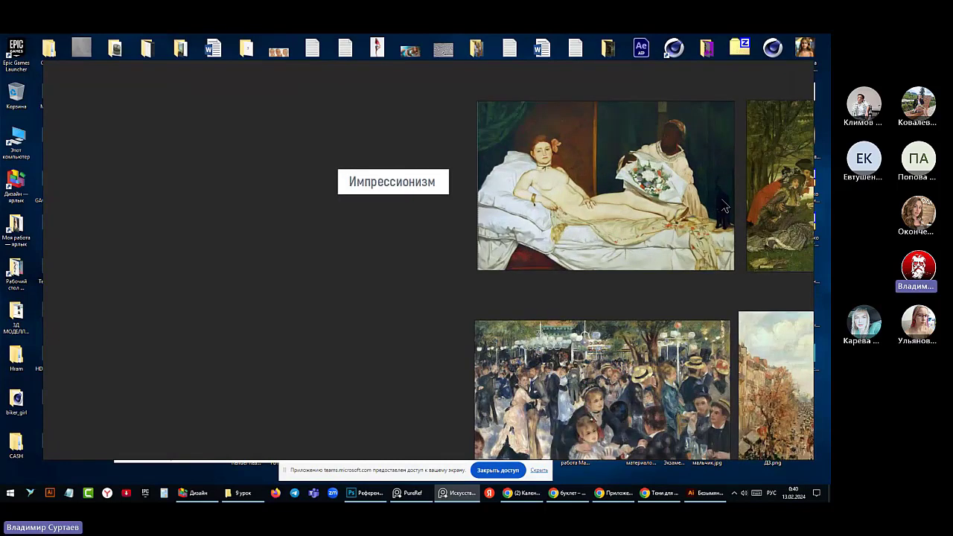
scroll(724, 208, up, 1)
double_click(612, 208)
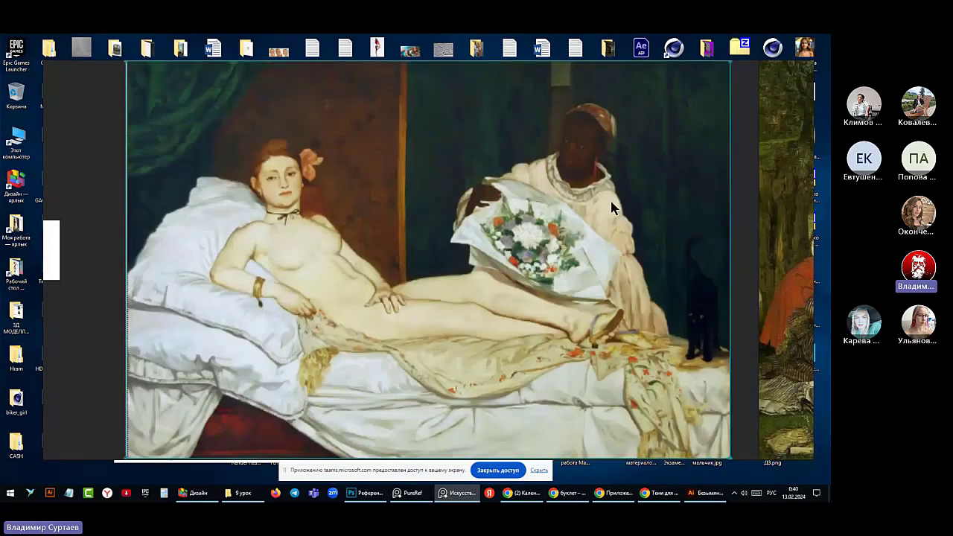
double_click(504, 273)
scroll(713, 305, up, 3)
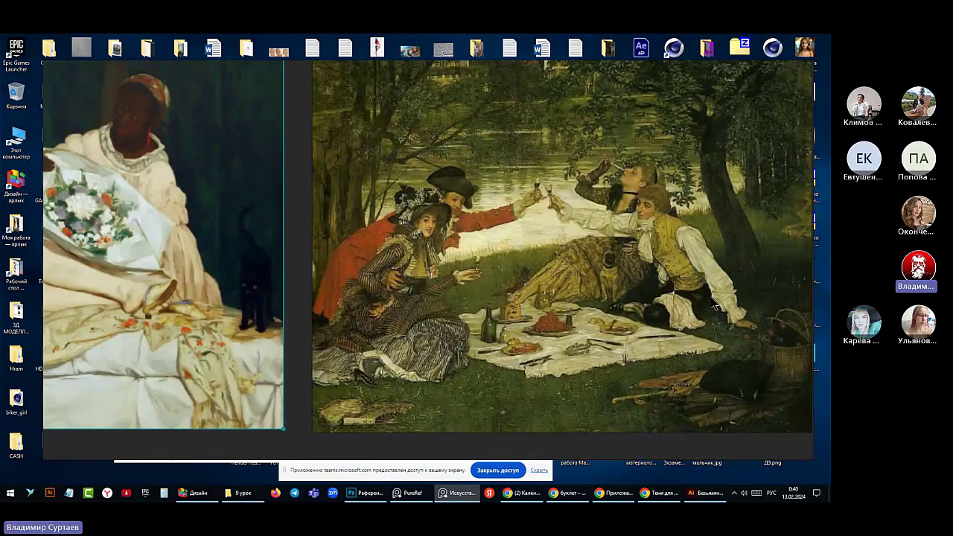
scroll(752, 301, up, 1)
scroll(496, 304, down, 5)
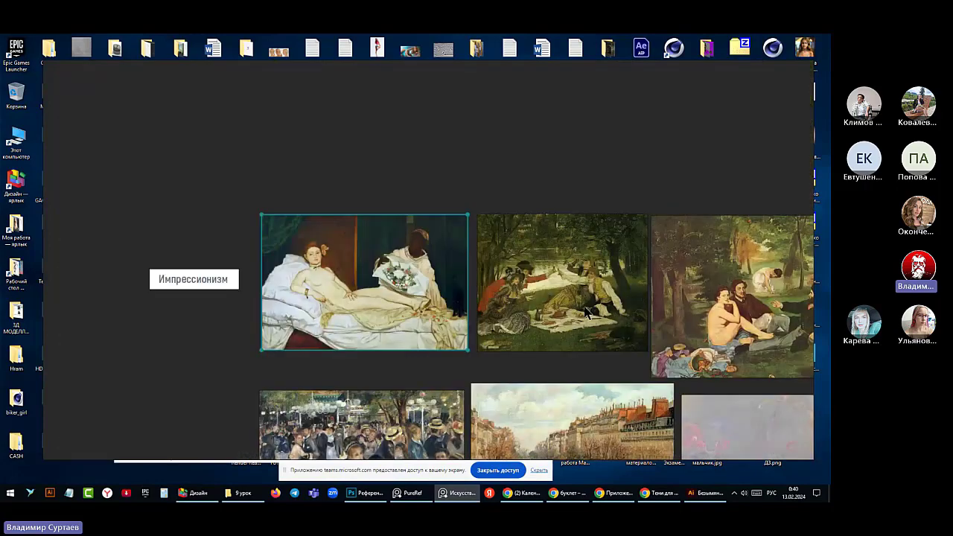
double_click(707, 308)
scroll(703, 312, up, 1)
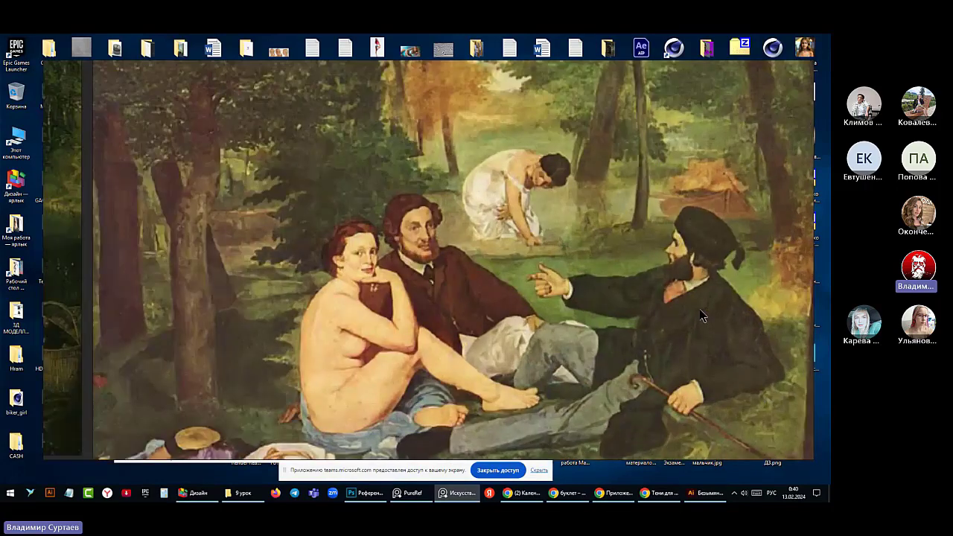
scroll(684, 309, down, 2)
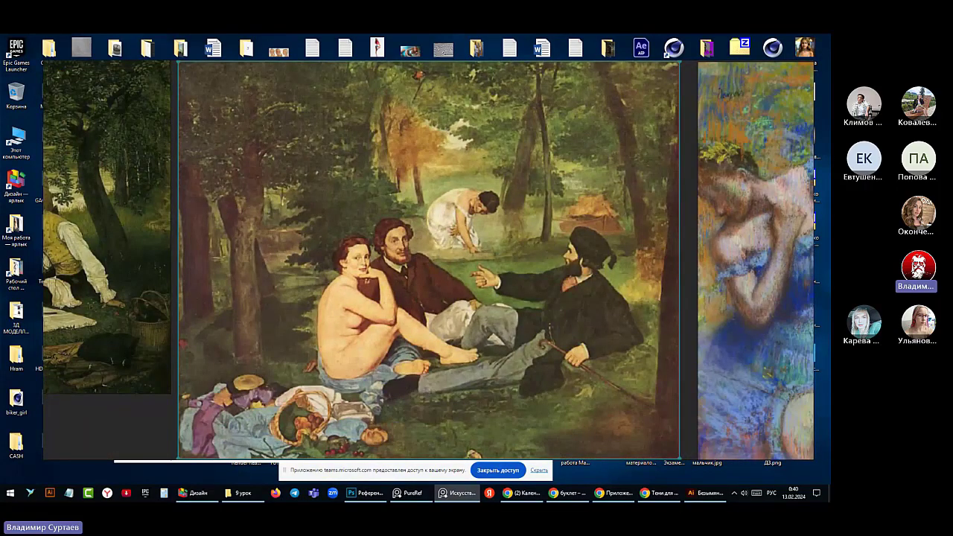
double_click(752, 276)
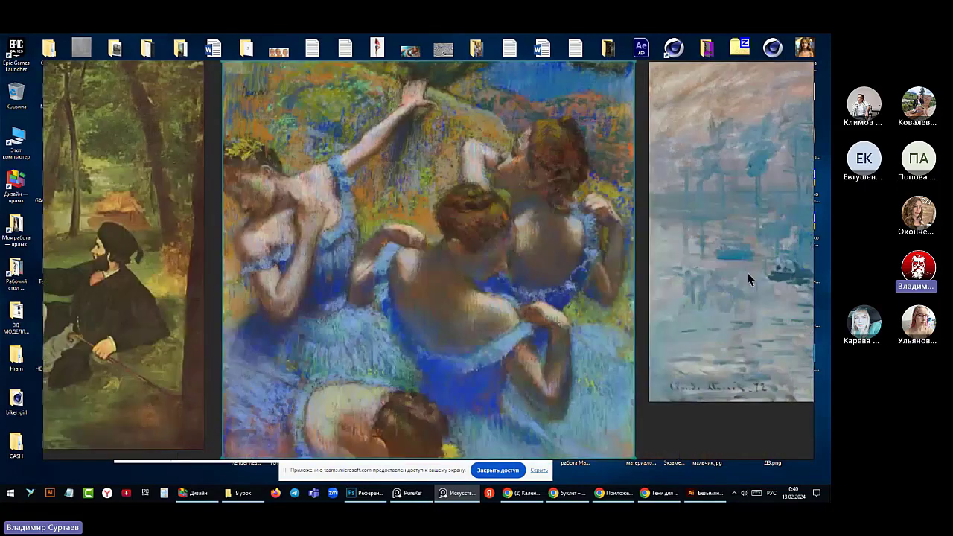
double_click(688, 256)
Browse further down the board and enlarge the red futurist painting
scroll(685, 251, down, 6)
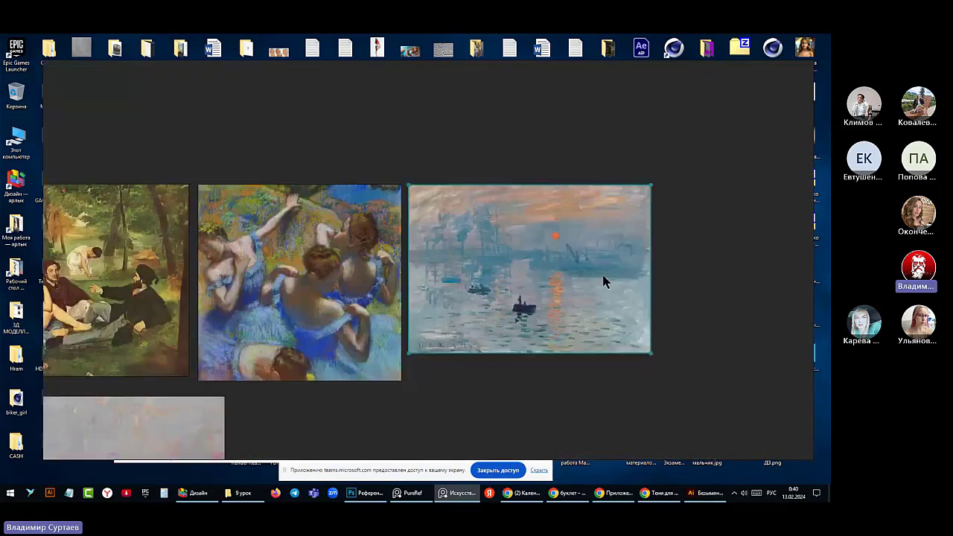
scroll(439, 239, down, 5)
scroll(439, 239, down, 2)
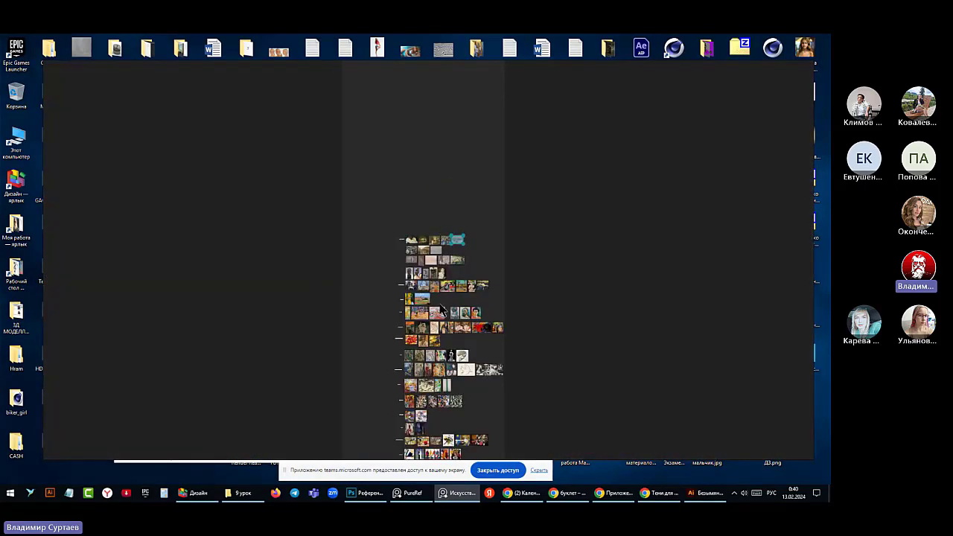
scroll(416, 201, down, 3)
scroll(414, 236, up, 4)
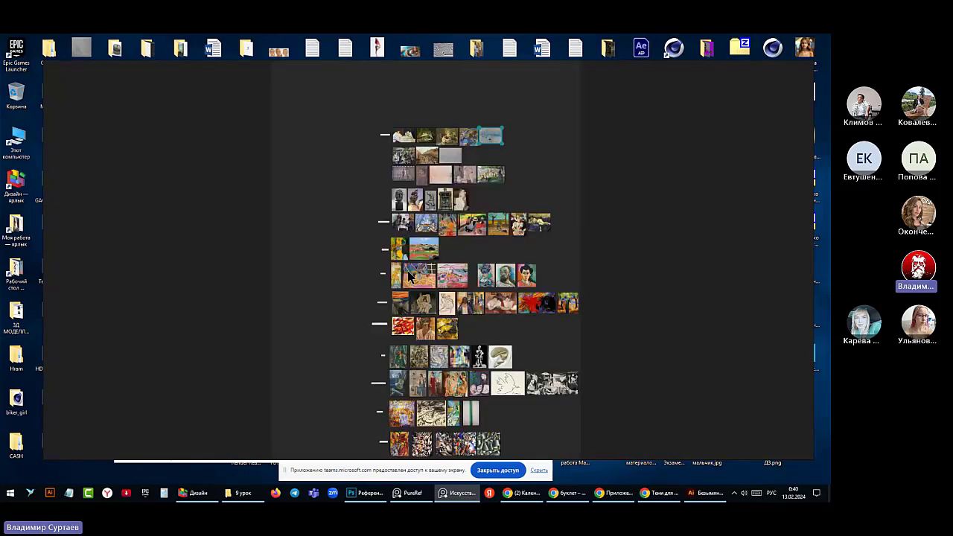
scroll(408, 276, up, 5)
scroll(310, 174, up, 4)
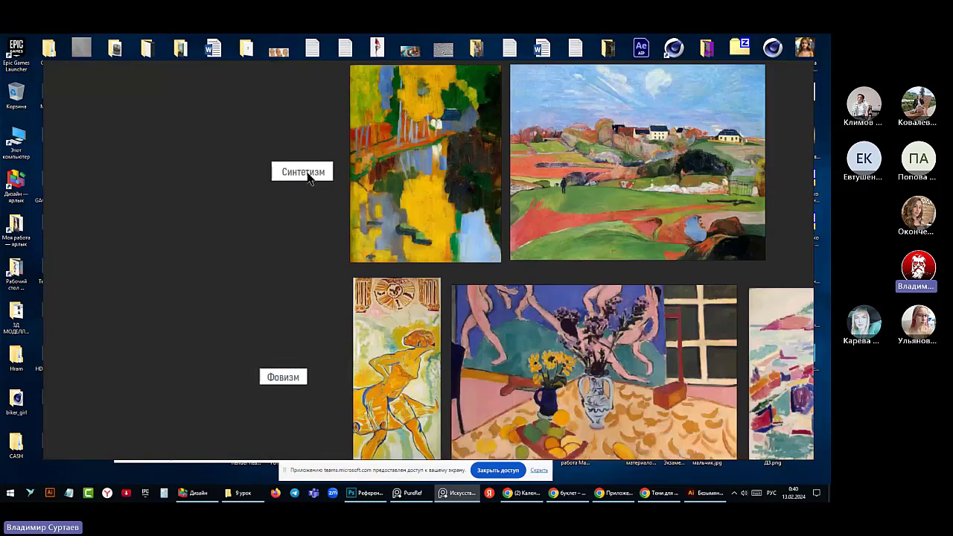
scroll(459, 195, down, 3)
scroll(459, 195, down, 5)
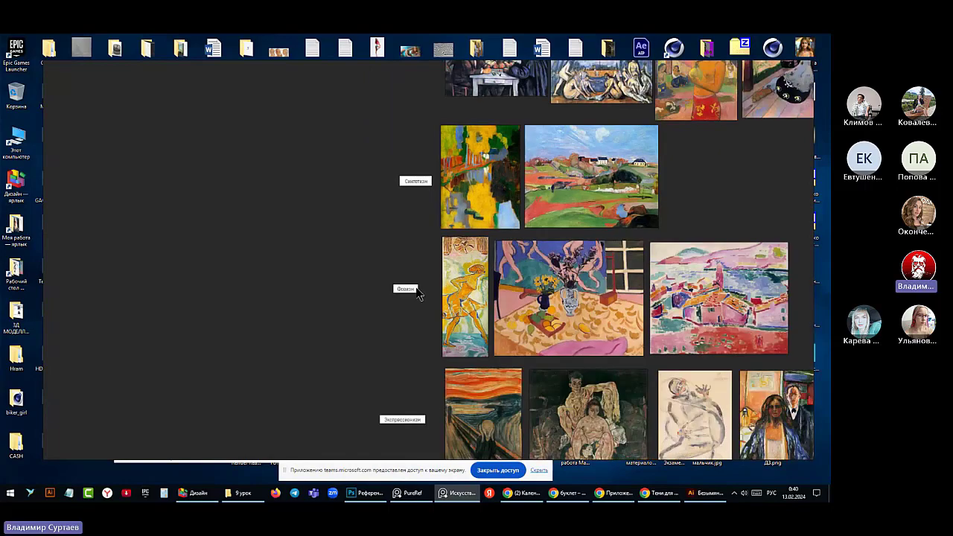
scroll(434, 361, up, 3)
scroll(434, 360, up, 4)
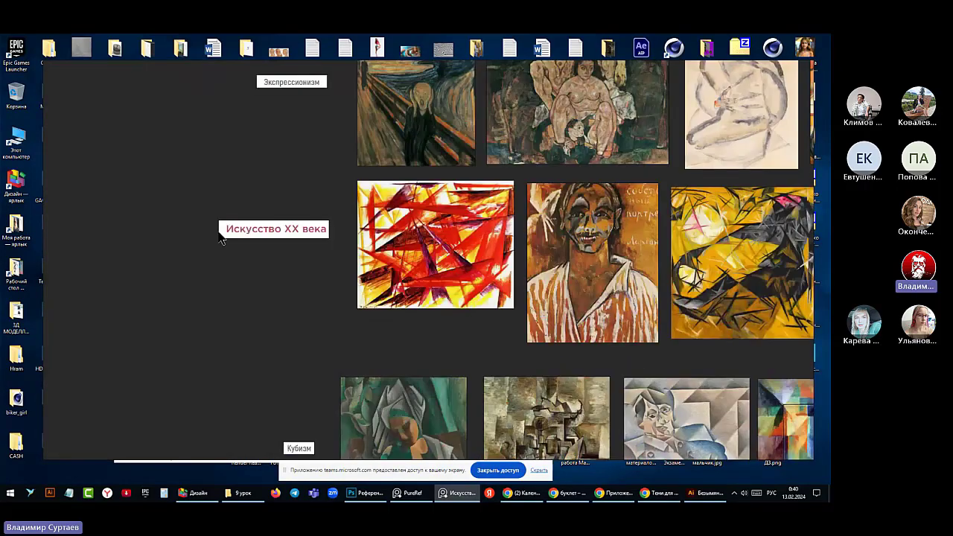
double_click(480, 268)
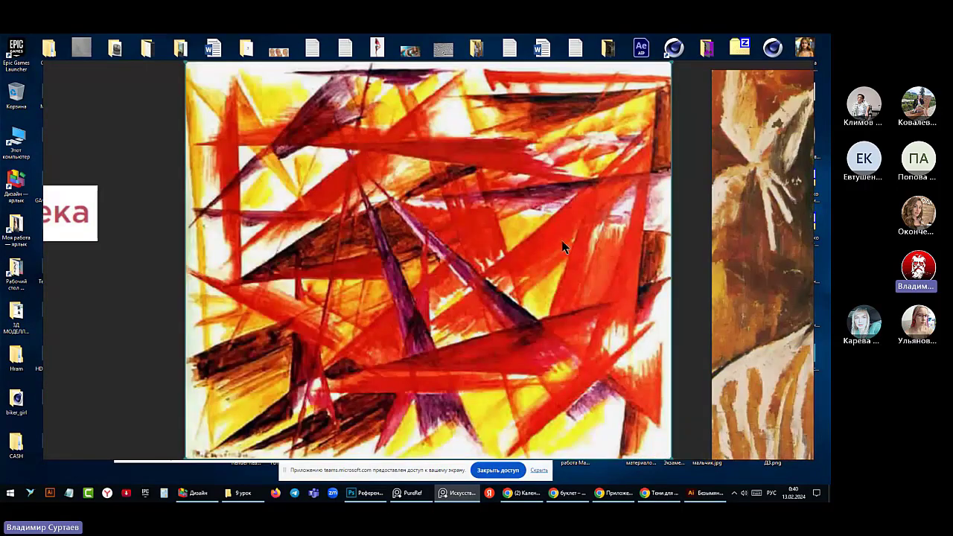
scroll(564, 248, down, 8)
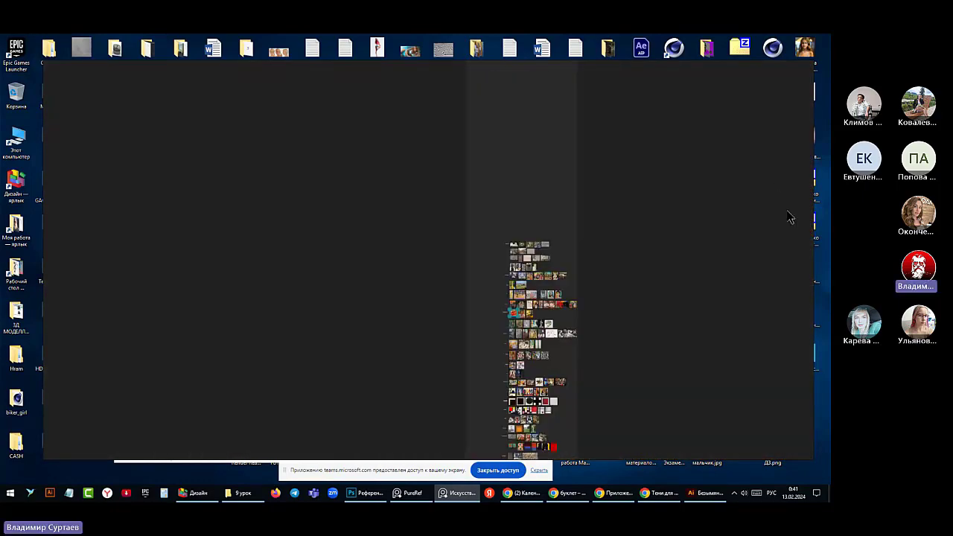
scroll(548, 334, up, 2)
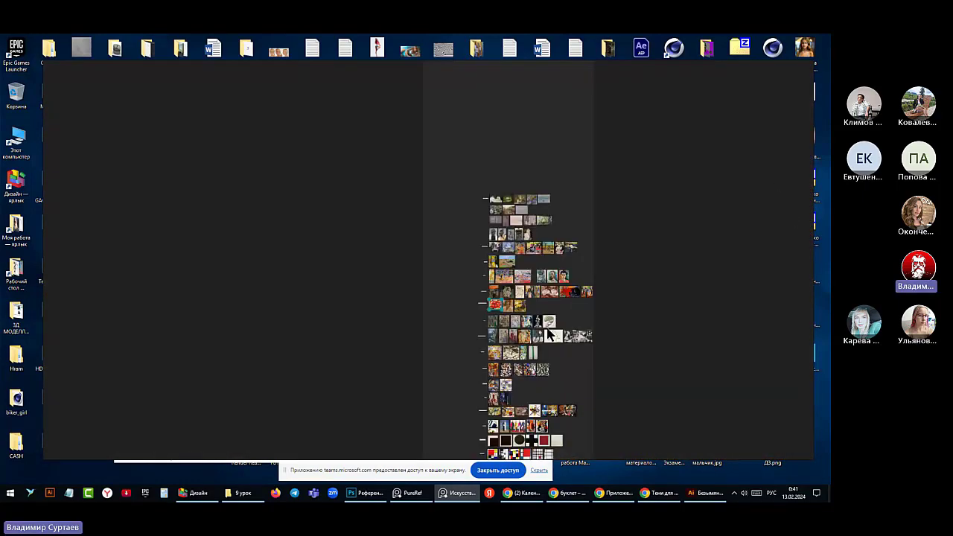
scroll(549, 334, up, 4)
scroll(549, 334, down, 6)
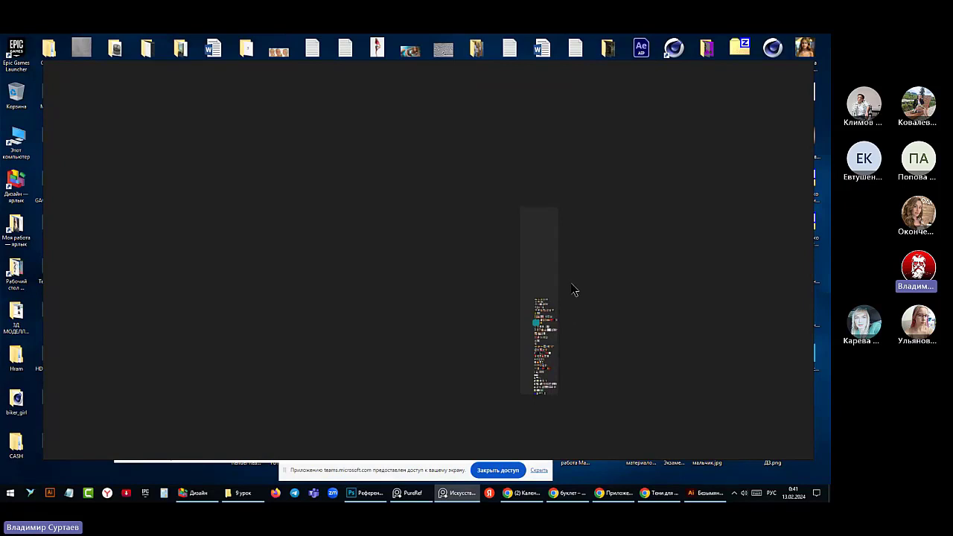
scroll(542, 399, up, 2)
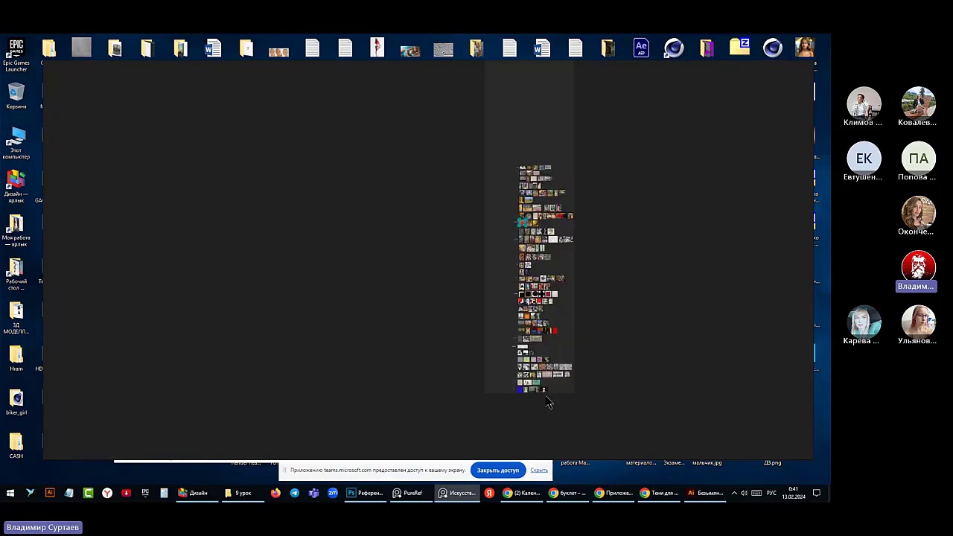
scroll(542, 391, down, 1)
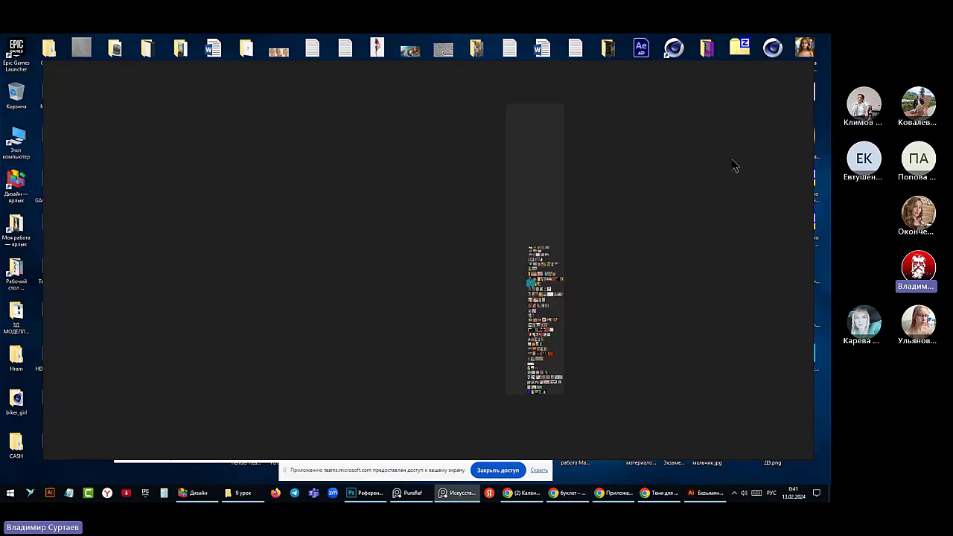
Close the board, discarding changes with Don't Save
right_click(712, 204)
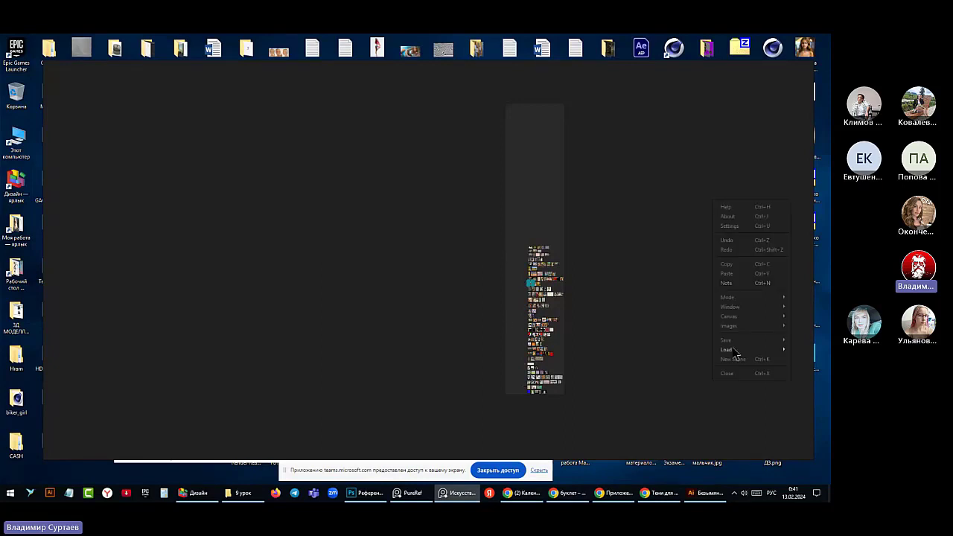
click(727, 372)
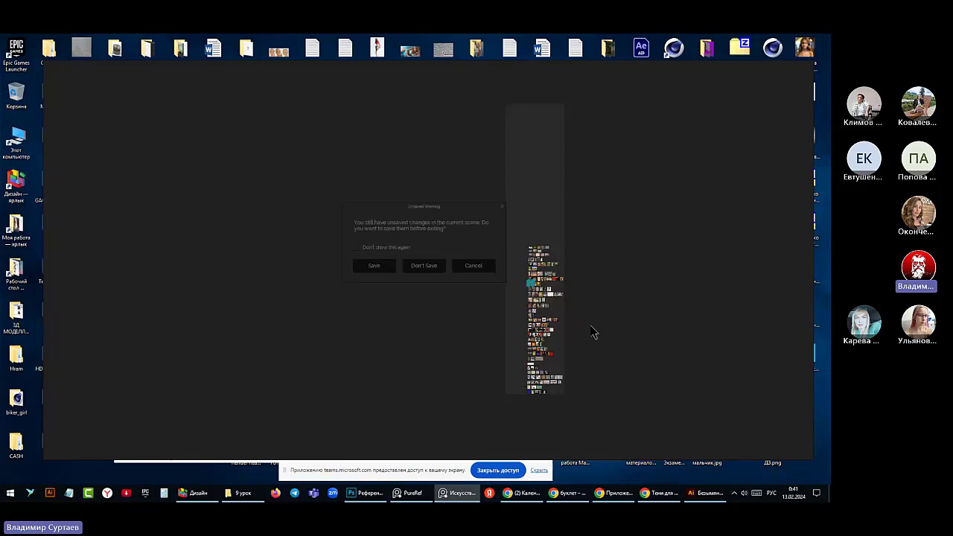
click(424, 266)
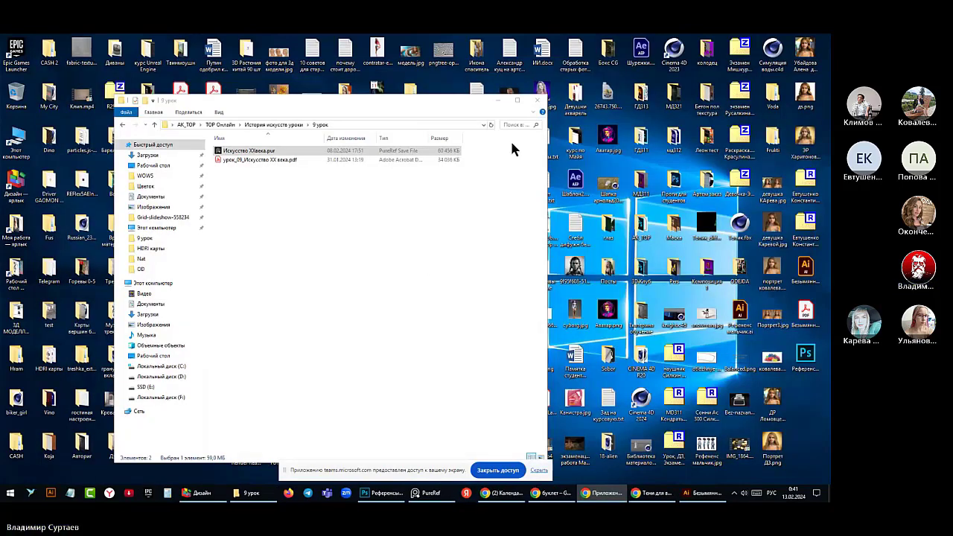
Close the 9 урок folder and fit the palette image to the board view
click(538, 101)
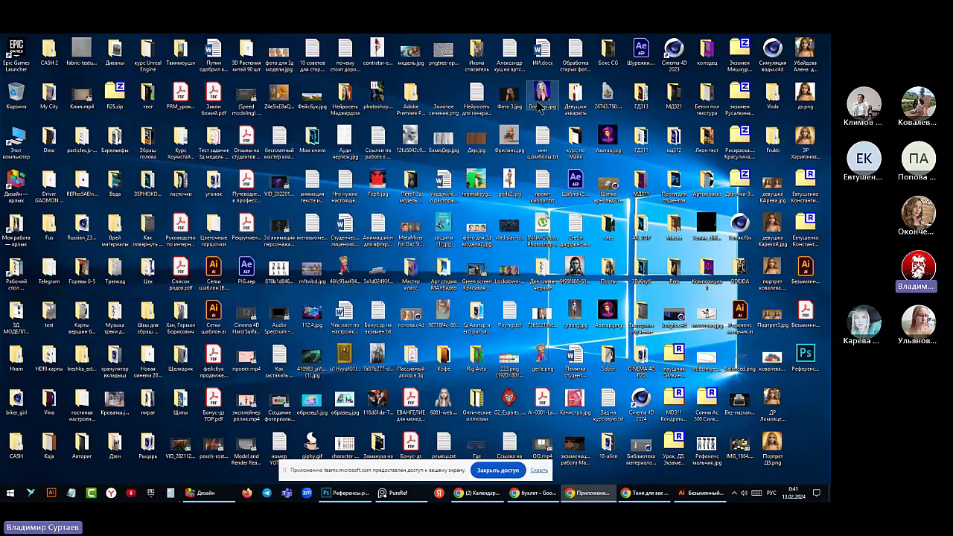
click(405, 496)
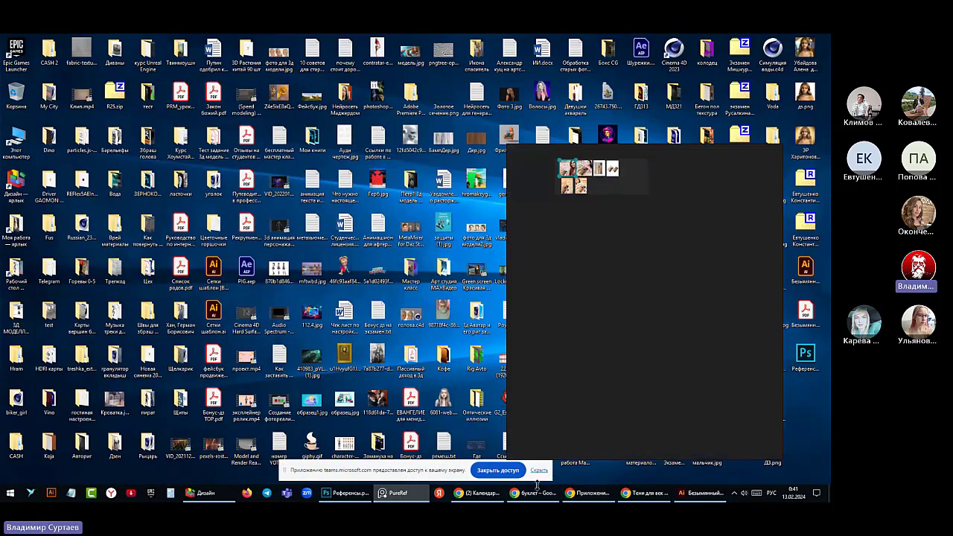
click(346, 492)
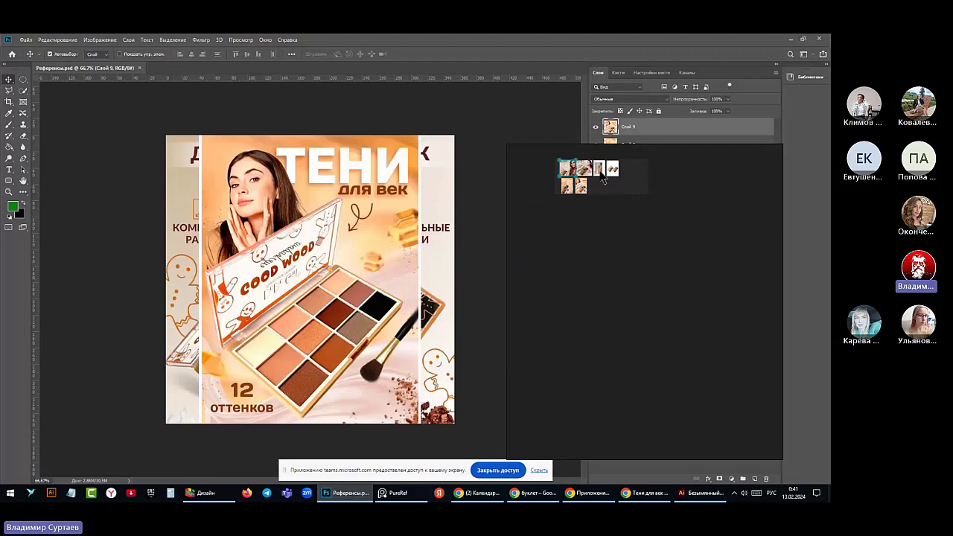
key(f)
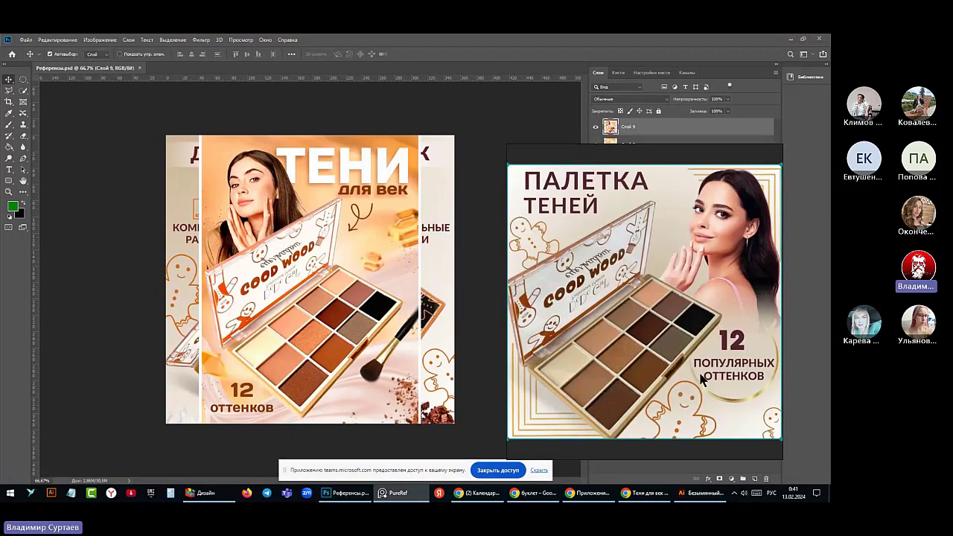
Close the palette board, saving it as 'Рефы тени', then minimize Photoshop
right_click(737, 284)
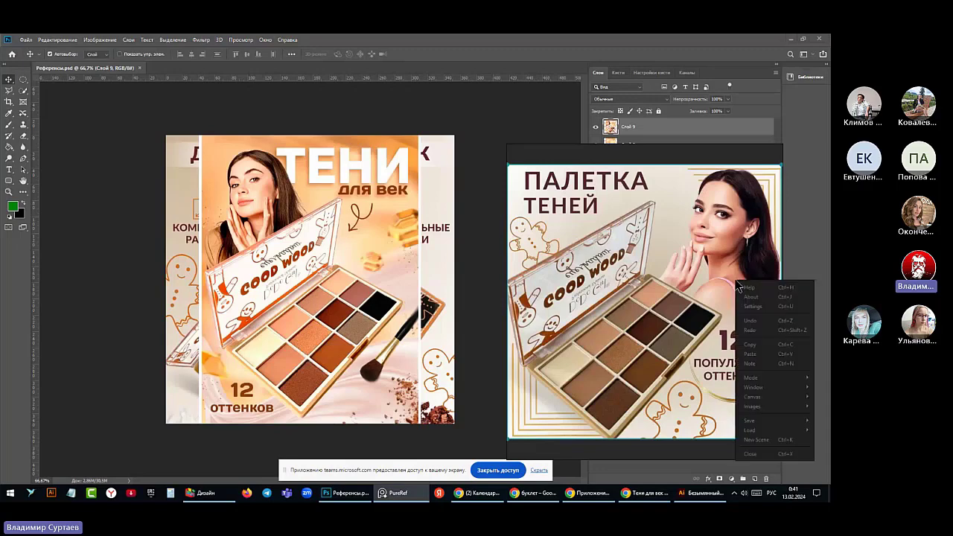
click(749, 454)
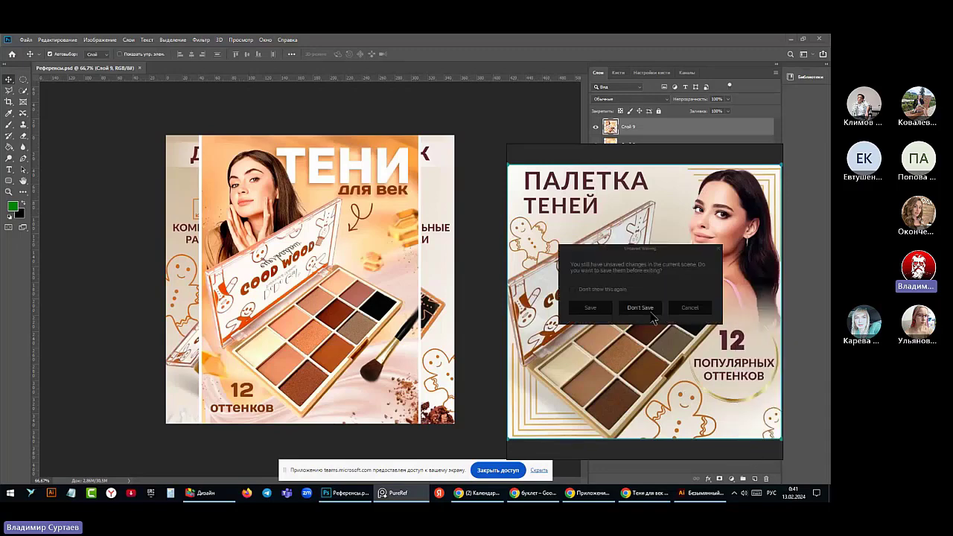
click(601, 309)
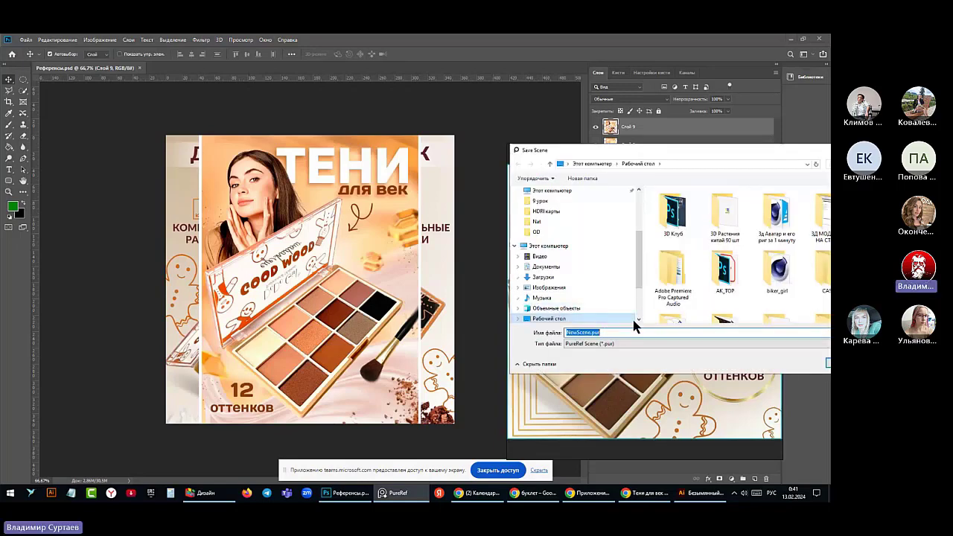
text(Ре)
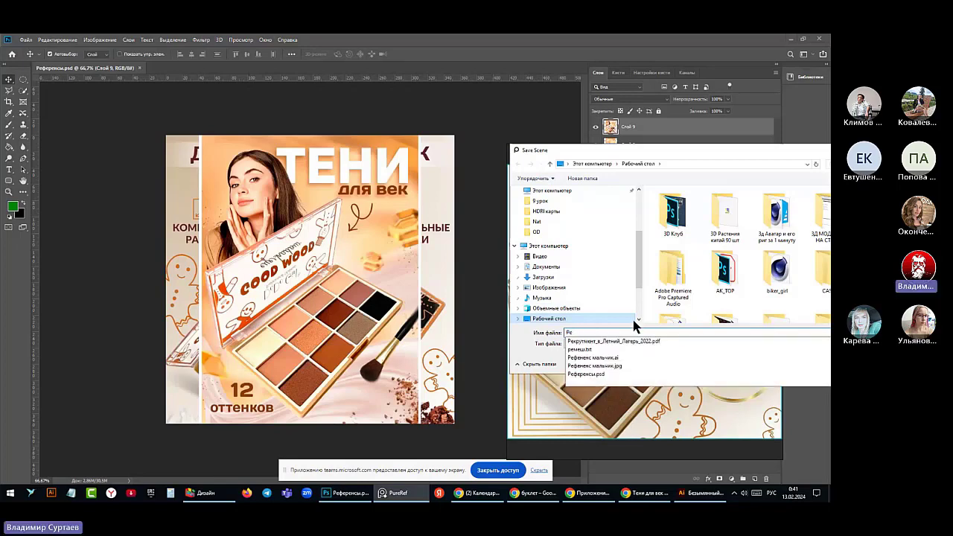
text(фы)
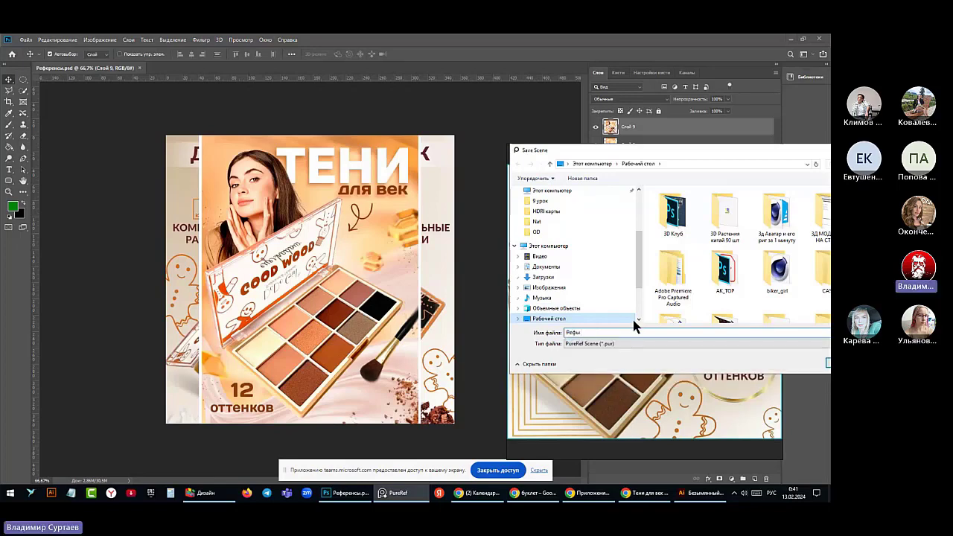
text( тени)
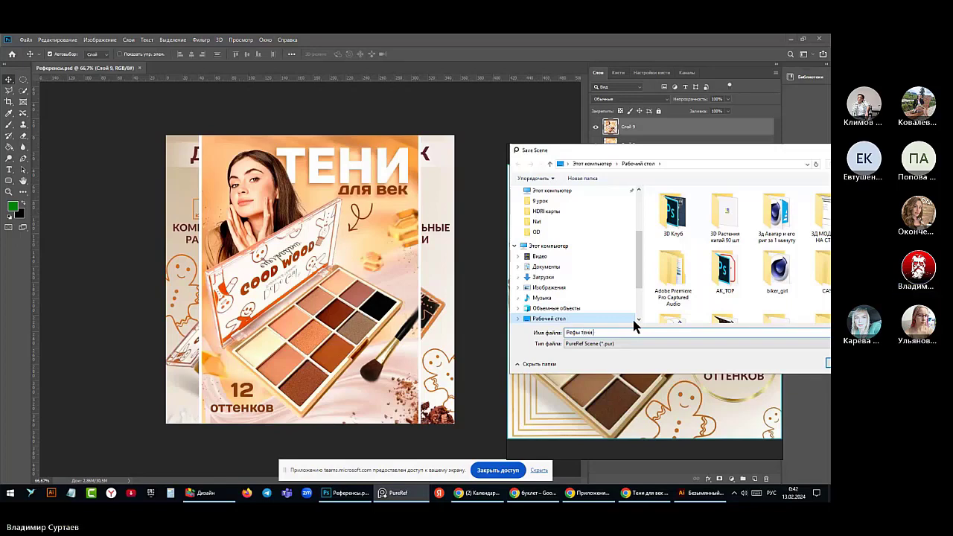
drag(752, 153, 660, 154)
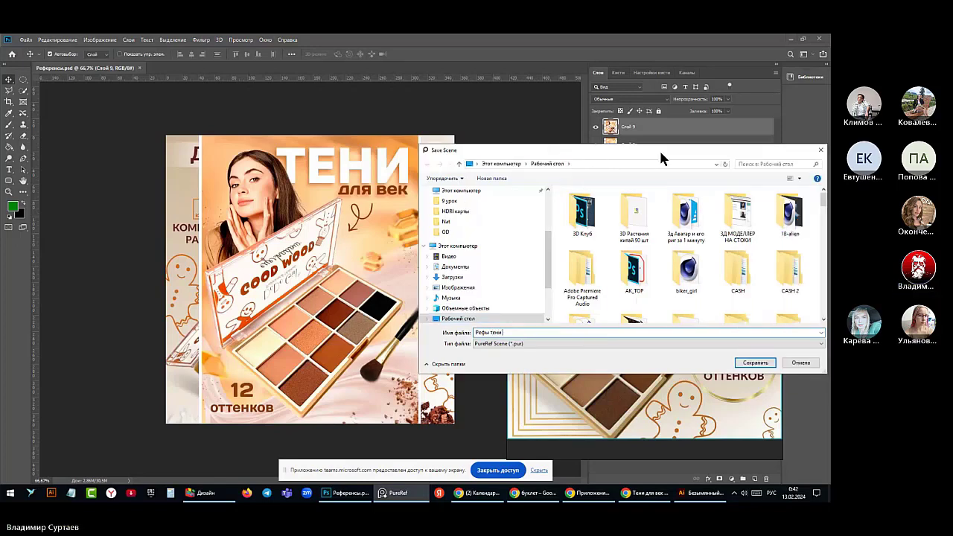
click(751, 362)
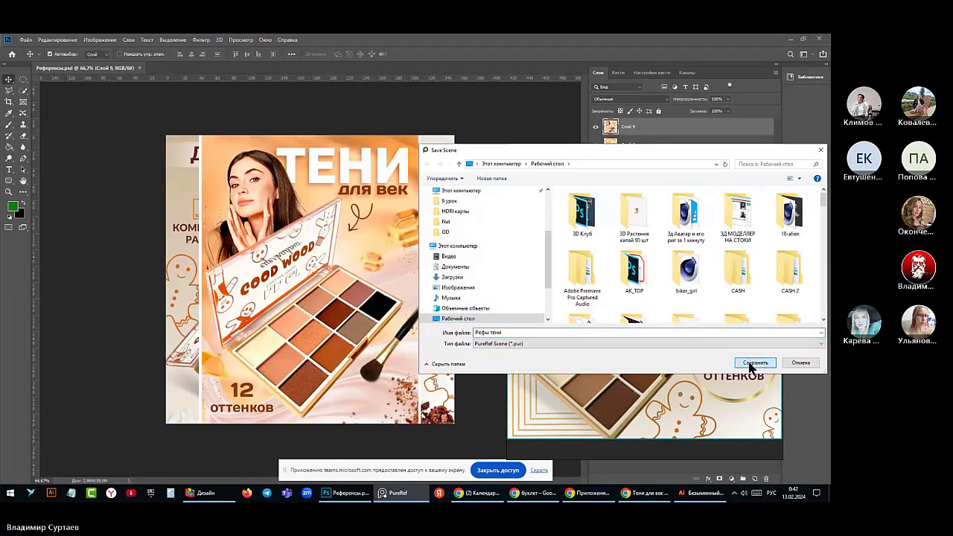
click(786, 40)
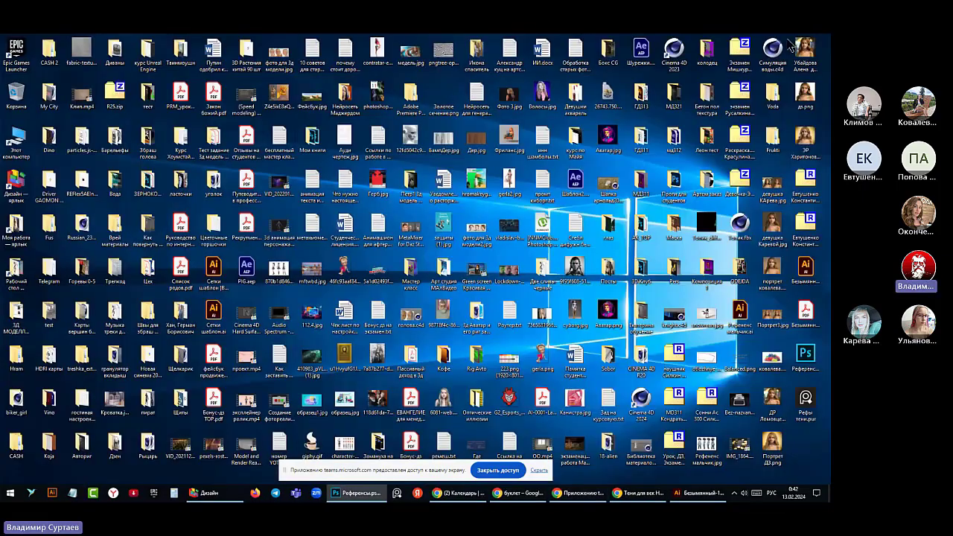
Reopen Рефы тени from the desktop and browse PureRef's Save and Export menus
double_click(802, 421)
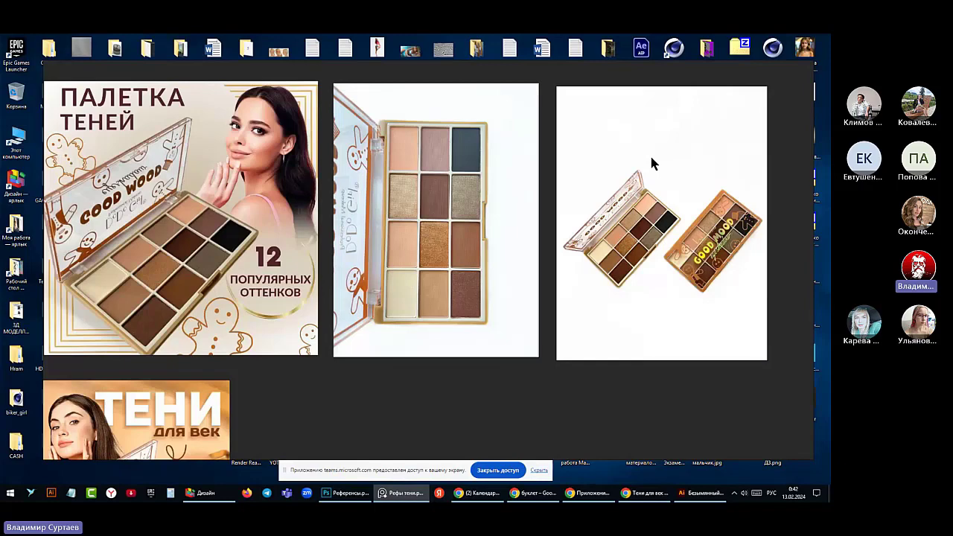
right_click(197, 214)
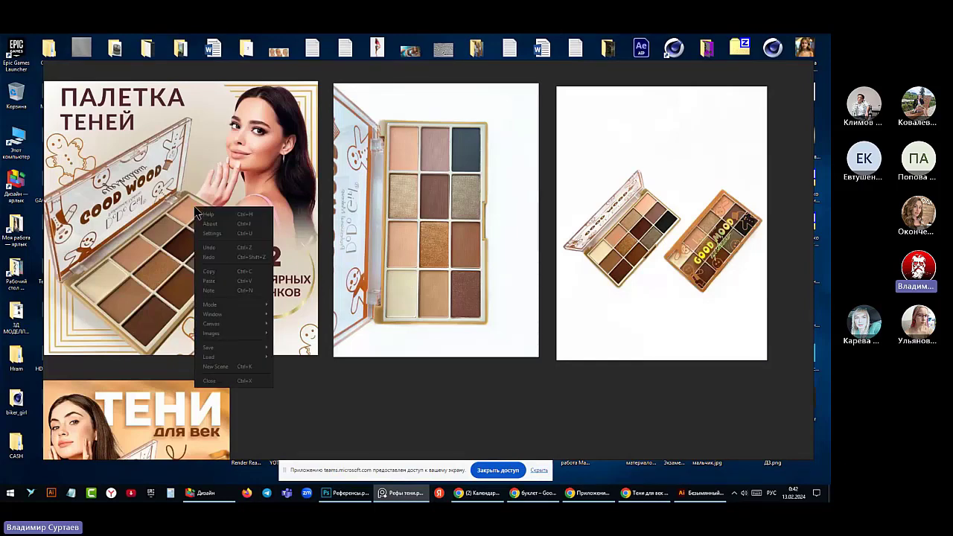
mouse_move(208, 350)
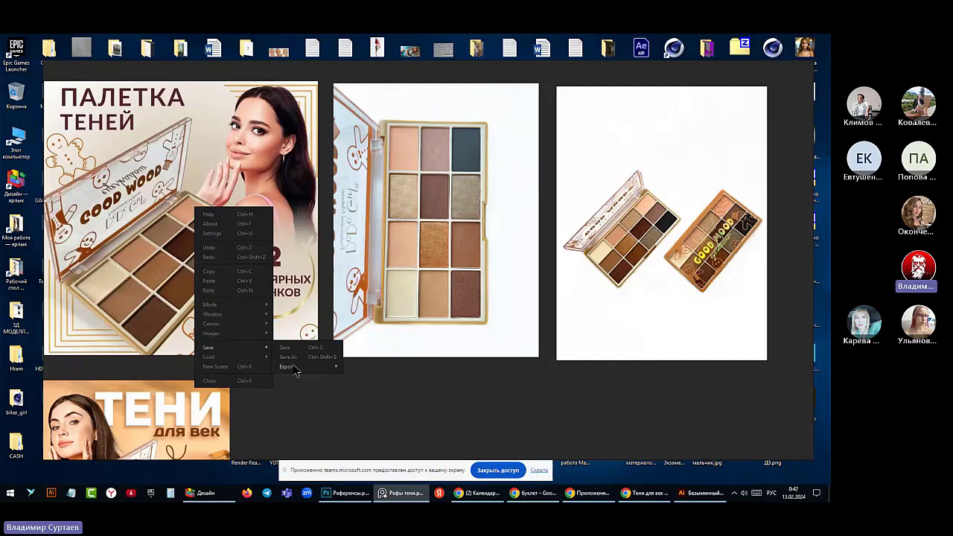
mouse_move(295, 370)
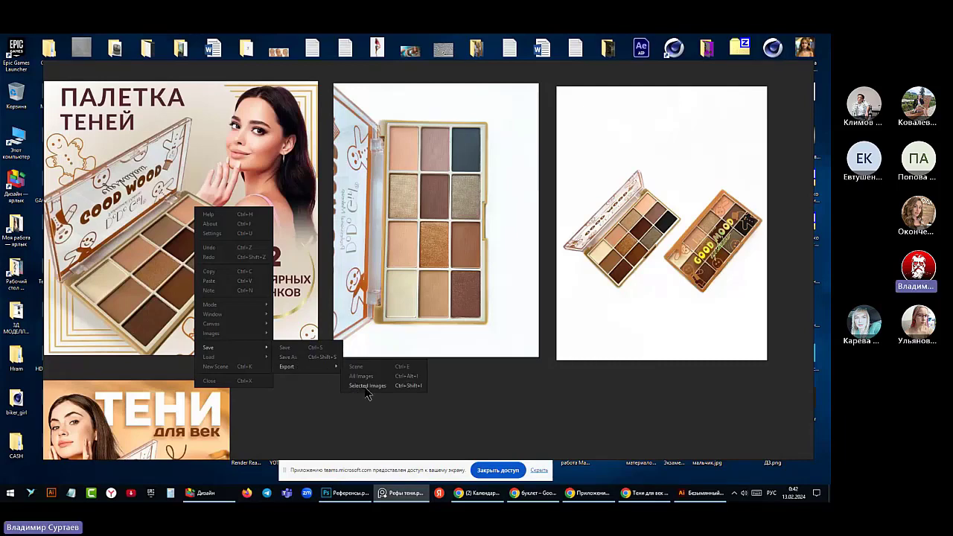
click(239, 143)
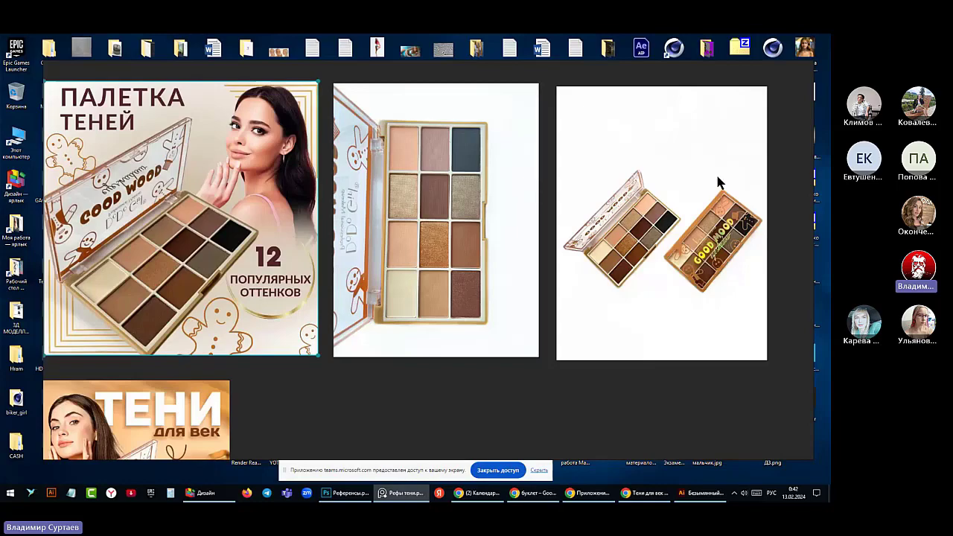
Close the PureRef board and bring Референсы.psd back to front
right_click(789, 178)
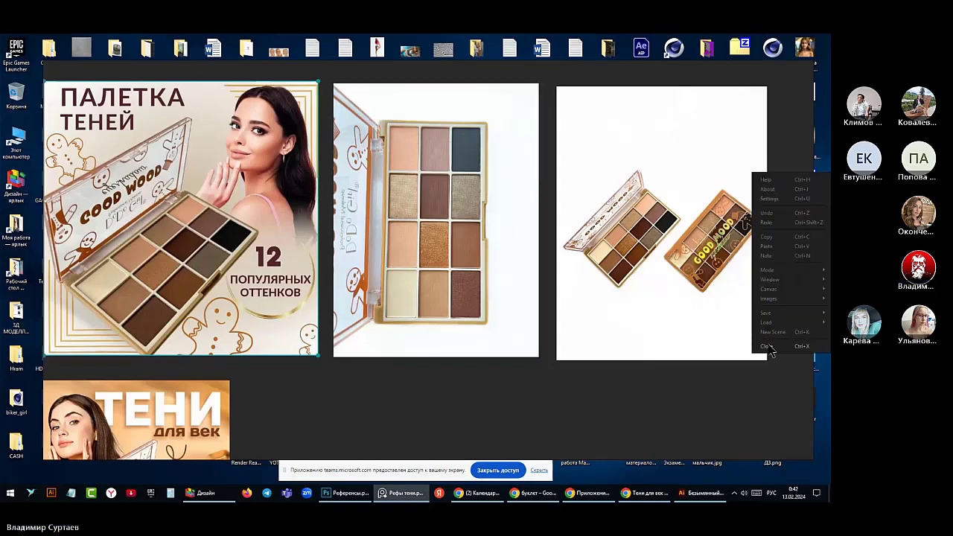
click(767, 349)
click(356, 493)
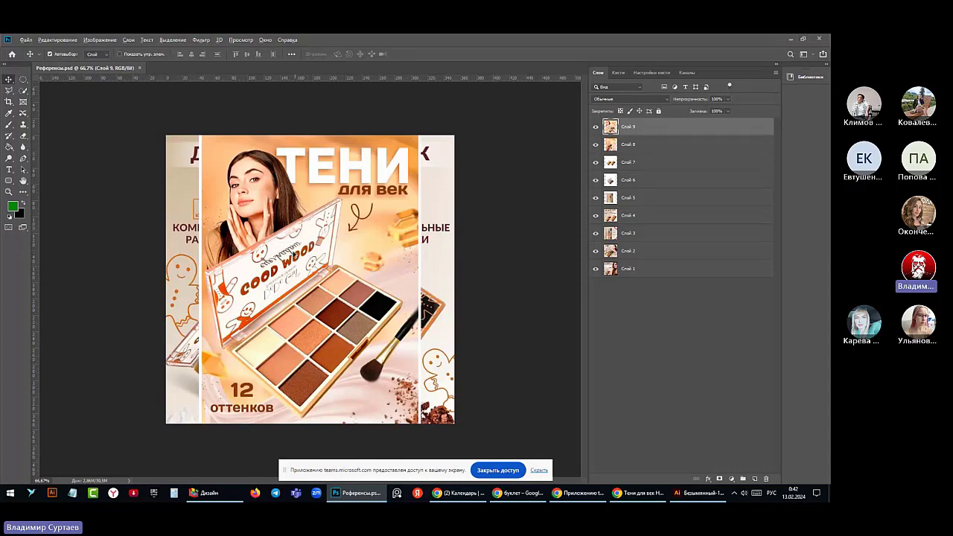
Zoom out and nudge Слой 9's image slightly with the Move tool
scroll(406, 291, down, 5)
scroll(419, 298, up, 3)
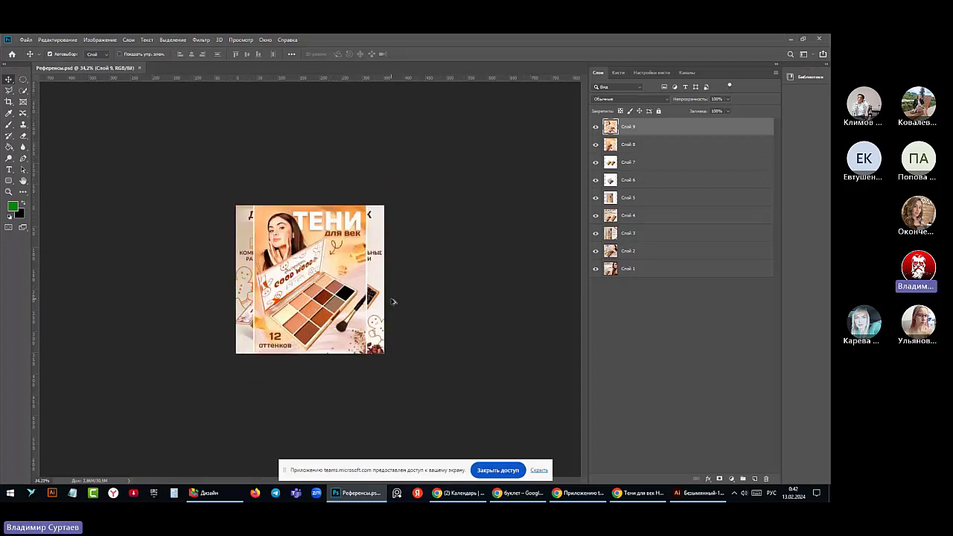
scroll(391, 299, down, 4)
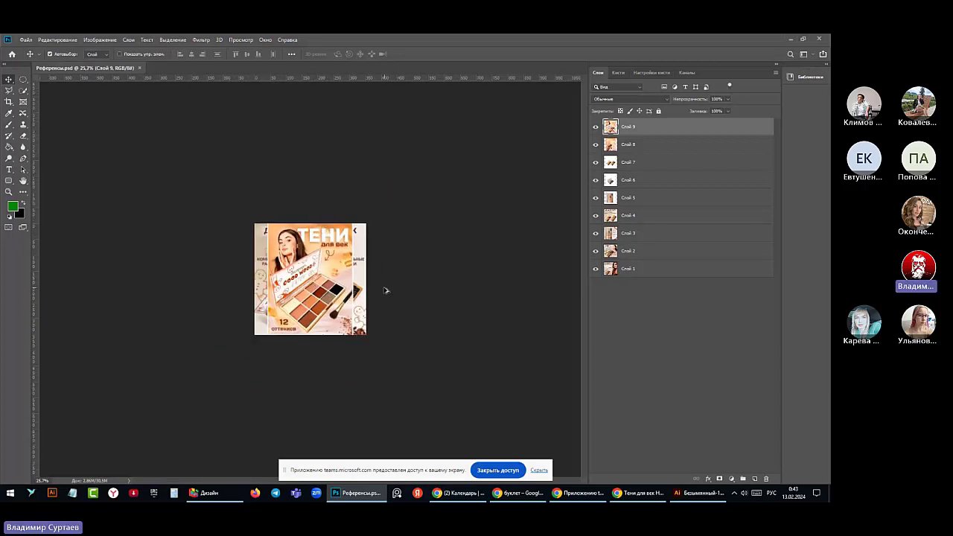
scroll(385, 294, up, 1)
scroll(385, 294, up, 1)
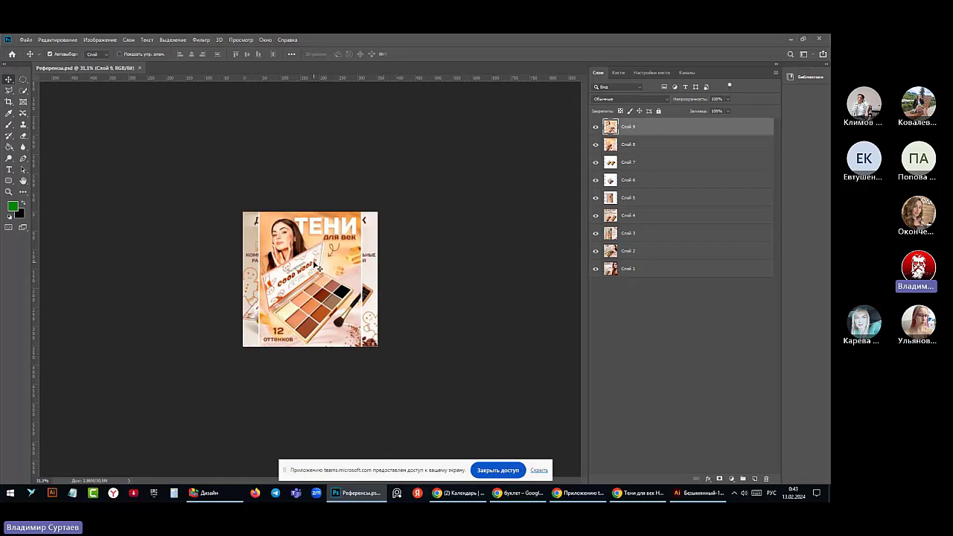
drag(317, 267, 339, 259)
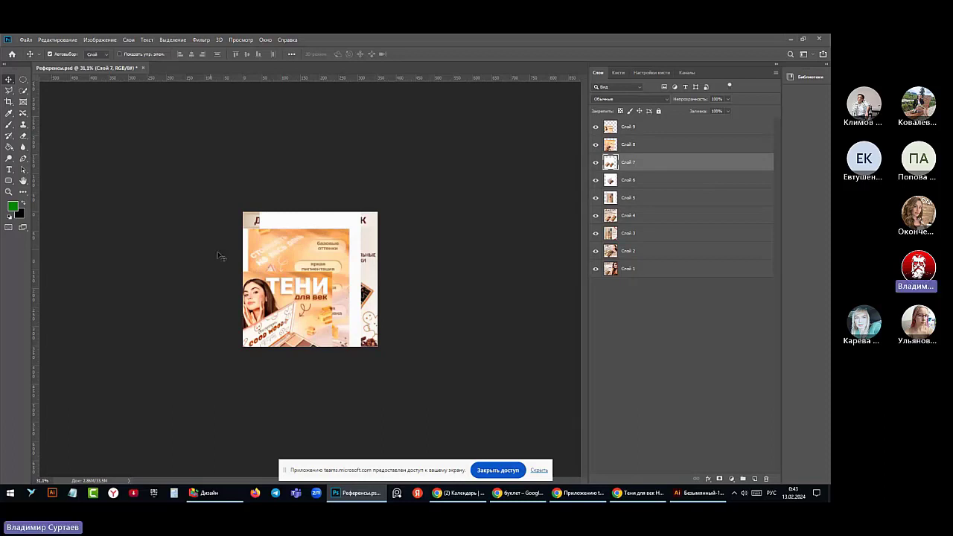
Hide layers Слой 9 down to Слой 2, leaving only Слой 1 visible
click(594, 127)
click(595, 145)
click(594, 162)
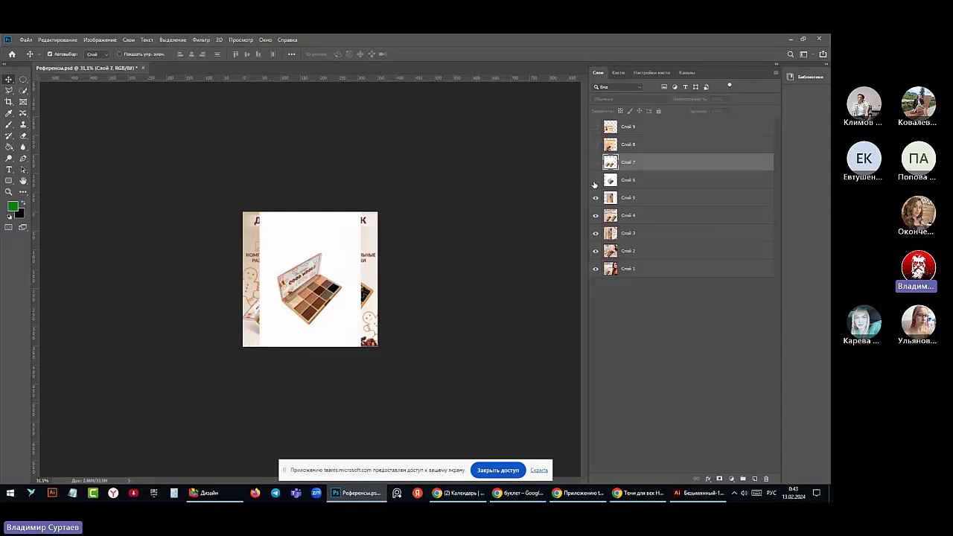
click(594, 180)
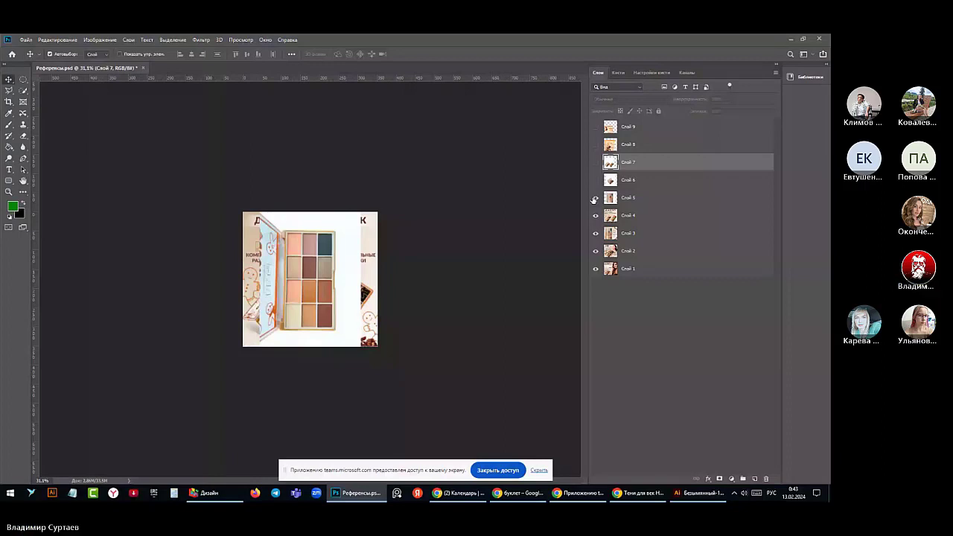
drag(595, 198, 595, 254)
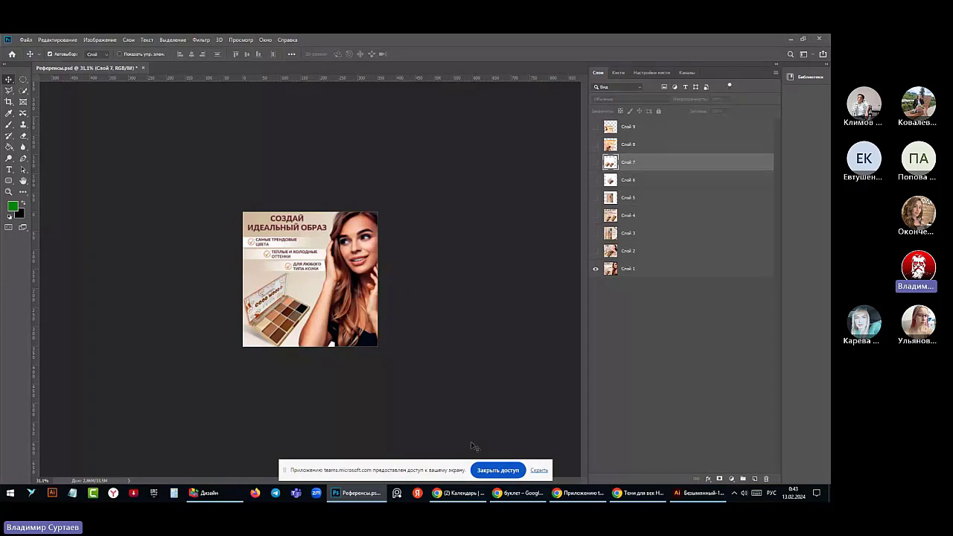
click(634, 492)
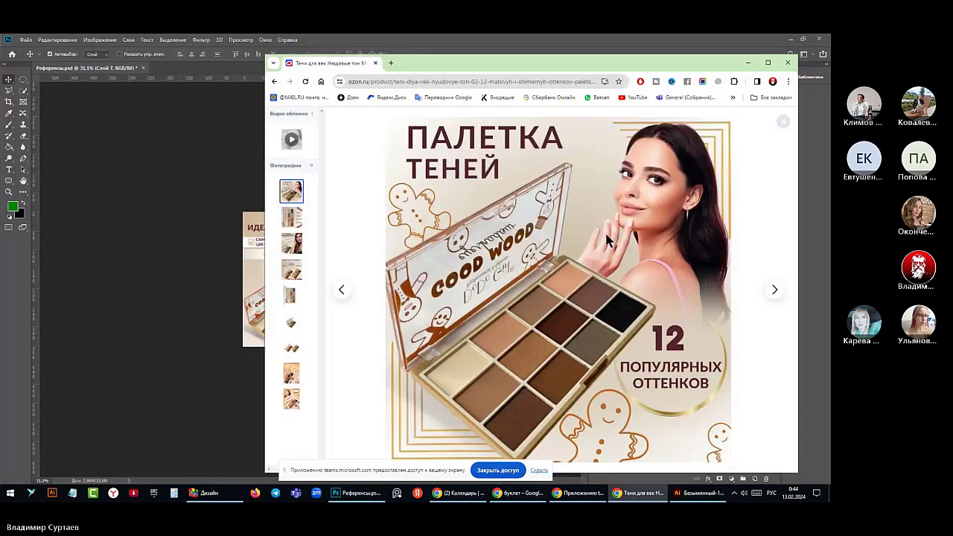
Maximize the browser, close the photo gallery, and view the first palette photos
click(767, 62)
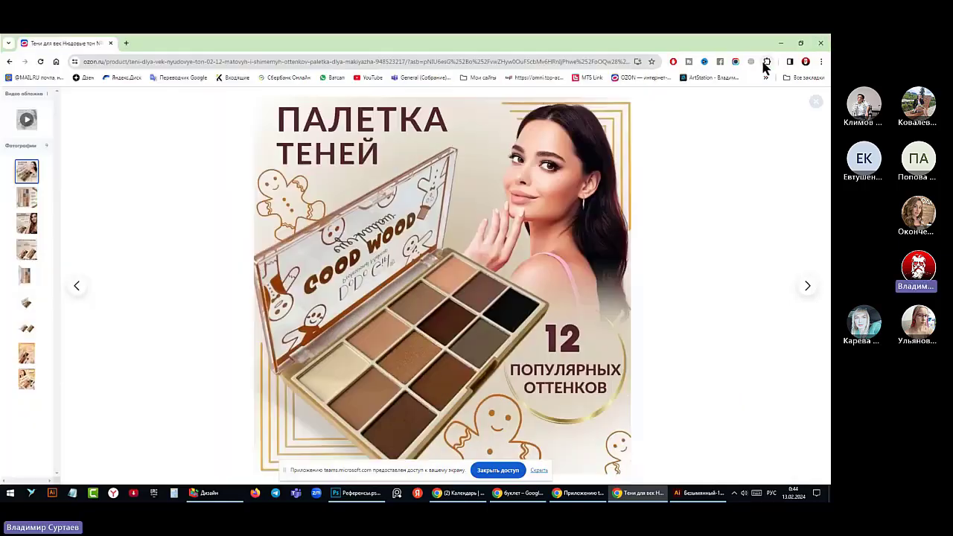
click(814, 103)
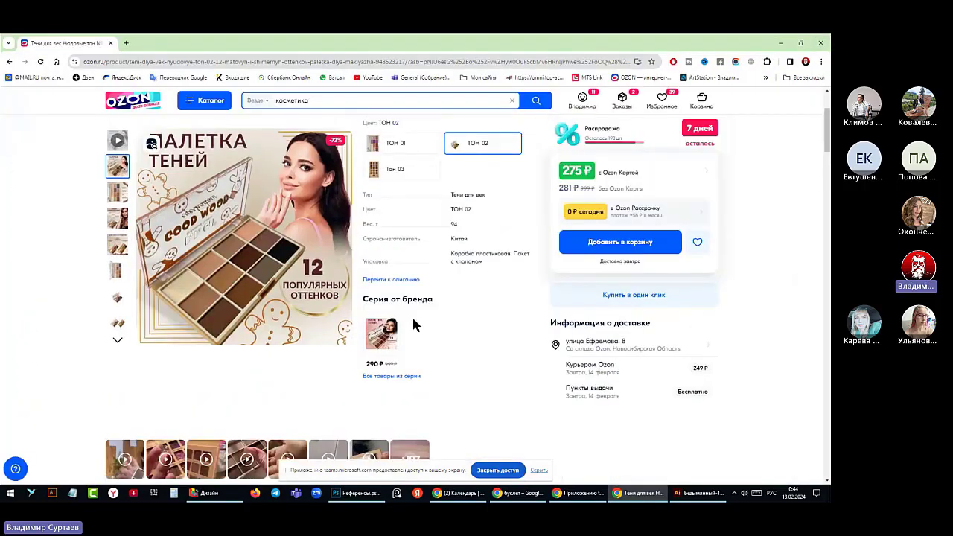
scroll(411, 315, up, 2)
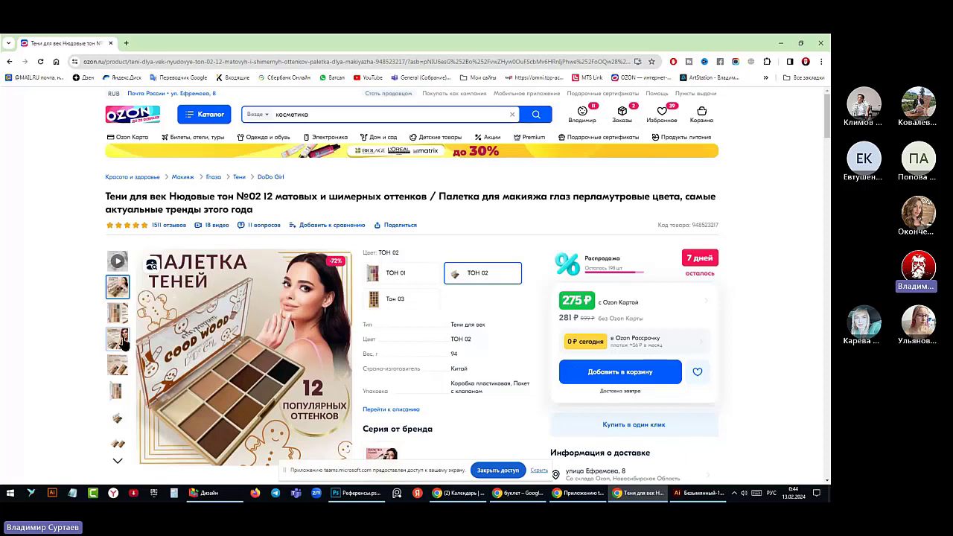
click(118, 339)
click(118, 286)
View the remaining photos: open palette, close-up, Good Wood palettes and model promo
click(118, 444)
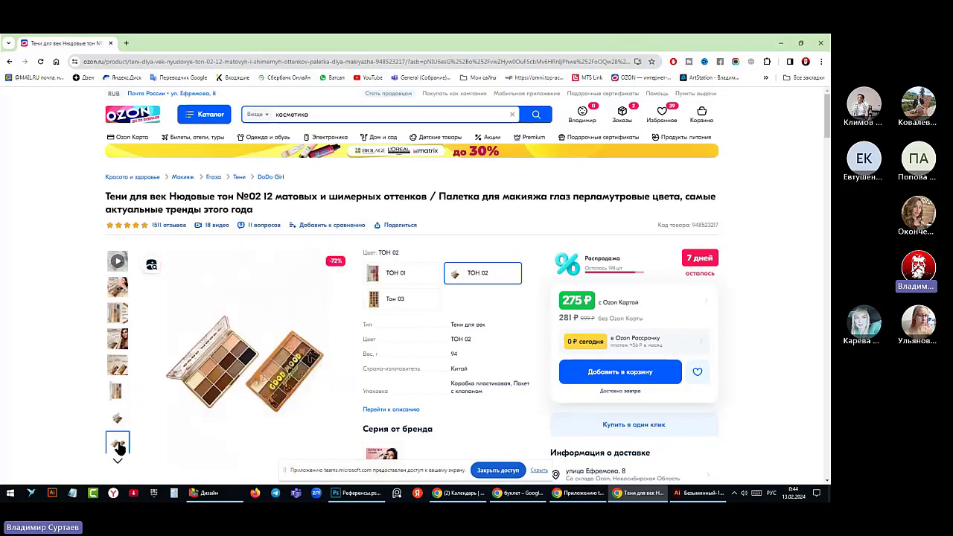
click(117, 419)
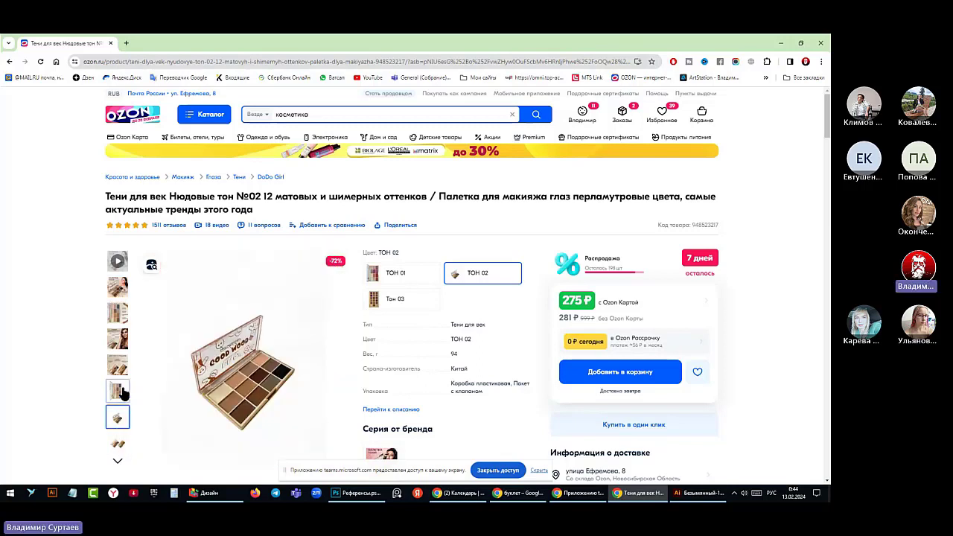
click(124, 372)
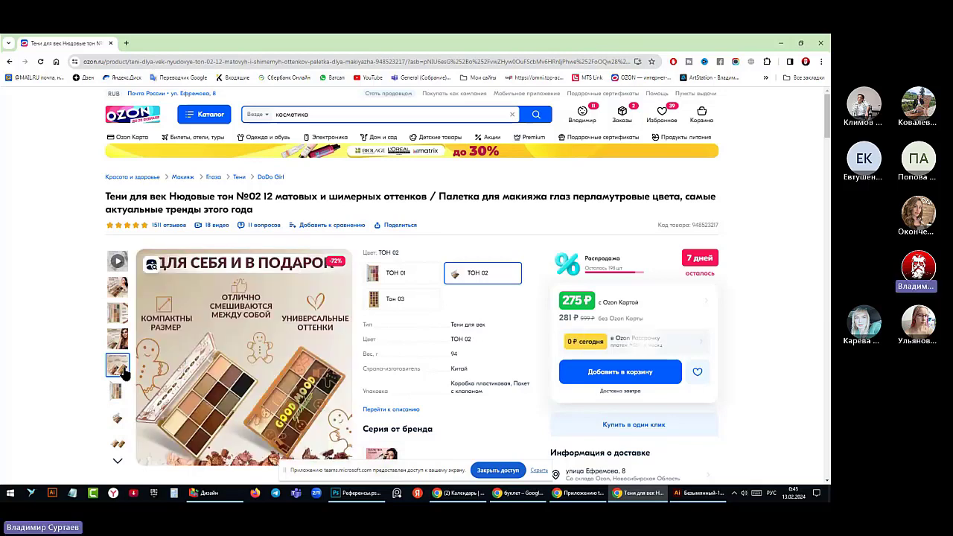
click(117, 390)
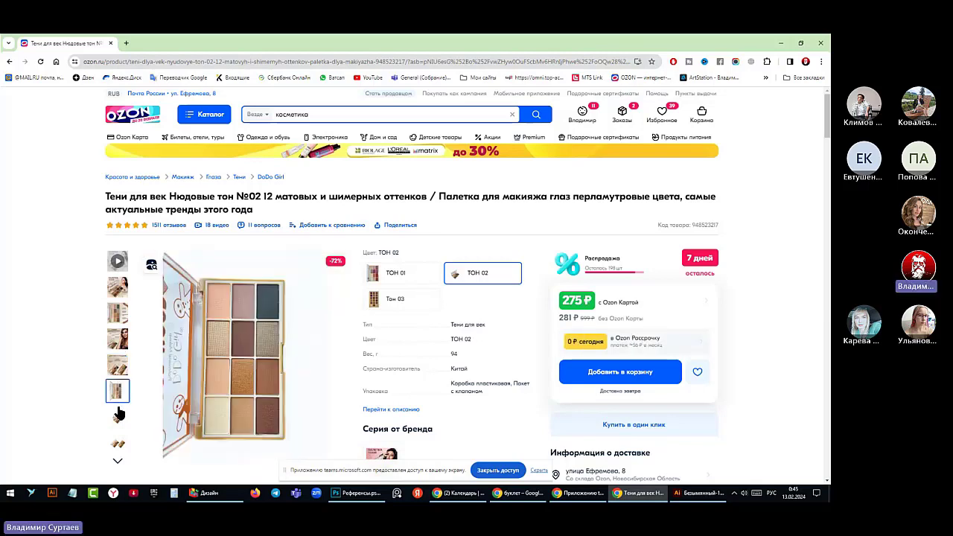
click(118, 414)
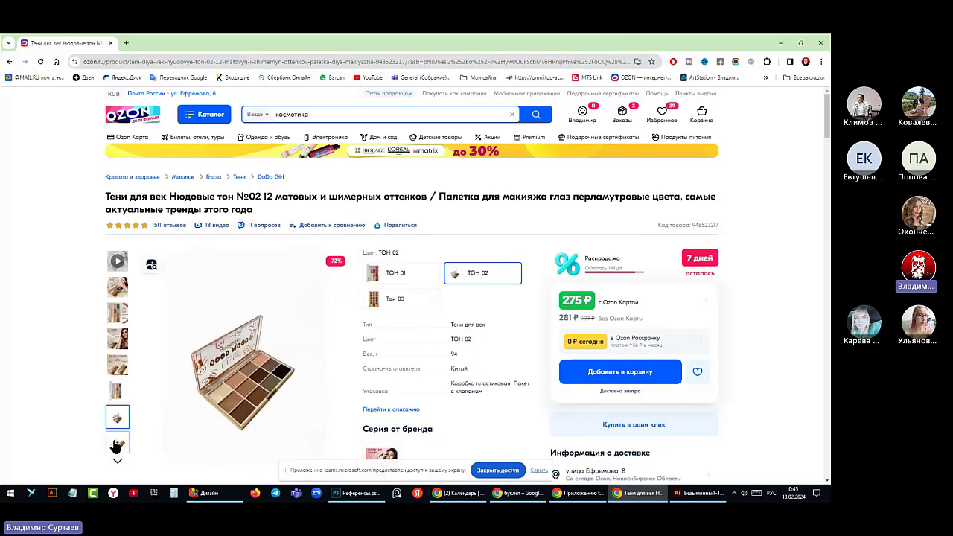
click(117, 445)
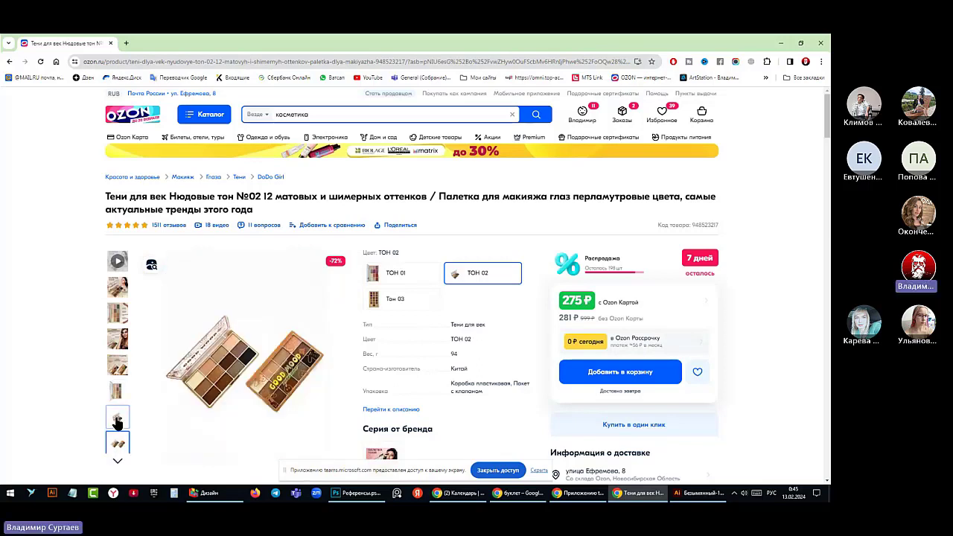
click(117, 421)
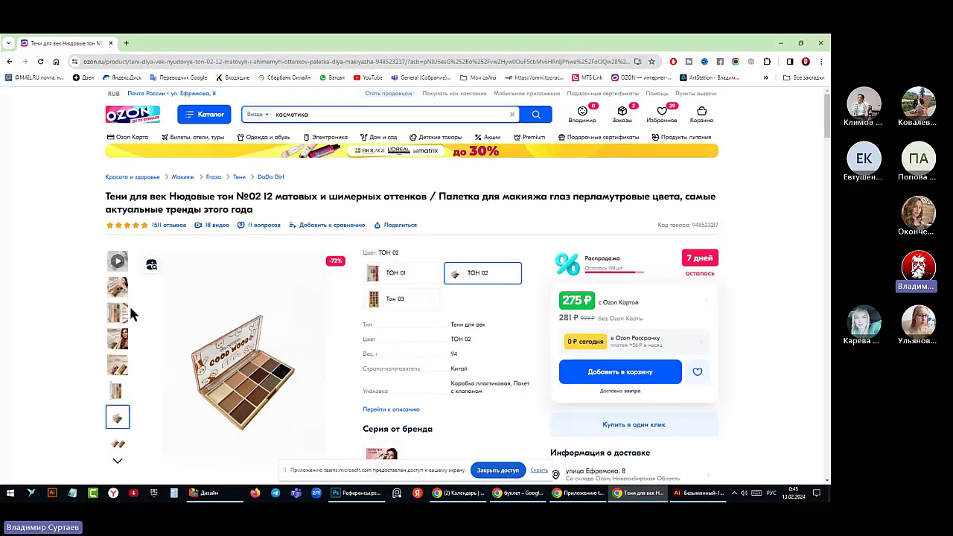
click(119, 289)
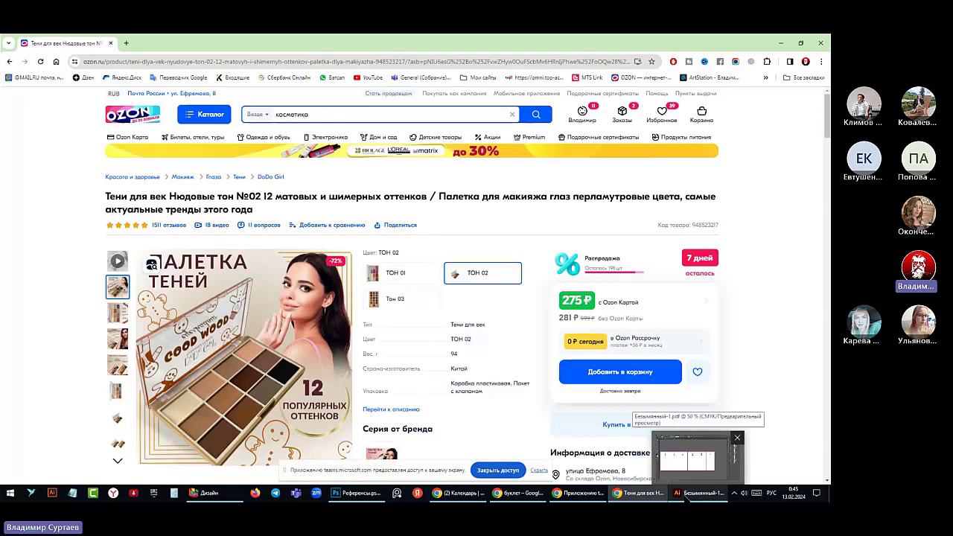
click(685, 497)
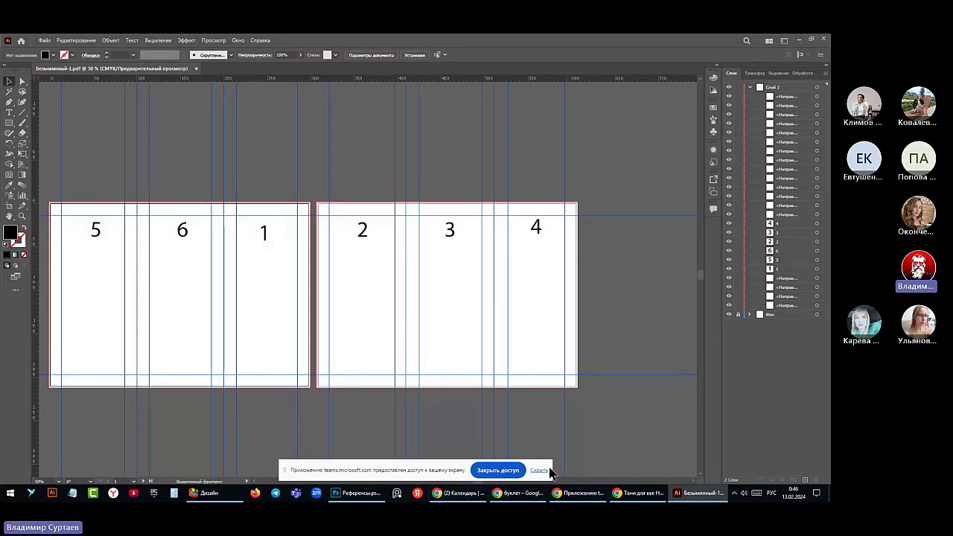
Make Слой 1 active, select all, and copy merged data of the whole canvas
click(358, 493)
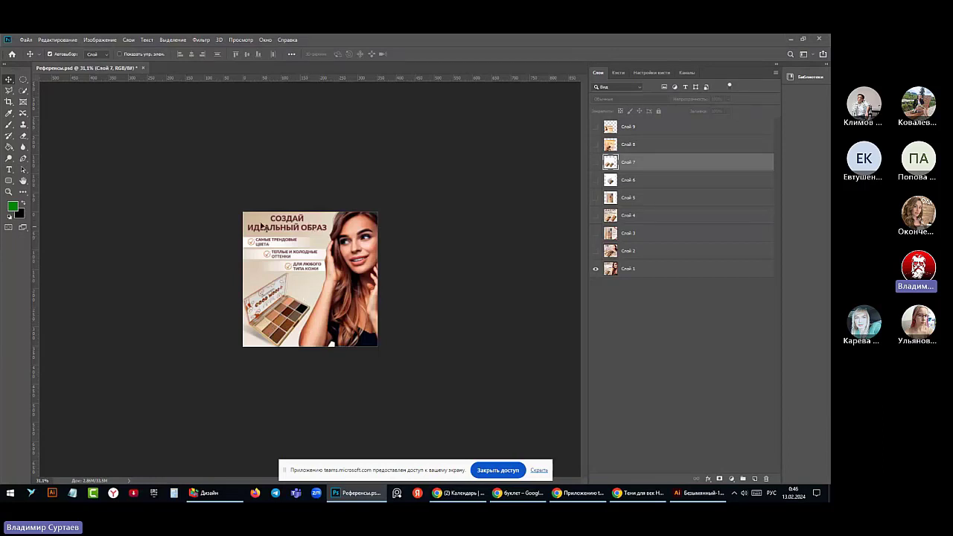
click(317, 260)
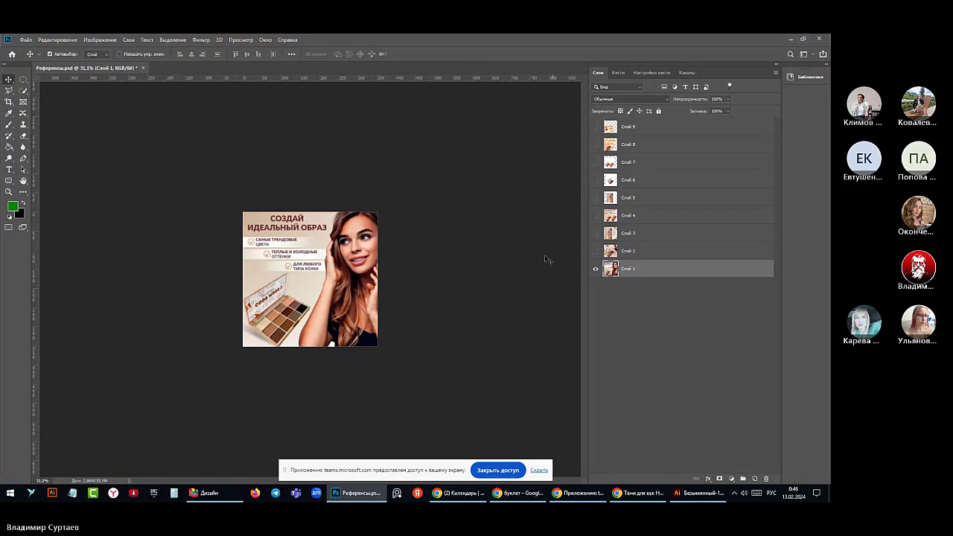
right_click(297, 277)
click(172, 40)
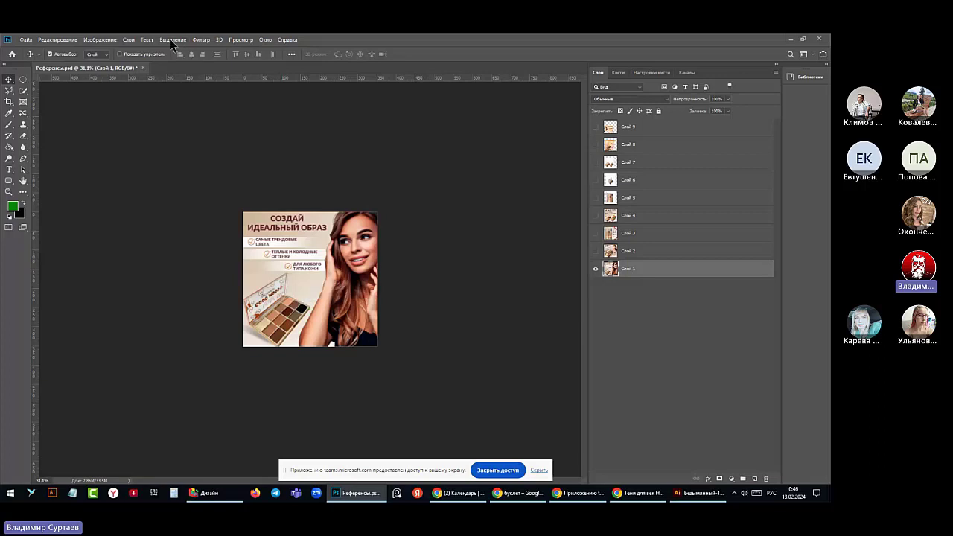
click(172, 39)
click(170, 50)
click(47, 41)
click(63, 108)
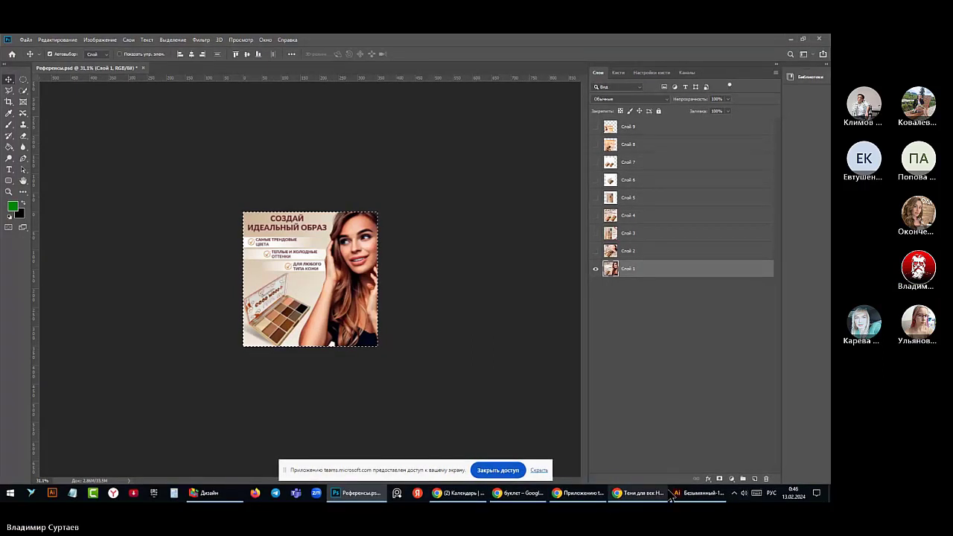
click(692, 495)
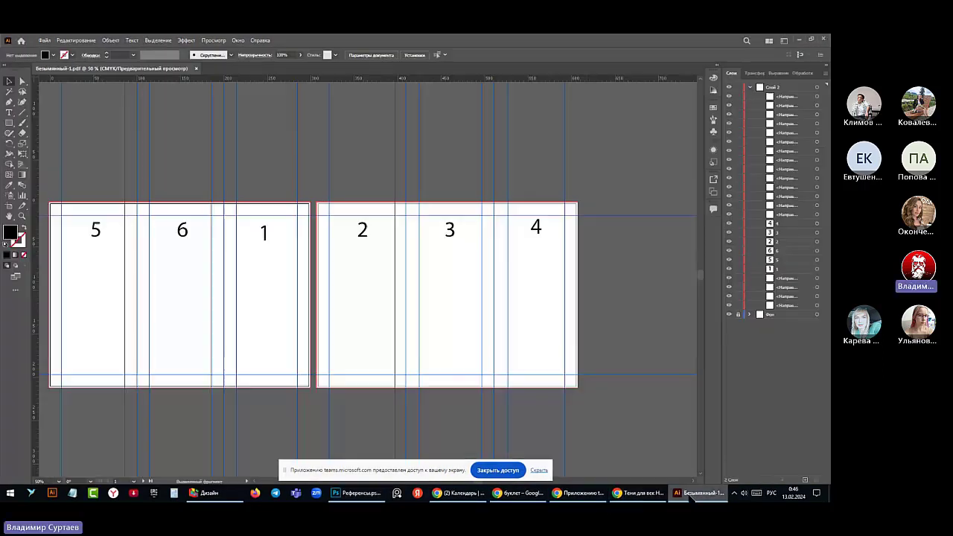
Paste the advert image and move it to the upper left, off the panels
click(71, 40)
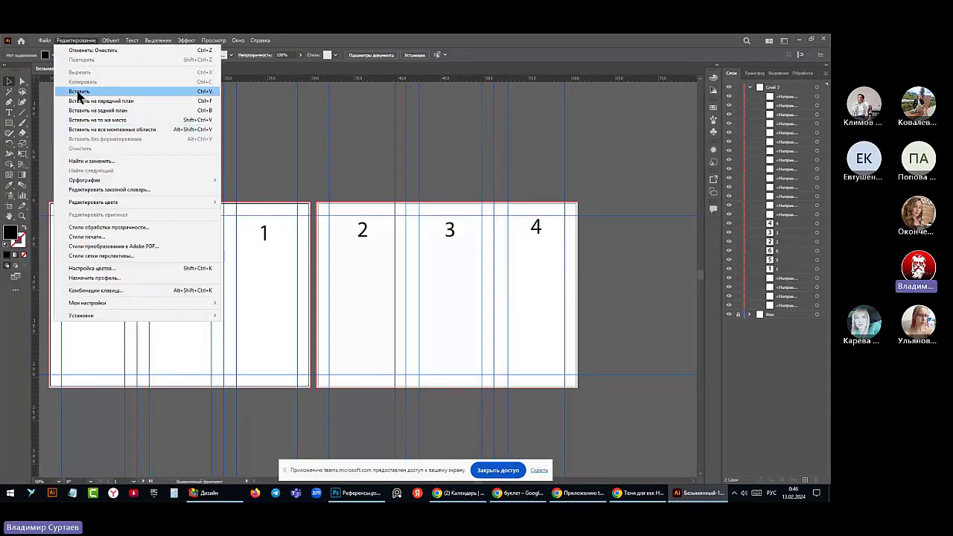
click(78, 91)
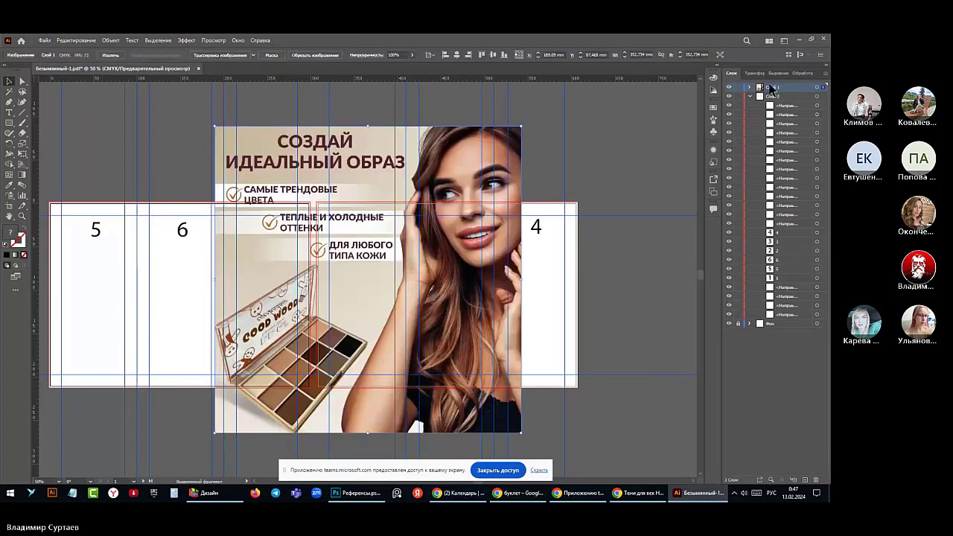
click(774, 90)
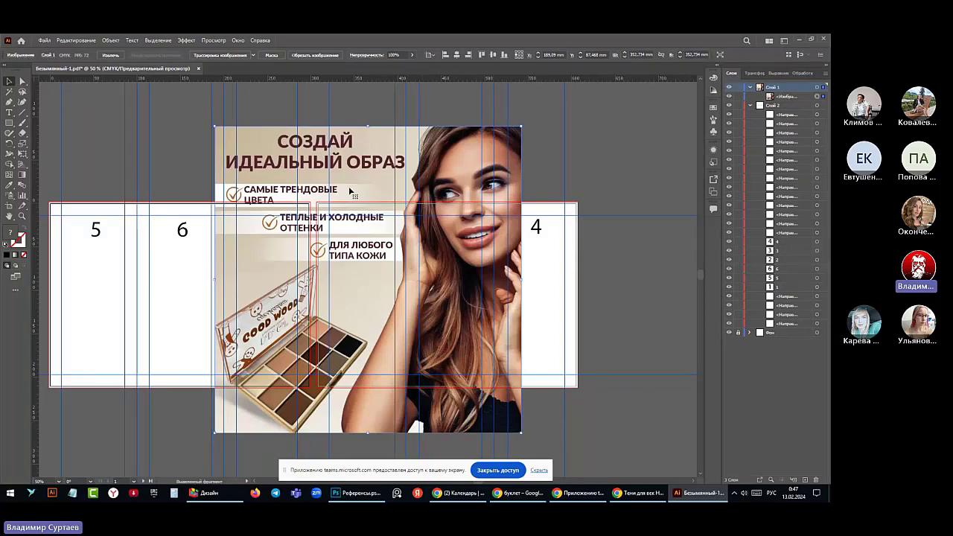
scroll(387, 230, down, 2)
drag(381, 212, 130, 148)
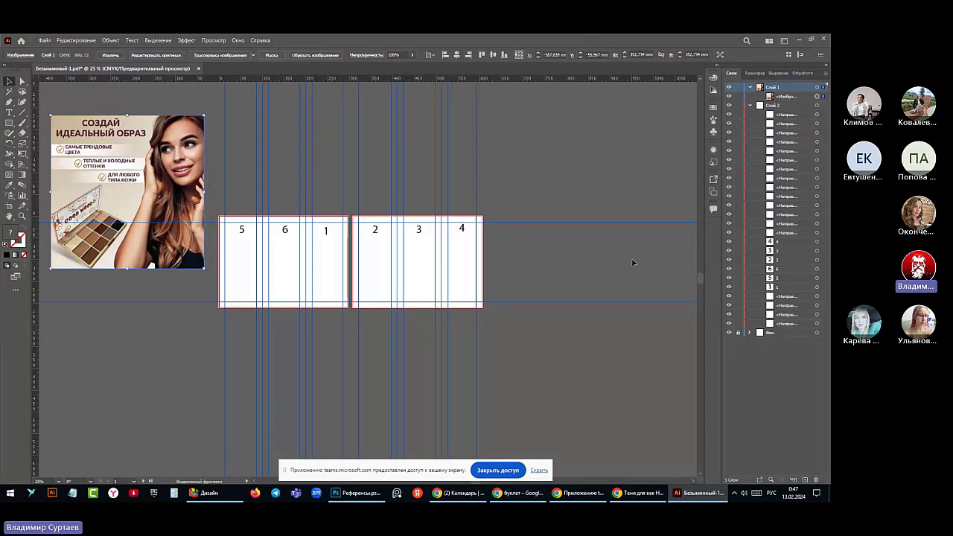
Expand the Фон layer and lock three of its background rectangle sublayers
click(748, 332)
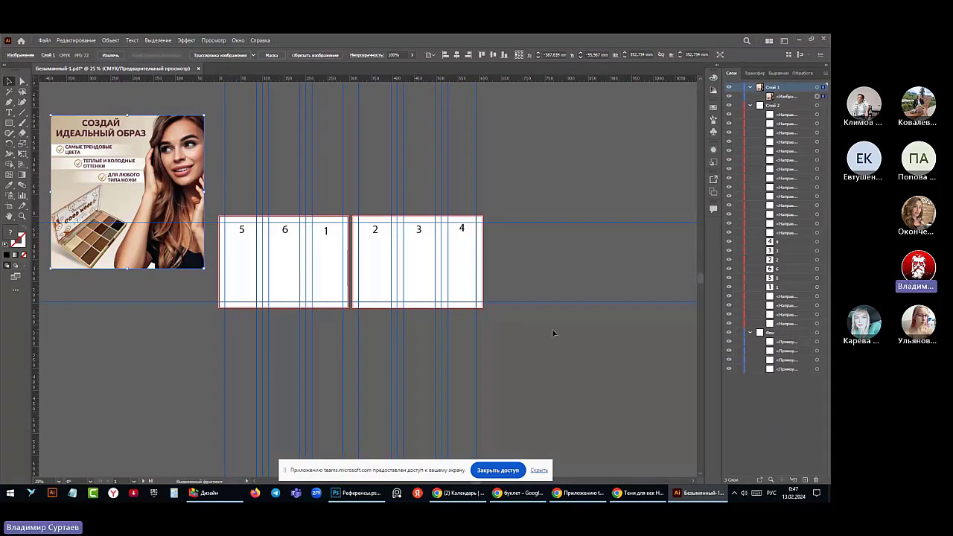
click(253, 273)
click(253, 273)
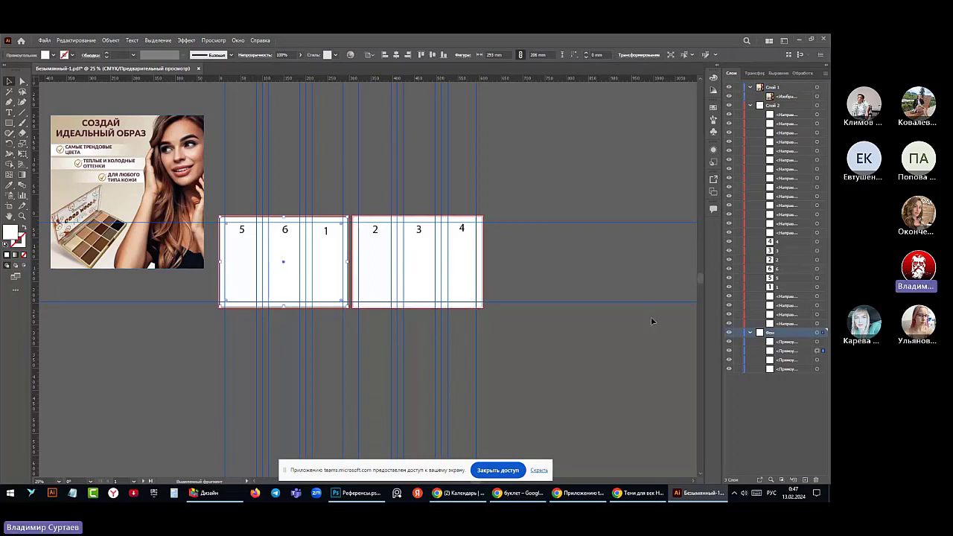
click(737, 342)
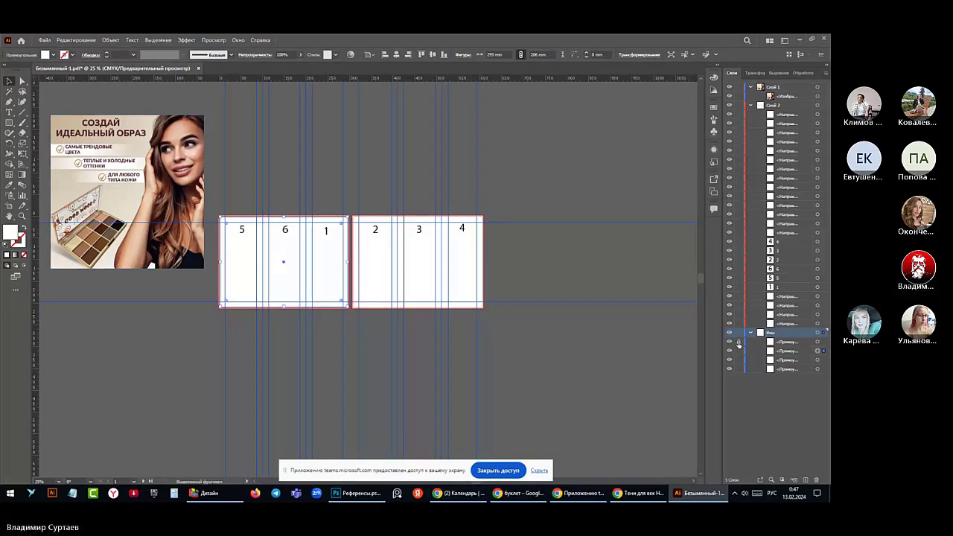
click(737, 360)
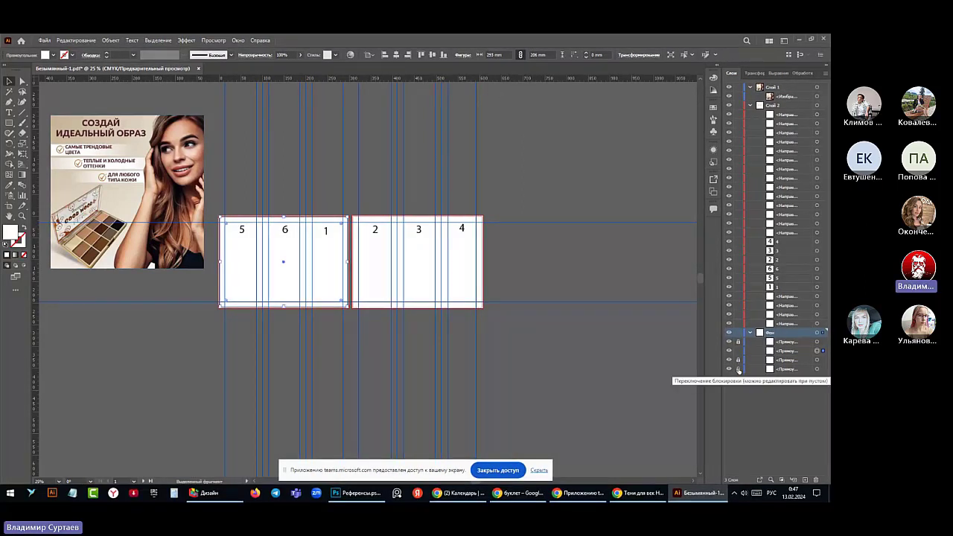
click(737, 369)
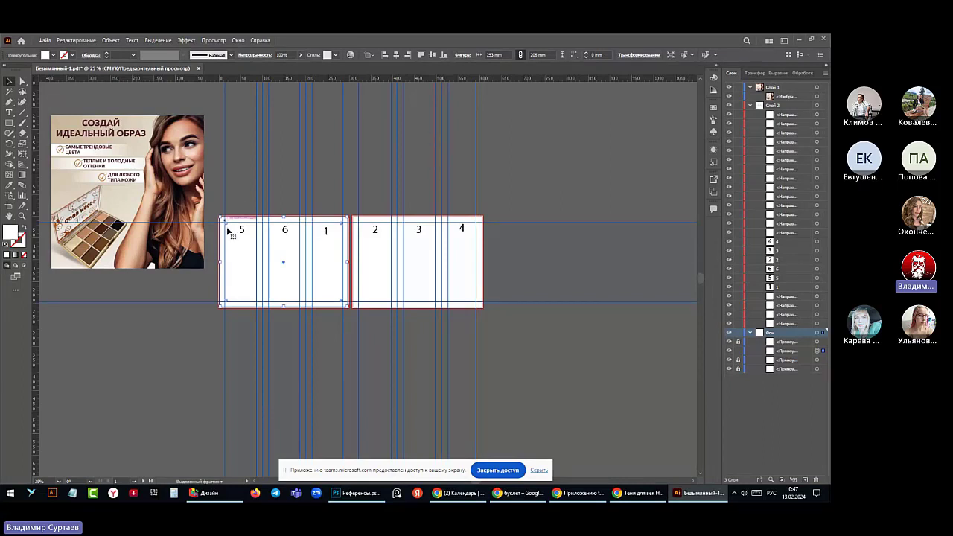
Apply a linear gradient to the left panel rectangle
click(22, 176)
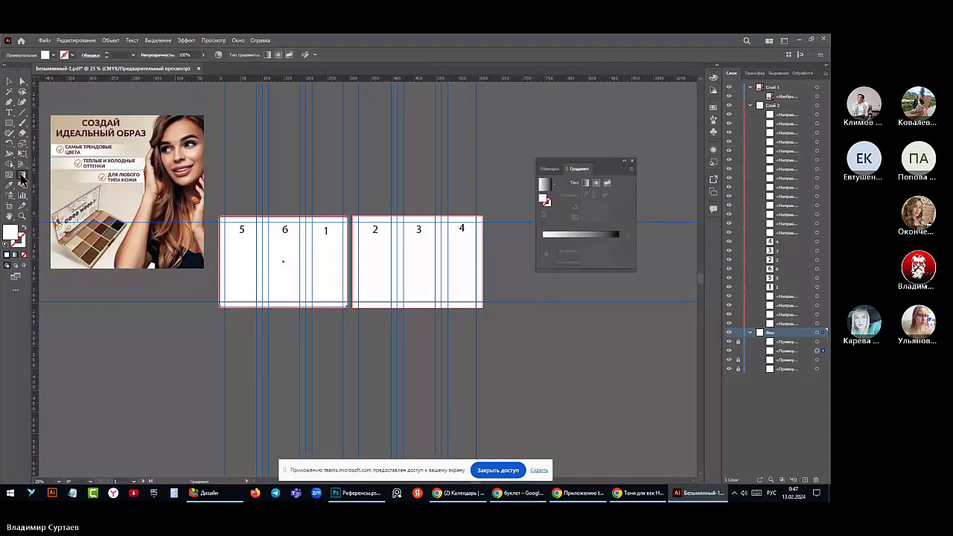
key(v)
key(g)
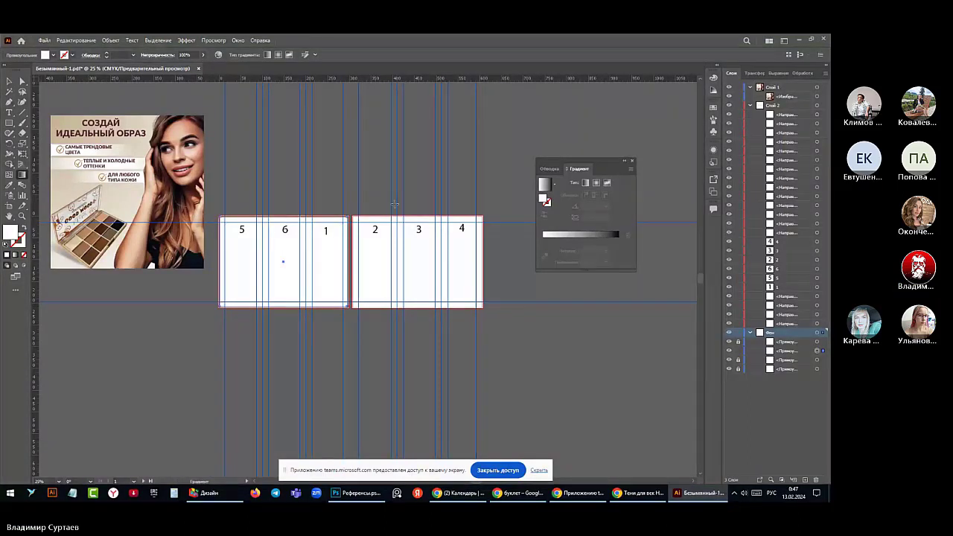
click(577, 238)
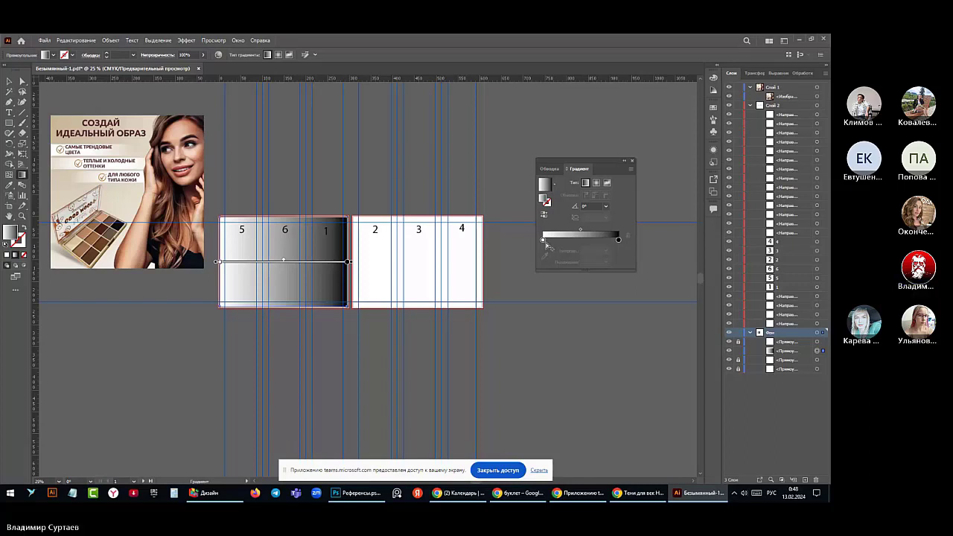
Sample beige for the light stop and brown for the dark stop from the palette photo
double_click(542, 240)
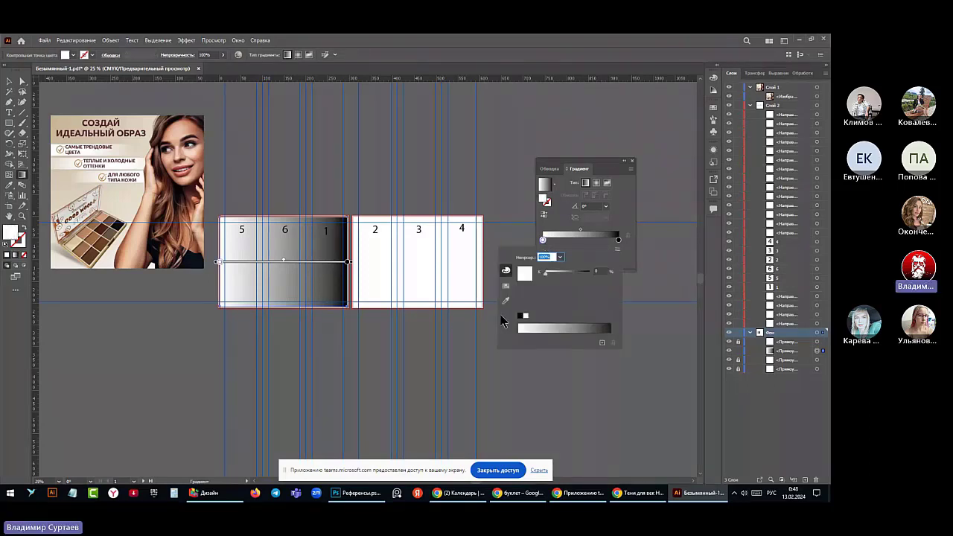
click(505, 300)
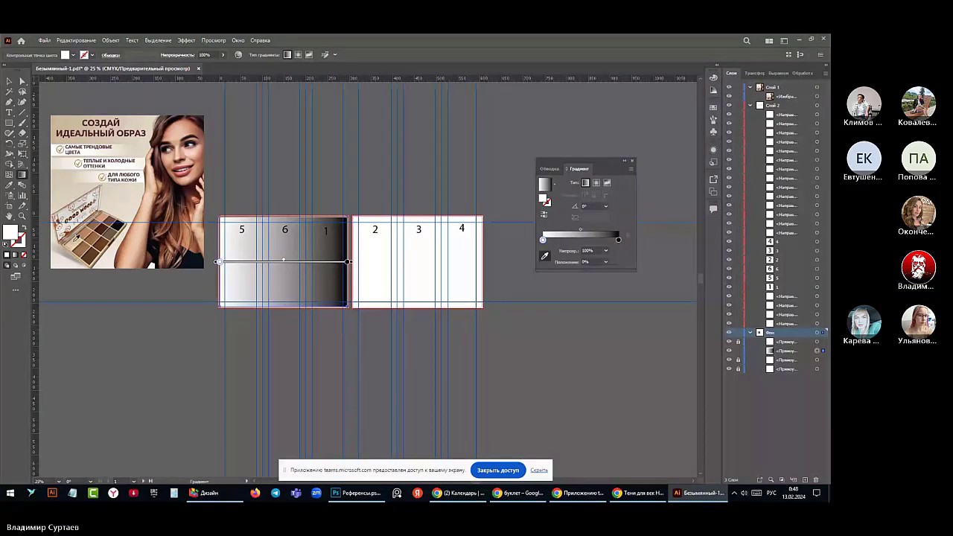
click(74, 216)
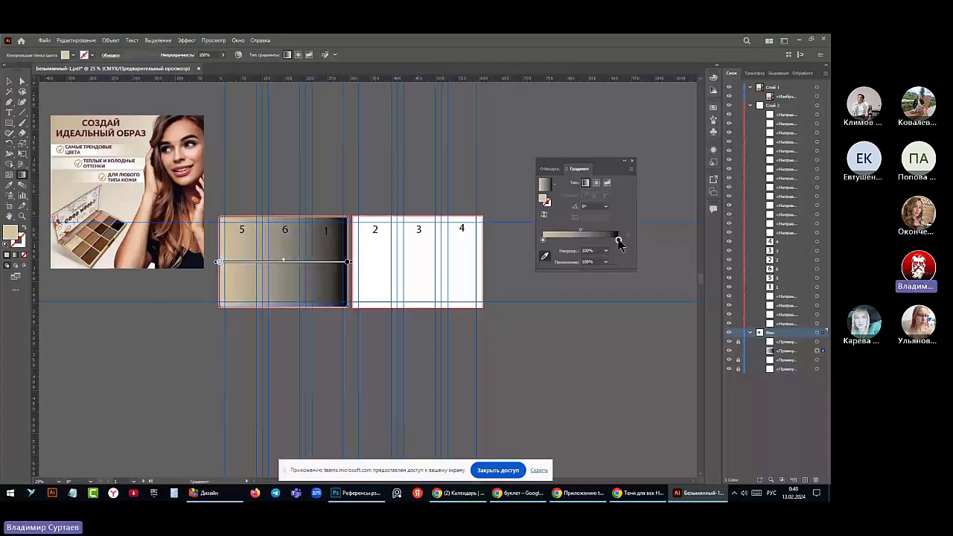
double_click(618, 239)
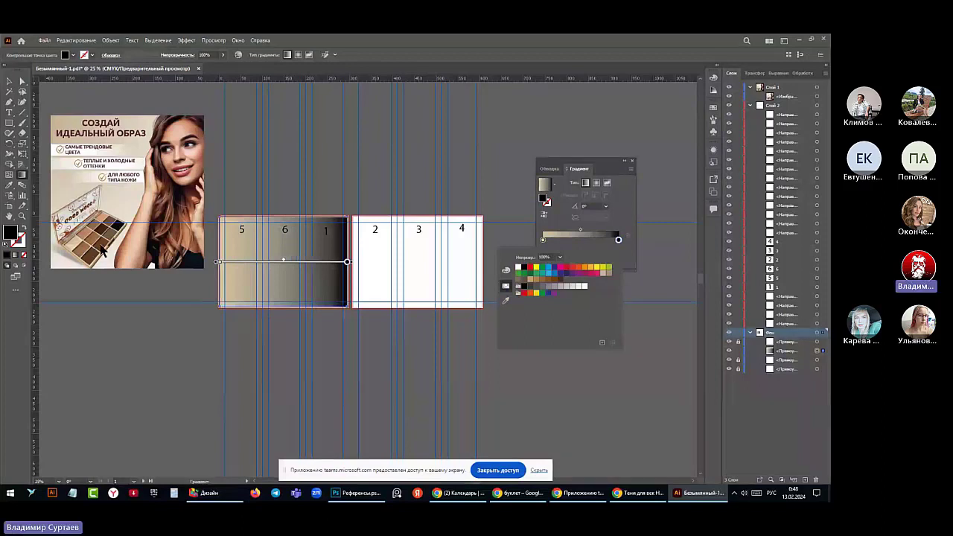
click(505, 300)
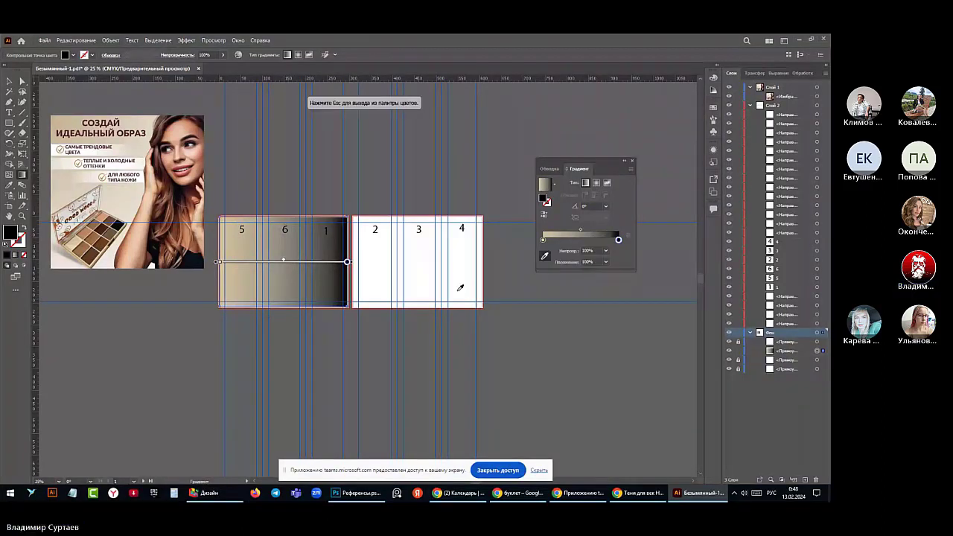
click(108, 244)
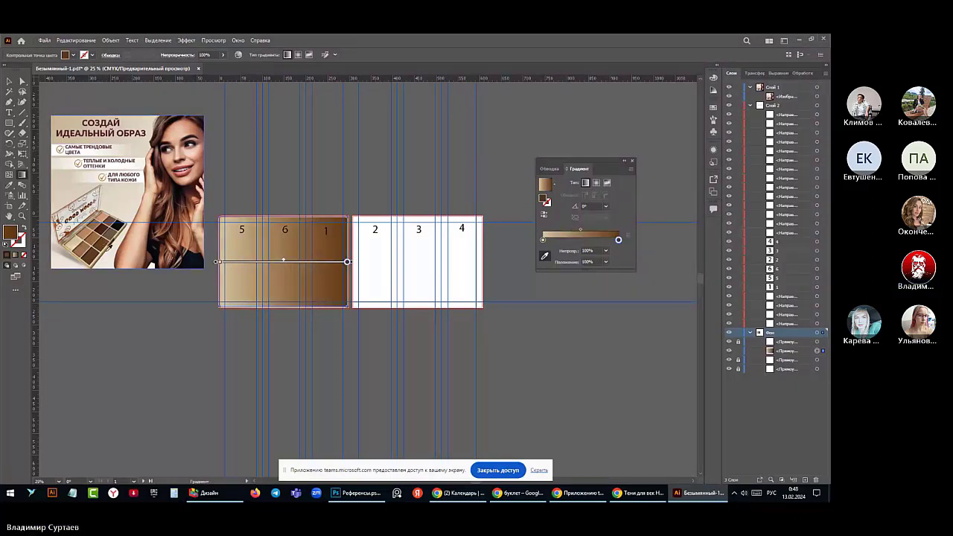
Add a reddish-brown stop from the palette and another stop at about 54%
click(563, 239)
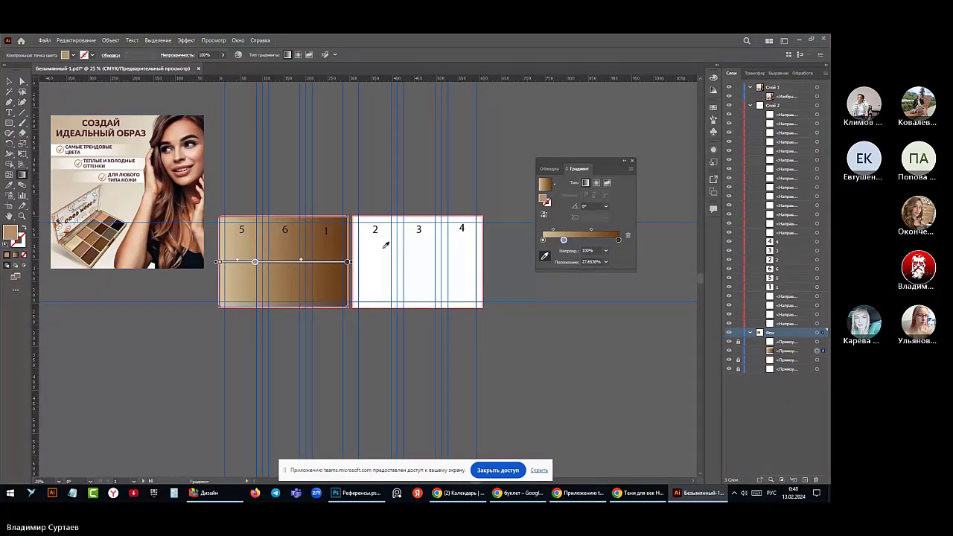
click(88, 227)
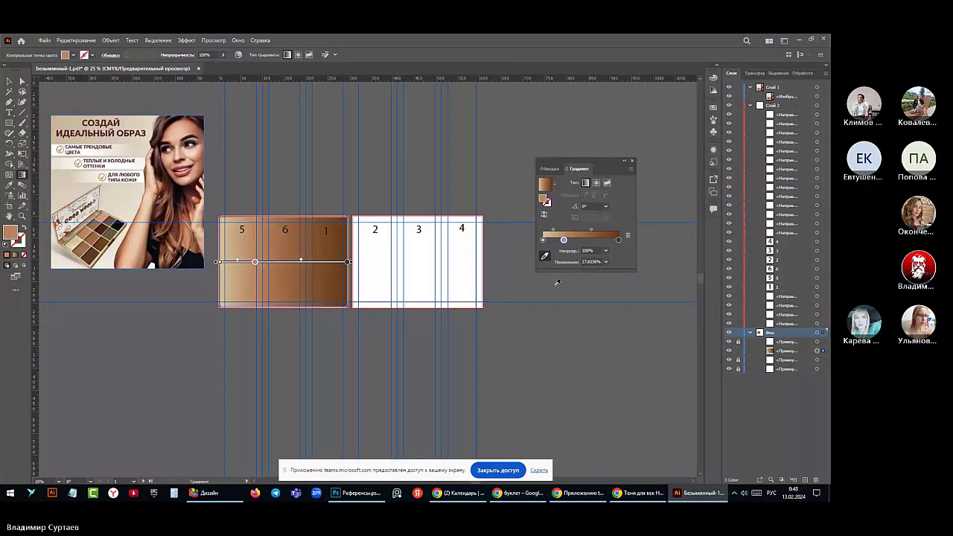
key(v)
click(585, 241)
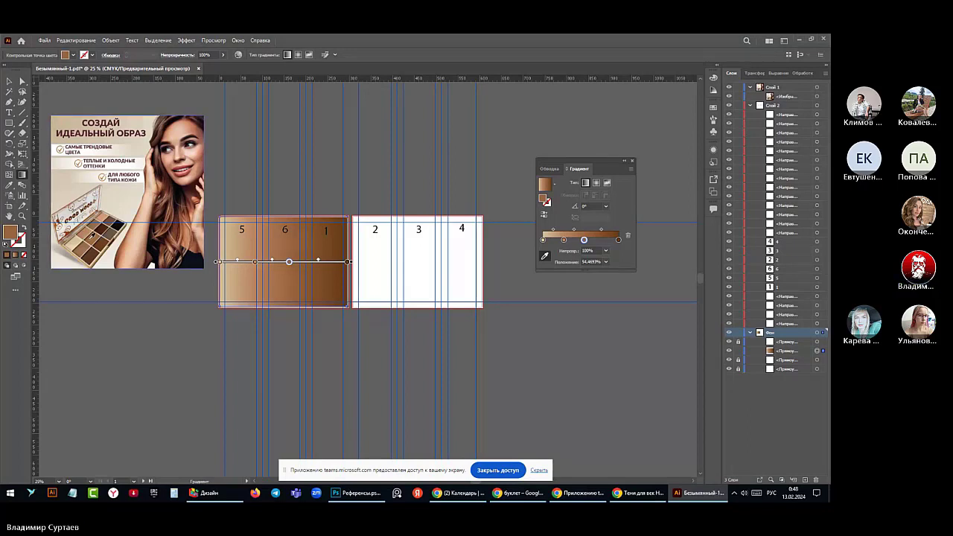
Move one middle stop right and delete two stops from the gradient
drag(583, 239, 599, 241)
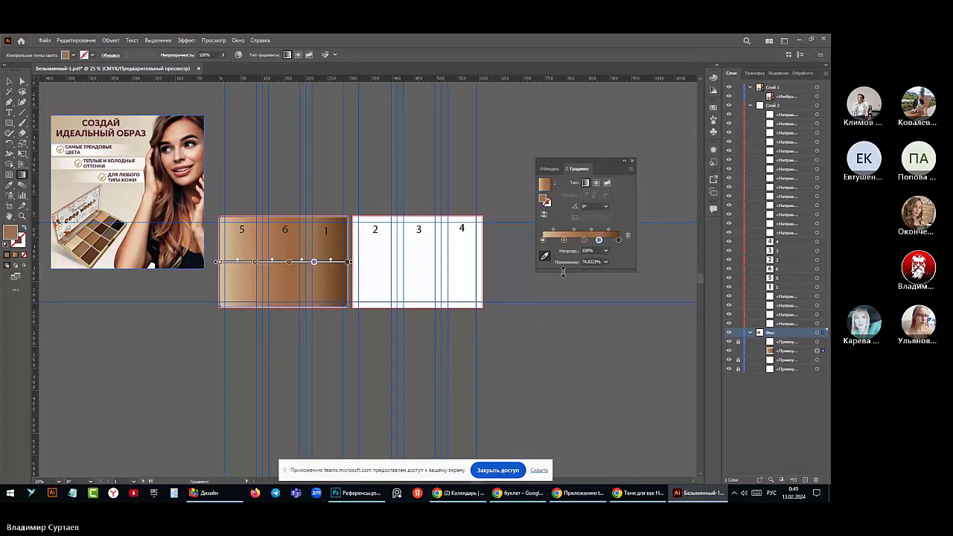
drag(564, 239, 564, 287)
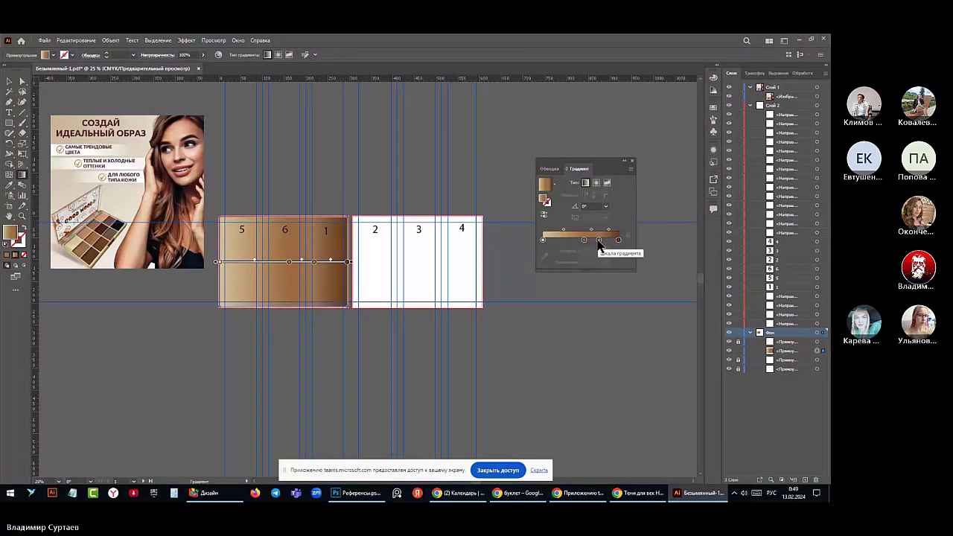
mouse_move(598, 240)
mouse_down()
mouse_move(612, 266)
mouse_move(620, 245)
mouse_move(613, 298)
mouse_up()
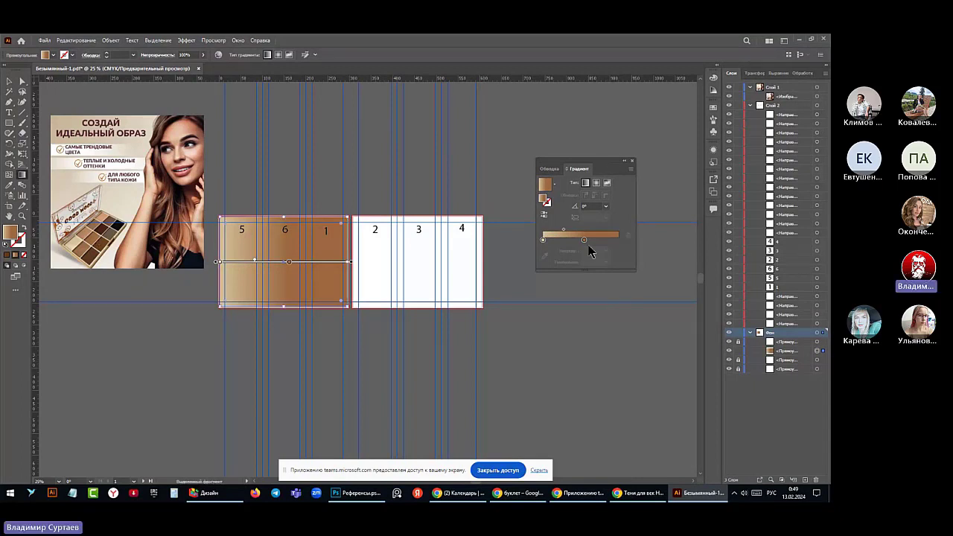
Add a stop near the right end coloured with a lighter tone sampled from the palette photo
click(611, 239)
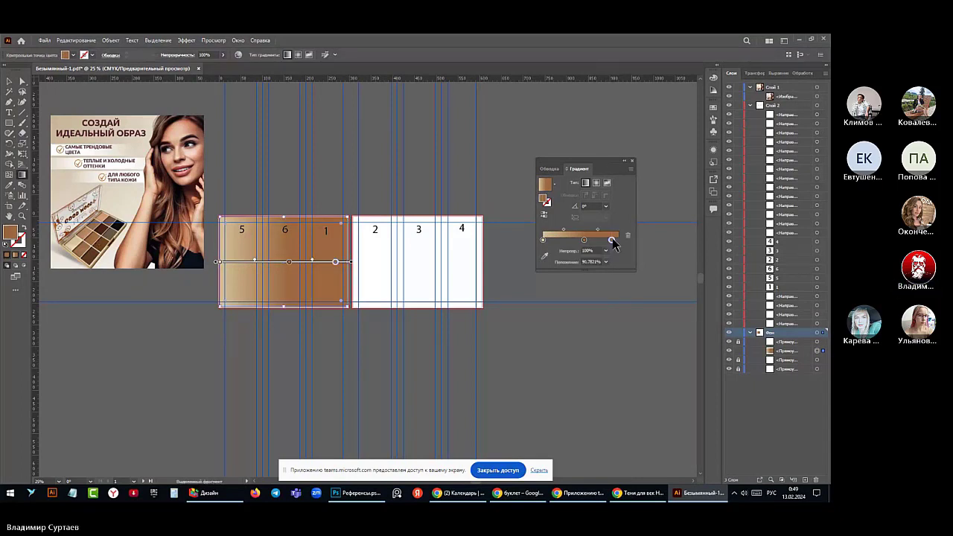
drag(612, 239, 617, 240)
click(544, 255)
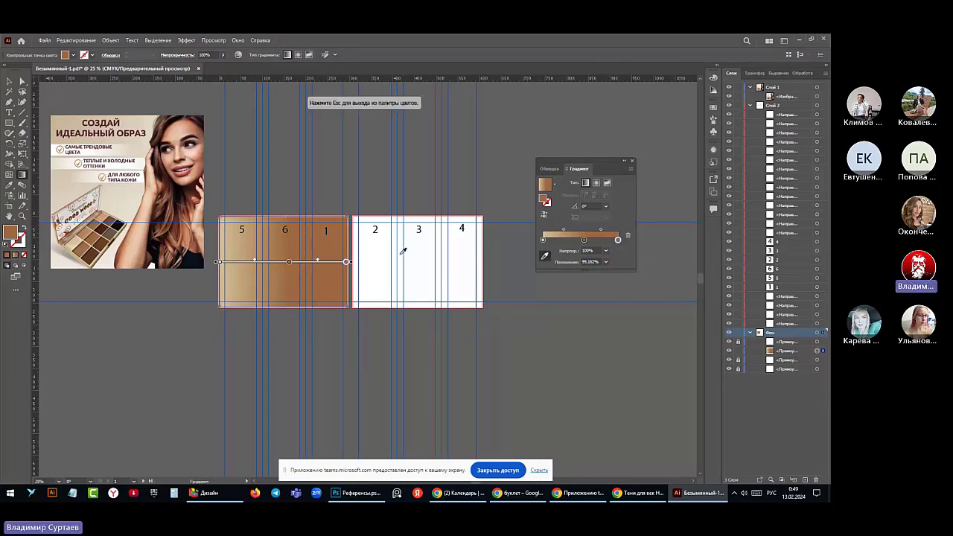
key(Escape)
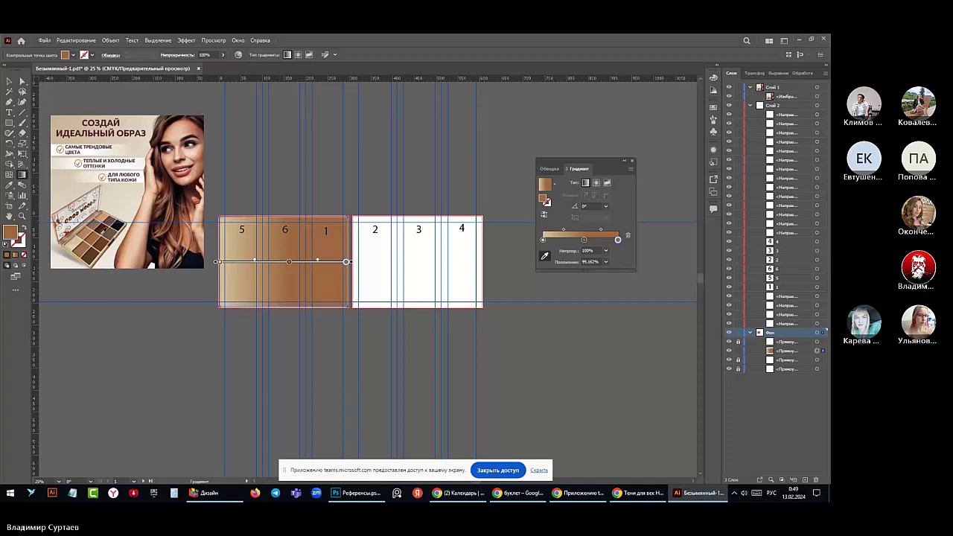
shift+click(88, 230)
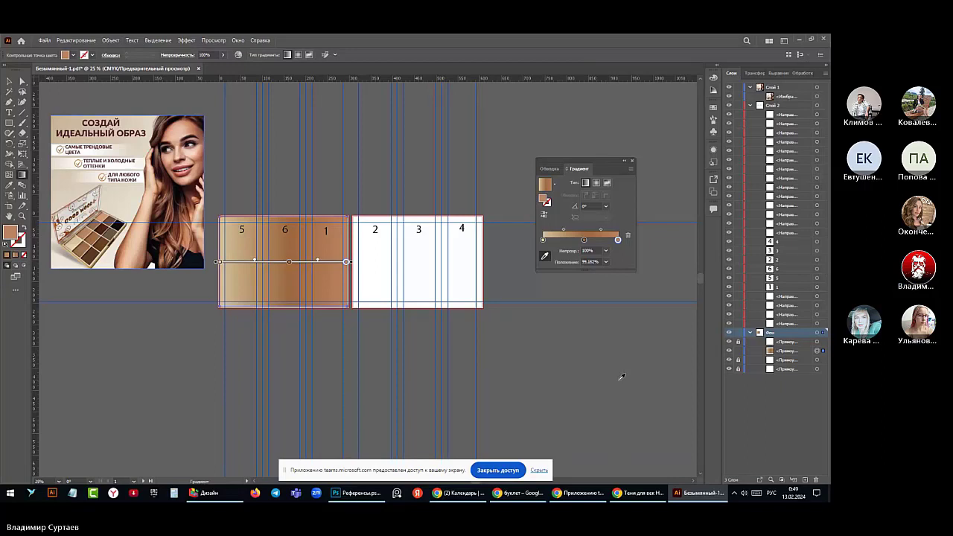
click(7, 84)
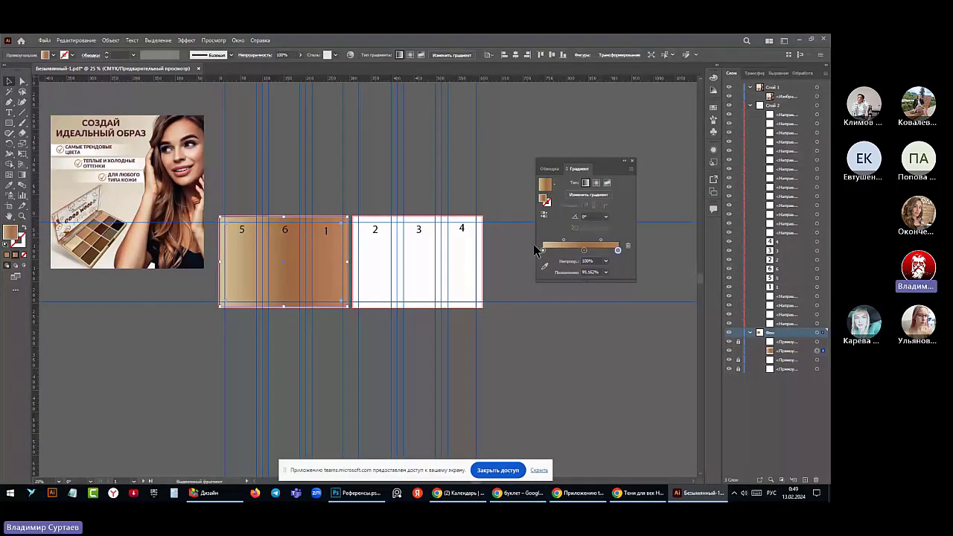
key(g)
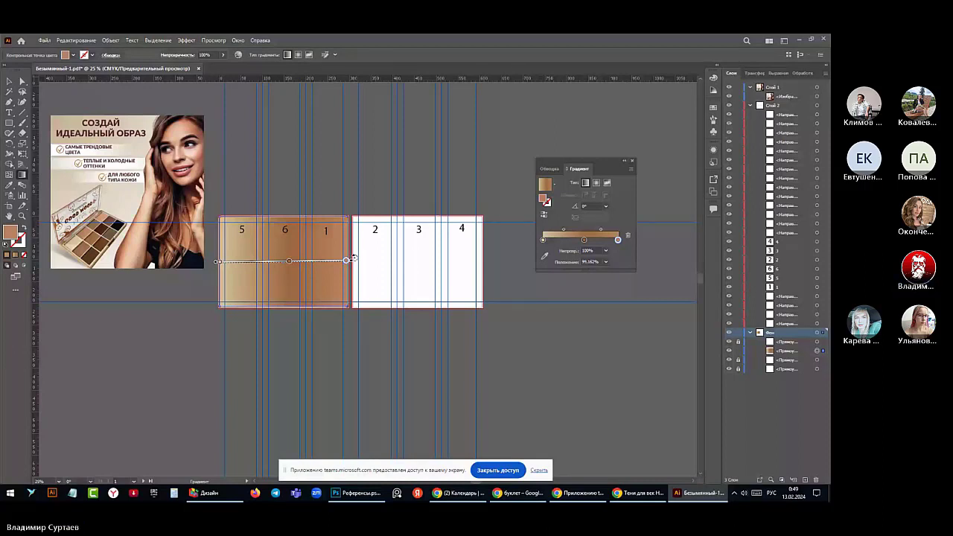
Redraw the gradient diagonally across panel 5 and adjust its end stops
drag(171, 134, 259, 236)
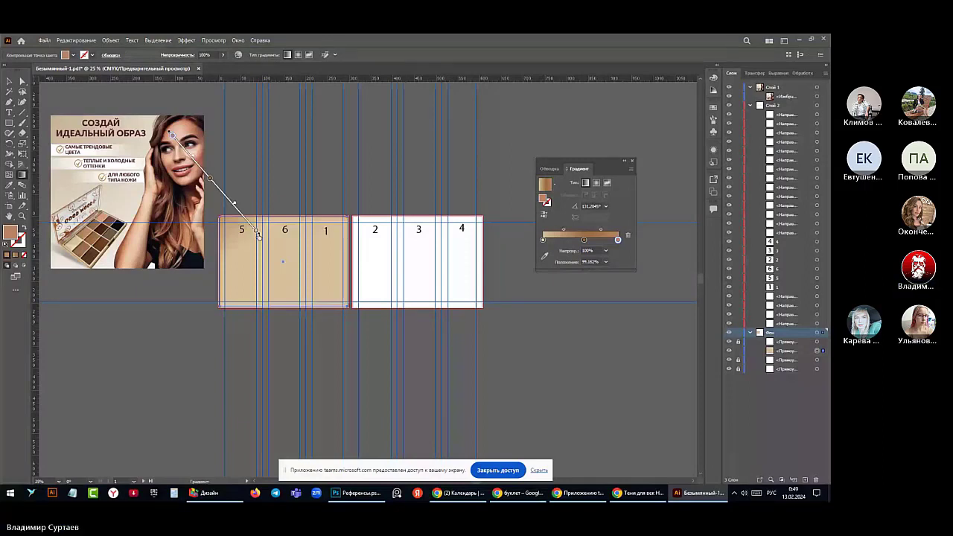
click(171, 135)
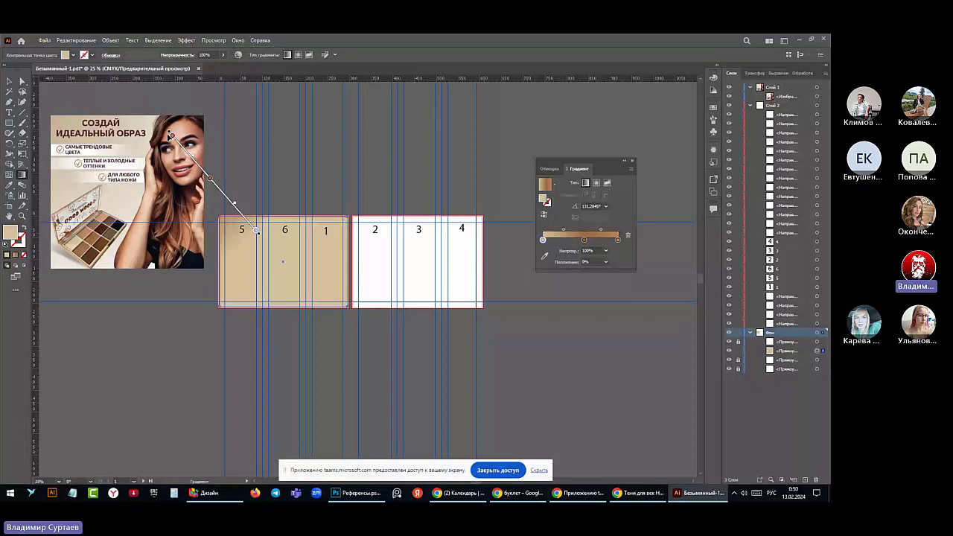
click(171, 133)
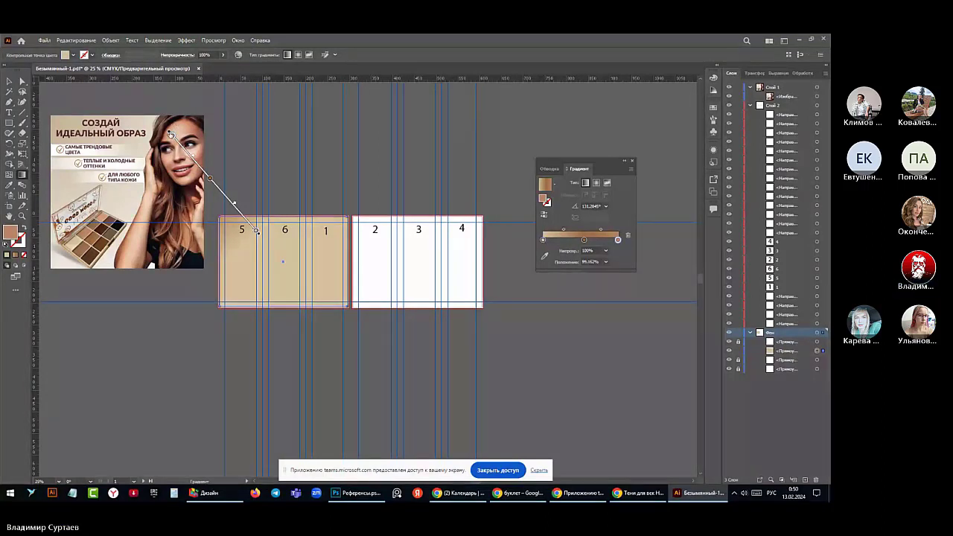
drag(172, 133, 228, 200)
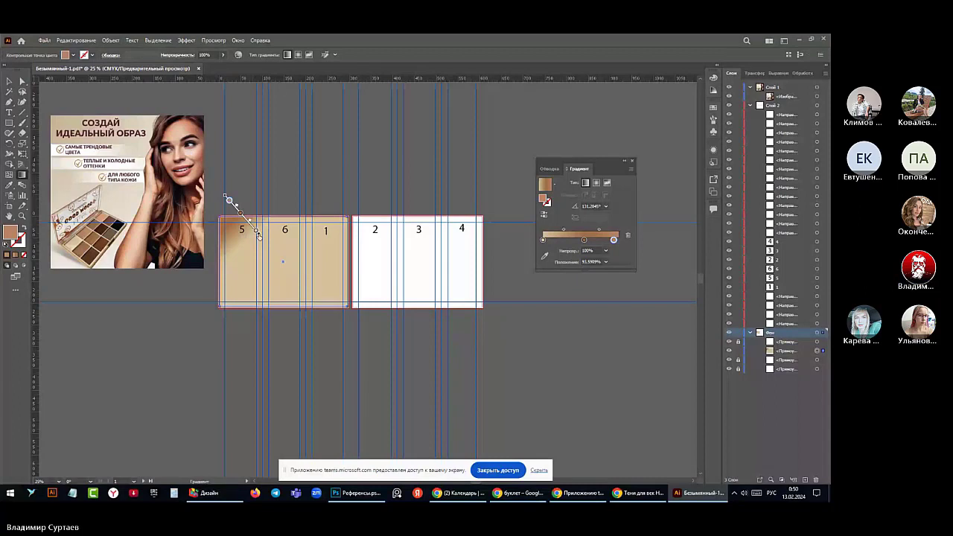
click(257, 234)
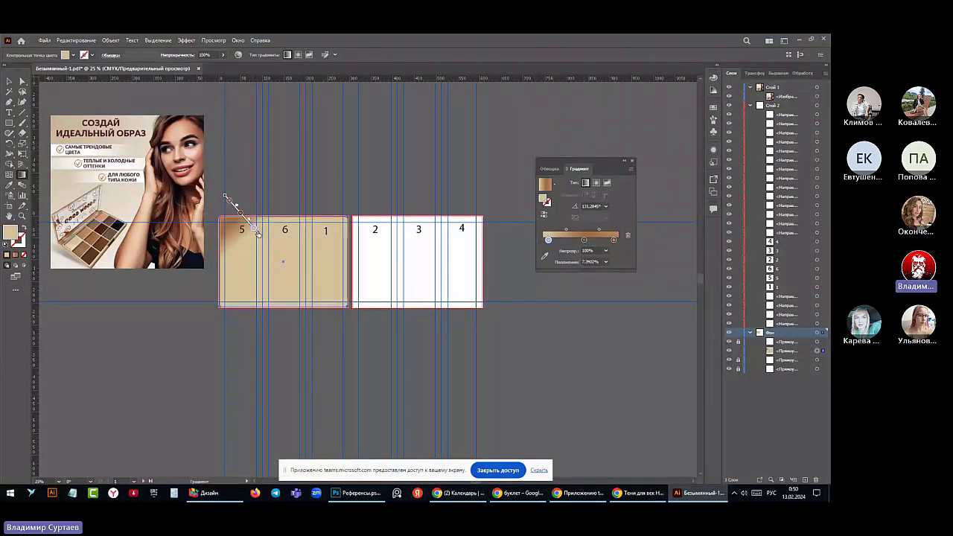
drag(262, 239, 258, 234)
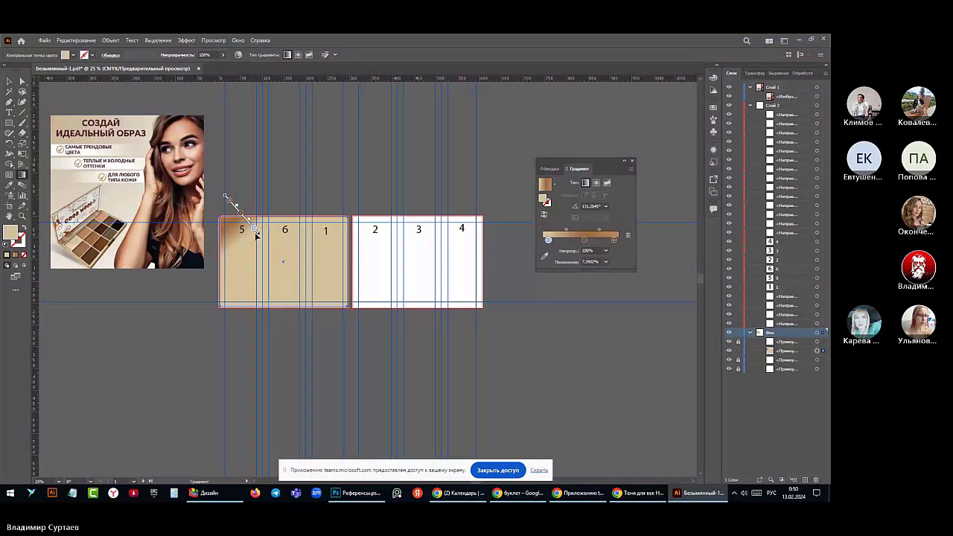
scroll(258, 234, up, 3)
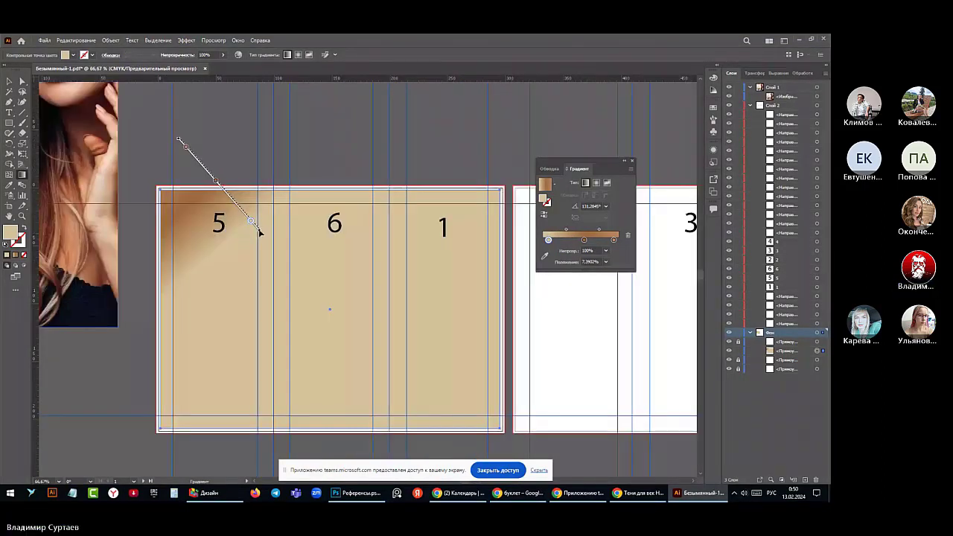
Stretch the gradient from top-left to bottom-right at about 142°
mouse_move(258, 232)
mouse_down()
mouse_move(387, 369)
mouse_move(482, 426)
mouse_move(453, 450)
mouse_up()
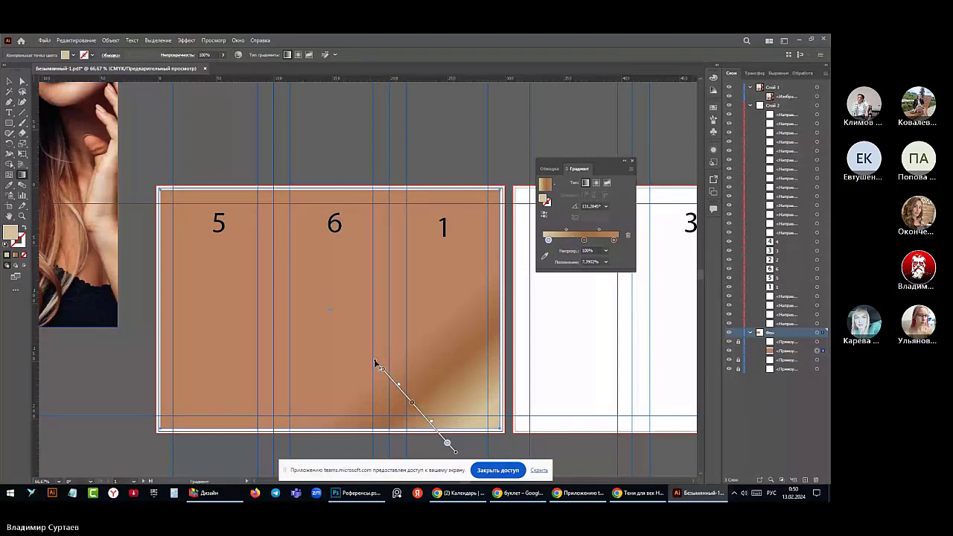
drag(375, 362, 162, 180)
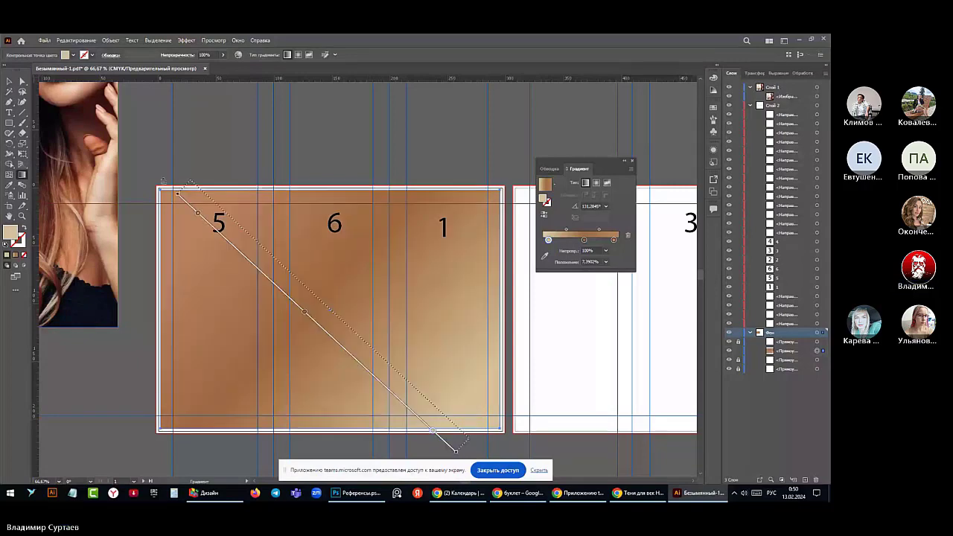
key(ctrl+z)
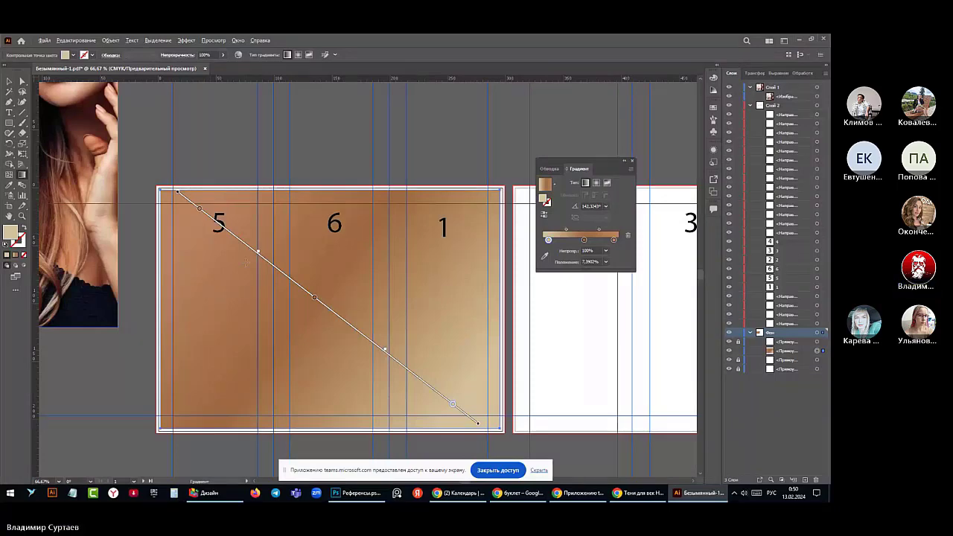
scroll(215, 238, down, 5)
scroll(248, 261, up, 1)
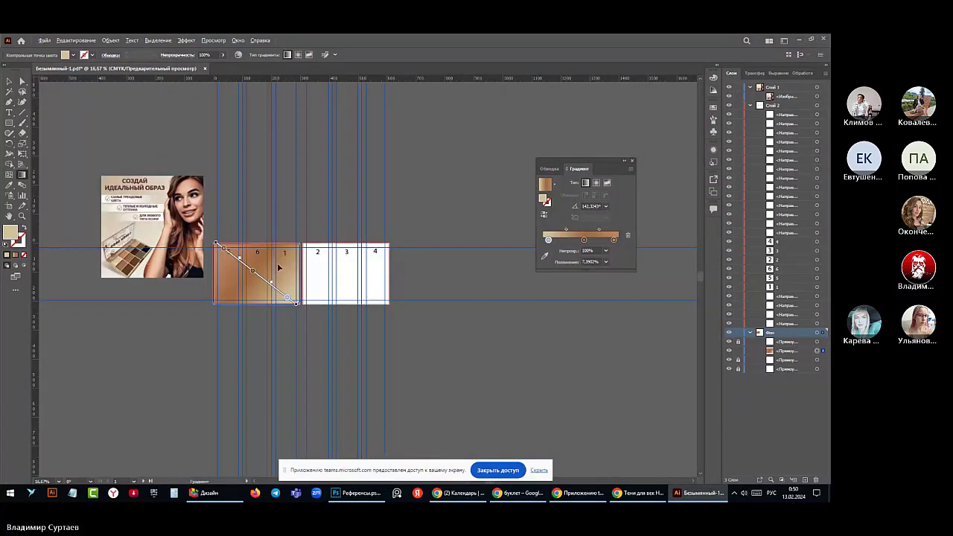
Deselect the gradient panel, unlock the white rectangle behind panels 2-4 in Layers, and select it
scroll(279, 267, up, 2)
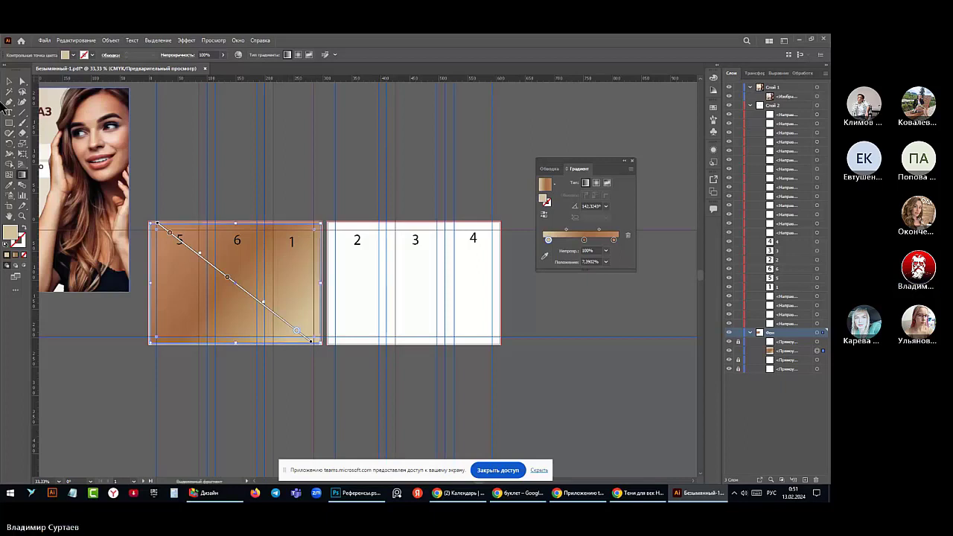
click(9, 80)
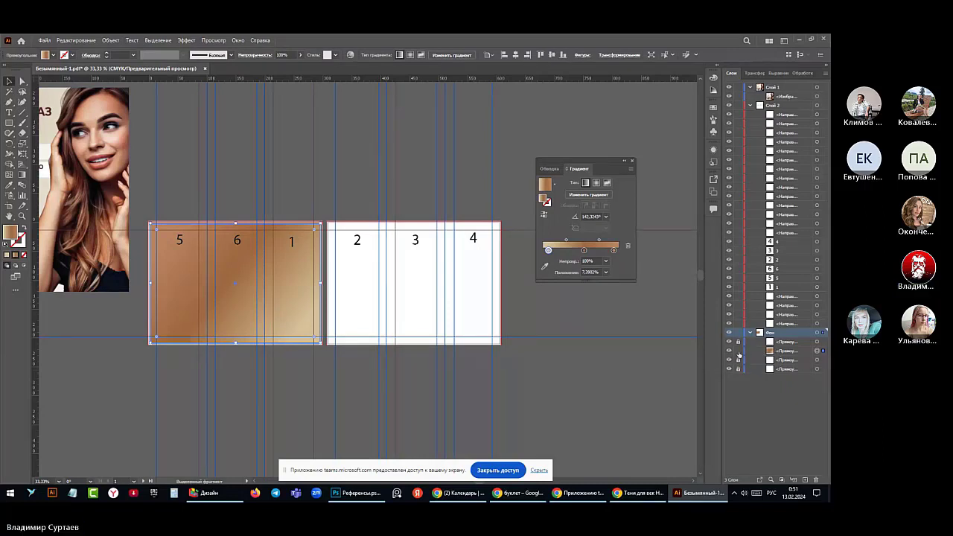
click(695, 354)
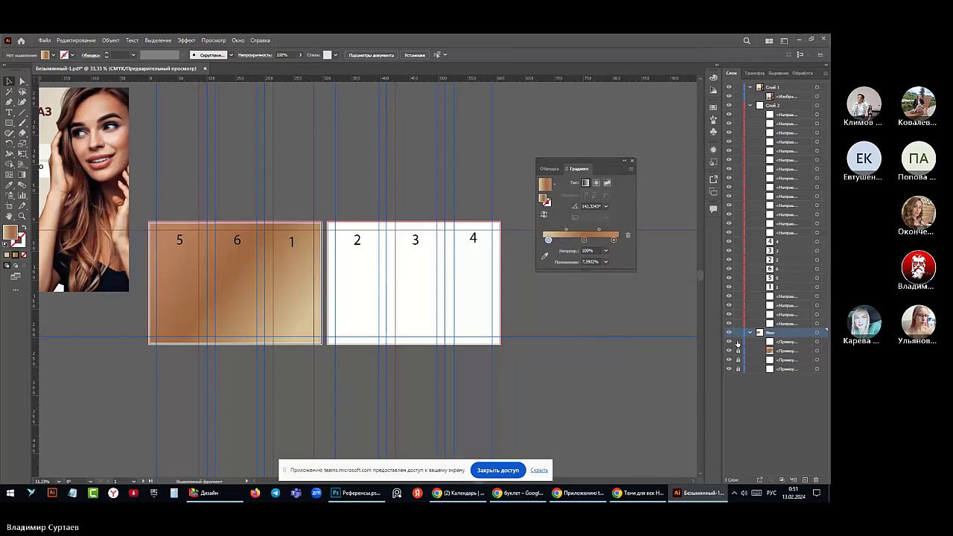
click(738, 343)
click(817, 341)
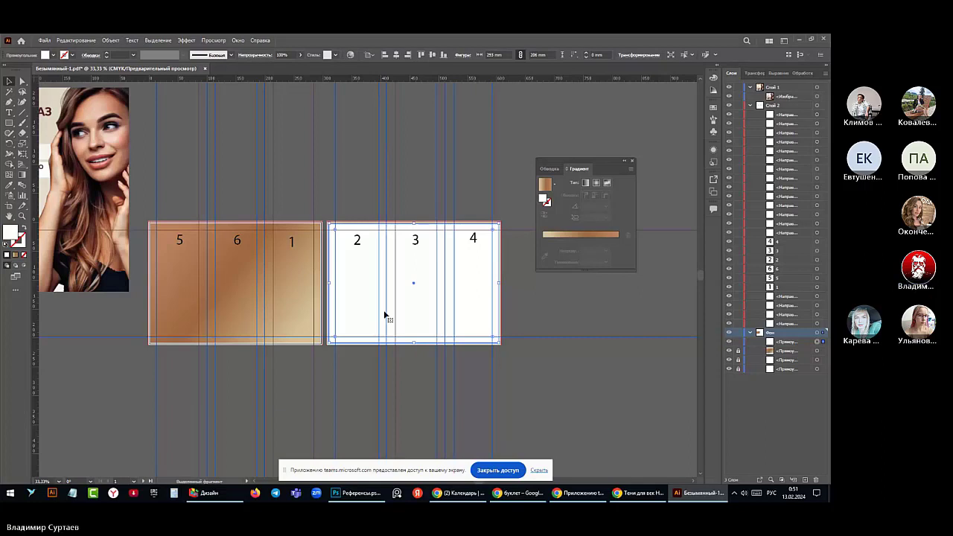
Eyedrop the brown gradient onto the panels 2-4 rectangle and run it diagonally at about 35.9°
click(18, 195)
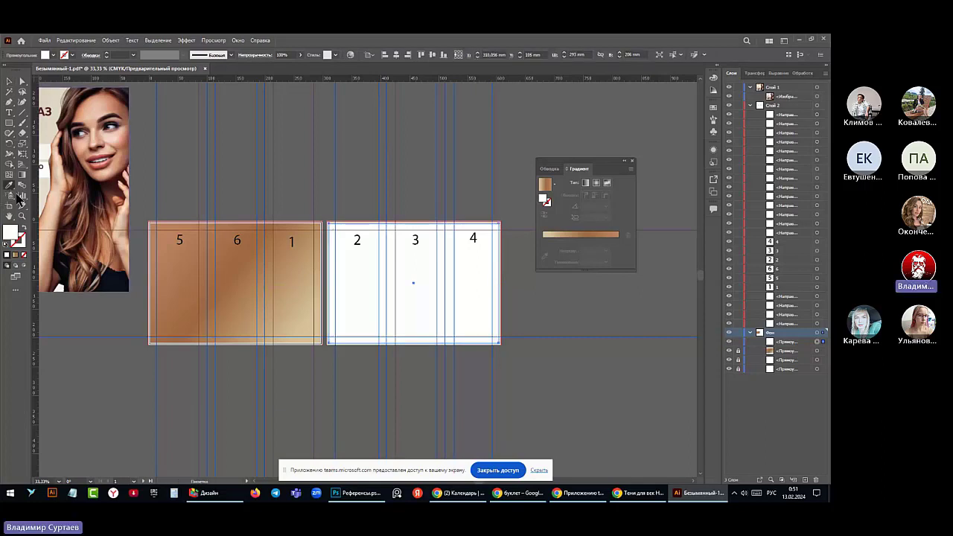
click(231, 273)
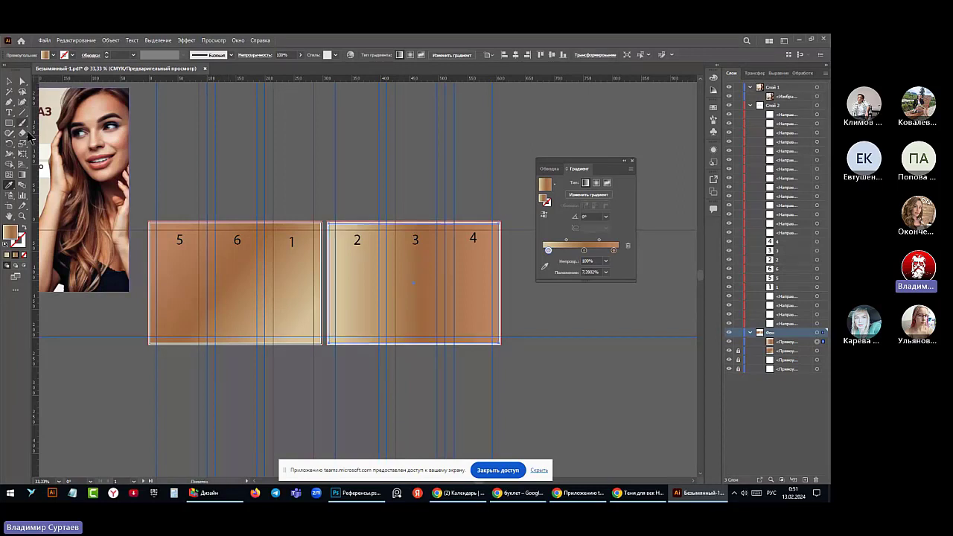
key(g)
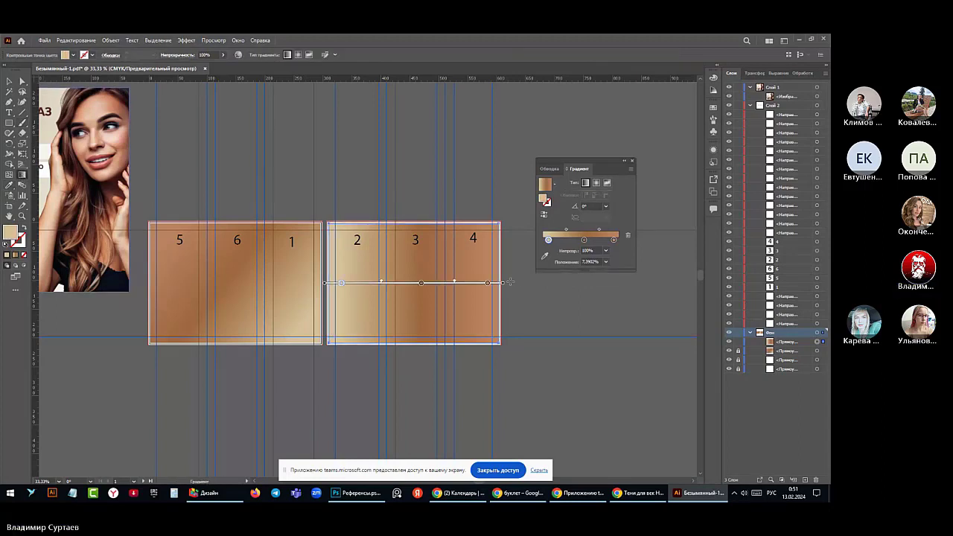
mouse_move(505, 283)
mouse_down()
mouse_move(478, 196)
mouse_move(443, 153)
mouse_move(464, 176)
mouse_up()
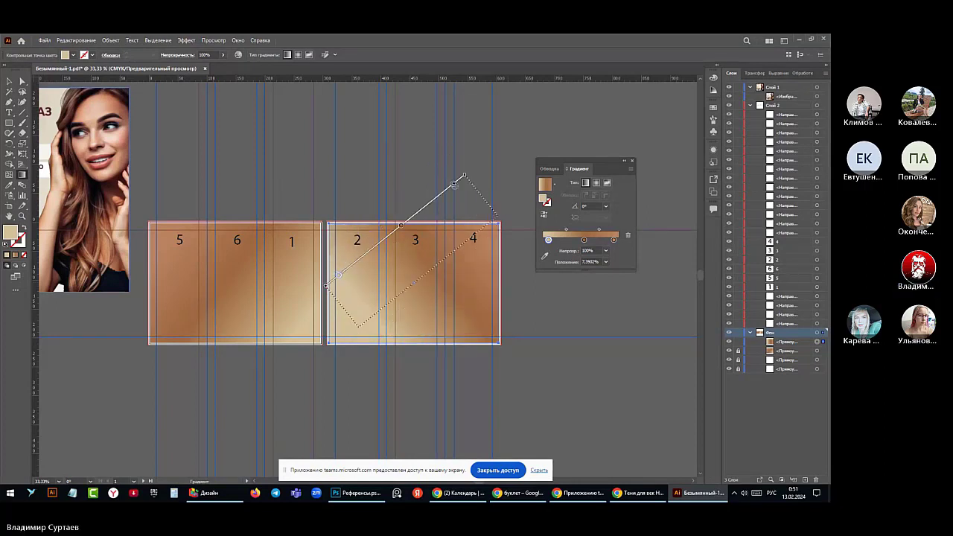
drag(354, 325, 497, 223)
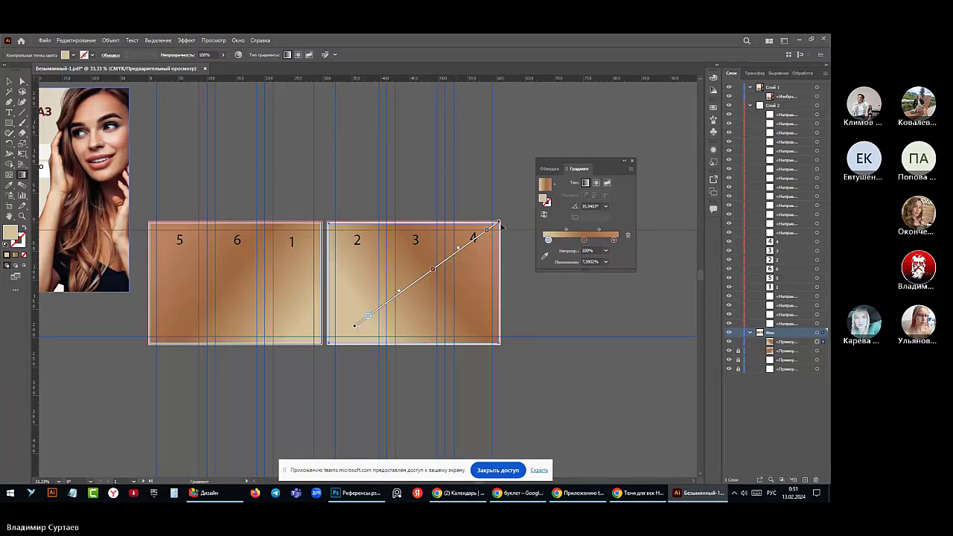
drag(497, 224, 490, 227)
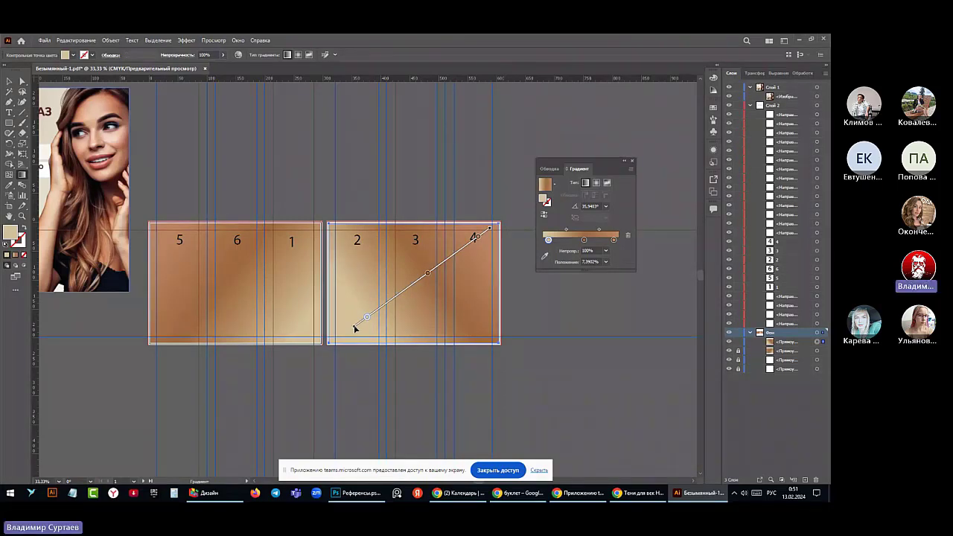
drag(355, 326, 339, 339)
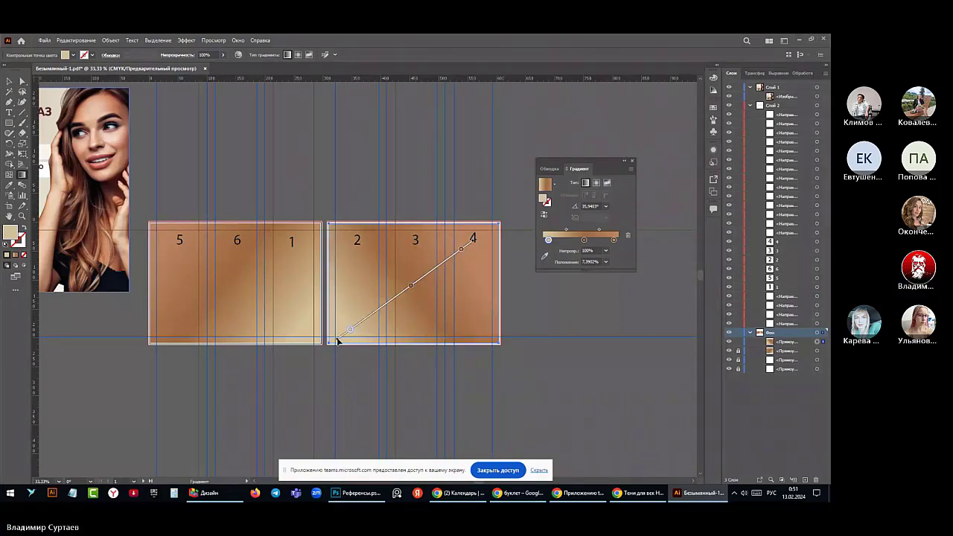
mouse_move(473, 238)
mouse_down()
mouse_move(467, 251)
mouse_move(488, 237)
mouse_up()
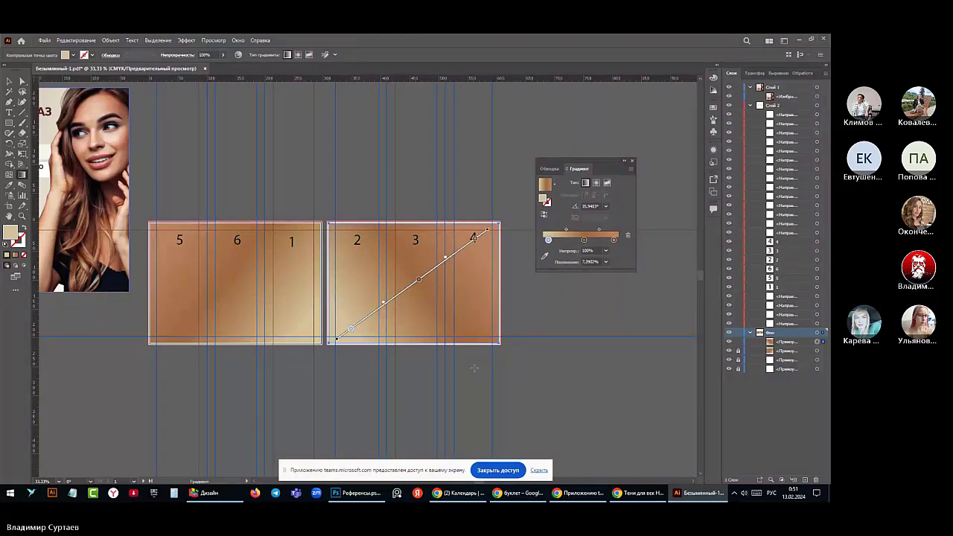
click(43, 41)
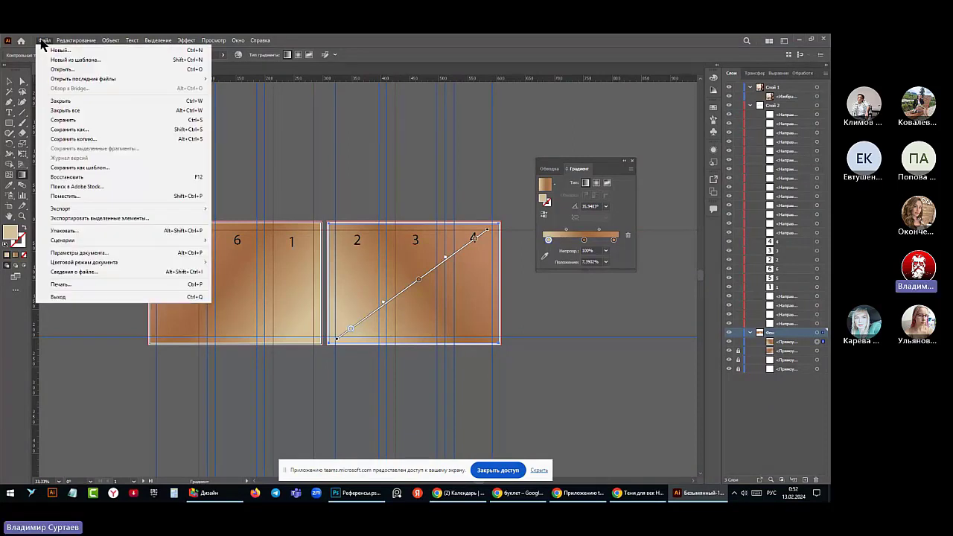
click(58, 140)
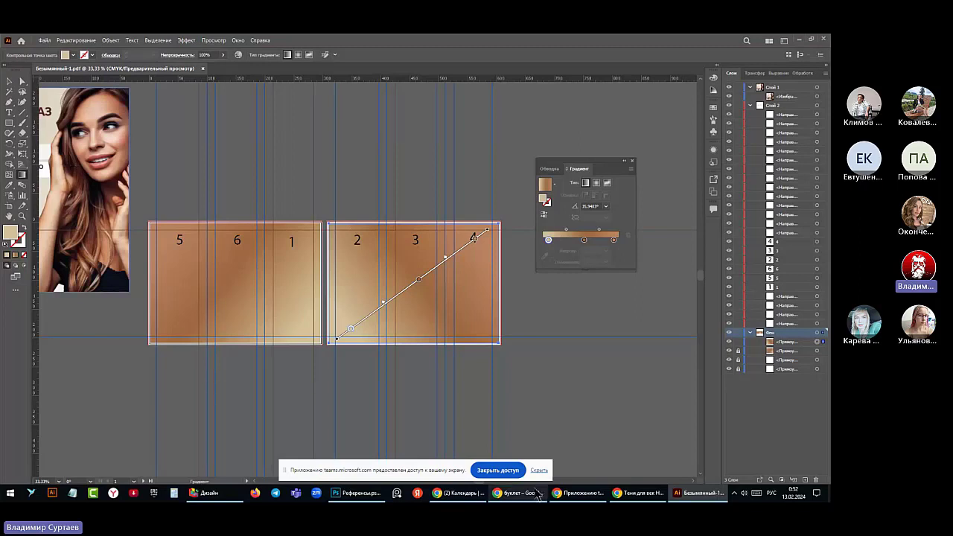
mouse_move(369, 496)
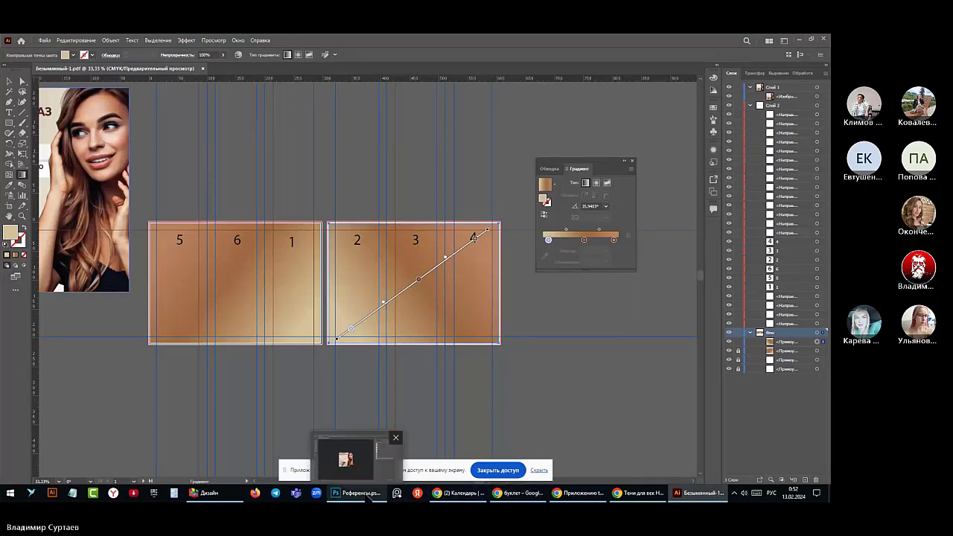
Turn on Layer 2 with the ПАЛЕТКА ТЕНЕЙ image in Photoshop, then return to Illustrator
click(365, 494)
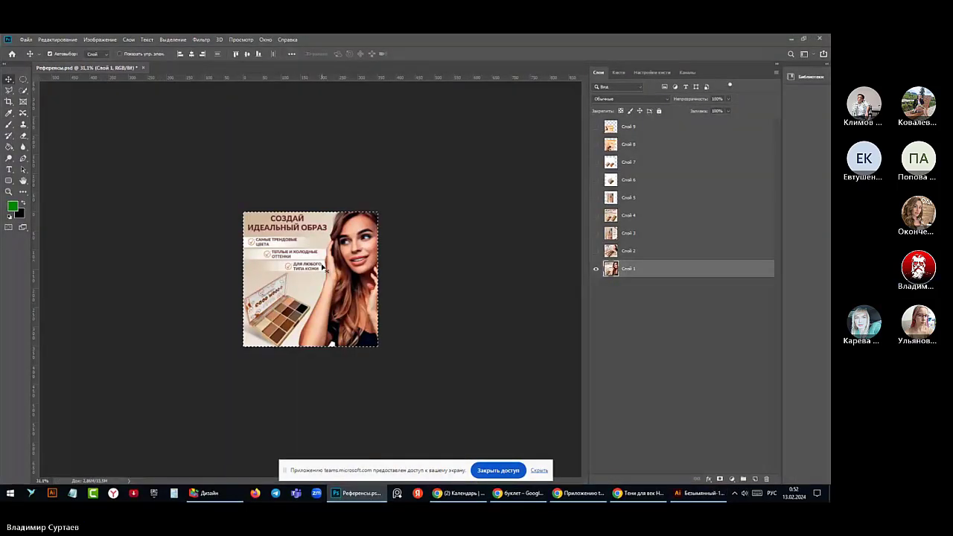
click(595, 253)
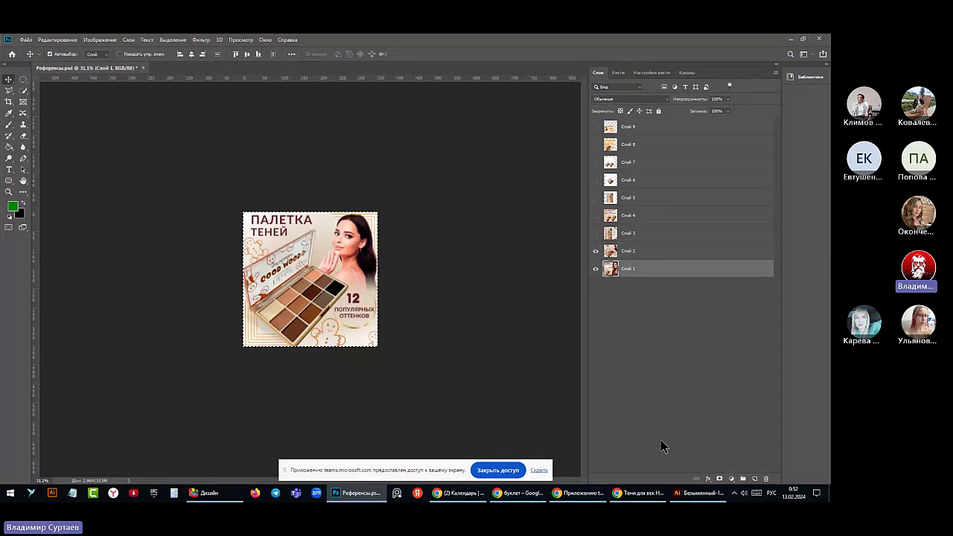
click(695, 494)
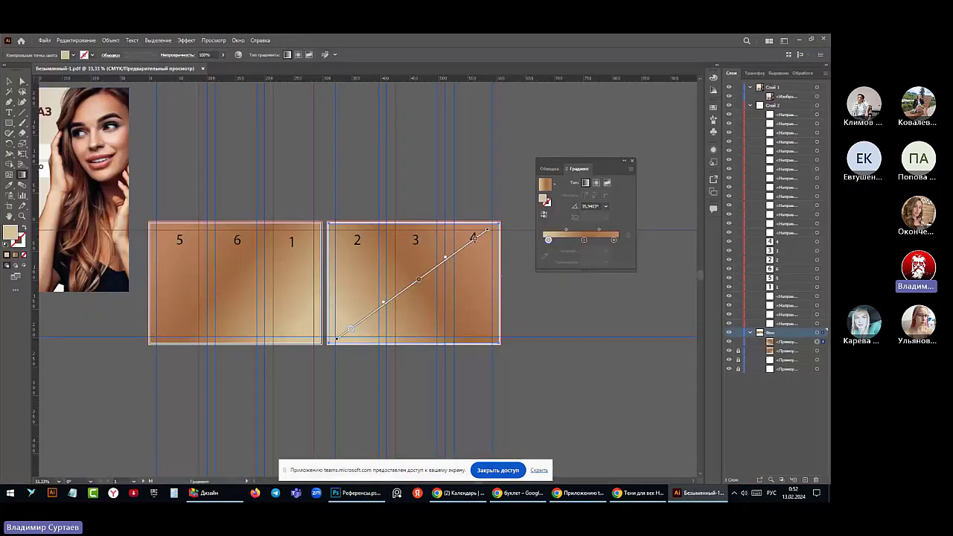
click(791, 348)
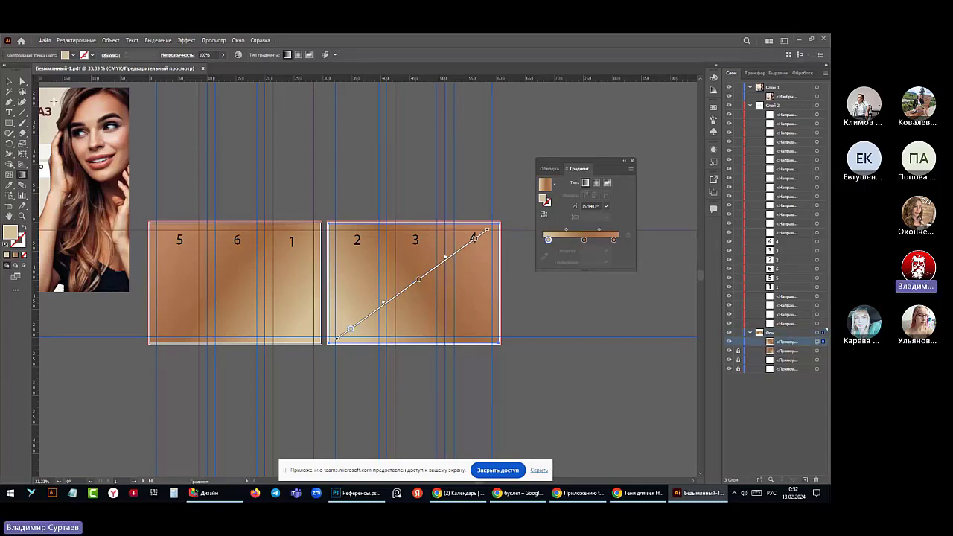
click(9, 81)
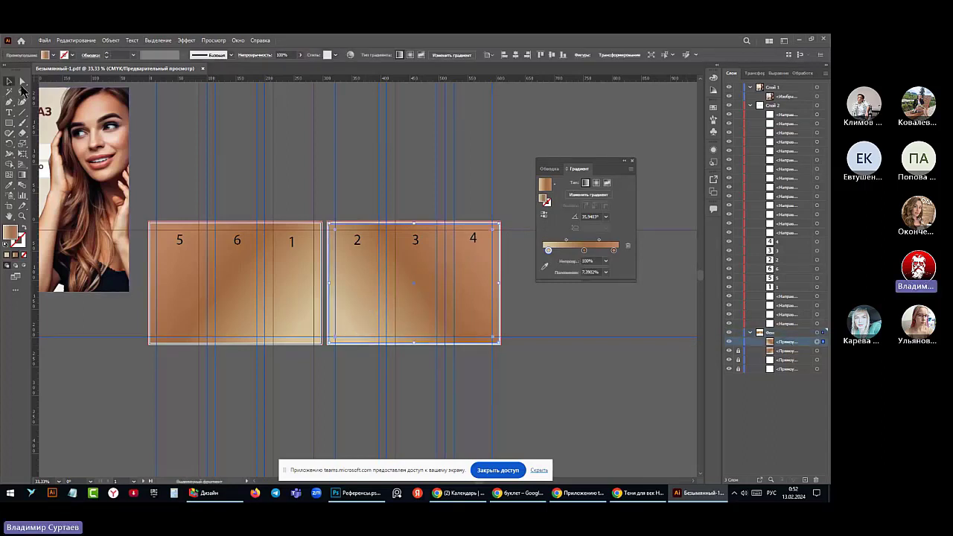
click(302, 55)
drag(303, 68, 283, 68)
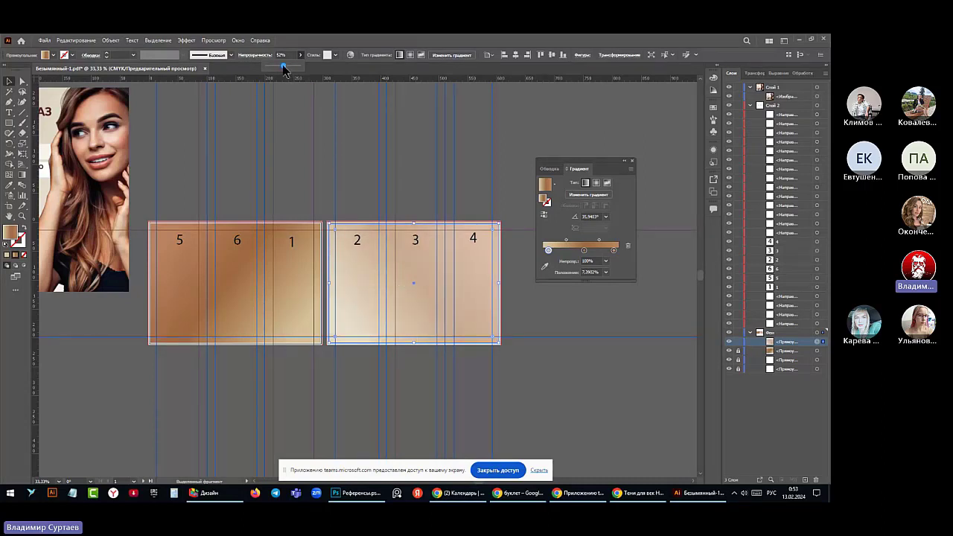
drag(283, 68, 330, 67)
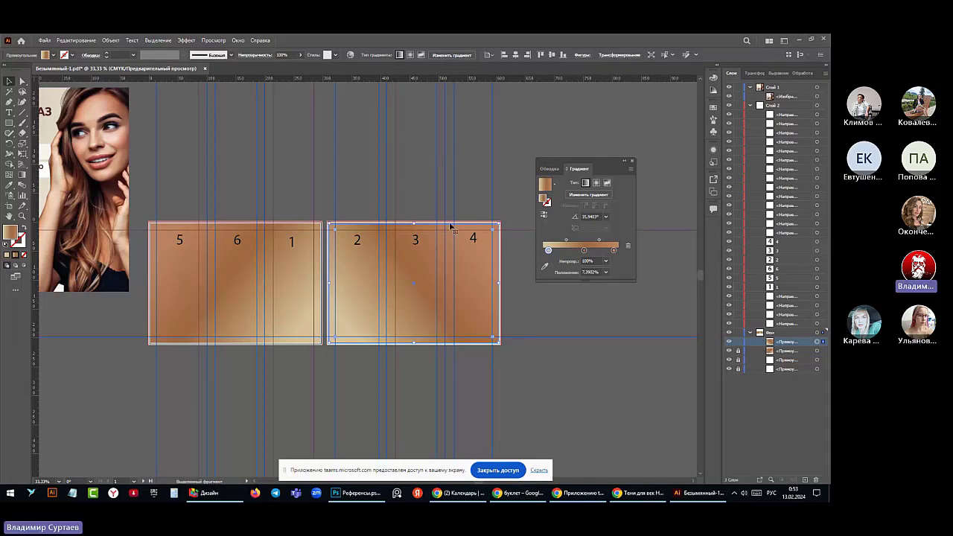
Drag the numbers 5, 6, 1, 2, 3 and 4 up into one row above the panels
click(293, 243)
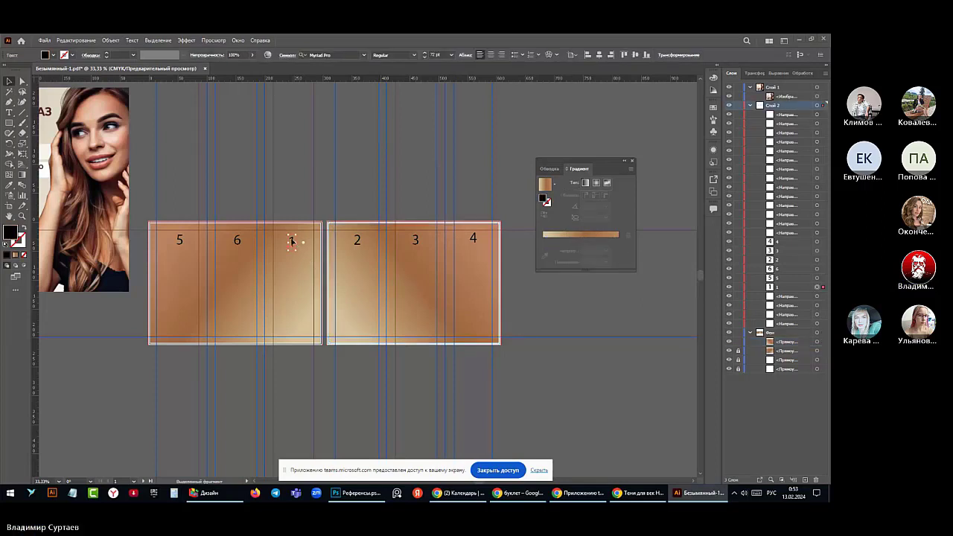
drag(292, 243, 295, 197)
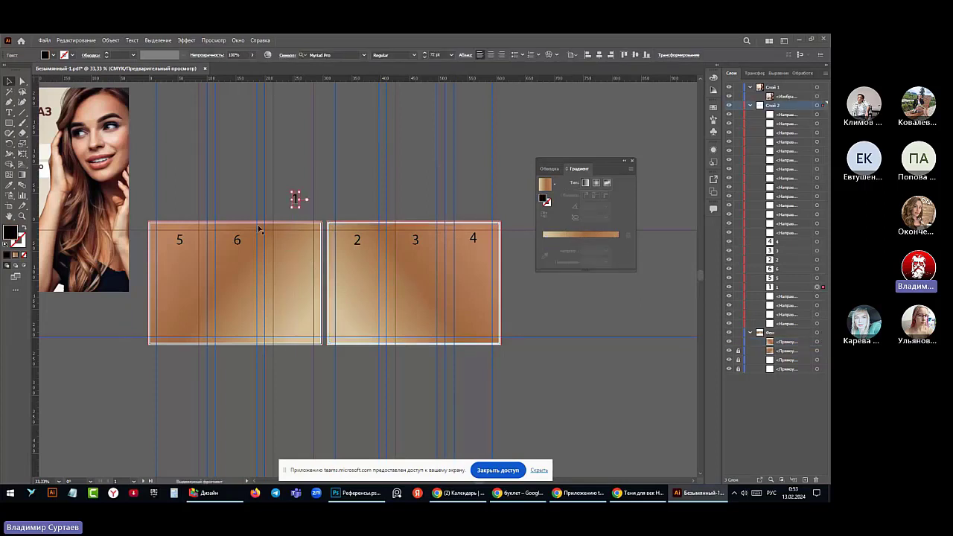
drag(237, 240, 238, 198)
drag(179, 240, 179, 201)
mouse_move(358, 242)
mouse_down()
mouse_move(350, 203)
mouse_move(359, 245)
mouse_up()
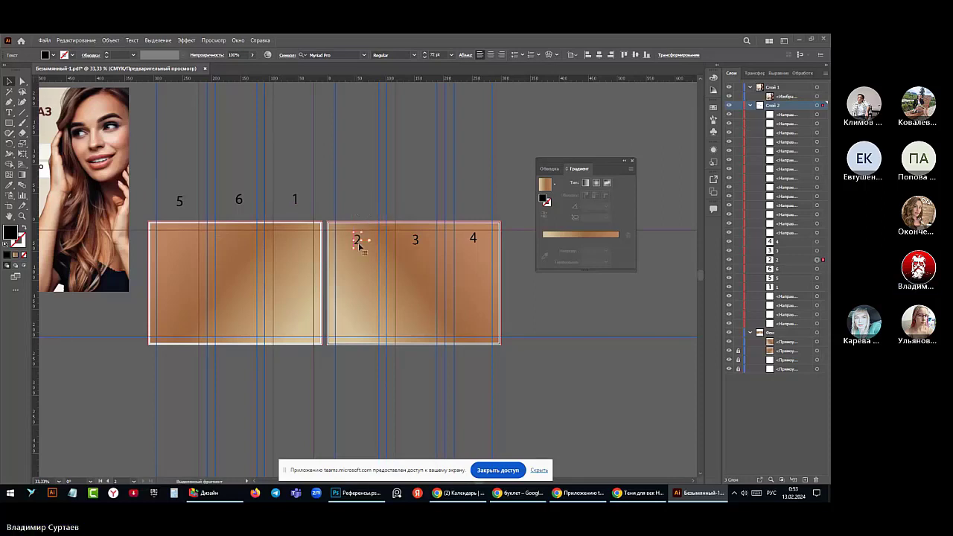
drag(362, 241, 363, 202)
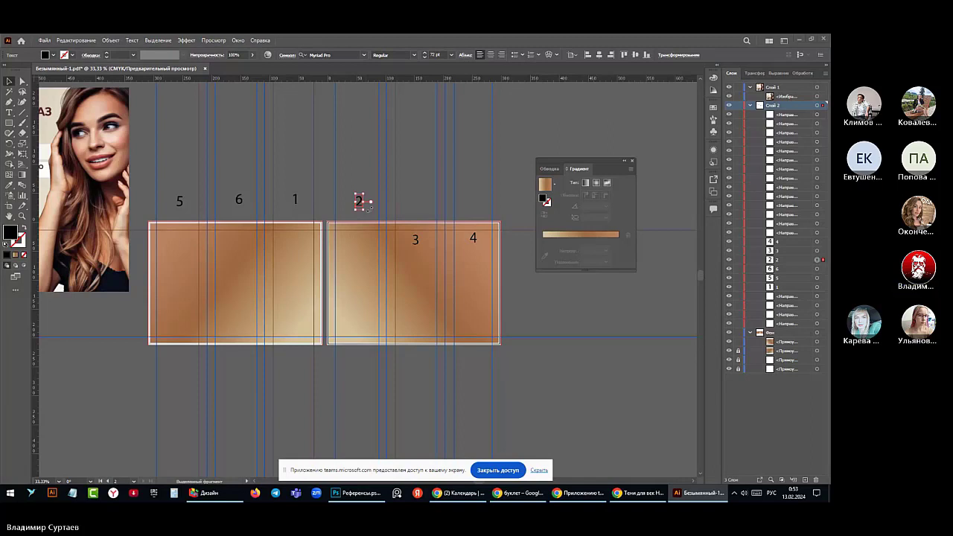
click(416, 240)
drag(419, 244, 415, 200)
drag(474, 240, 471, 199)
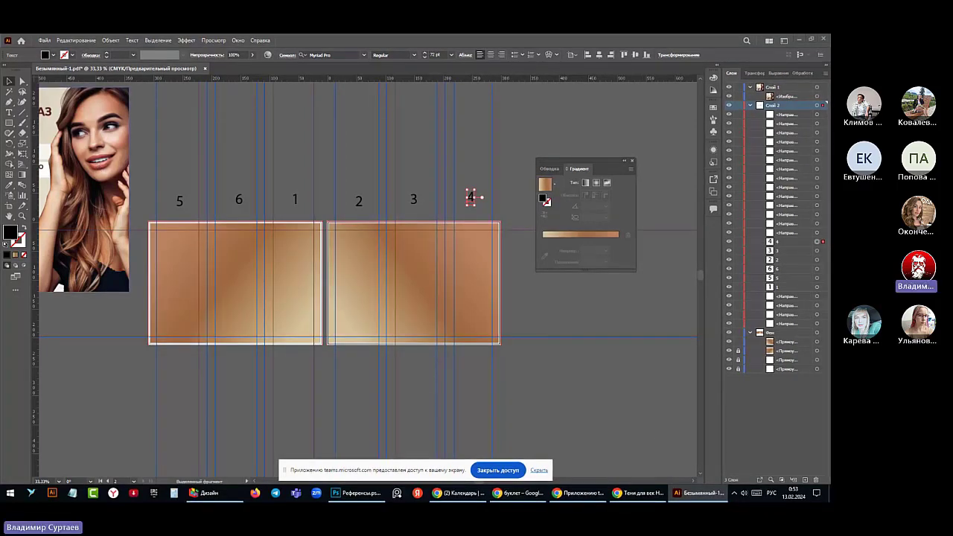
click(353, 497)
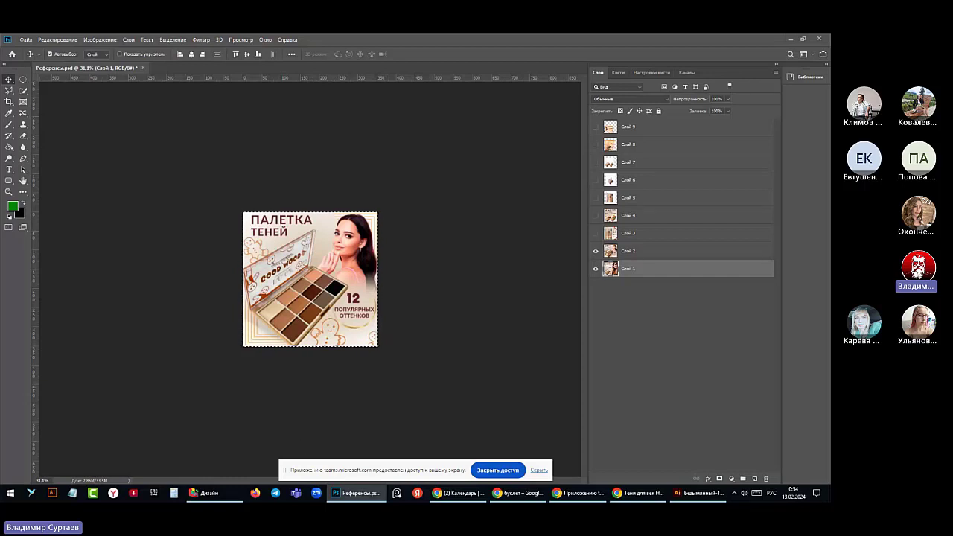
In Photoshop, show Слой 2 and the palette photo layer Слой 6, making Слой 6 active
mouse_move(357, 493)
click(595, 251)
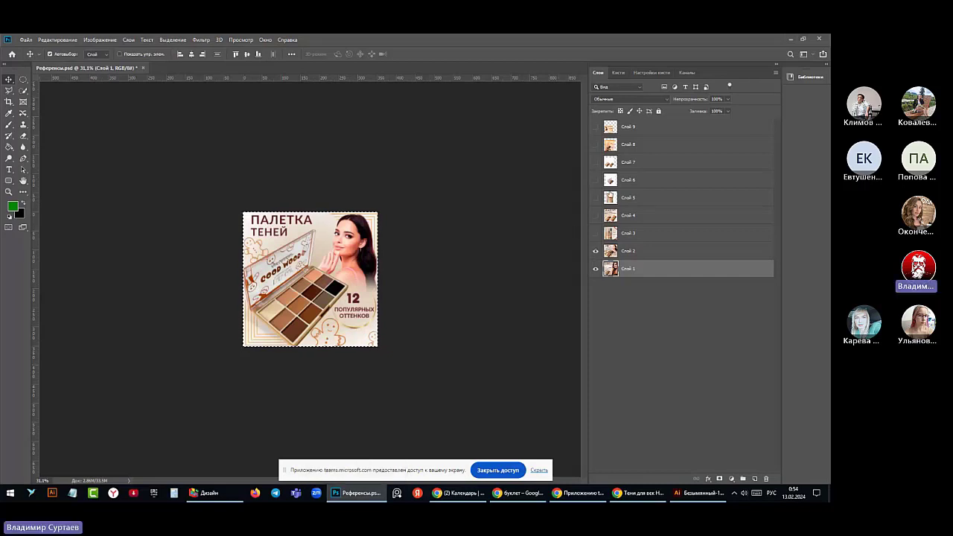
click(595, 180)
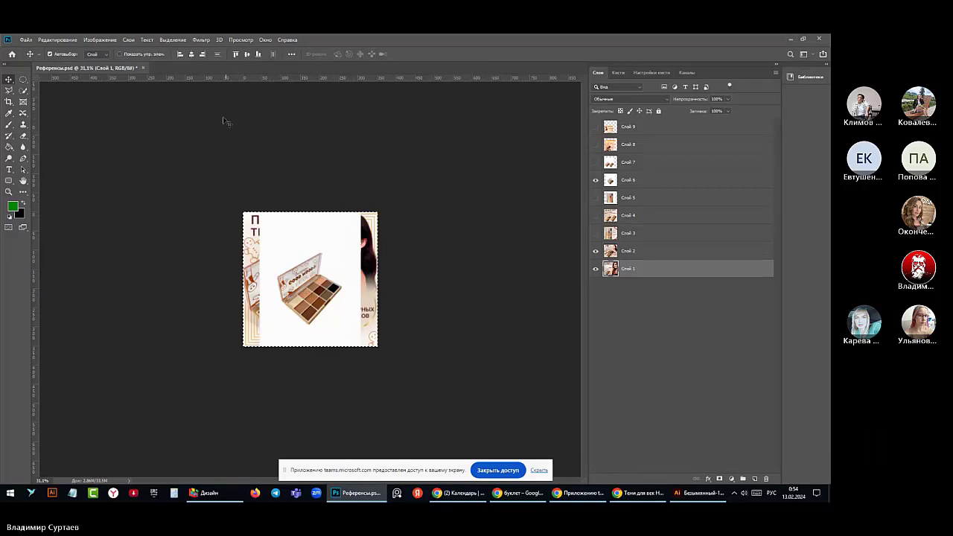
click(678, 182)
Load Слой 6's transparency as a selection and Copy Merged it
click(173, 40)
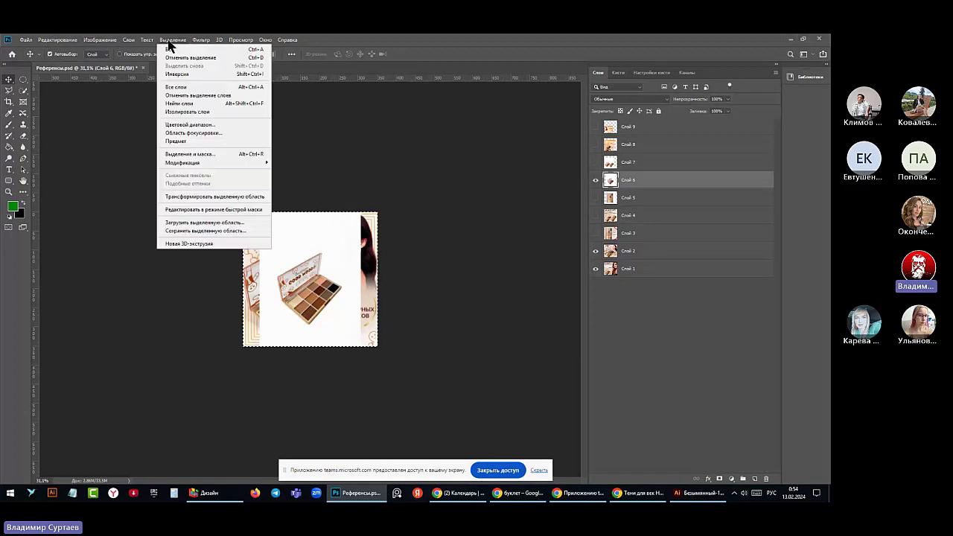
click(179, 222)
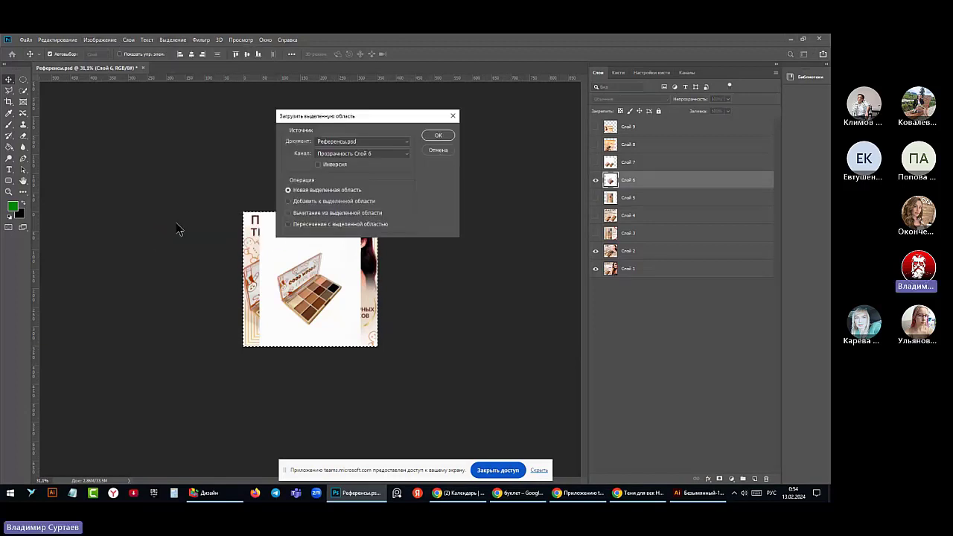
key(Return)
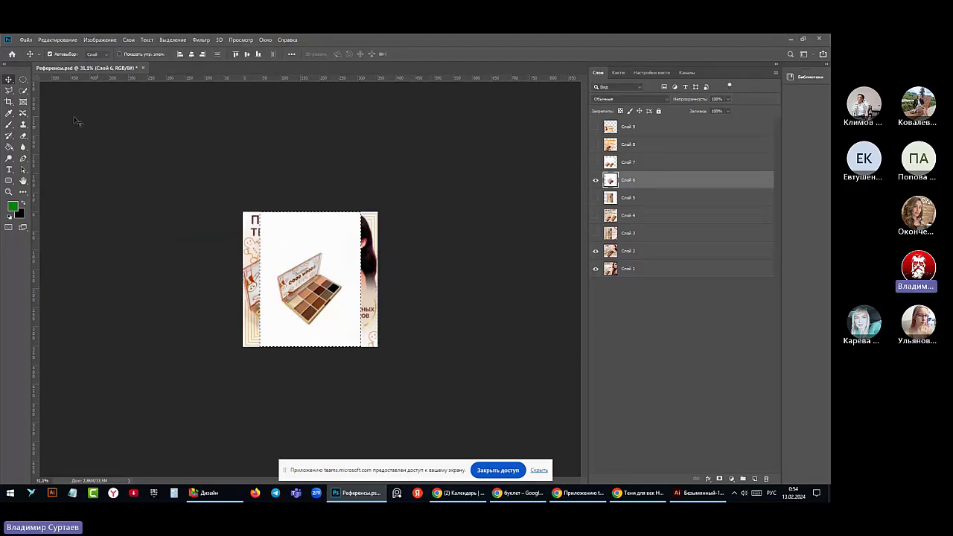
click(57, 40)
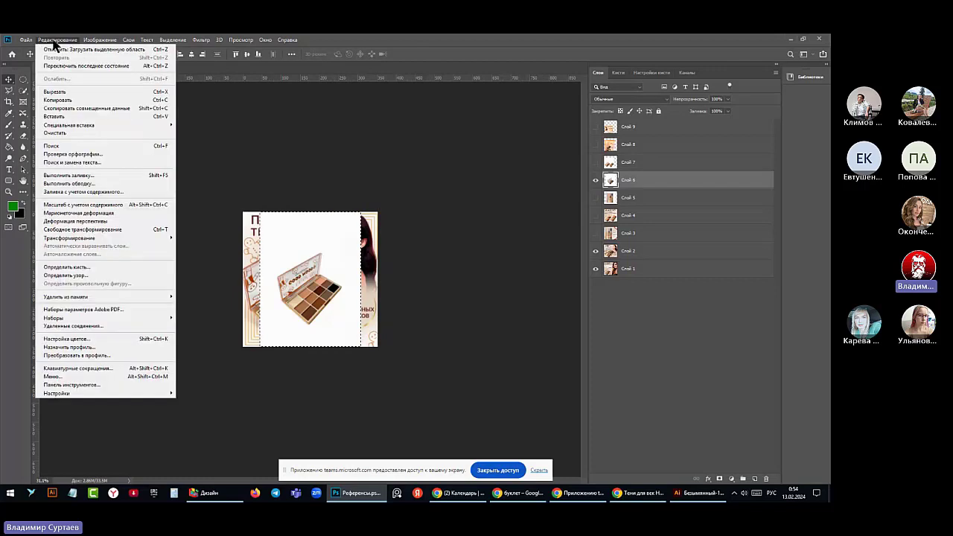
click(57, 108)
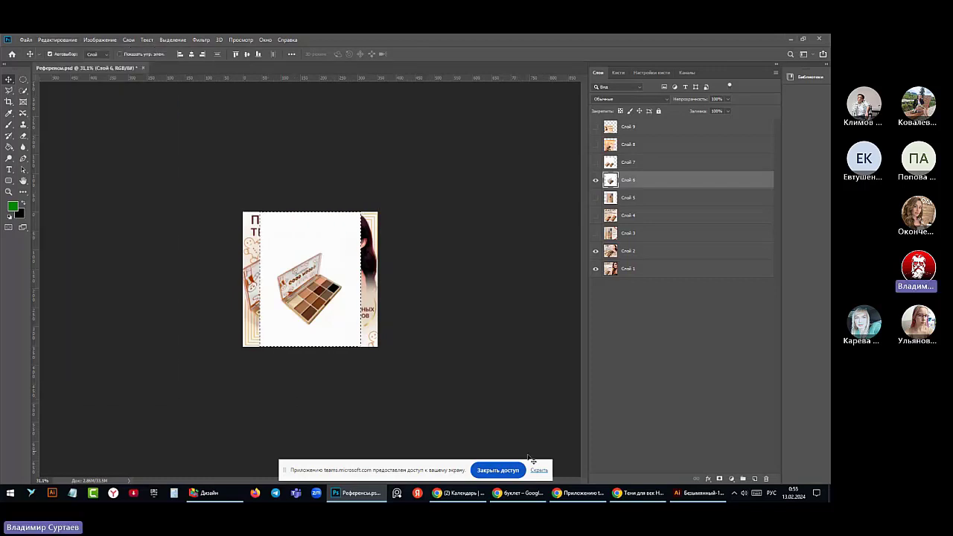
click(698, 492)
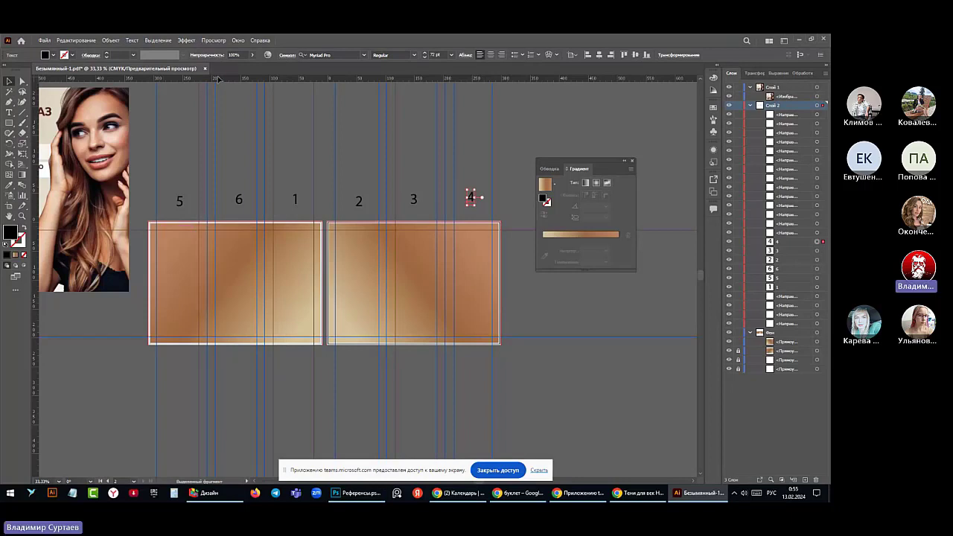
Paste the palette photo into the booklet and scale it down from a corner
click(76, 40)
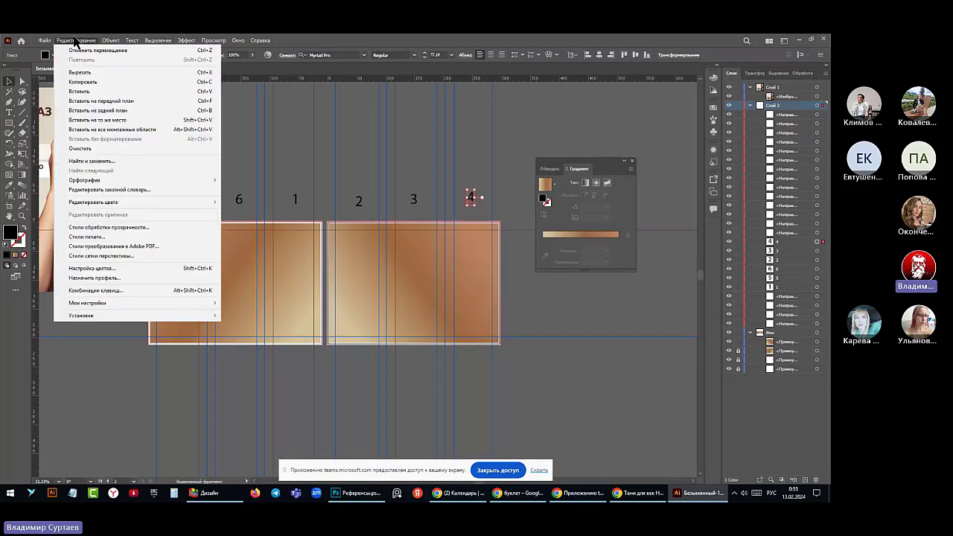
click(80, 91)
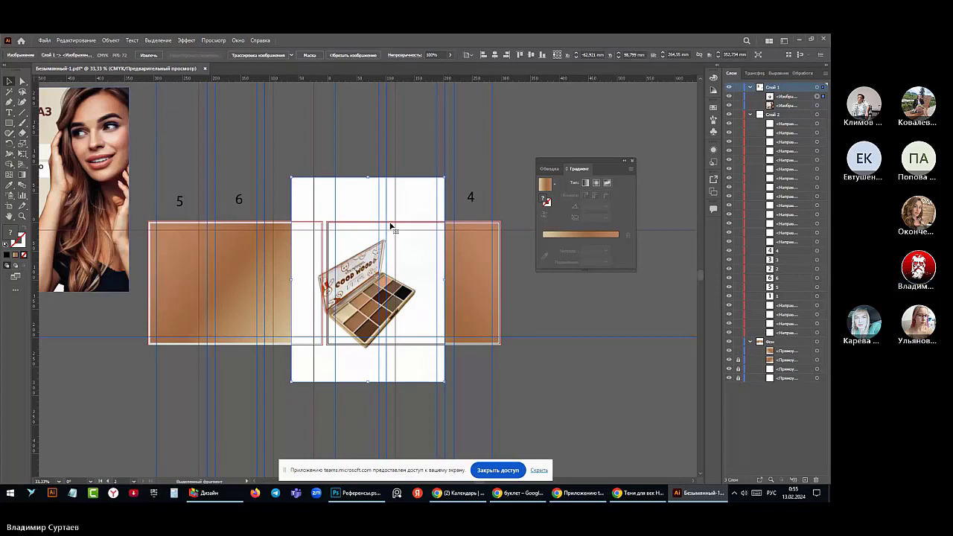
drag(355, 208, 250, 269)
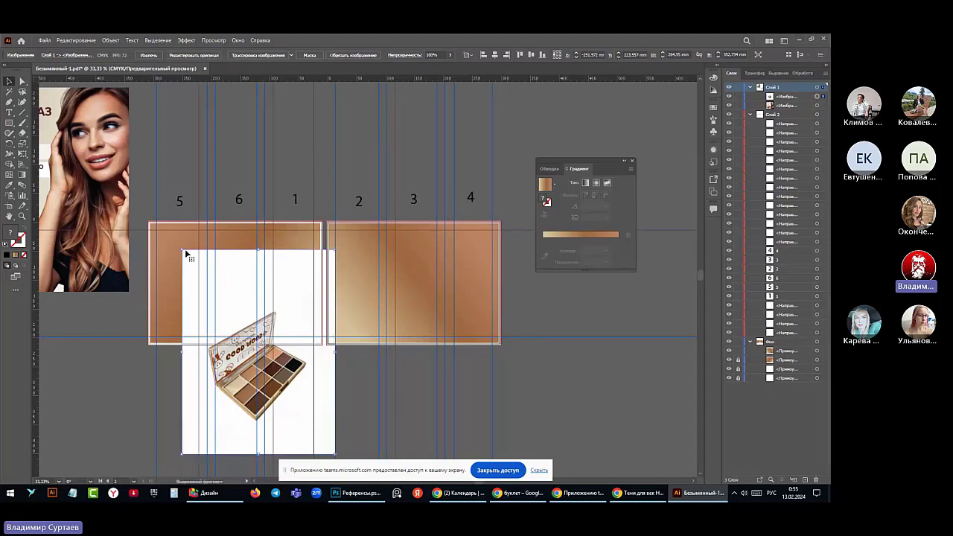
drag(184, 251, 230, 329)
Shrink the photo further and position it on panel 1's lower area
drag(292, 406, 475, 308)
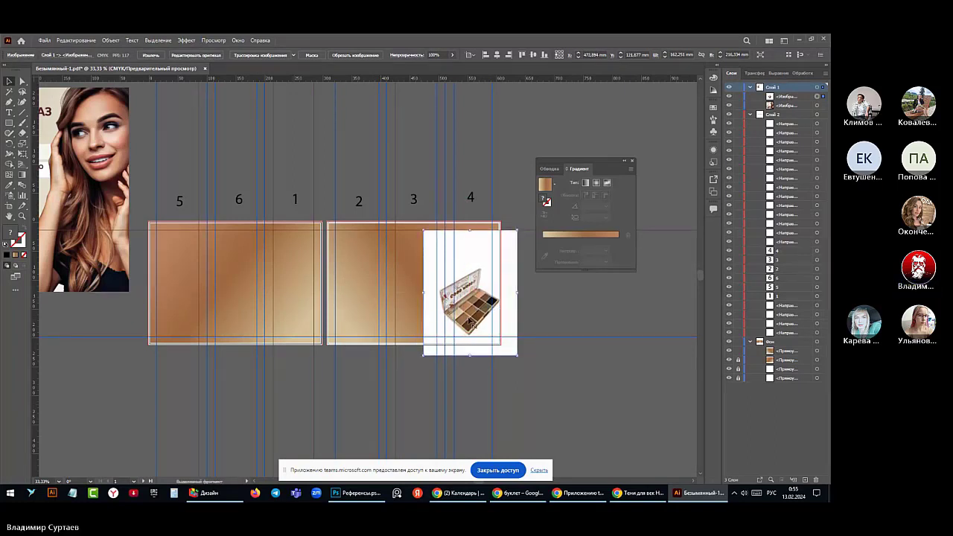
drag(470, 321, 277, 298)
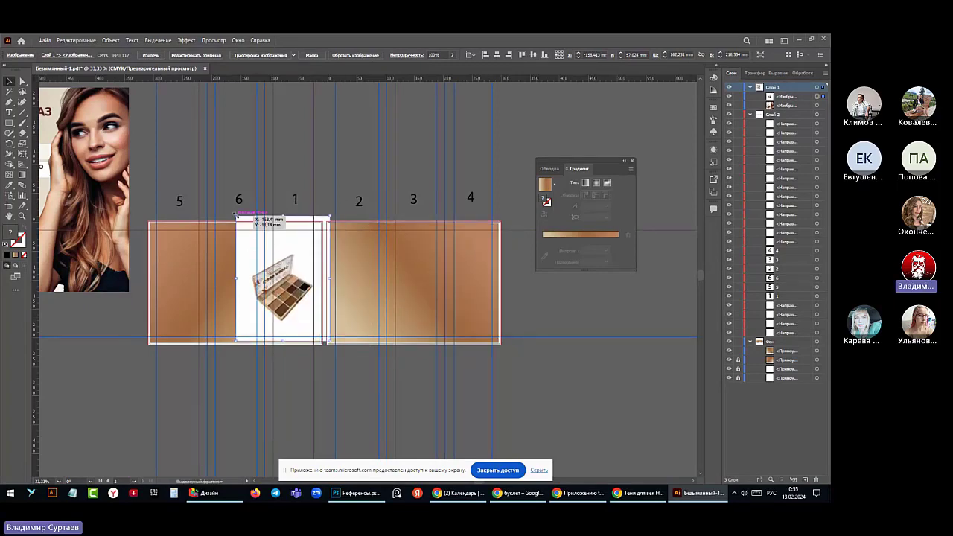
drag(236, 215, 258, 245)
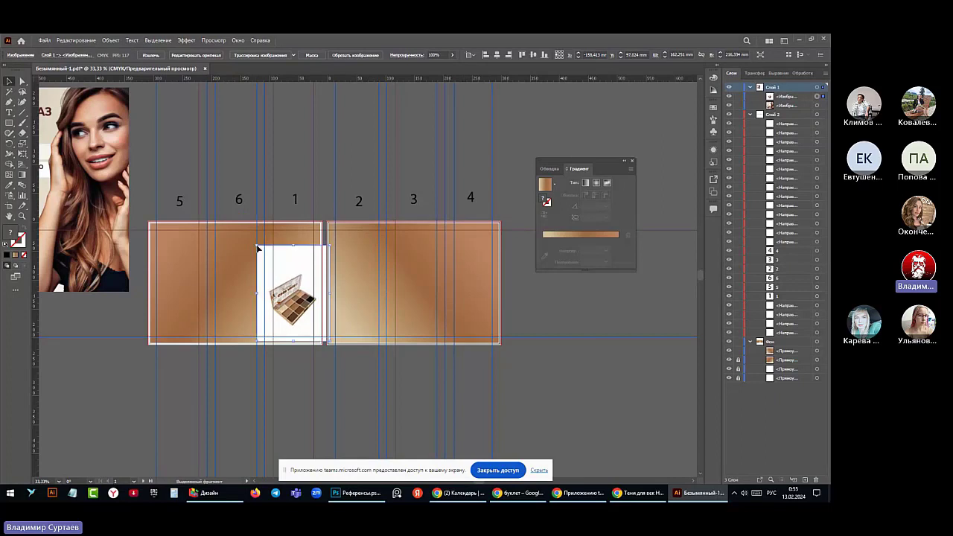
drag(290, 303, 266, 400)
drag(317, 301, 298, 308)
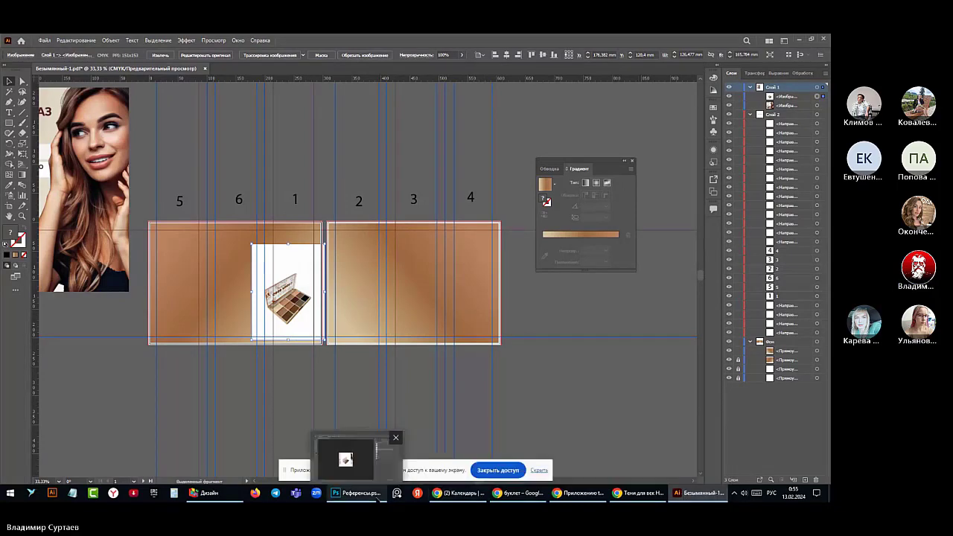
In Photoshop, hide the cut-out Слой 6 and keep Слой 2's Палетка теней image visible
click(351, 495)
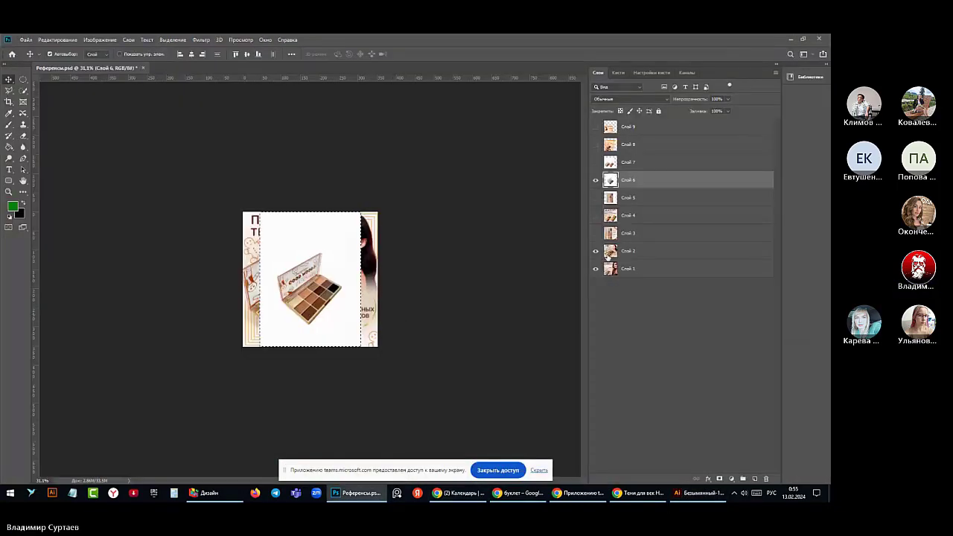
click(596, 251)
click(595, 180)
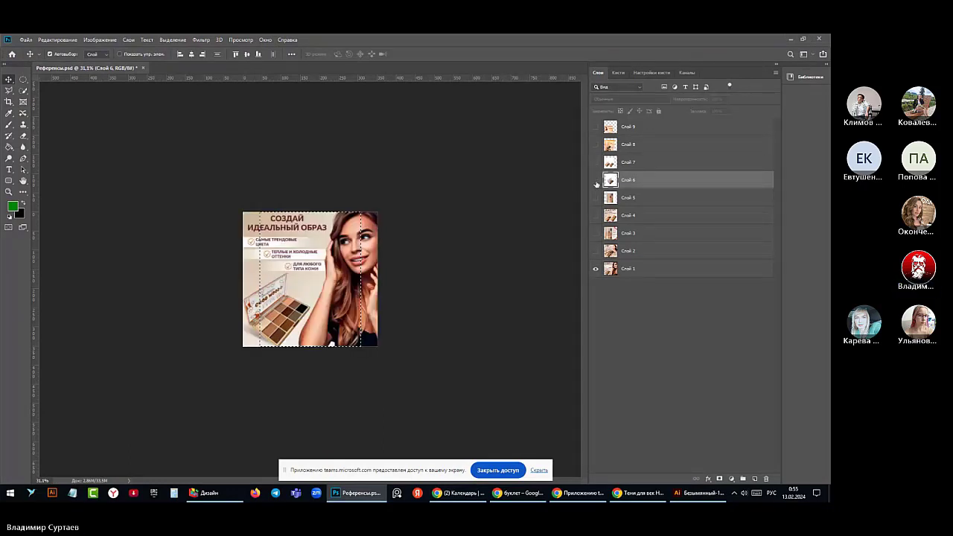
click(596, 251)
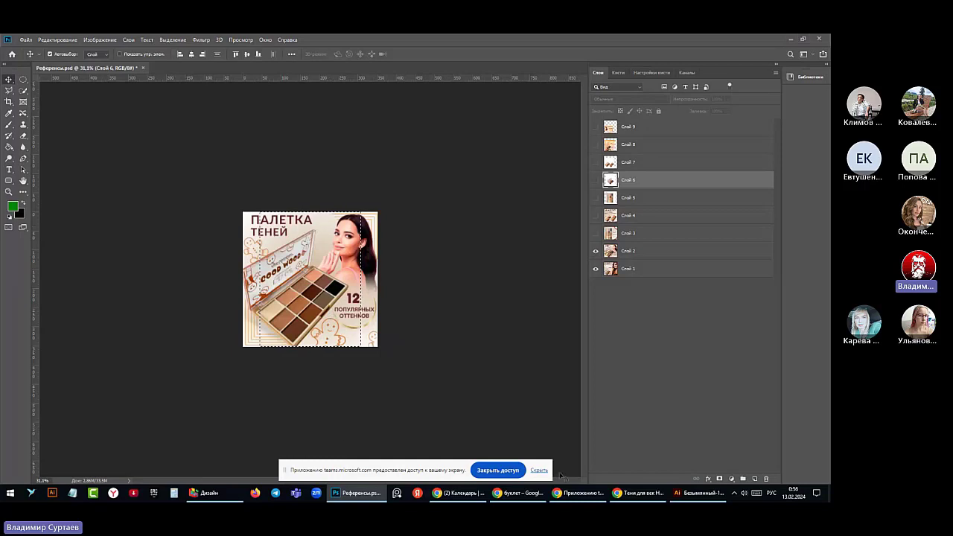
click(698, 492)
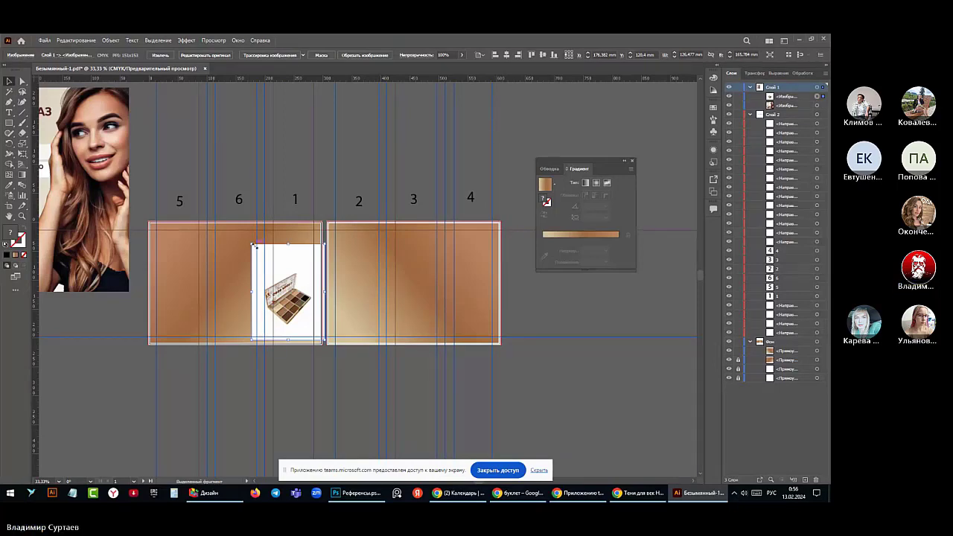
Shrink the palette photo slightly and set it at the bottom of panel 1, beside the fold
drag(253, 245, 265, 263)
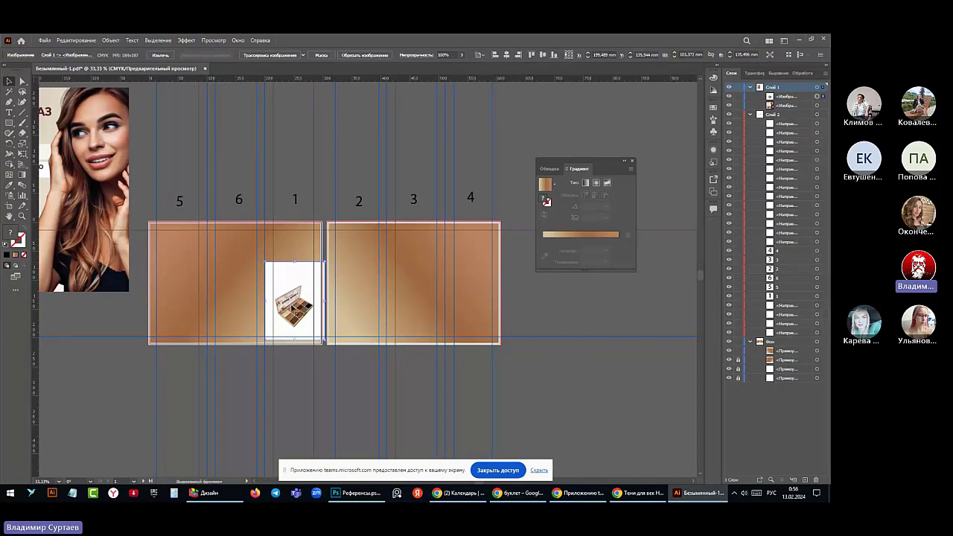
mouse_move(295, 312)
mouse_down()
mouse_move(304, 312)
mouse_move(293, 304)
mouse_up()
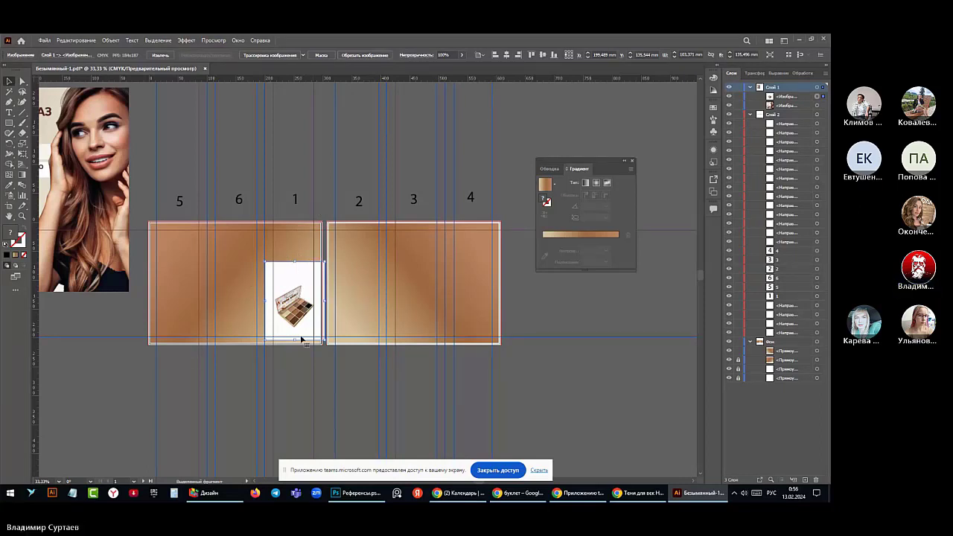
scroll(308, 335, up, 1)
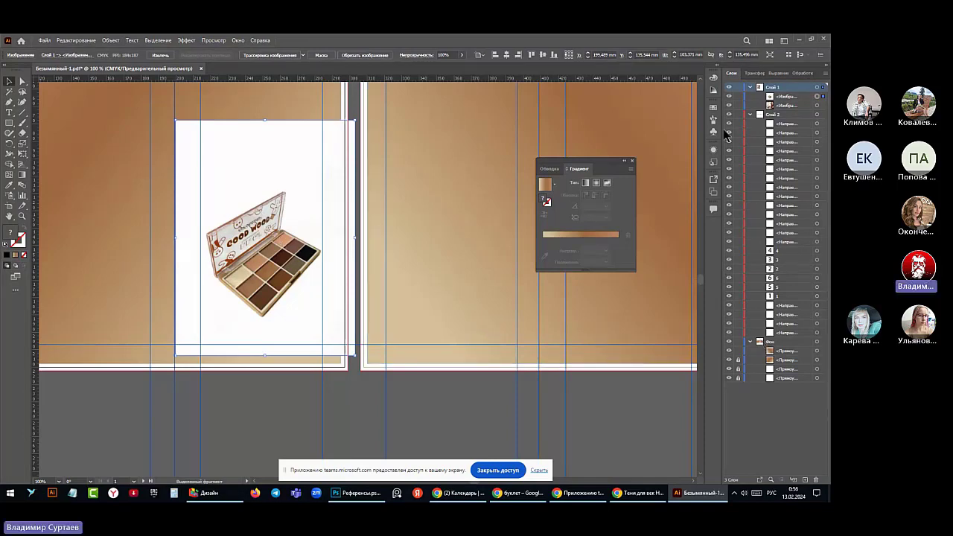
click(785, 97)
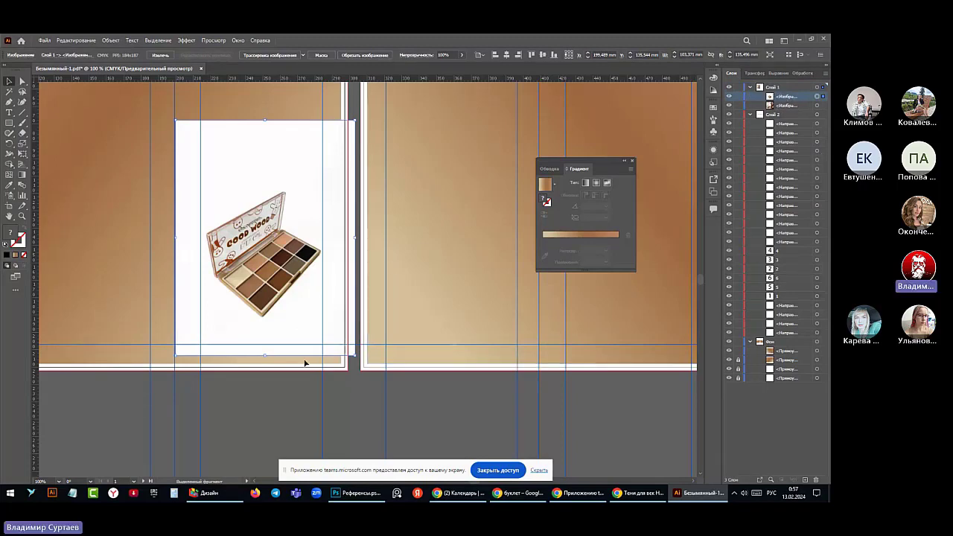
scroll(303, 358, down, 3)
scroll(303, 359, up, 1)
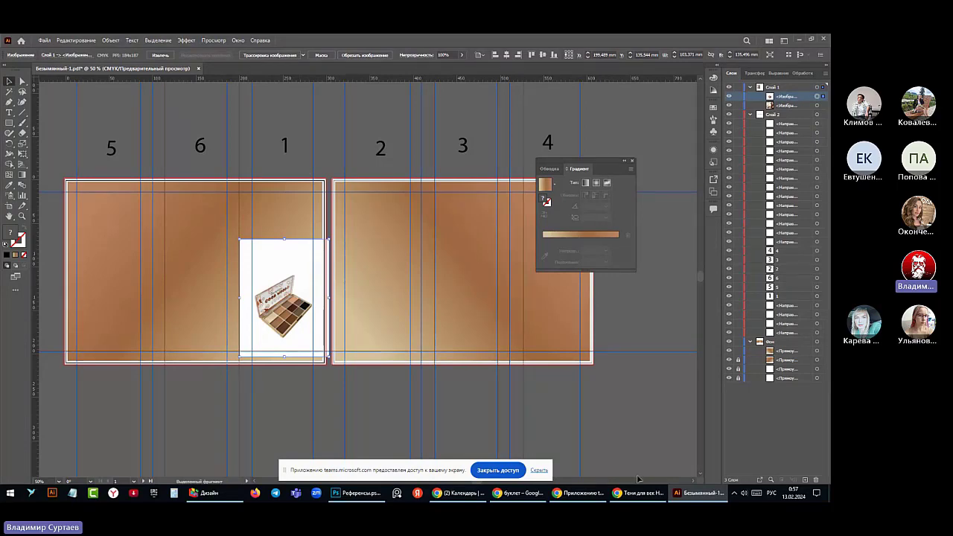
Add a new layer, rename Слой 2 to 'Направляющие', and lock the Фон layer
click(804, 479)
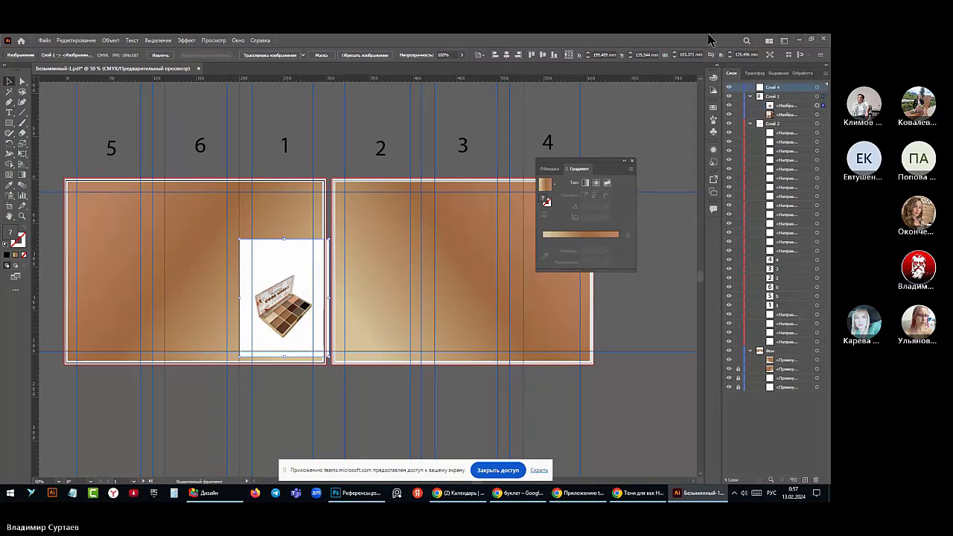
double_click(778, 88)
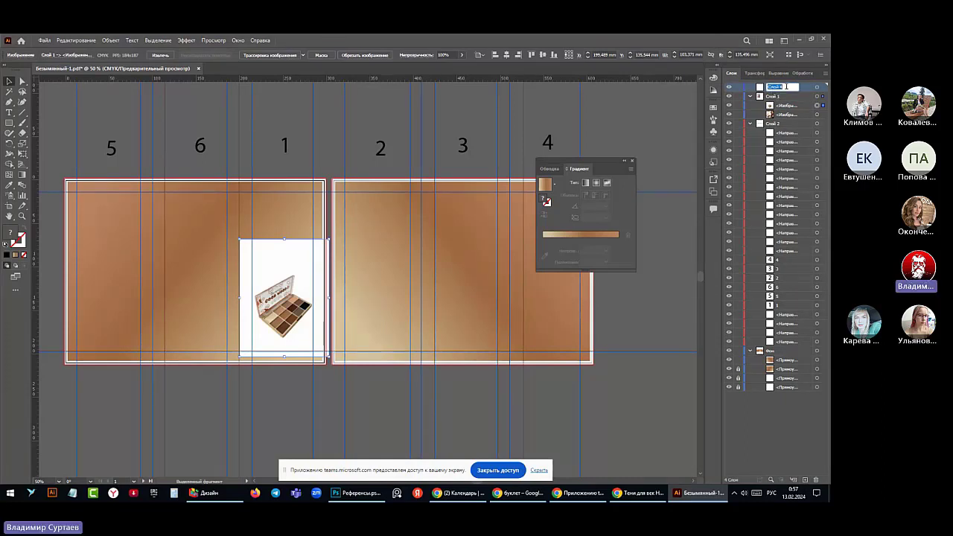
click(785, 86)
double_click(772, 124)
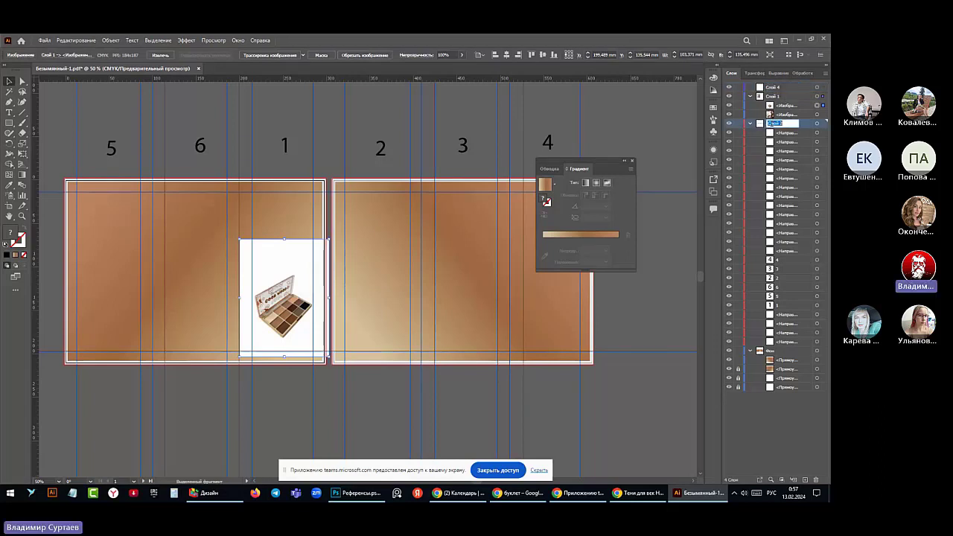
text(Направляющие)
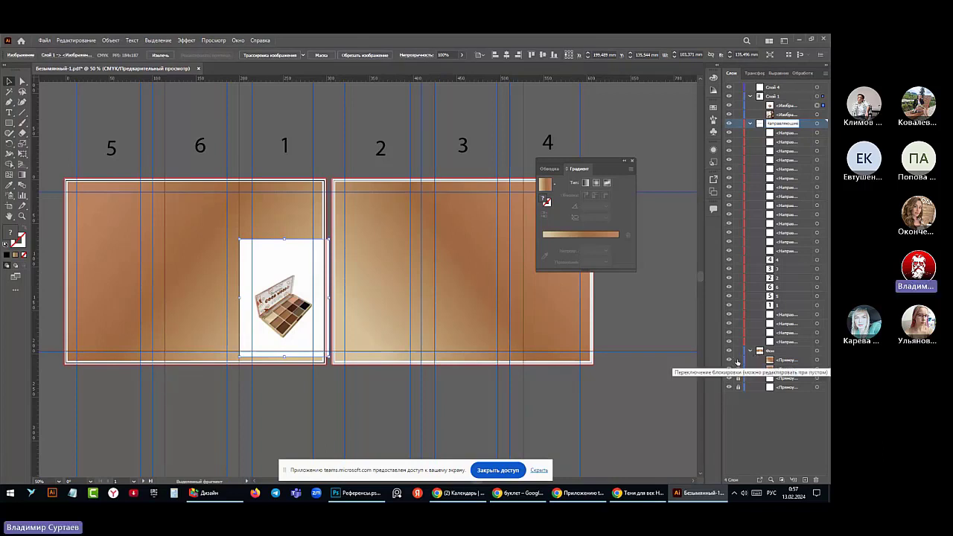
click(735, 361)
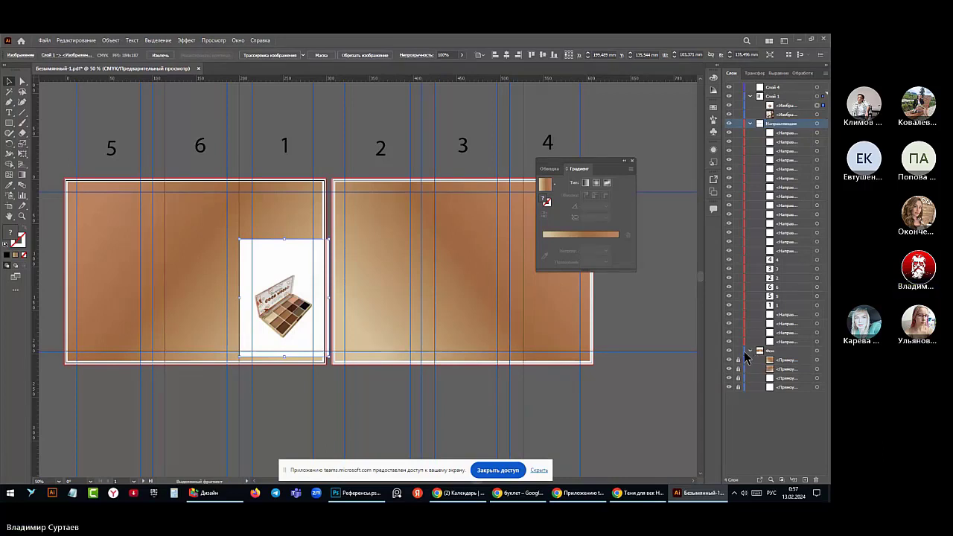
click(743, 351)
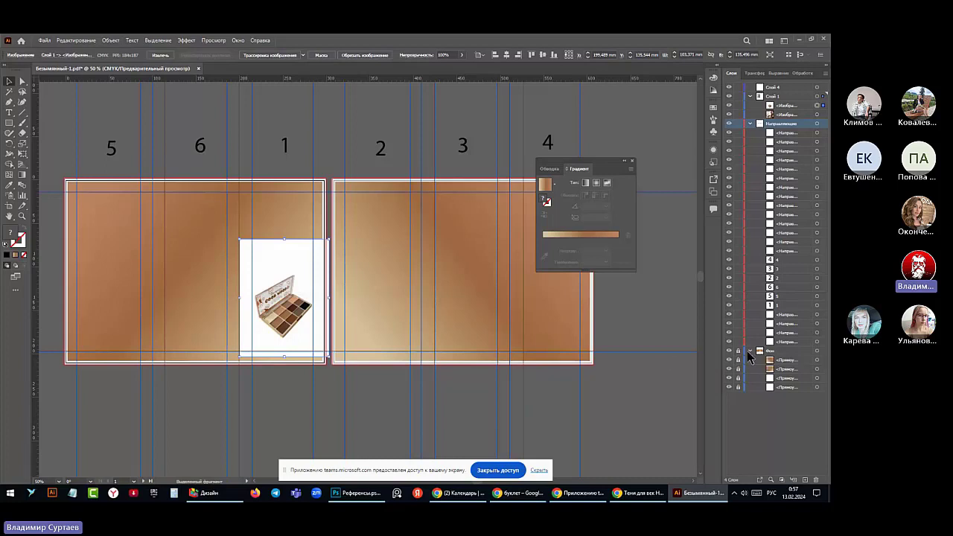
click(748, 350)
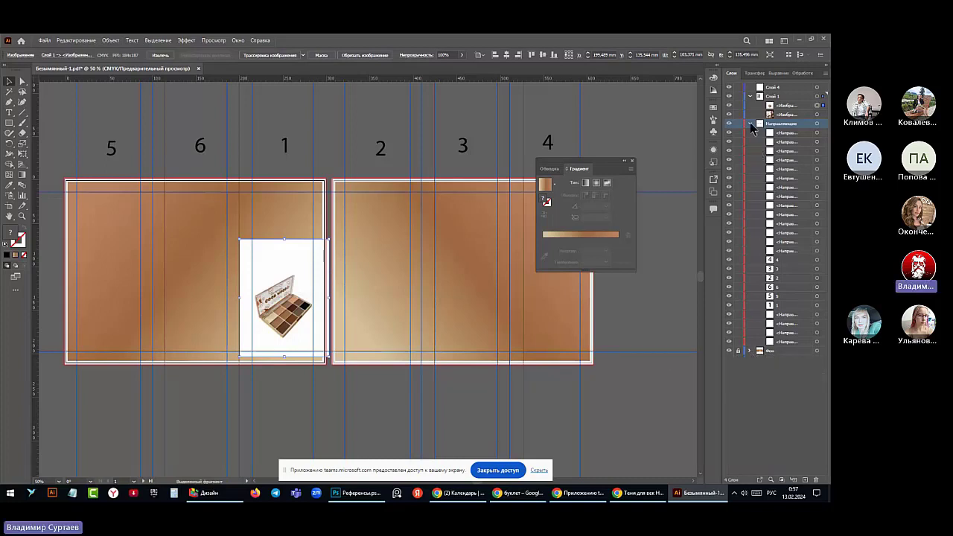
click(749, 123)
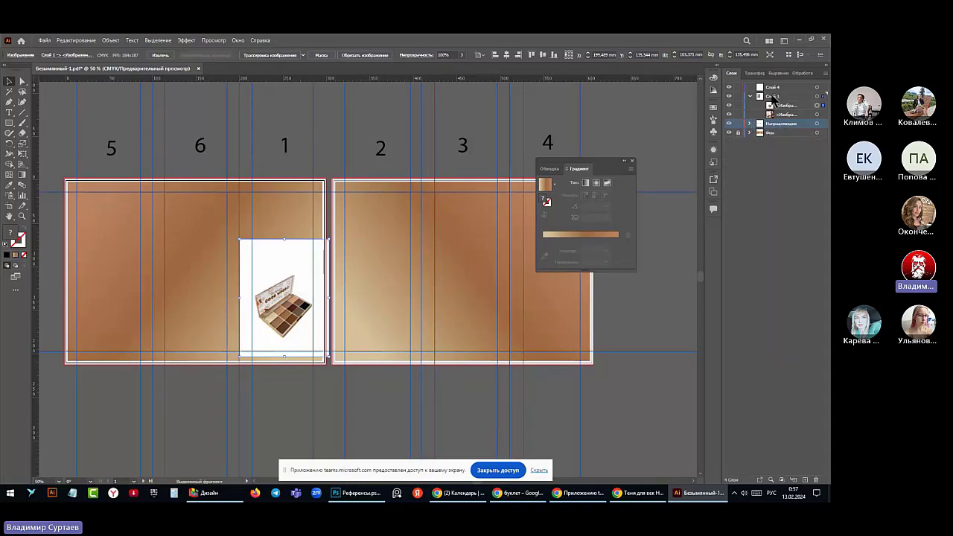
Rename Слой 1 to 'Референсы' and the new top layer to 'Слой 1 лист'
double_click(774, 97)
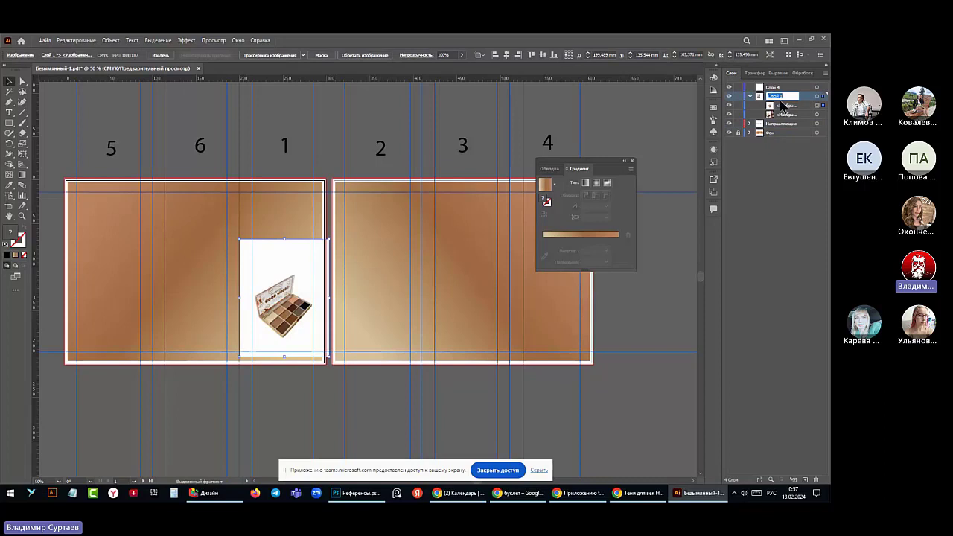
text(Референсы)
click(772, 152)
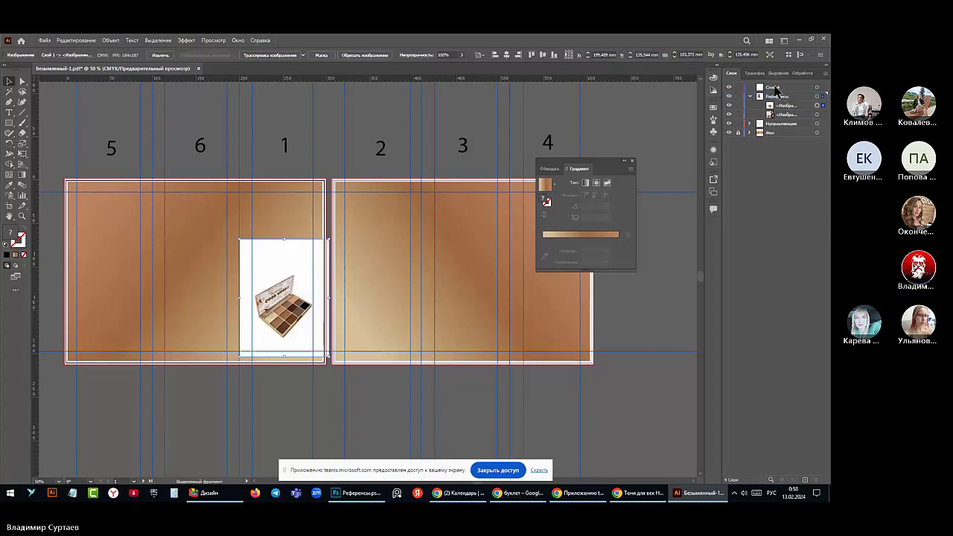
click(774, 88)
double_click(773, 87)
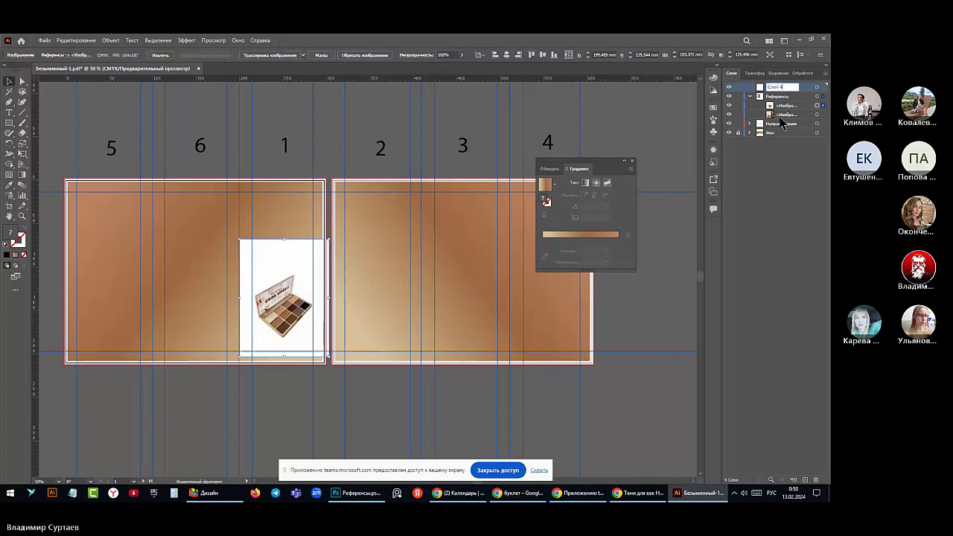
key(BackSpace)
key(BackSpace)
text(1)
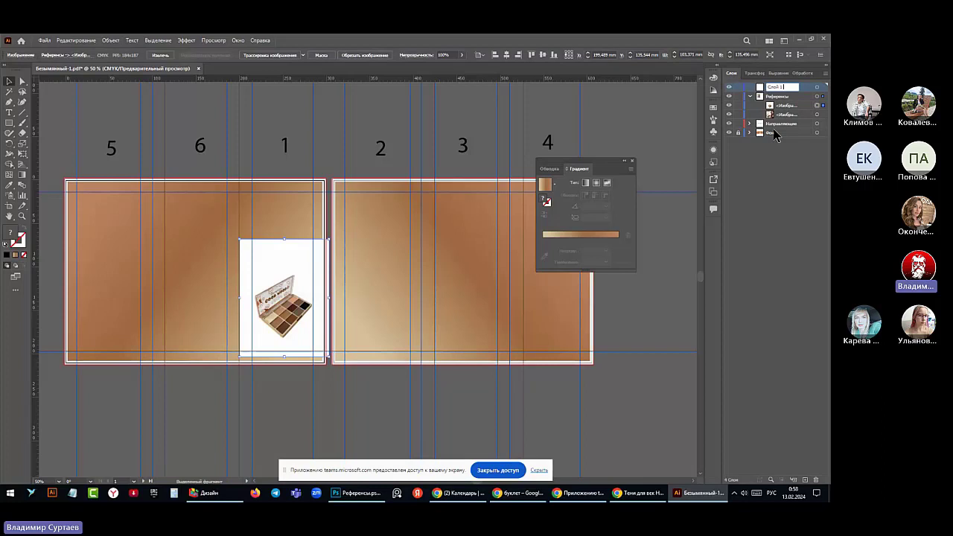
text( лист)
key(Return)
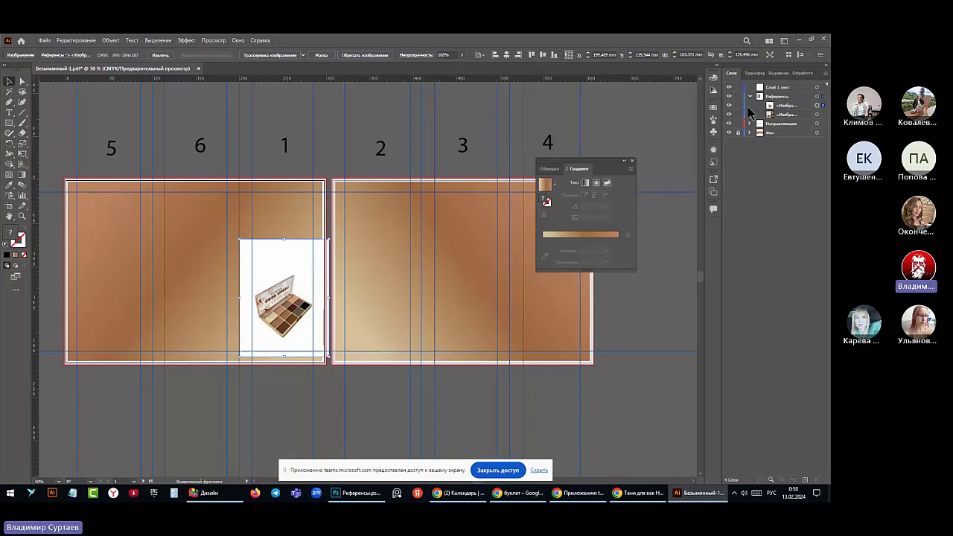
Cut the palette photo from Референсы and paste it in front on Слой 1 лист
click(783, 107)
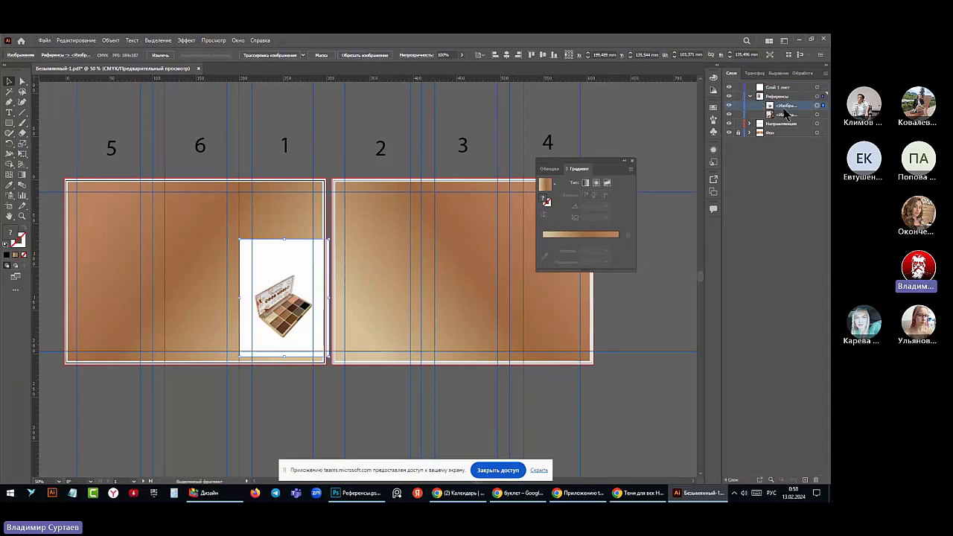
click(778, 87)
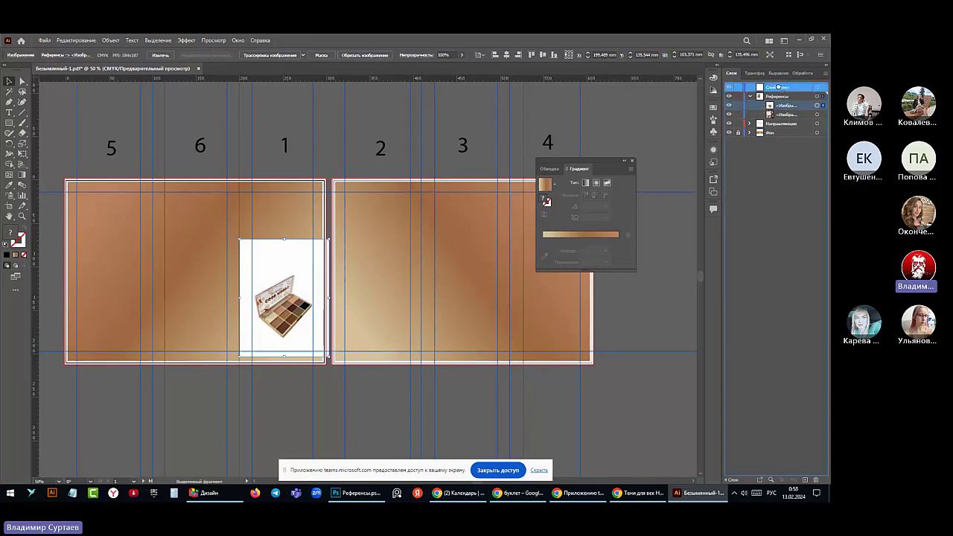
key(ctrl+x)
key(ctrl+f)
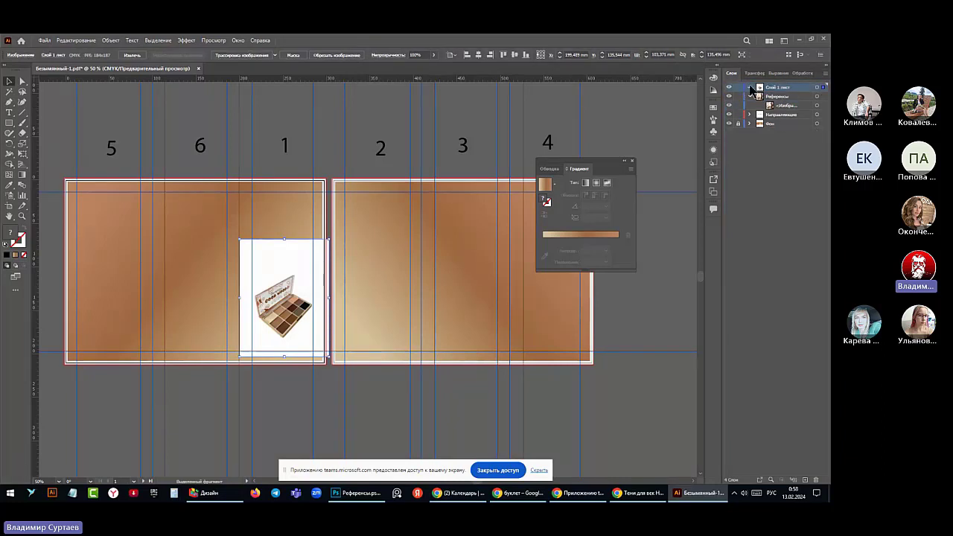
Lock the Референсы, Направляющие and Фон layers and close the gradient settings
click(750, 87)
click(750, 105)
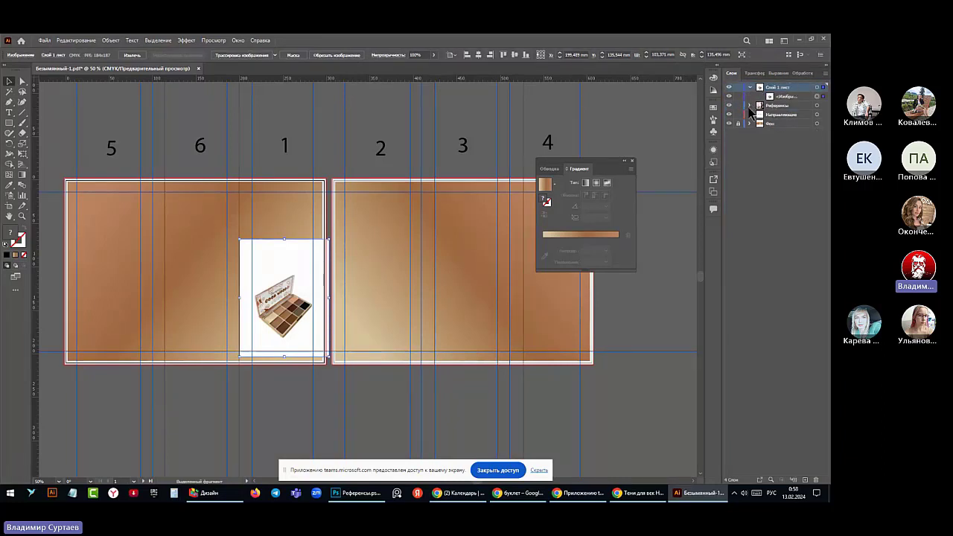
click(737, 105)
click(737, 123)
click(738, 114)
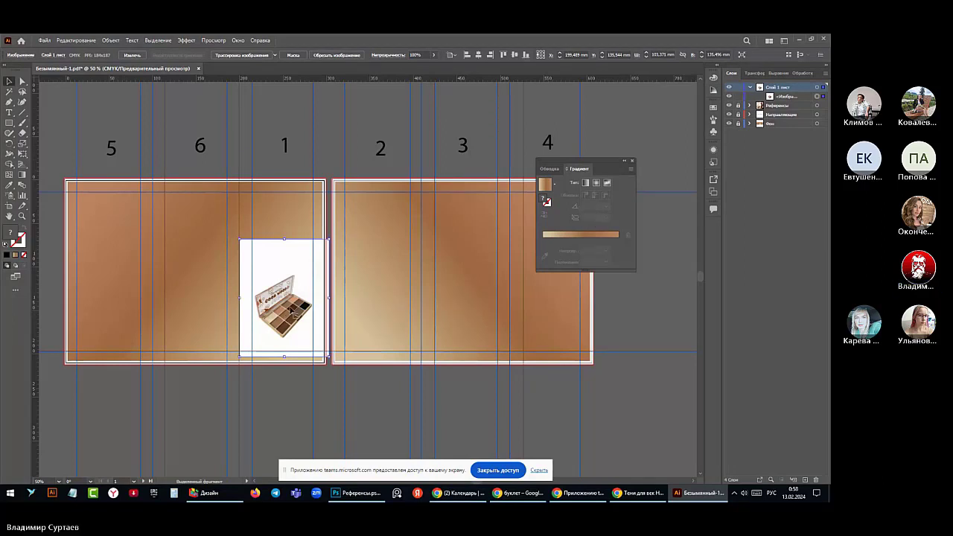
click(633, 161)
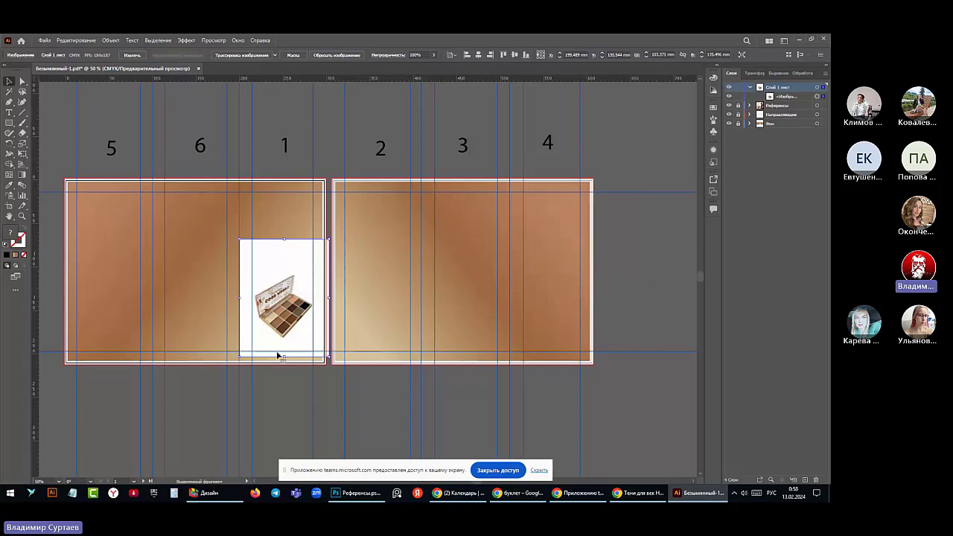
scroll(248, 353, up, 3)
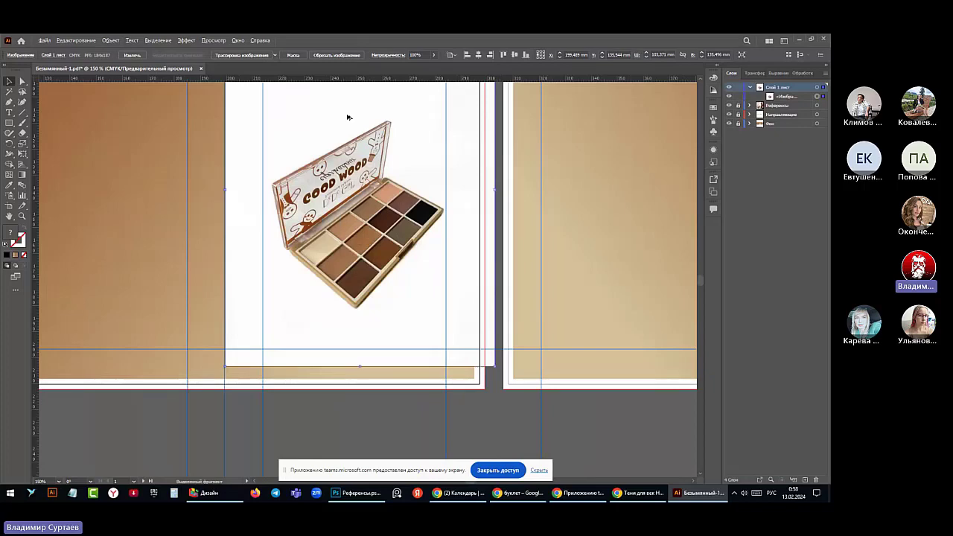
scroll(393, 117, up, 3)
scroll(274, 274, up, 2)
scroll(229, 313, down, 5)
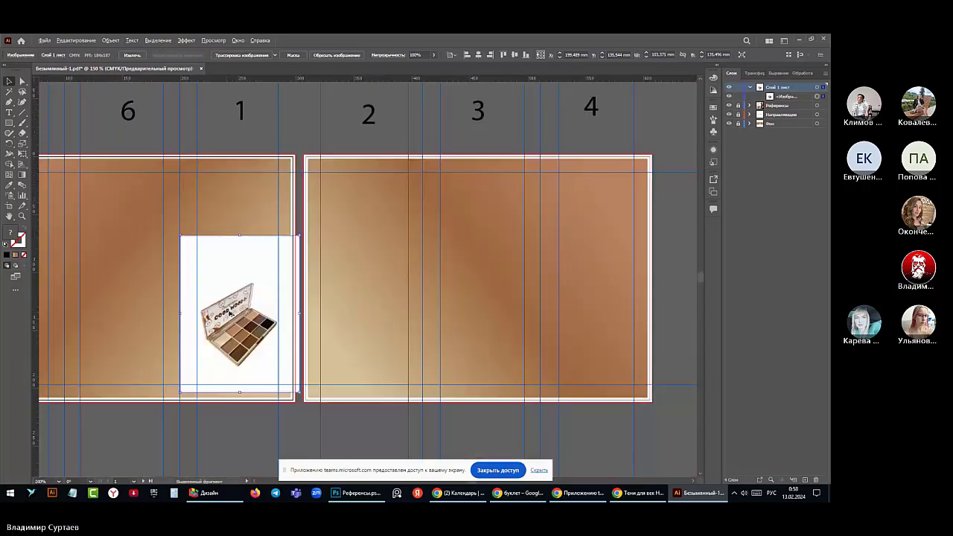
scroll(172, 313, down, 2)
scroll(171, 311, up, 4)
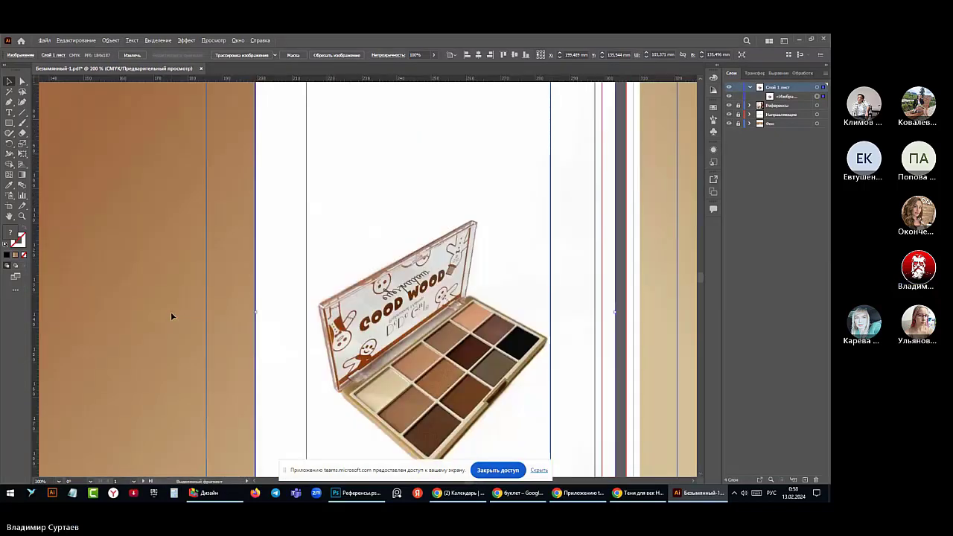
scroll(171, 311, down, 4)
scroll(344, 355, up, 2)
scroll(392, 374, down, 1)
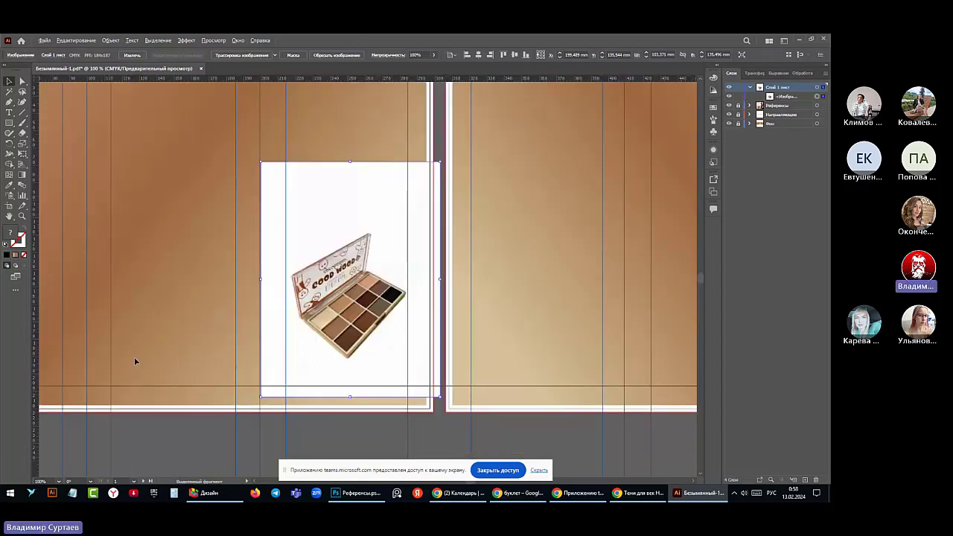
click(817, 88)
click(9, 103)
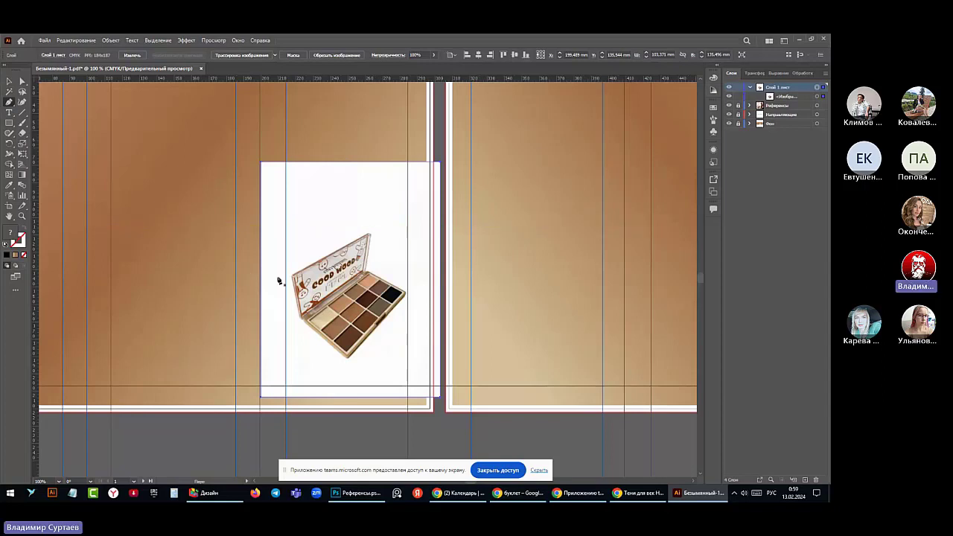
click(9, 82)
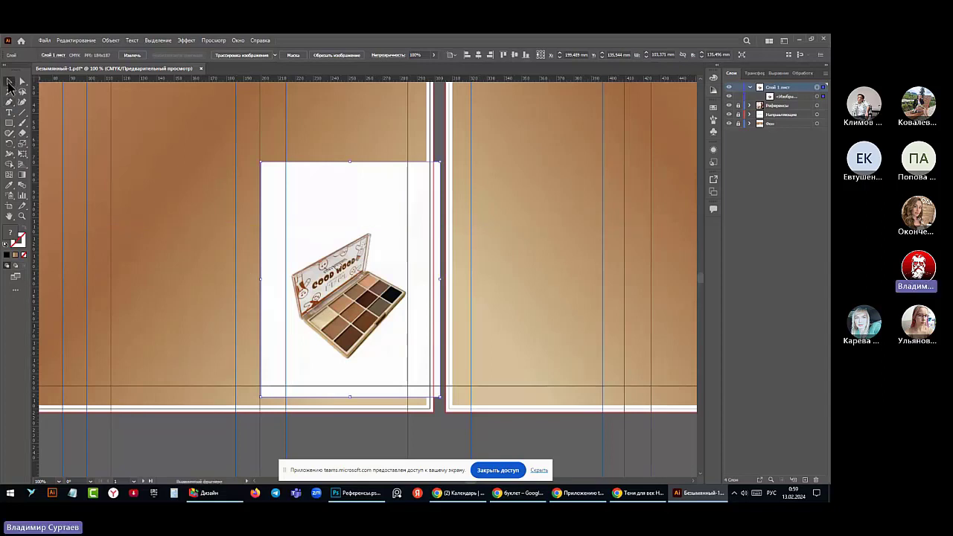
Deselect everything and set the fill colour to None
click(114, 169)
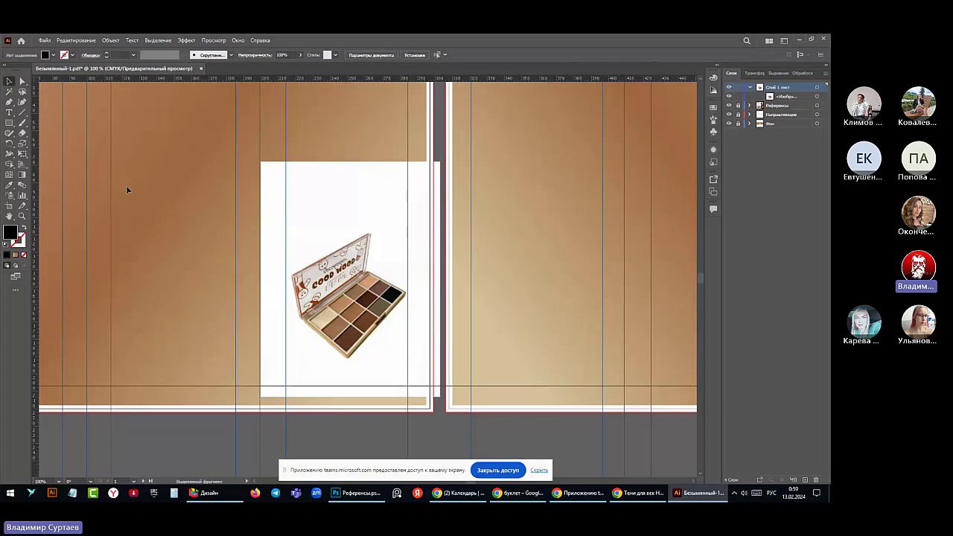
click(52, 55)
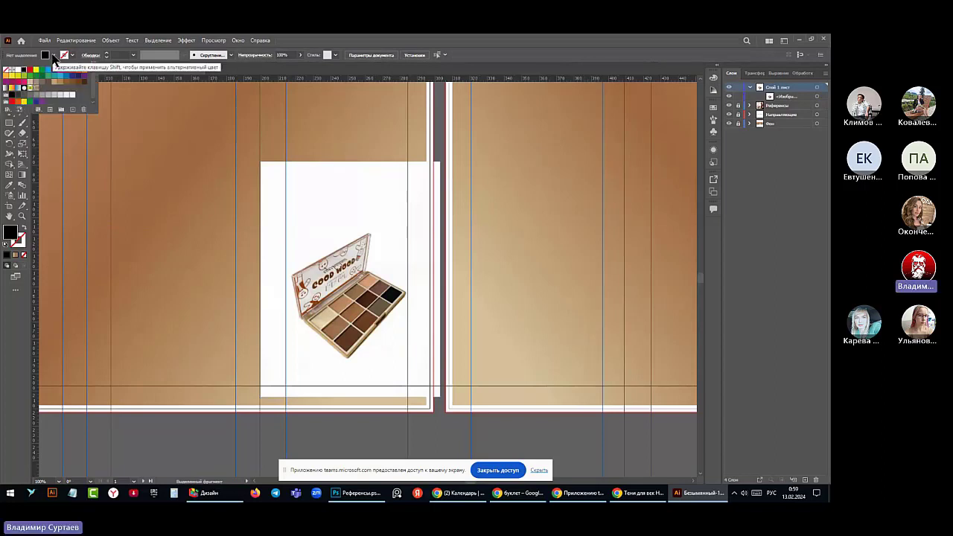
click(5, 70)
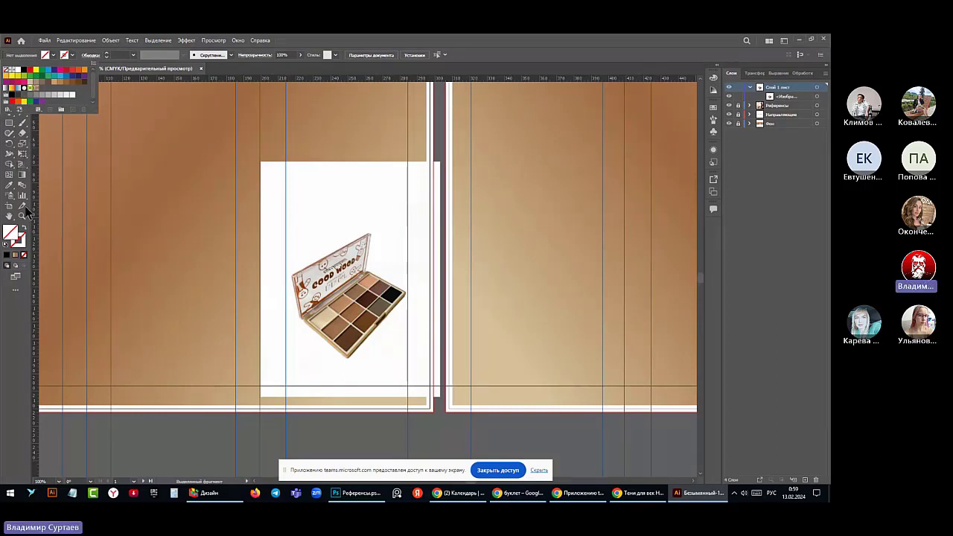
click(7, 173)
click(9, 104)
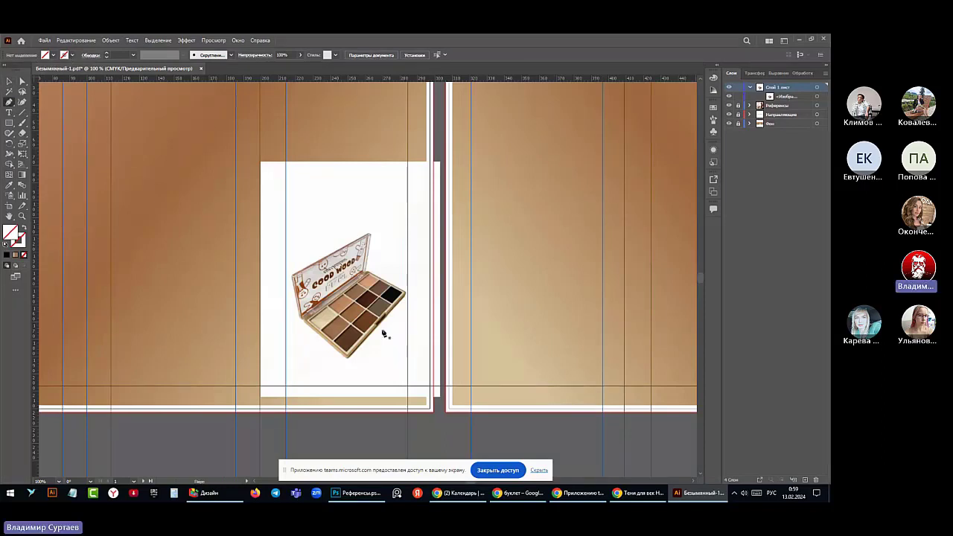
Zoom in and start the Pen outline along the palette lid to its right corner
scroll(383, 333, up, 2)
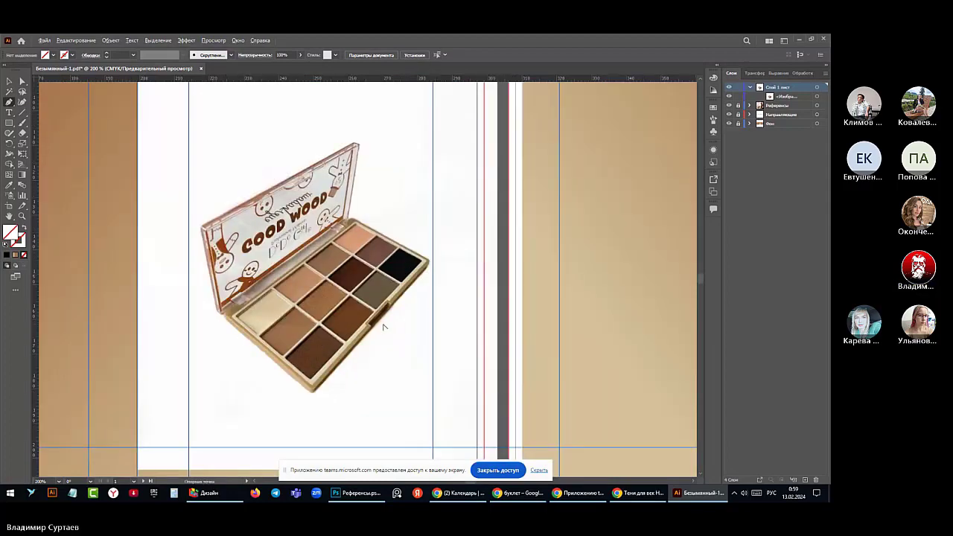
scroll(227, 237, up, 1)
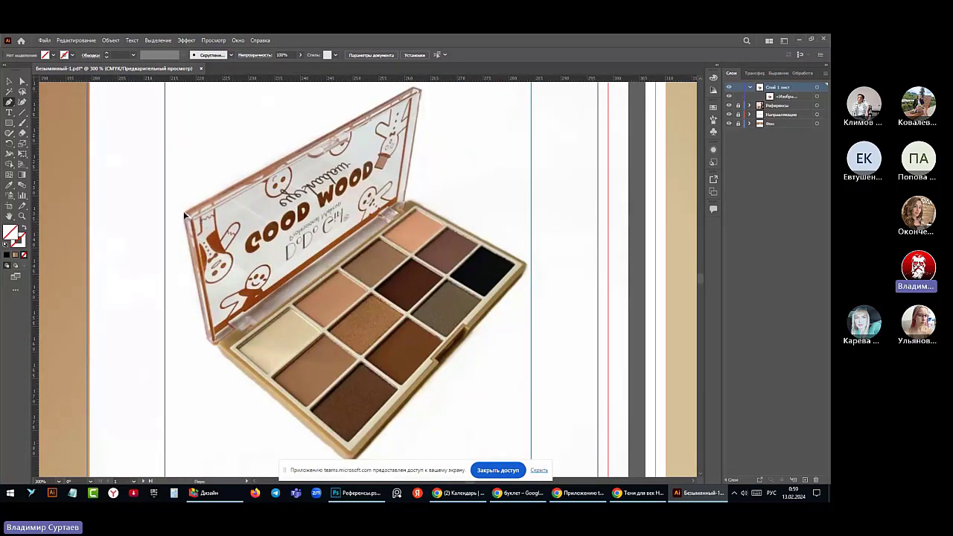
drag(183, 211, 416, 90)
click(416, 90)
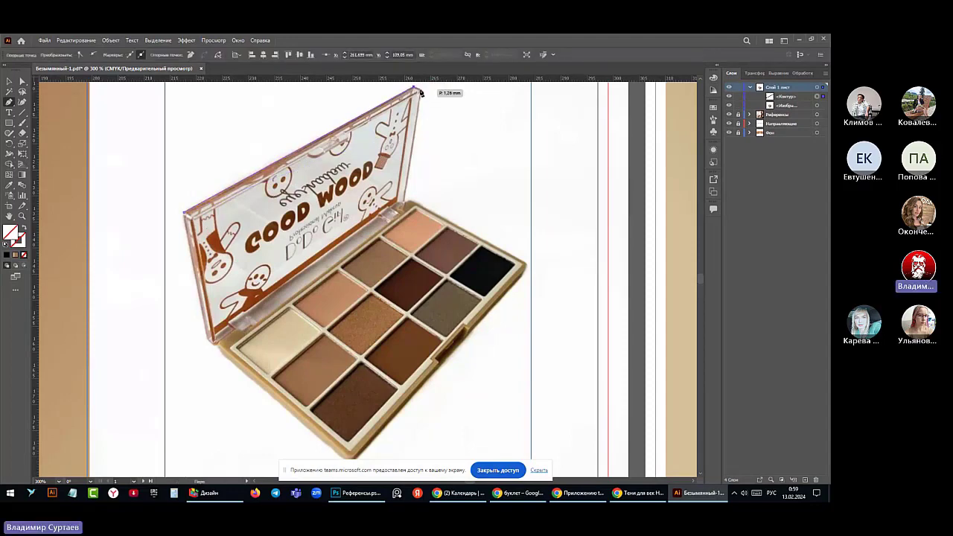
drag(421, 91, 422, 92)
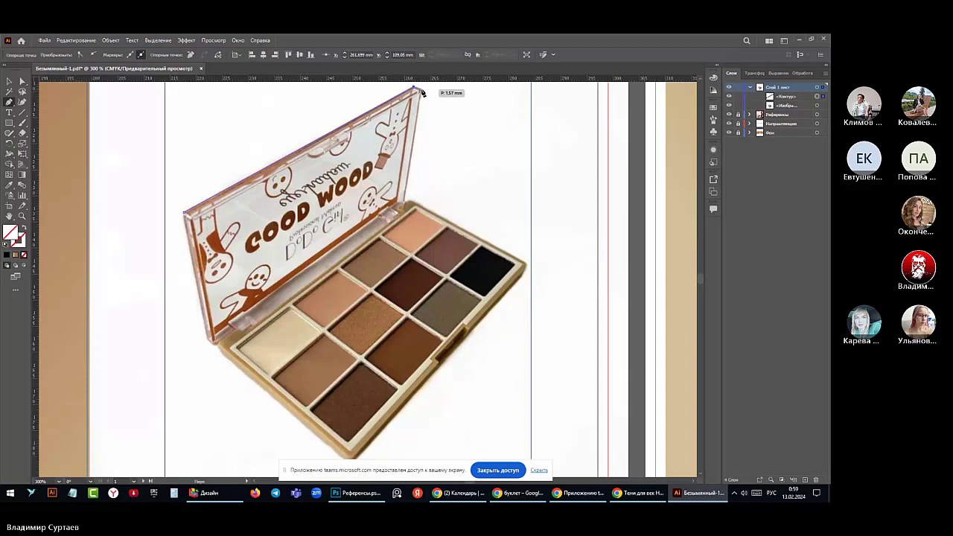
click(405, 201)
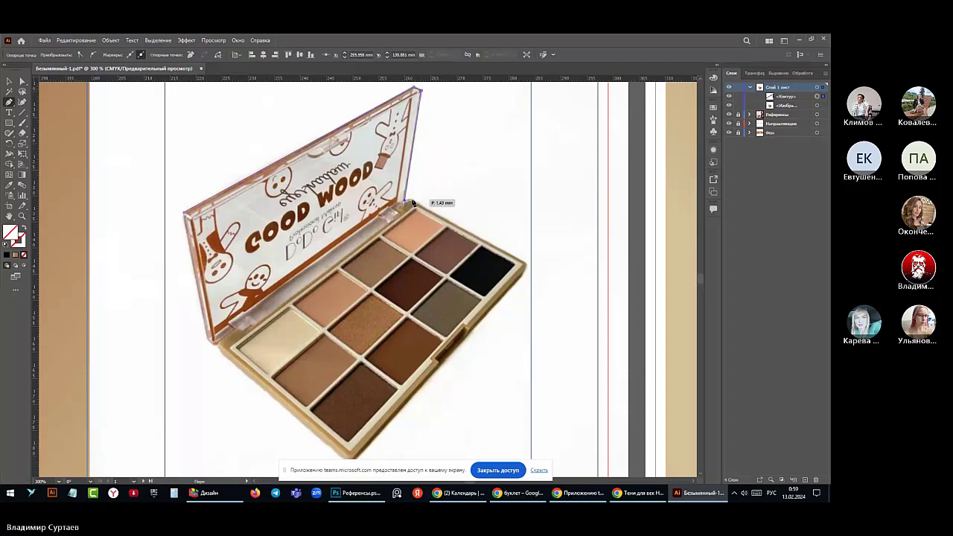
click(527, 263)
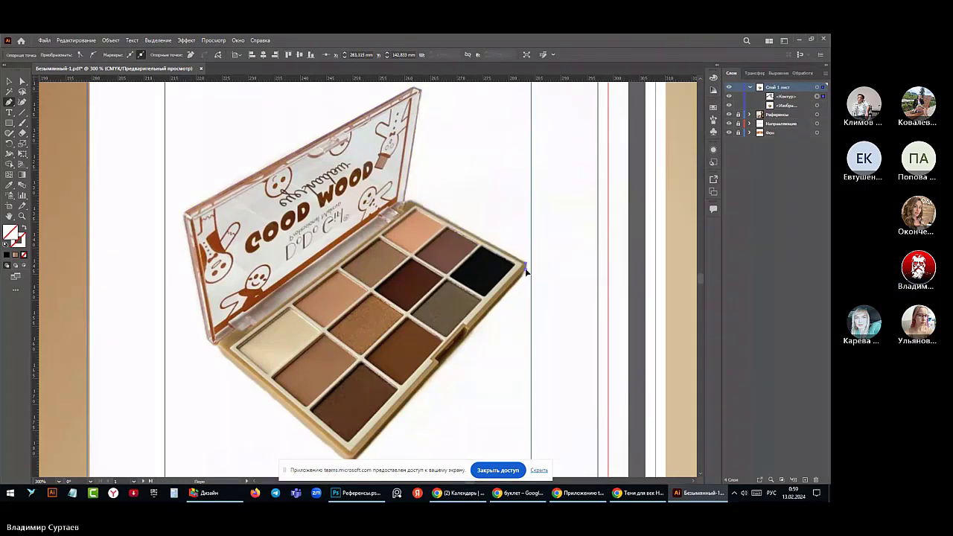
click(527, 273)
click(523, 278)
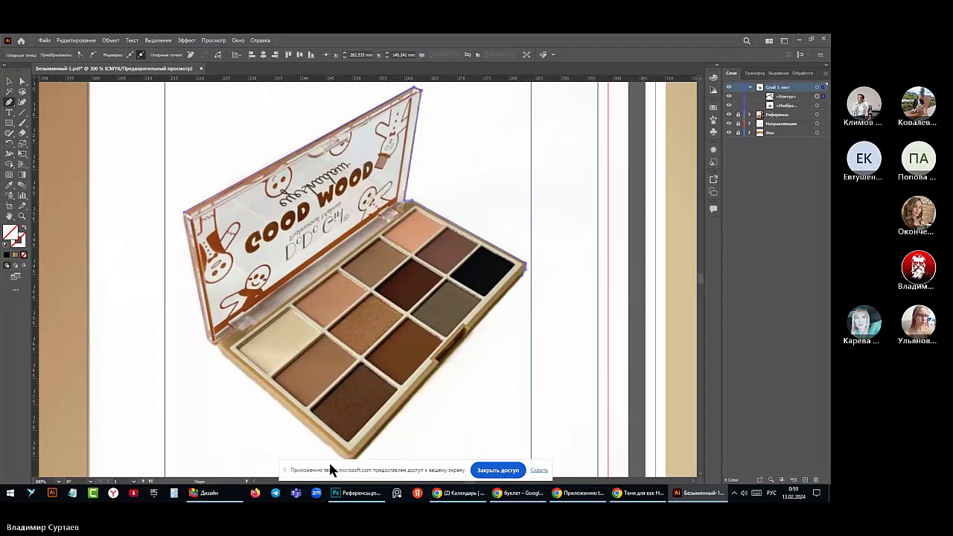
Continue the outline through the palette's bottom and left corners to close its shape
scroll(391, 443, down, 2)
scroll(376, 413, down, 2)
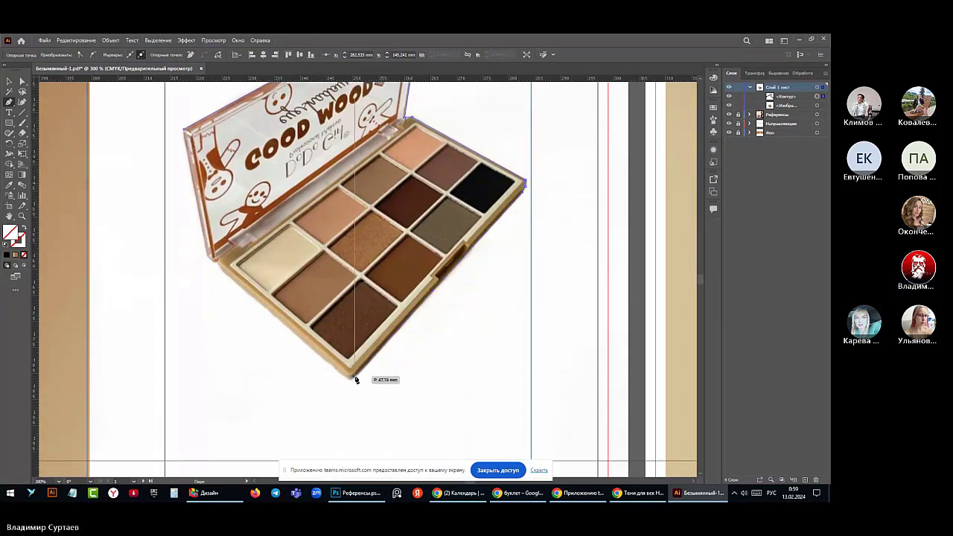
click(354, 378)
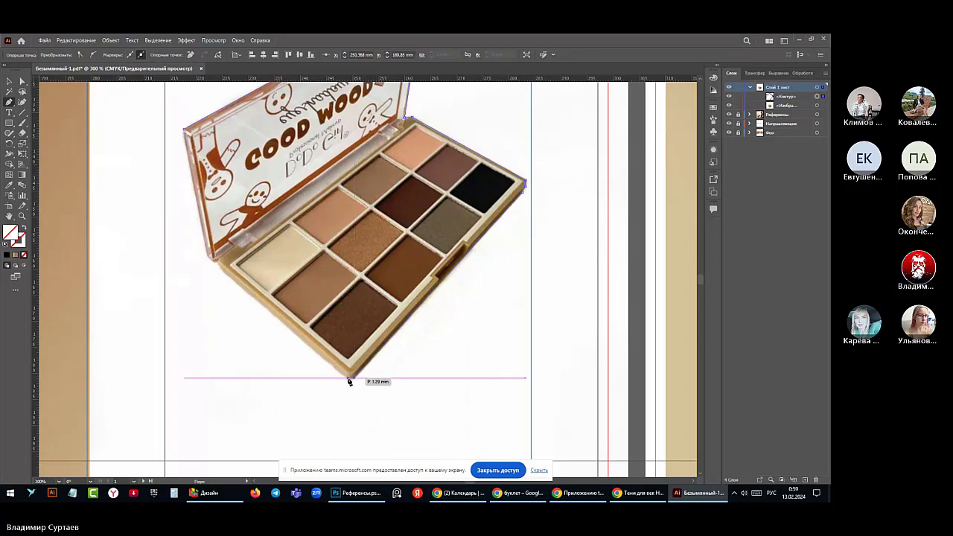
click(216, 265)
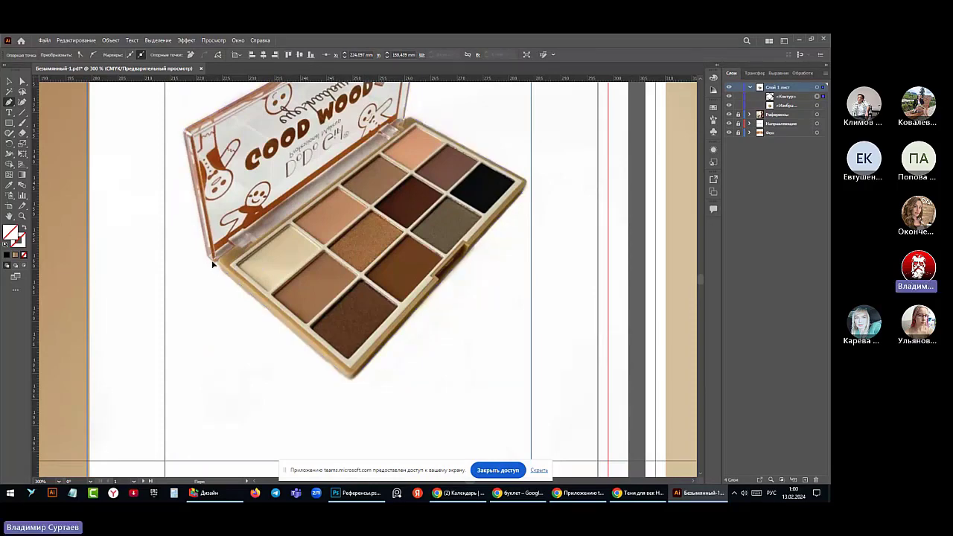
click(210, 260)
click(209, 259)
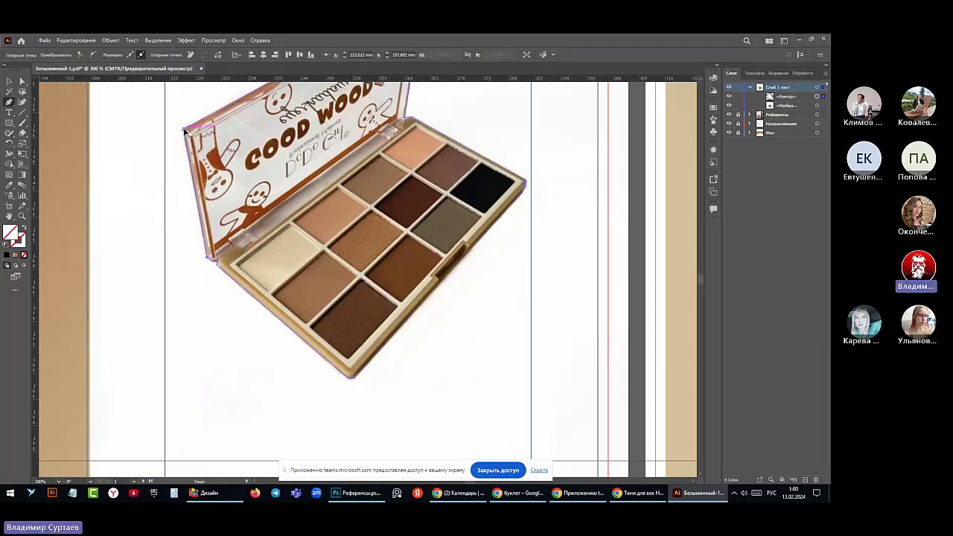
key(ctrl+1)
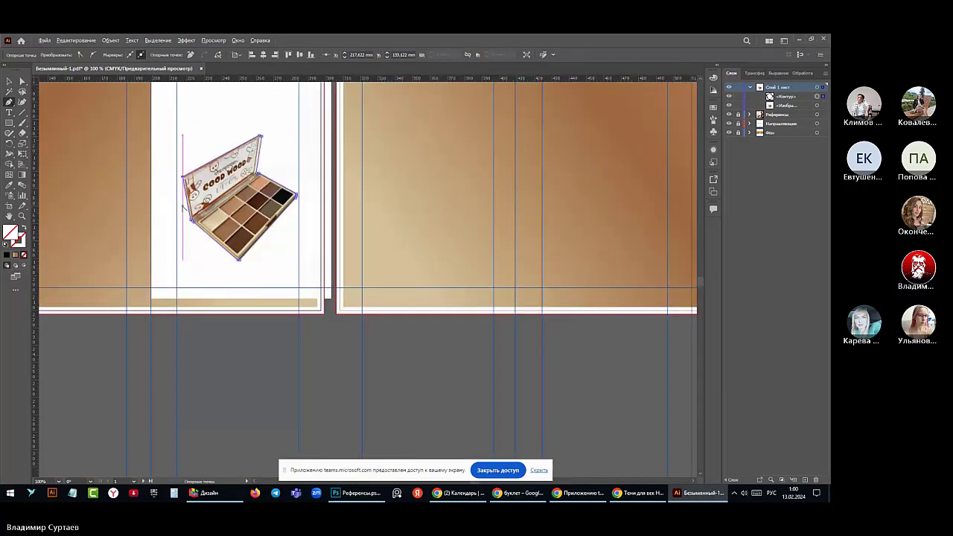
key(ctrl+plus)
key(ctrl+plus)
key(ctrl+plus)
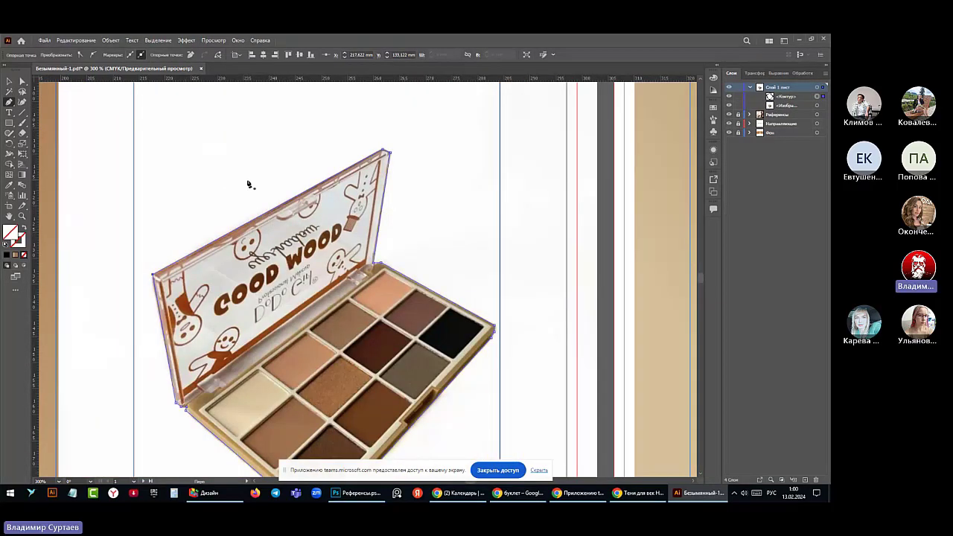
Fill the traced palette outline with white and select it together with the palette photo
key(v)
click(240, 269)
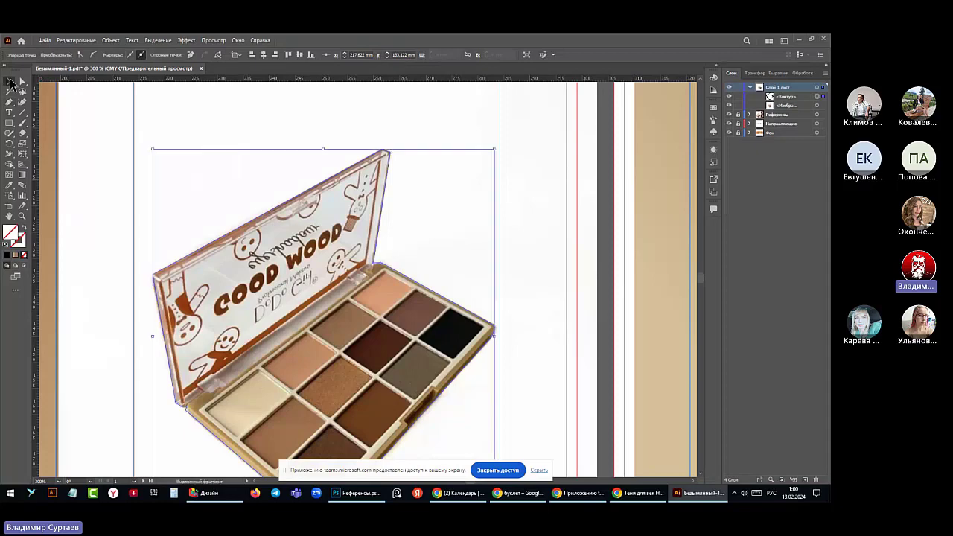
double_click(218, 271)
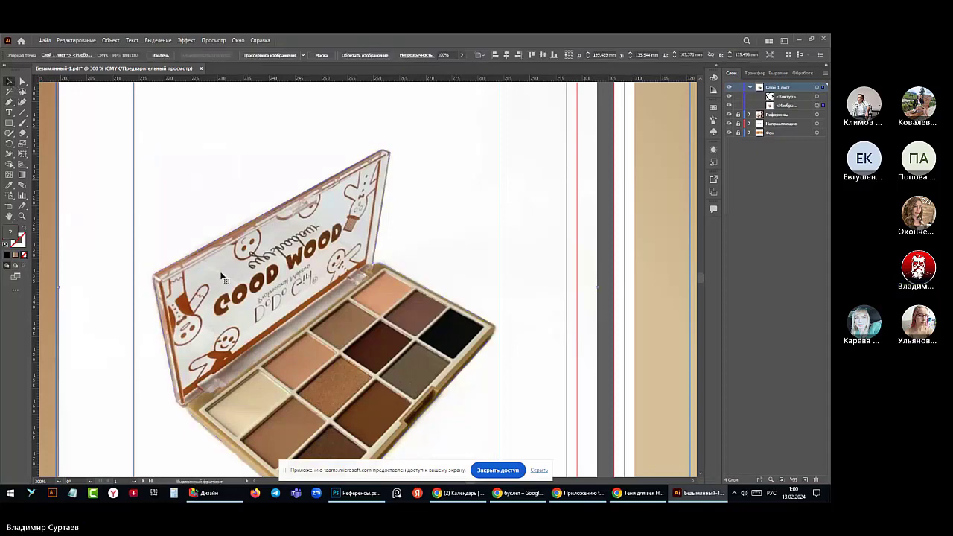
click(817, 97)
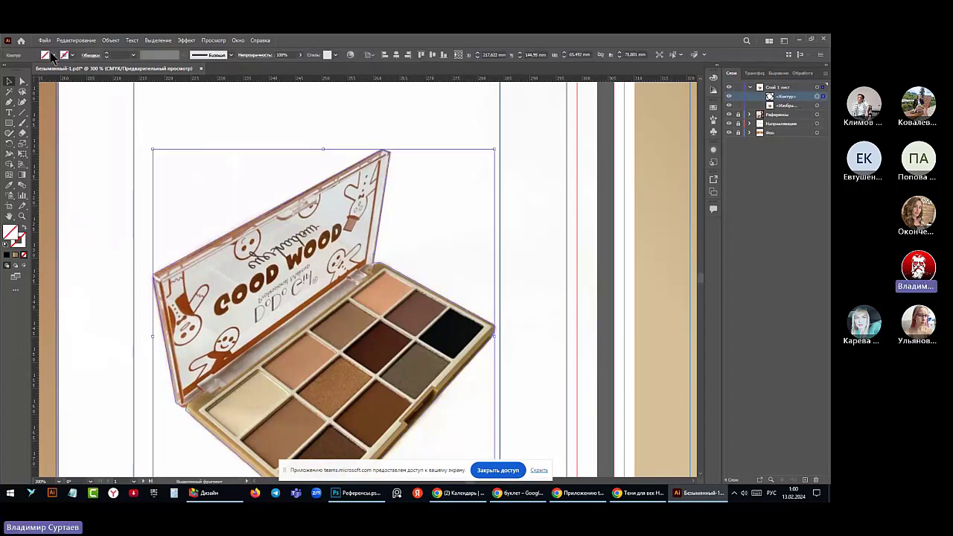
click(51, 55)
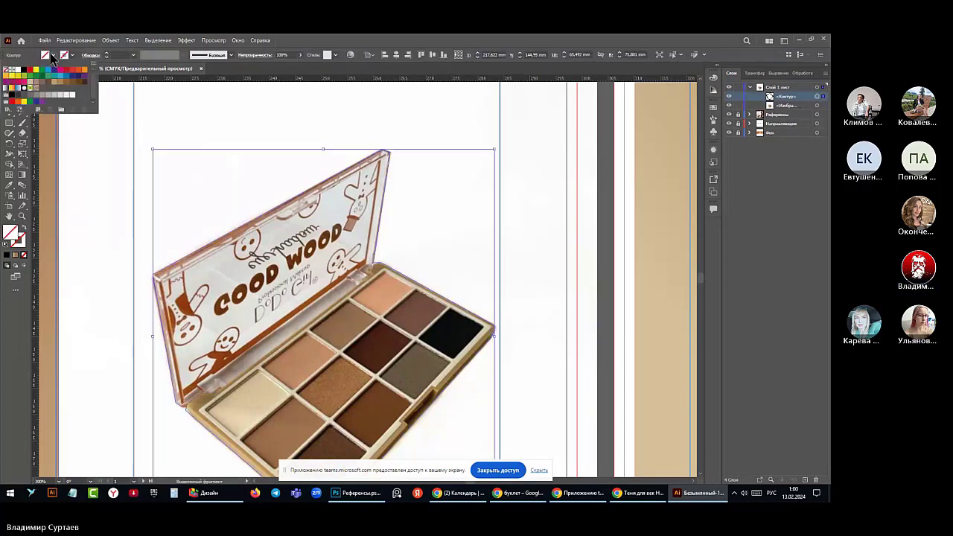
click(13, 70)
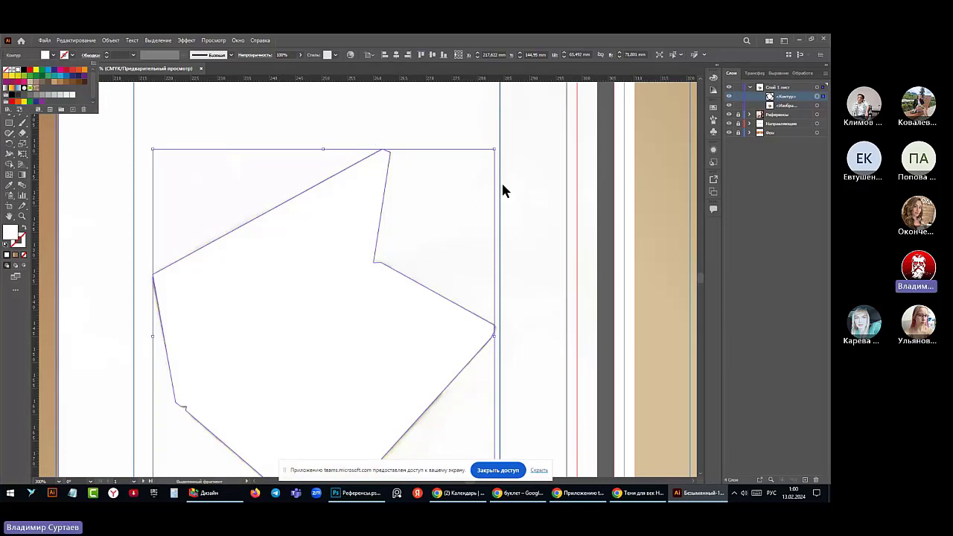
click(816, 106)
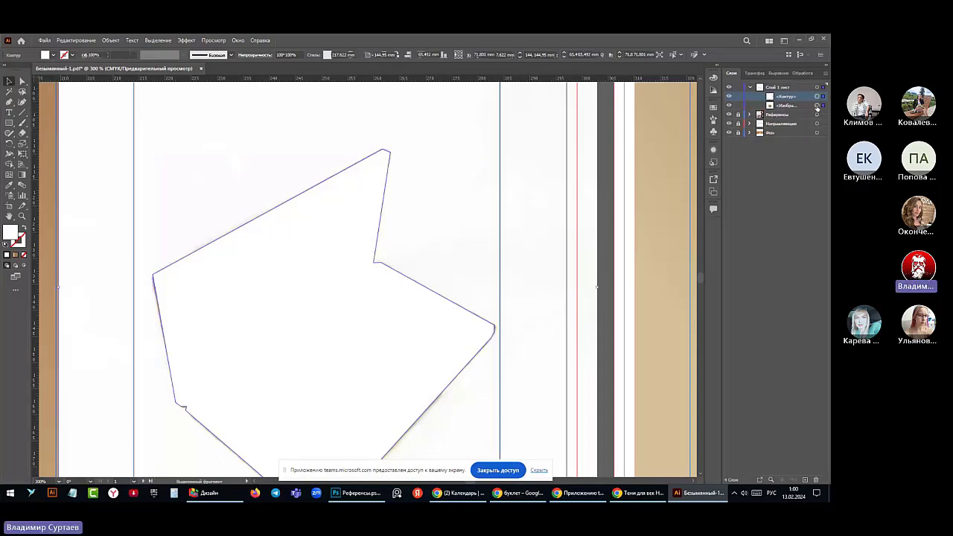
click(109, 40)
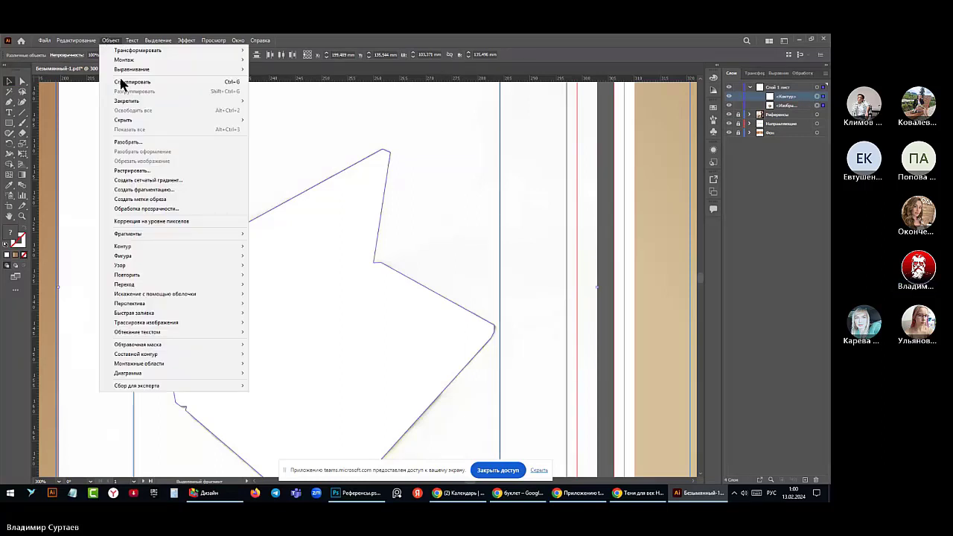
Make a clipping mask so the traced outline clips the palette photo
mouse_move(149, 259)
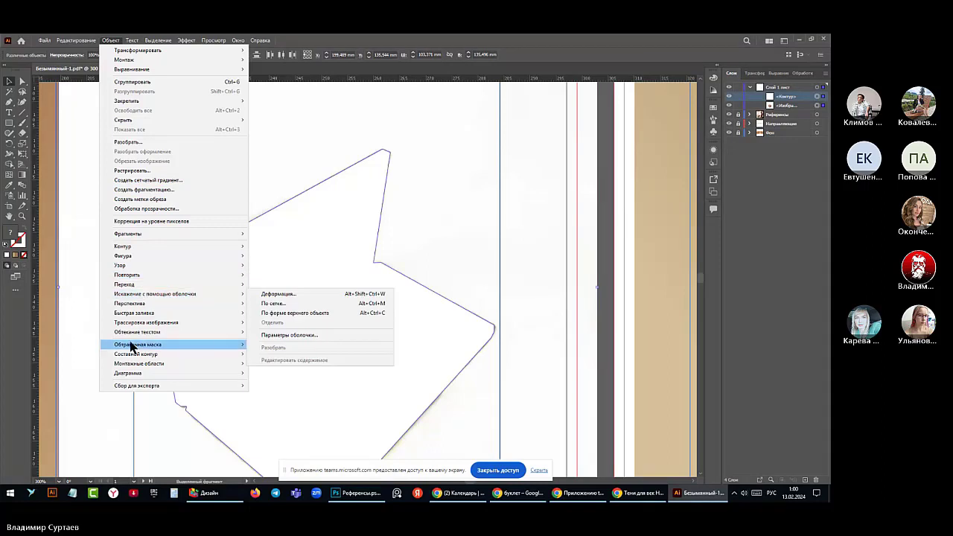
mouse_move(223, 346)
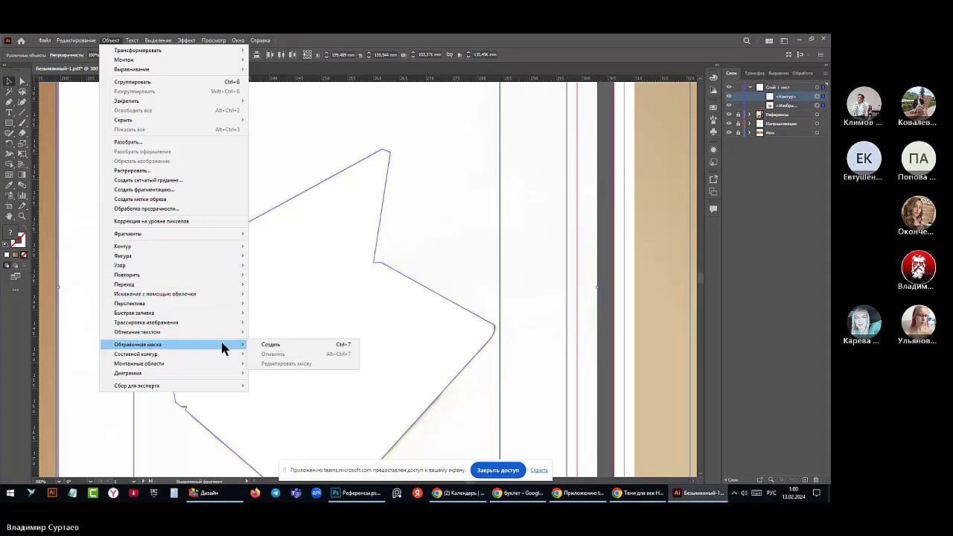
click(269, 345)
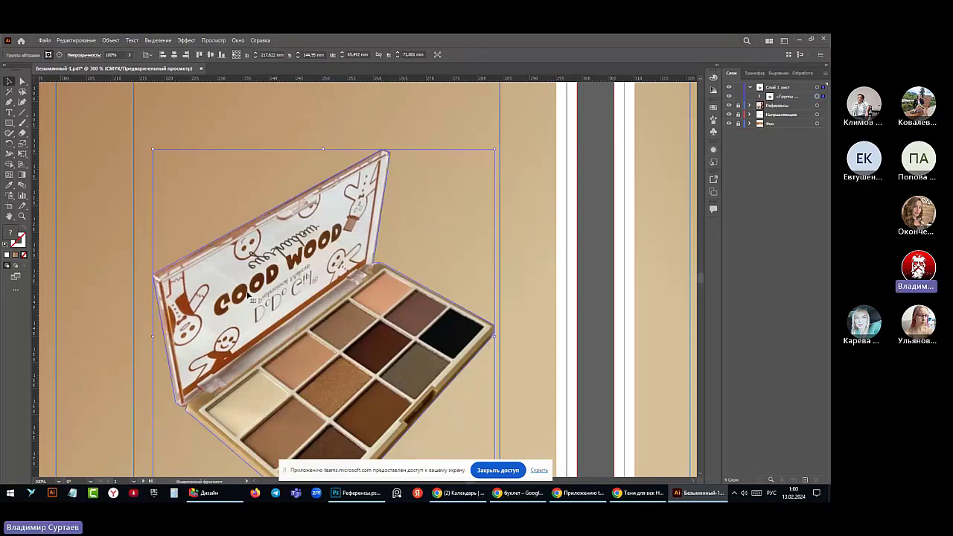
Select the clipped palette group and move it into place on the left panel
scroll(304, 287, down, 3)
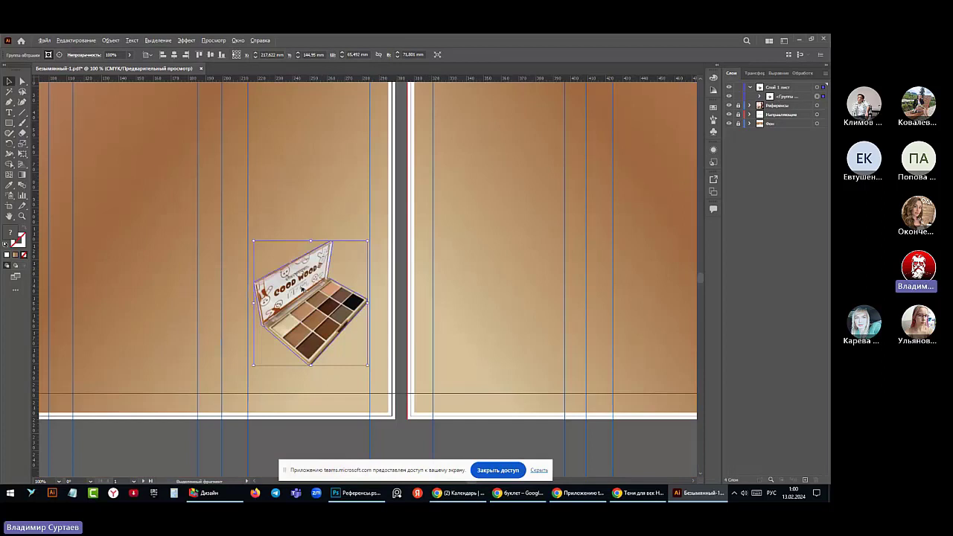
click(795, 97)
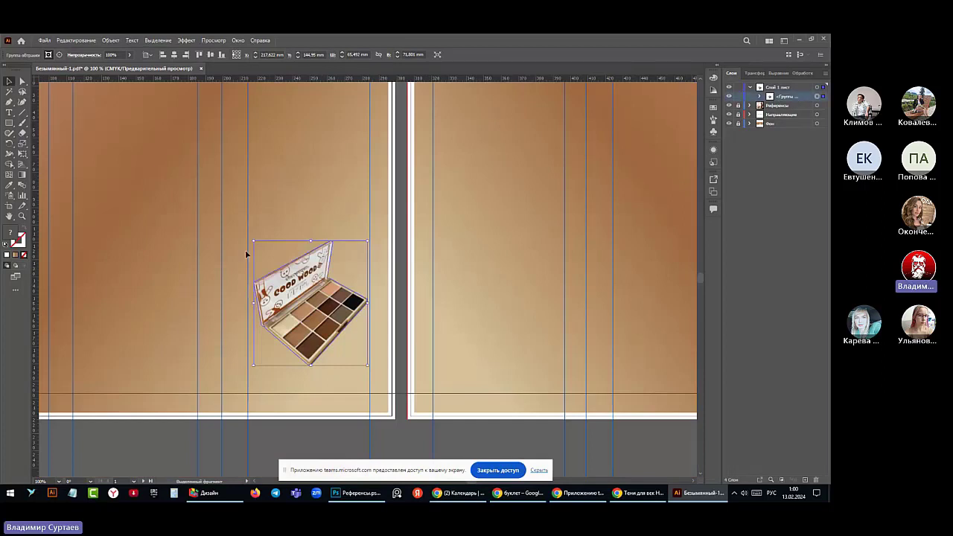
mouse_move(367, 242)
mouse_down()
mouse_move(340, 272)
mouse_move(387, 251)
mouse_move(369, 255)
mouse_up()
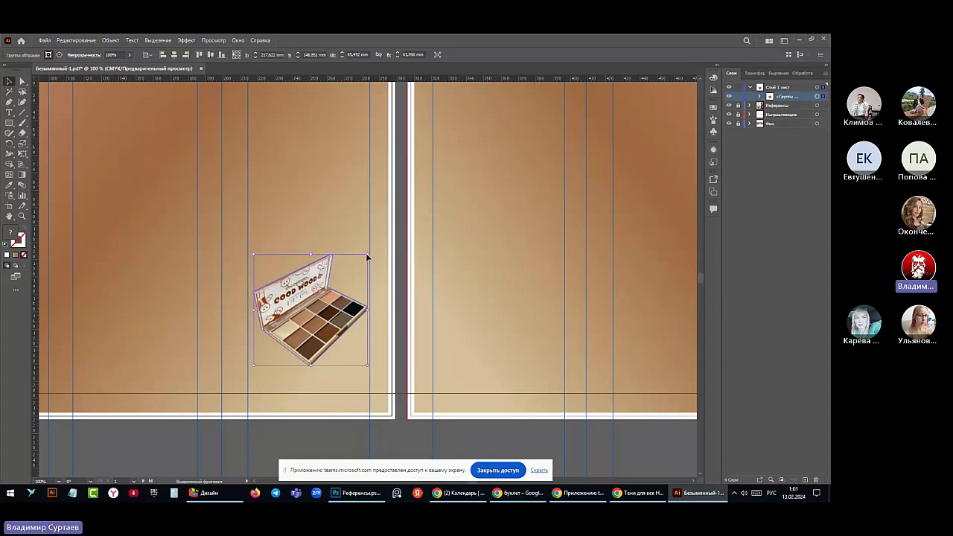
key(ctrl+z)
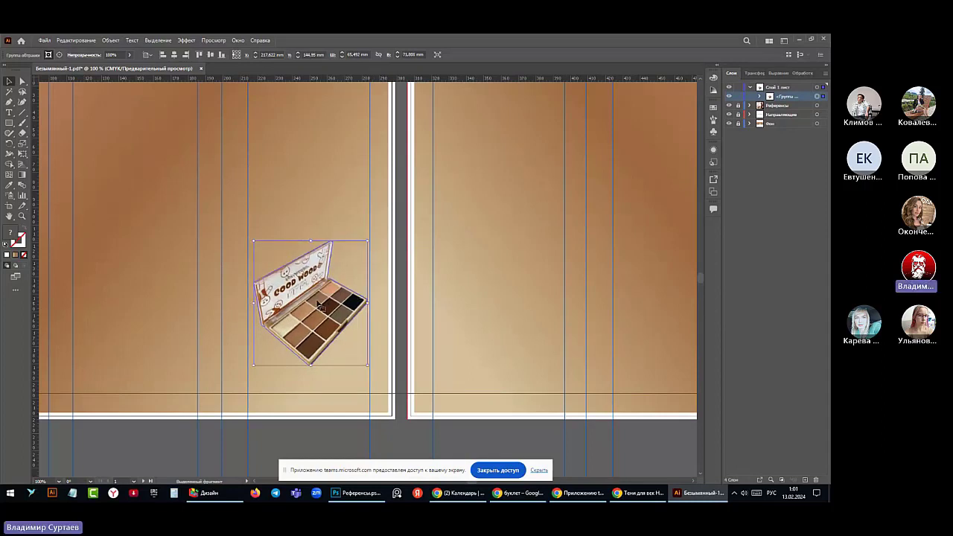
scroll(546, 240, down, 1)
scroll(545, 240, up, 3)
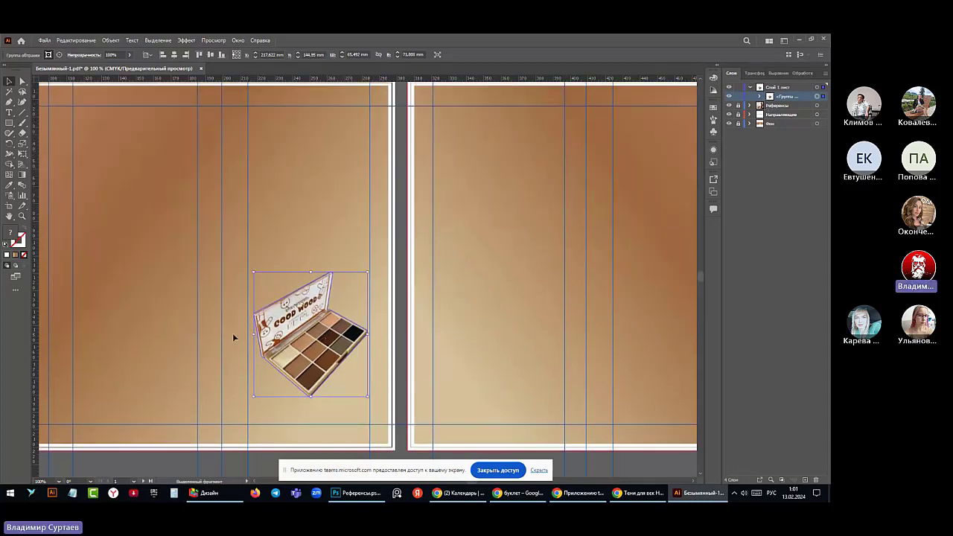
scroll(232, 333, down, 1)
scroll(271, 285, up, 2)
scroll(277, 294, up, 1)
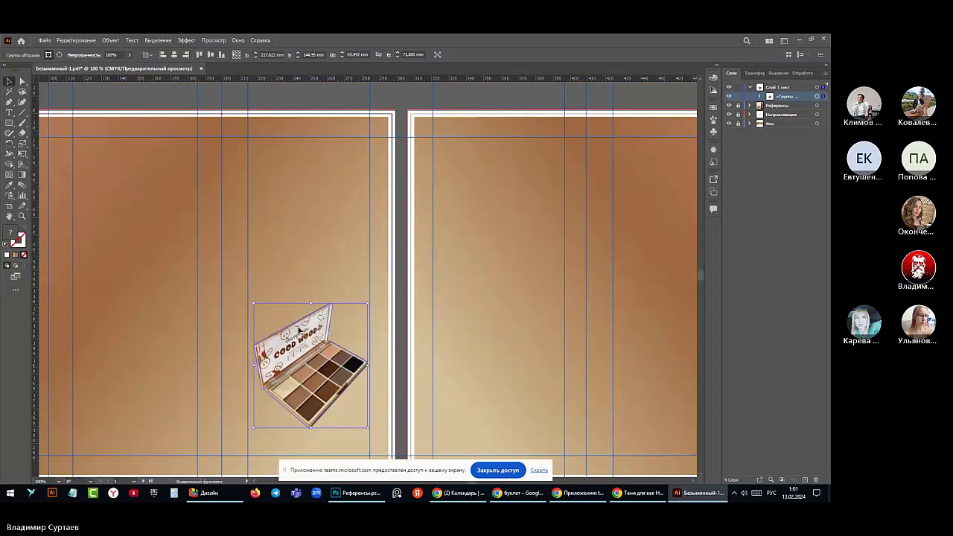
drag(300, 331, 271, 335)
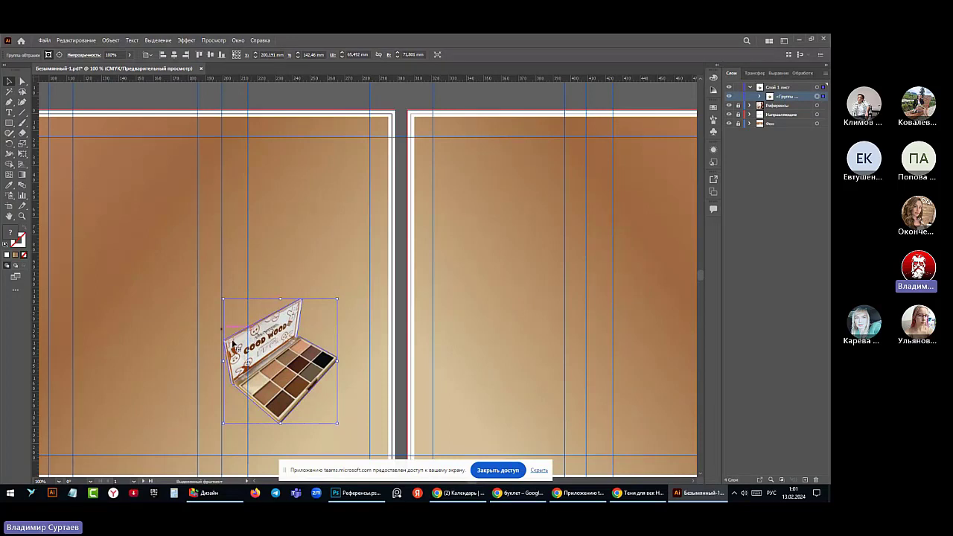
drag(271, 335, 291, 310)
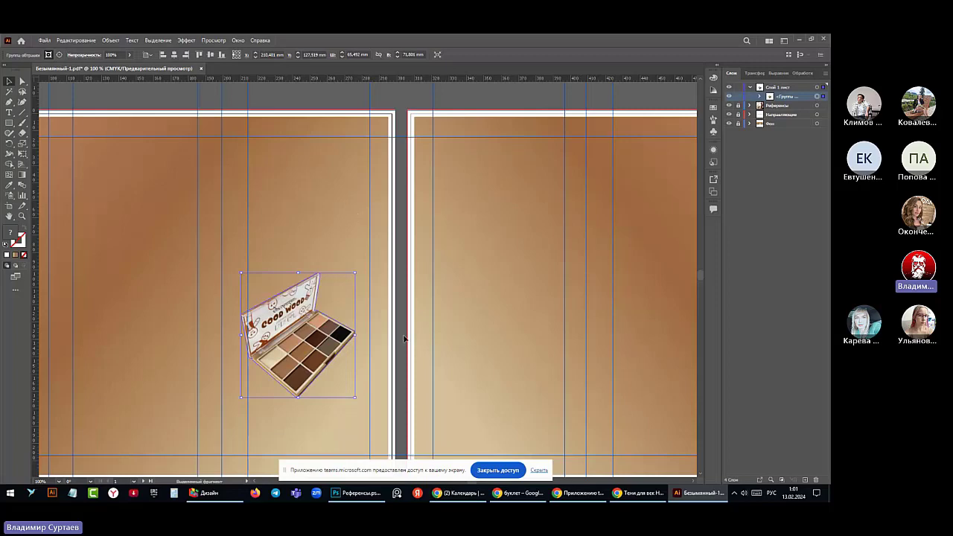
Bring up the Ozon product page for the eyeshadow palette in Chrome
click(356, 494)
click(352, 495)
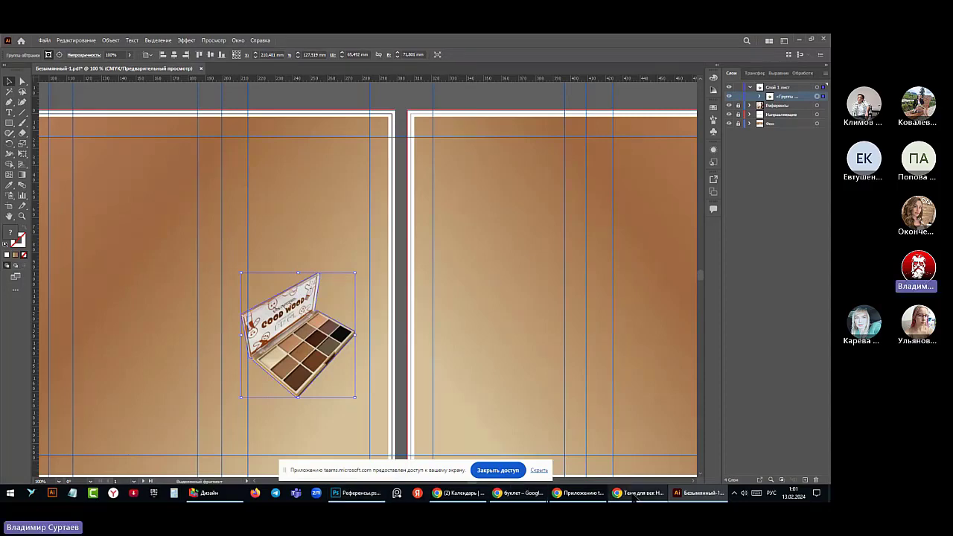
click(638, 494)
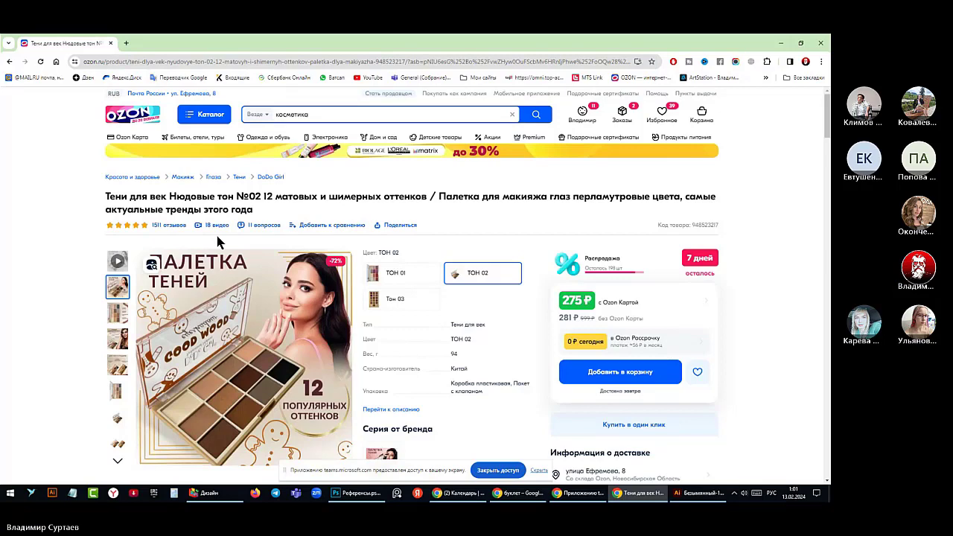
Scroll down the DoDo Girl palette product page, then return to the Illustrator booklet
scroll(209, 290, down, 1)
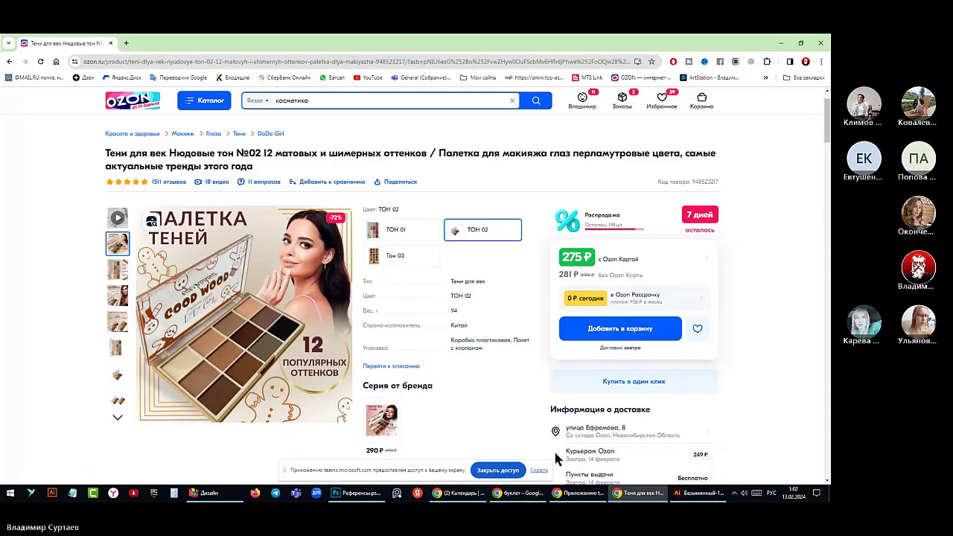
mouse_move(638, 493)
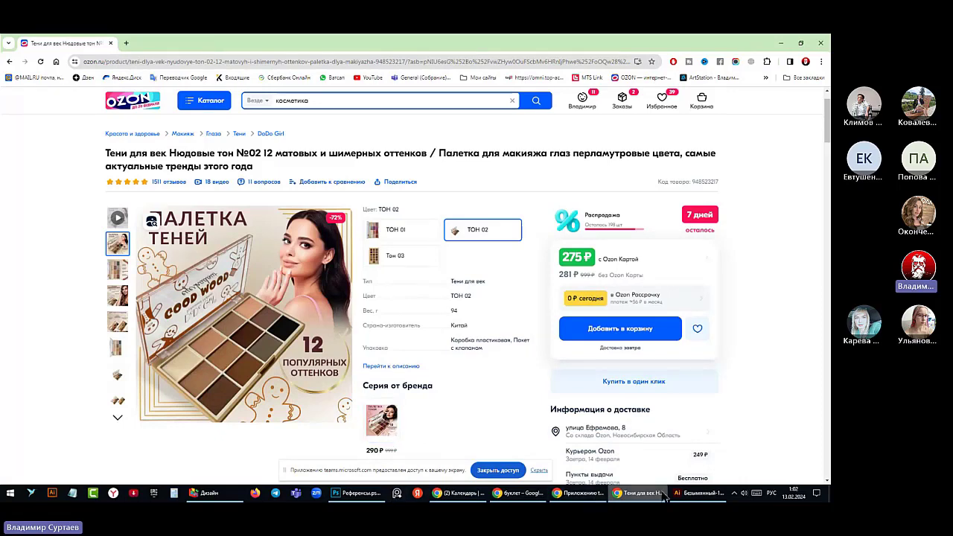
click(700, 497)
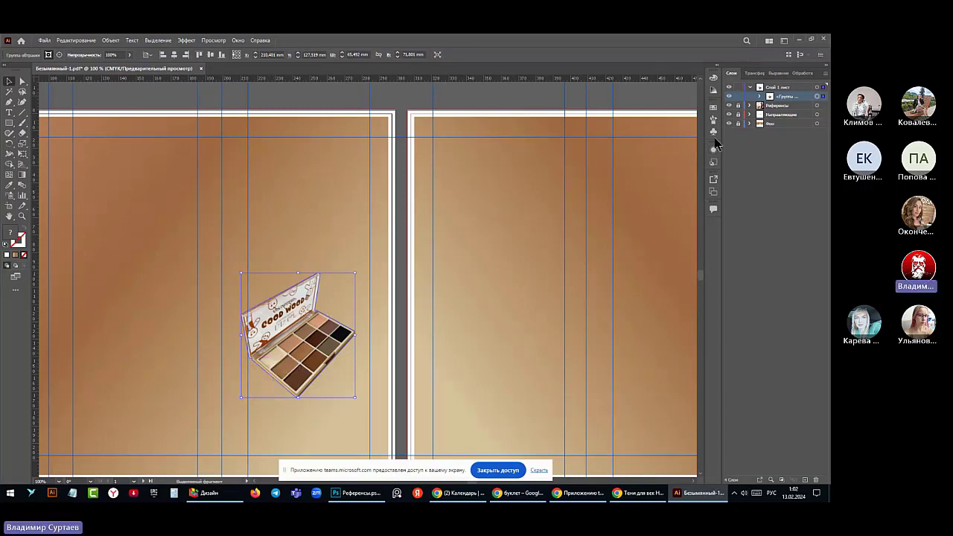
Expand the clipped group, select its outline and photo, and check the Clipping Mask menu
click(760, 97)
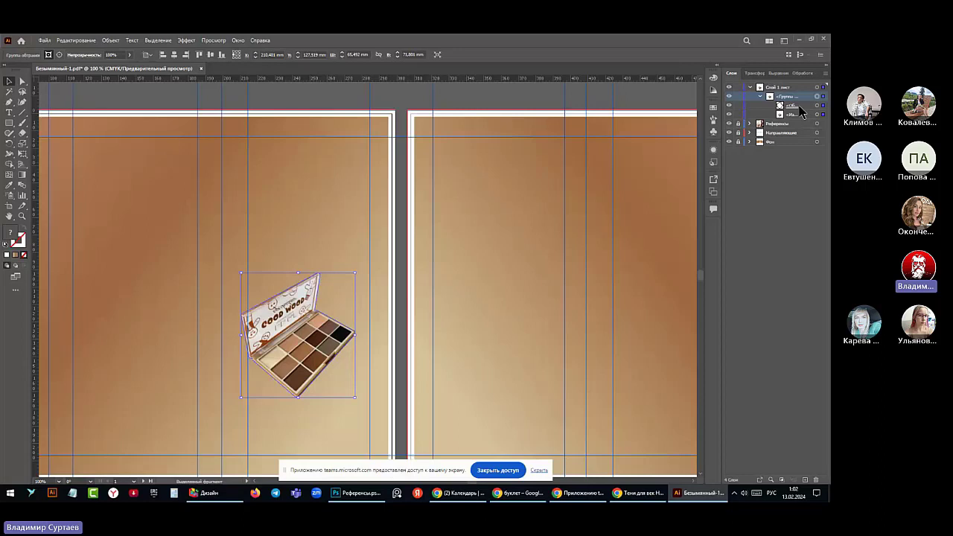
click(816, 105)
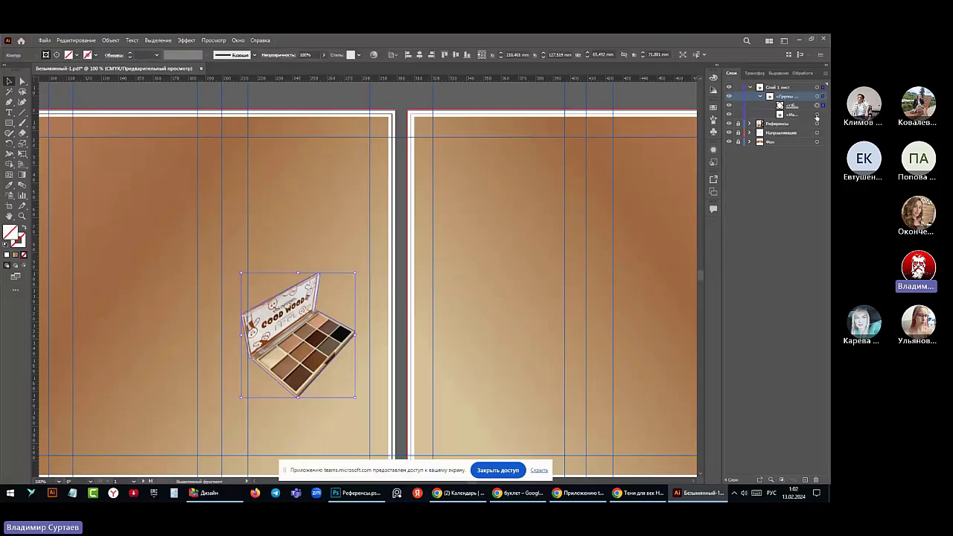
shift+click(816, 115)
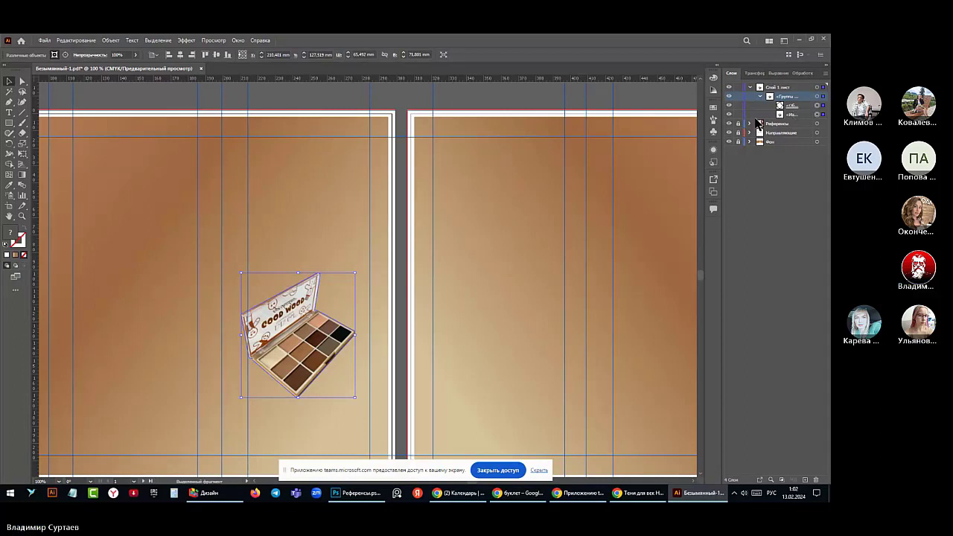
click(111, 40)
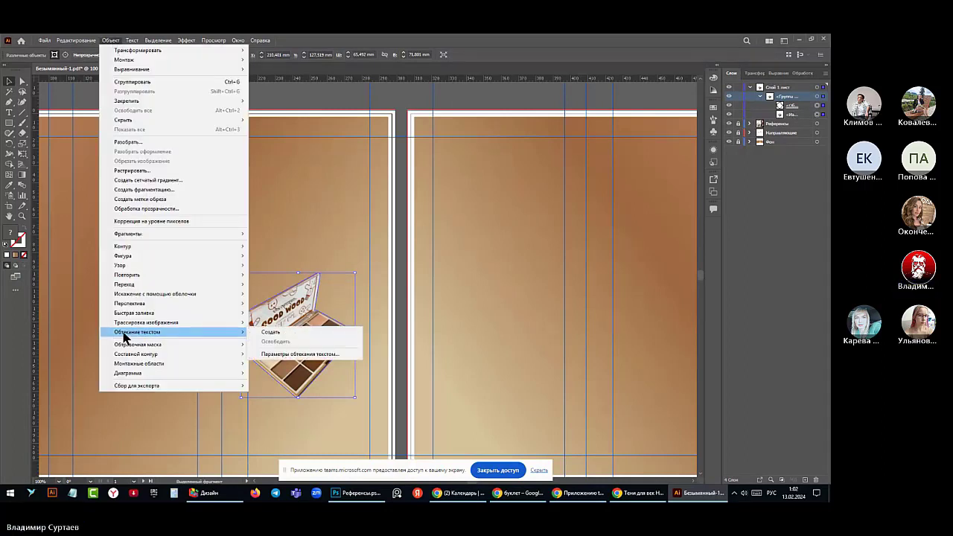
mouse_move(144, 345)
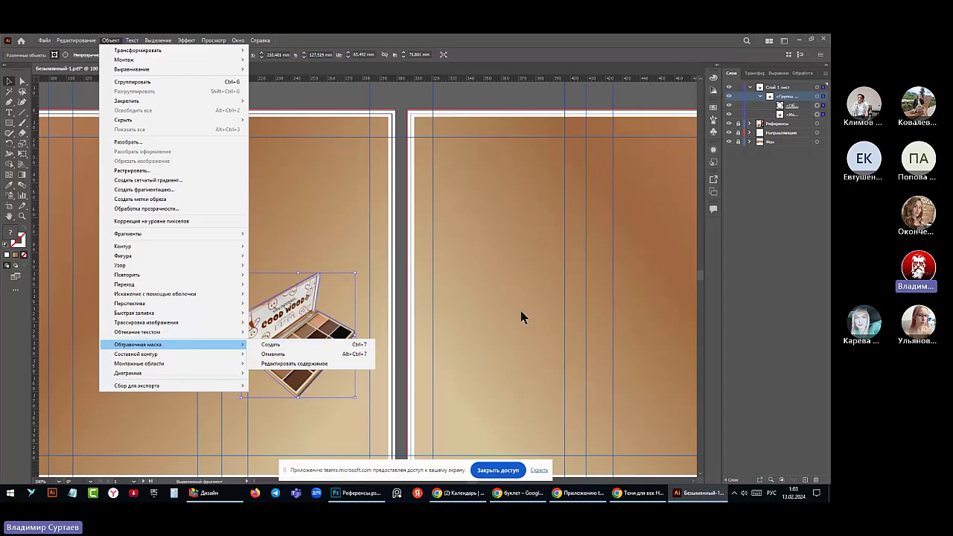
click(737, 276)
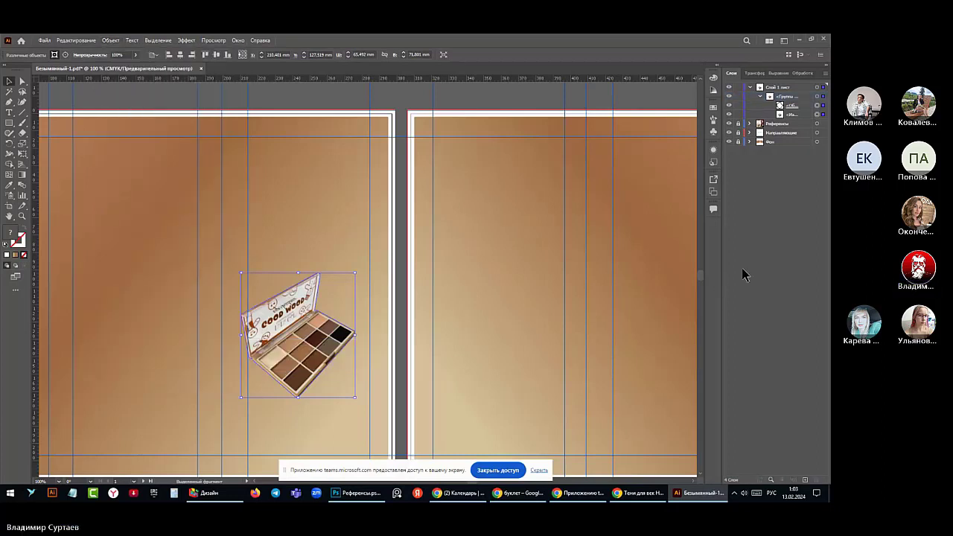
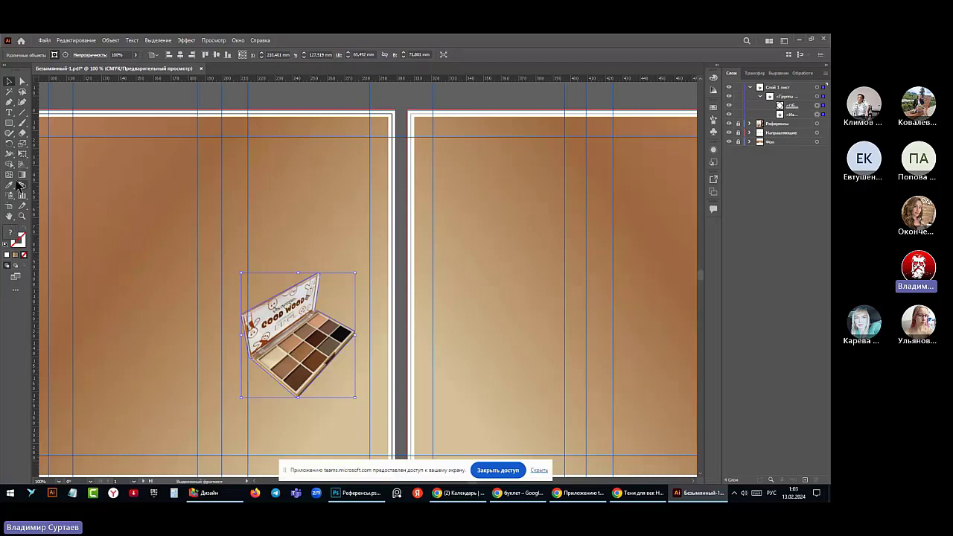
Place a point text object above the palette image and paste placeholder text into it
click(9, 114)
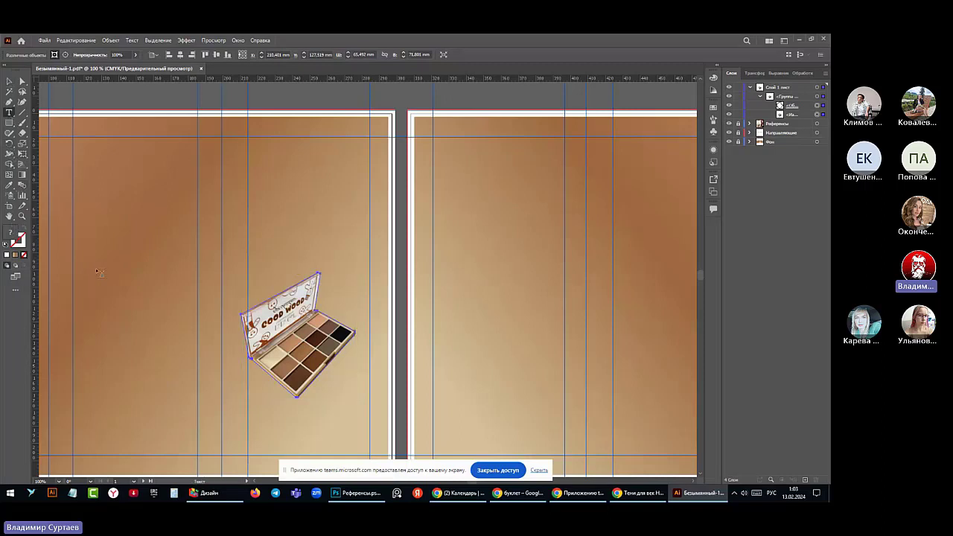
click(273, 200)
key(ctrl+v)
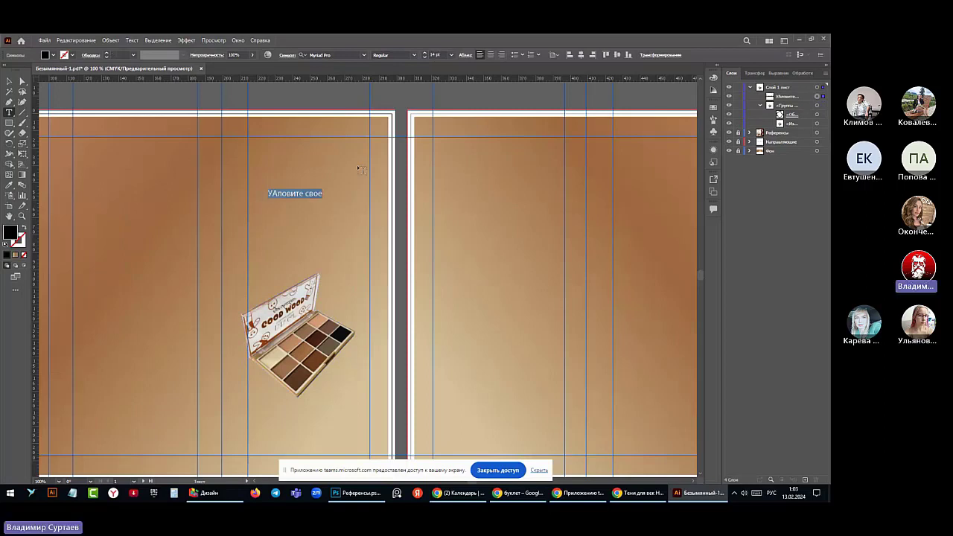
Set the placeholder text's font to Century Gothic WGL Bold
click(364, 55)
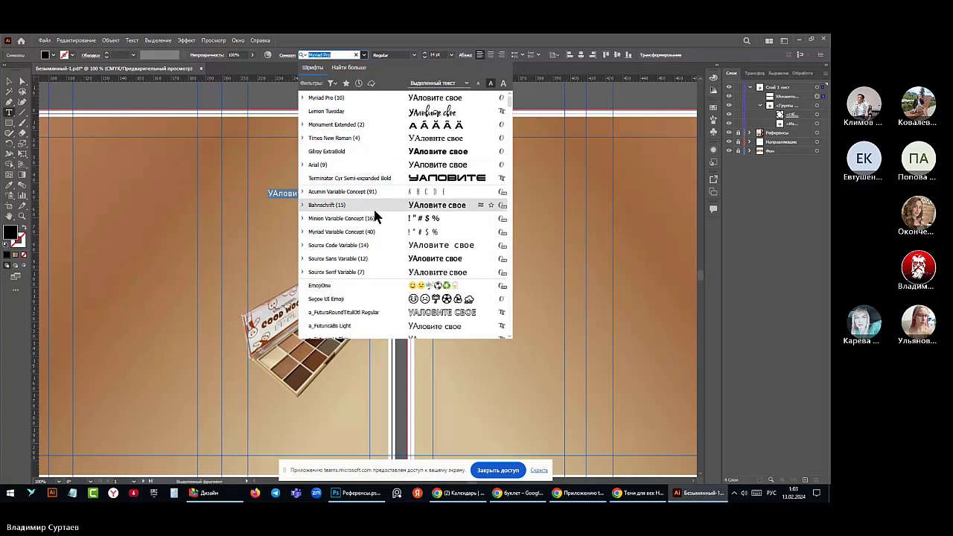
scroll(374, 211, down, 6)
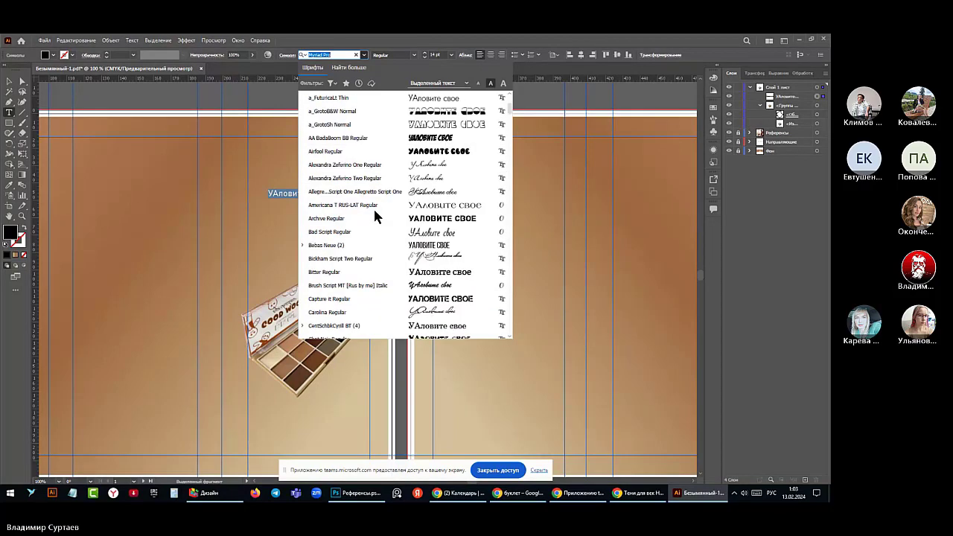
scroll(374, 212, down, 20)
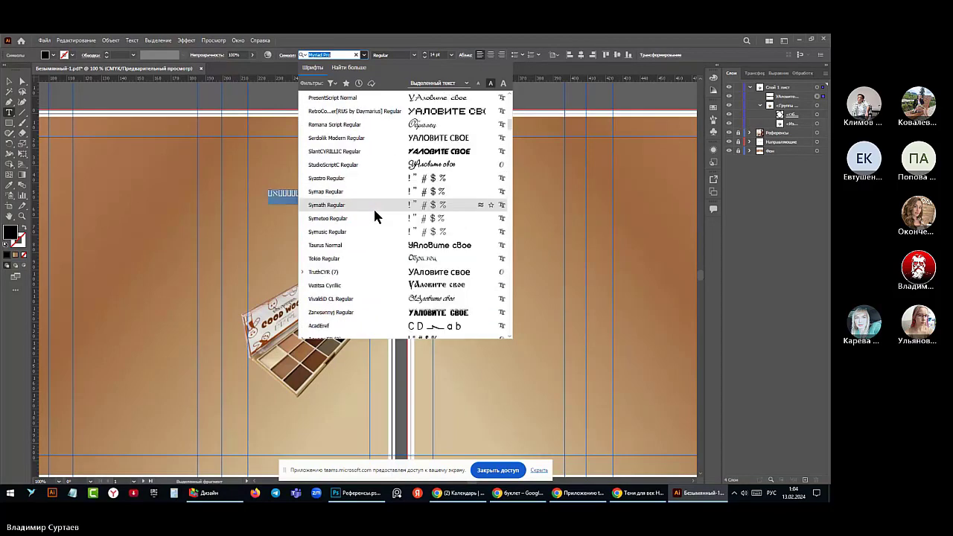
scroll(374, 211, up, 20)
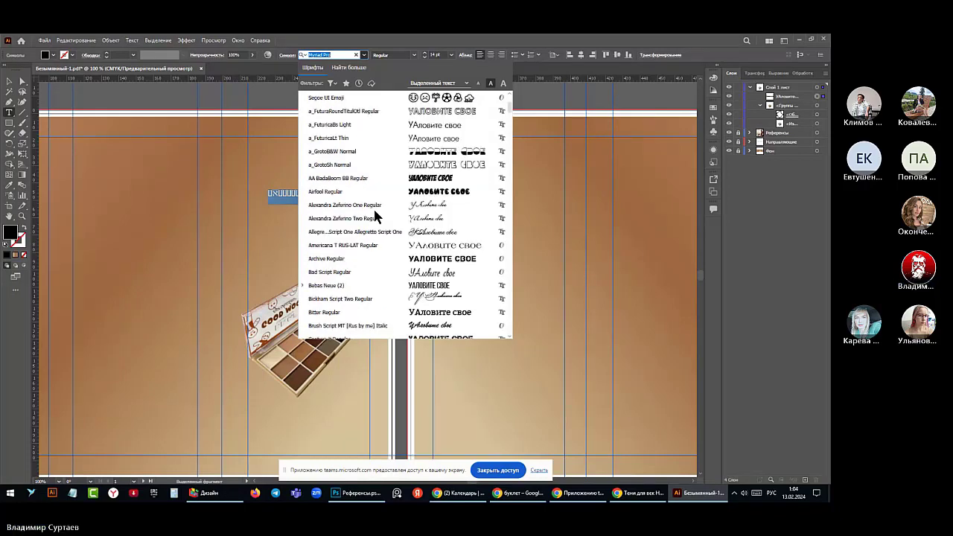
scroll(373, 211, down, 4)
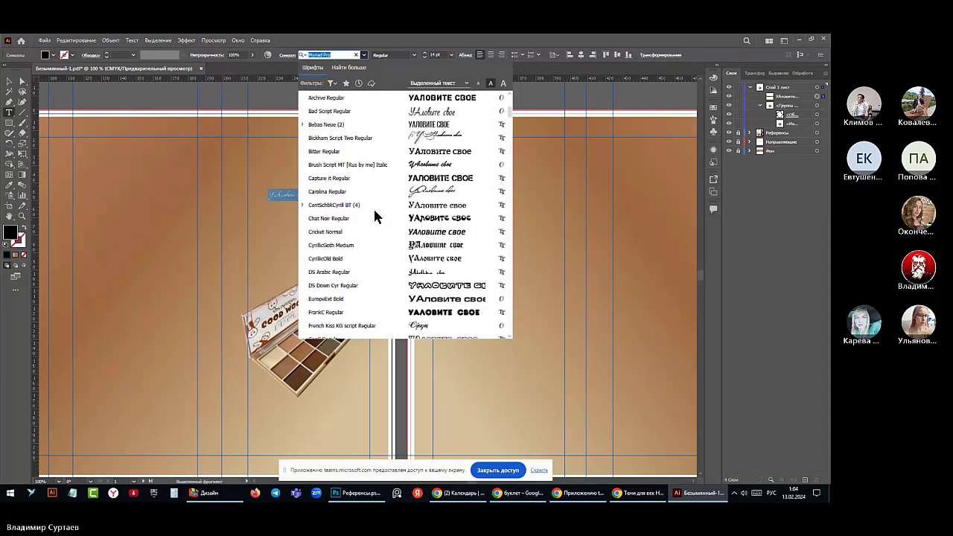
scroll(373, 207, down, 5)
scroll(373, 207, up, 6)
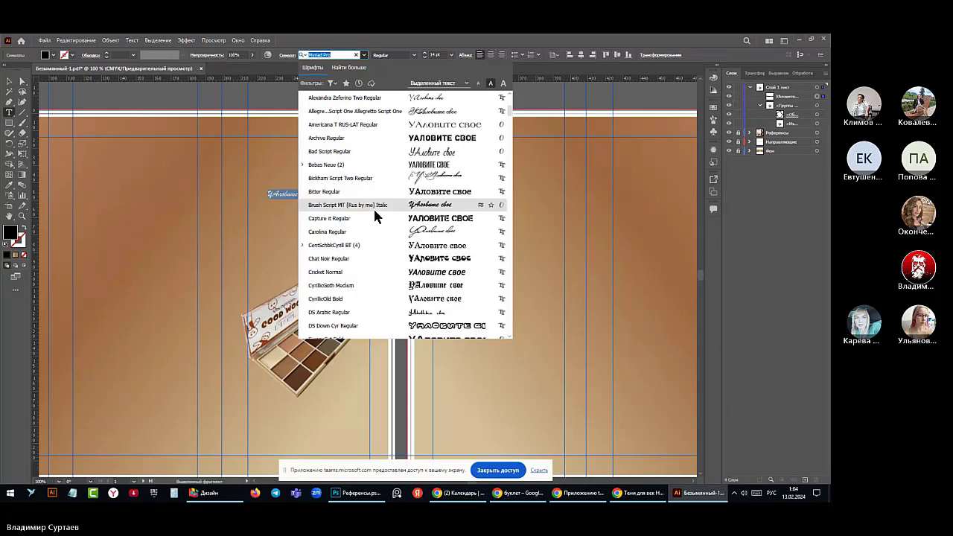
scroll(374, 211, down, 15)
scroll(373, 207, down, 10)
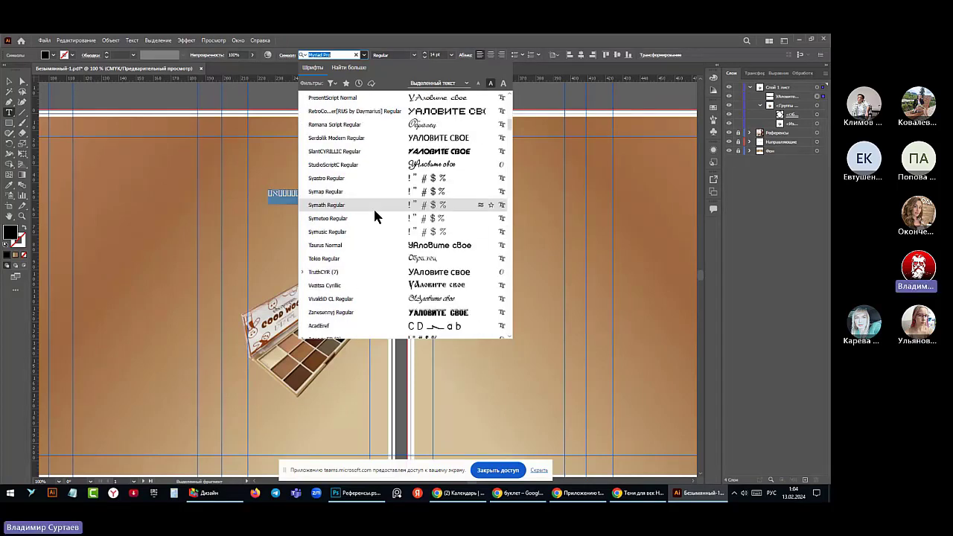
scroll(374, 208, down, 5)
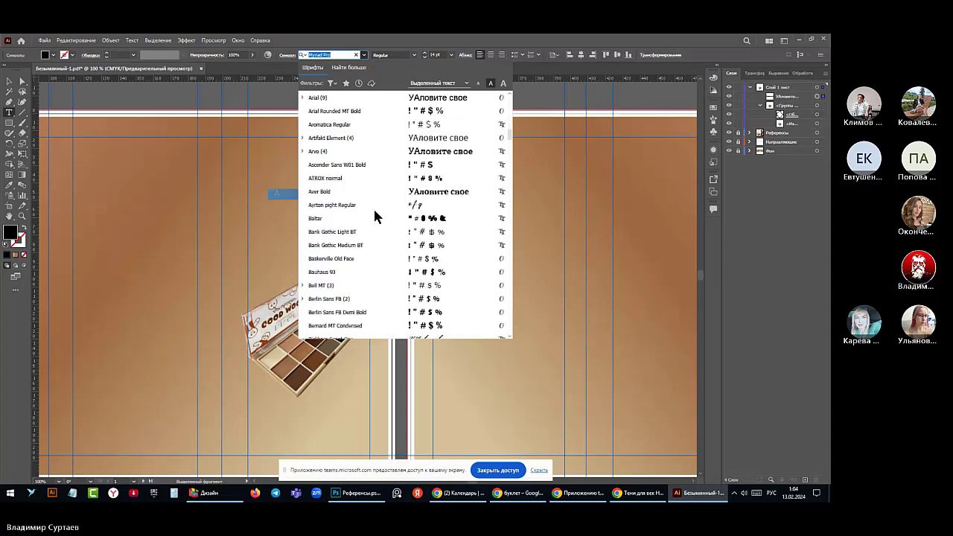
scroll(373, 207, down, 5)
scroll(373, 207, down, 7)
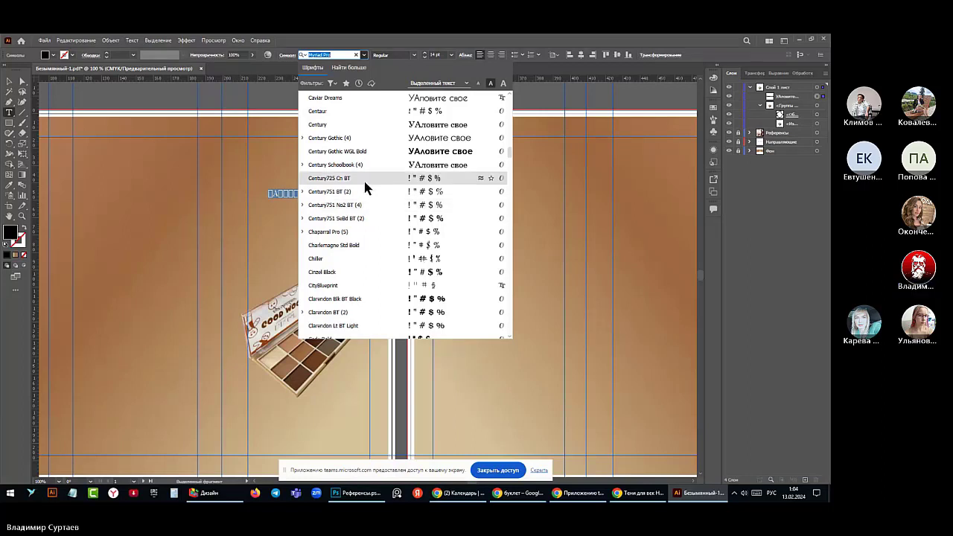
click(358, 152)
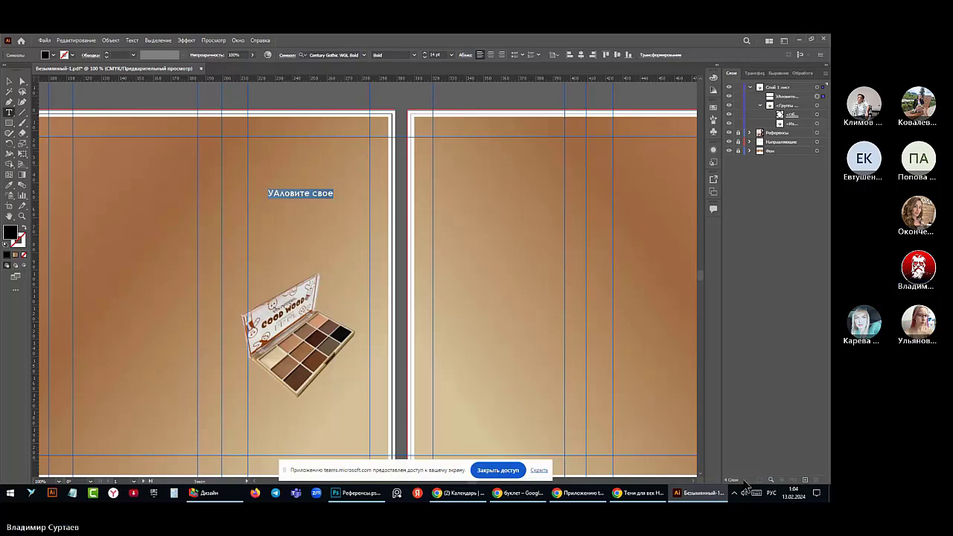
click(645, 494)
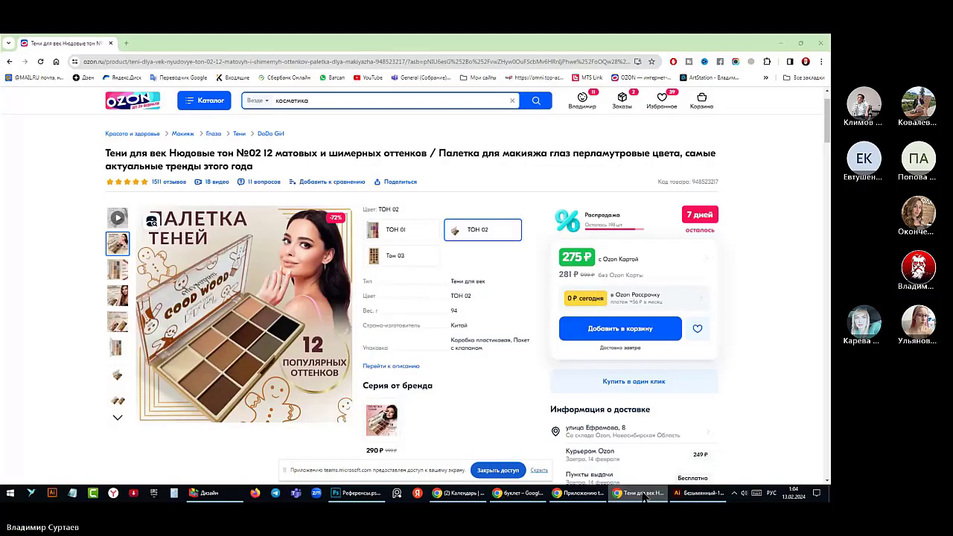
click(645, 496)
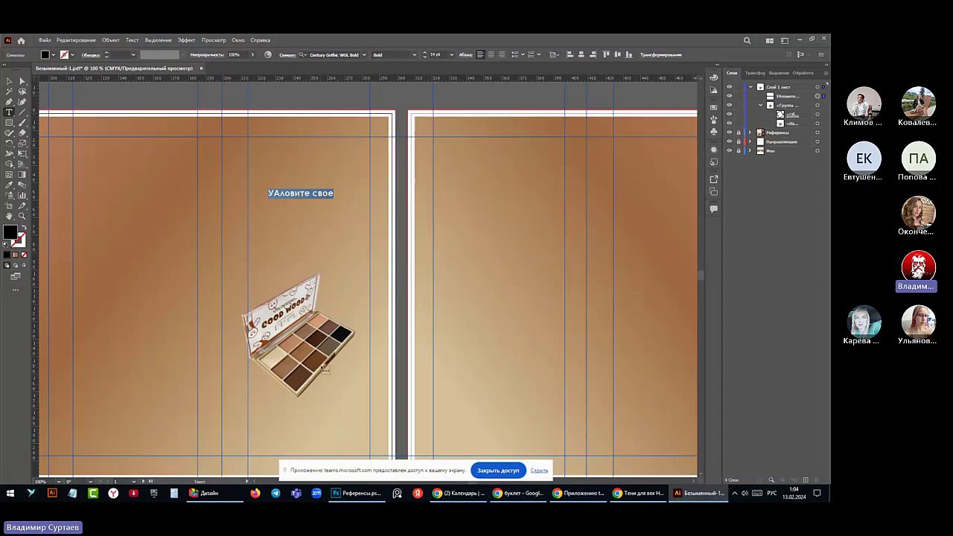
Replace the placeholder with 'ПАЛЕТКА' on the first line and 'ТЕНЕЙ' on the second
text(пА)
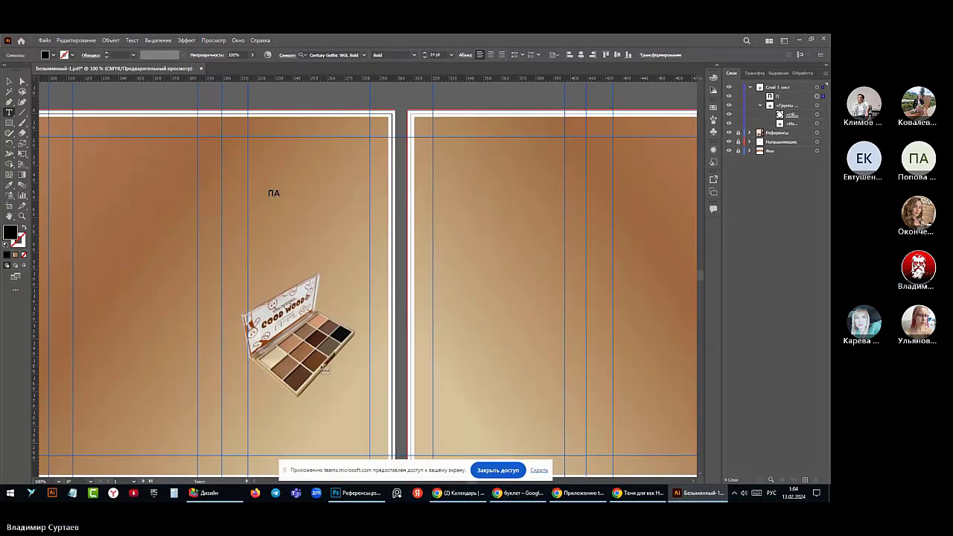
text(ЛЕТКА)
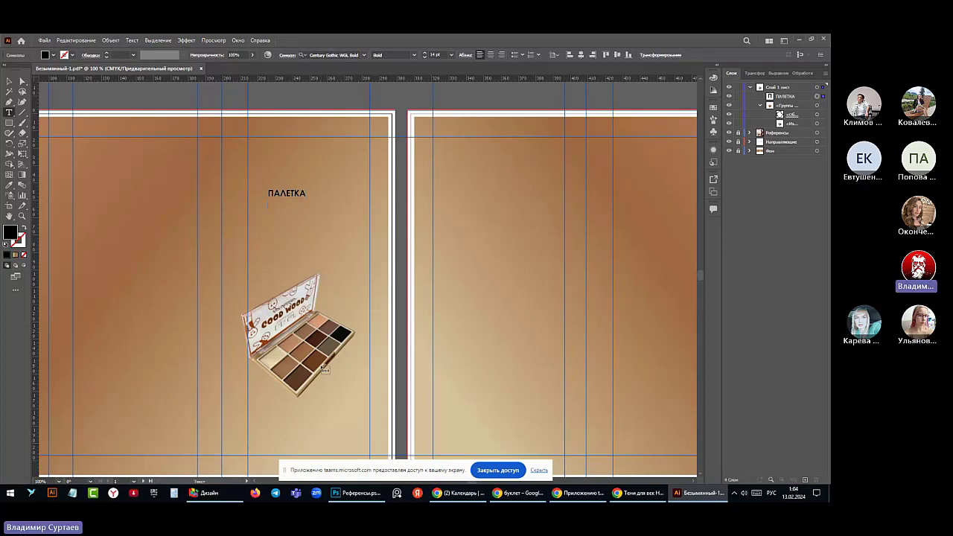
key(Return)
text(ТЕНЕ)
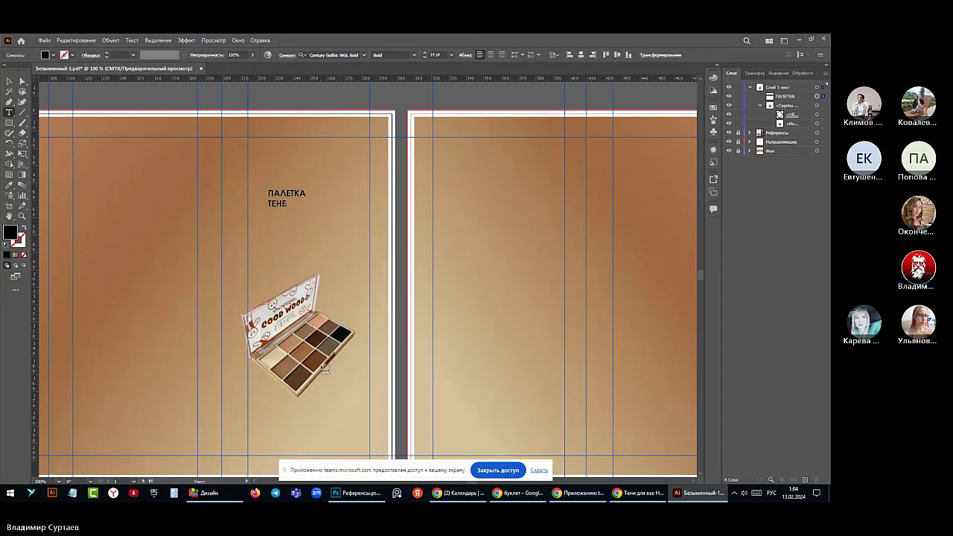
text(Й)
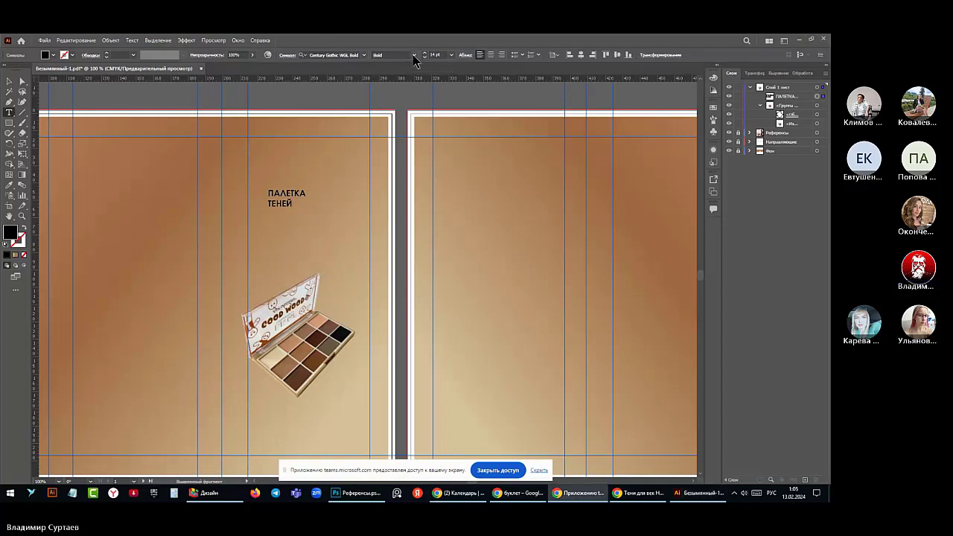
Scale the ПАЛЕТКА ТЕНЕЙ heading up to about 37.6 pt, then deselect it
click(9, 81)
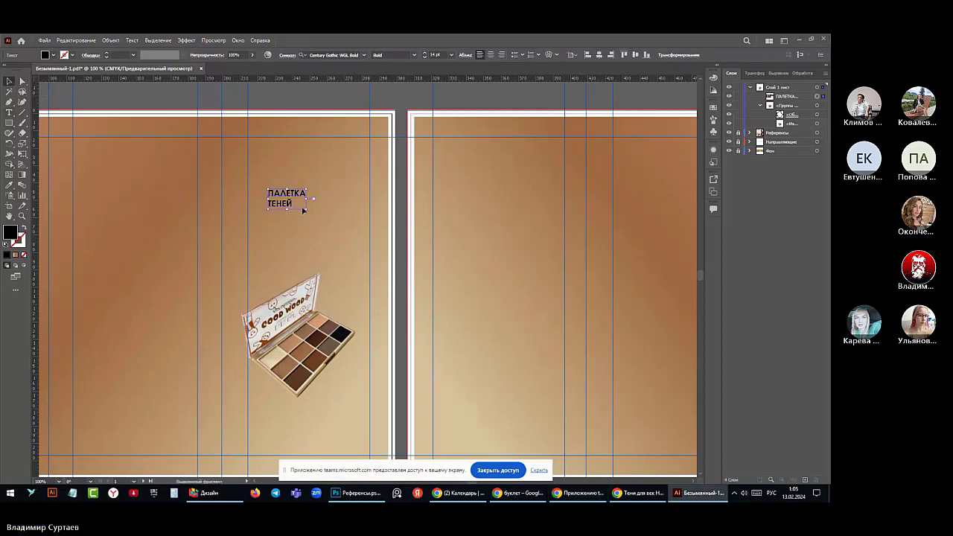
drag(307, 211, 371, 244)
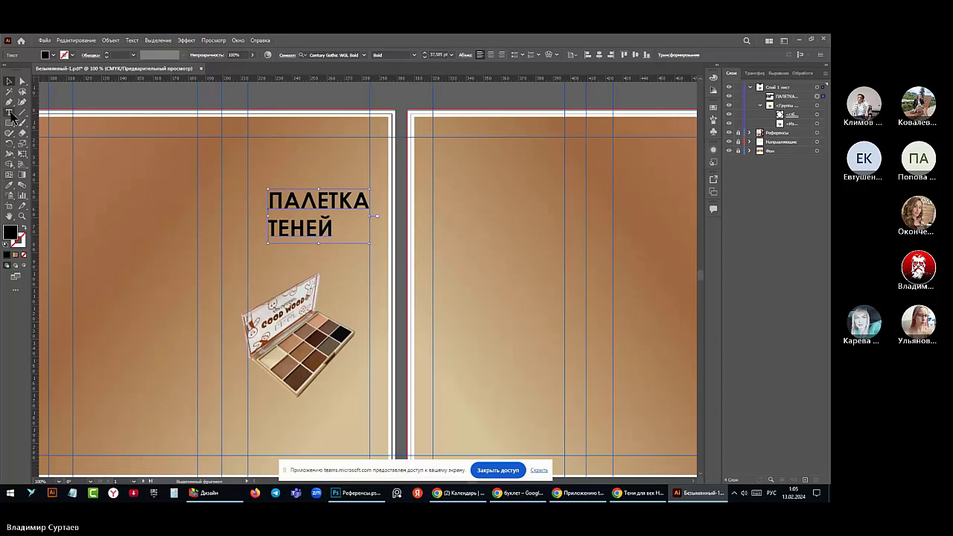
click(11, 116)
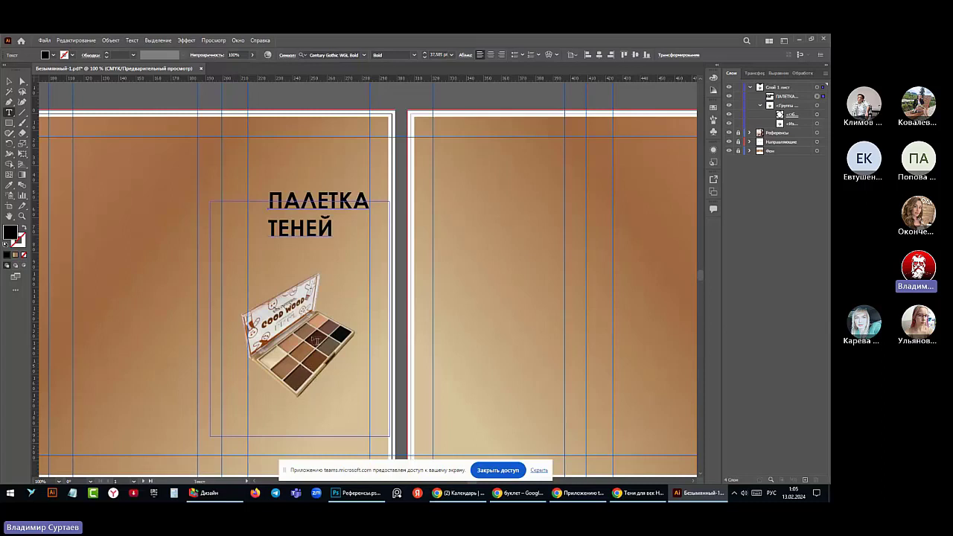
key(ctrl+shift+a)
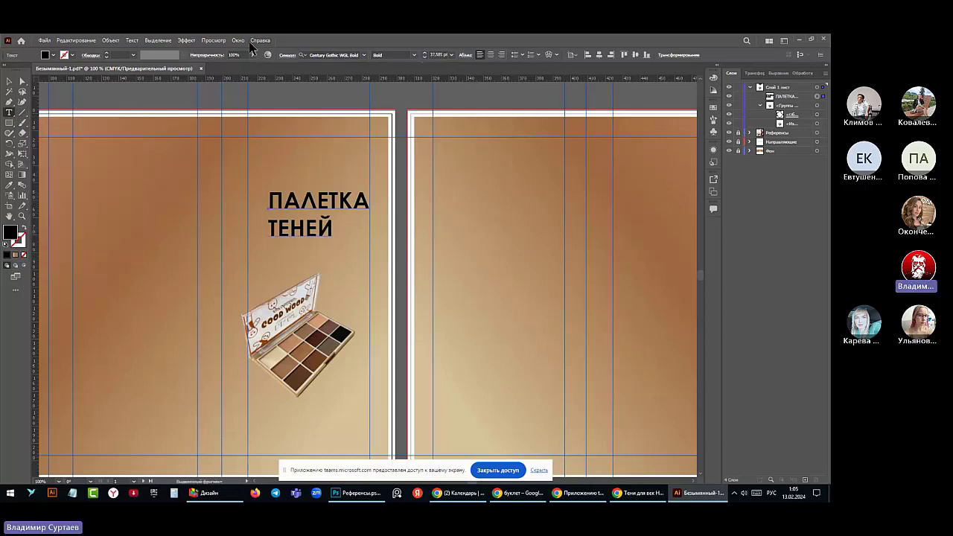
Open the Character panel from the Window > Type menu and dock it with the other panels
click(237, 41)
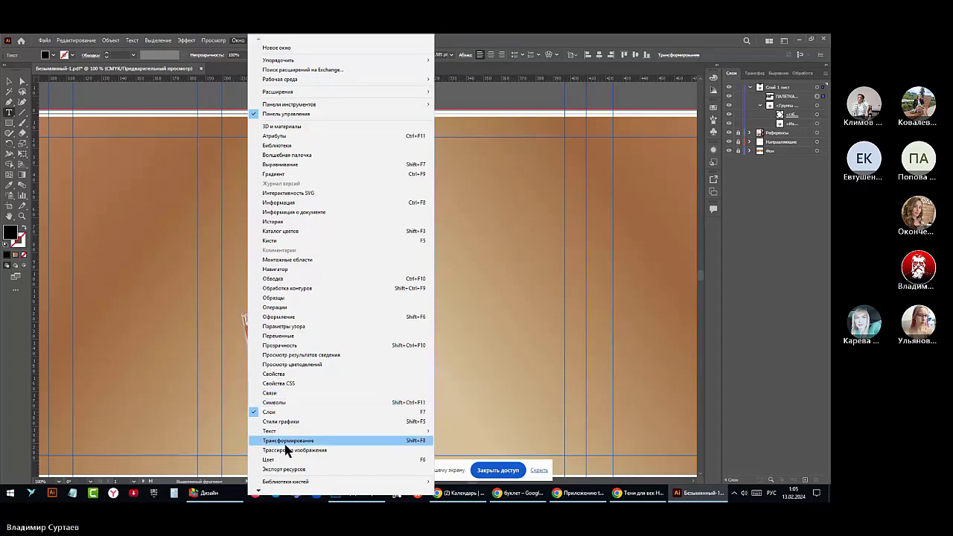
mouse_move(291, 433)
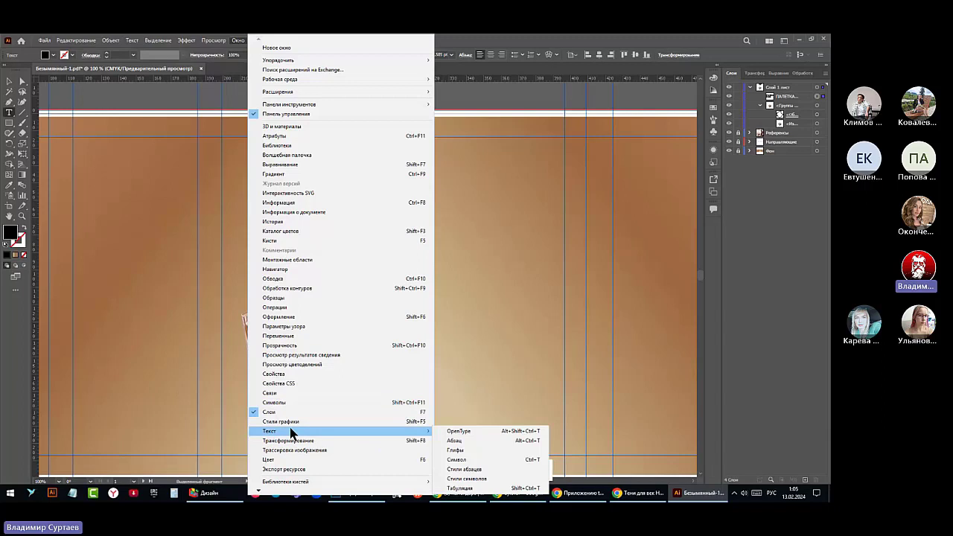
click(456, 460)
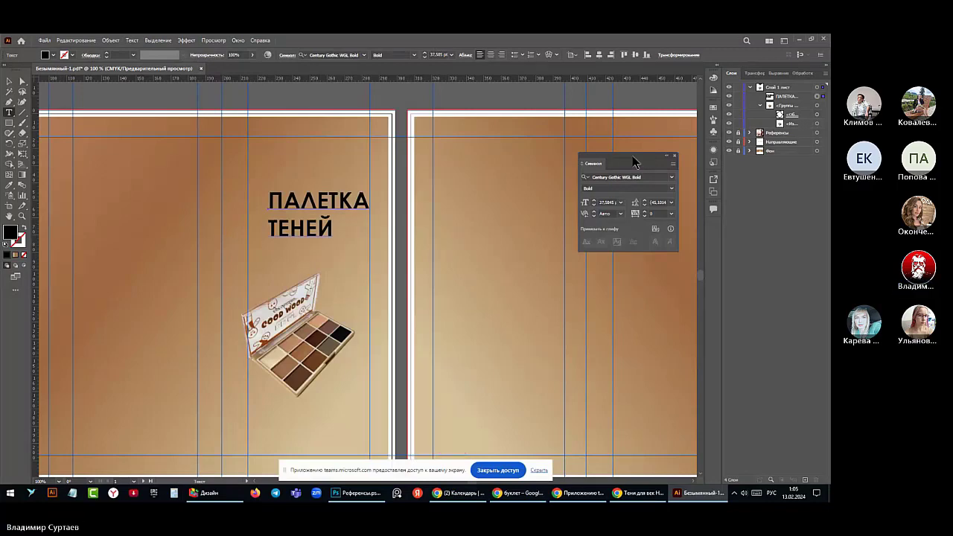
drag(624, 161, 756, 243)
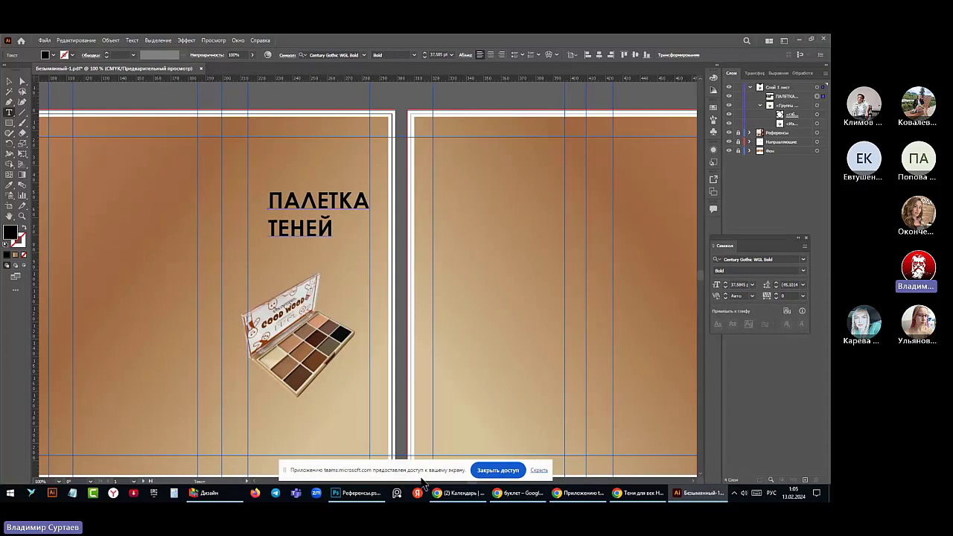
Add the Paragraph panel collapsed to an icon, closing the OpenType panel opened by mistake
click(238, 40)
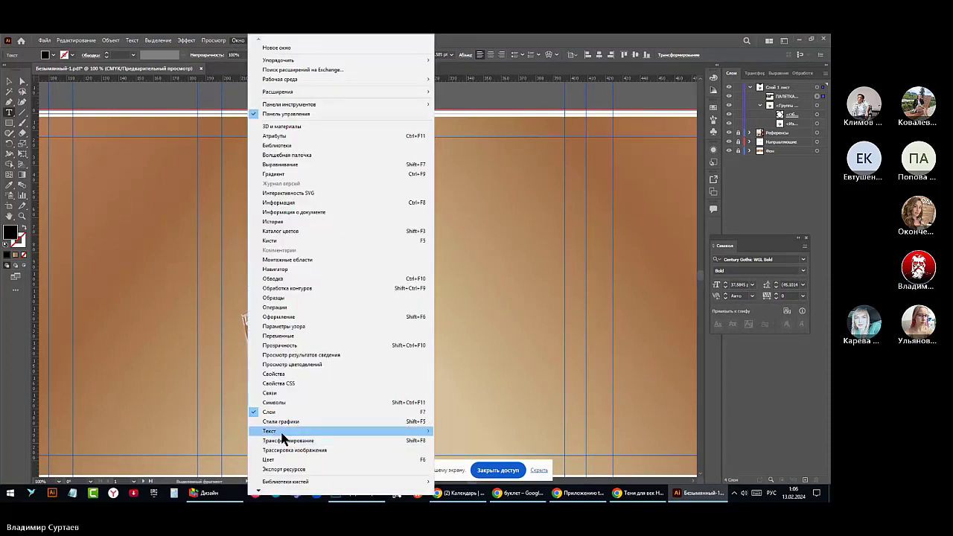
mouse_move(318, 433)
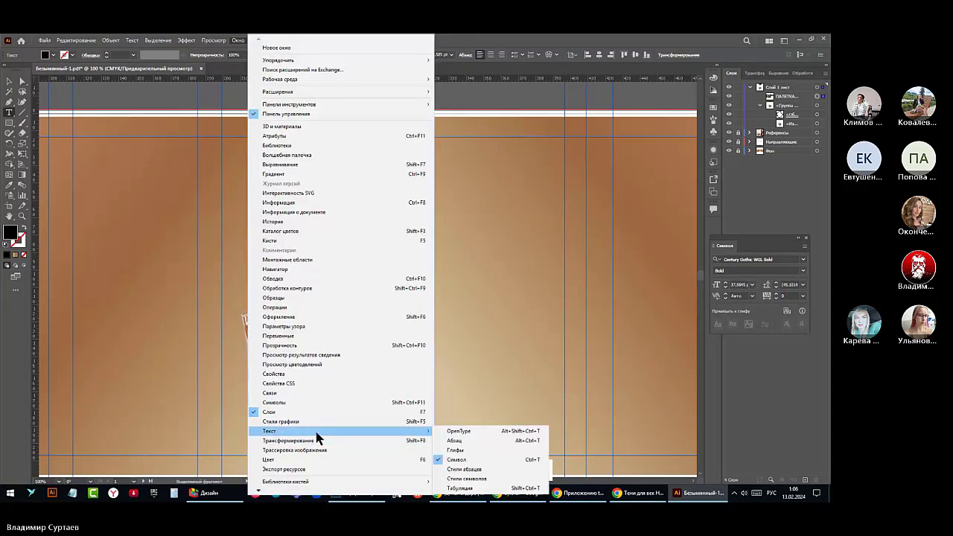
click(466, 431)
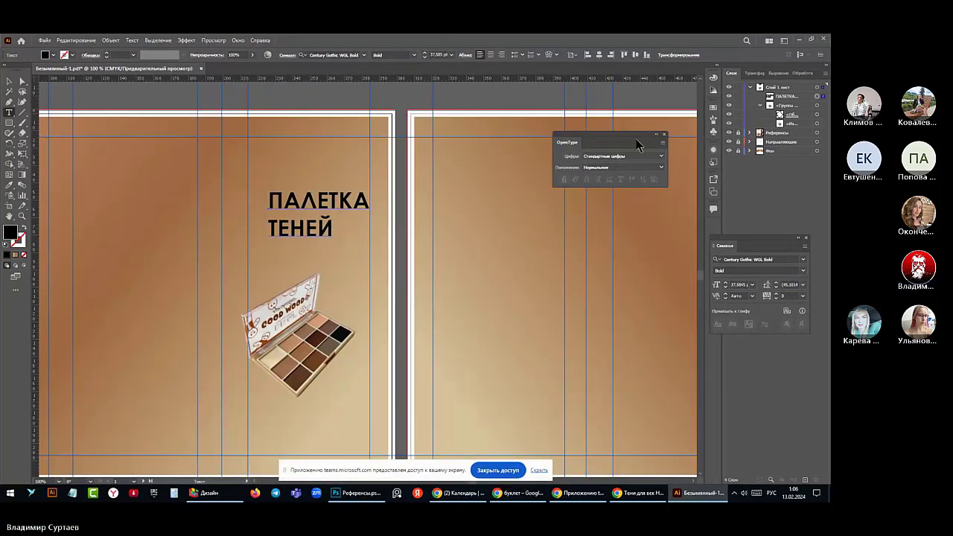
click(663, 135)
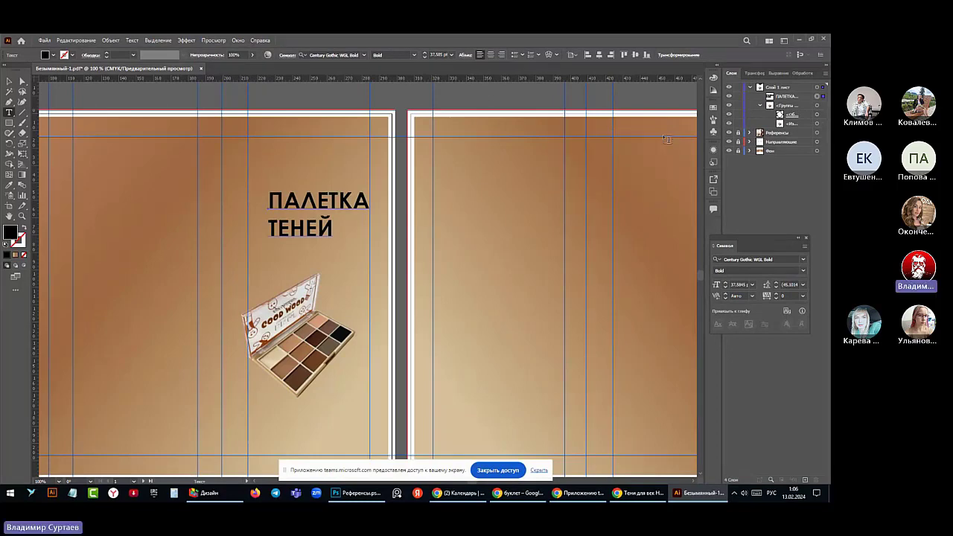
click(238, 41)
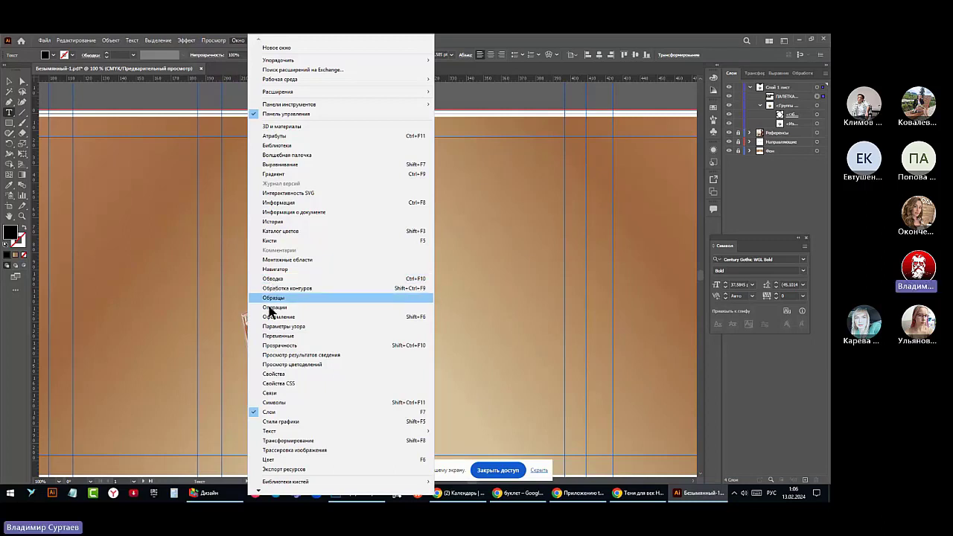
mouse_move(387, 433)
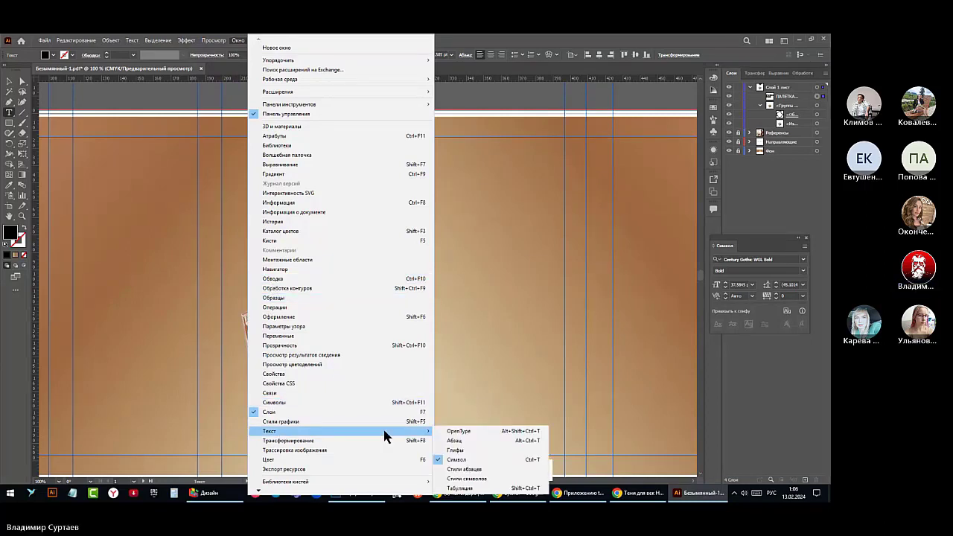
click(468, 442)
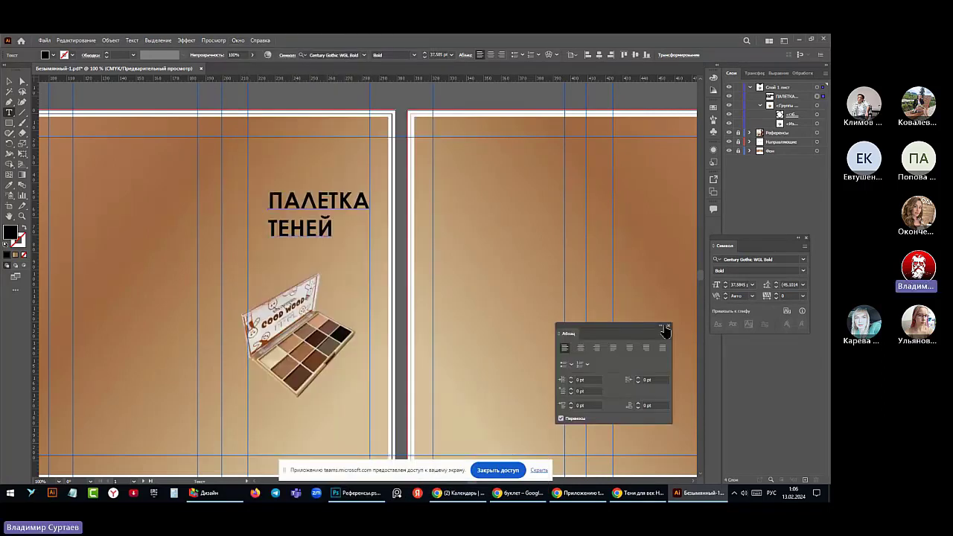
click(660, 327)
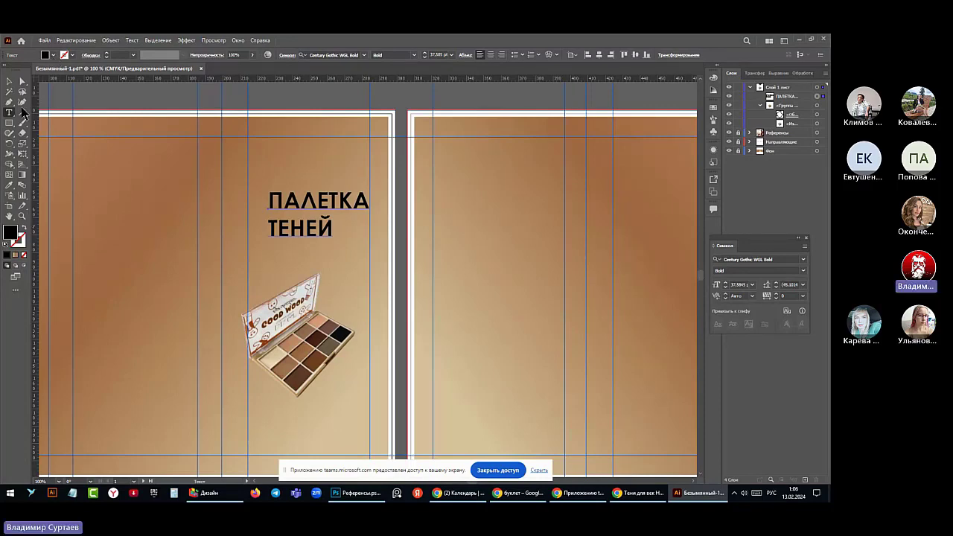
Recolour the heading dark brown by sampling a dark shade from the eyeshadow palette
double_click(11, 233)
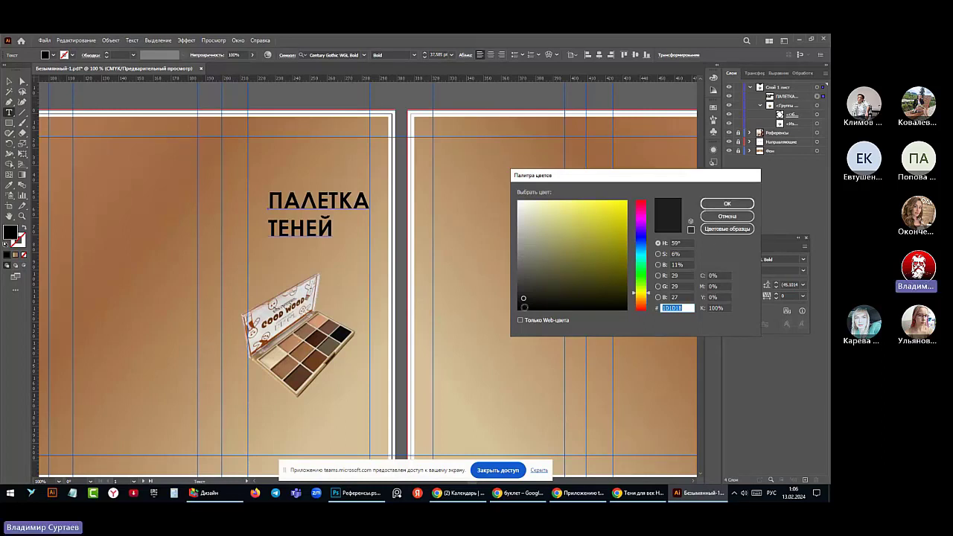
click(727, 204)
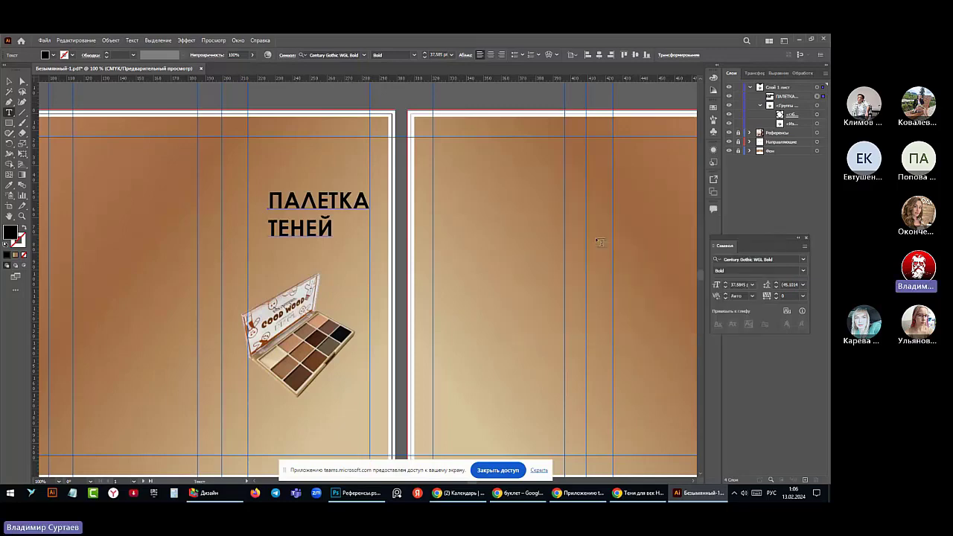
click(9, 186)
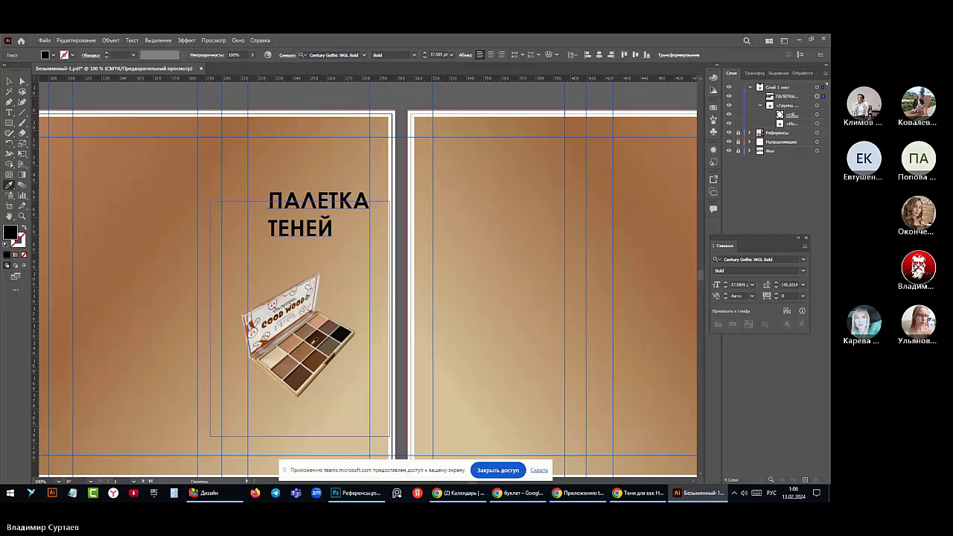
click(315, 340)
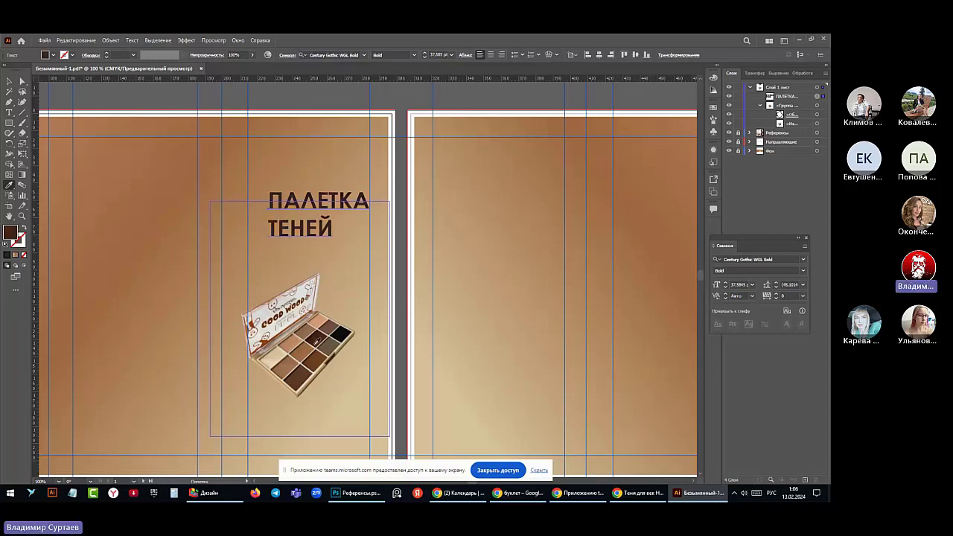
click(303, 376)
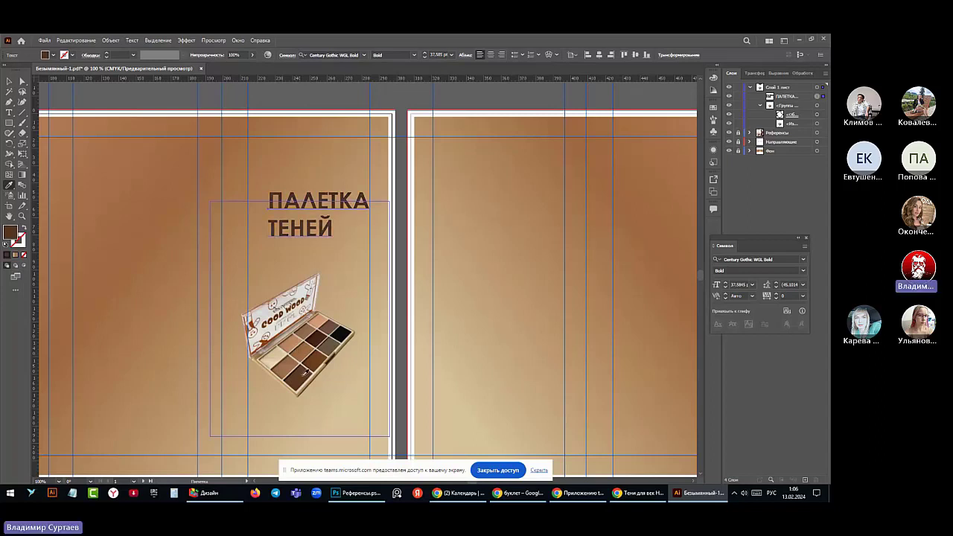
click(315, 339)
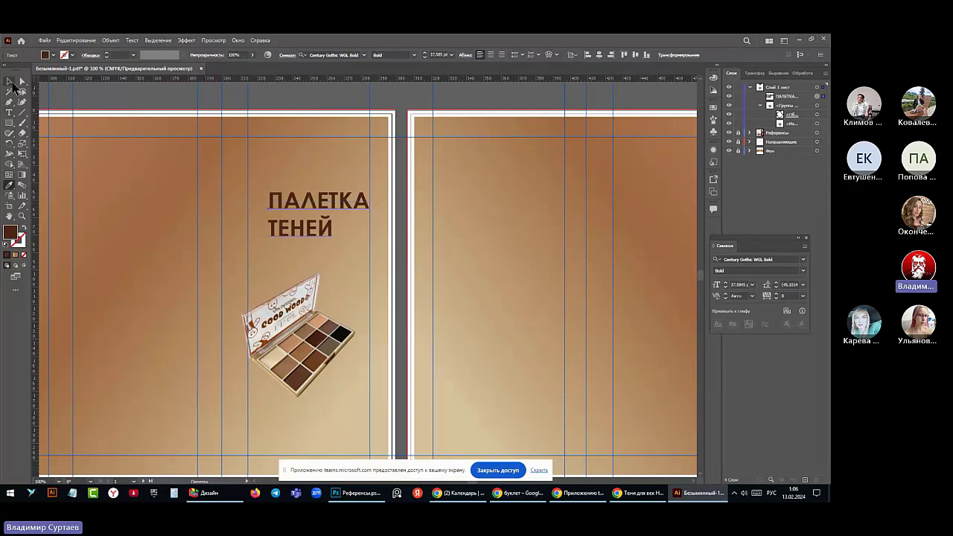
Tilt the heading to about 29.84°, right-align its lines, and move it above the palette
click(9, 80)
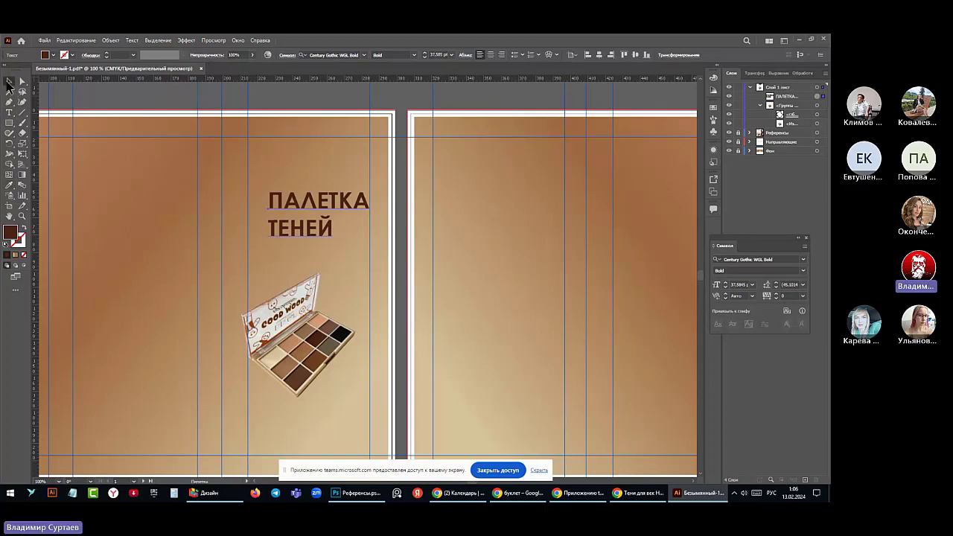
click(372, 186)
drag(372, 186, 391, 163)
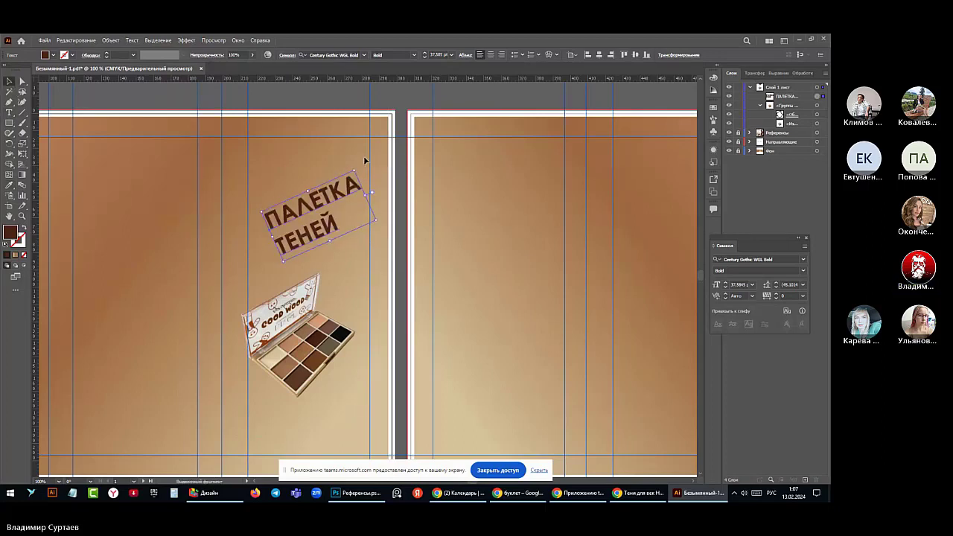
drag(326, 195, 287, 250)
drag(326, 221, 318, 207)
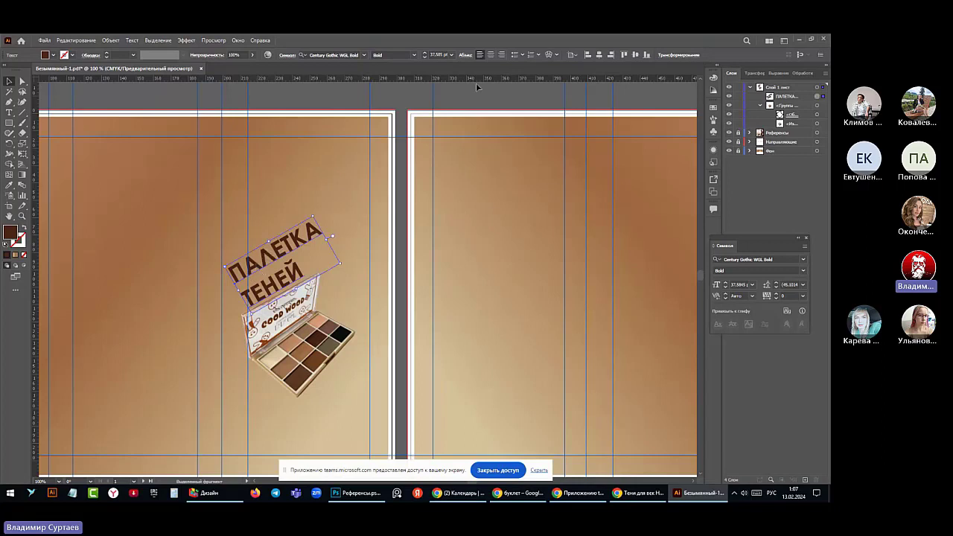
click(502, 57)
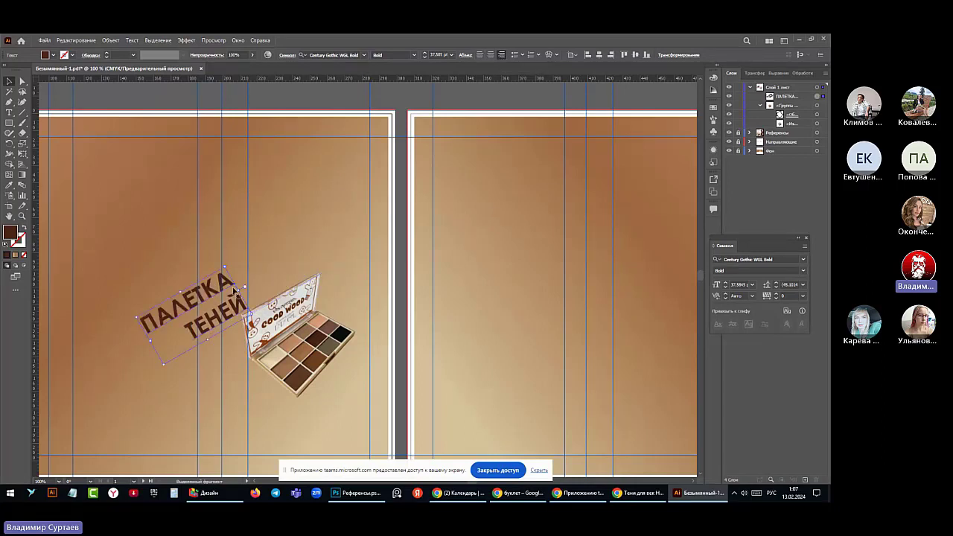
drag(226, 287, 329, 222)
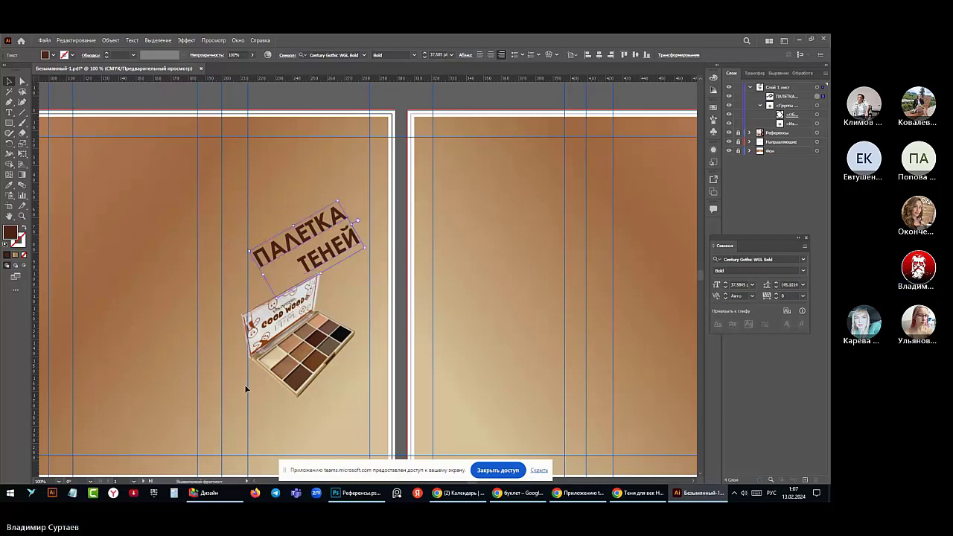
Nudge the palette image up and right and rotate it slightly
click(287, 356)
drag(287, 356, 297, 349)
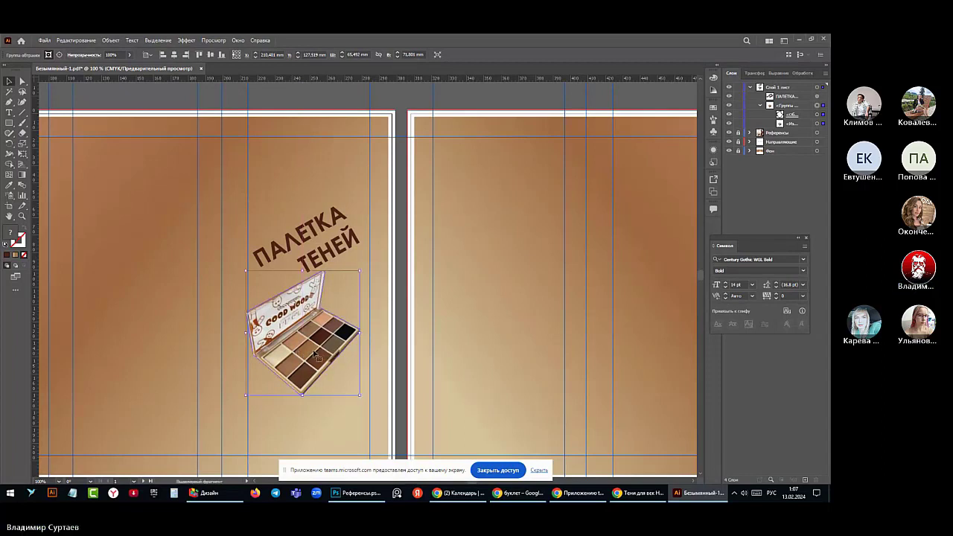
drag(366, 277, 367, 284)
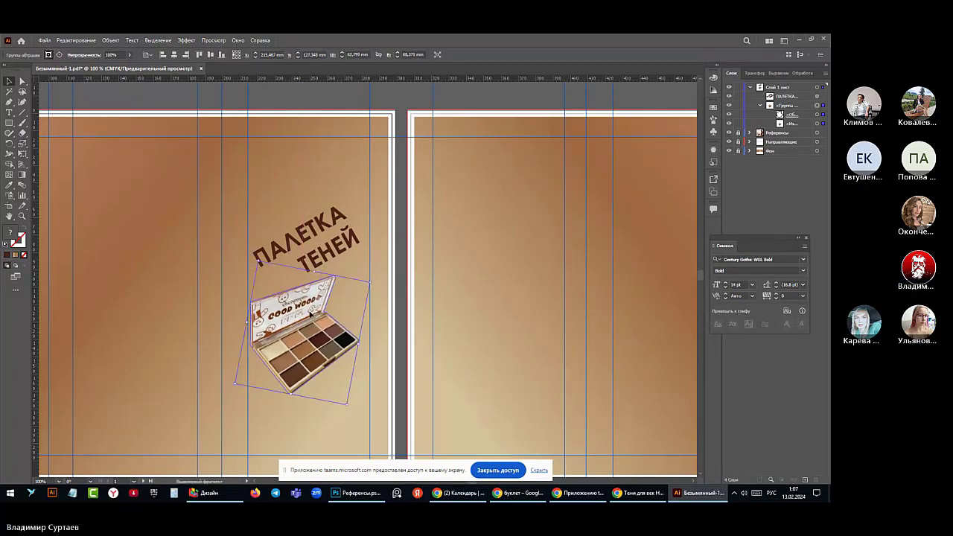
drag(310, 315, 309, 315)
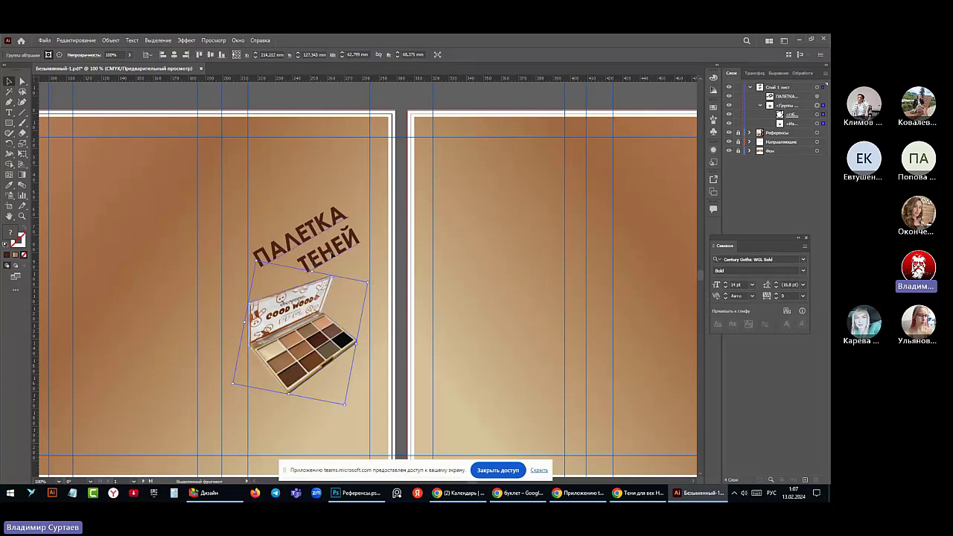
Refine the heading to a gentler angle, lower it slightly, then deselect
click(313, 245)
drag(351, 203, 347, 211)
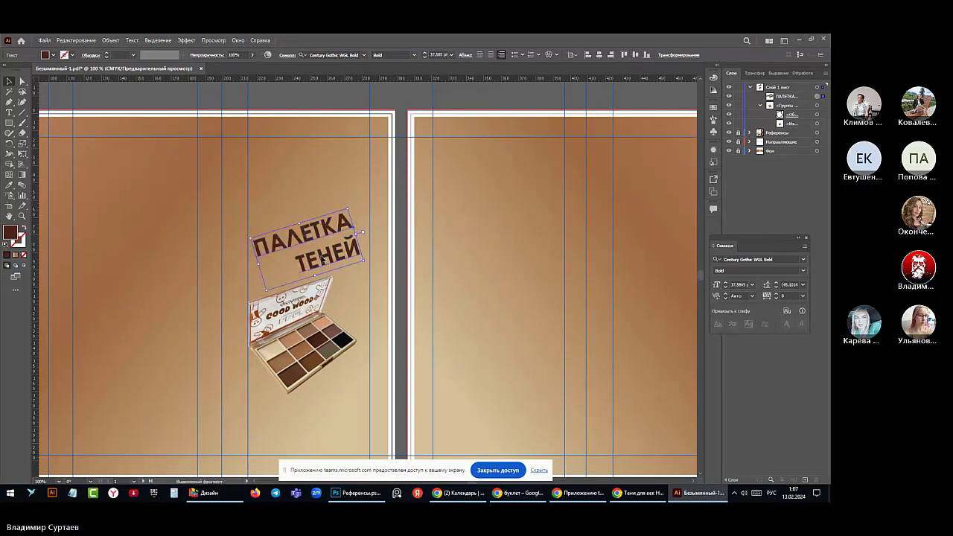
drag(326, 253, 360, 261)
drag(352, 261, 355, 264)
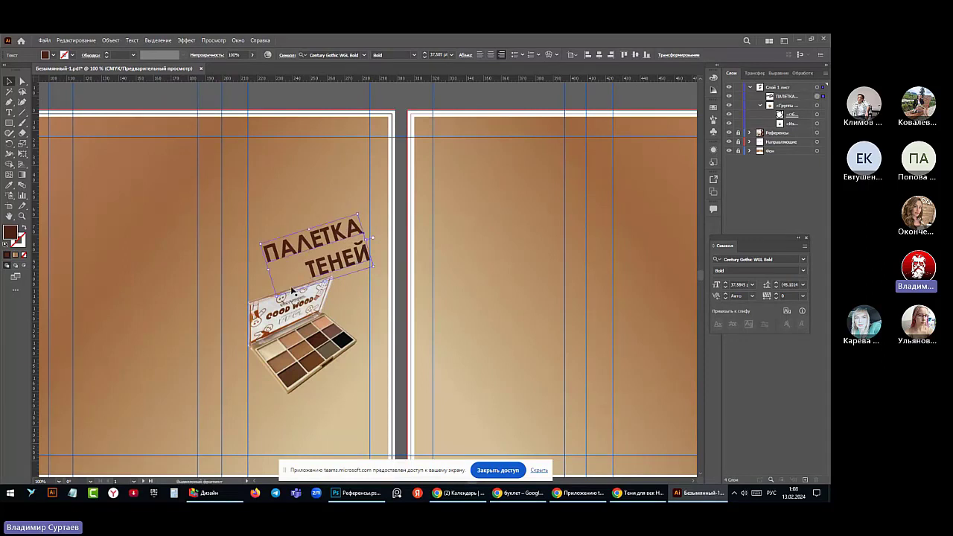
click(363, 318)
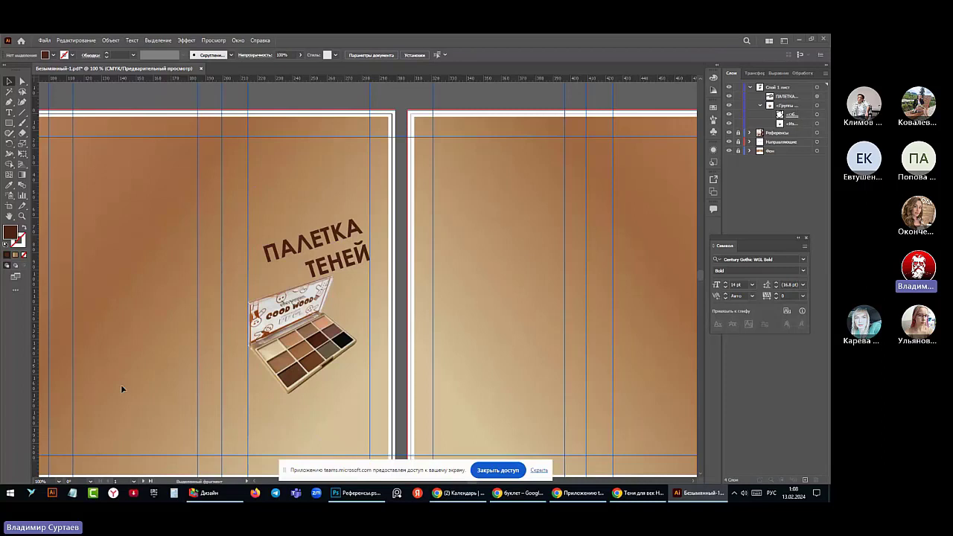
Start a dark Pen shape with four corners from the heading down to the page bottom
click(9, 102)
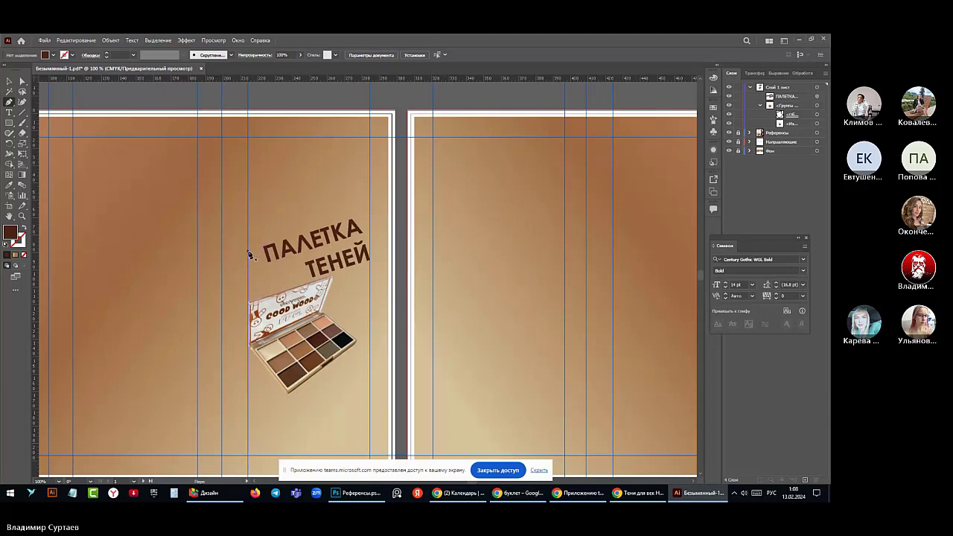
click(250, 253)
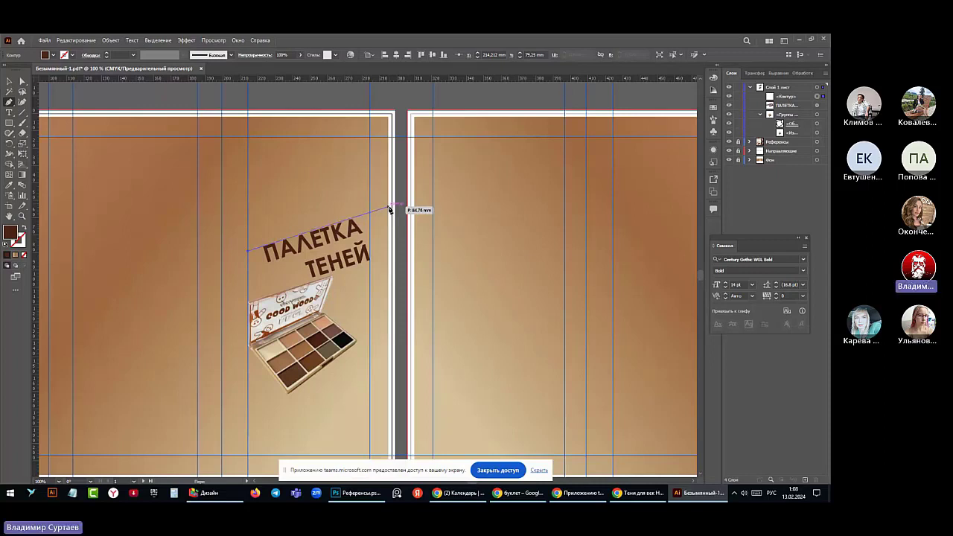
click(388, 208)
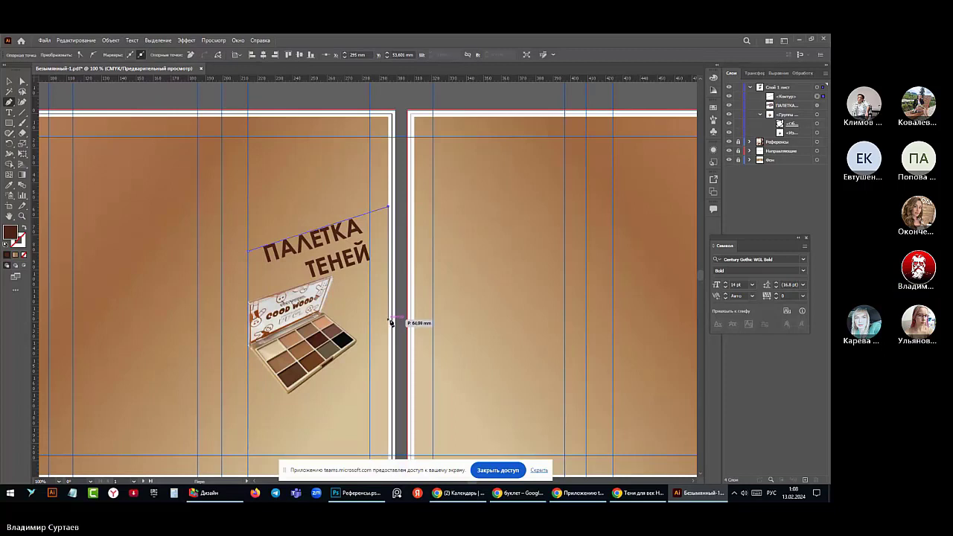
click(389, 320)
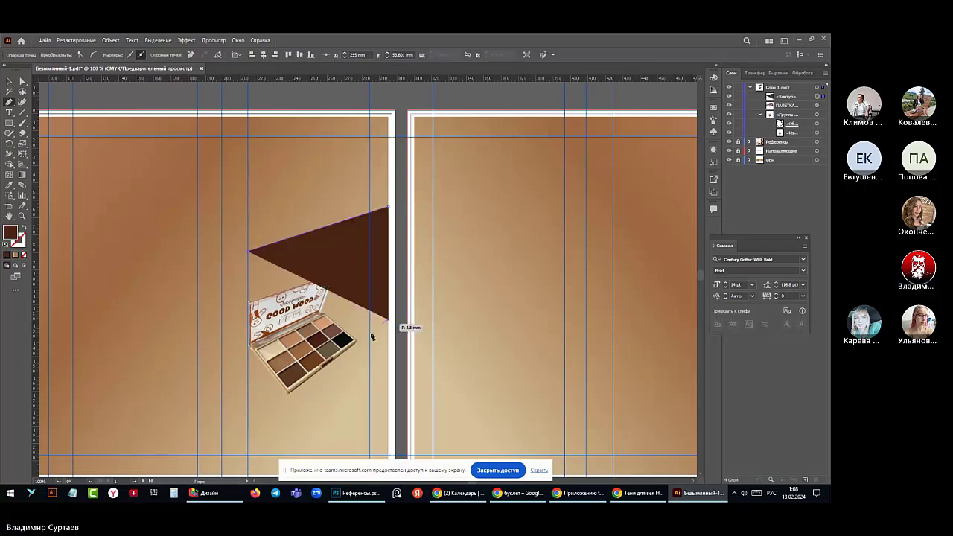
click(208, 454)
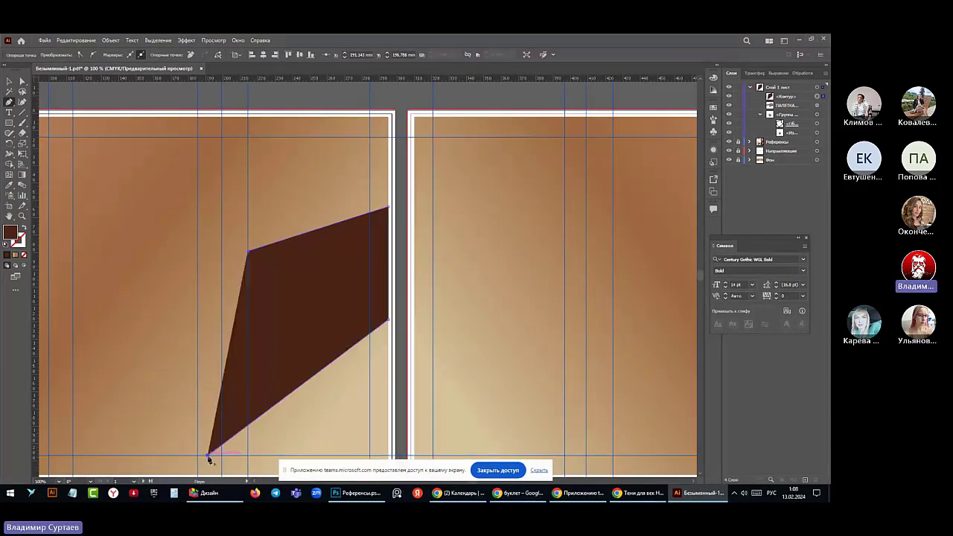
scroll(212, 454, down, 1)
scroll(221, 444, down, 1)
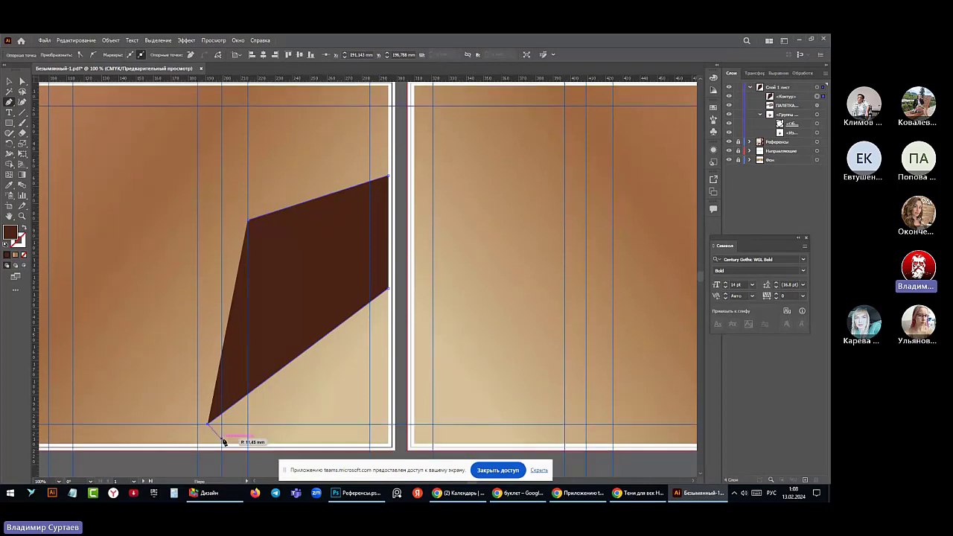
scroll(223, 435, down, 3)
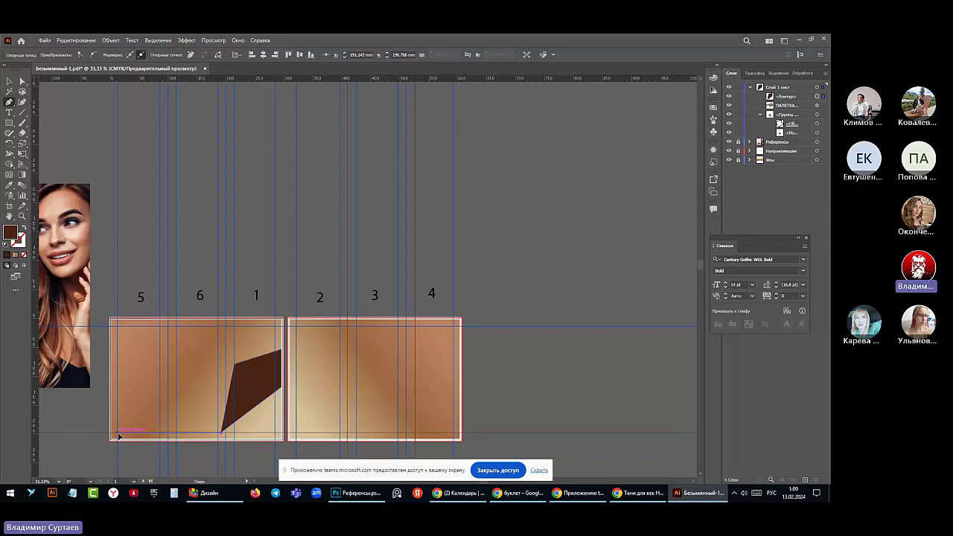
Close the shape via bottom-left and left-edge points, then raise its lower-left anchor
click(119, 435)
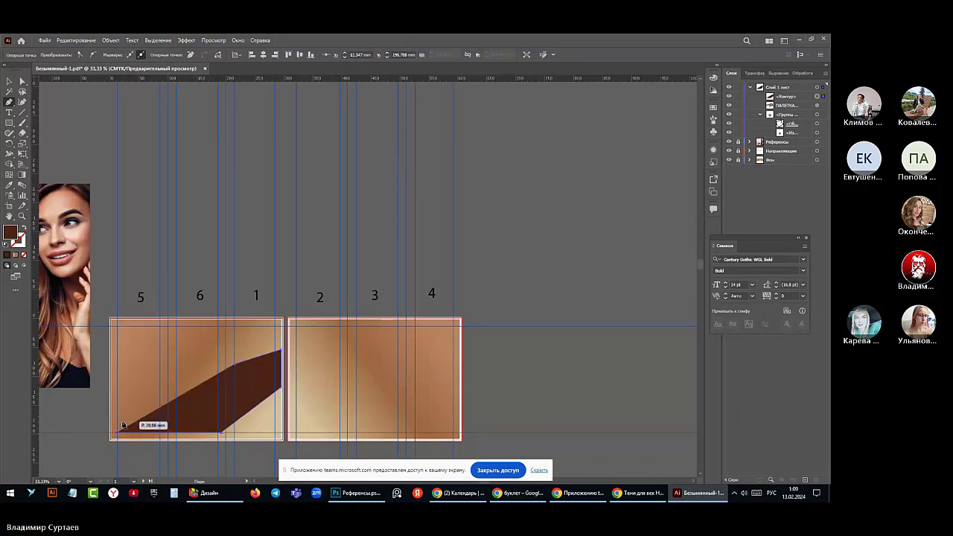
click(118, 422)
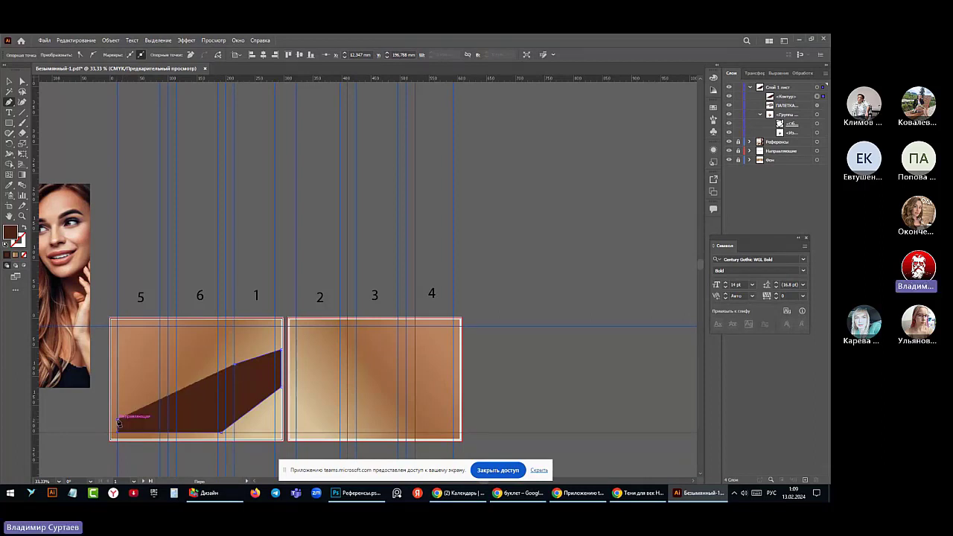
click(235, 364)
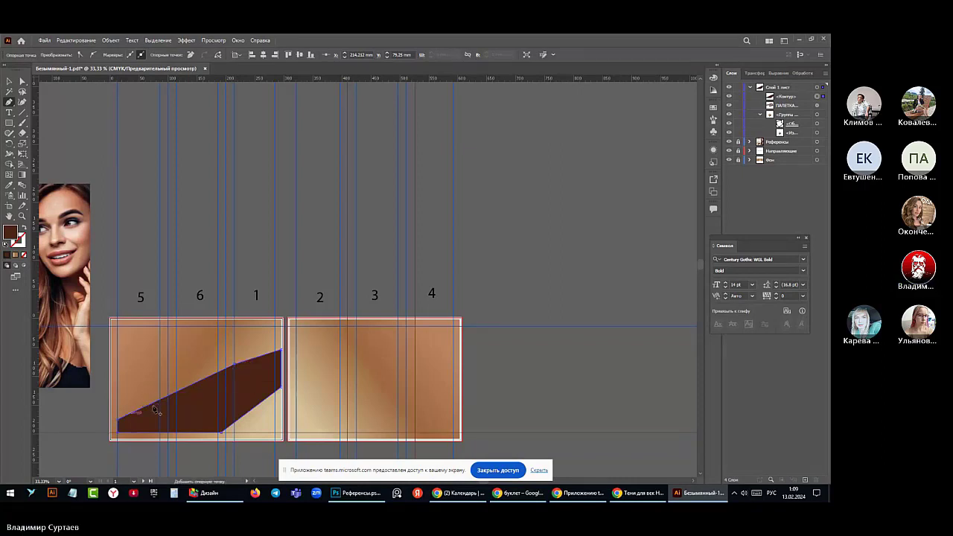
key(a)
click(7, 104)
key(a)
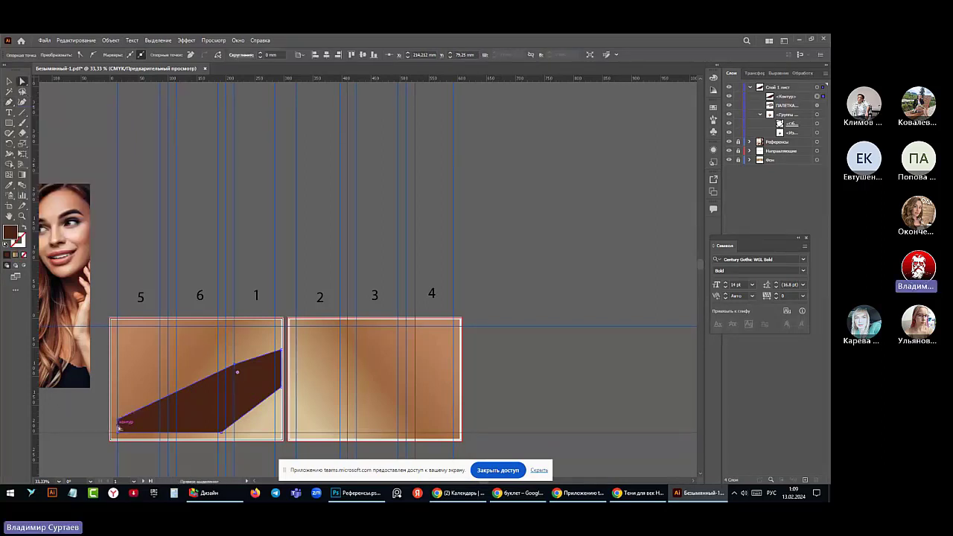
drag(118, 421, 119, 405)
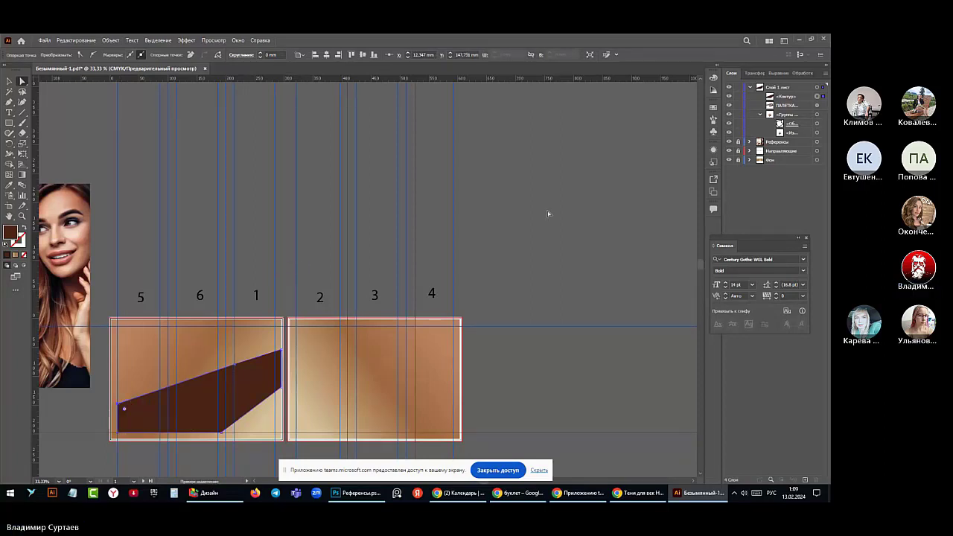
click(21, 174)
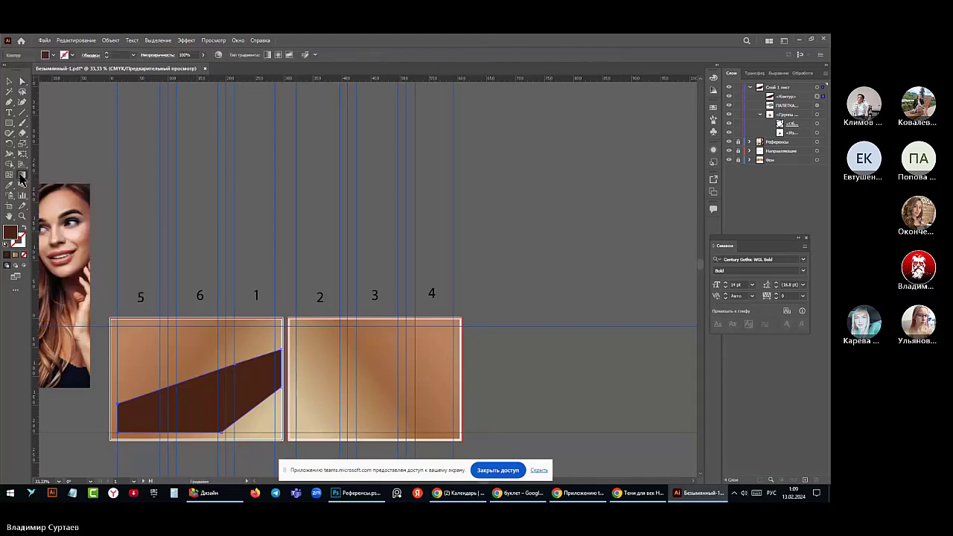
Fill the band with a beige-to-brown linear gradient from the Gradient panel
double_click(21, 177)
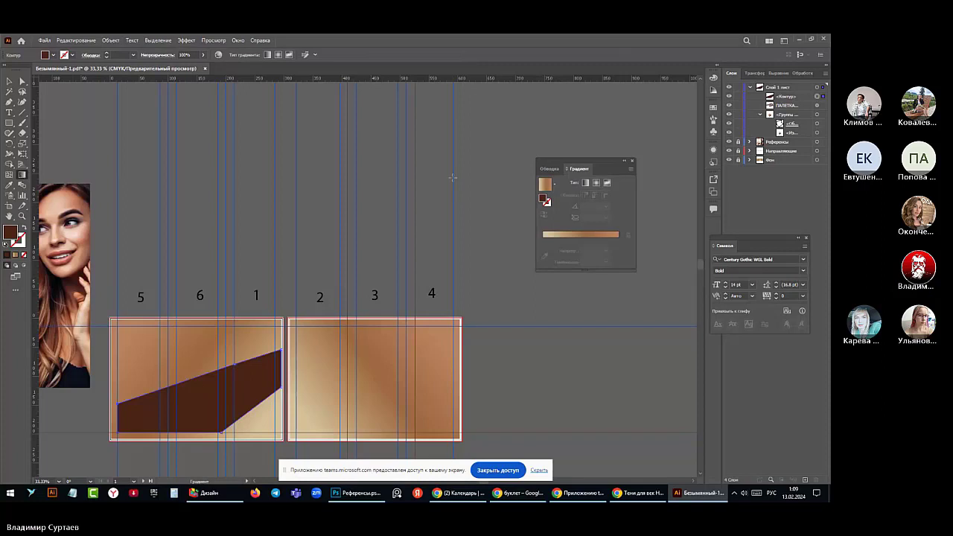
click(571, 236)
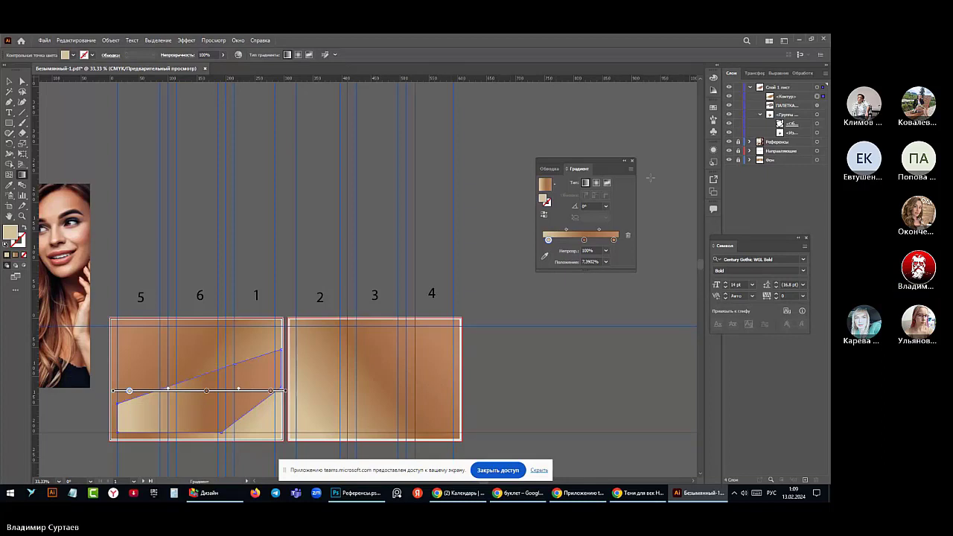
click(632, 160)
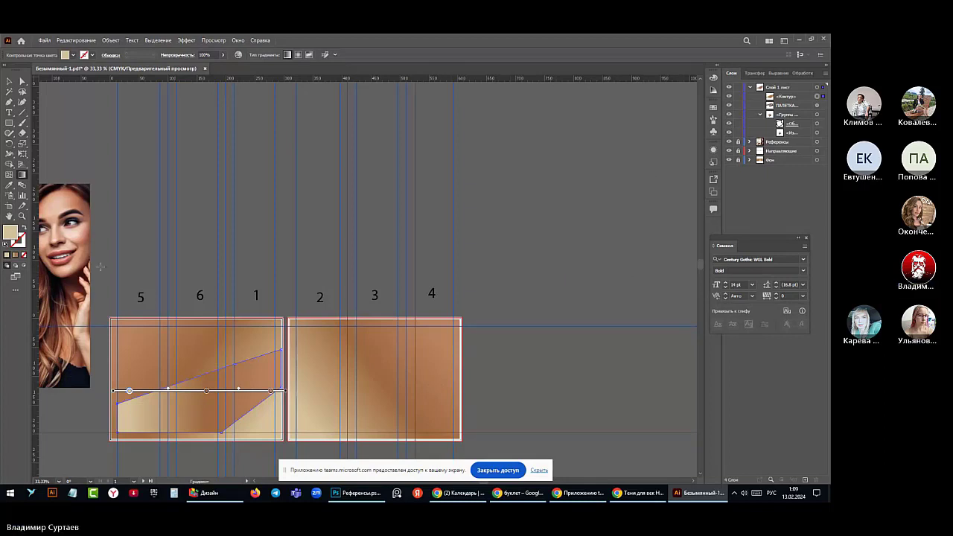
click(9, 80)
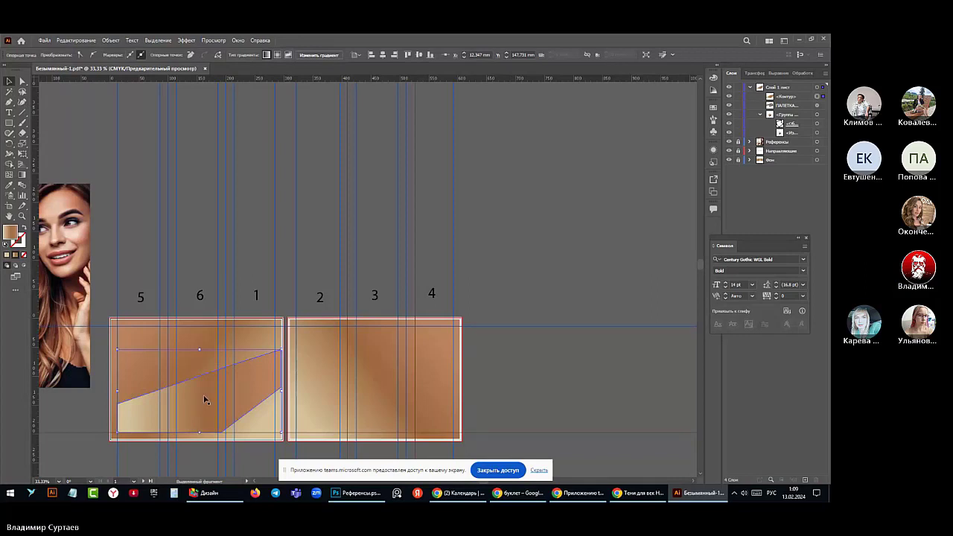
Reorder the layers: <Контур> below the ПАЛЕТКА ТЕНЕЙ heading, the palette <Группа> above <Контур>
click(790, 97)
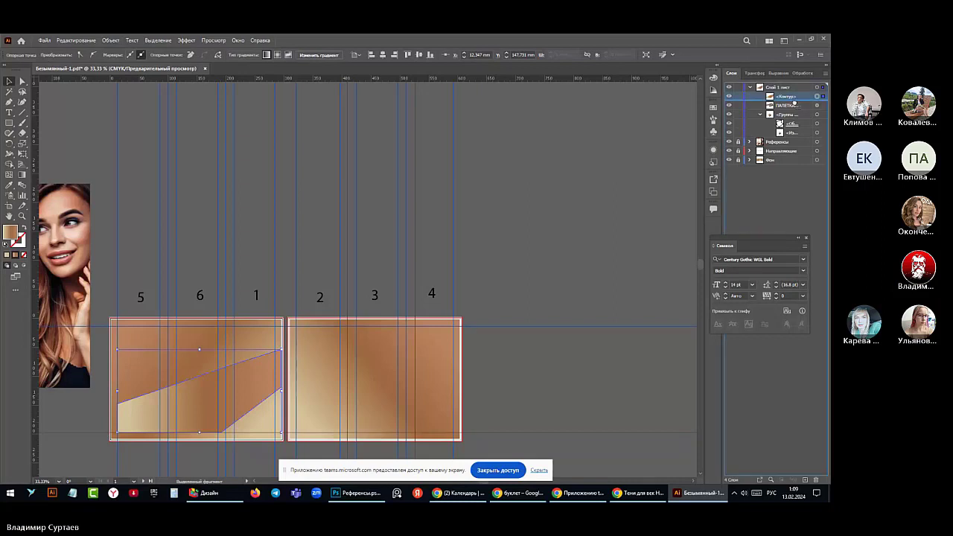
drag(794, 103, 795, 114)
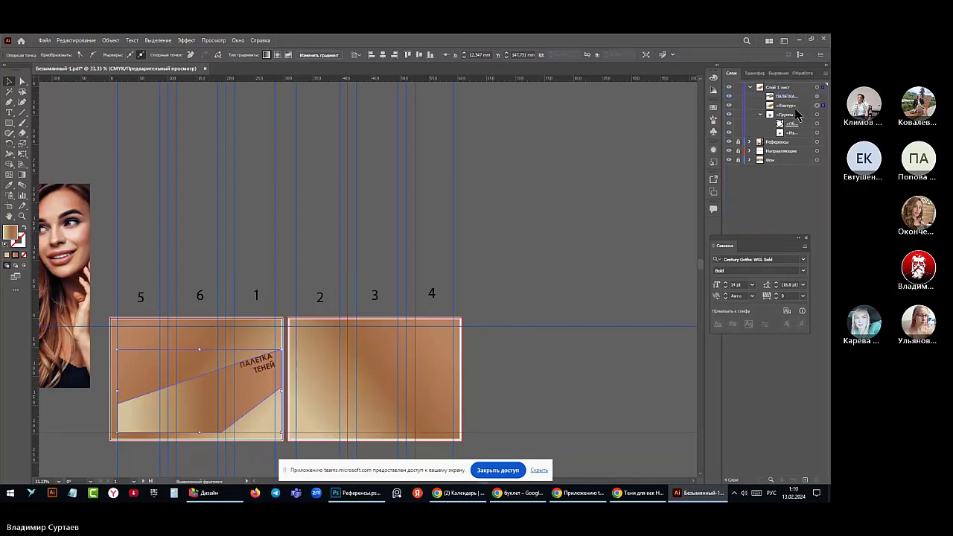
click(761, 115)
drag(770, 115, 784, 120)
drag(784, 119, 786, 121)
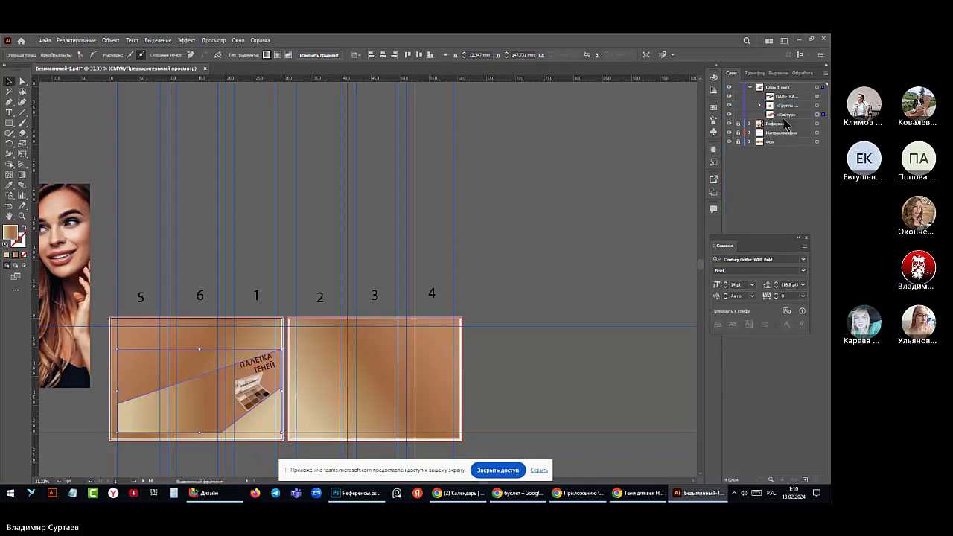
click(257, 253)
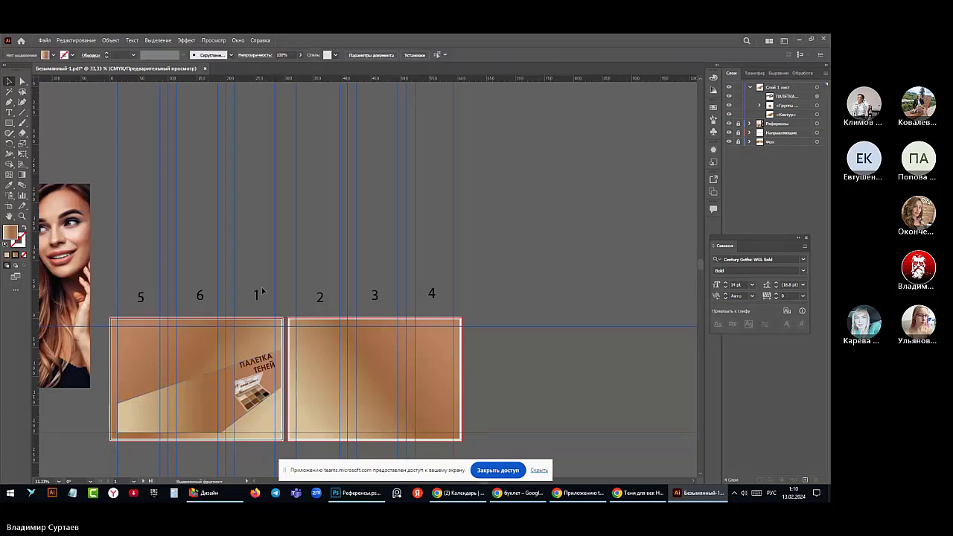
Pull the gradient band's right-side corner points in to the page edge
click(281, 367)
key(ctrl+1)
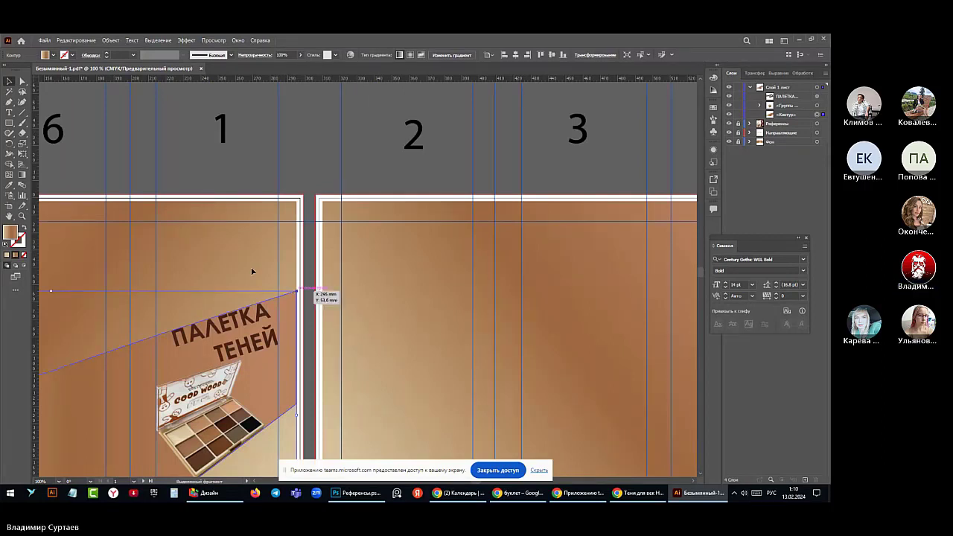
click(21, 82)
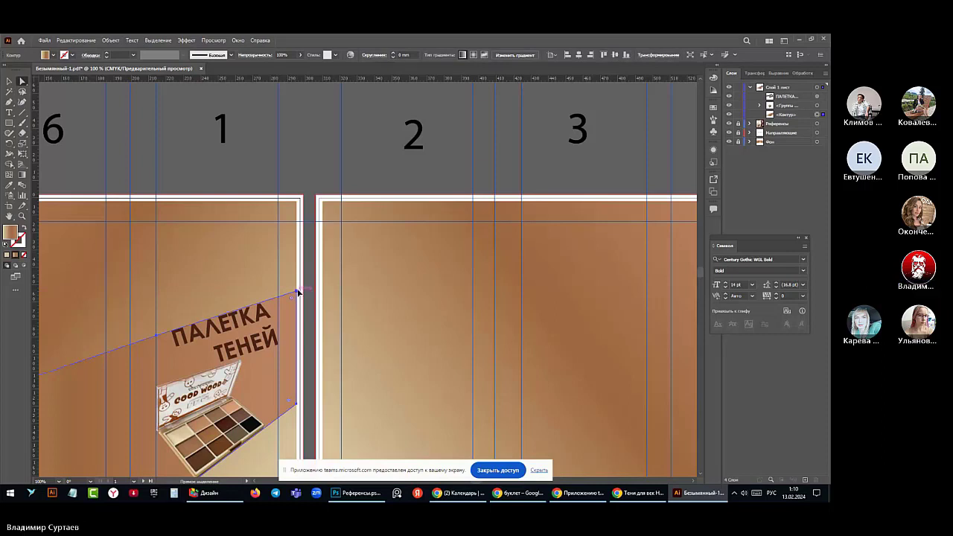
drag(297, 292, 278, 299)
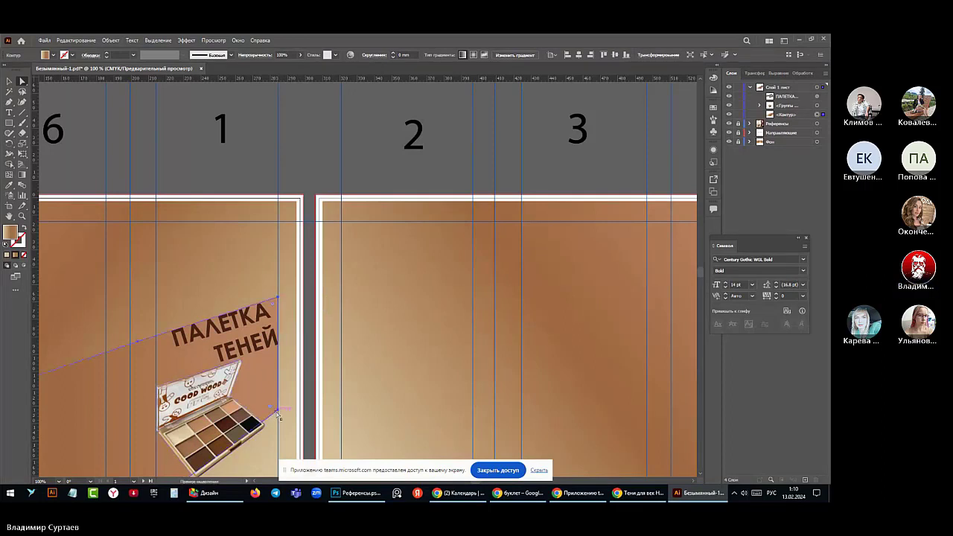
drag(279, 414, 278, 417)
Move the band's lower-left and upper-left corners inside the page margin guides
scroll(298, 419, down, 3)
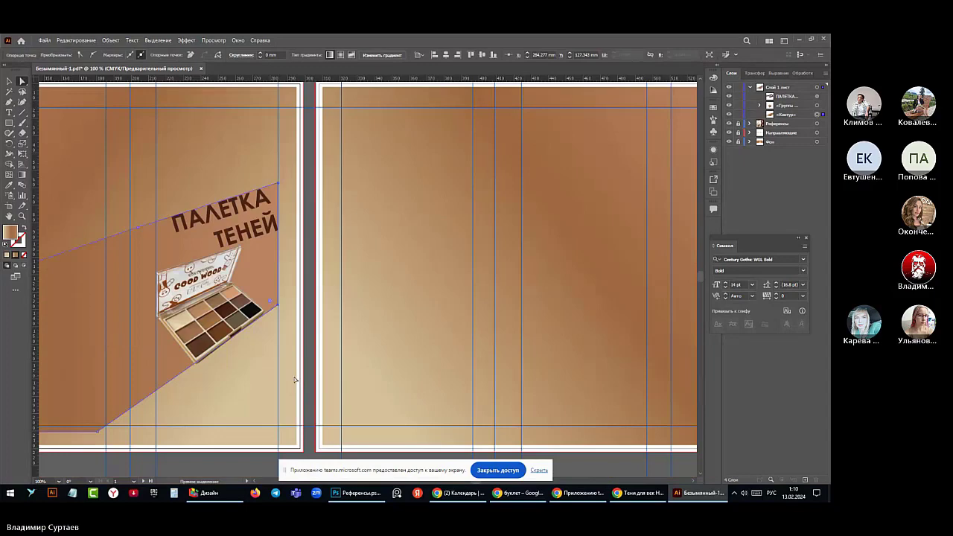
key(ctrl+minus)
key(ctrl+minus)
key(ctrl+minus)
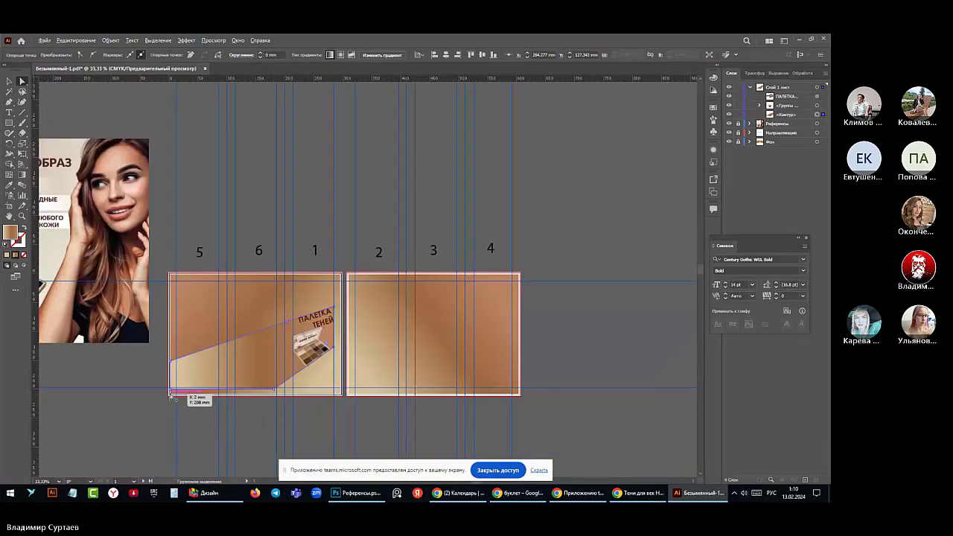
scroll(171, 395, up, 2)
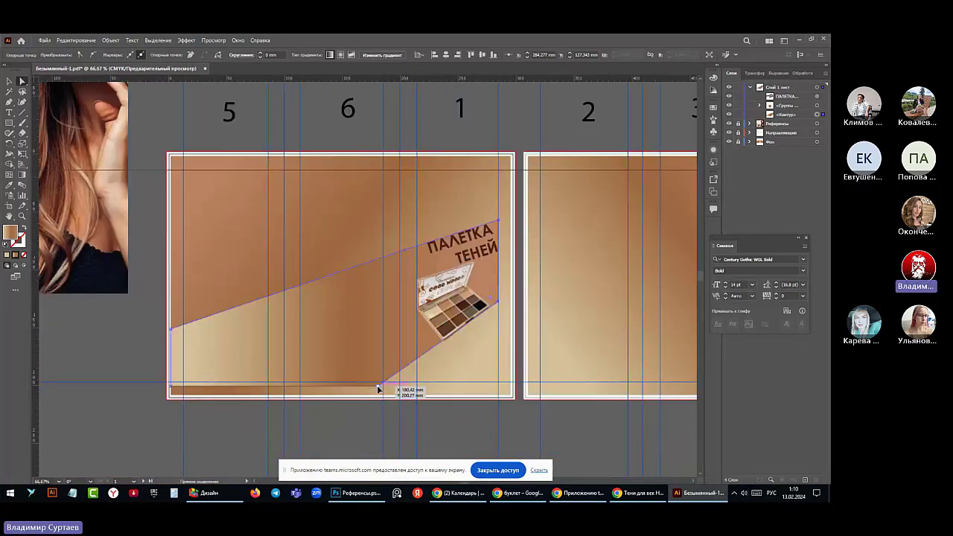
drag(379, 387, 383, 382)
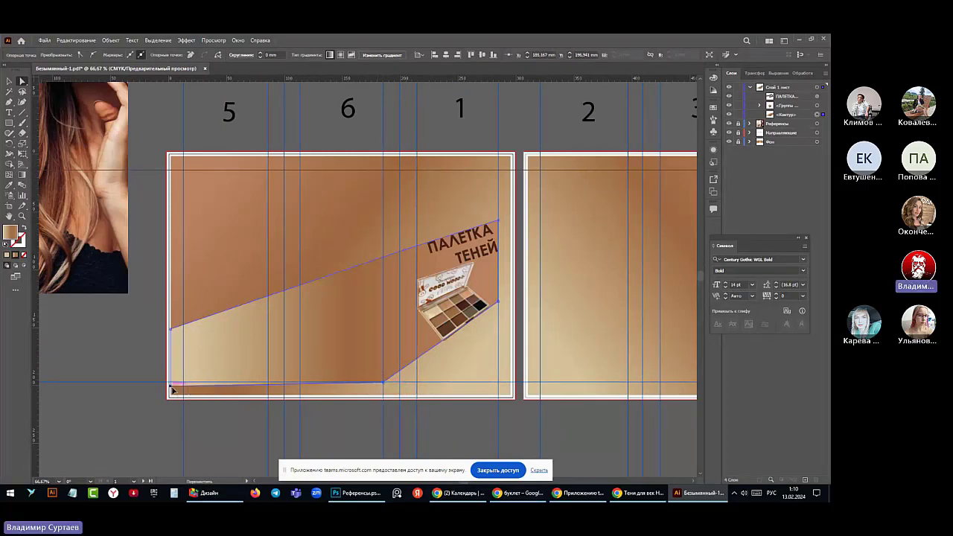
drag(172, 389, 185, 383)
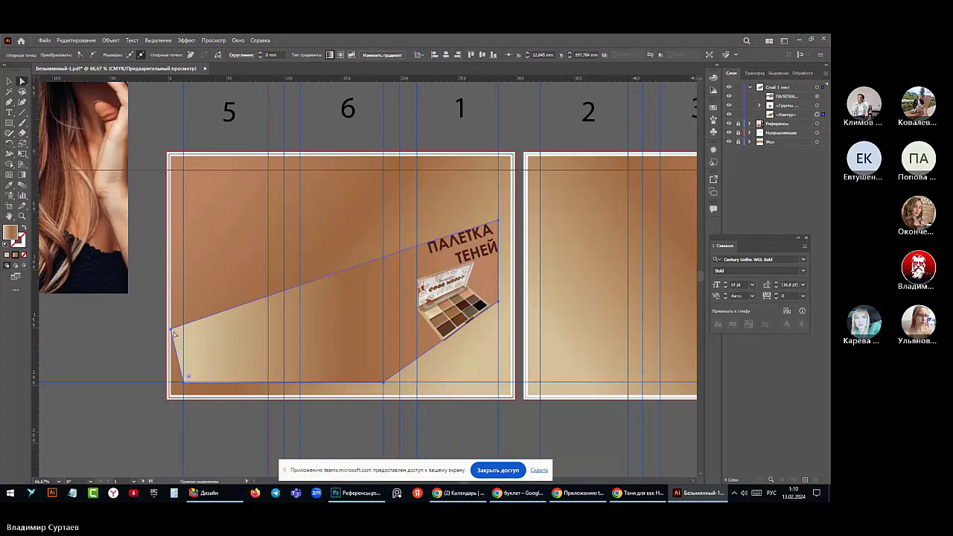
drag(174, 334, 184, 321)
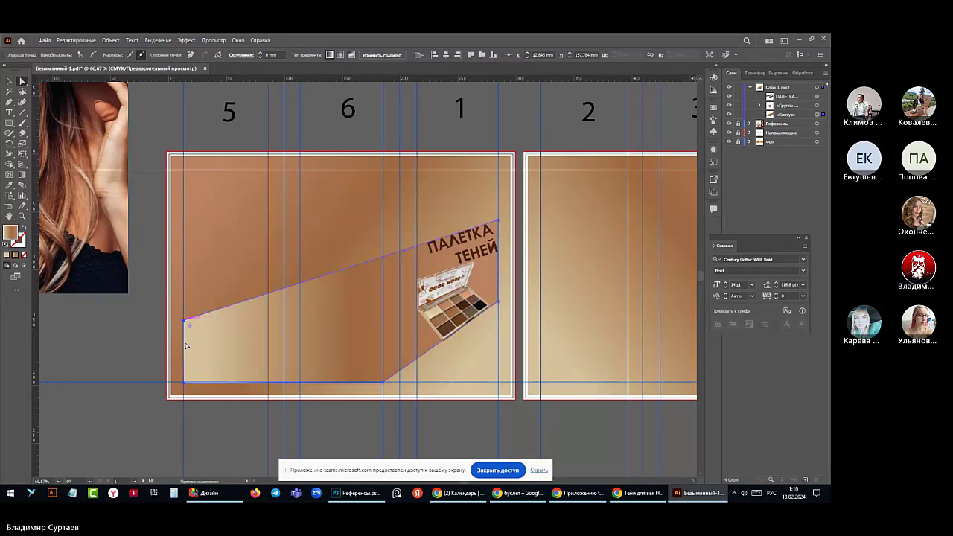
click(175, 122)
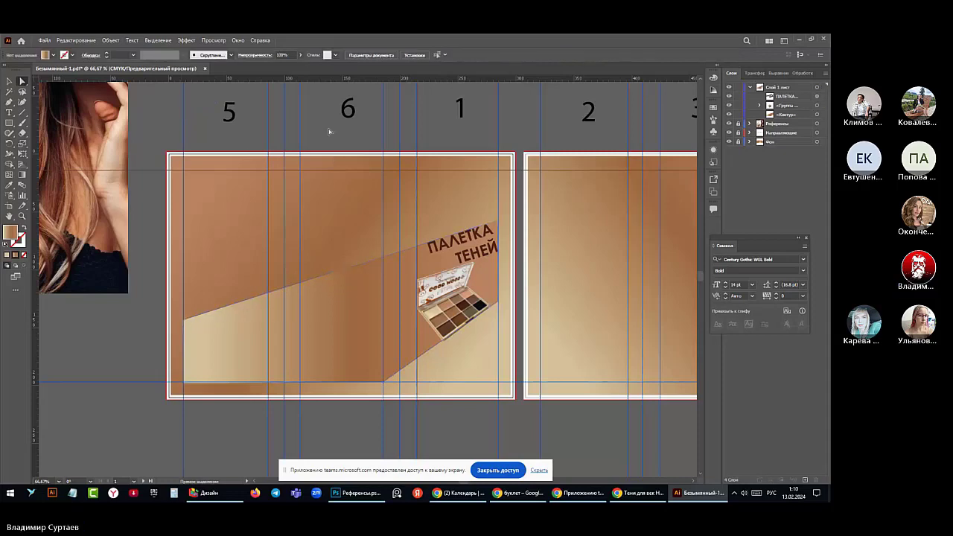
Zoom in and out across the artboards to inspect the two-spread booklet layout
scroll(331, 352, down, 2)
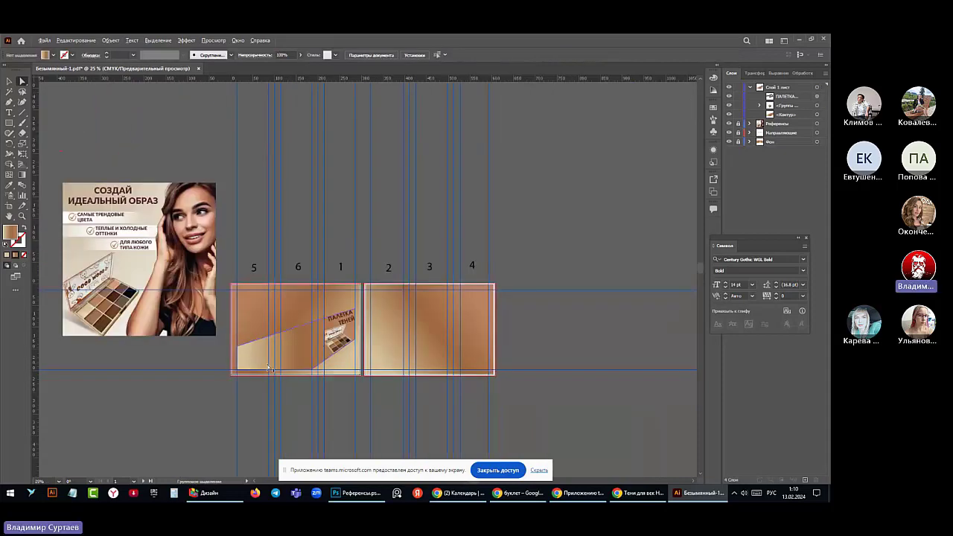
scroll(374, 333, up, 3)
scroll(377, 335, down, 2)
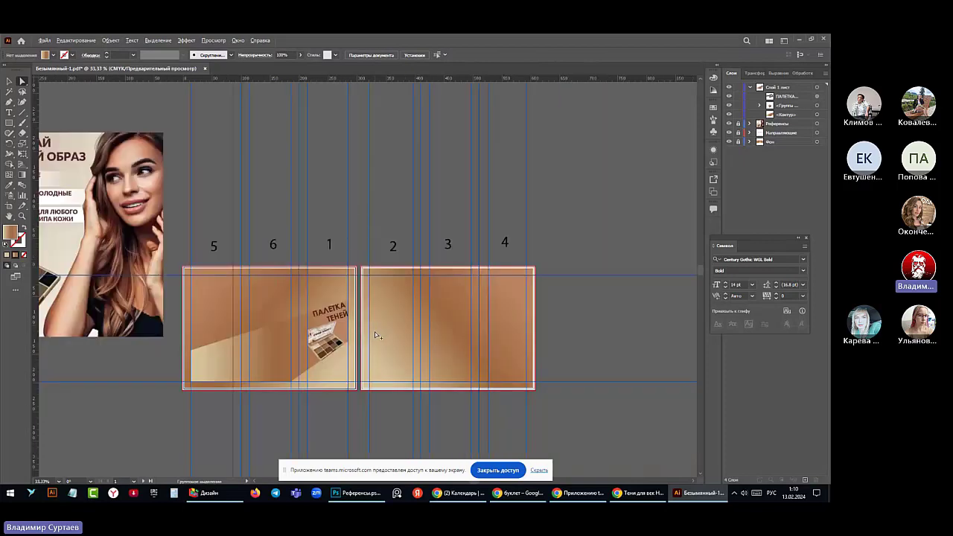
scroll(376, 336, up, 1)
scroll(374, 338, down, 1)
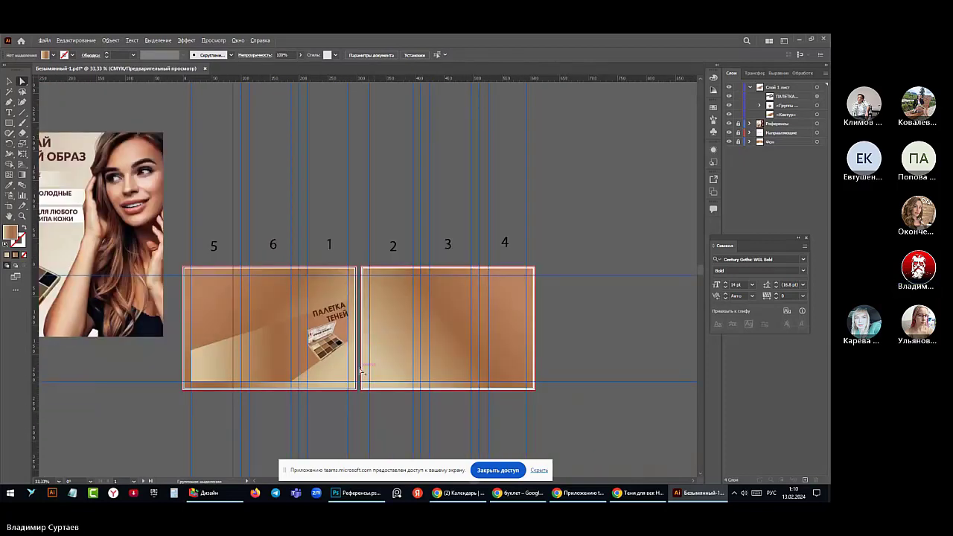
scroll(361, 370, up, 1)
scroll(361, 369, down, 1)
scroll(360, 370, down, 1)
scroll(360, 370, up, 1)
scroll(227, 321, down, 3)
scroll(212, 325, up, 2)
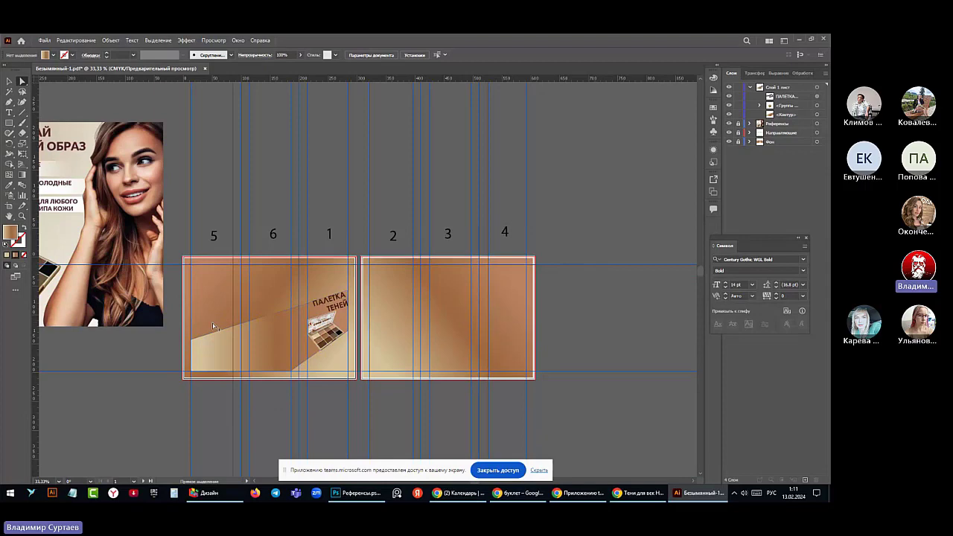
scroll(212, 323, down, 2)
scroll(146, 318, up, 2)
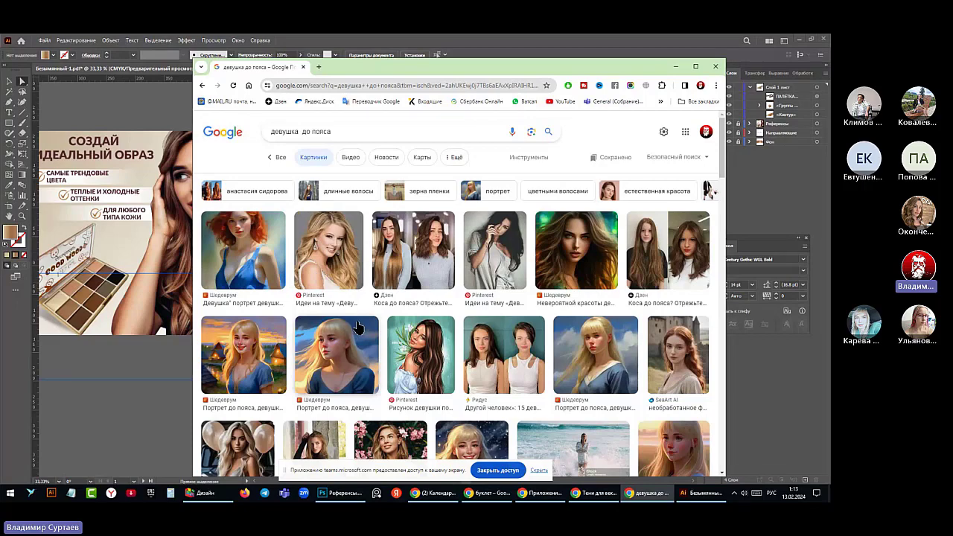
Shift the Chrome window right and browse the 'девушка до пояса' image results
scroll(357, 328, down, 1)
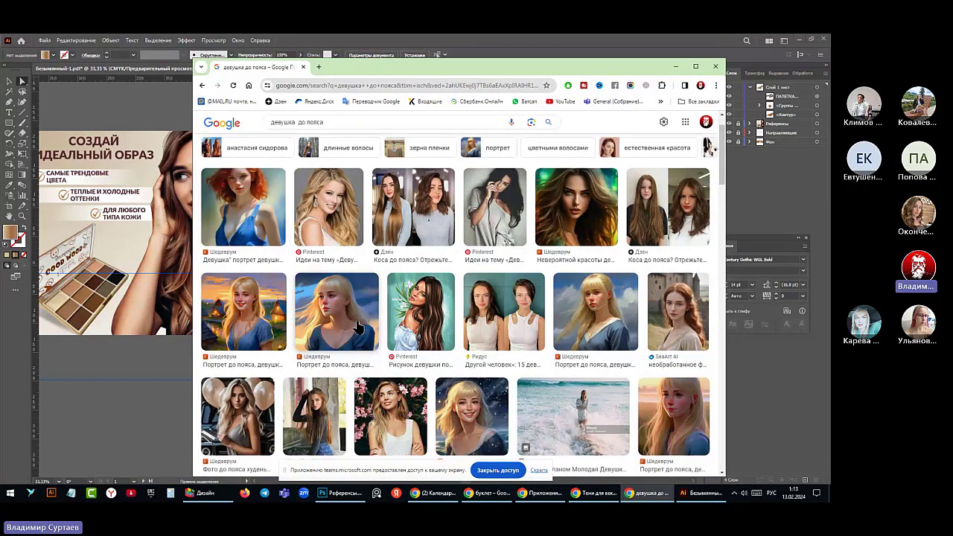
scroll(357, 327, down, 2)
scroll(357, 328, up, 1)
scroll(358, 328, down, 3)
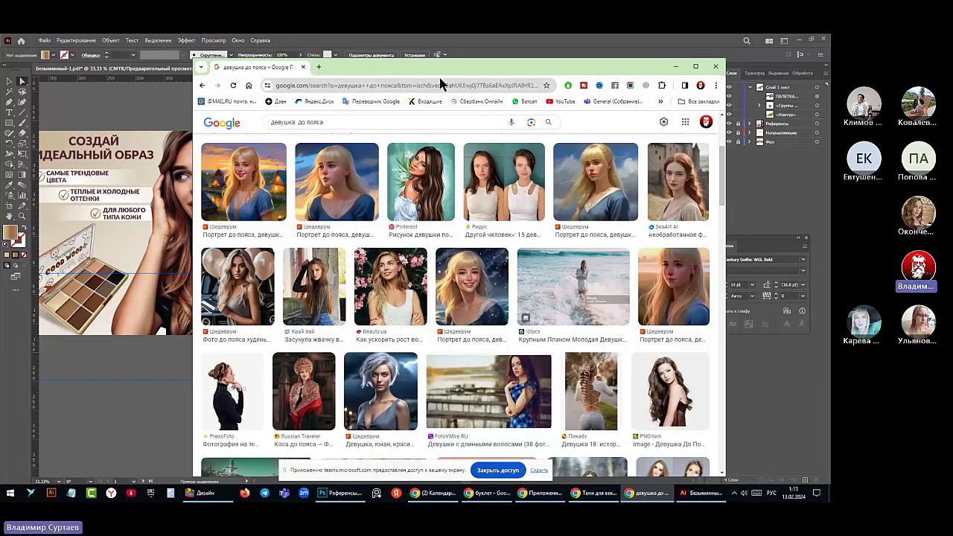
drag(435, 66, 569, 64)
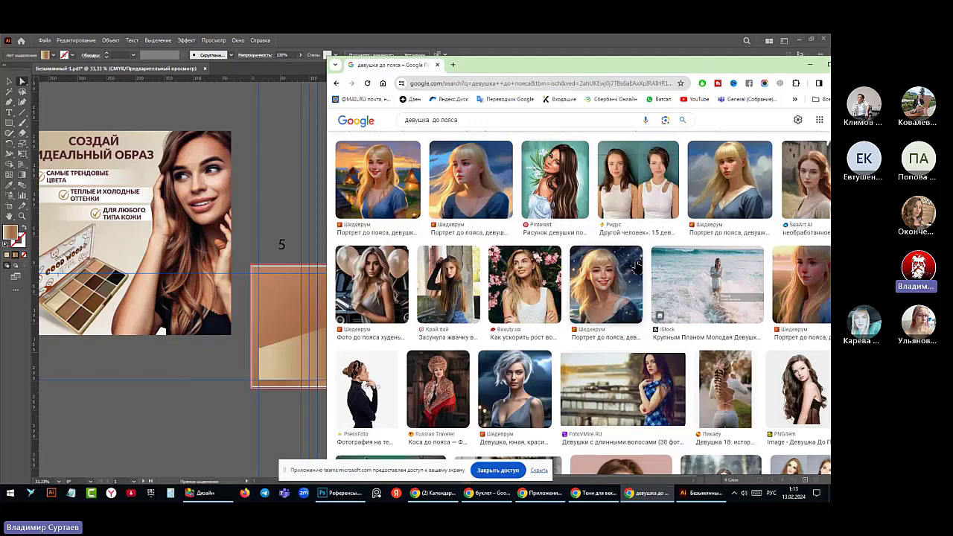
scroll(558, 271, down, 6)
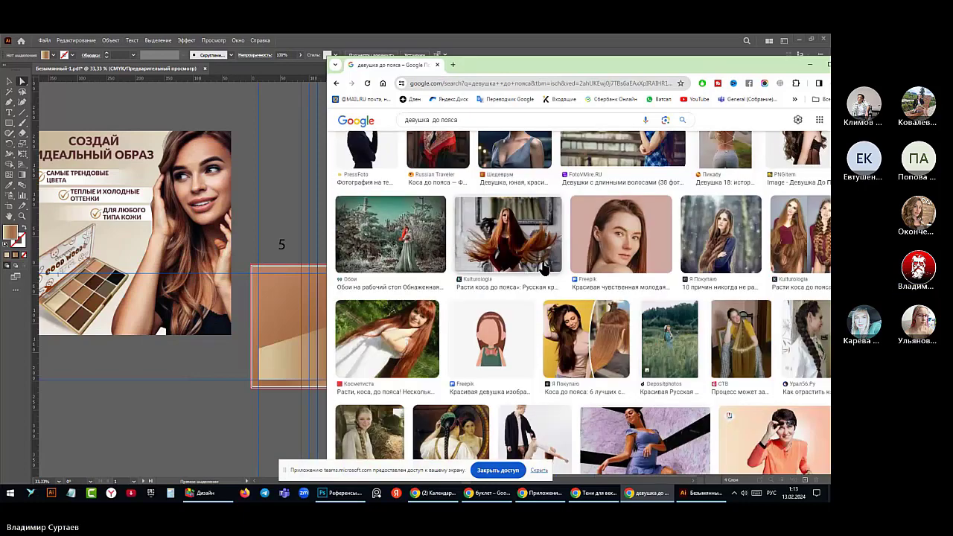
scroll(544, 267, down, 3)
scroll(543, 267, down, 10)
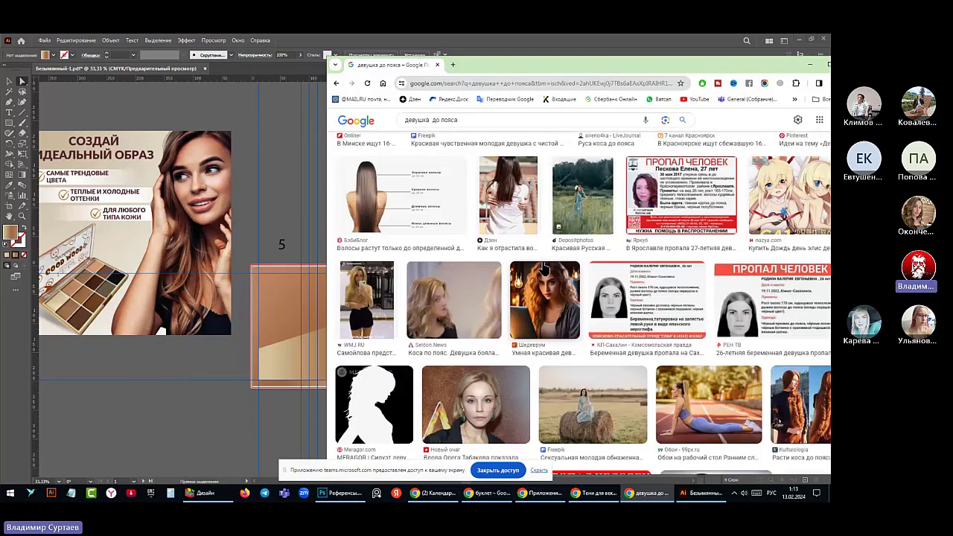
scroll(543, 268, down, 1)
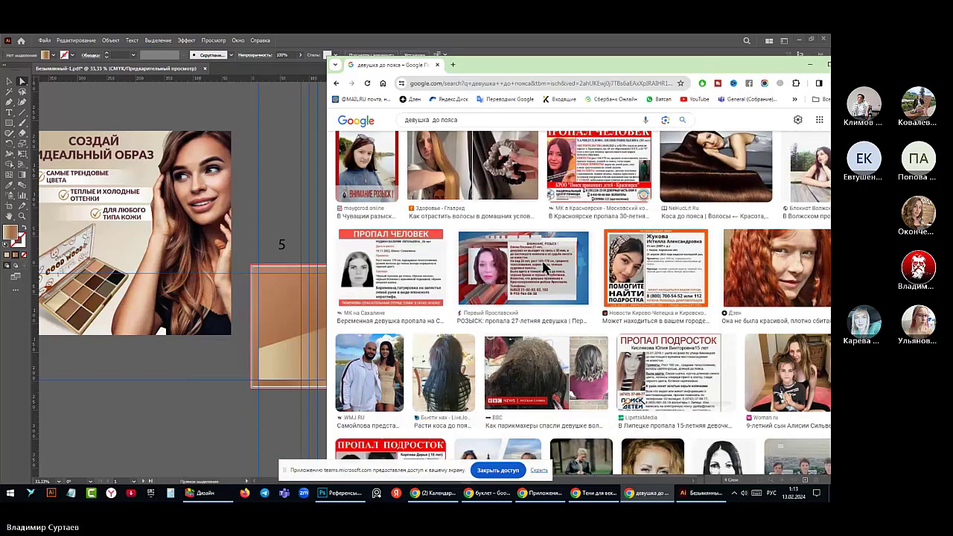
scroll(545, 268, down, 5)
scroll(543, 268, down, 4)
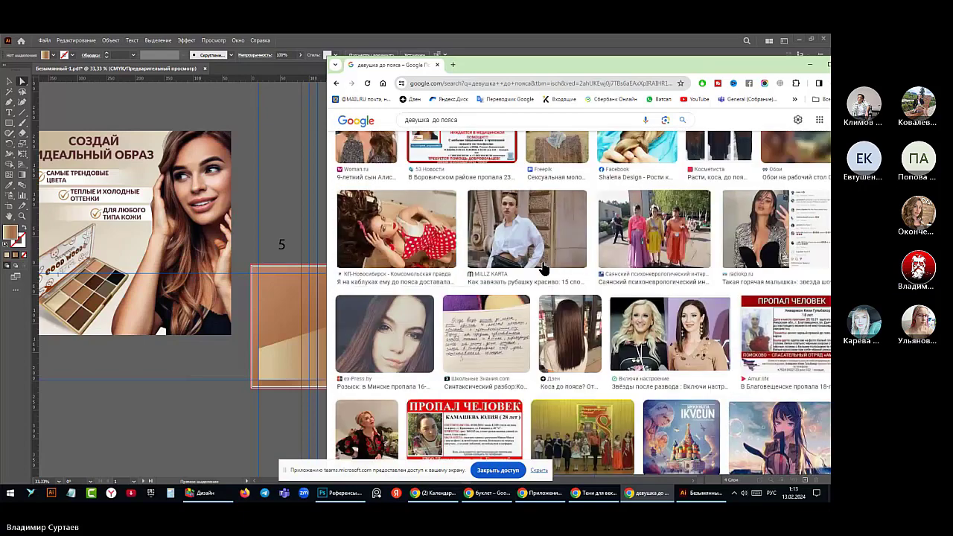
scroll(543, 268, down, 1)
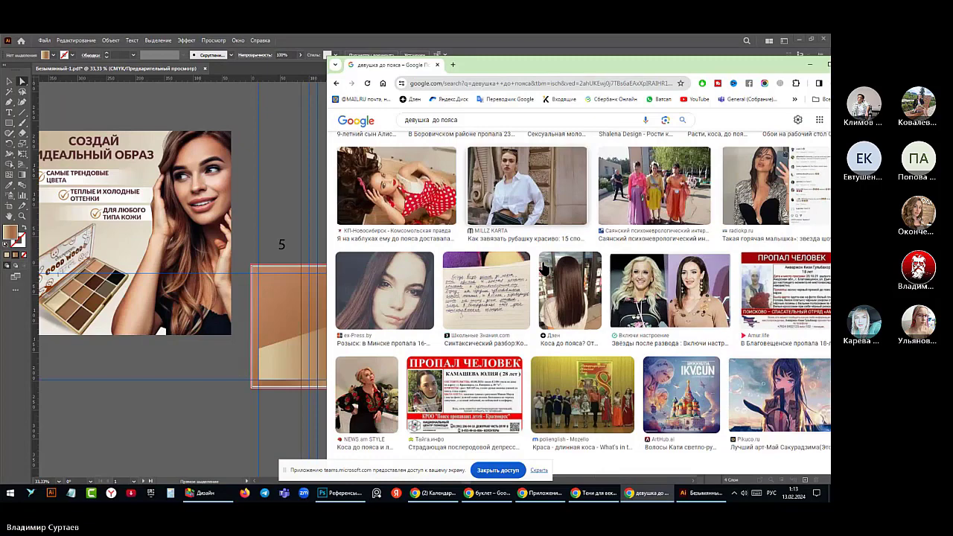
scroll(543, 268, down, 2)
scroll(543, 268, up, 3)
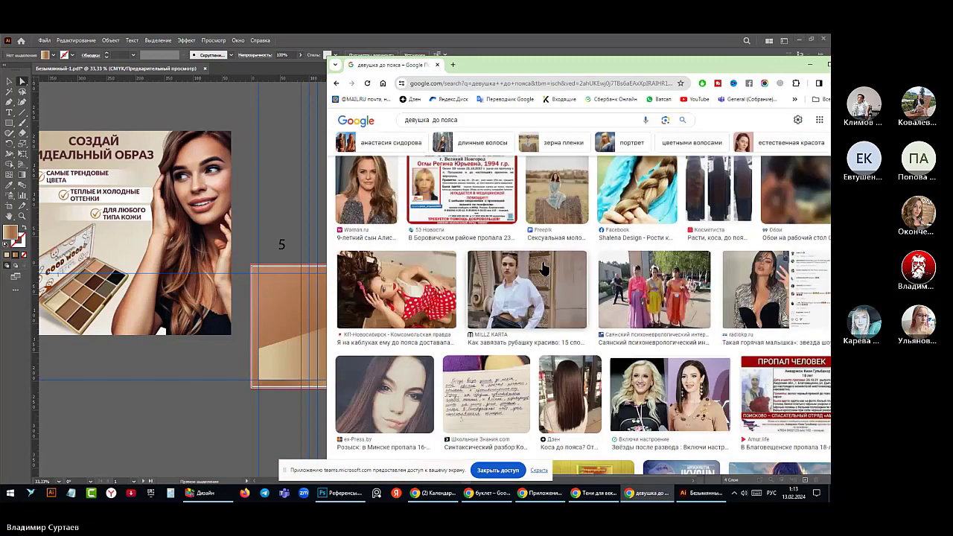
scroll(543, 267, down, 5)
scroll(521, 264, up, 15)
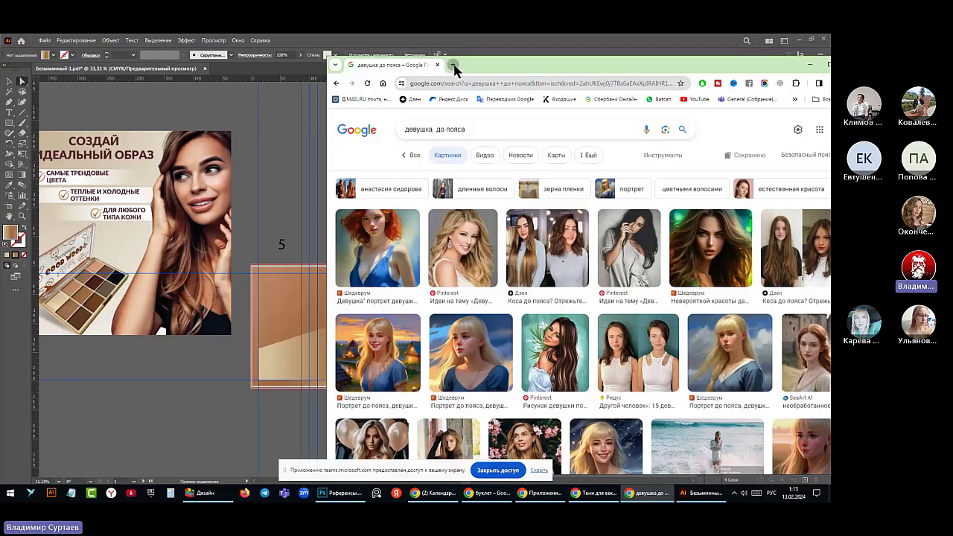
Search for 'макияж для глаз' in a new browser tab
click(453, 65)
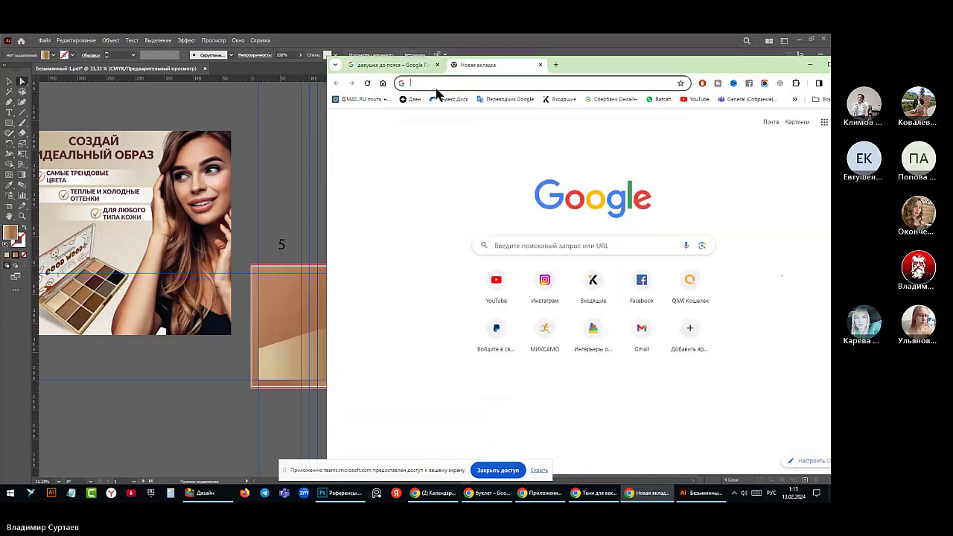
text(гл)
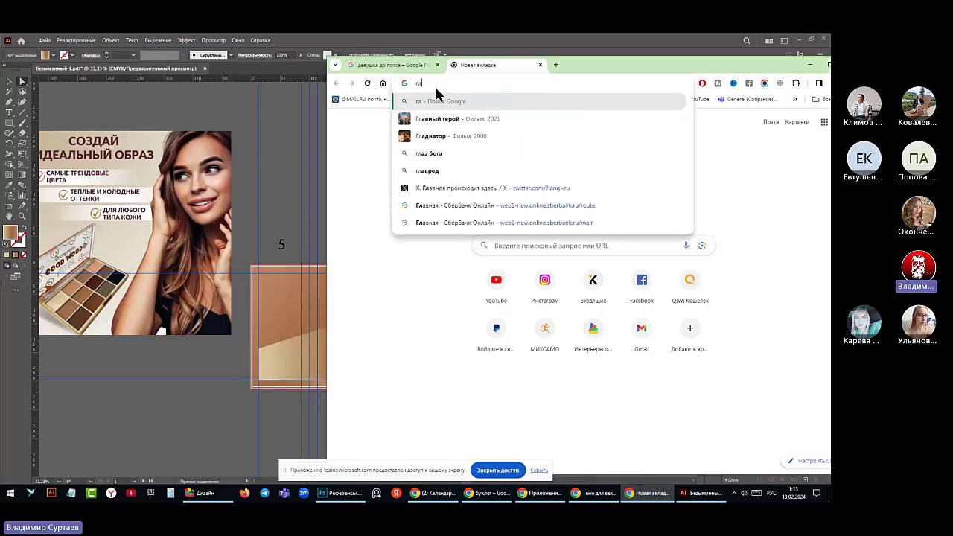
key(BackSpace)
key(BackSpace)
text(ма)
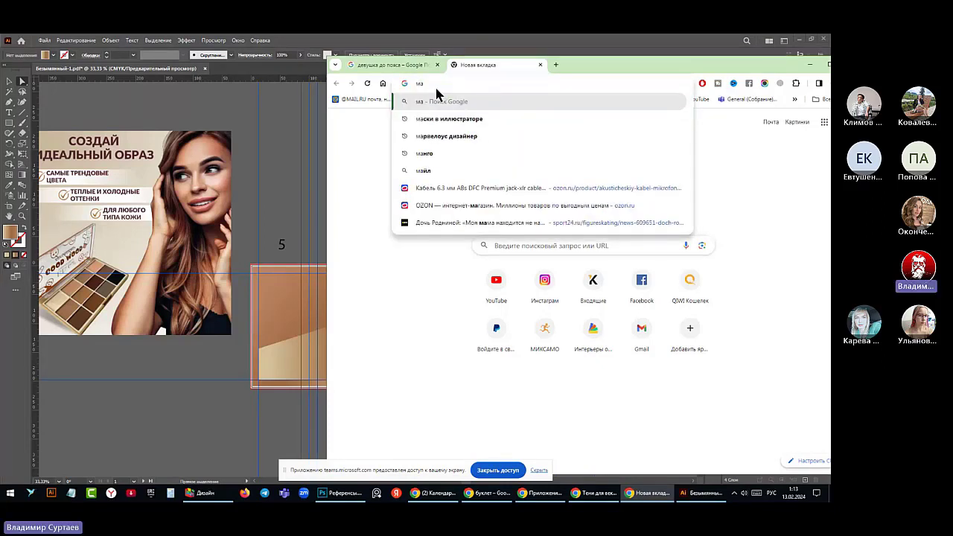
text(кия)
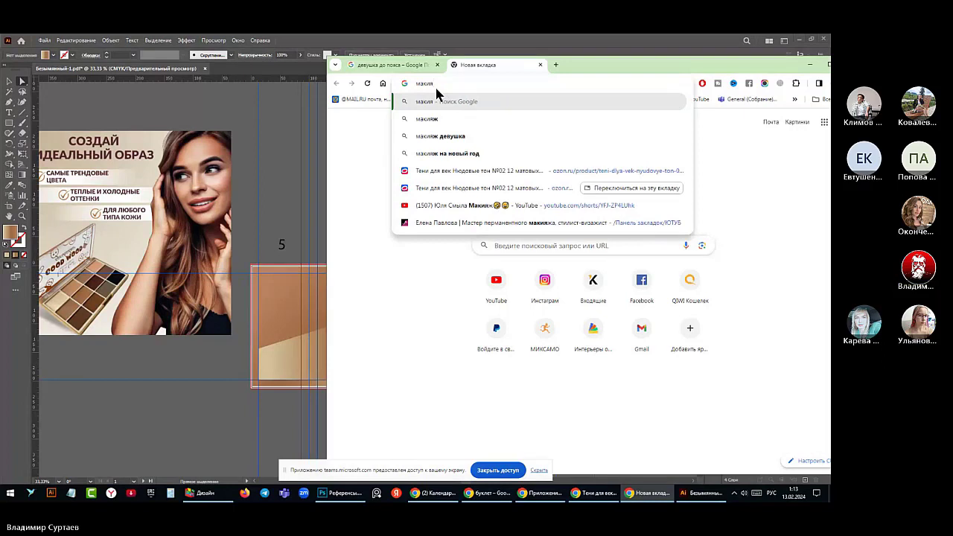
text(ж для)
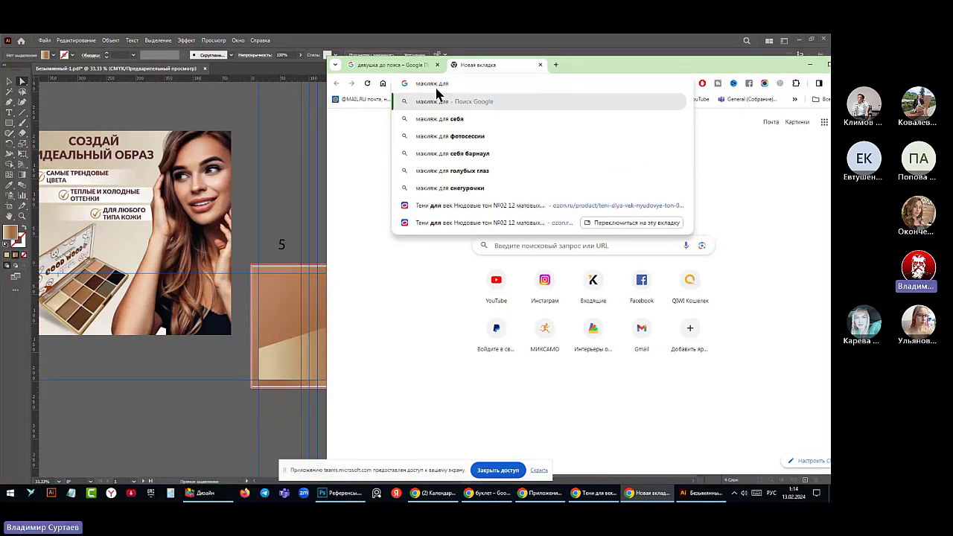
text( глаз)
key(Return)
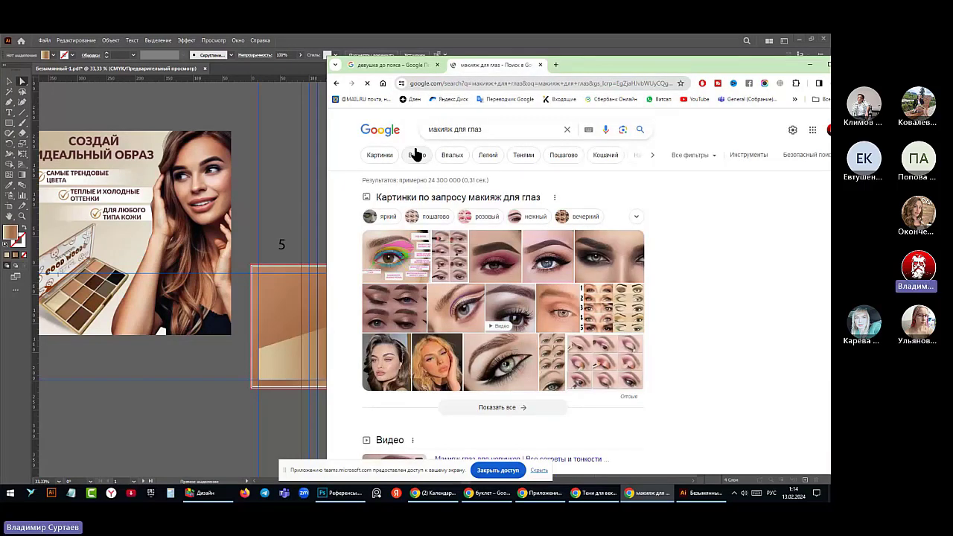
Show image results only, move the browser left, and open the pink-makeup result in a background tab
click(380, 154)
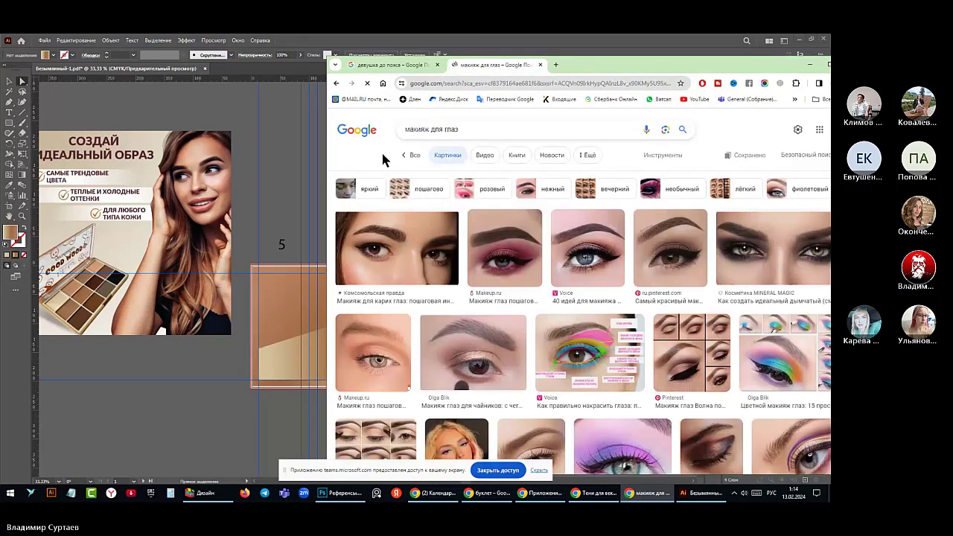
scroll(439, 186, down, 5)
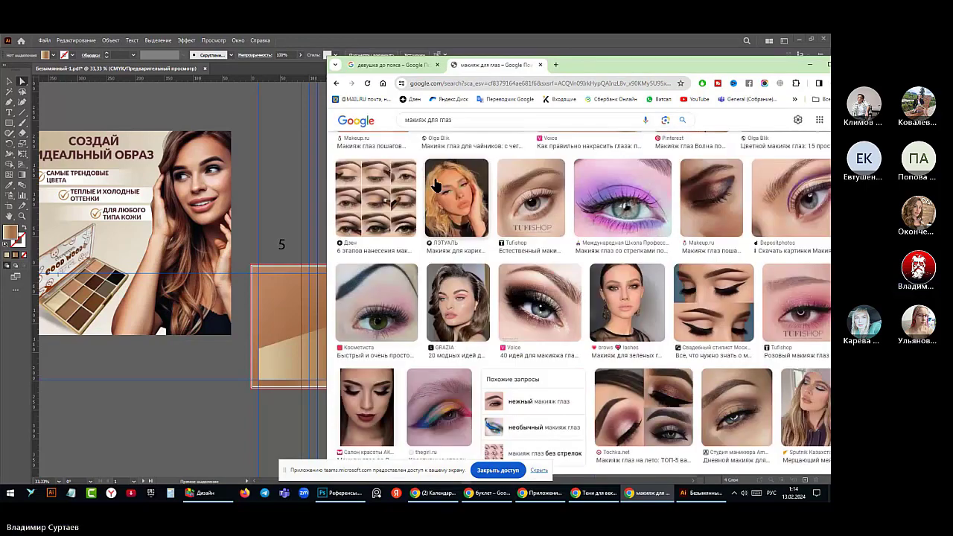
drag(596, 64, 475, 46)
scroll(442, 240, down, 3)
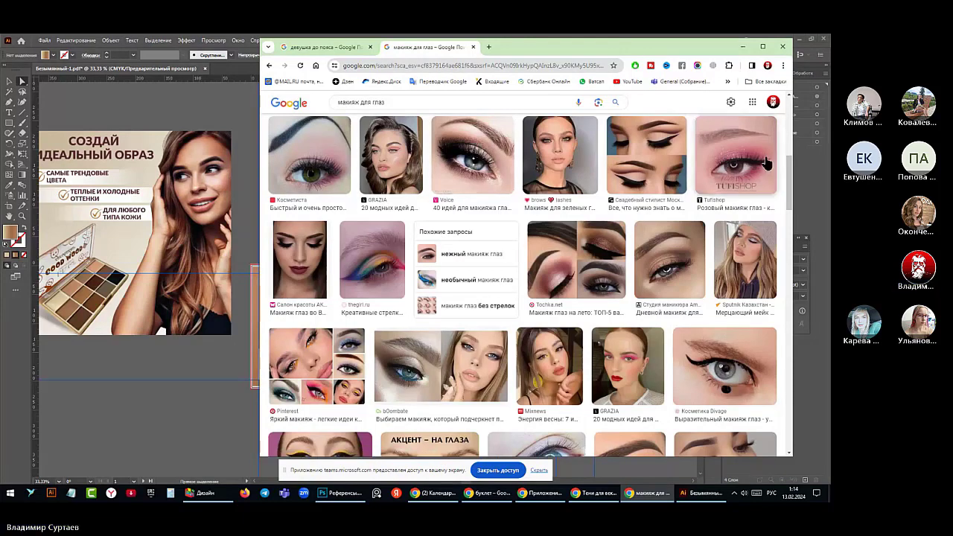
scroll(545, 255, down, 1)
scroll(543, 255, down, 1)
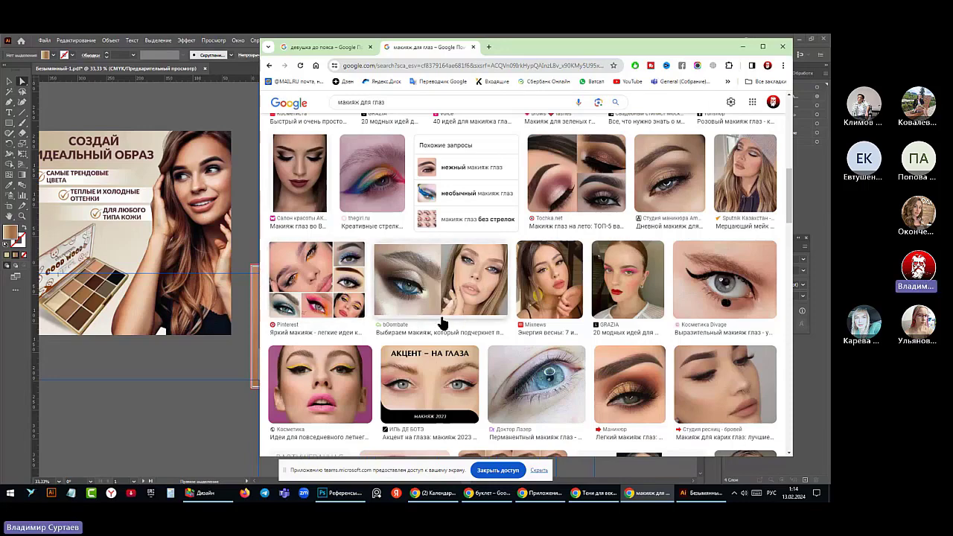
scroll(441, 323, down, 3)
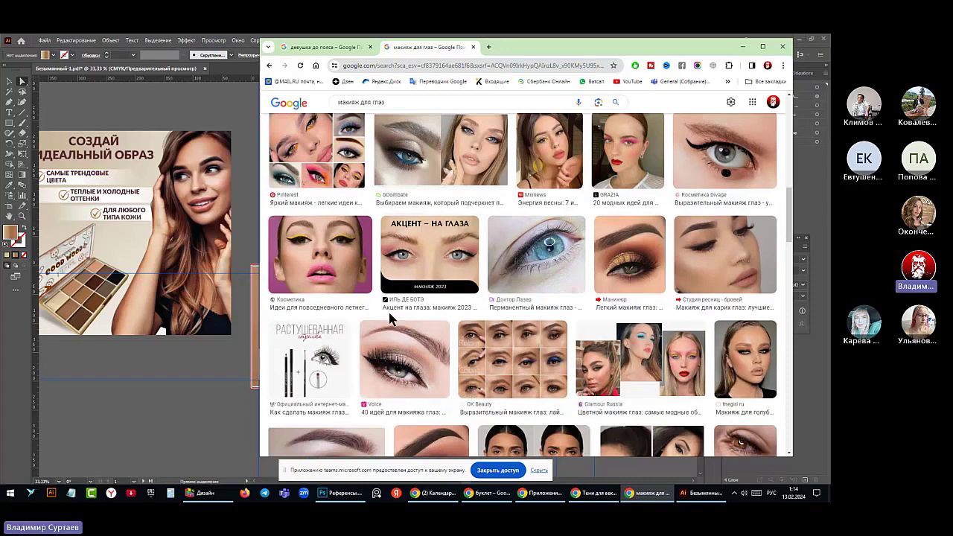
right_click(318, 249)
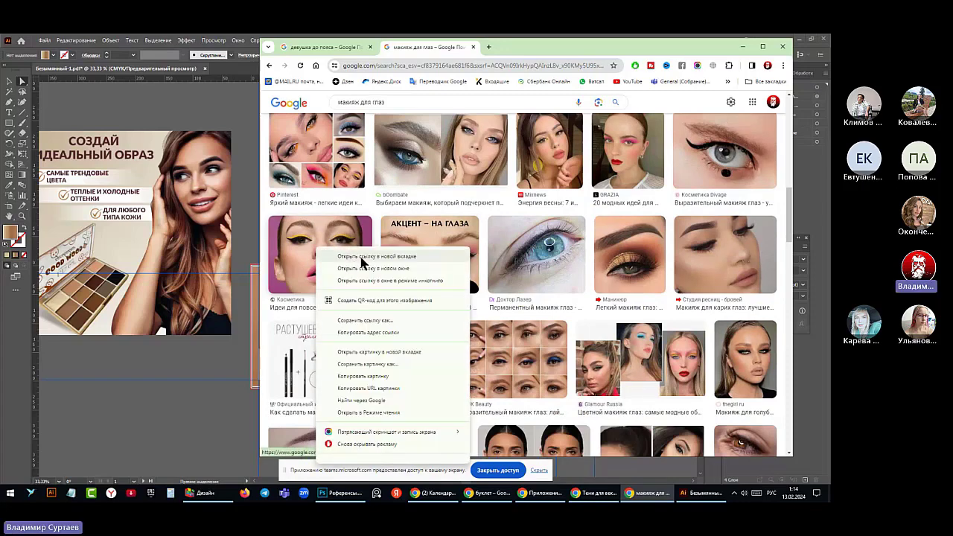
click(350, 257)
Copy the eyeshadow-brush photo from its preview and minimize Chrome
scroll(448, 340, down, 3)
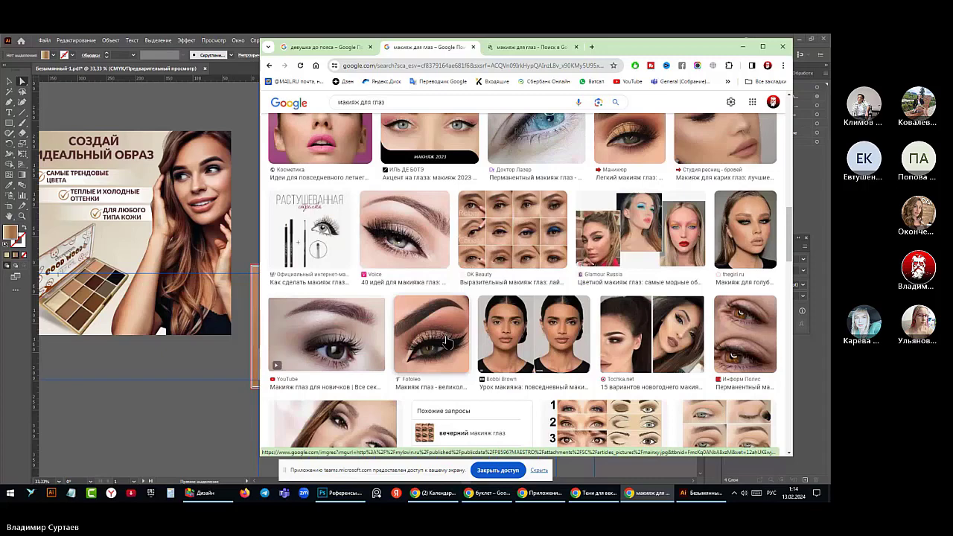
scroll(448, 341, down, 1)
scroll(447, 340, down, 5)
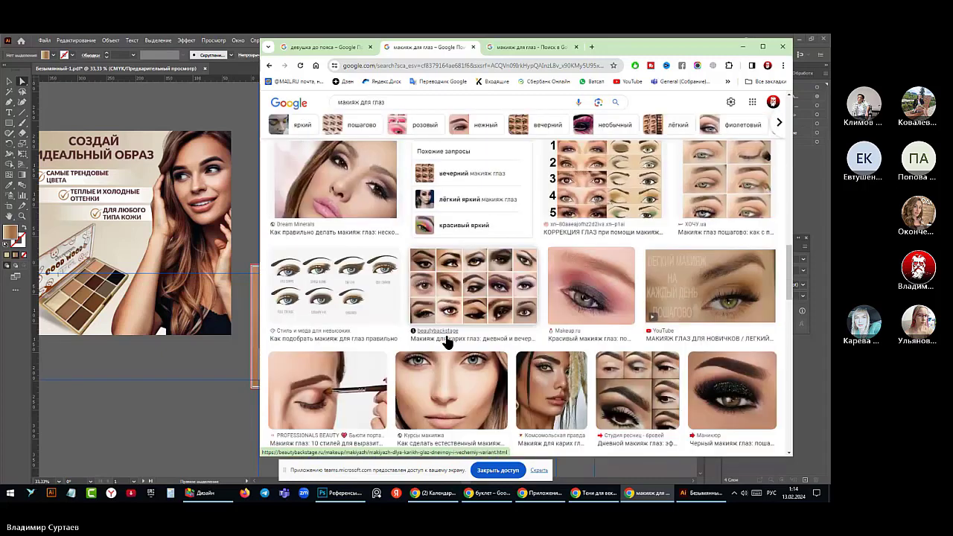
scroll(447, 341, down, 2)
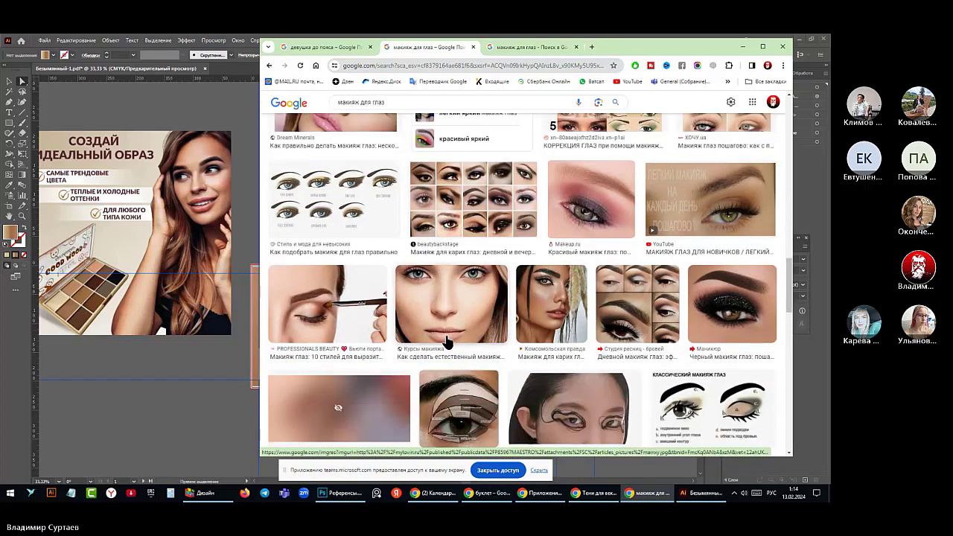
scroll(448, 341, down, 3)
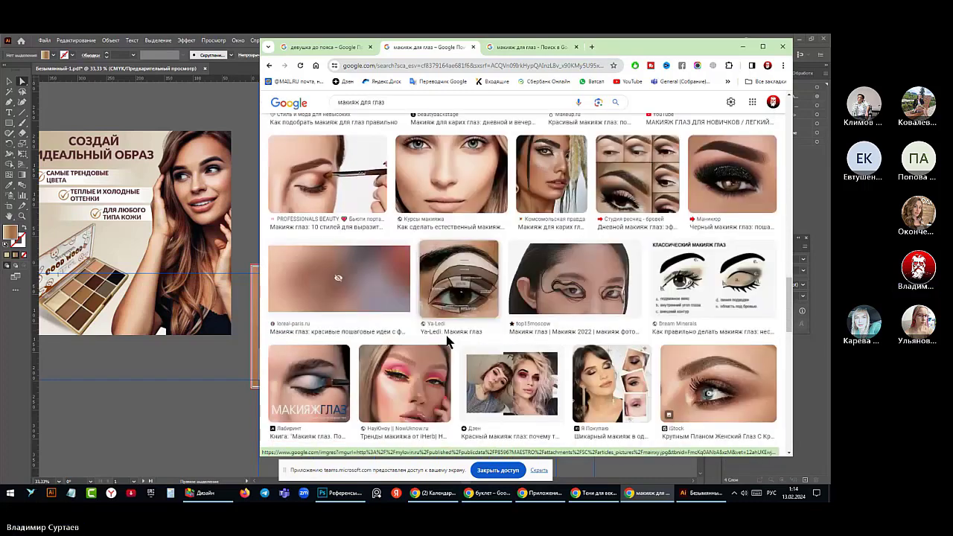
click(363, 201)
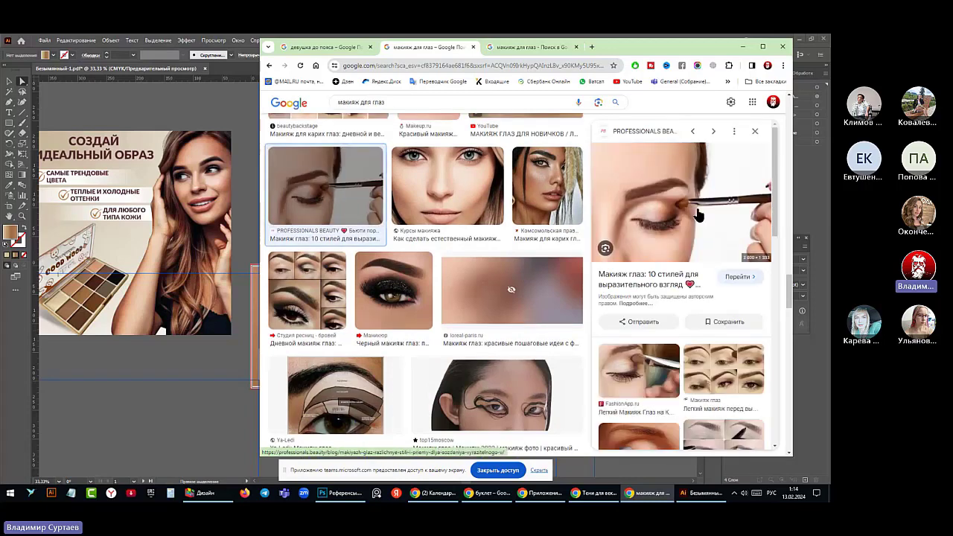
right_click(697, 213)
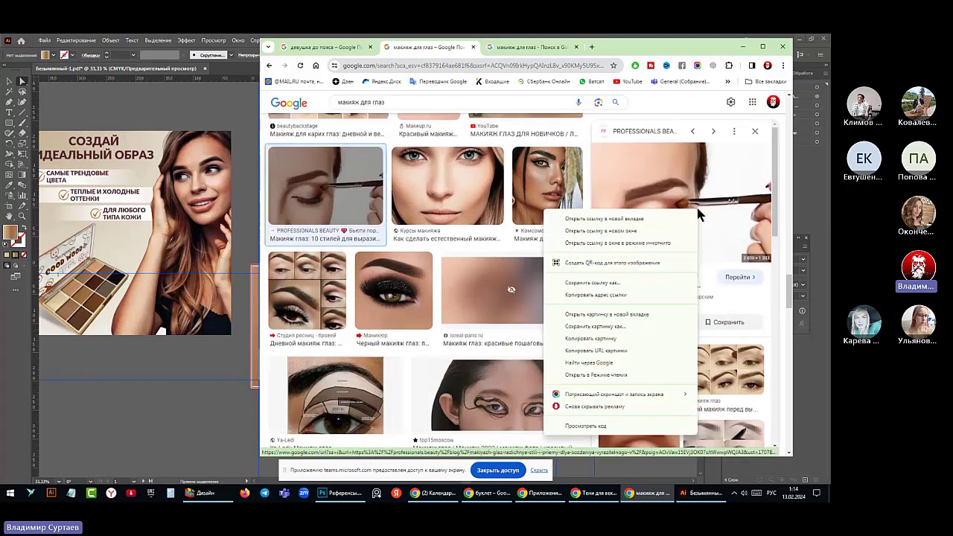
click(585, 339)
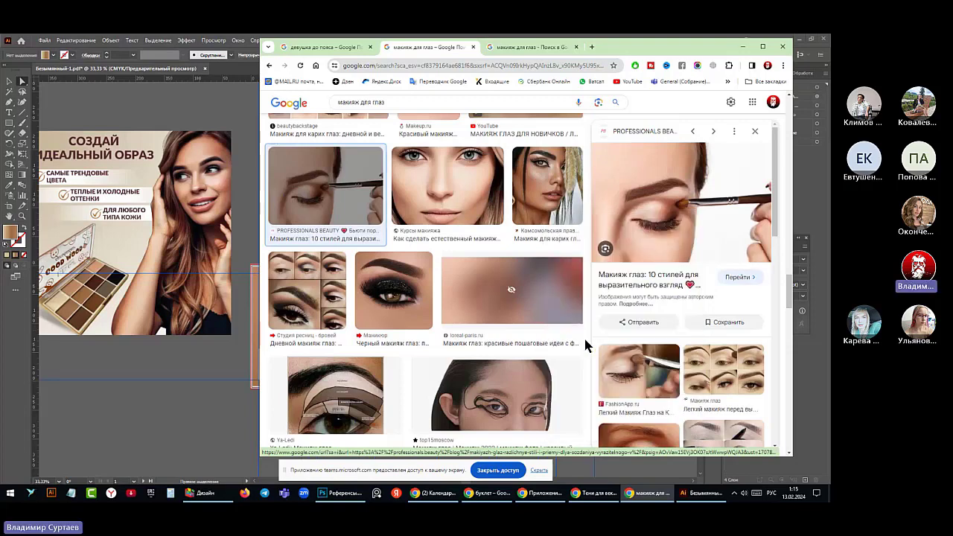
click(741, 46)
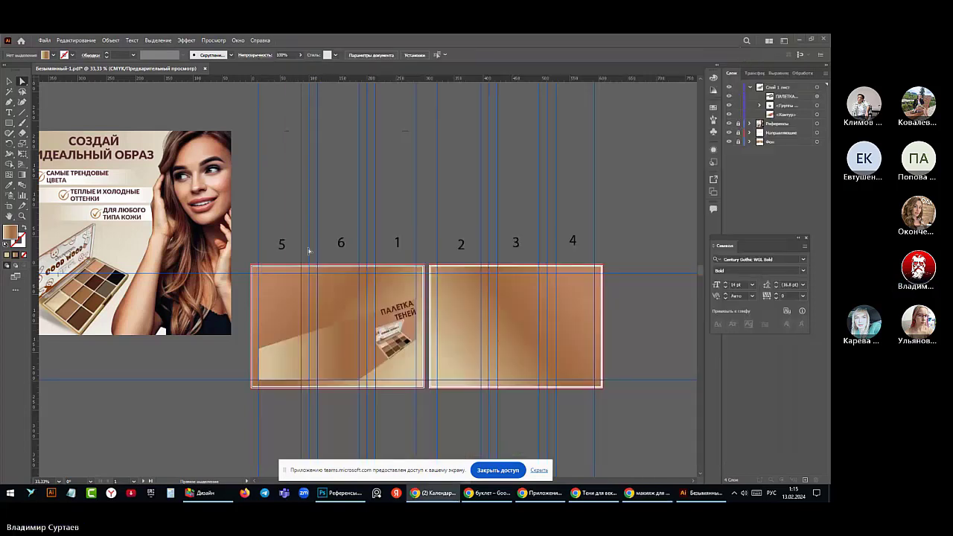
Paste the eye photo with Редактирование > Вставить and drag it up over the spread
click(76, 40)
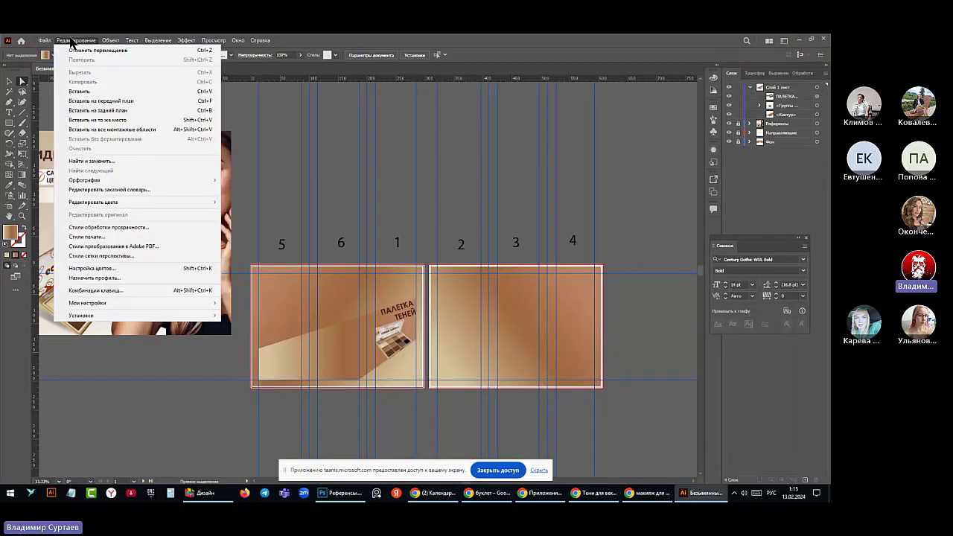
click(77, 91)
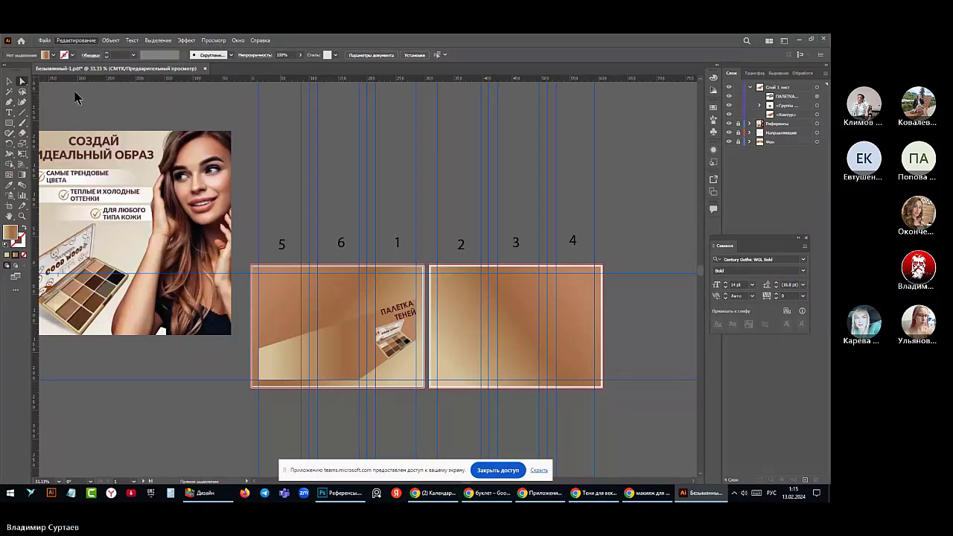
drag(270, 197, 356, 159)
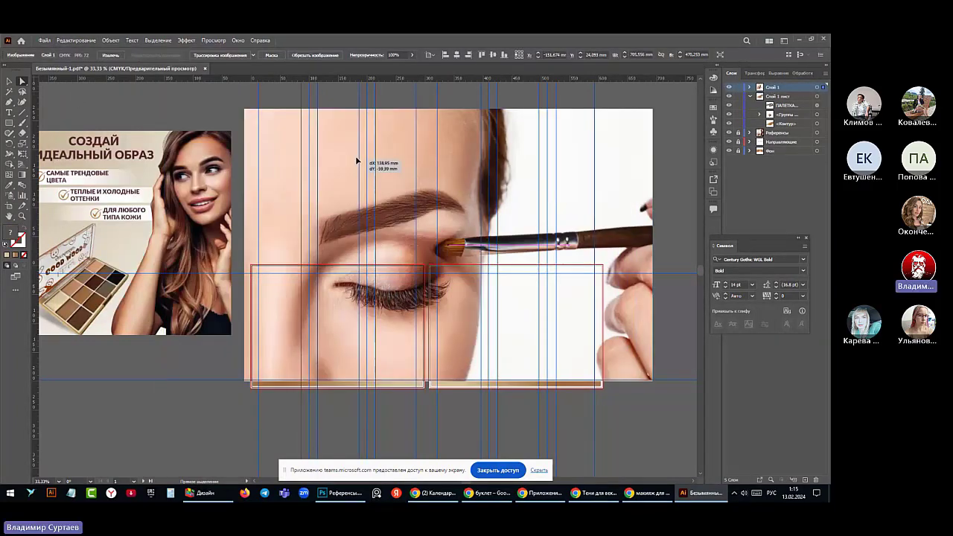
click(72, 39)
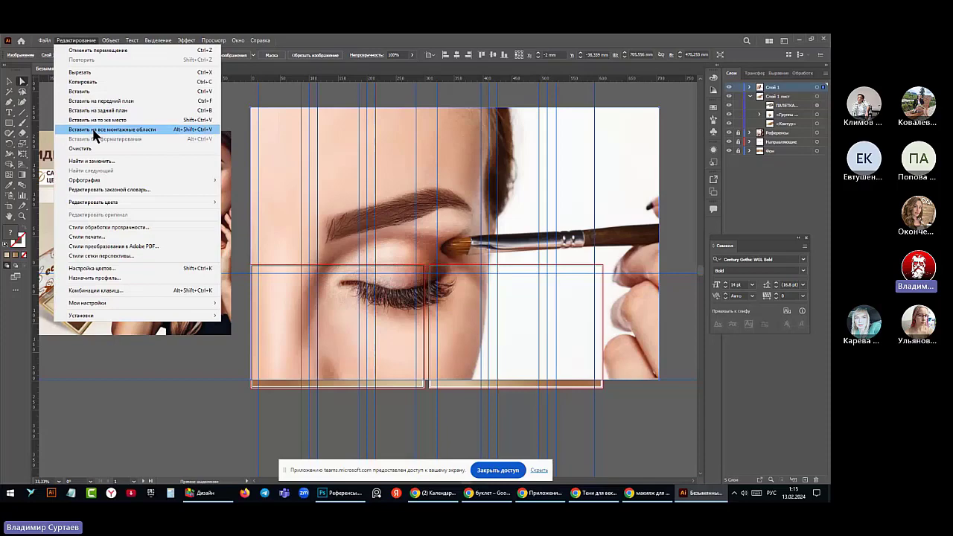
click(289, 136)
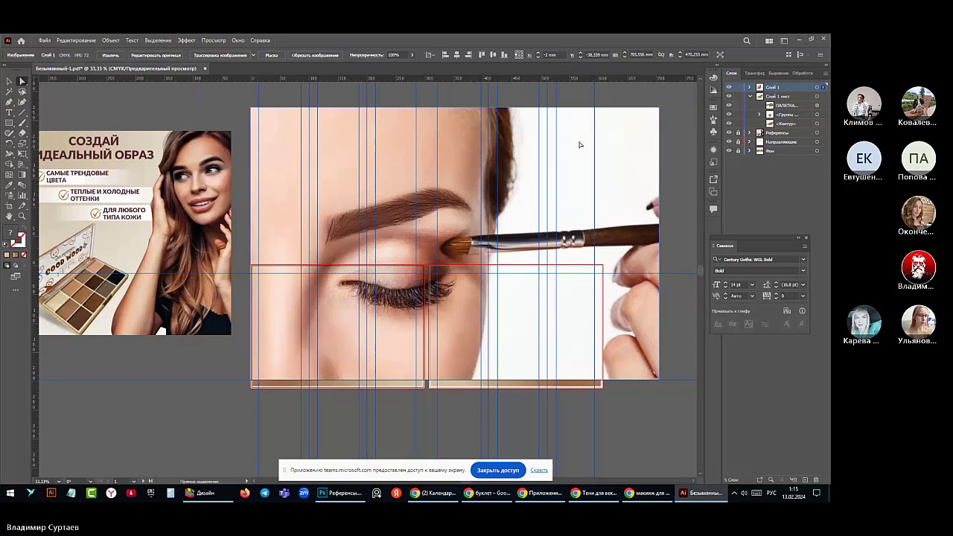
key(v)
Scale the eye photo down and position it at the top of panel 1 above the heading
drag(658, 108, 342, 265)
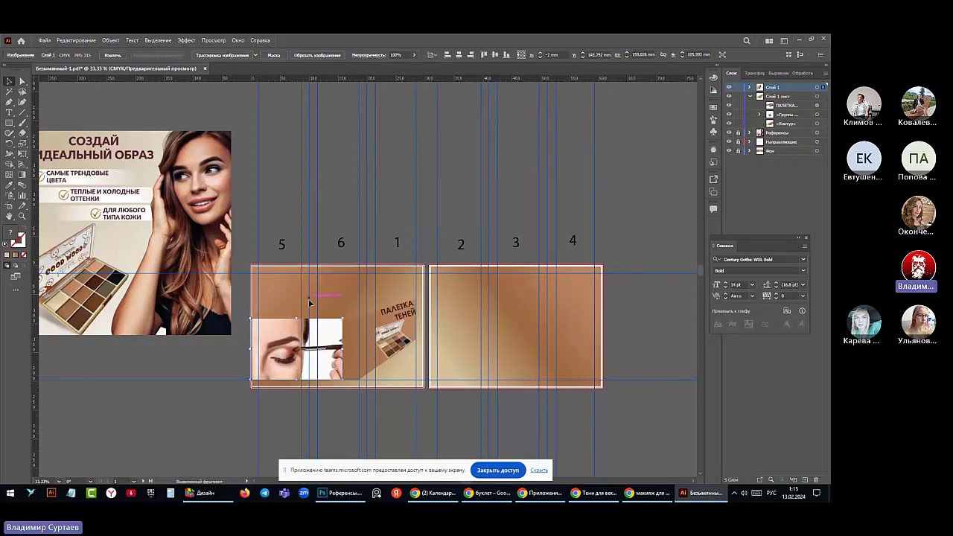
drag(269, 363, 382, 313)
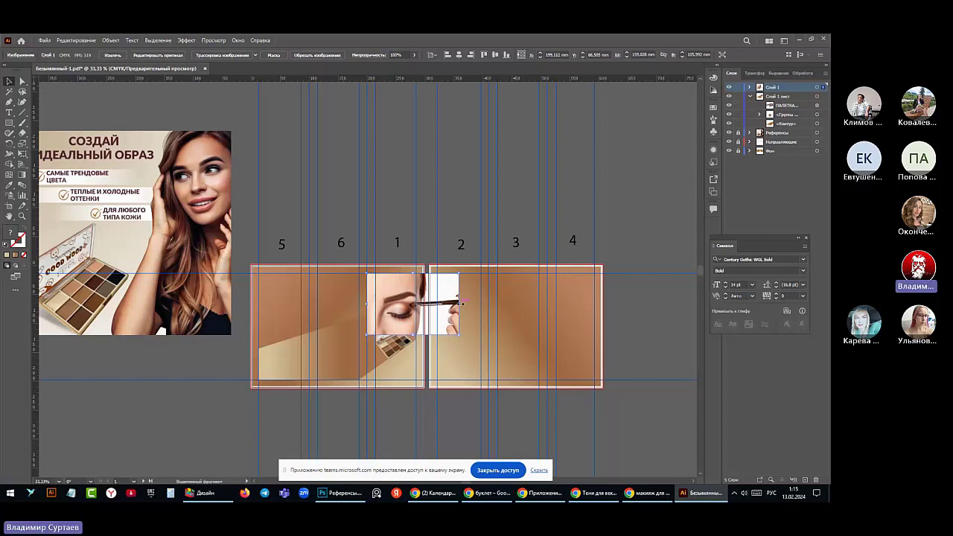
drag(461, 302, 420, 319)
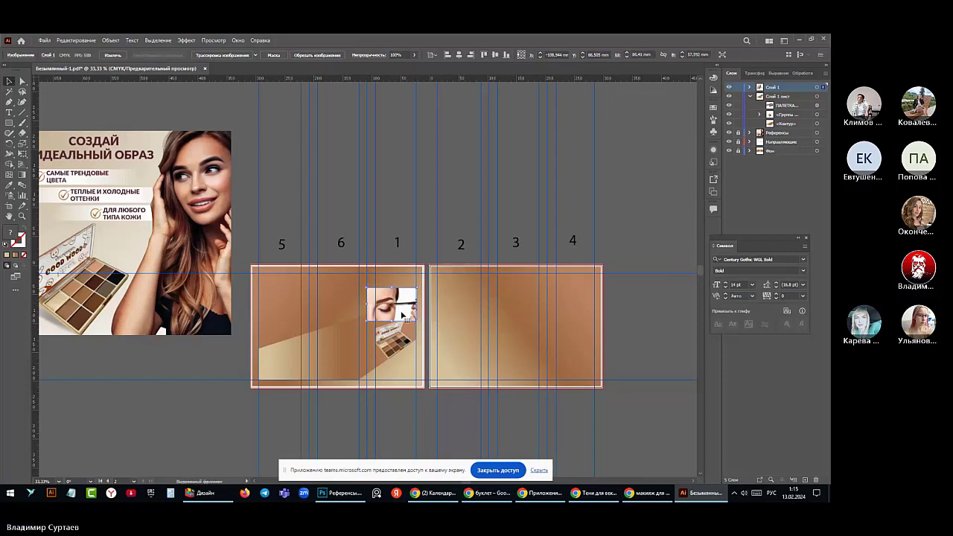
drag(396, 310, 396, 298)
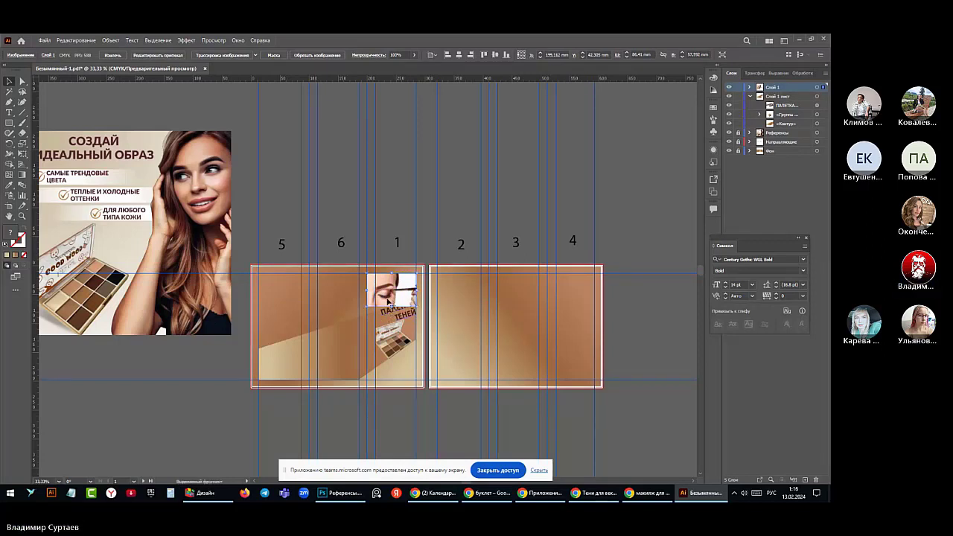
drag(387, 300, 387, 308)
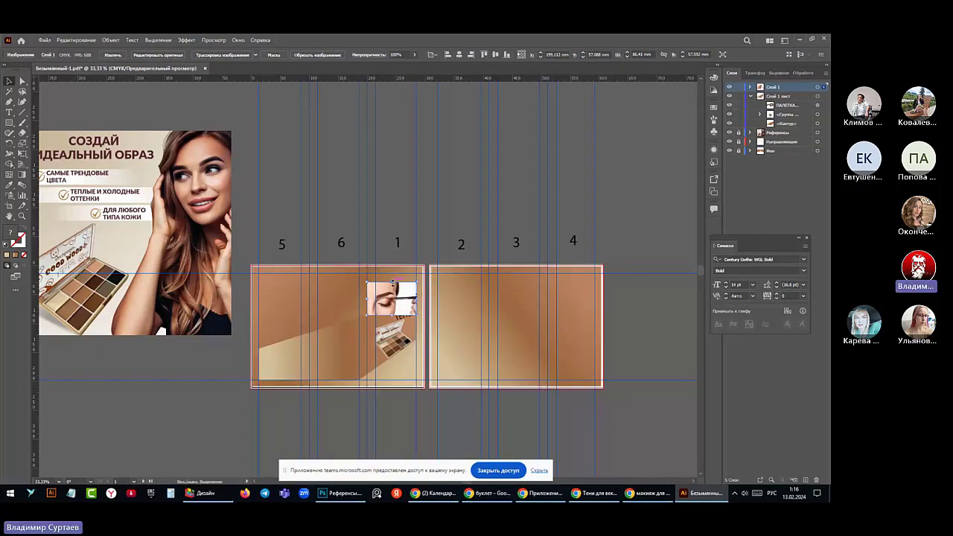
drag(393, 282, 384, 293)
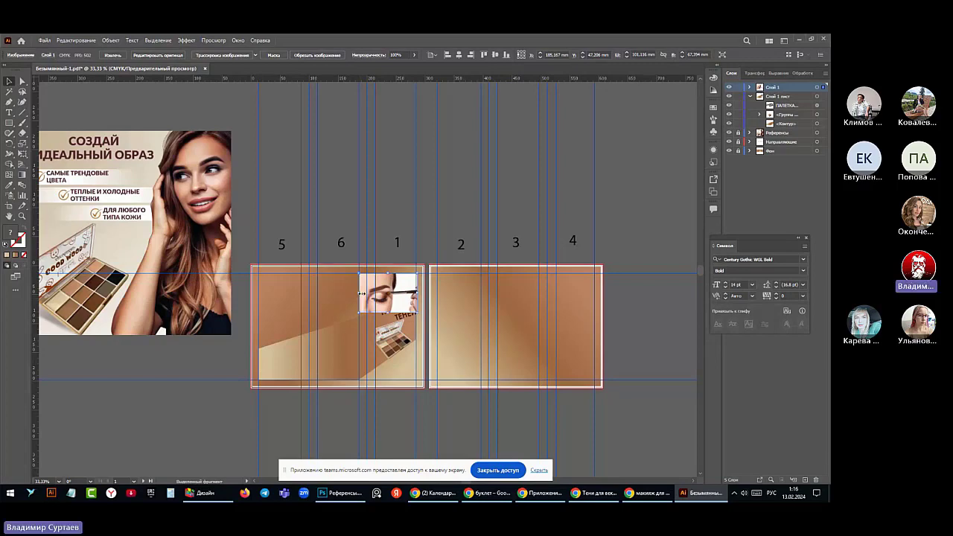
drag(362, 293, 364, 295)
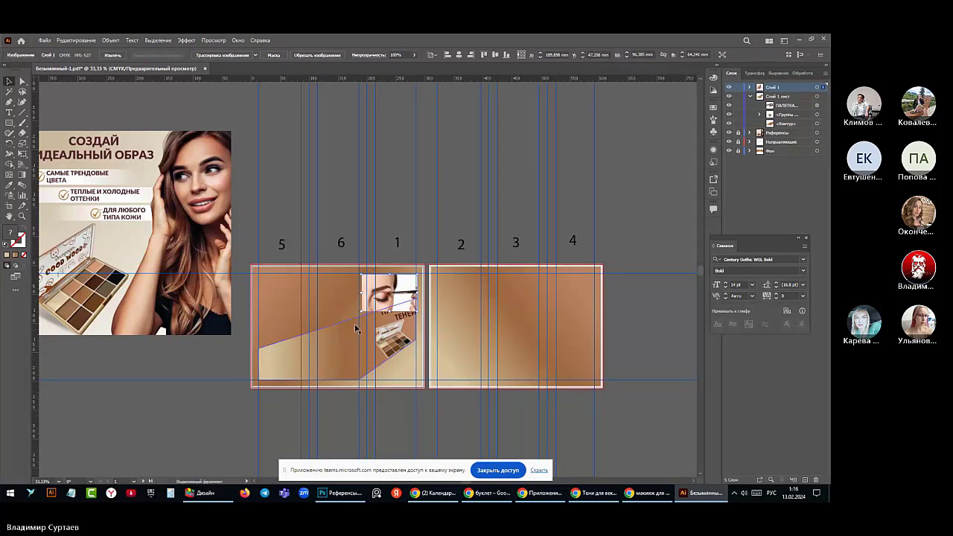
scroll(380, 324, up, 3)
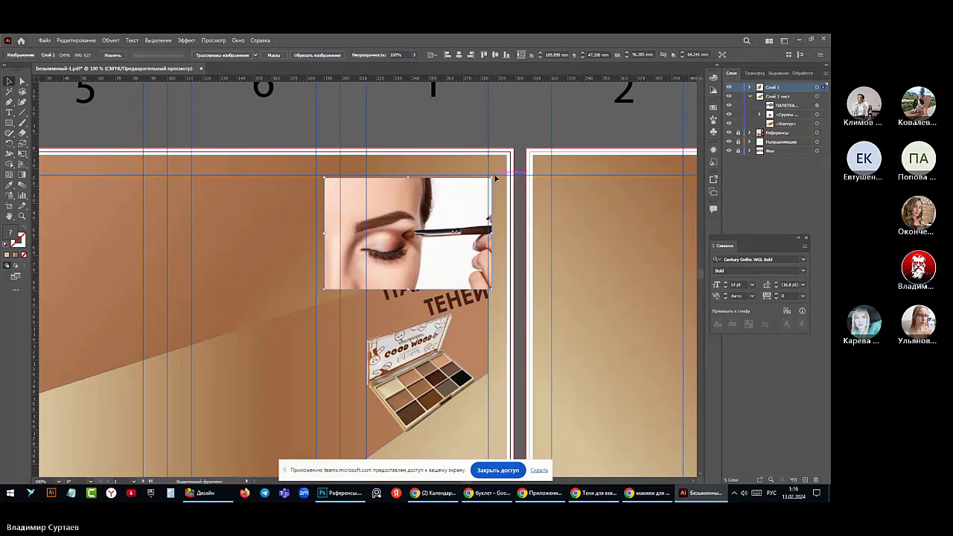
Rotate the eye photo to about 13 degrees and enlarge it from its top-right corner
drag(494, 177, 481, 137)
drag(380, 242, 387, 224)
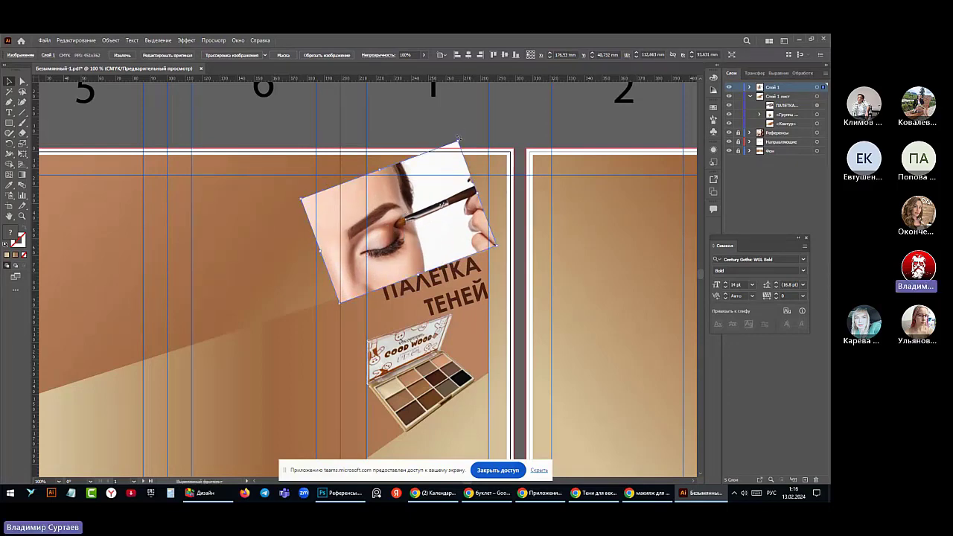
drag(457, 138, 465, 143)
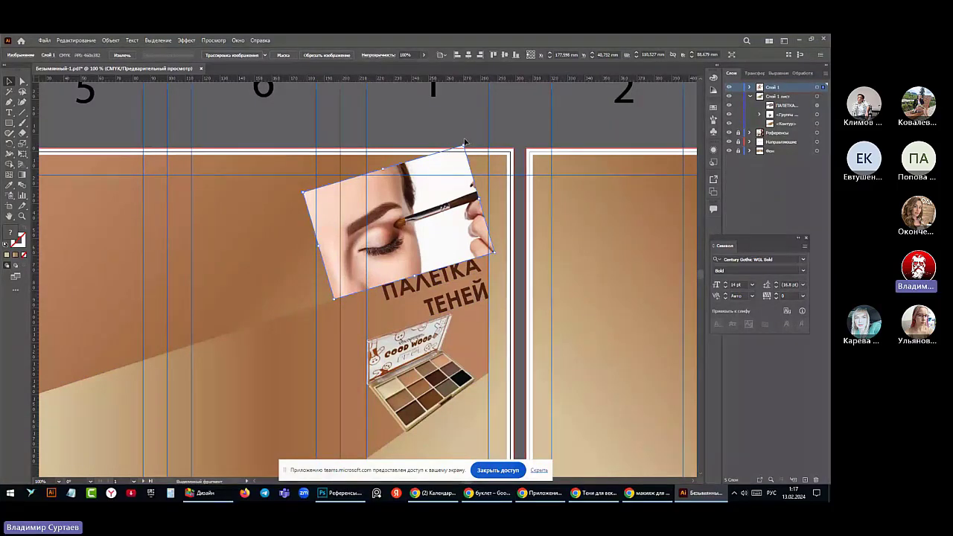
drag(467, 141, 466, 143)
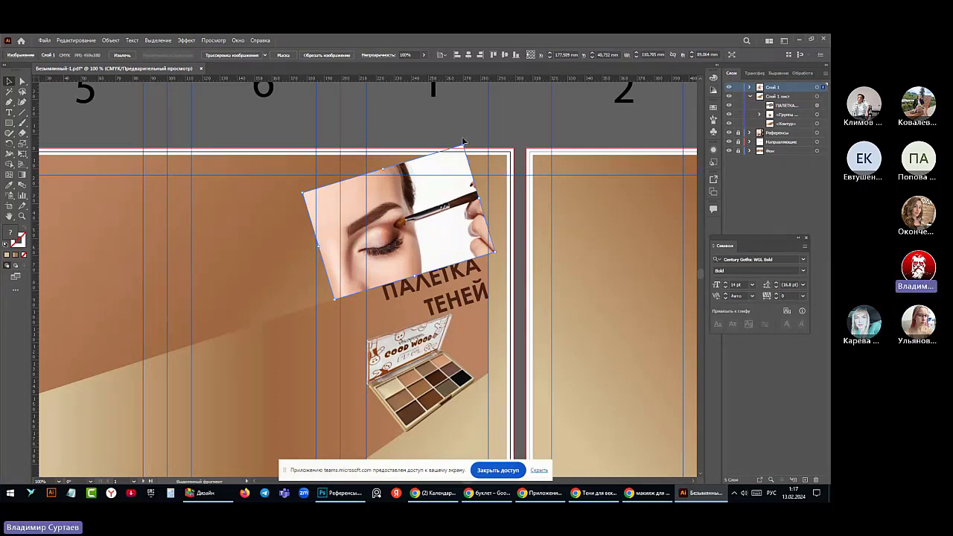
drag(462, 142, 492, 158)
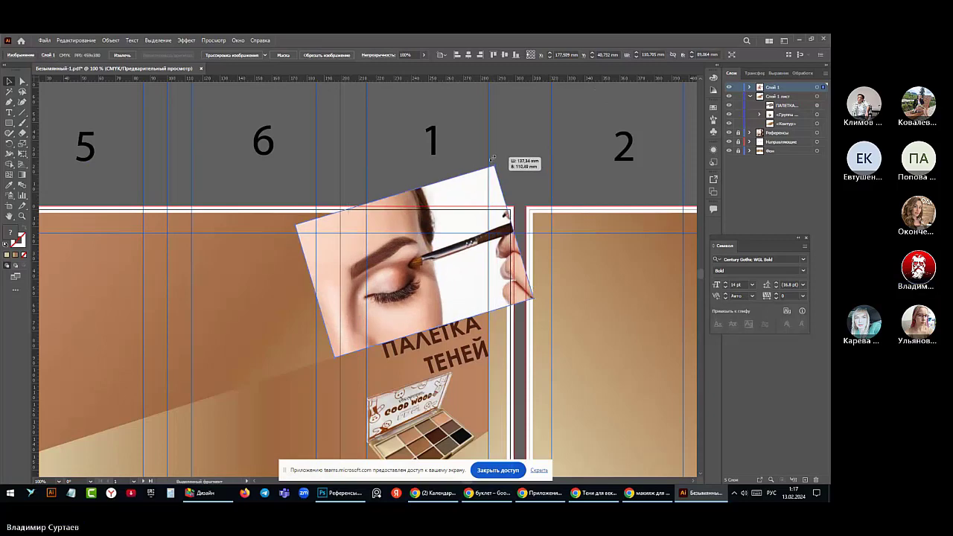
drag(492, 158, 487, 165)
Scale the tilted photo up to about 142.7 × 114.3 mm and shift it slightly right
click(375, 157)
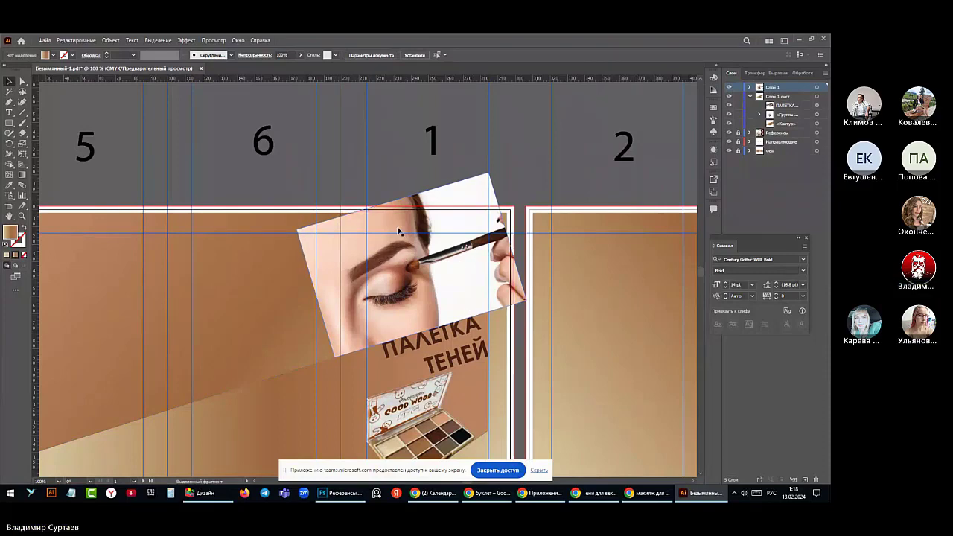
click(453, 199)
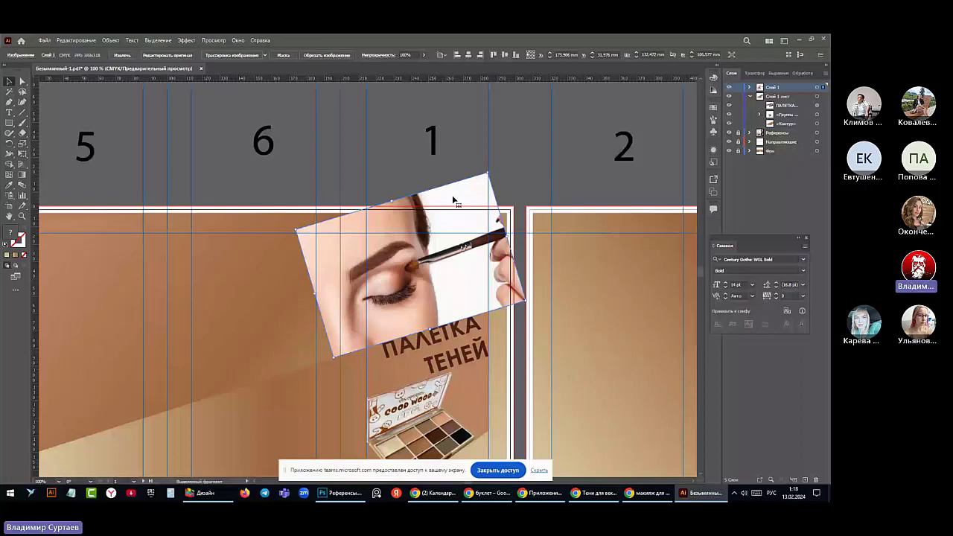
drag(453, 200, 449, 196)
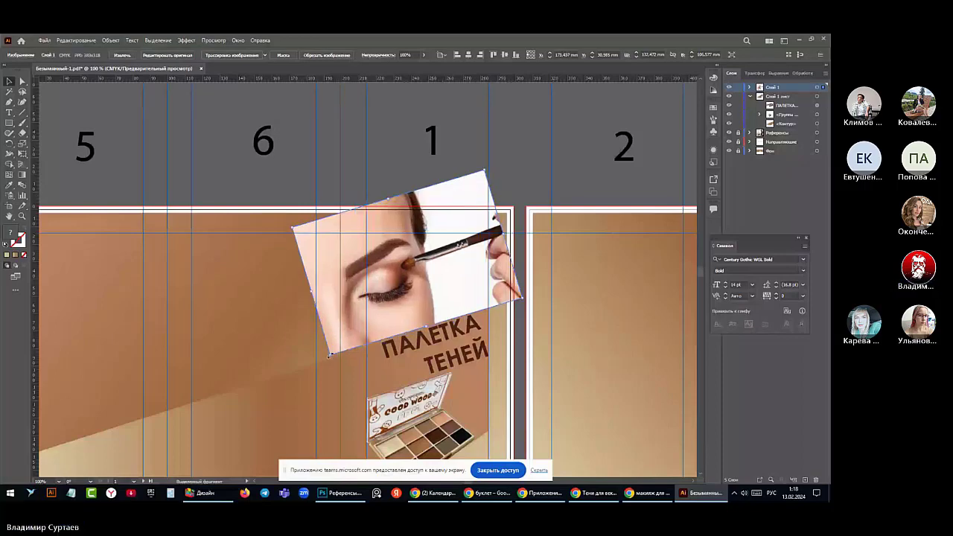
drag(329, 355, 319, 372)
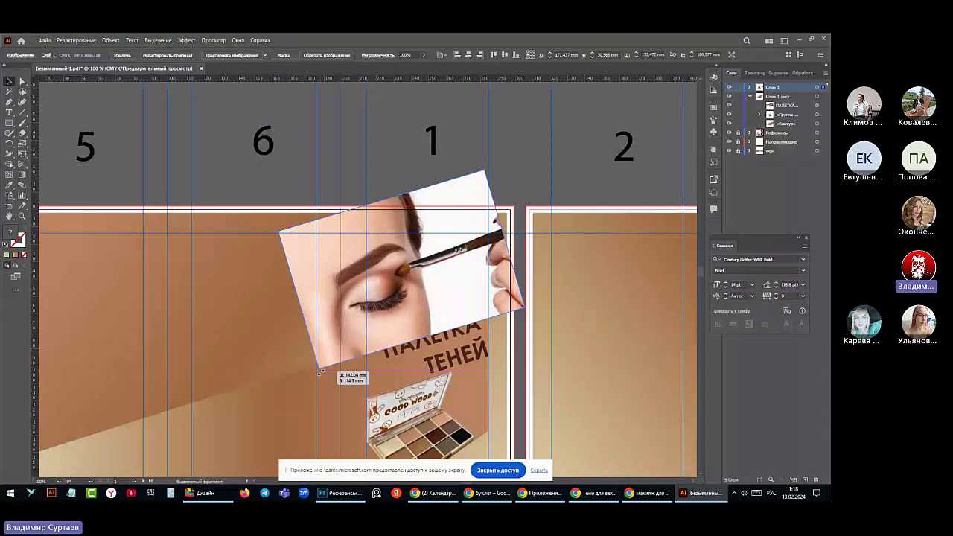
drag(320, 370, 320, 370)
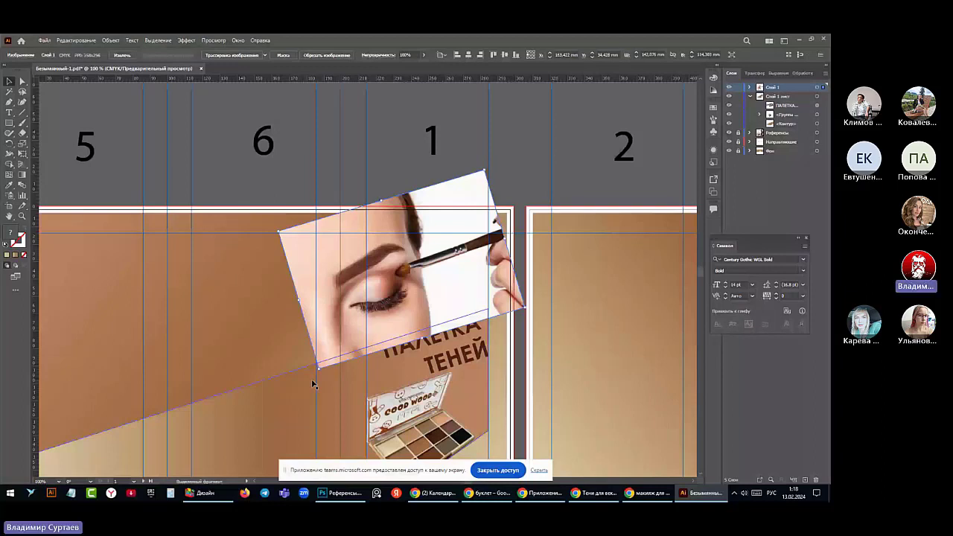
drag(497, 218, 502, 217)
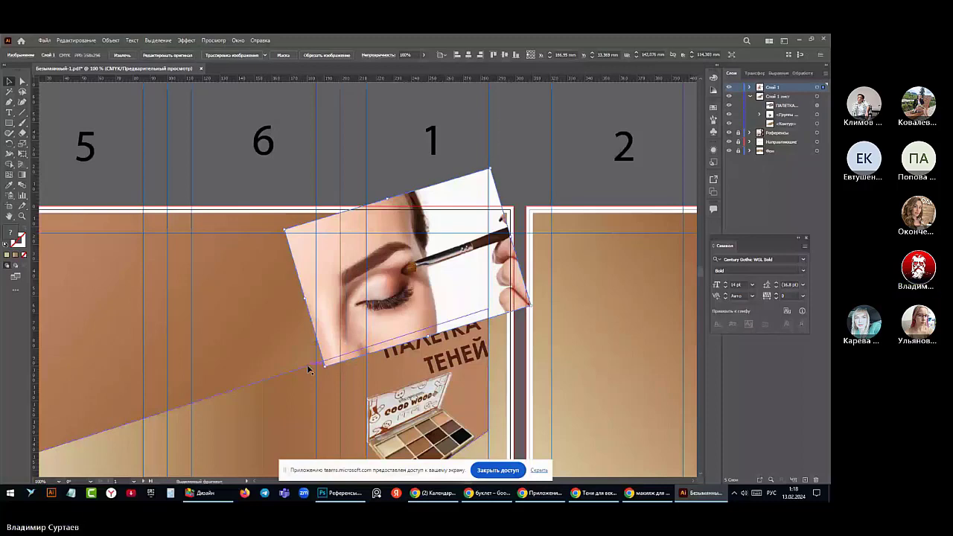
Move the <Изображение> layer into Слой 1 below the ПАЛЕТКА ТЕНЕЙ text
click(749, 87)
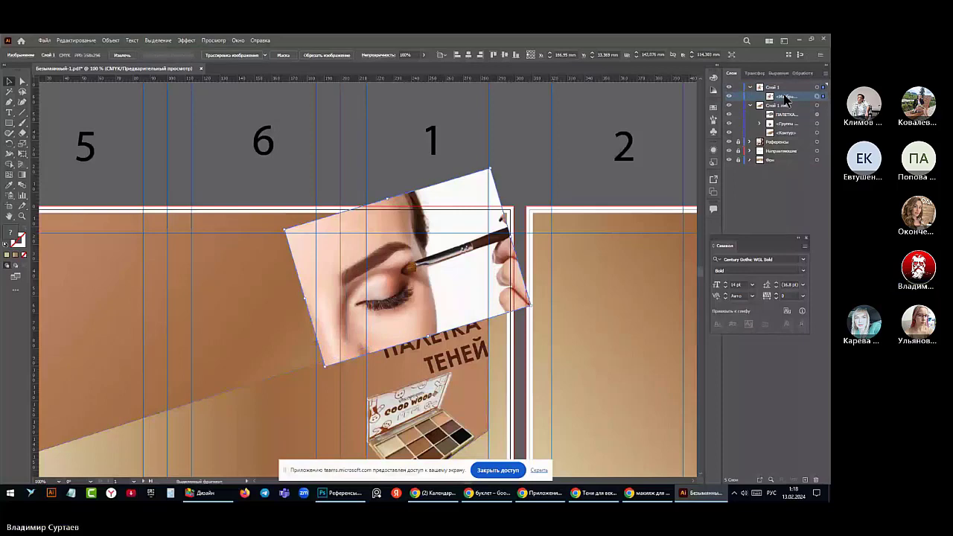
drag(785, 99, 783, 117)
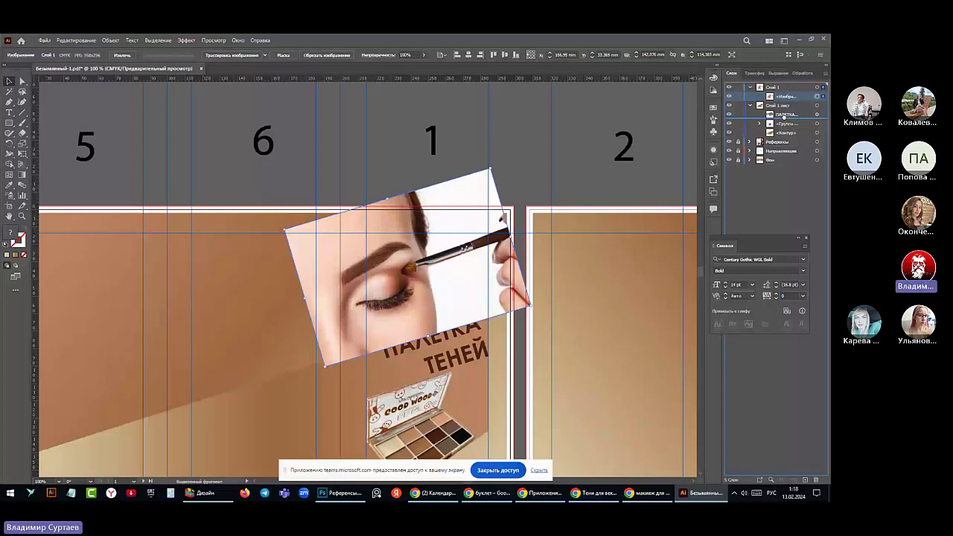
drag(783, 116, 783, 118)
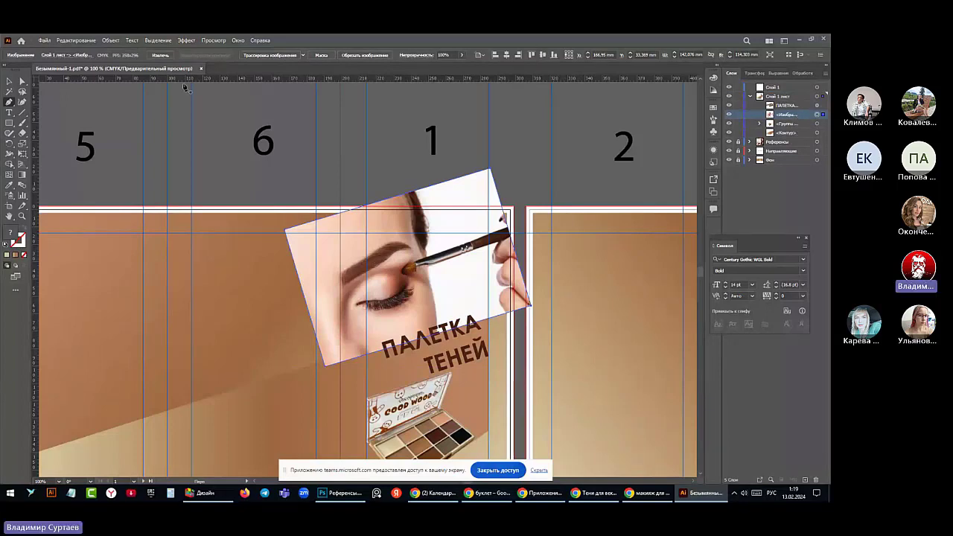
Lower the eye photo's opacity to 33% so the gradient shows through
key(v)
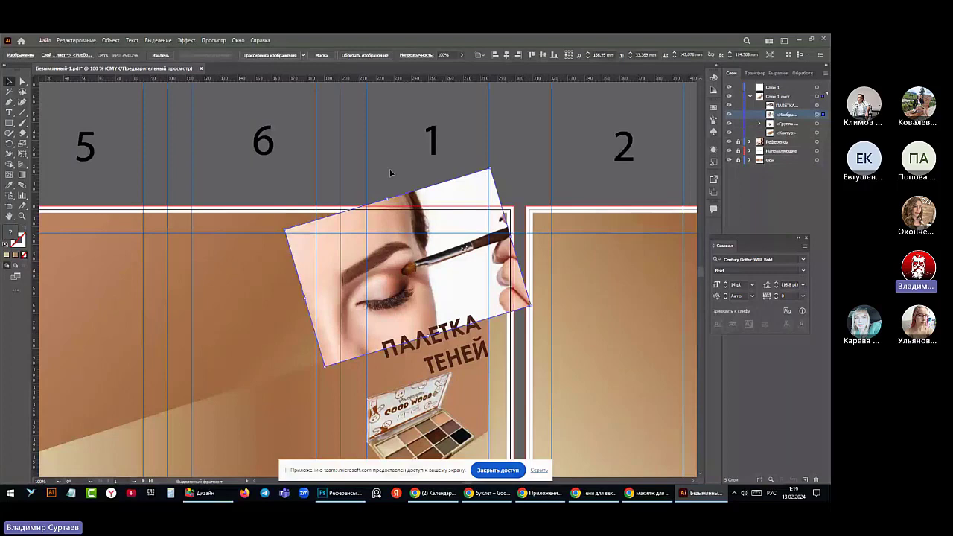
click(461, 54)
drag(465, 67, 444, 69)
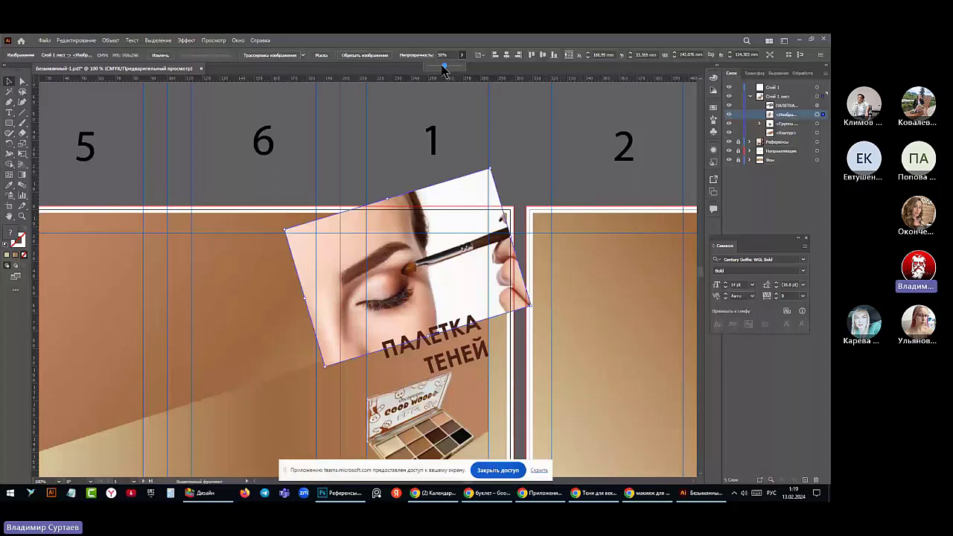
drag(443, 69, 440, 67)
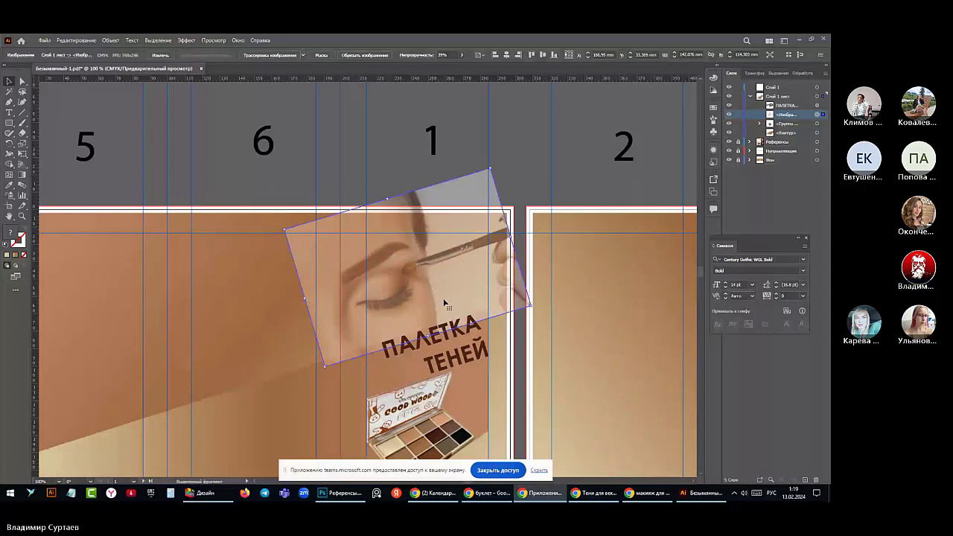
click(808, 119)
key(a)
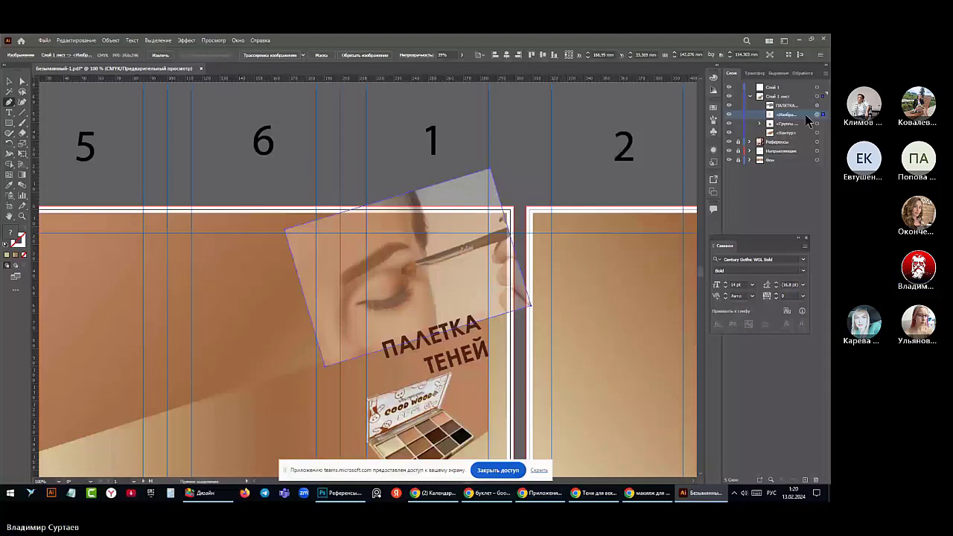
Lock the translucent eye photo with Ctrl+2 so it can't be selected or moved
key(ctrl+2)
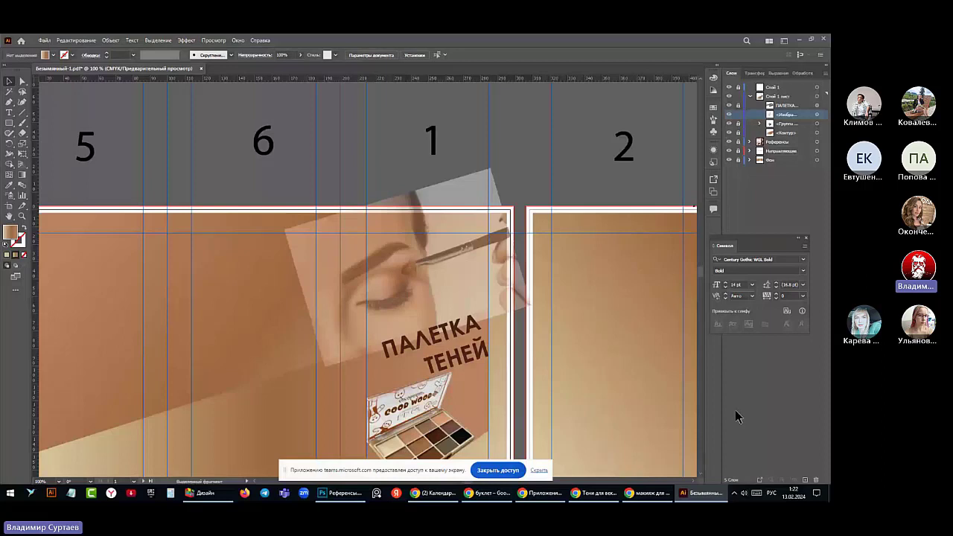
Scroll down to review the heading, palette and eye photo layout on panel 1
scroll(265, 319, down, 2)
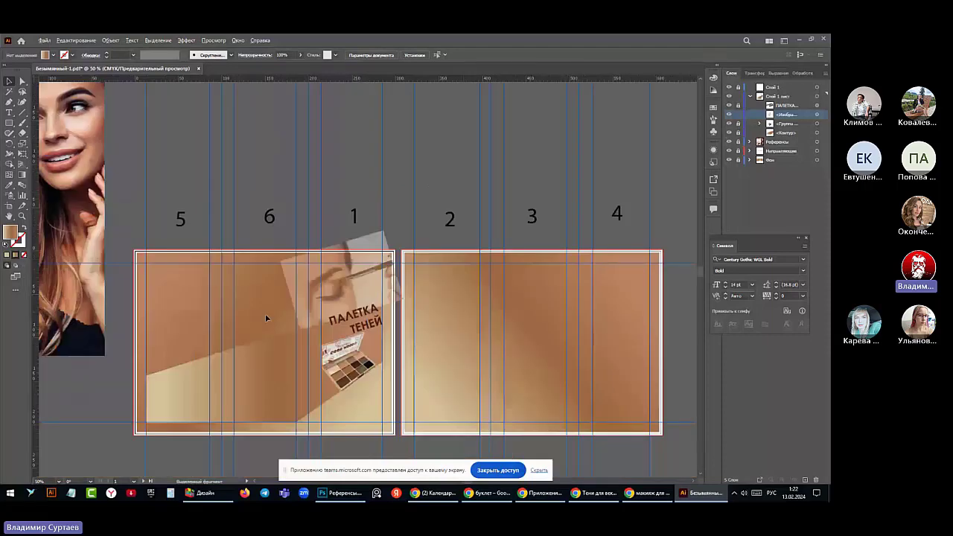
scroll(369, 330, down, 1)
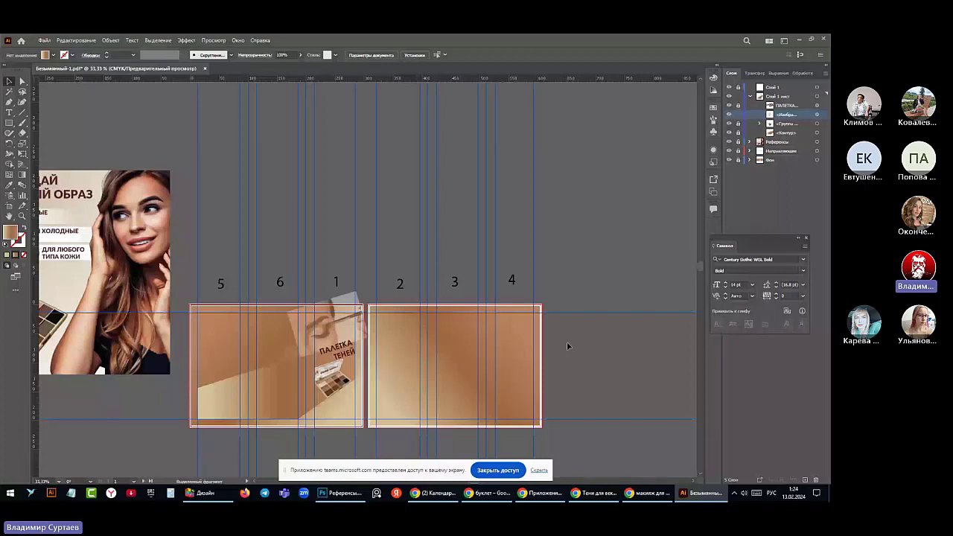
scroll(265, 351, down, 2)
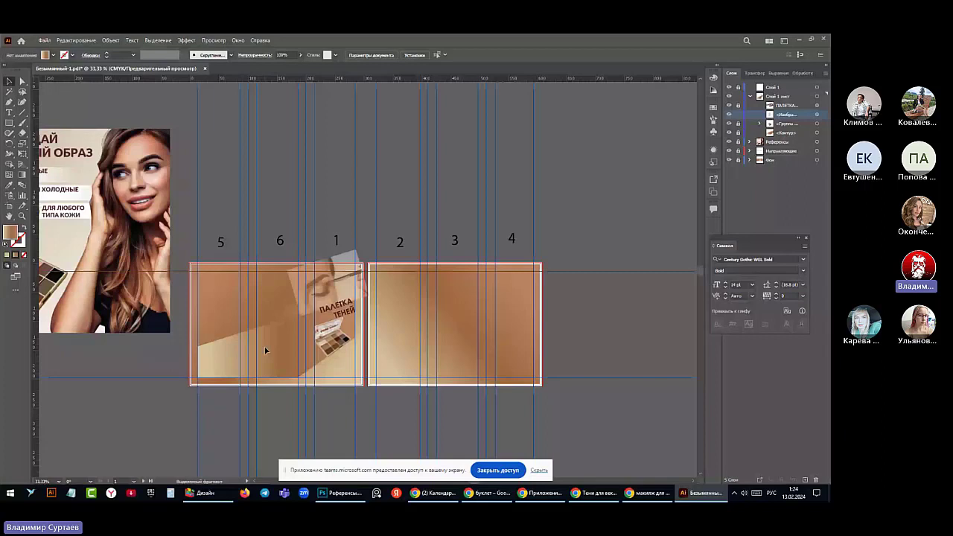
scroll(170, 191, up, 2)
scroll(170, 191, left, 3)
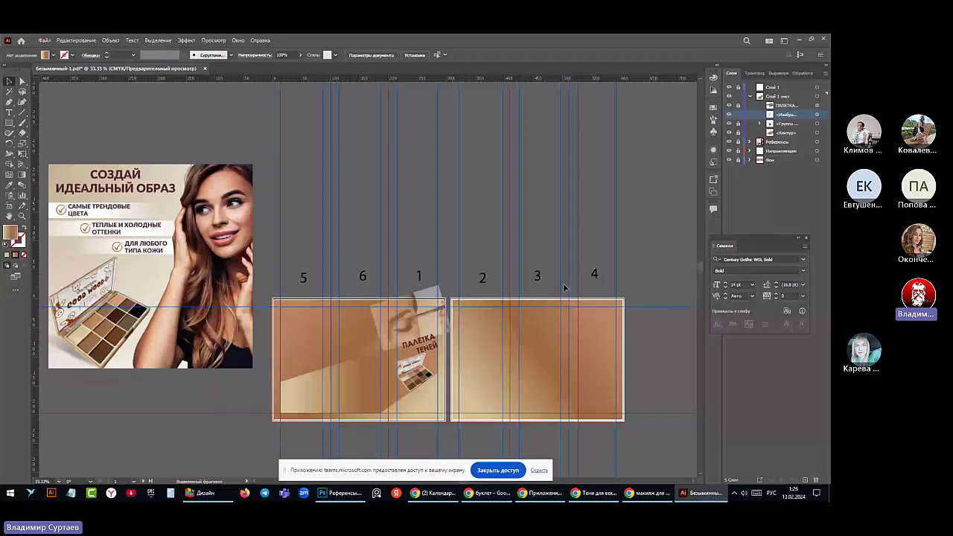
key(super+d)
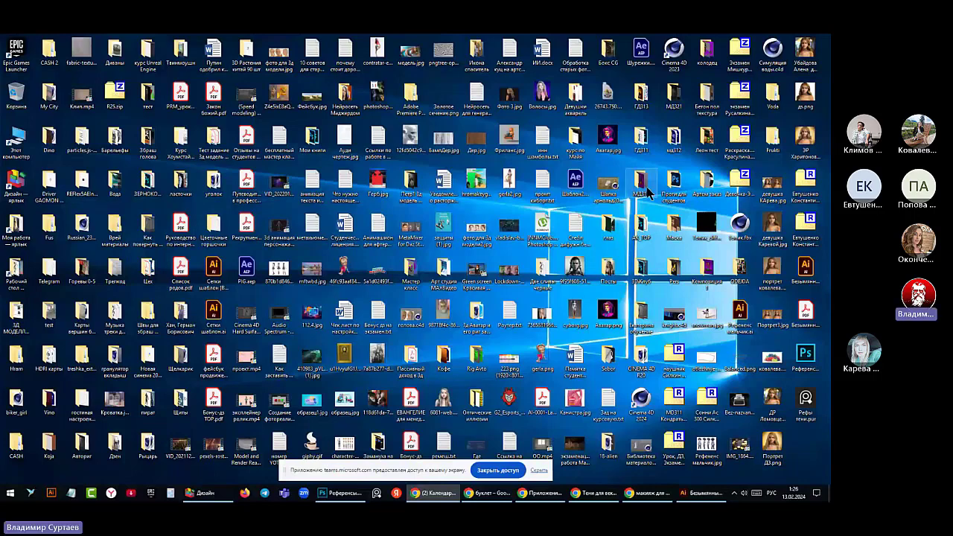
Browse past the AK_TOP and Клеопатра персонаж folders to reach Реф персонажа нов мен
click(645, 233)
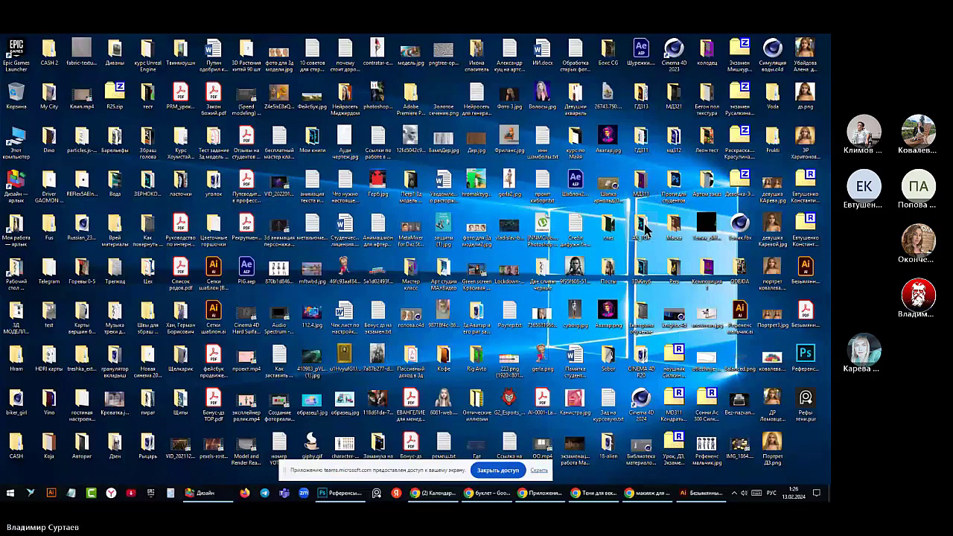
double_click(644, 232)
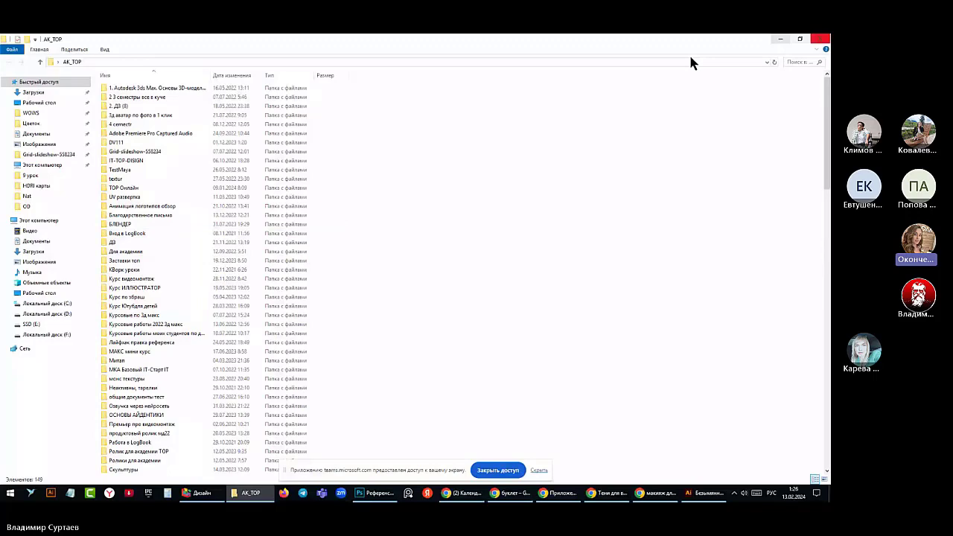
key(alt+F4)
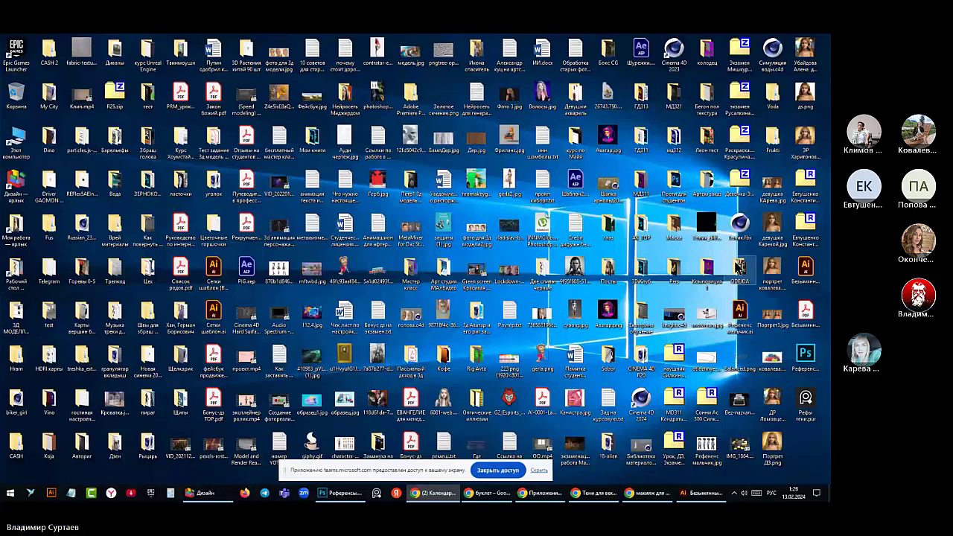
double_click(642, 273)
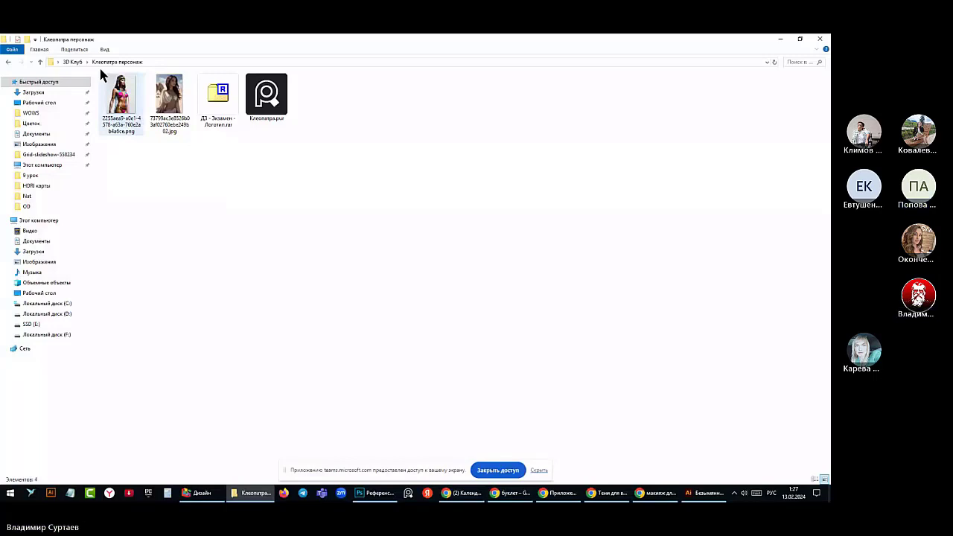
key(alt+Left)
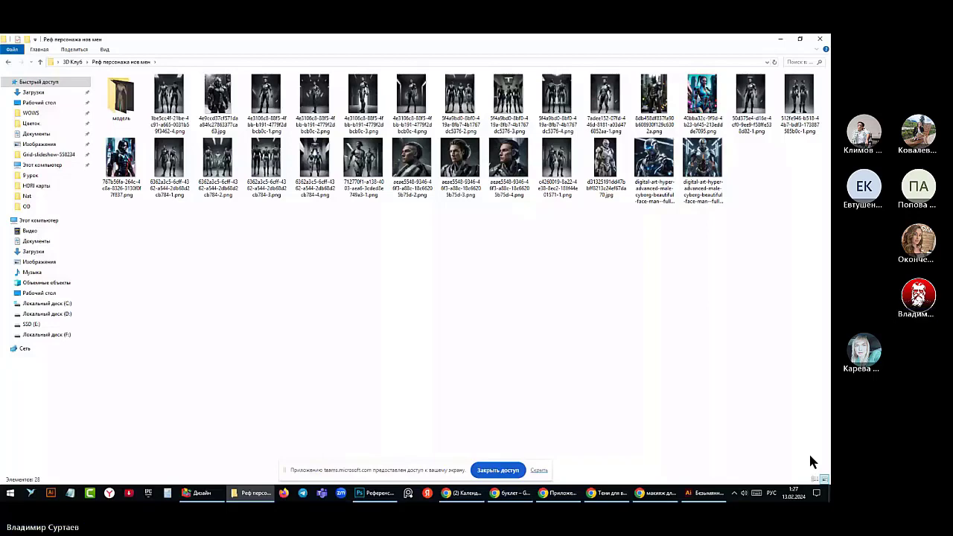
click(558, 493)
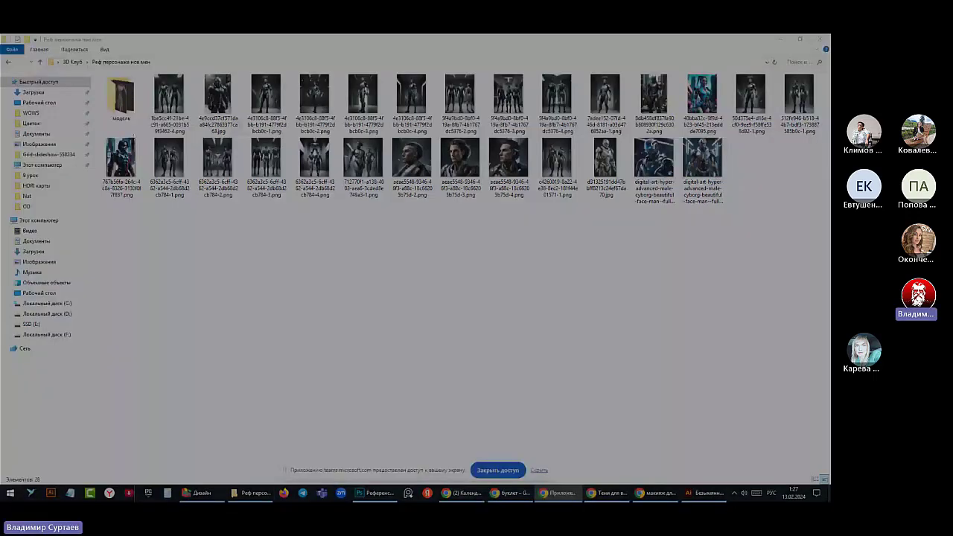